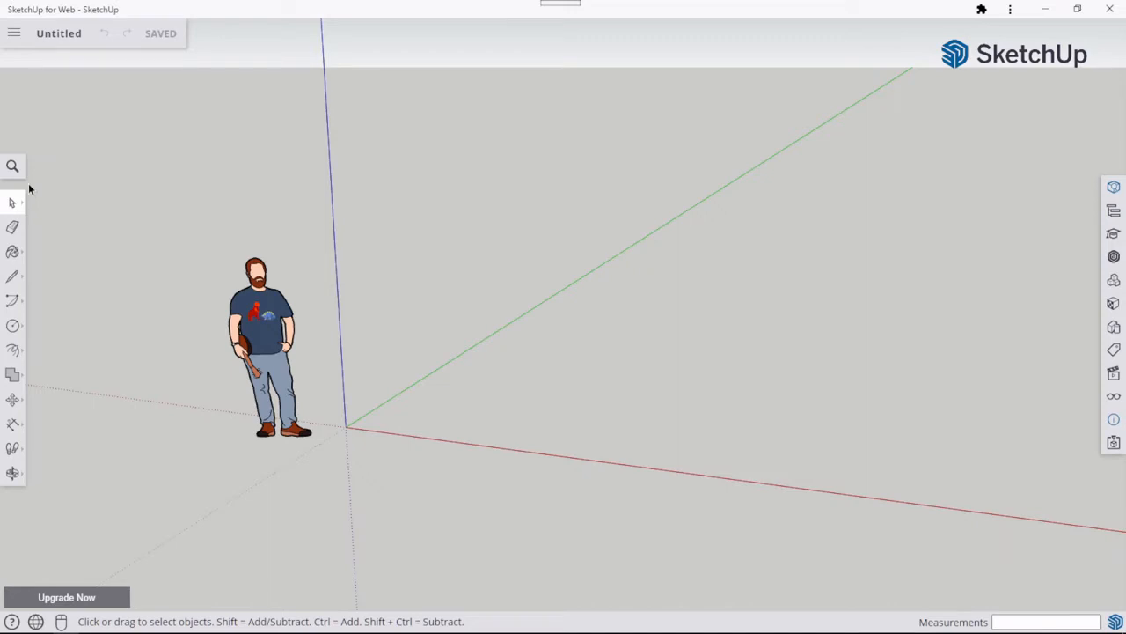
scroll(252, 498, up, 1)
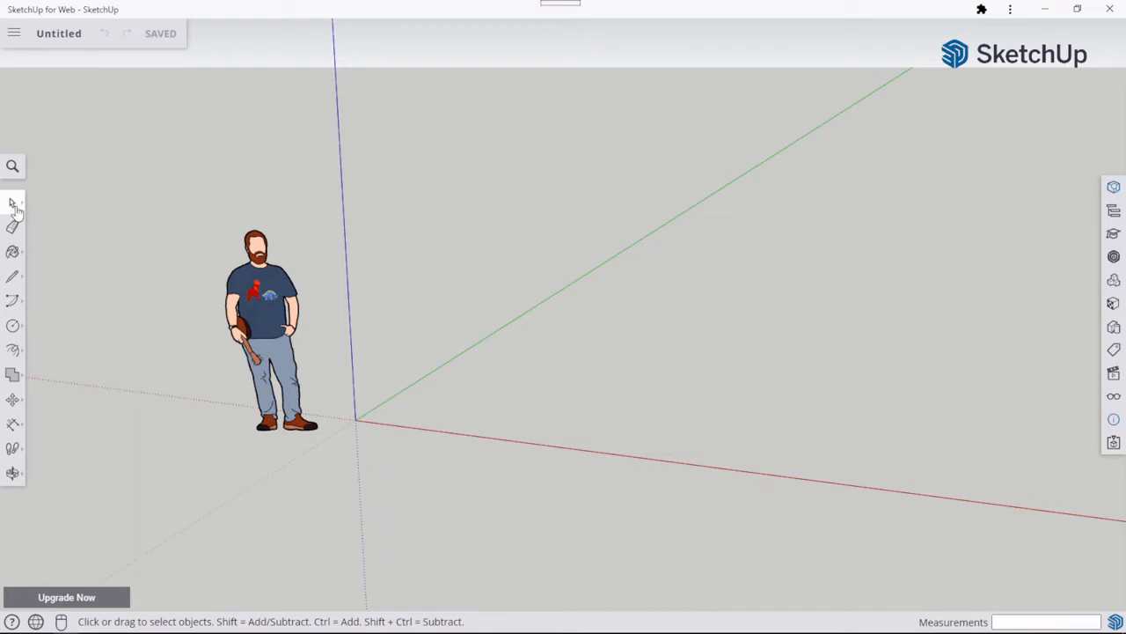
click(12, 300)
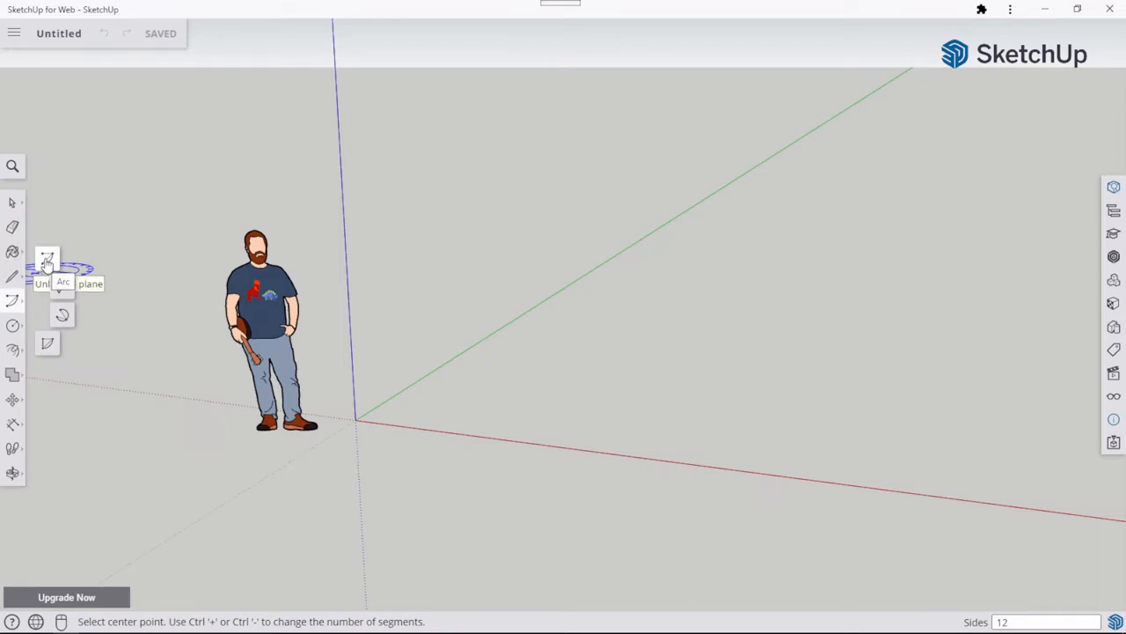
click(13, 325)
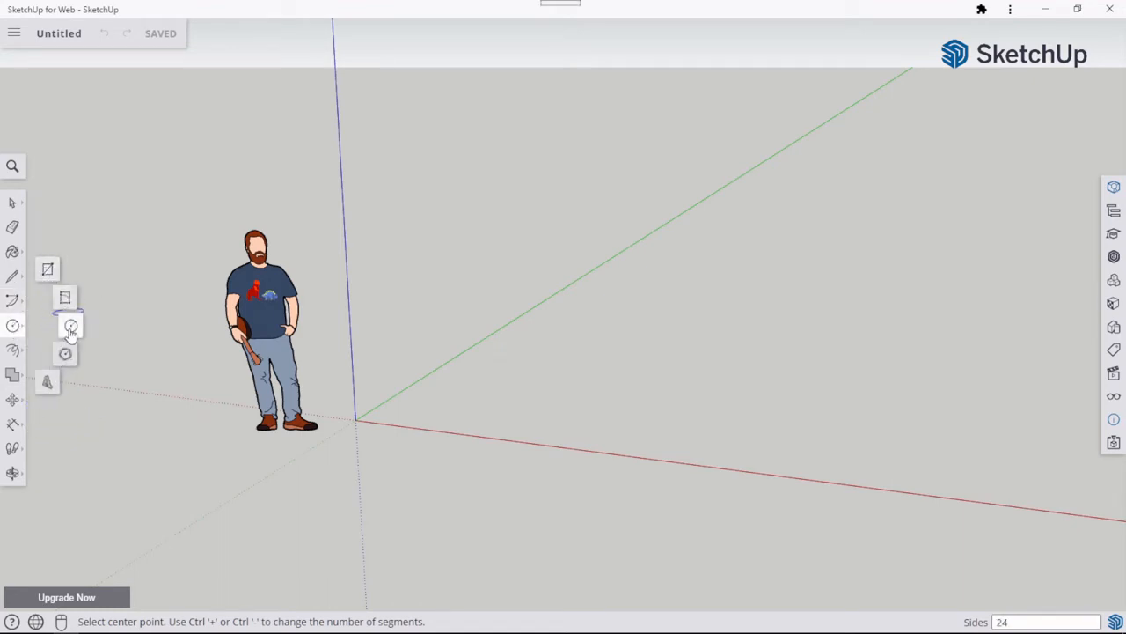
click(11, 327)
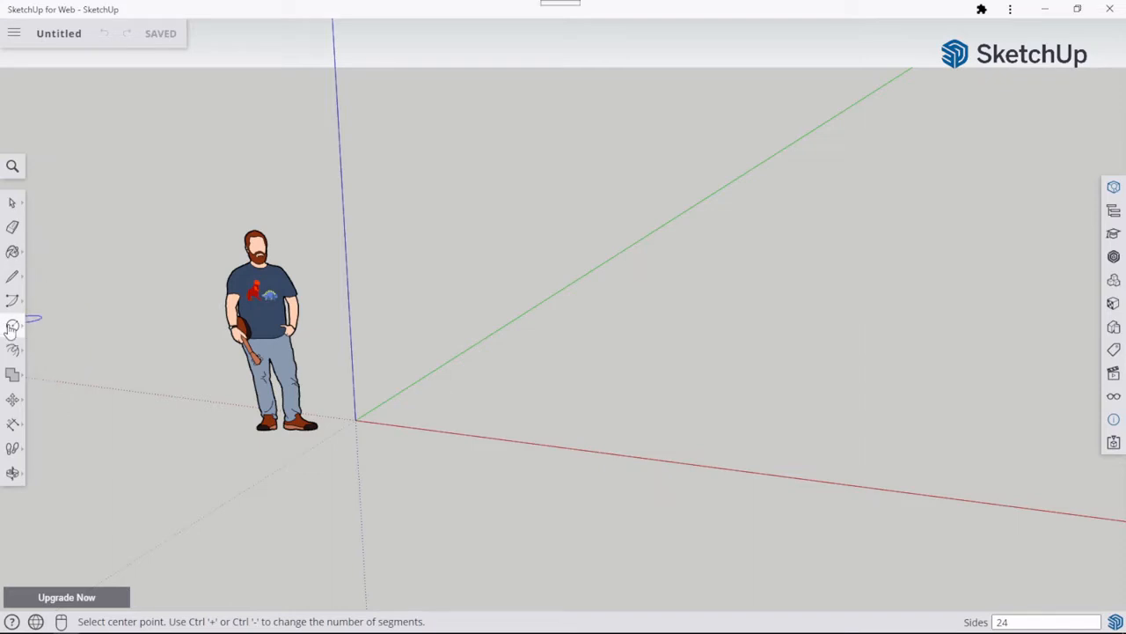
click(14, 351)
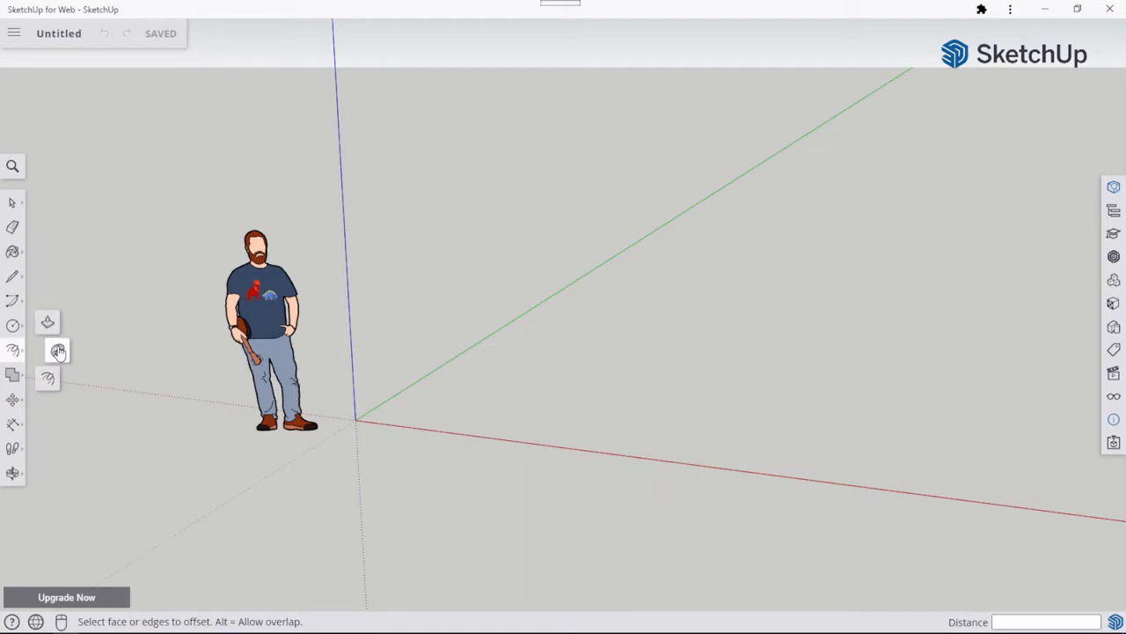
click(13, 423)
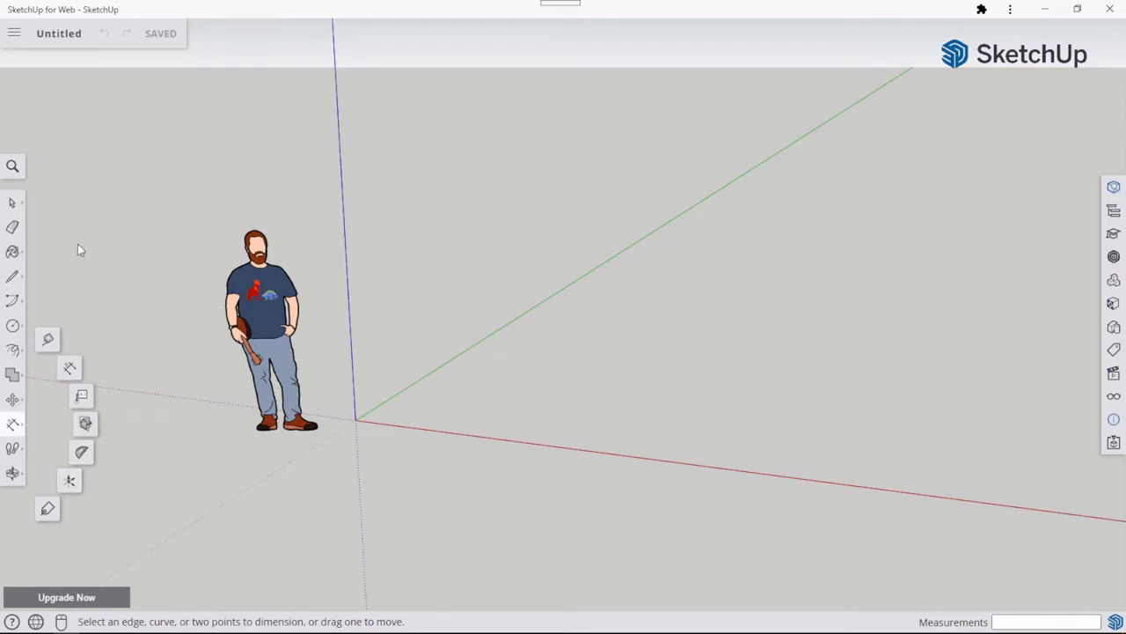
Select the standing scale figure and explode its component into separate faces and edges.
click(12, 202)
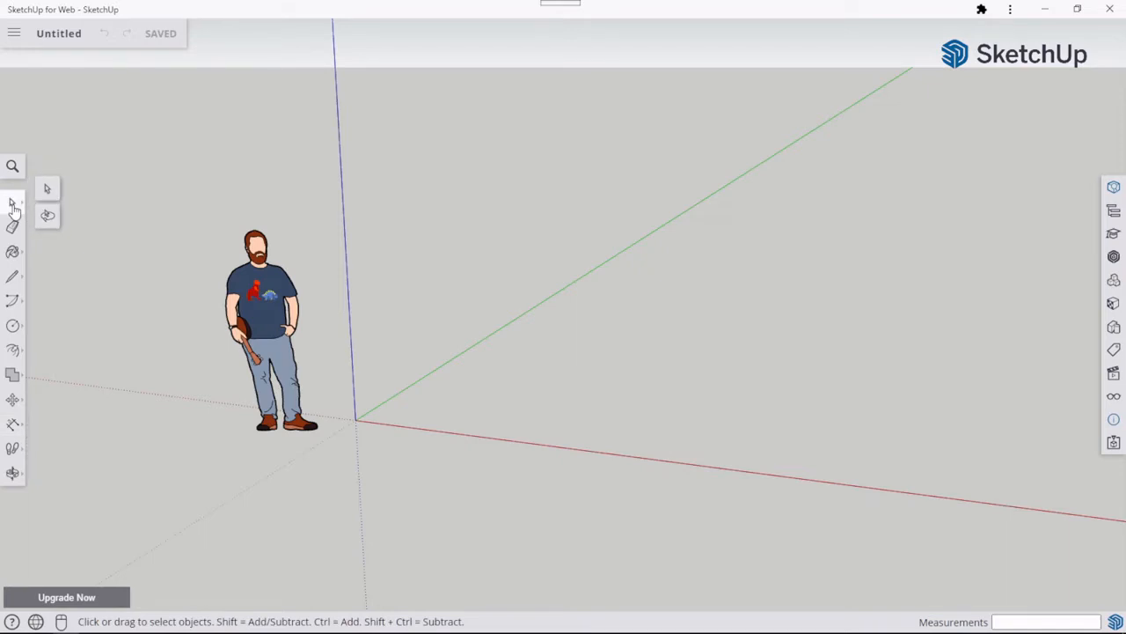
click(46, 189)
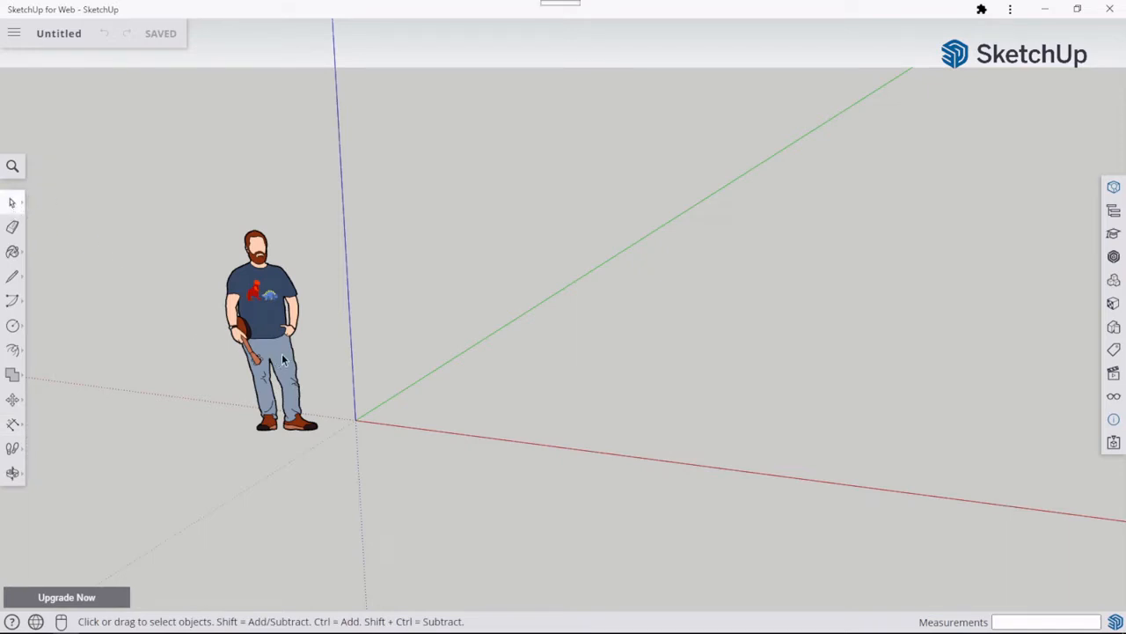
click(260, 319)
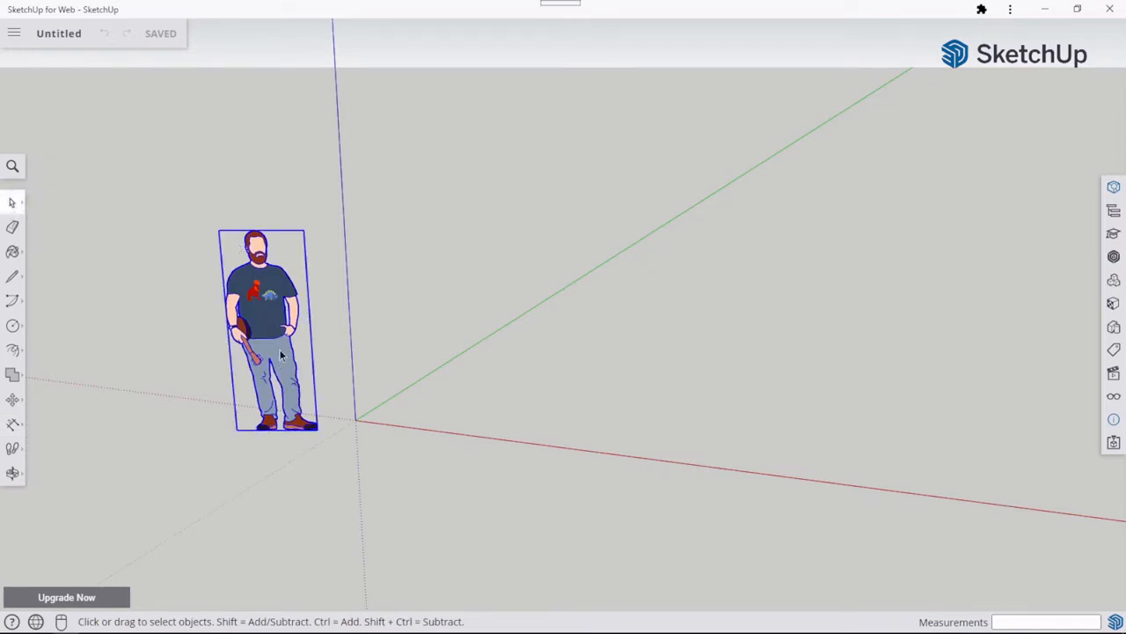
scroll(266, 356, up, 3)
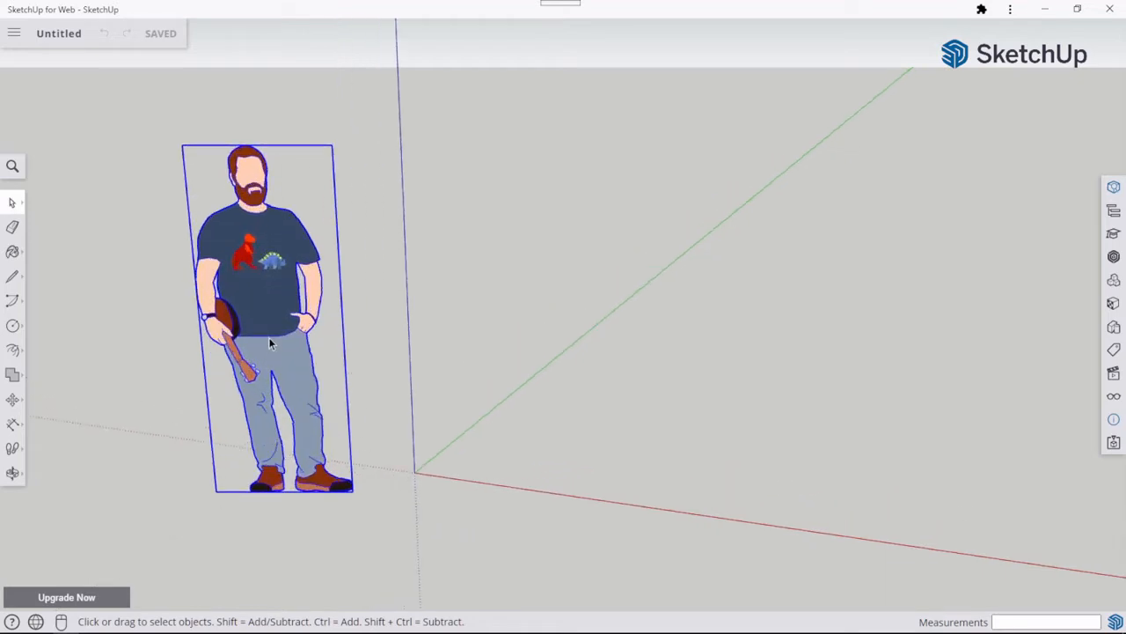
right_click(277, 353)
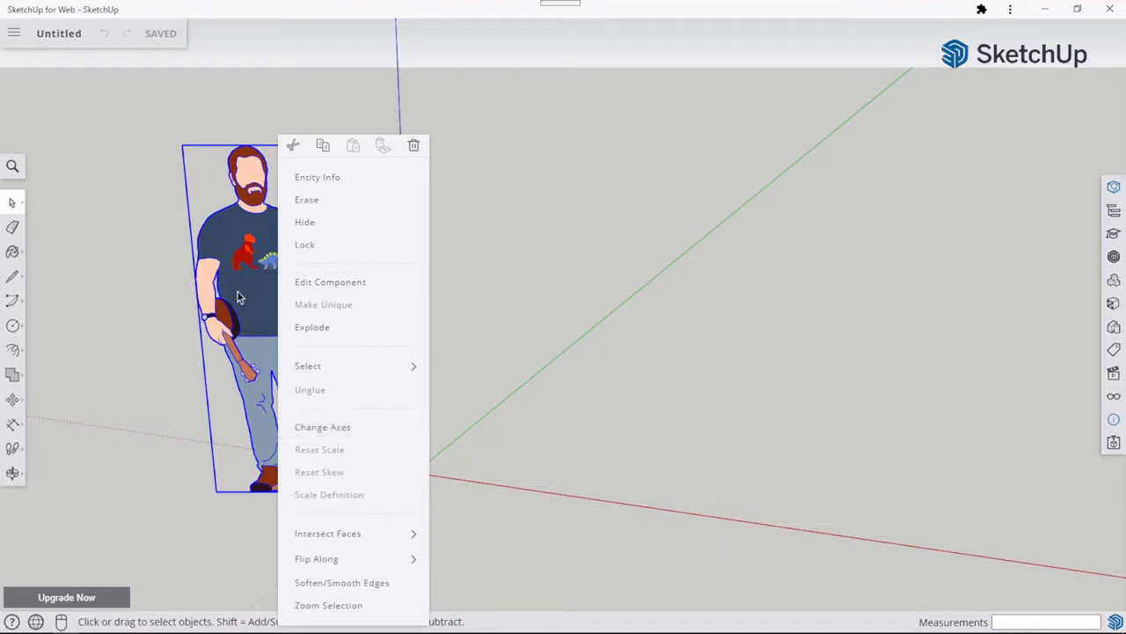
click(336, 334)
click(151, 289)
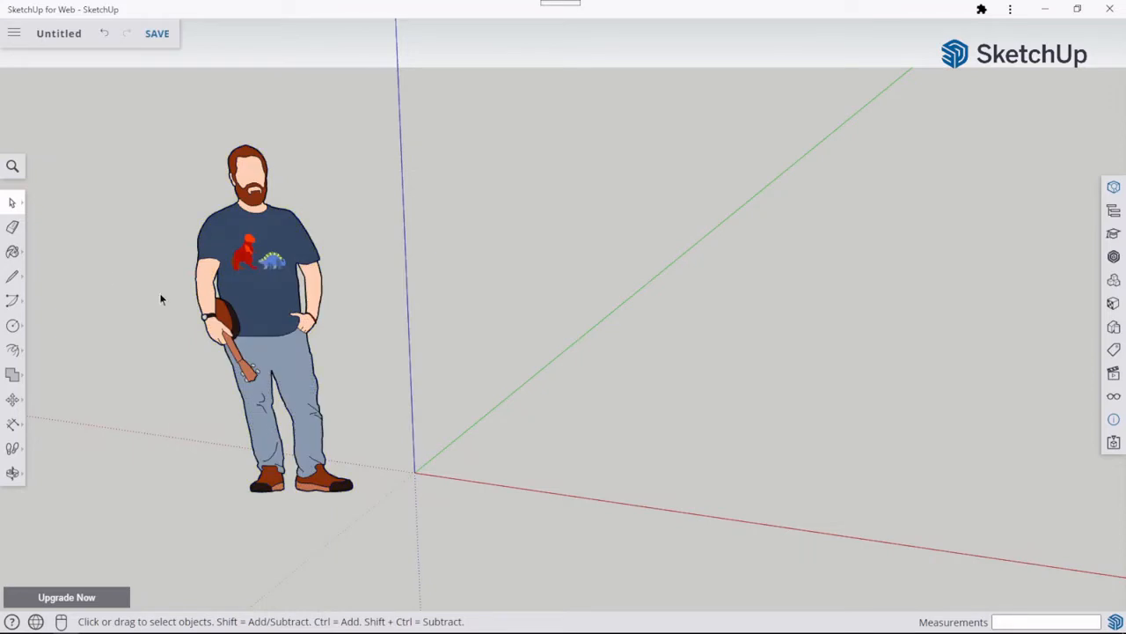
Align the view to the figure's trousers face, try aligning the axes to that face, and undo the axes change.
right_click(289, 364)
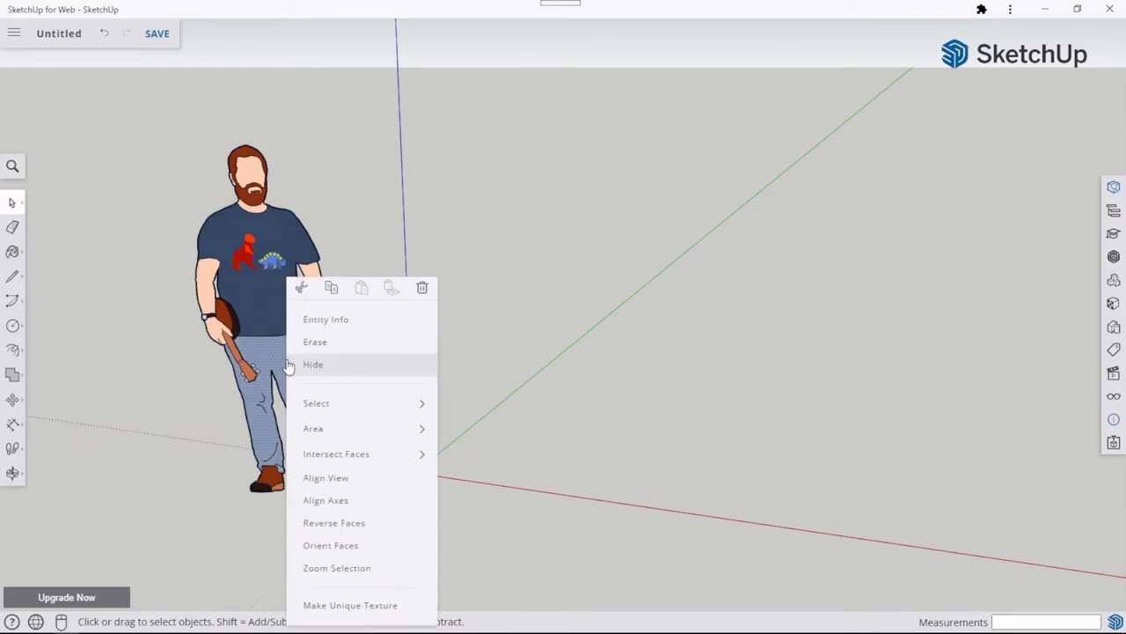
click(335, 479)
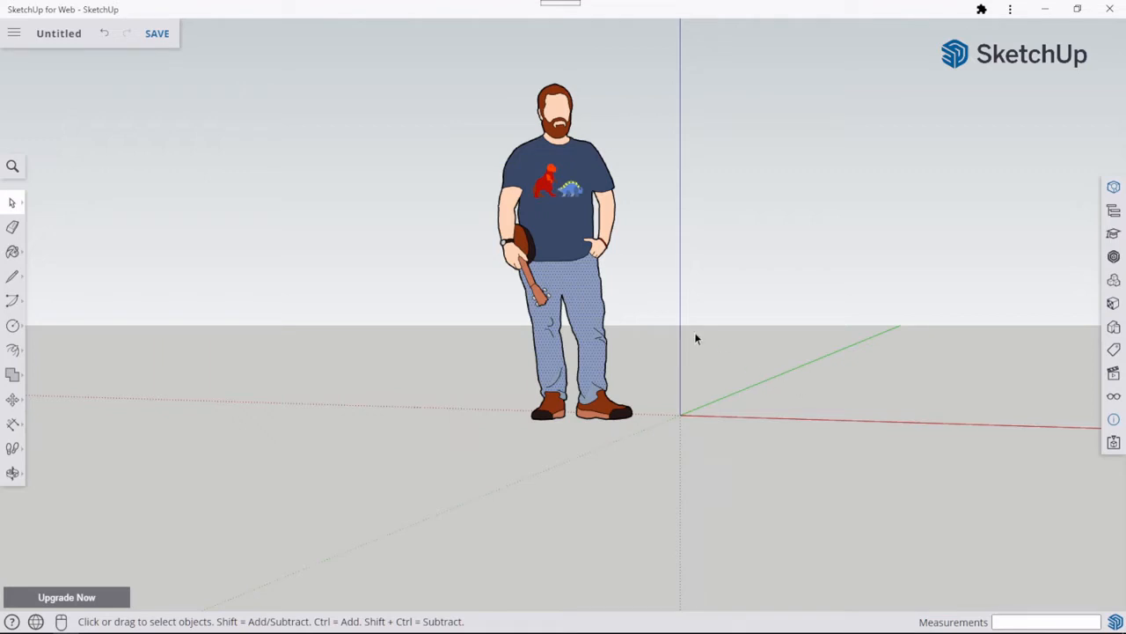
right_click(580, 306)
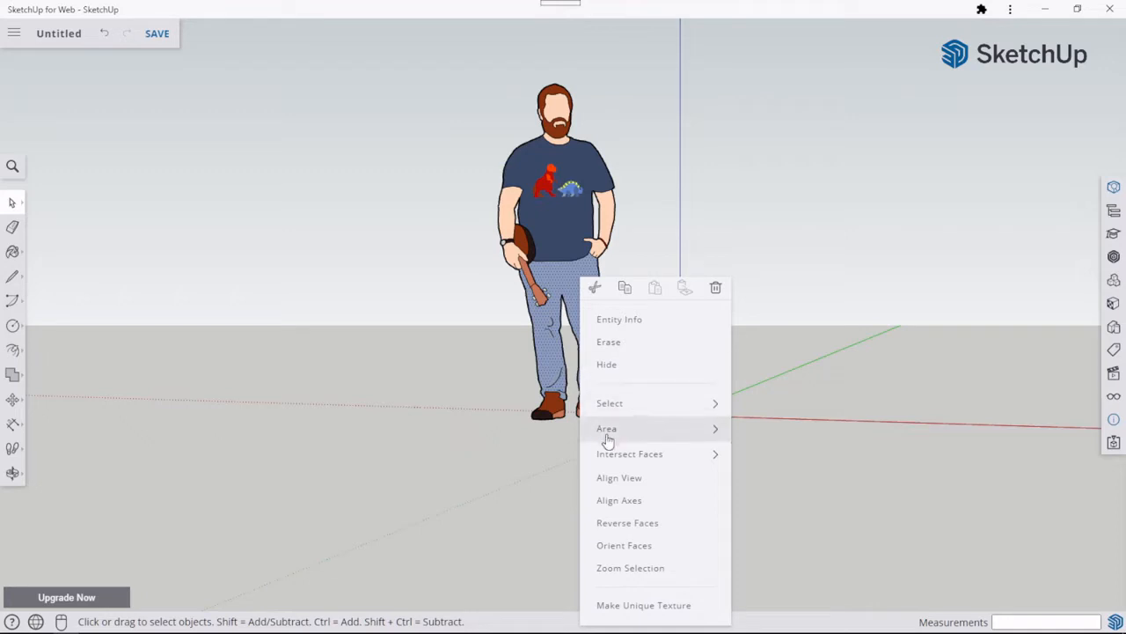
click(626, 499)
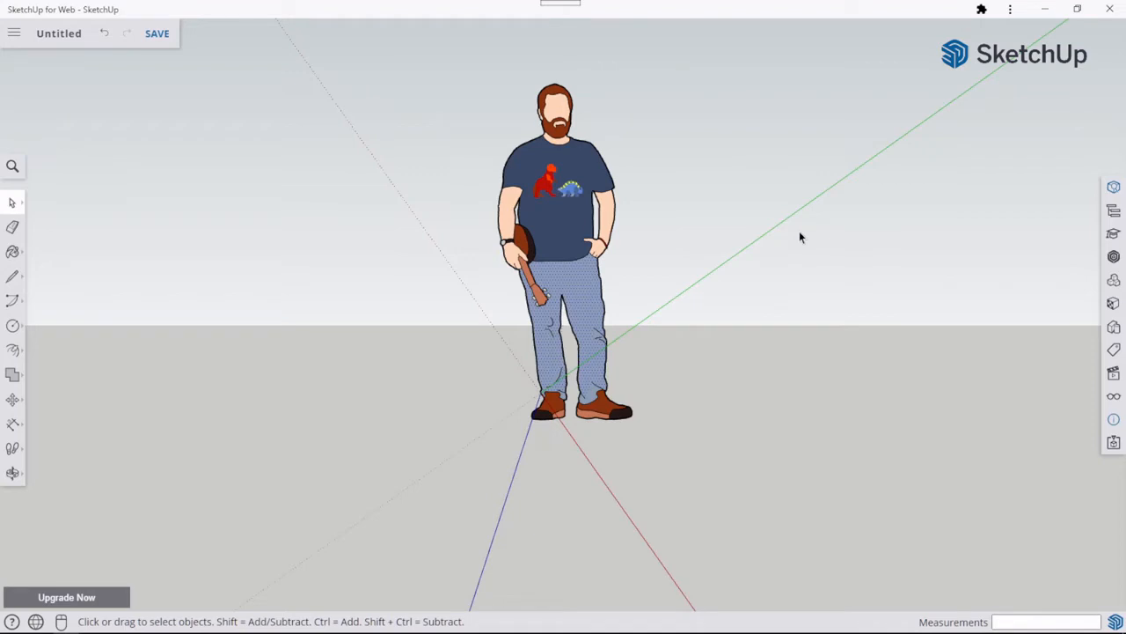
key(ctrl+z)
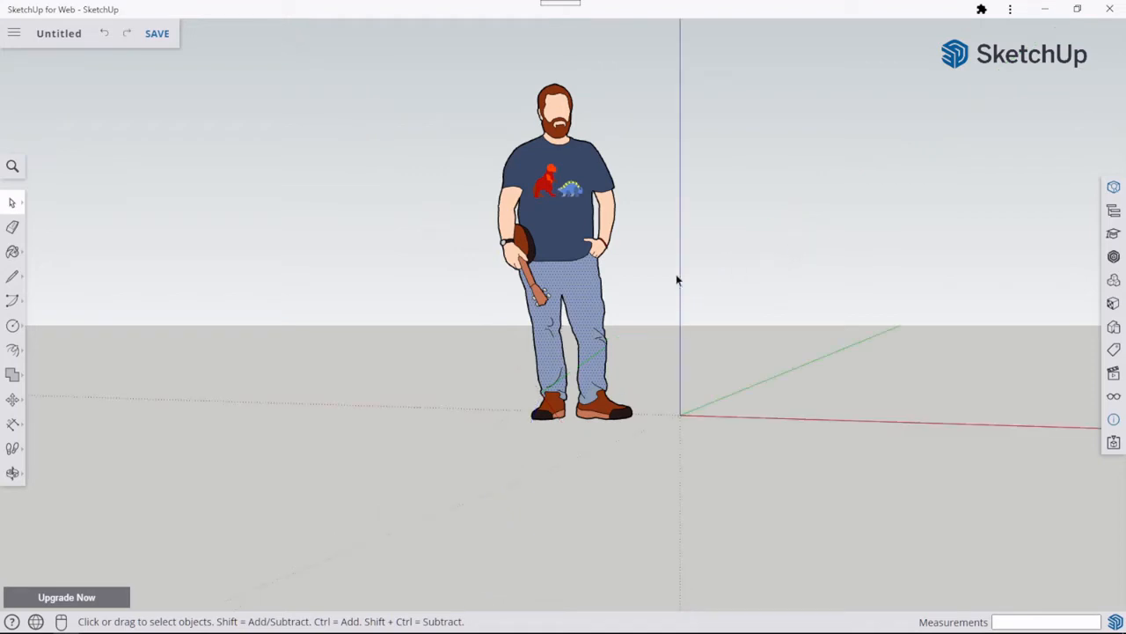
Examine the context options offered for the figure's trousers face and for the outer outline edge of its arm.
right_click(583, 296)
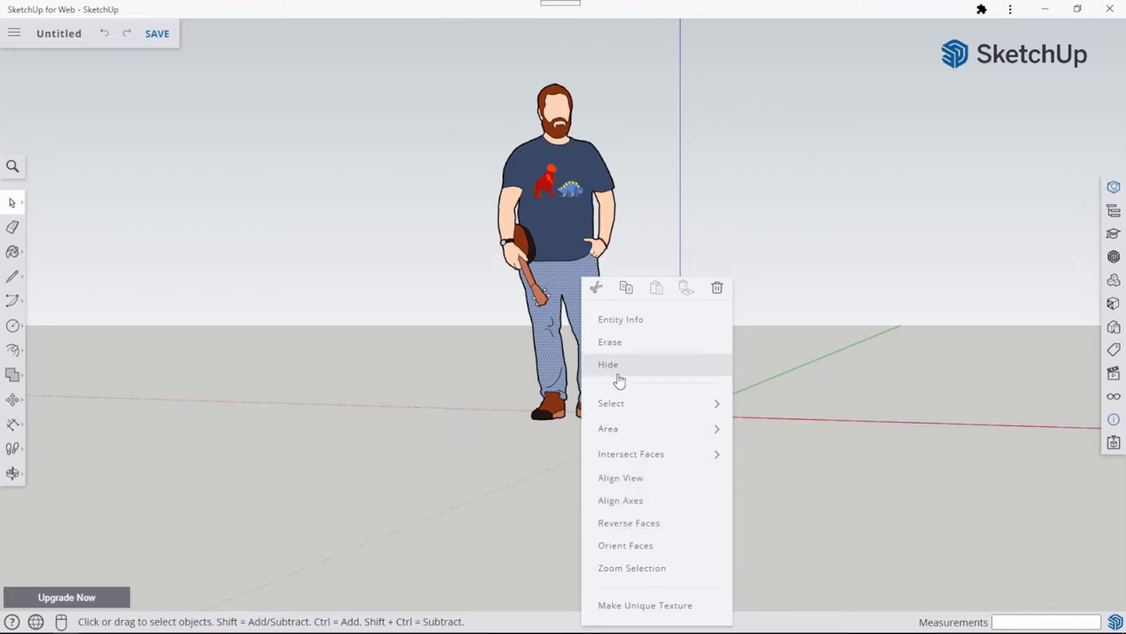
click(835, 243)
scroll(572, 220, up, 3)
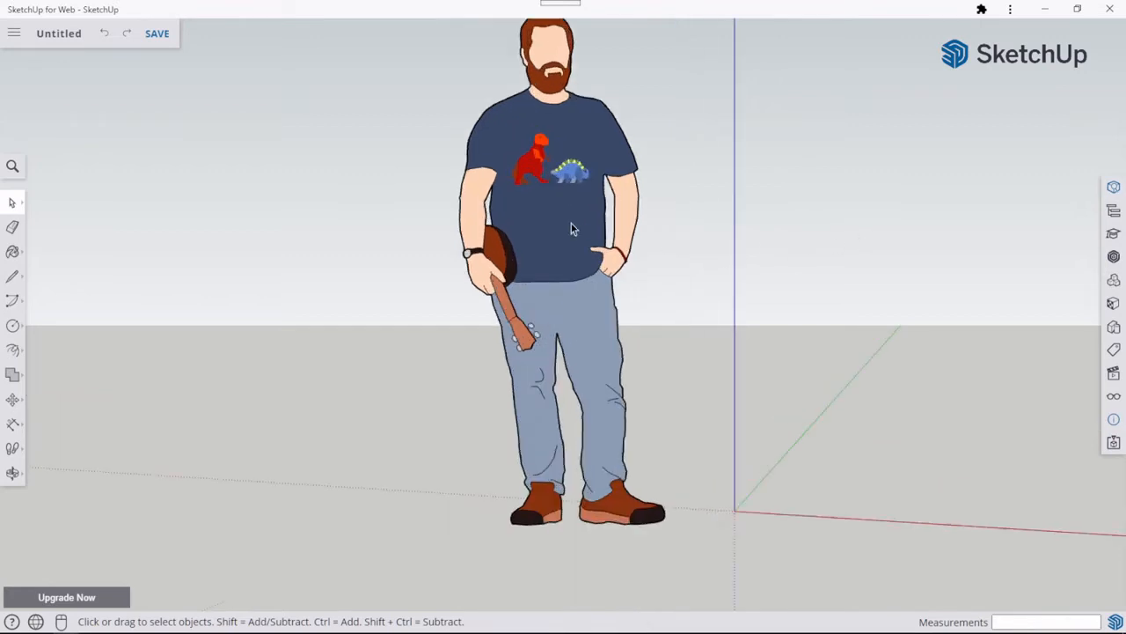
scroll(642, 235, up, 3)
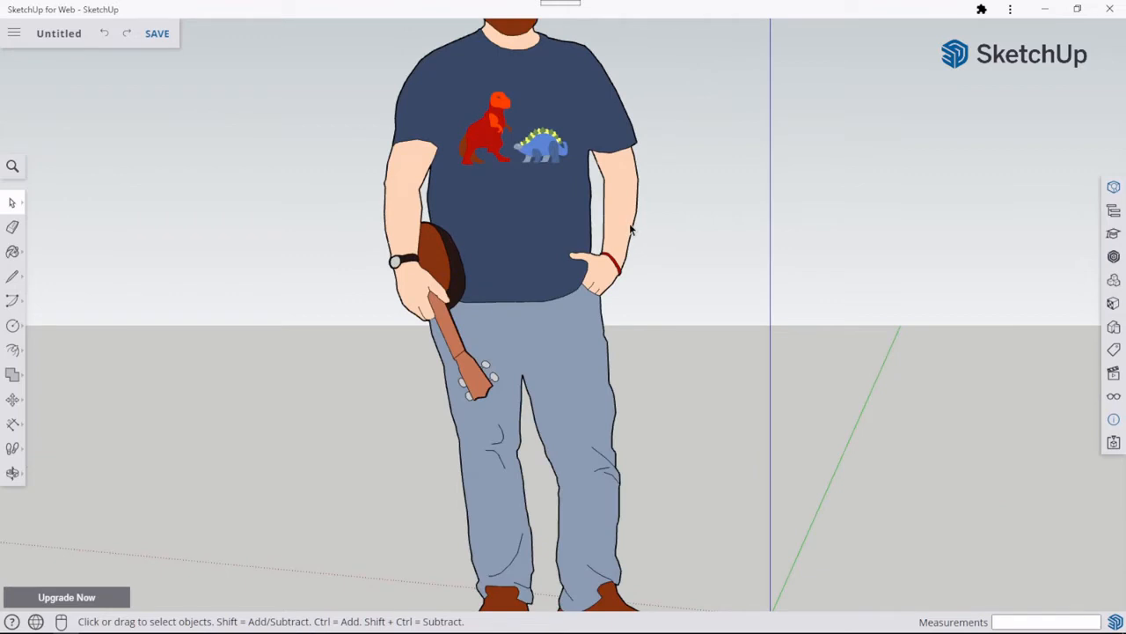
click(631, 232)
right_click(628, 243)
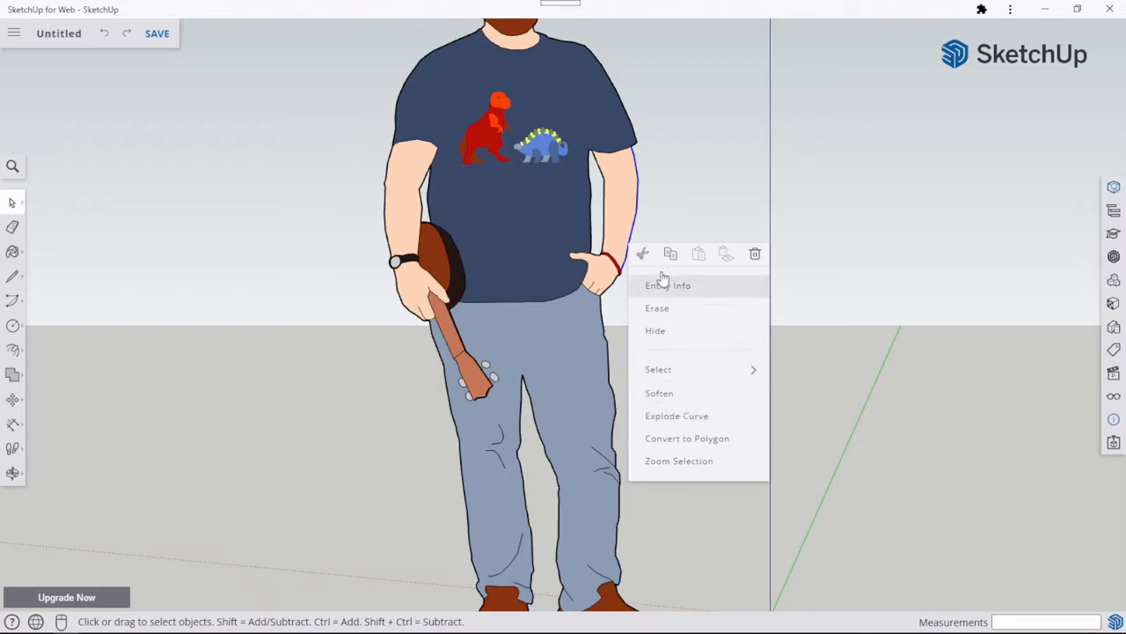
scroll(657, 211, down, 3)
click(404, 198)
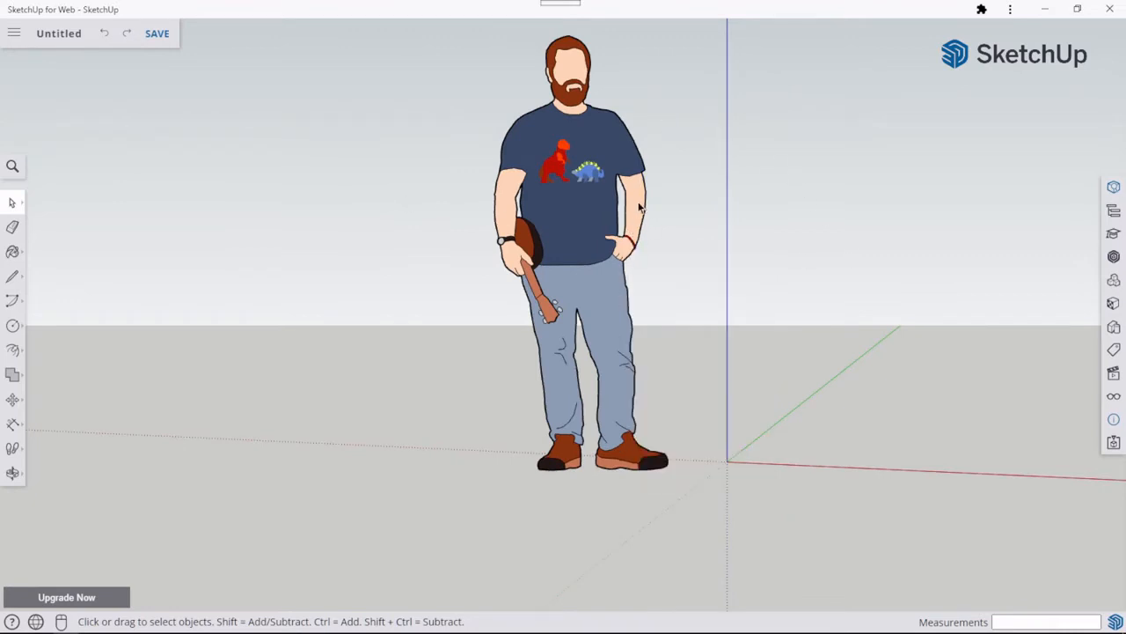
Erase the entire exploded figure, including the loose detail edges left around its hands and legs.
scroll(597, 239, down, 3)
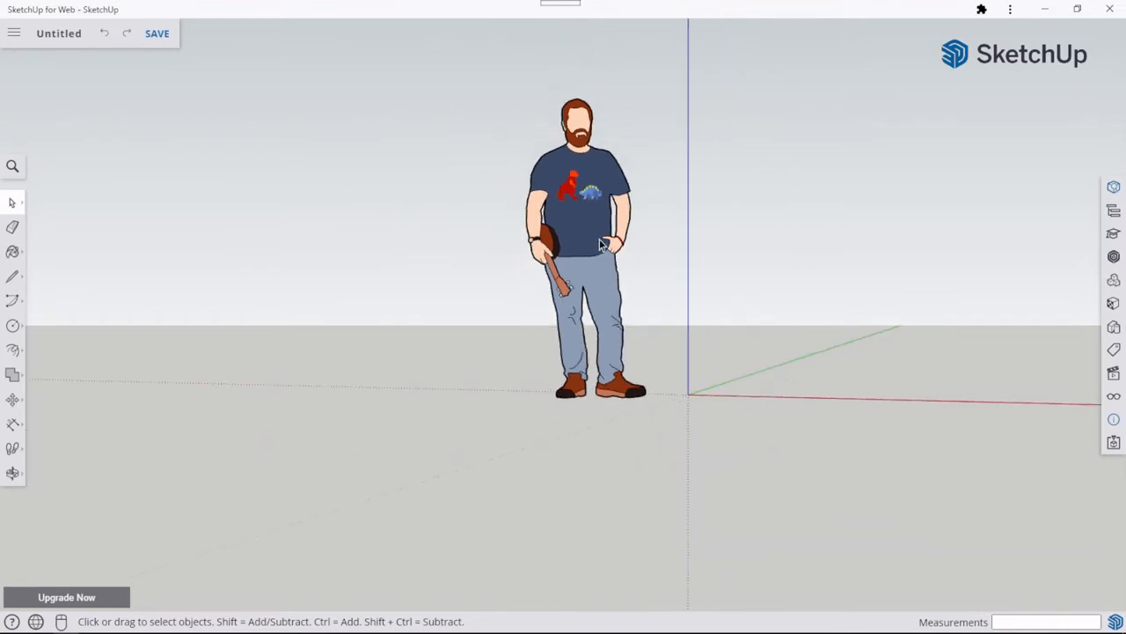
shift+middle_drag(598, 239, 548, 287)
scroll(563, 366, up, 2)
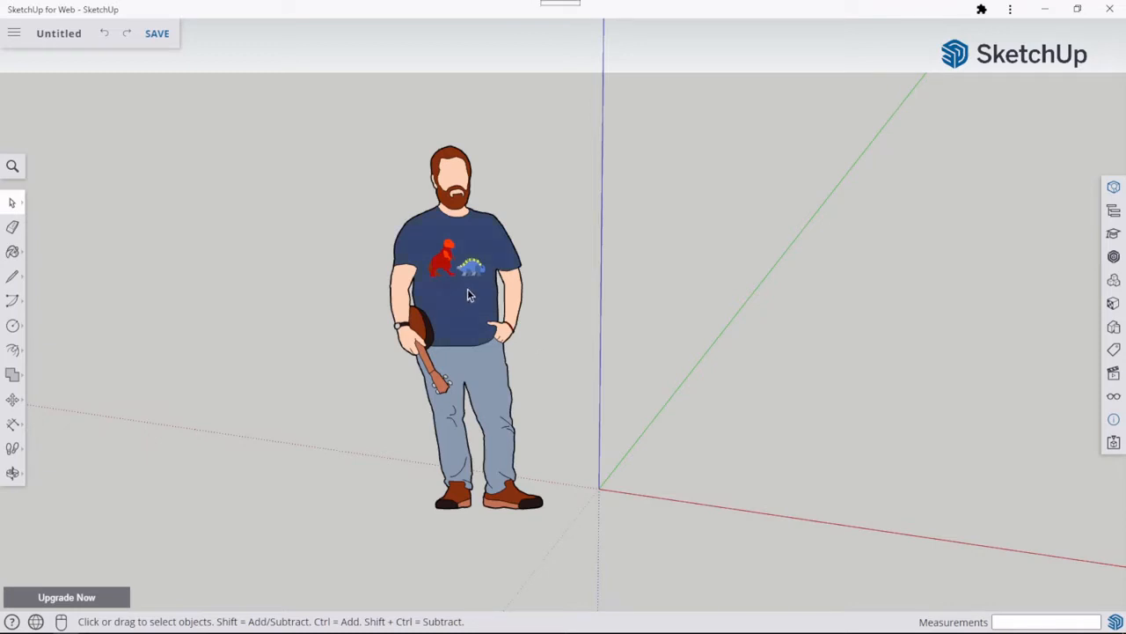
drag(302, 112, 586, 565)
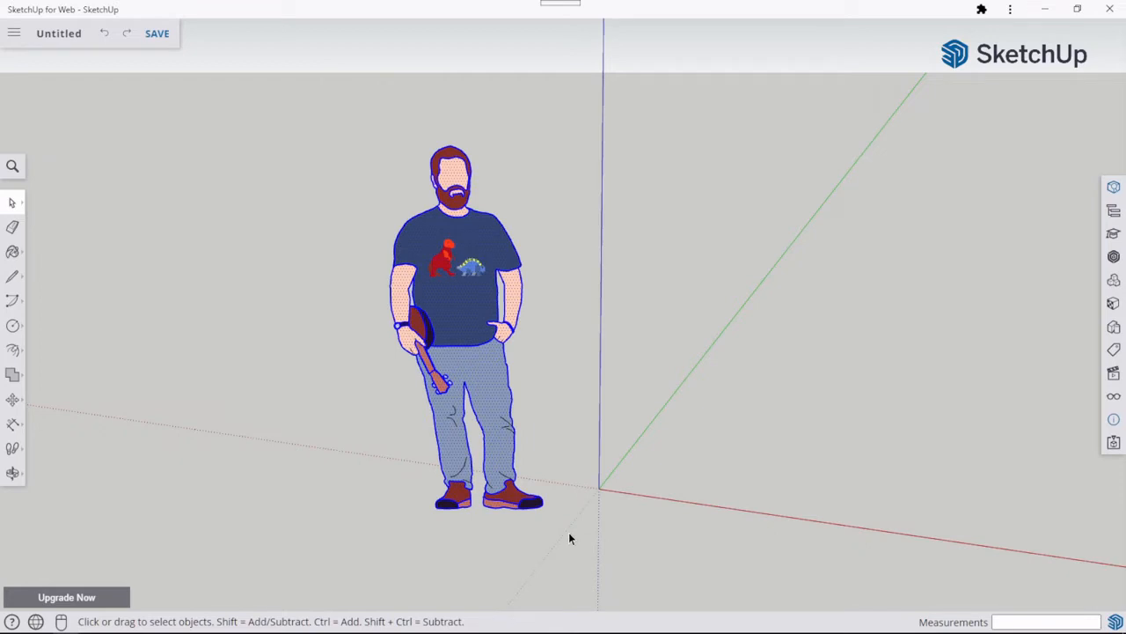
key(Delete)
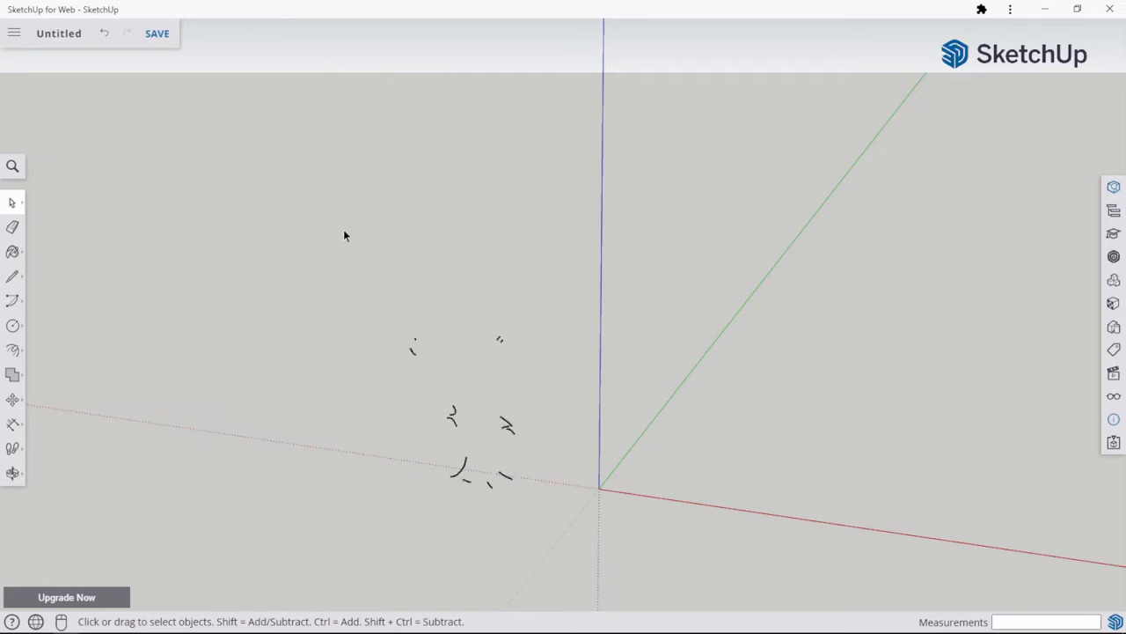
drag(342, 230, 578, 593)
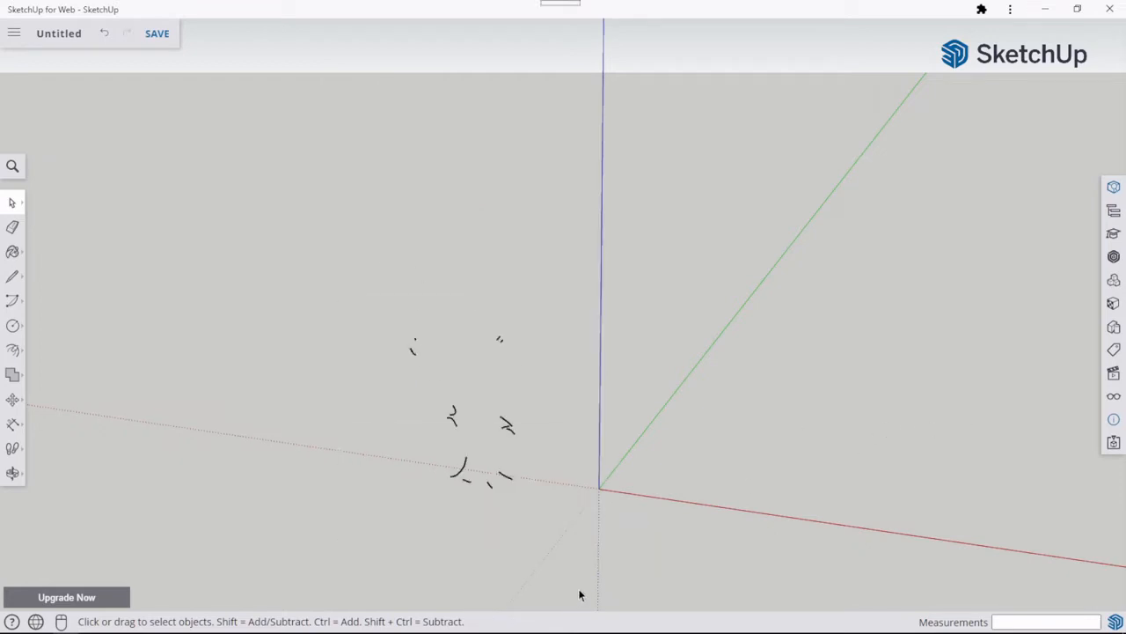
click(504, 478)
drag(370, 283, 548, 537)
key(Delete)
Set the model's length unit format to millimetres.
click(1114, 422)
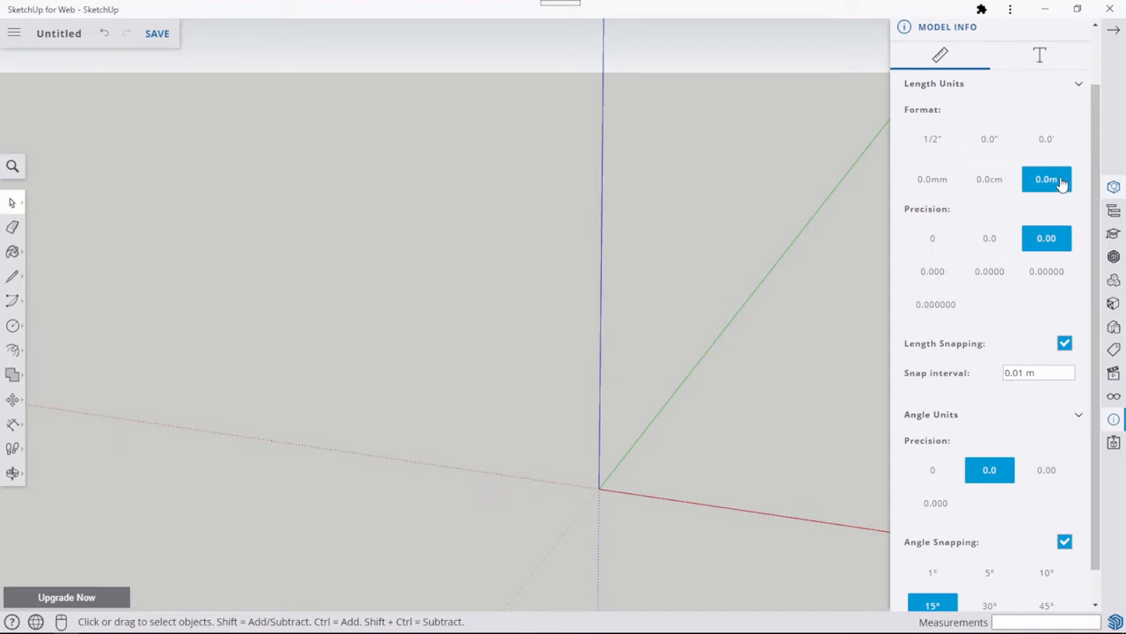
click(934, 181)
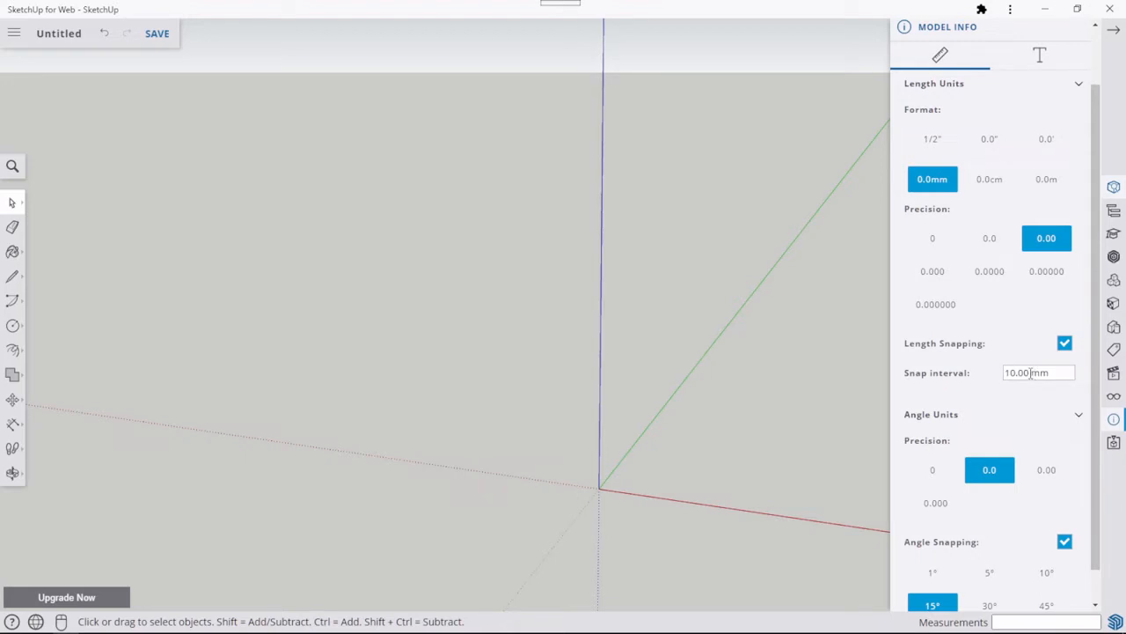
scroll(1037, 391, down, 1)
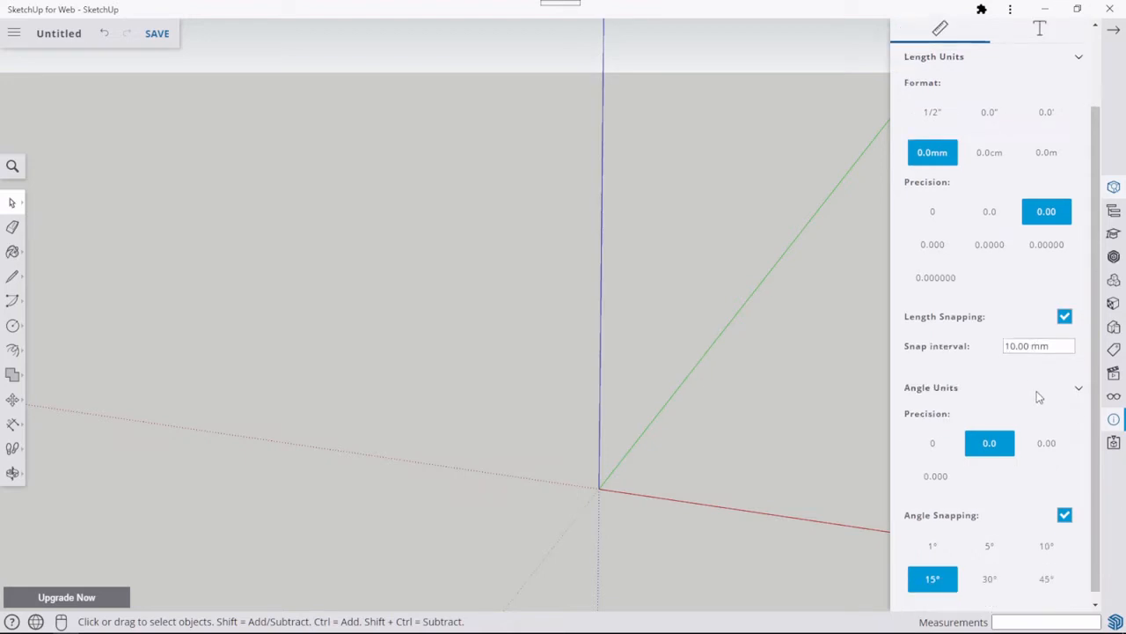
Turn length snapping off and back on, restore its snap interval to 10 mm, and expand the angle unit settings again.
click(1079, 380)
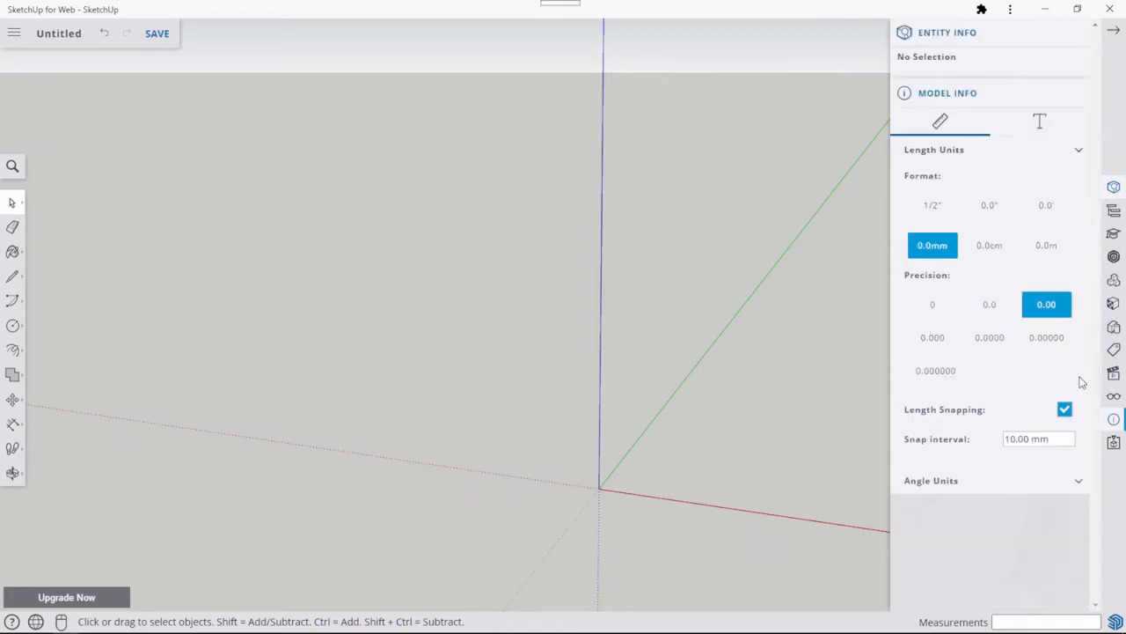
click(1066, 409)
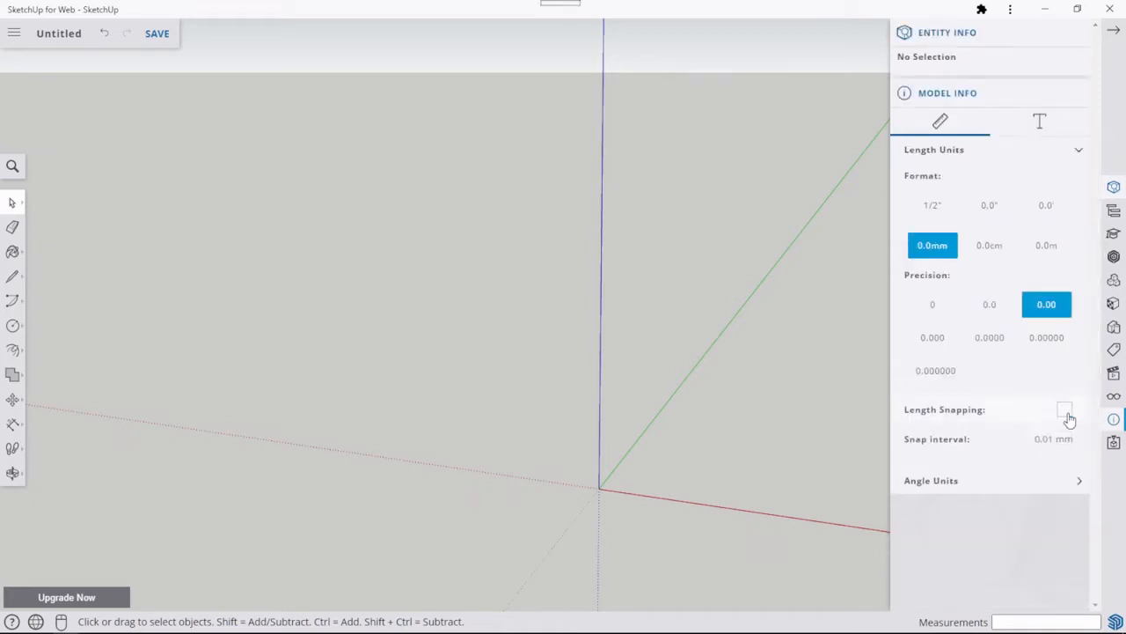
click(1065, 411)
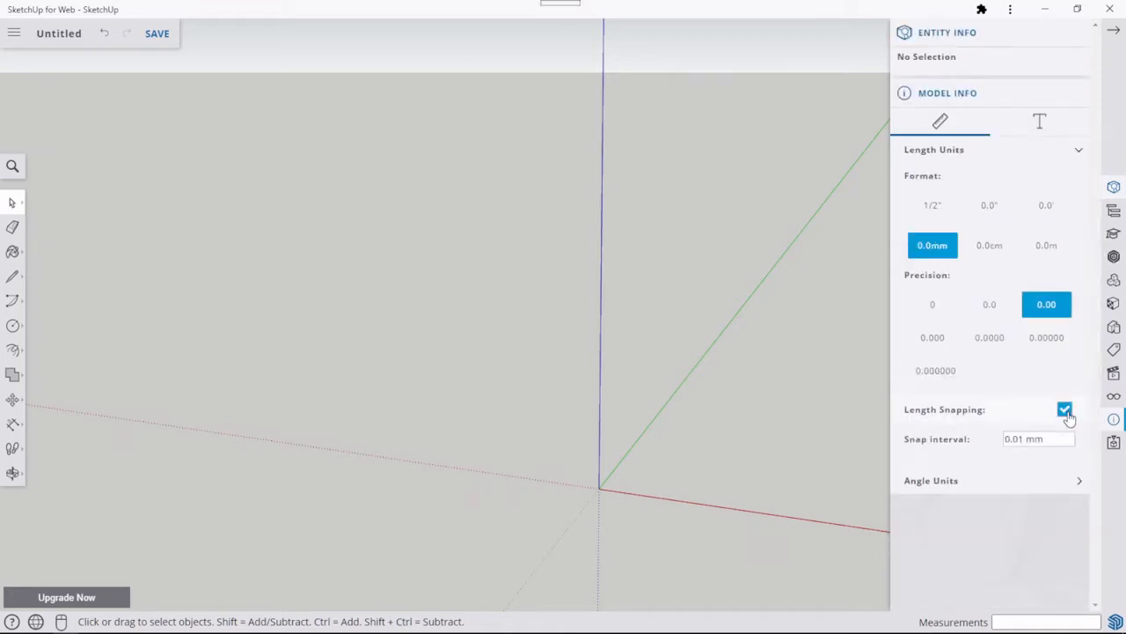
click(1014, 438)
text(10)
click(1080, 489)
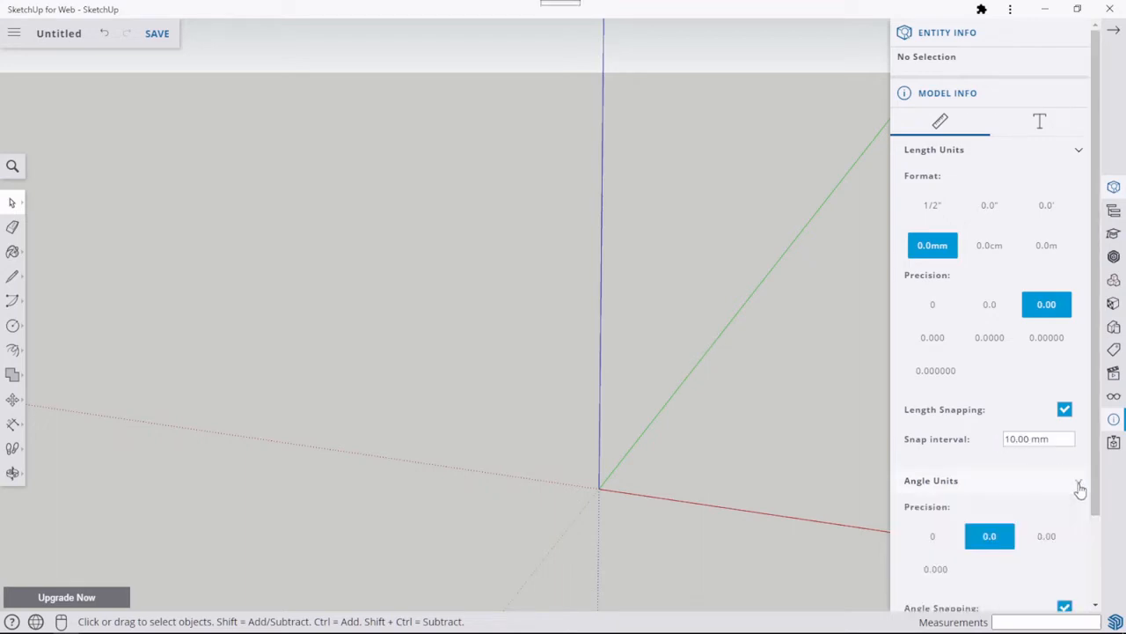
scroll(977, 466, down, 2)
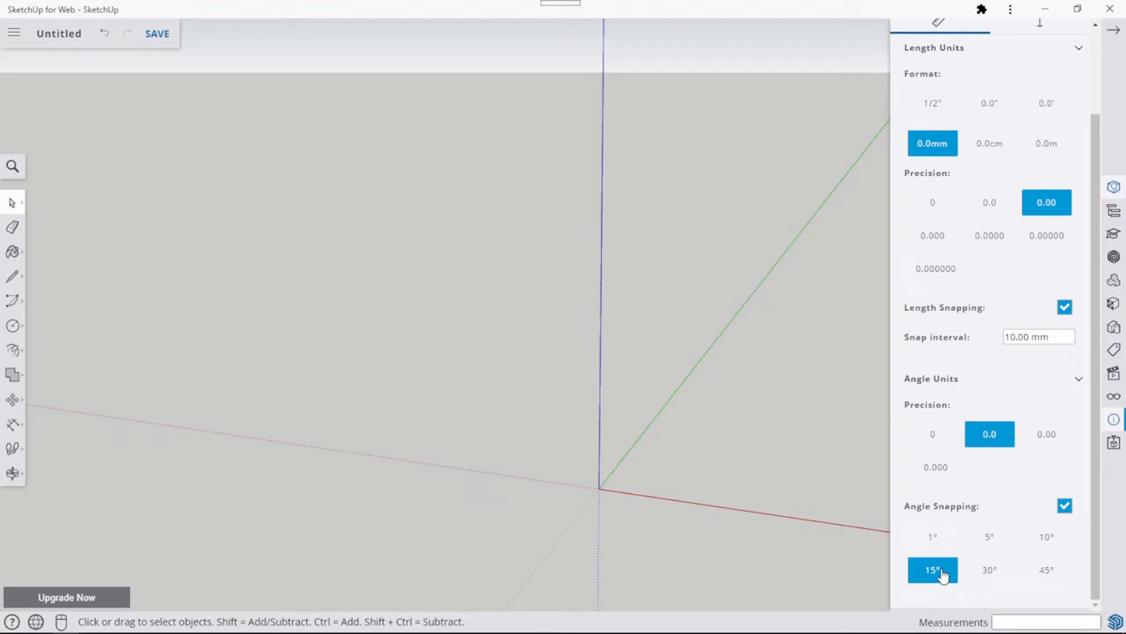
Set the angle snapping increment to 5° and close the model settings.
click(989, 542)
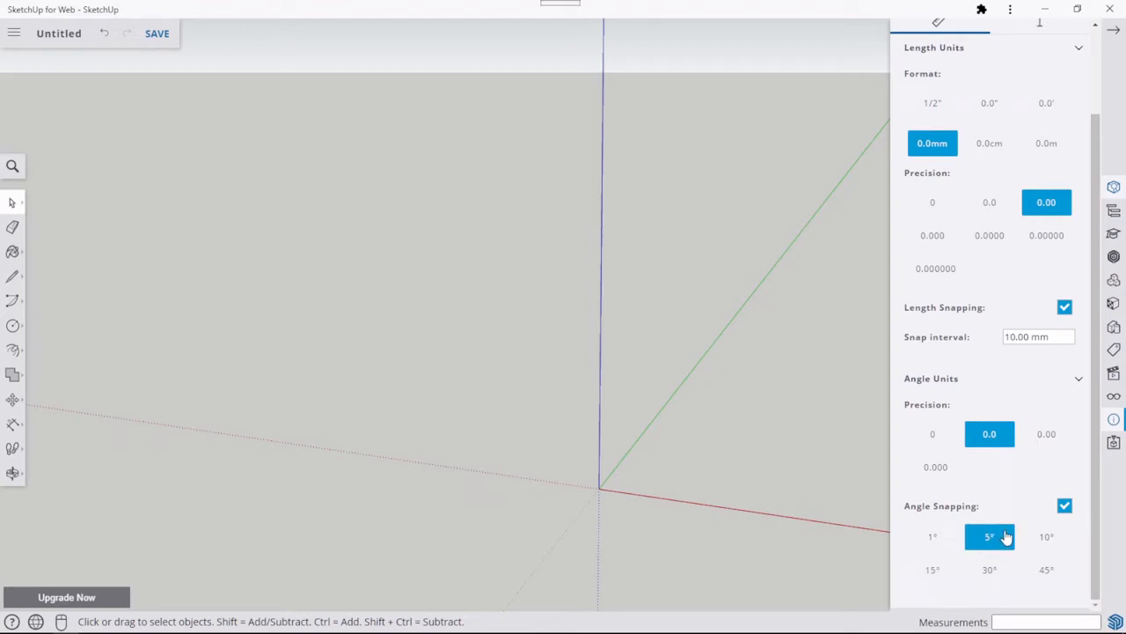
scroll(796, 384, down, 2)
scroll(798, 391, up, 1)
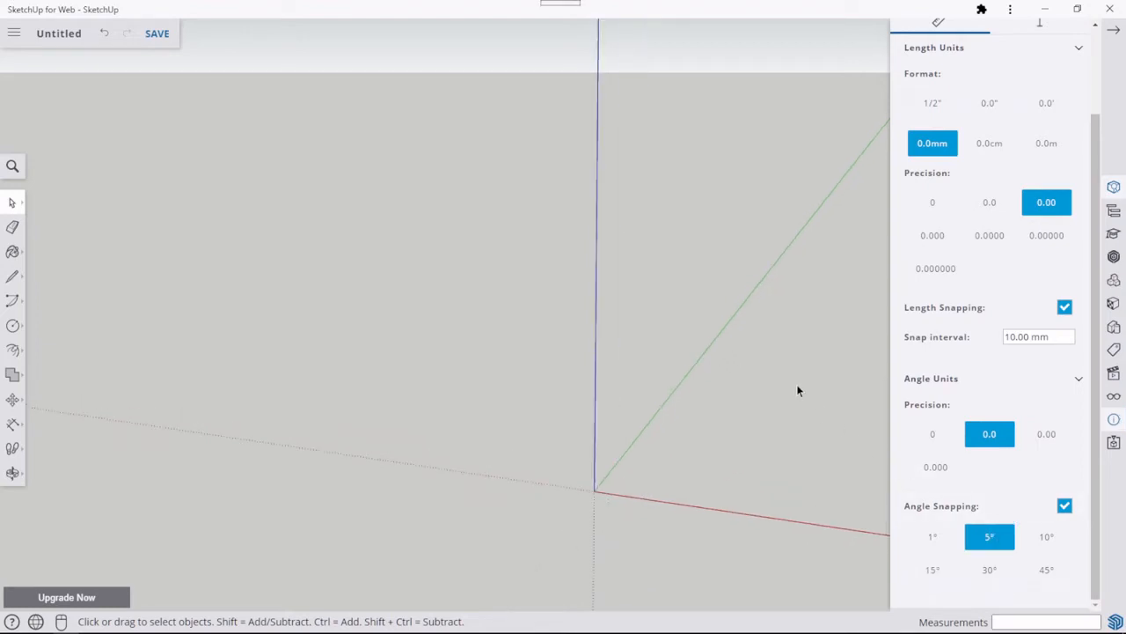
click(1113, 31)
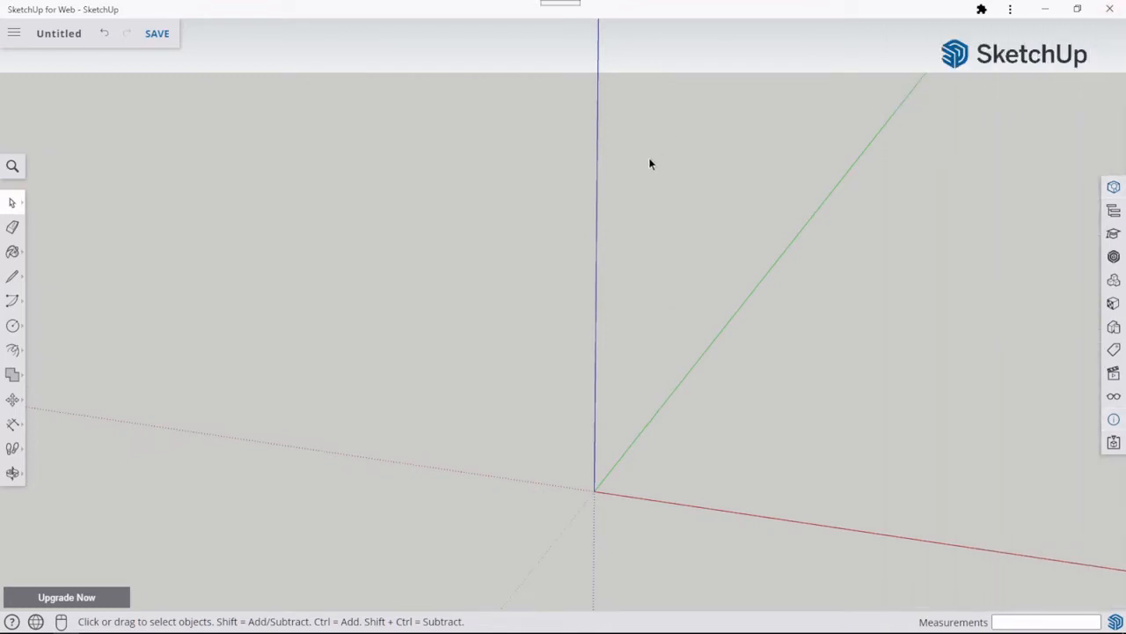
Draw an upright rectangle 150 mm wide and 200 mm high from the origin on the red-blue plane.
scroll(669, 163, down, 1)
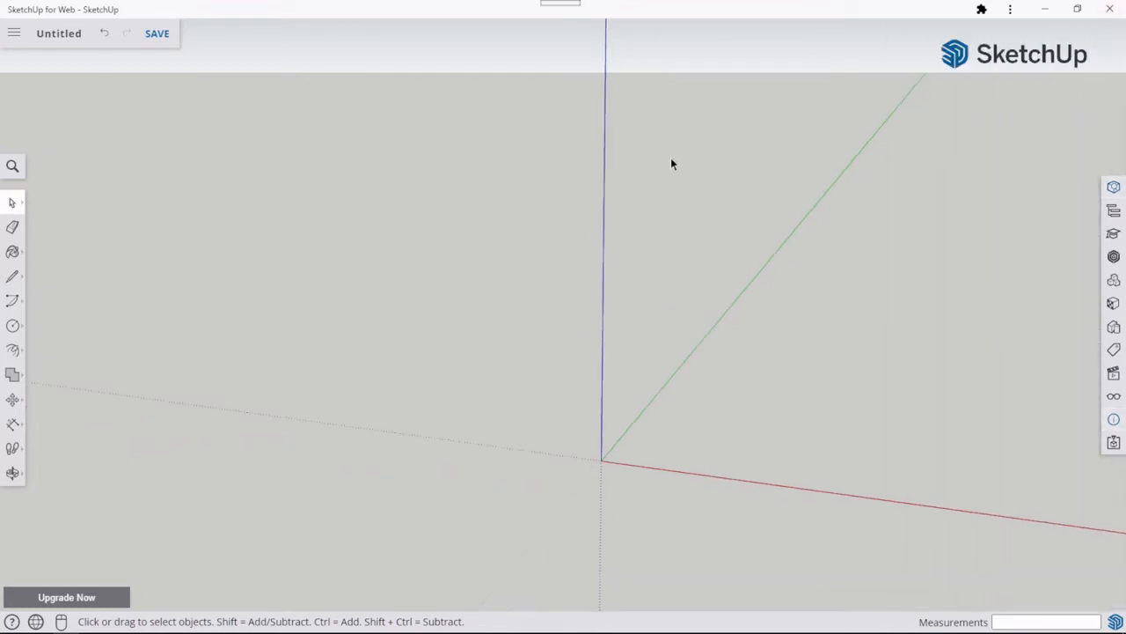
middle_drag(670, 163, 674, 165)
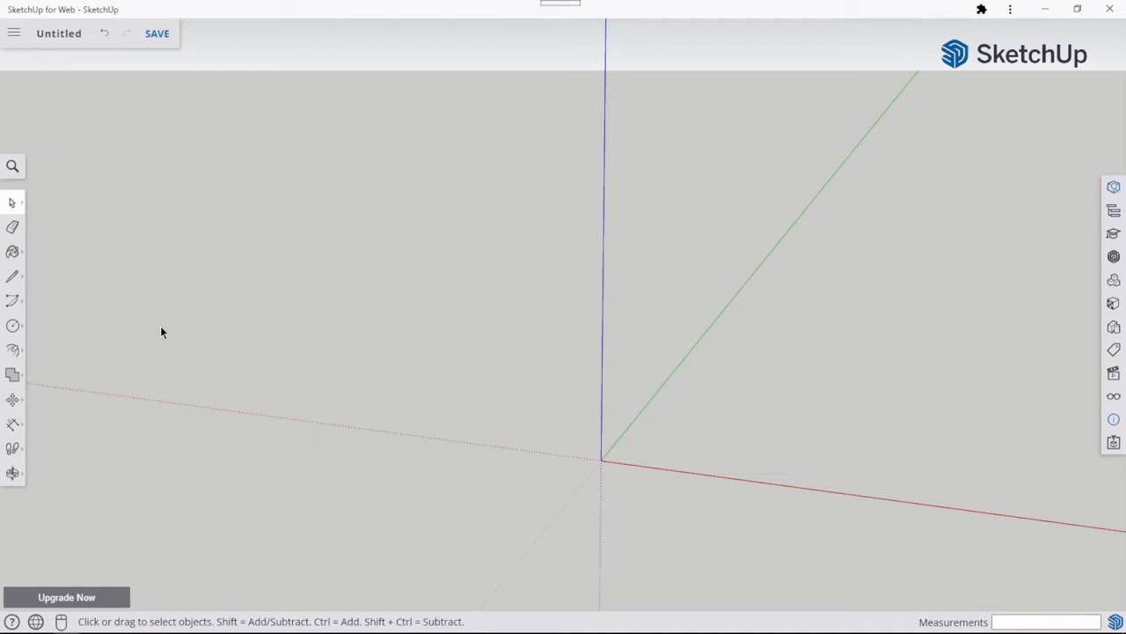
middle_drag(276, 355, 256, 316)
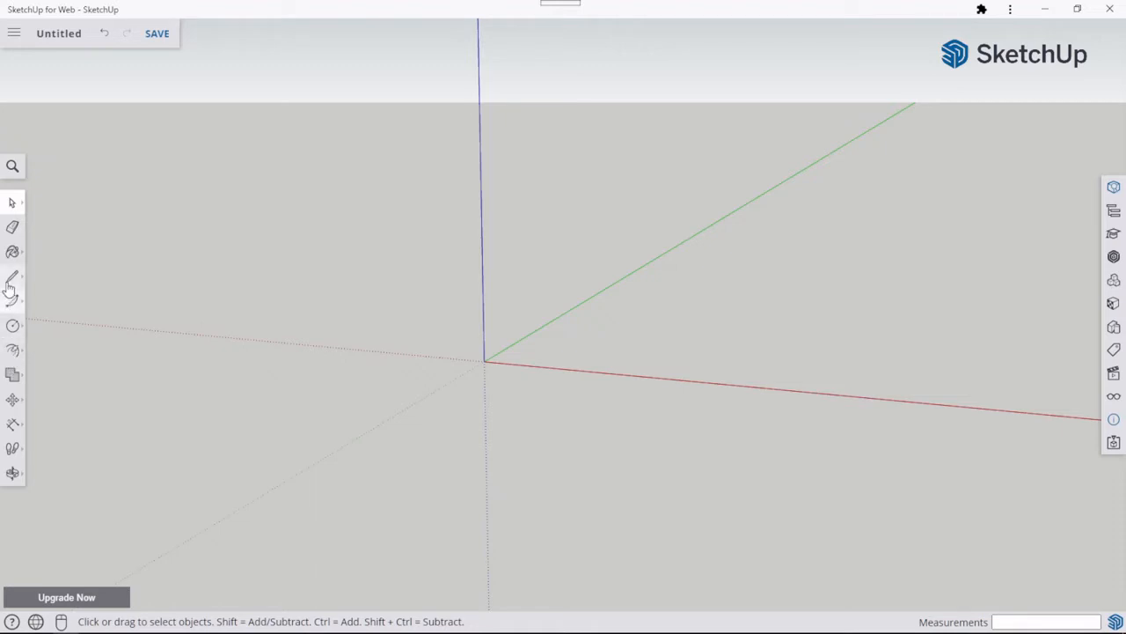
click(13, 328)
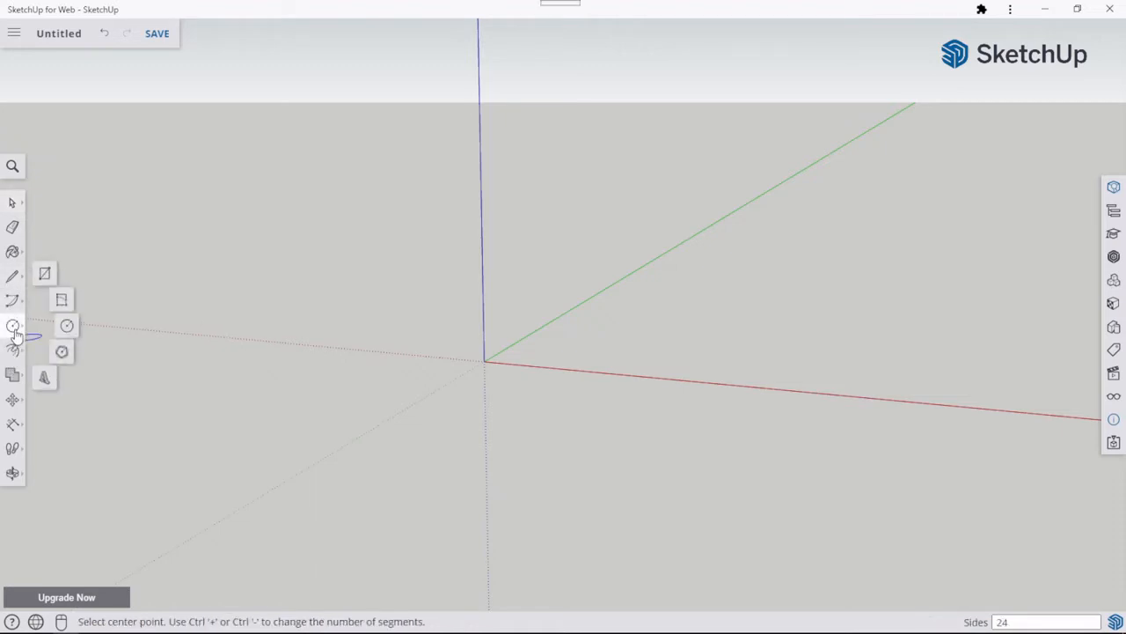
click(45, 274)
scroll(534, 361, up, 6)
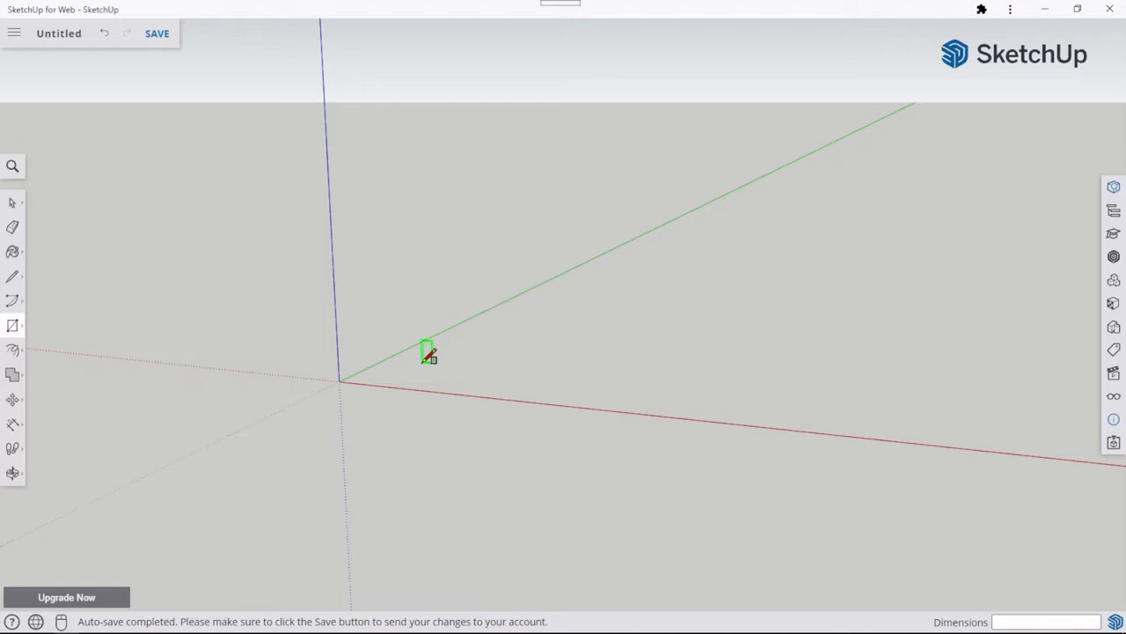
click(347, 380)
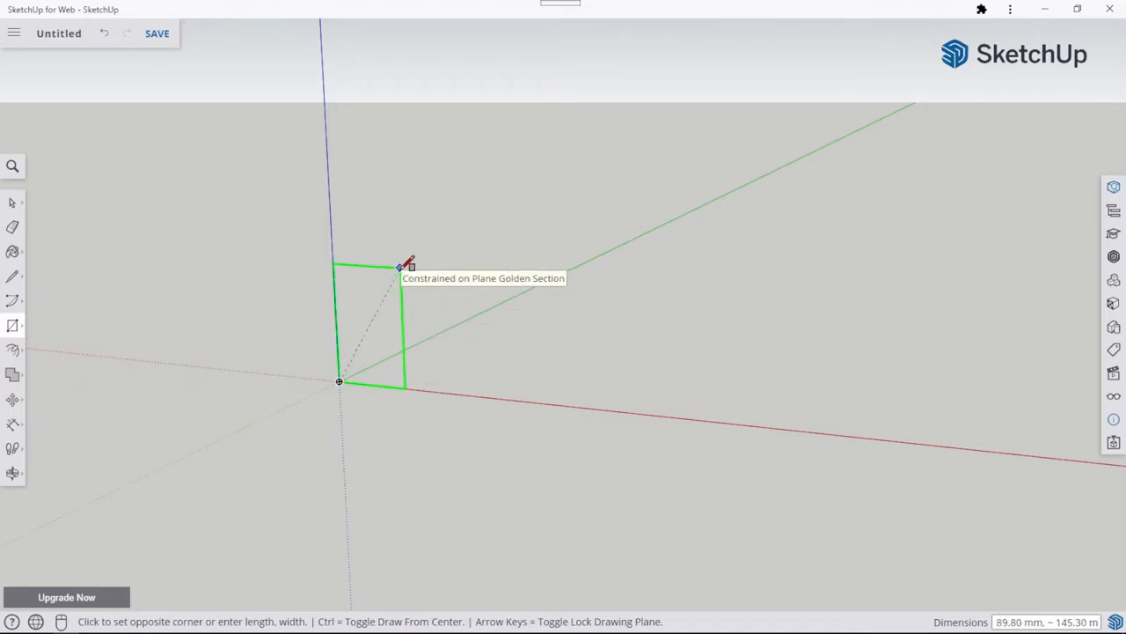
text(150,200)
key(Return)
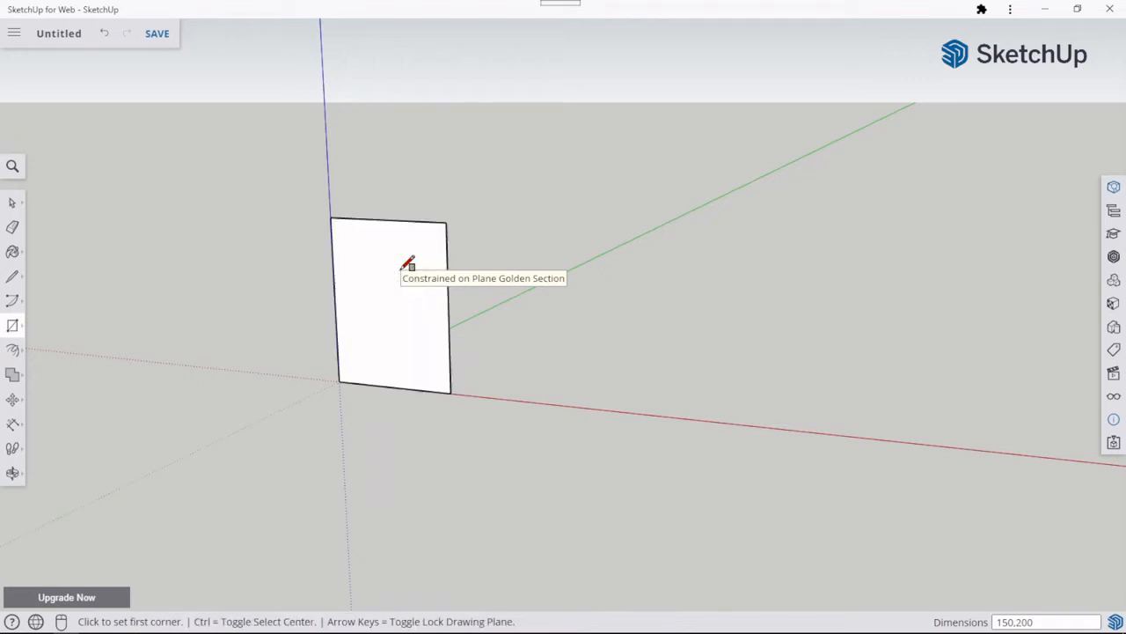
click(11, 205)
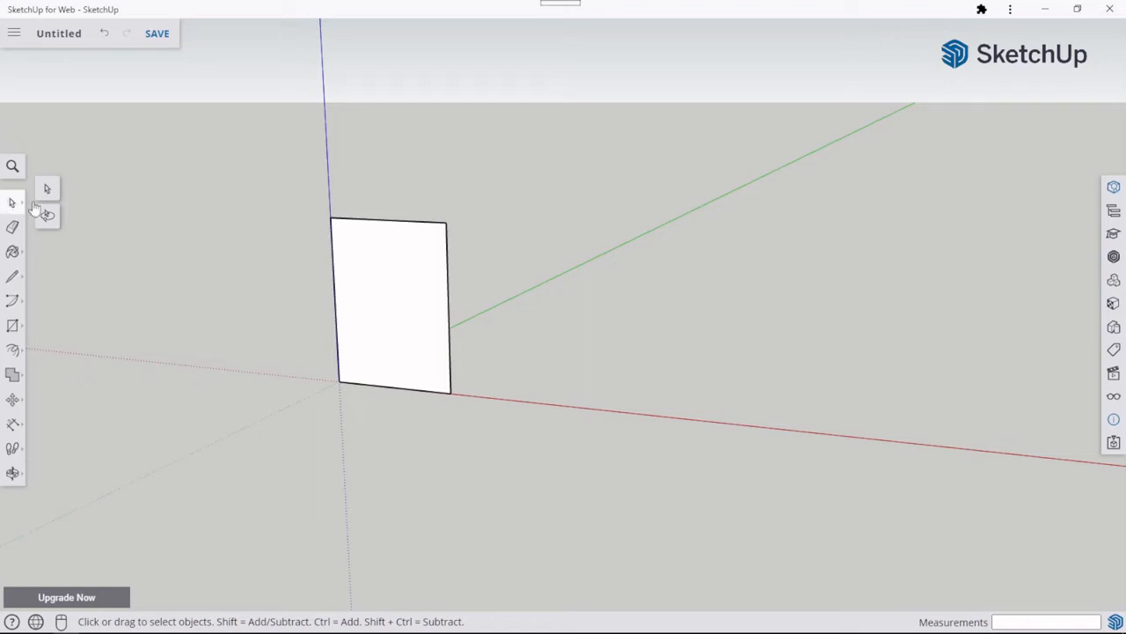
Offset the rectangle's outline 30 mm inward to form the frame's inner opening.
scroll(337, 290, up, 4)
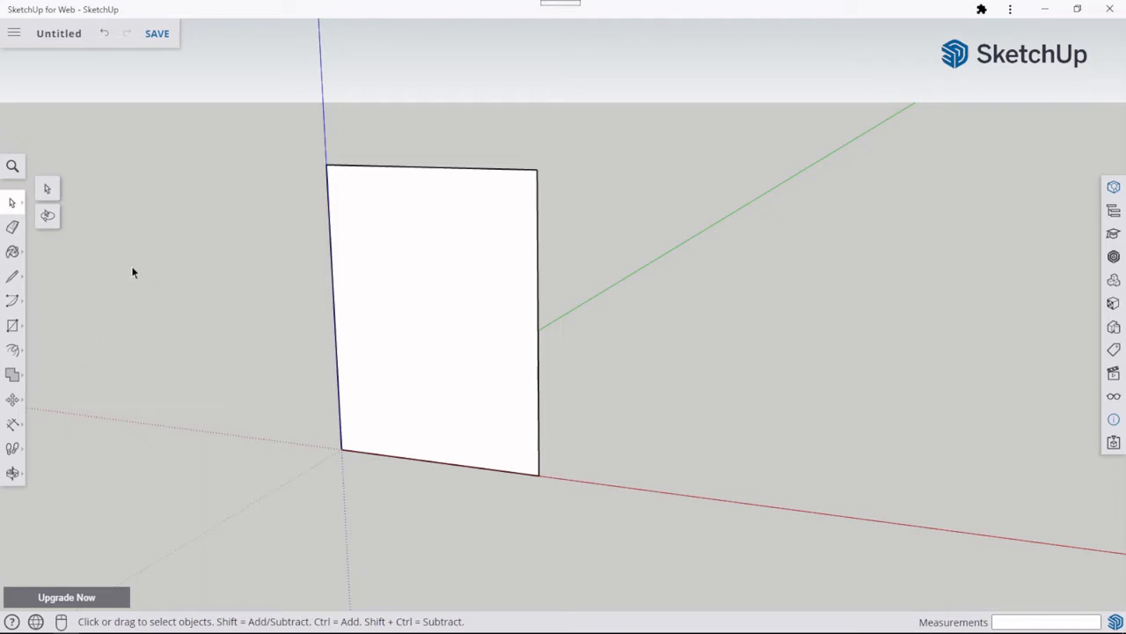
click(12, 349)
click(334, 305)
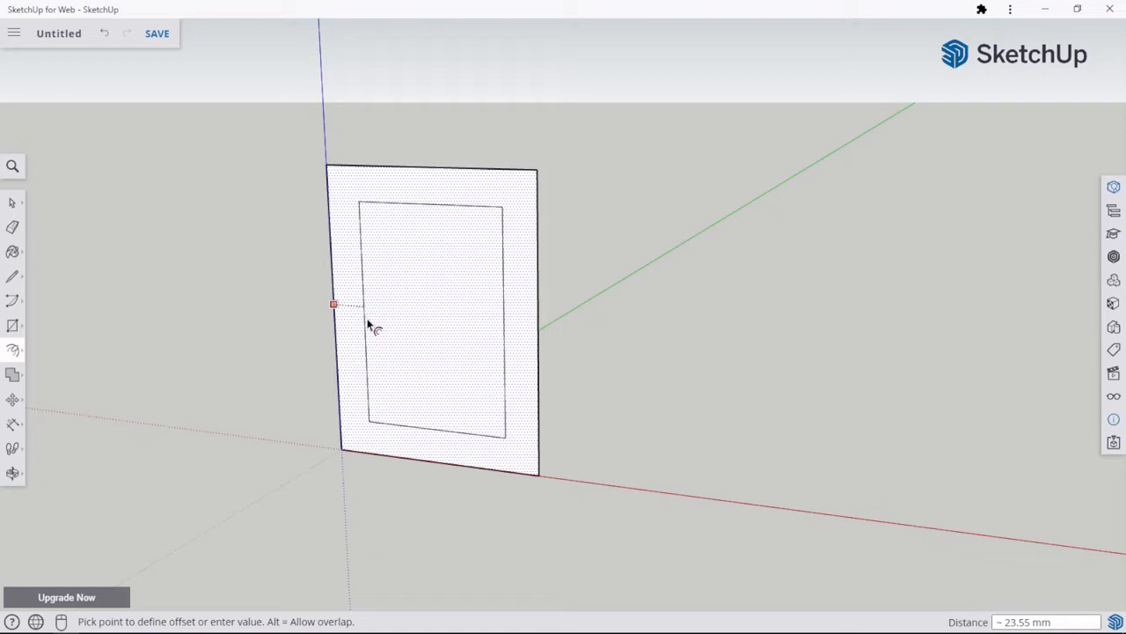
text(30)
key(Return)
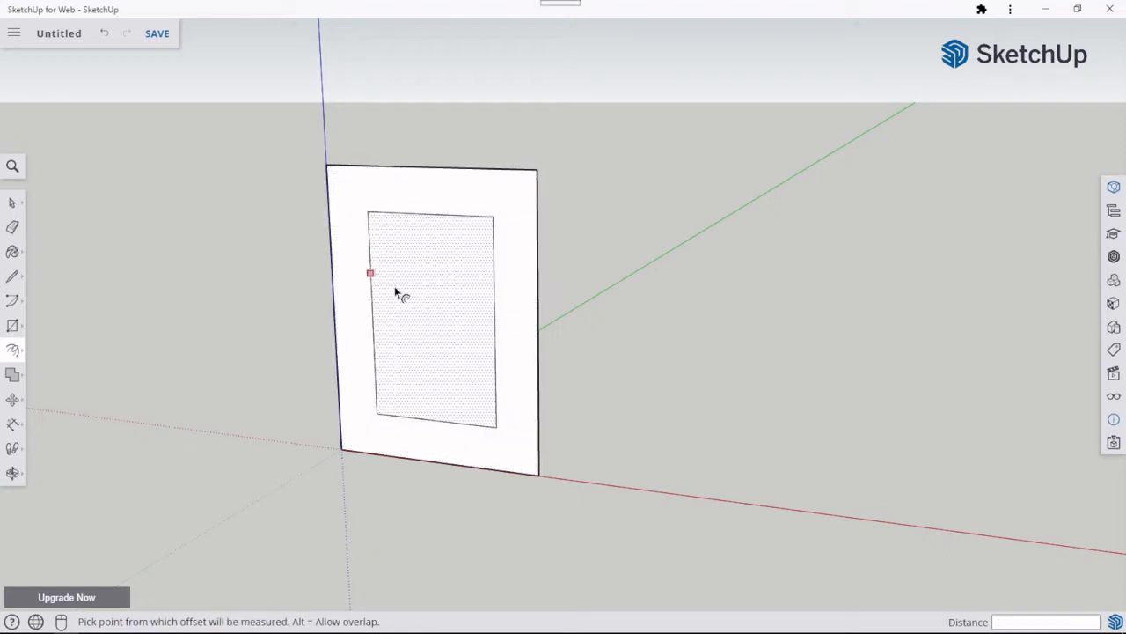
Offset the inner rectangle's outline another 6 mm inward.
scroll(348, 277, up, 3)
scroll(347, 277, down, 3)
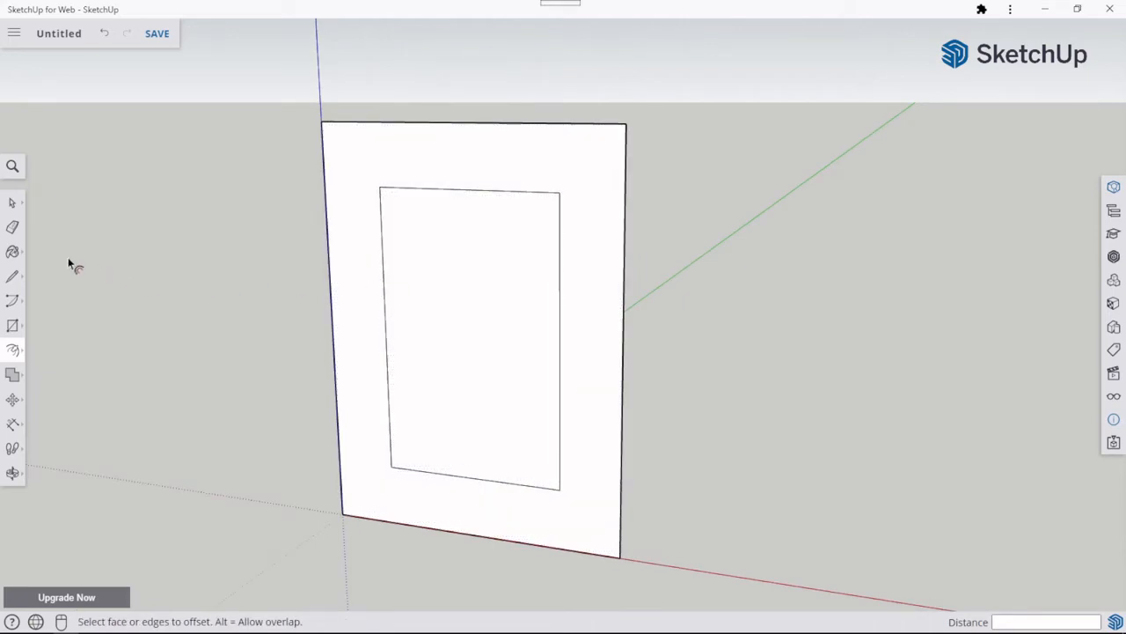
click(386, 294)
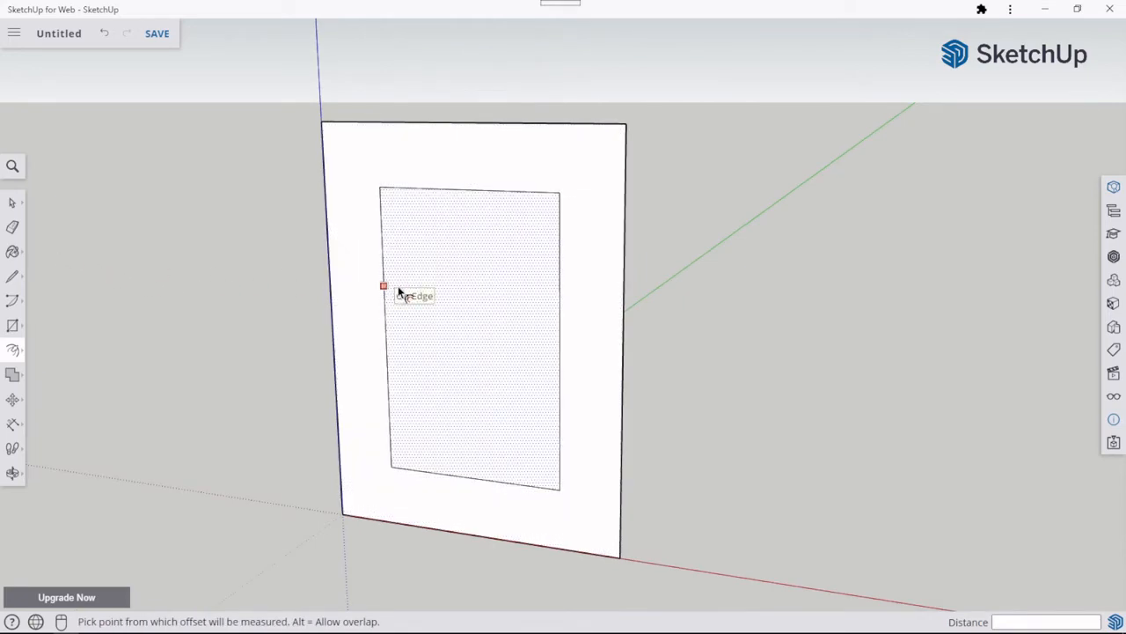
click(393, 283)
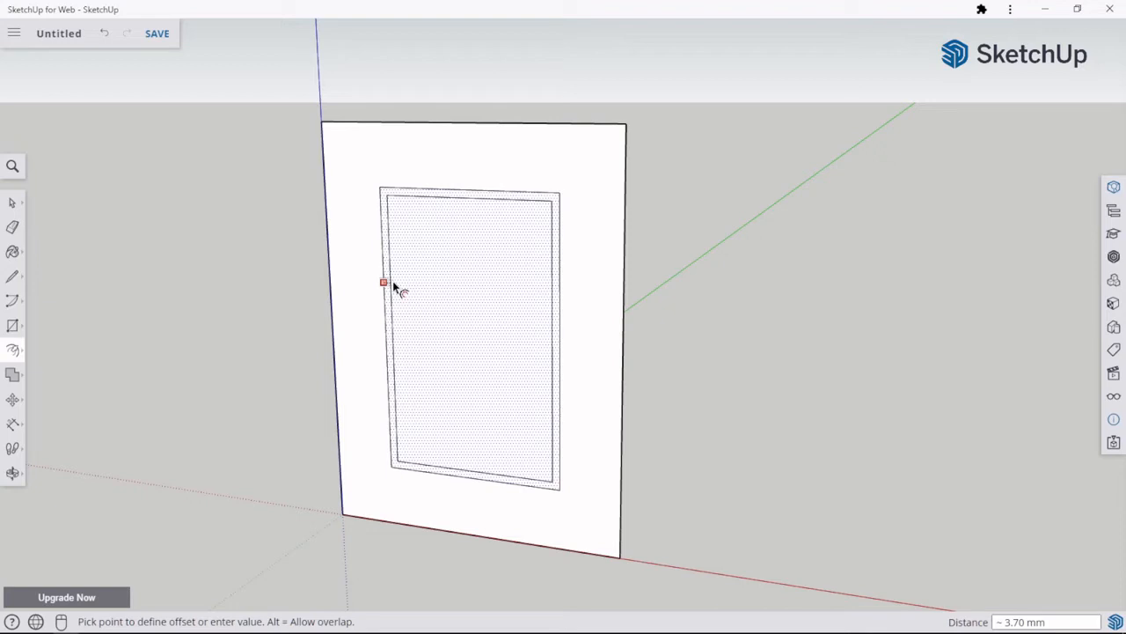
text(6)
key(Return)
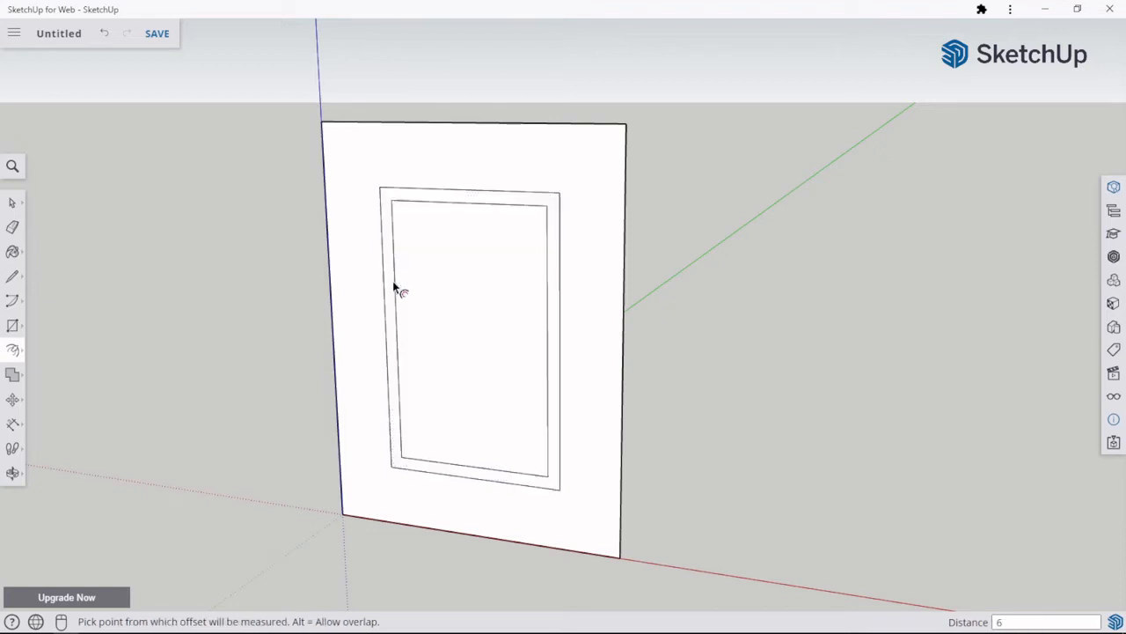
Offset the outer edge of the narrow 6 mm band 3 mm inward to split the band in two.
scroll(393, 280, up, 4)
scroll(392, 281, up, 2)
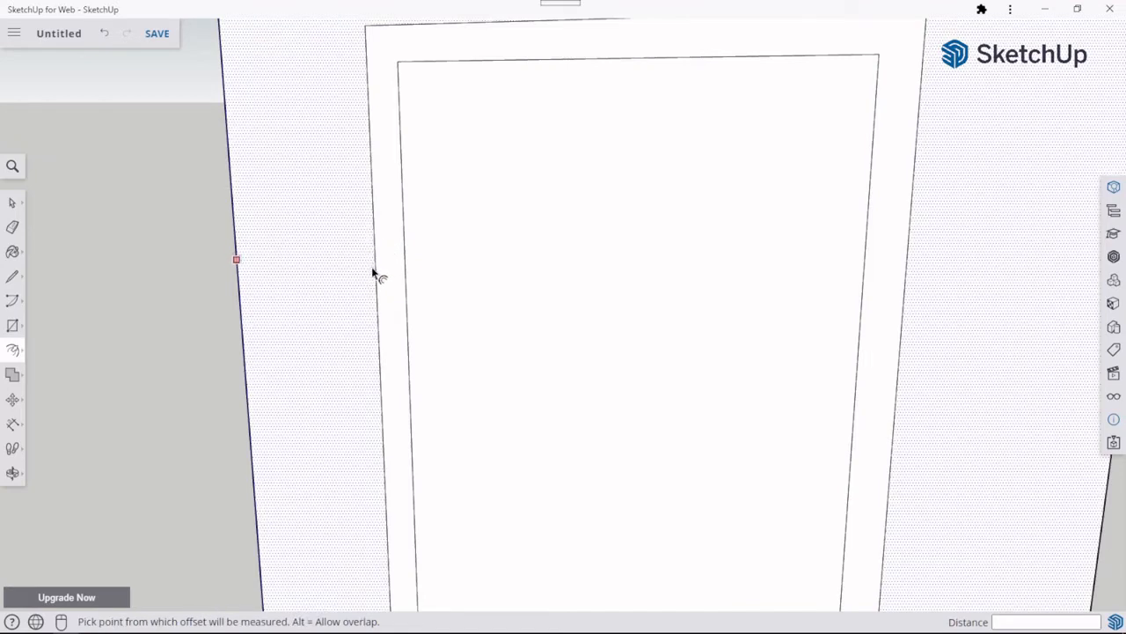
click(377, 295)
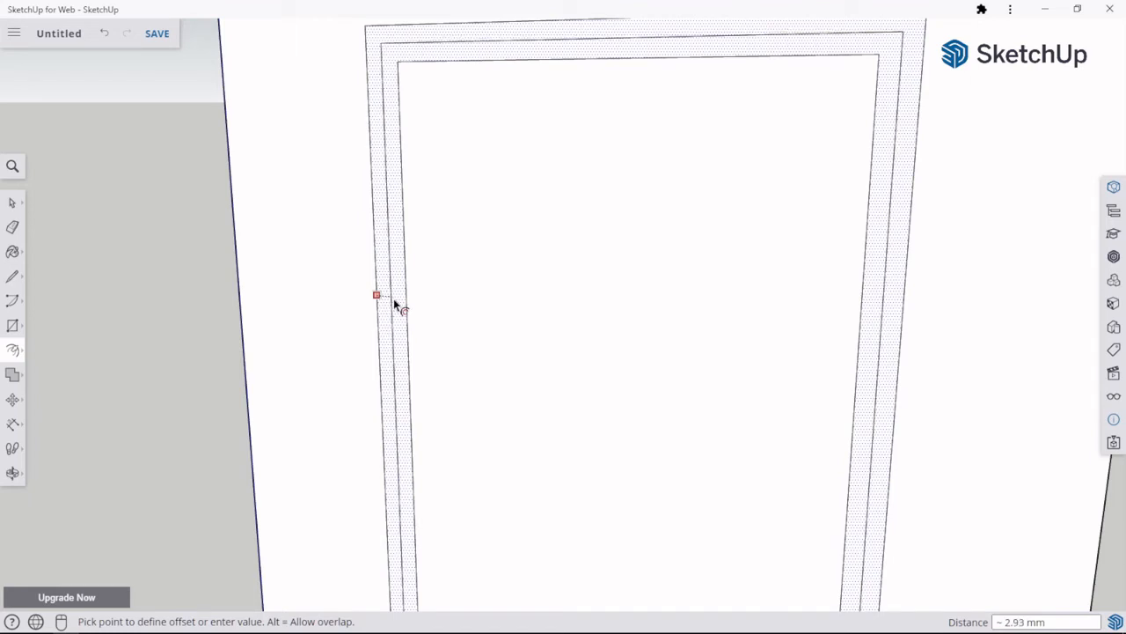
text(3)
key(Return)
scroll(458, 236, down, 2)
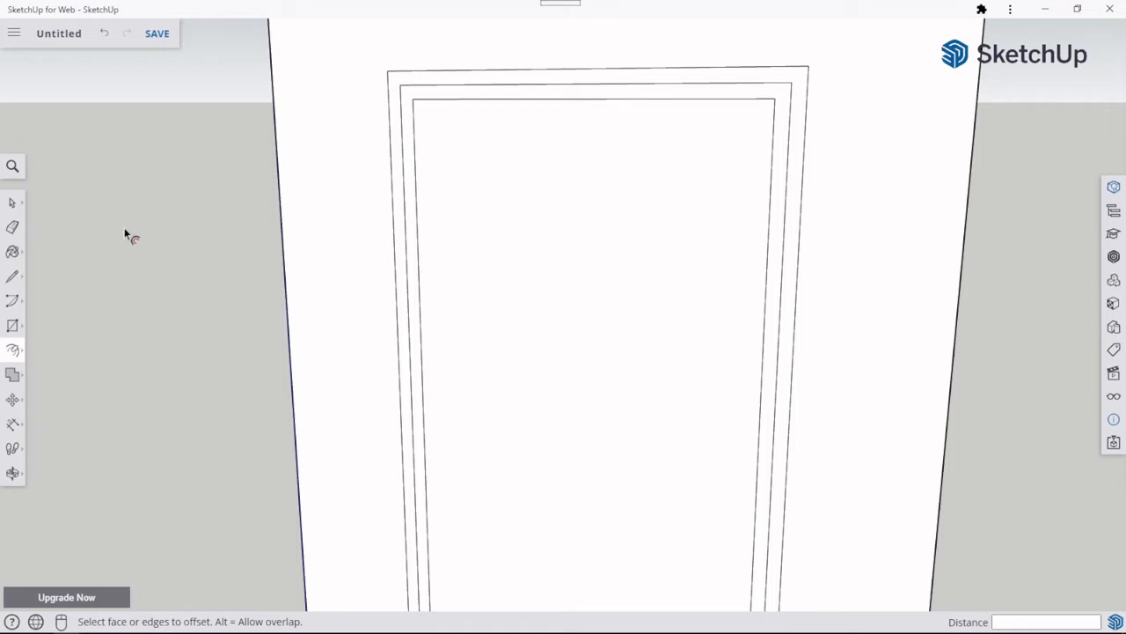
Draw a 10 mm by 10 mm square inward from the upper-left corner of the innermost rectangle.
scroll(332, 199, down, 2)
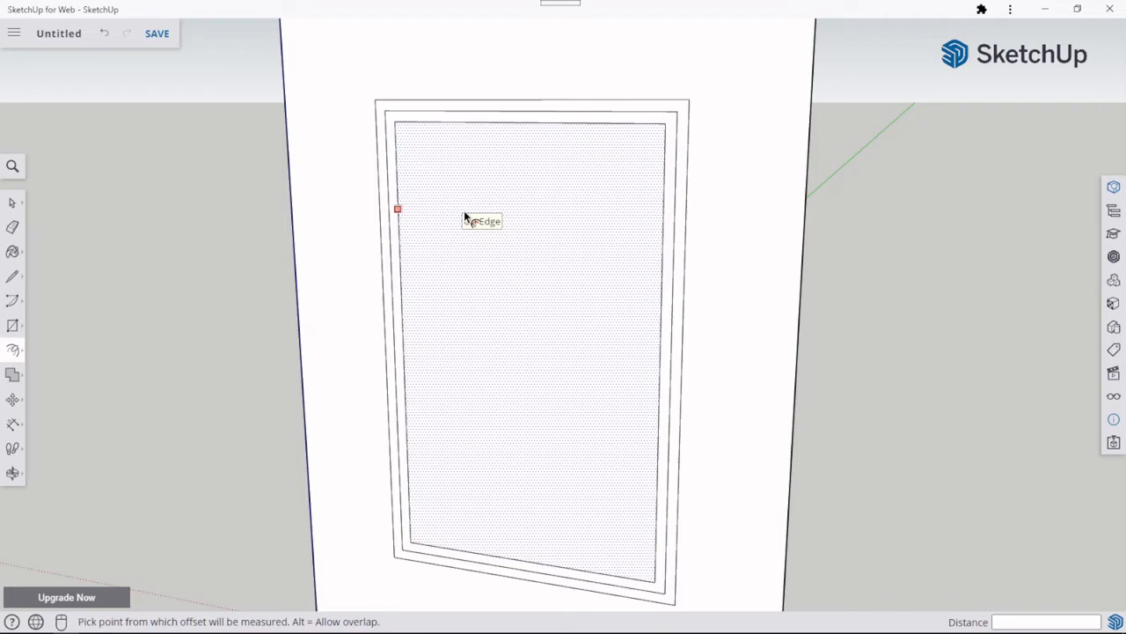
click(12, 325)
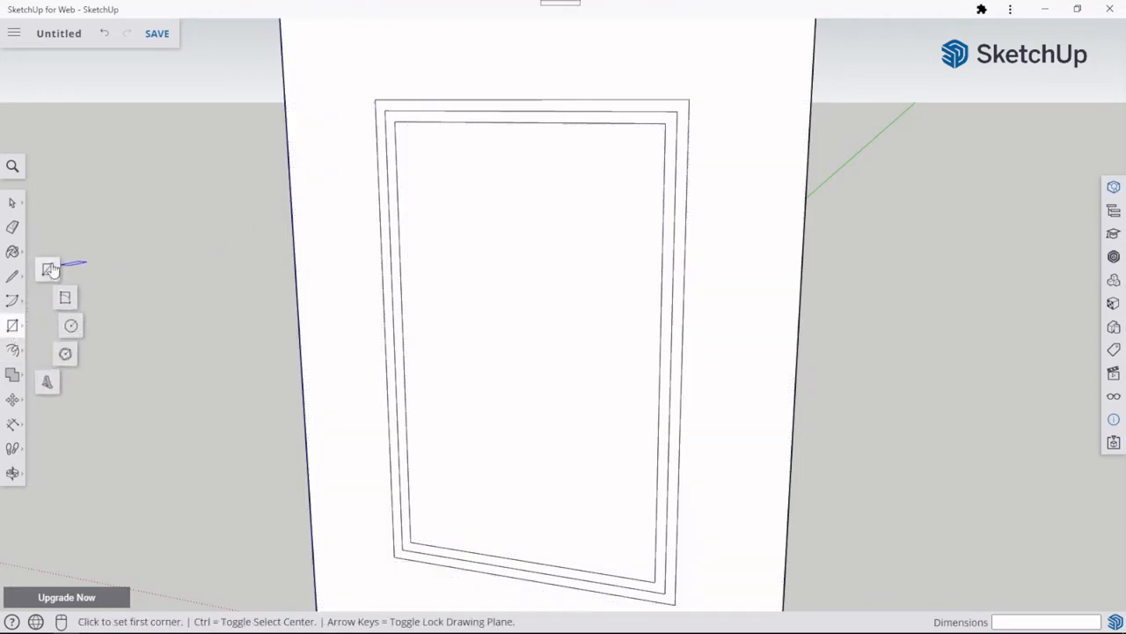
click(396, 121)
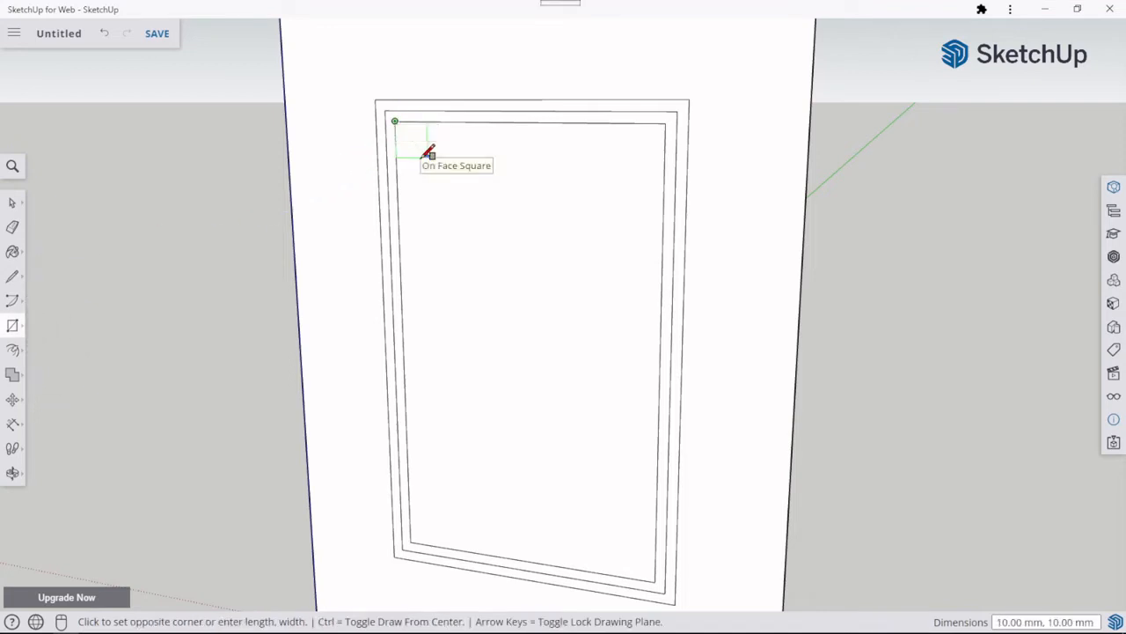
text(10.)
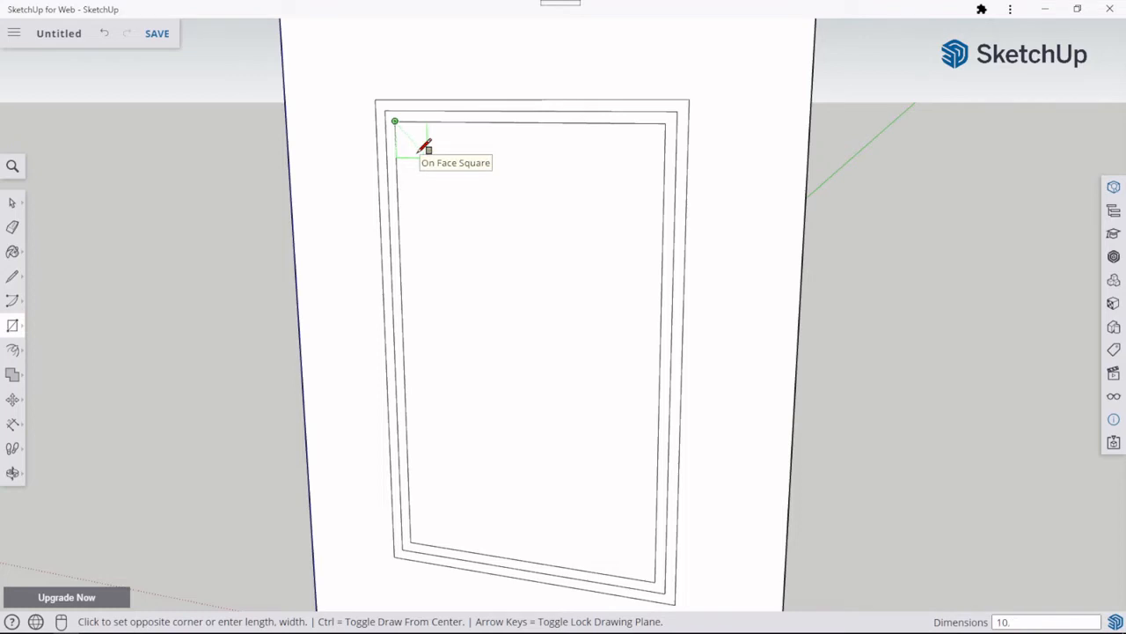
text(10)
key(Return)
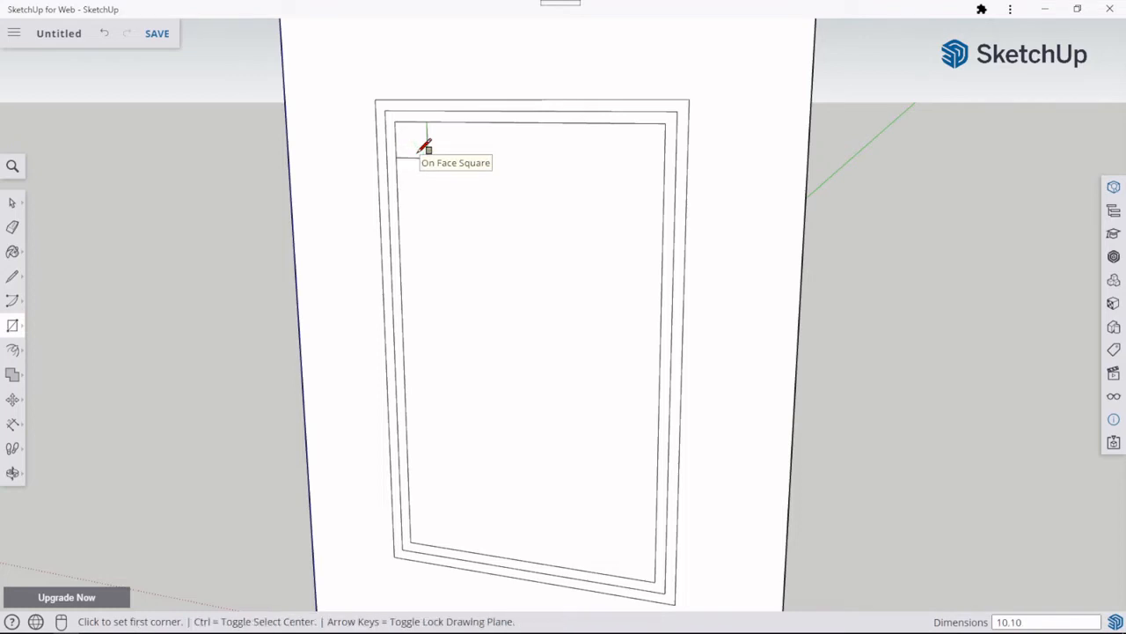
Divide the small corner square into four equal parts with horizontal and vertical lines between its edge midpoints.
scroll(425, 145, up, 5)
click(13, 276)
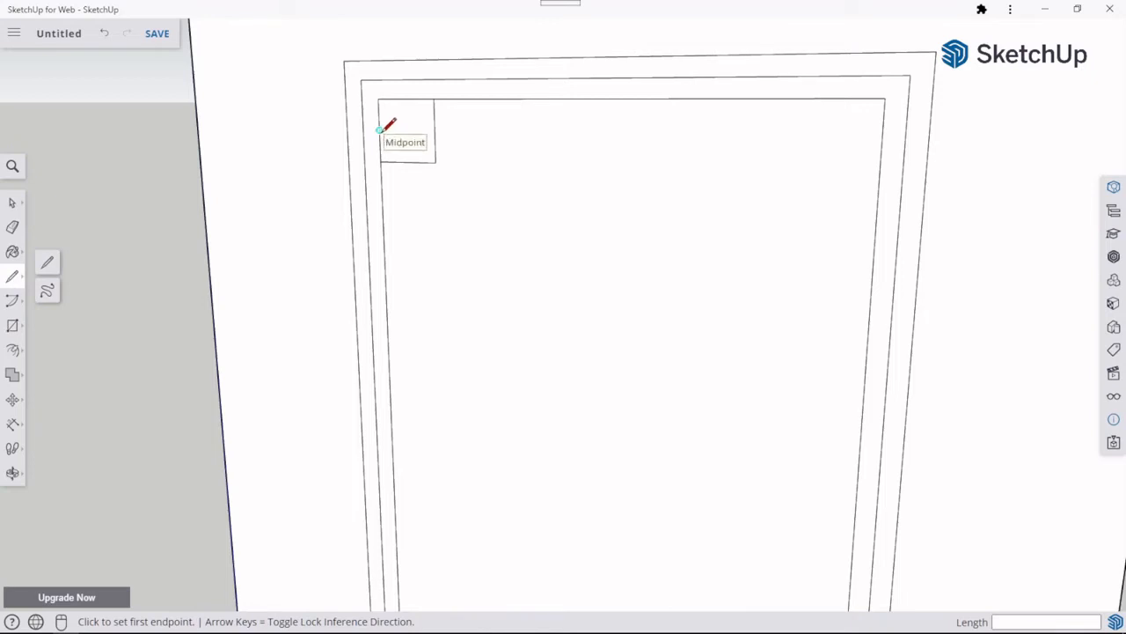
click(380, 129)
click(414, 107)
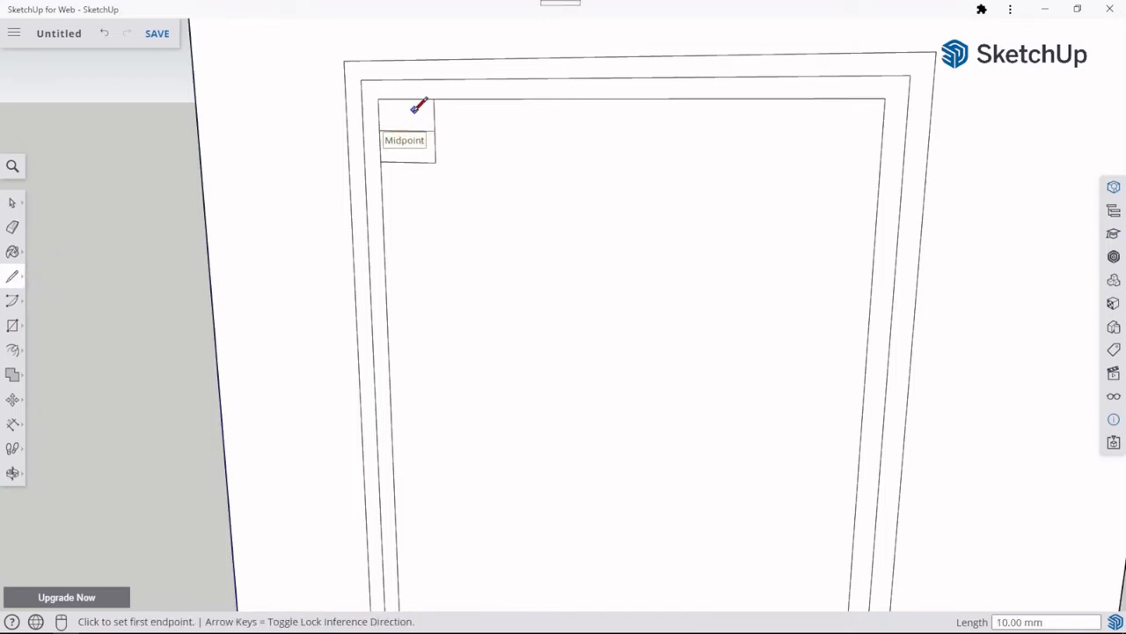
click(406, 99)
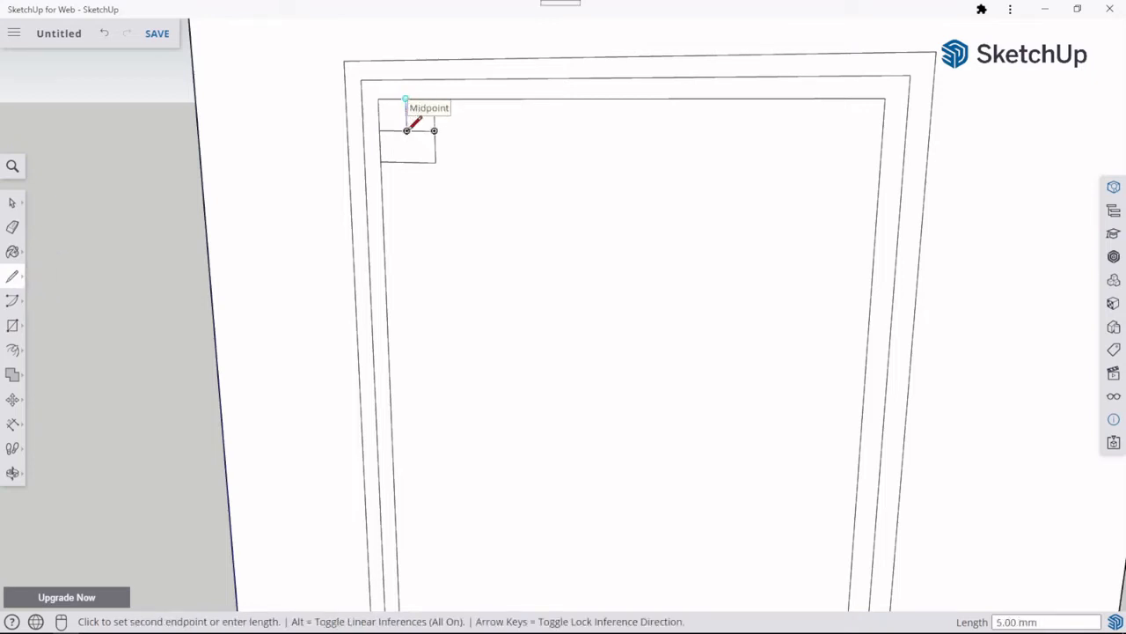
click(407, 162)
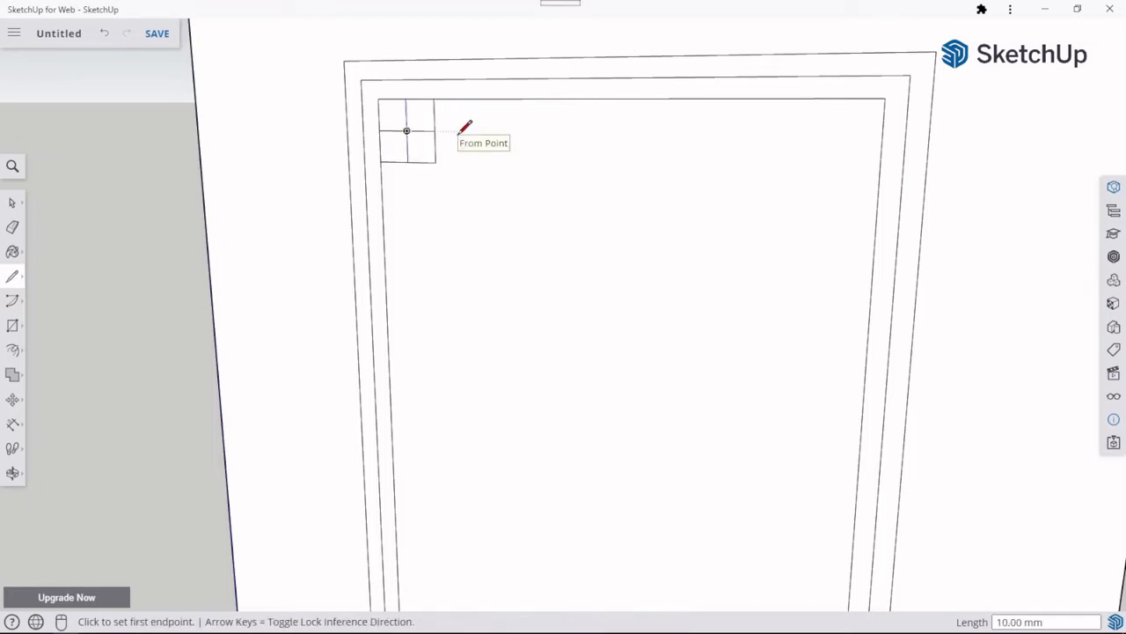
Examine the context and selection options offered for the upper-right quarter of the small divided square.
click(13, 203)
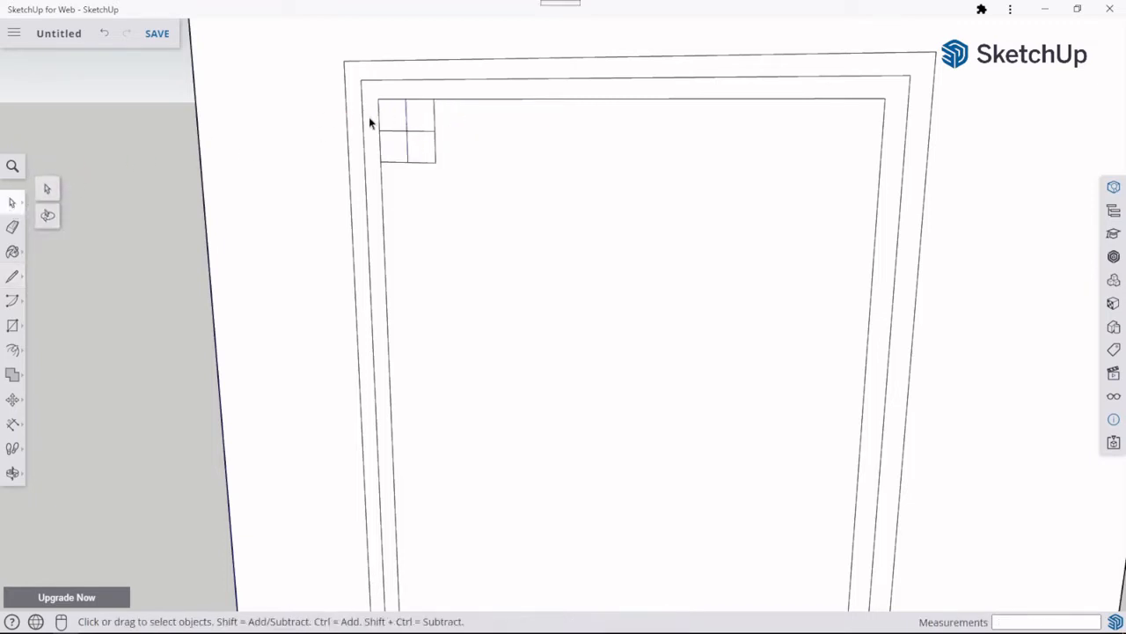
click(48, 191)
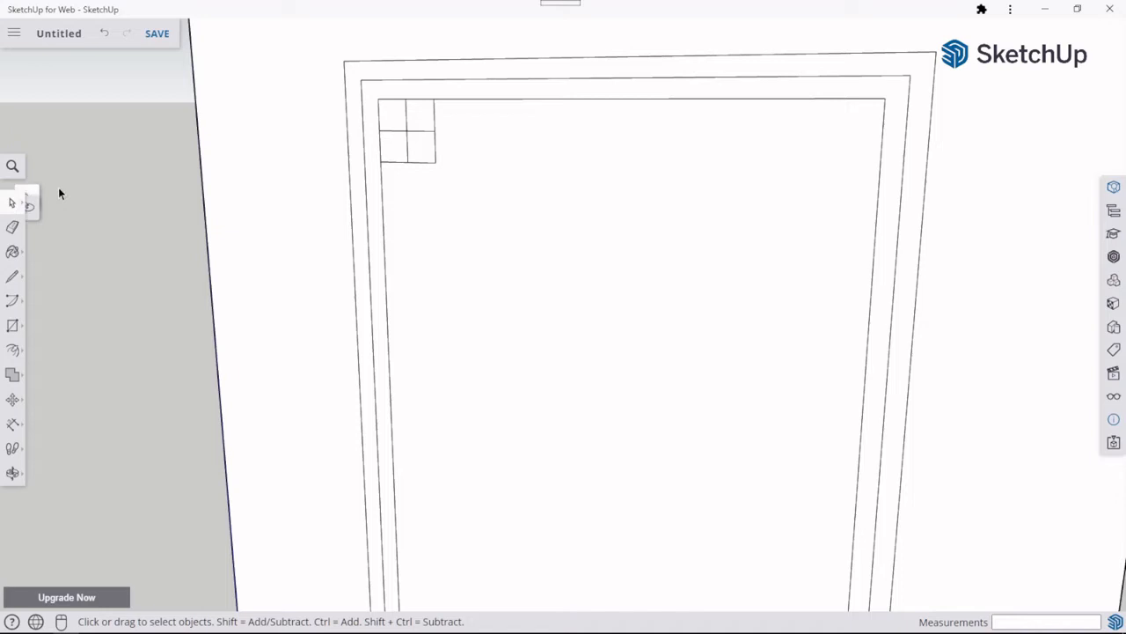
right_click(420, 117)
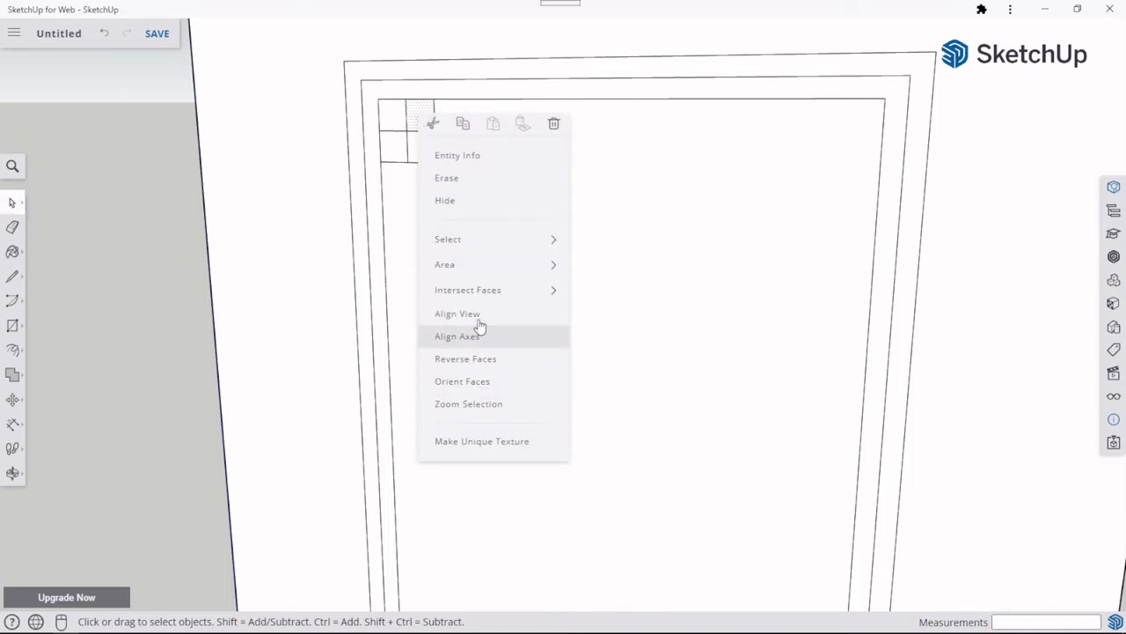
mouse_move(447, 240)
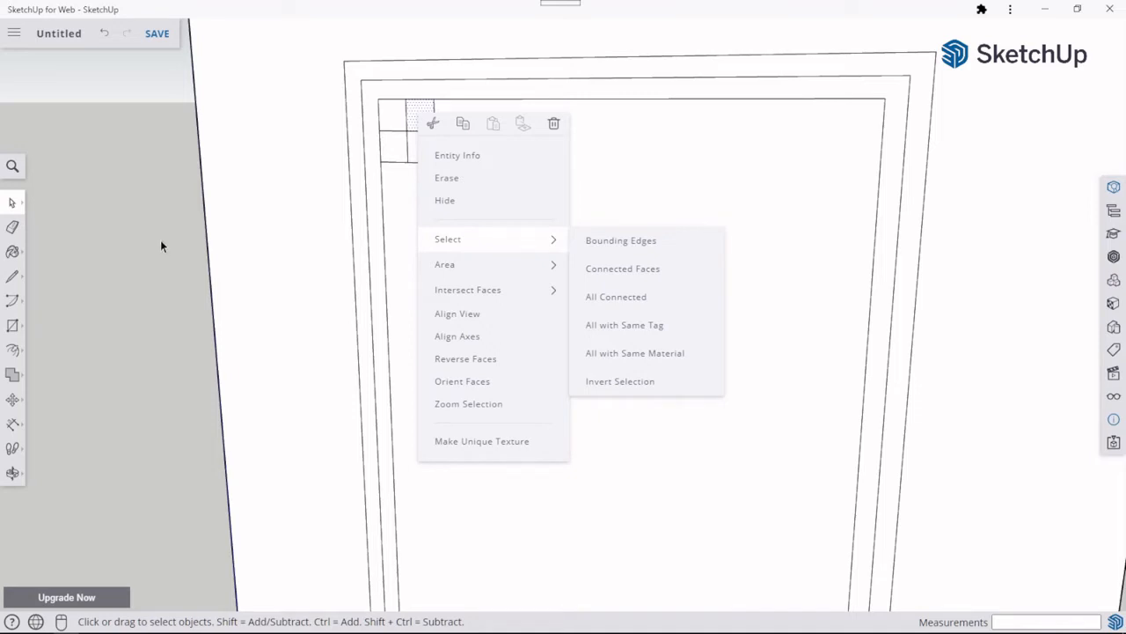
click(152, 207)
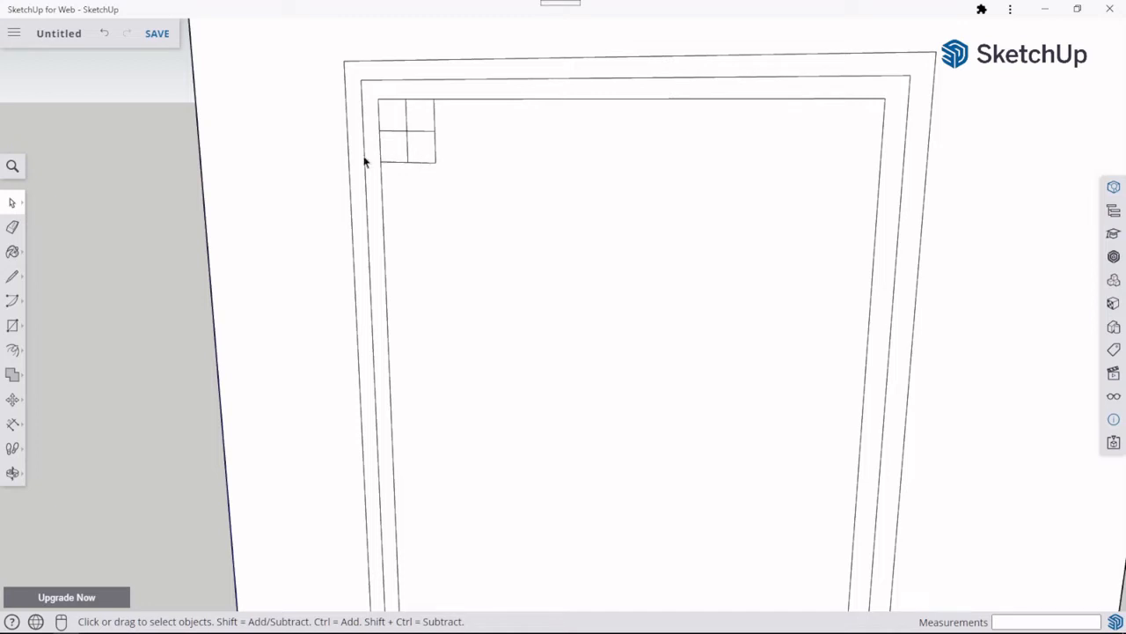
Draw a circle of 5 mm radius centred on the crossing lines inside the small divided corner square.
click(16, 327)
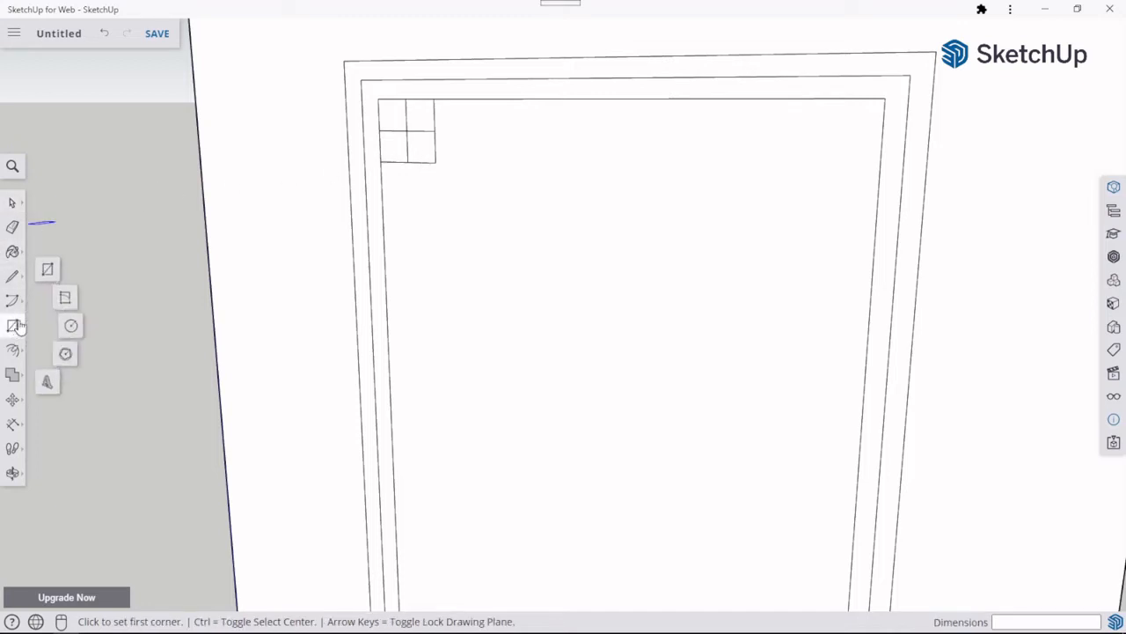
click(72, 325)
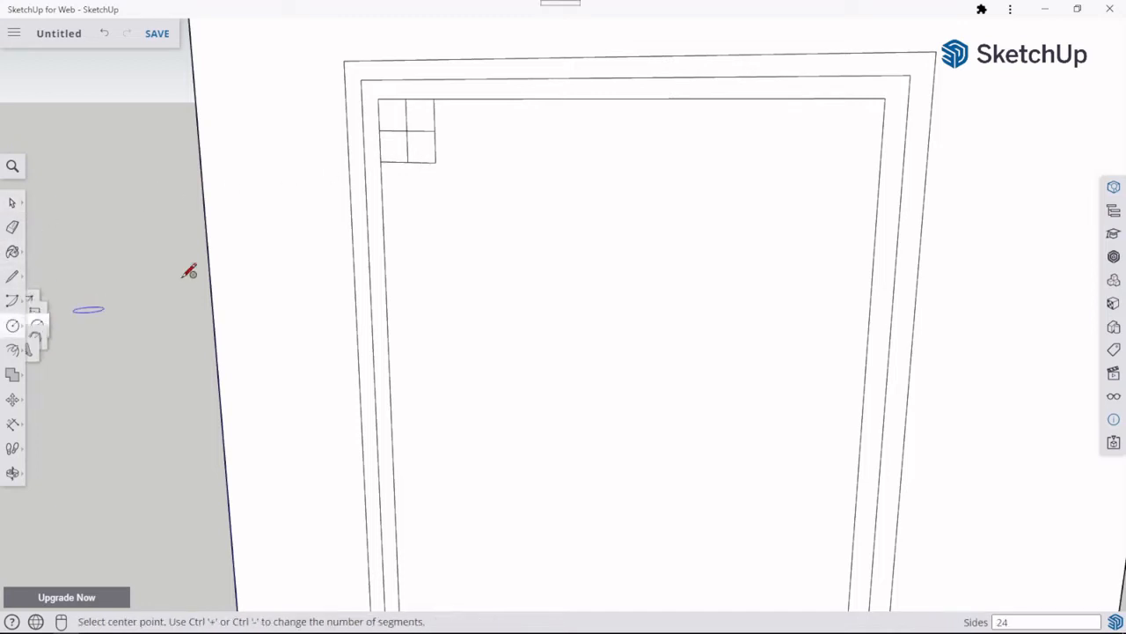
click(406, 130)
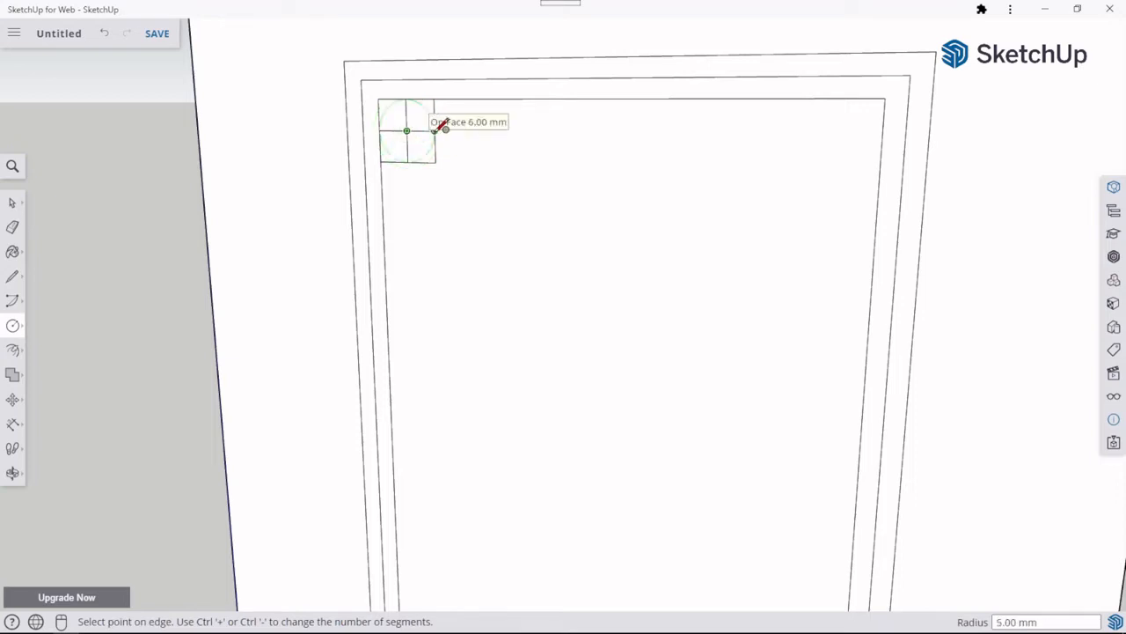
click(437, 130)
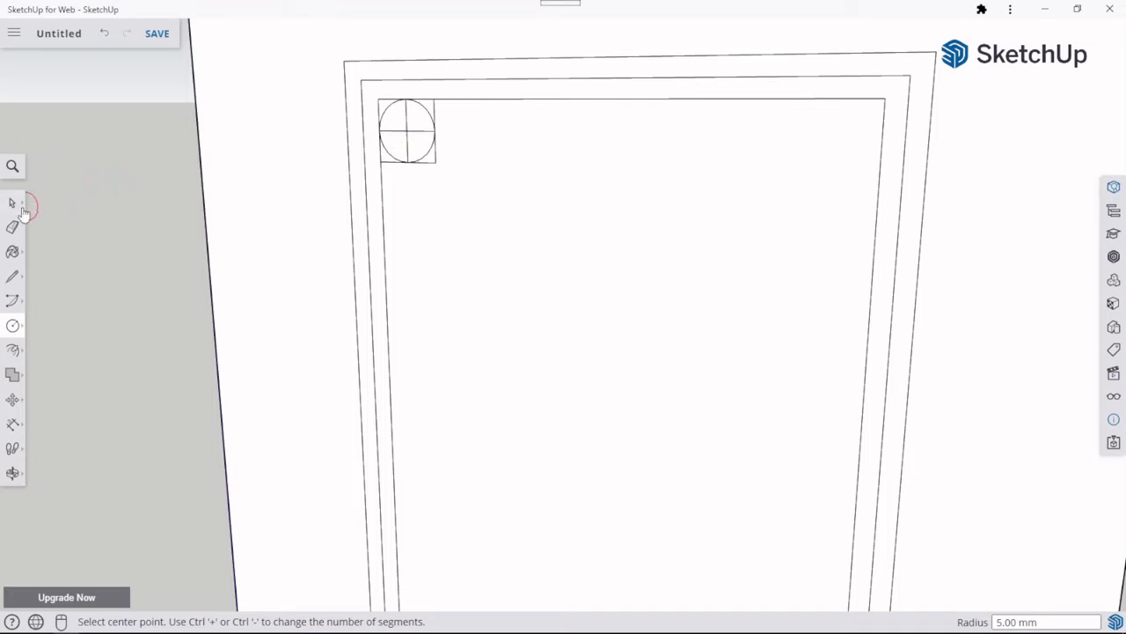
Draw a 90° arc of 5 mm radius about the small square's centre, from its upper edge midpoint to its left edge midpoint.
click(13, 300)
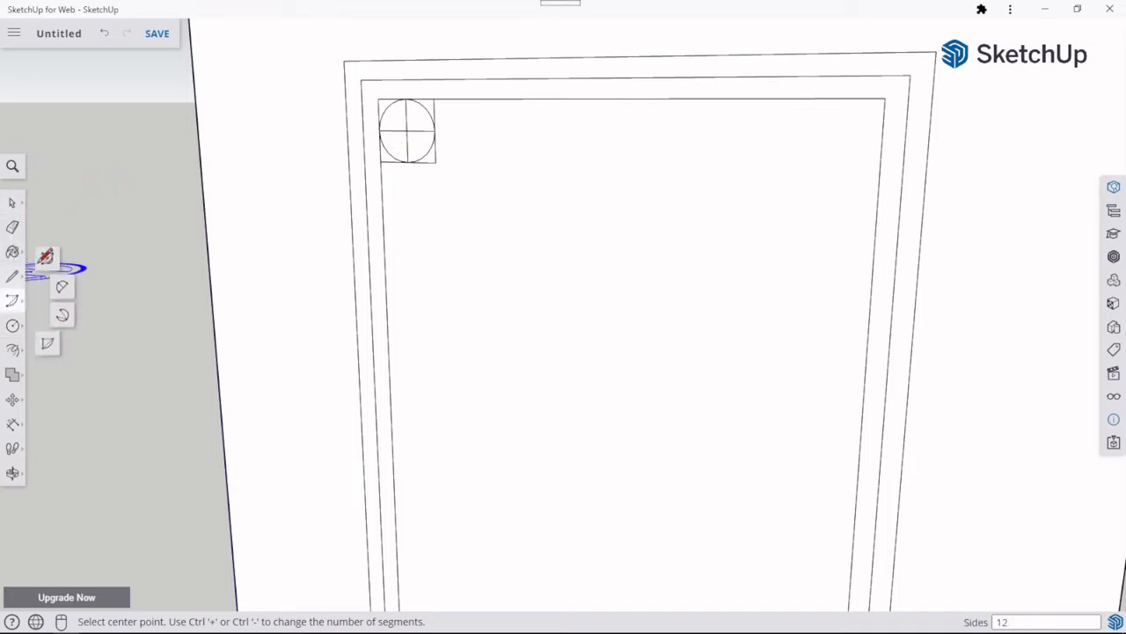
click(48, 261)
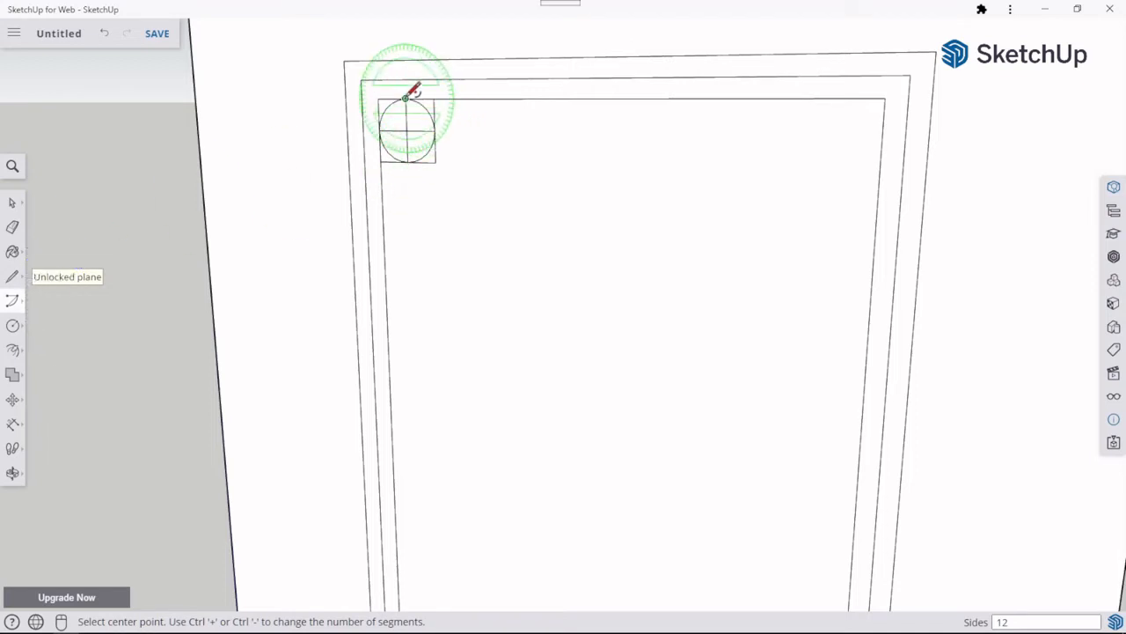
click(407, 130)
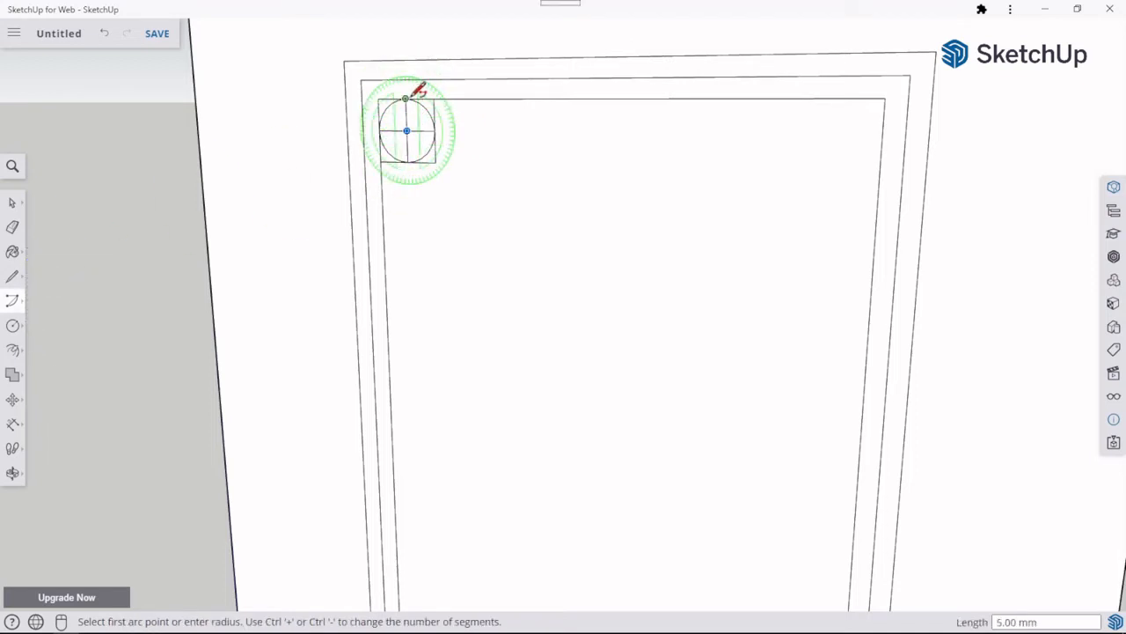
click(405, 98)
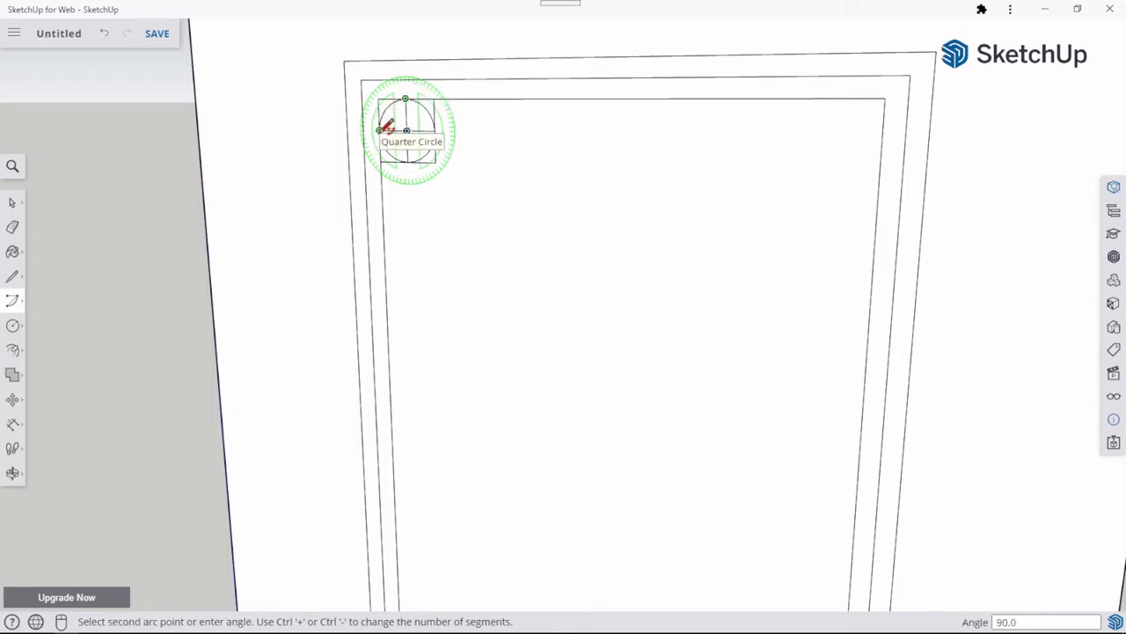
click(381, 130)
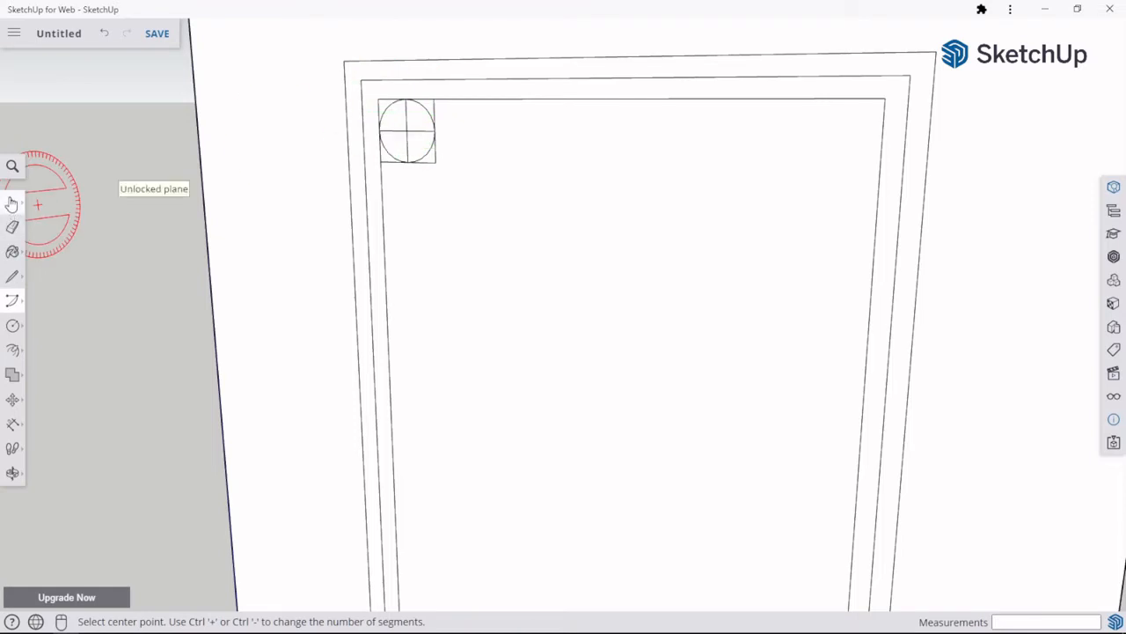
click(11, 203)
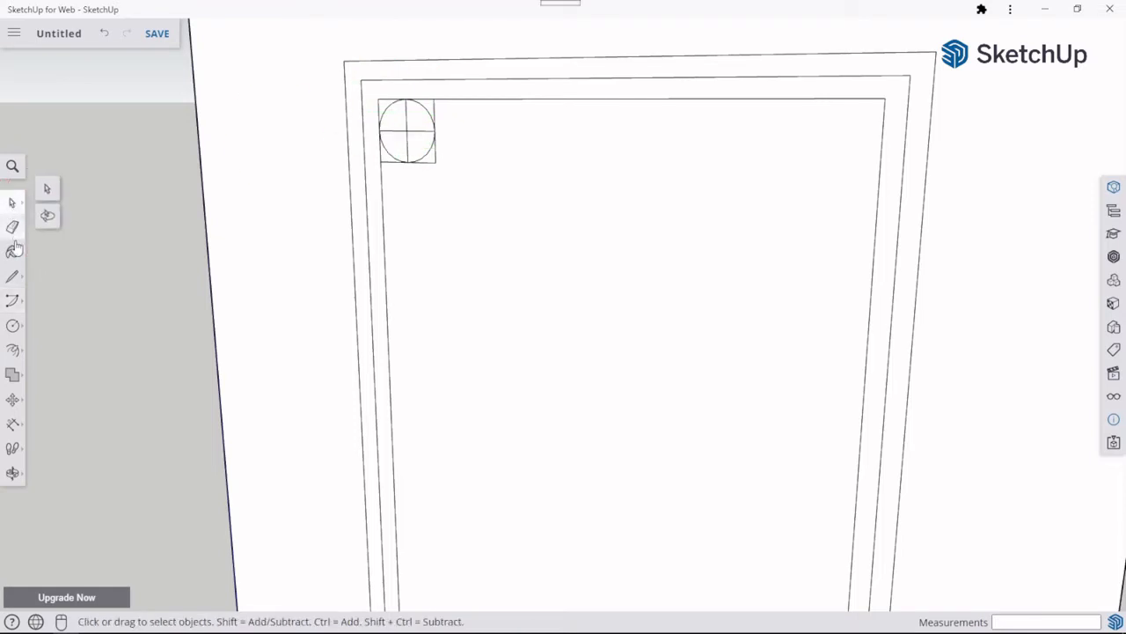
Dimension the circle's vertical radius from its uppermost point to its centre, placing the dimension just right of the small square.
click(13, 426)
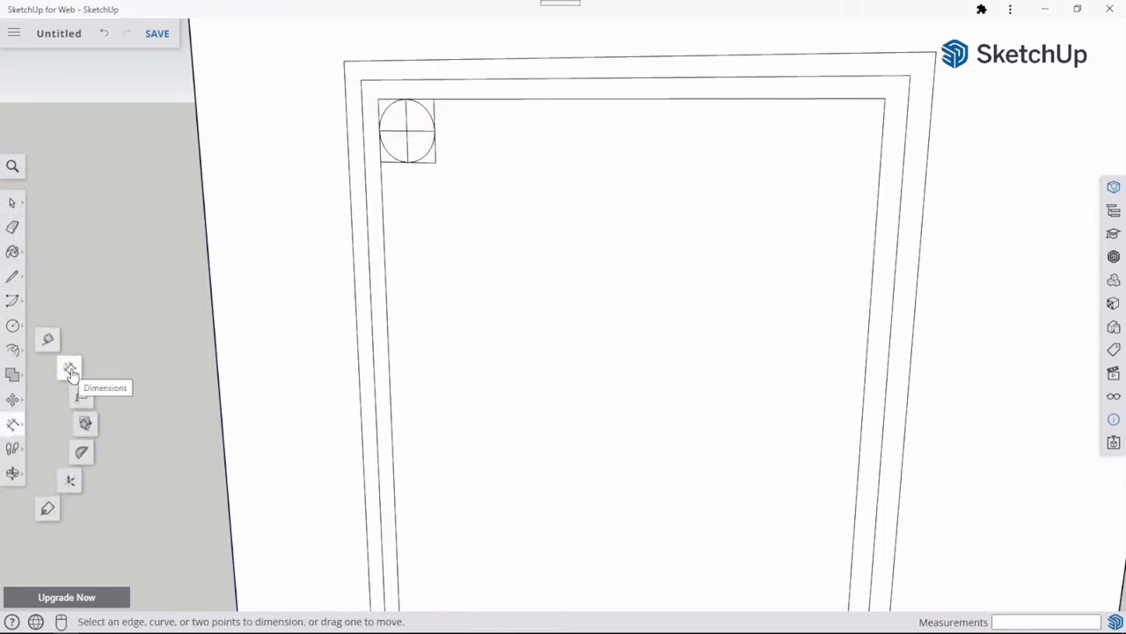
click(405, 99)
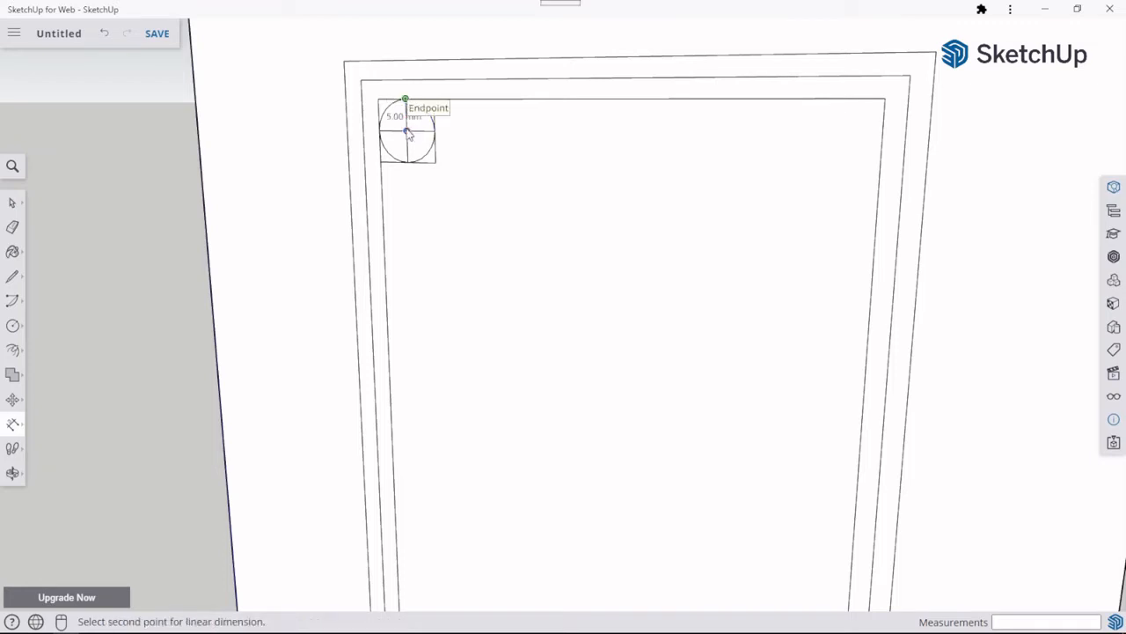
click(407, 130)
click(478, 144)
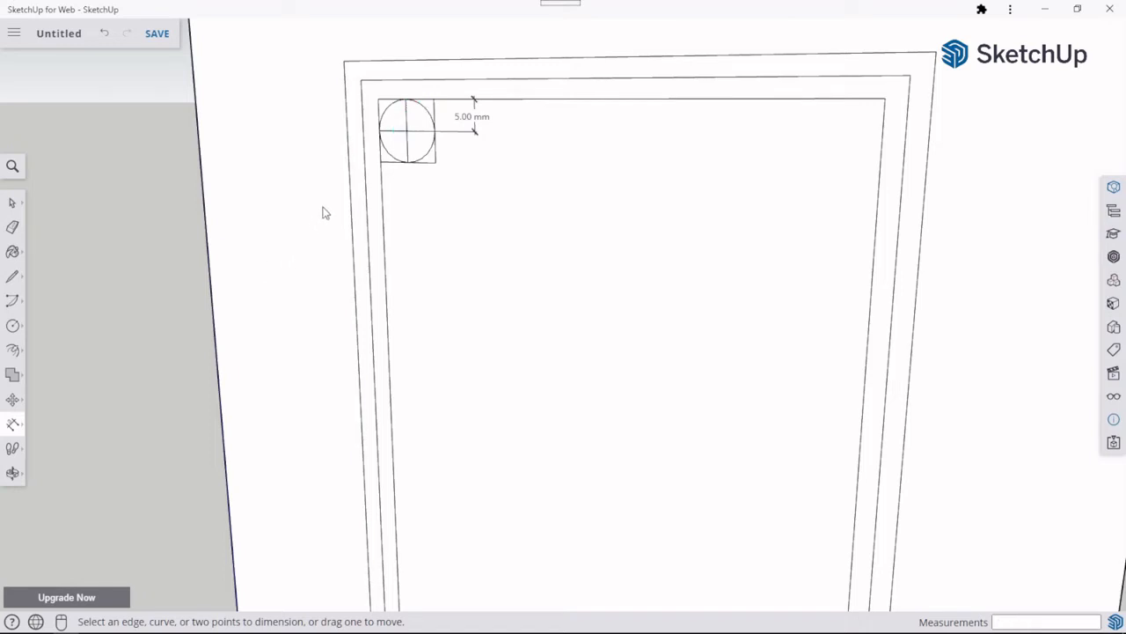
Copy the small divided square with its circle from the upper-left to the upper-right corner of the innermost rectangle.
scroll(370, 174, down, 5)
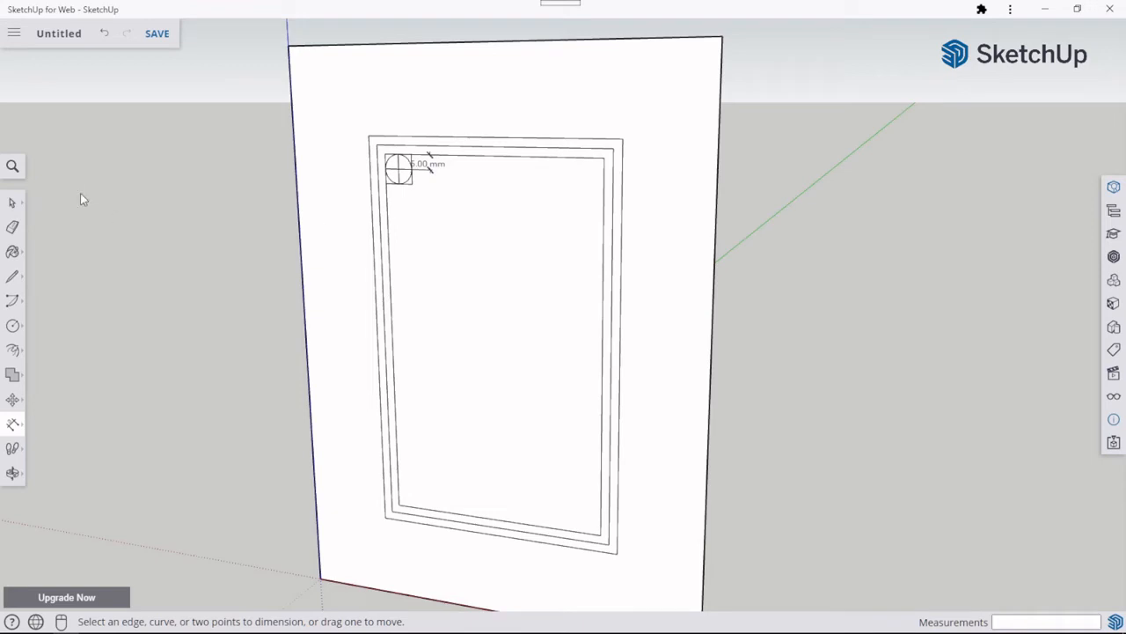
click(13, 202)
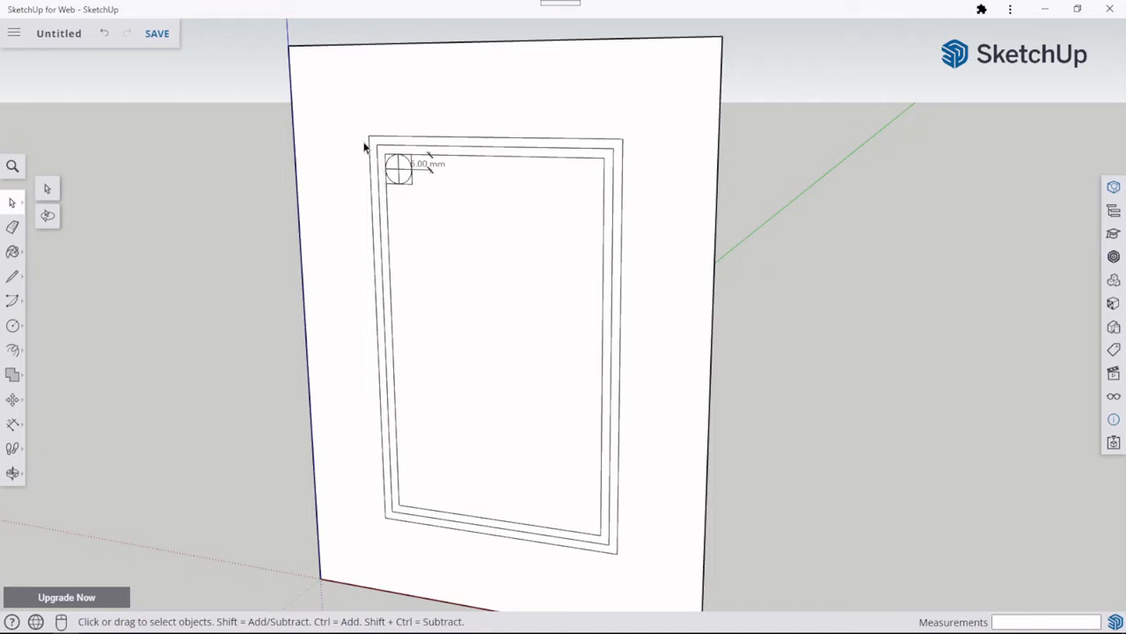
drag(344, 146, 422, 201)
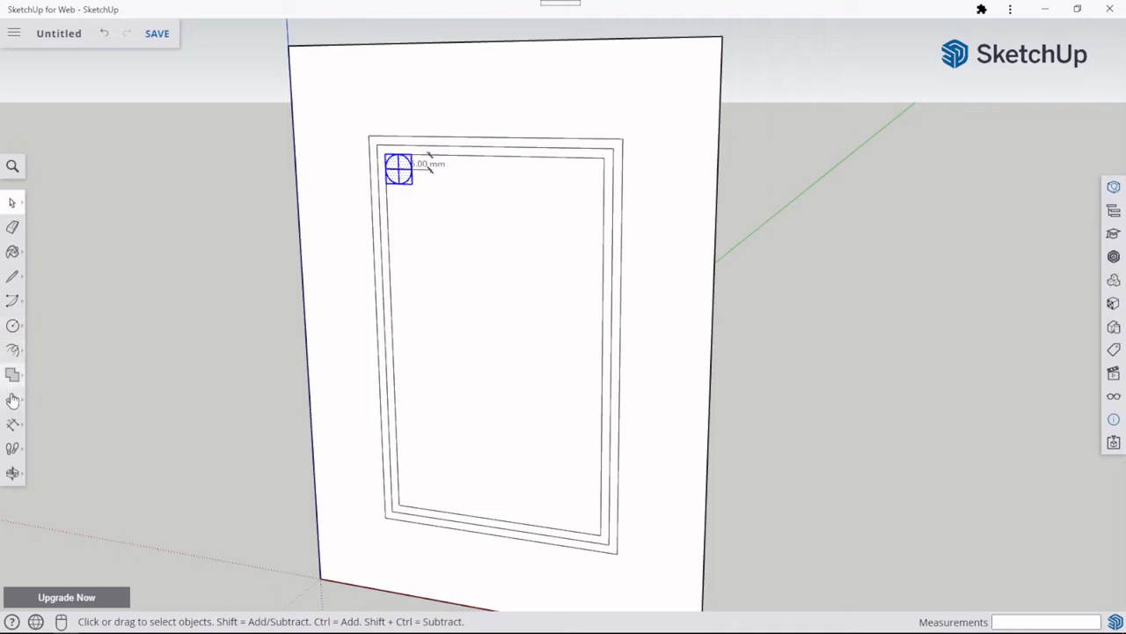
click(13, 400)
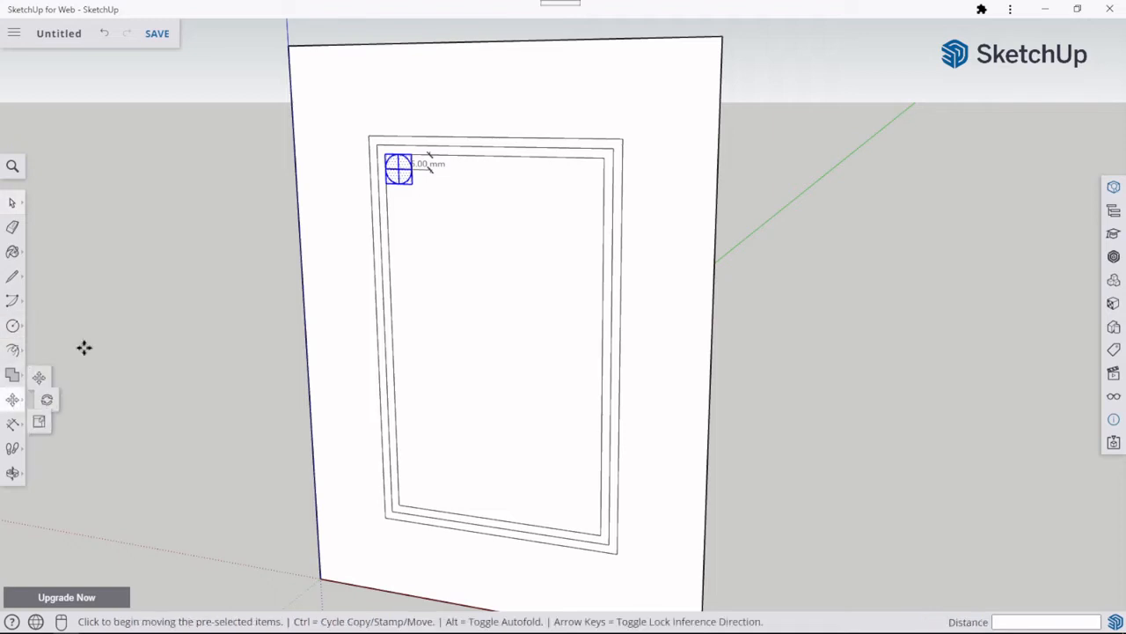
click(385, 154)
key(ctrl)
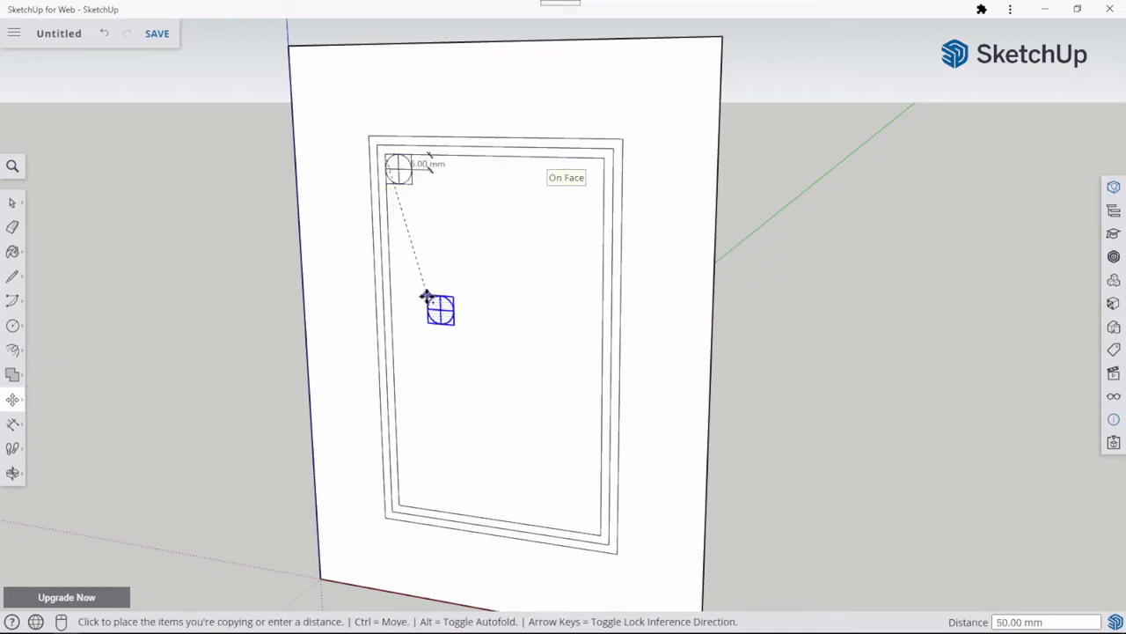
key(Escape)
click(410, 154)
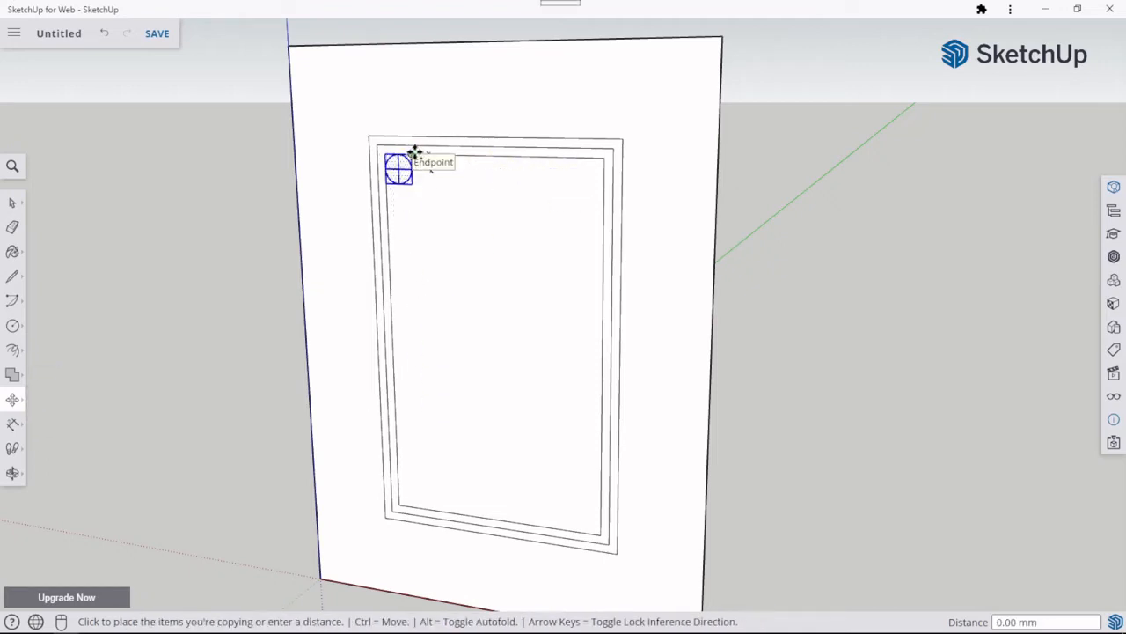
key(ctrl)
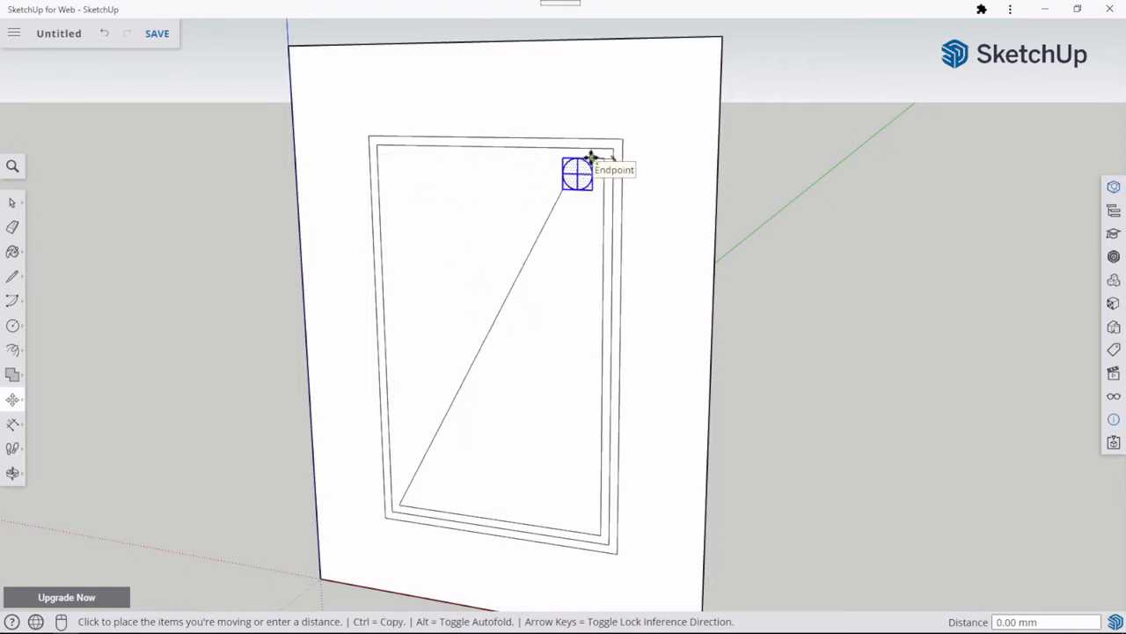
key(ctrl)
click(598, 157)
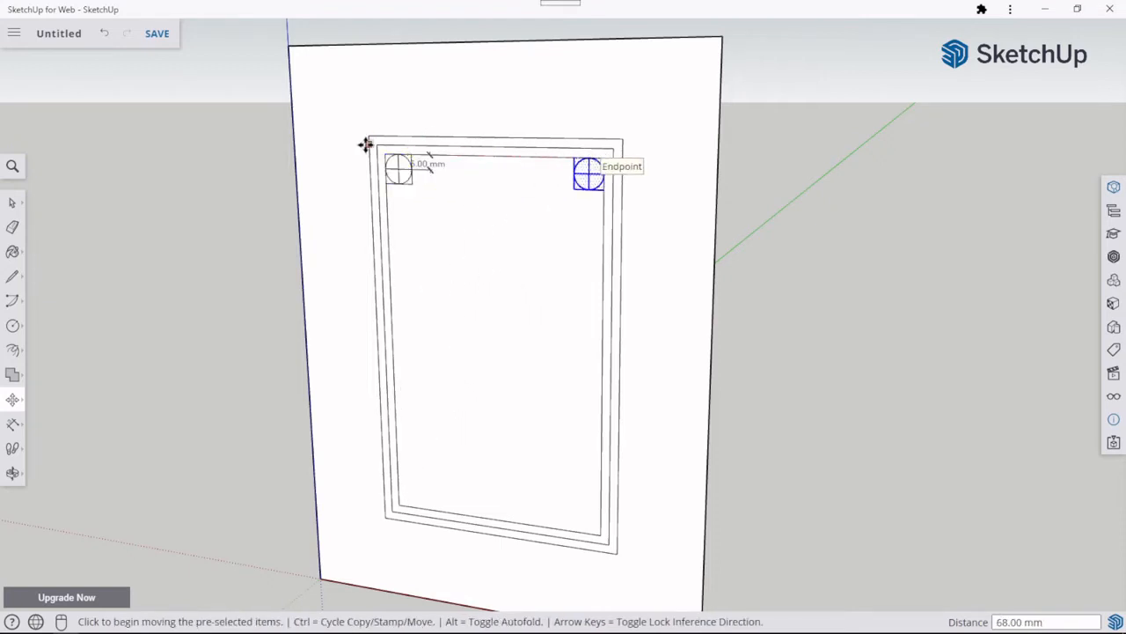
Copy both upper corner squares with their circles straight down into the lower corners of the innermost rectangle.
key(space)
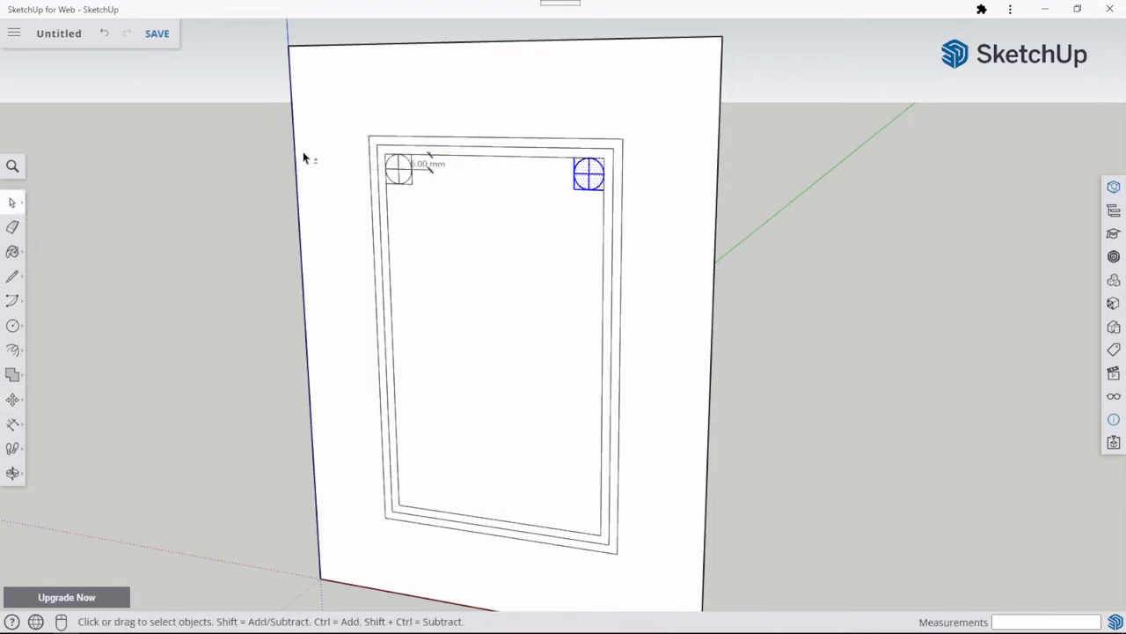
drag(271, 147, 418, 203)
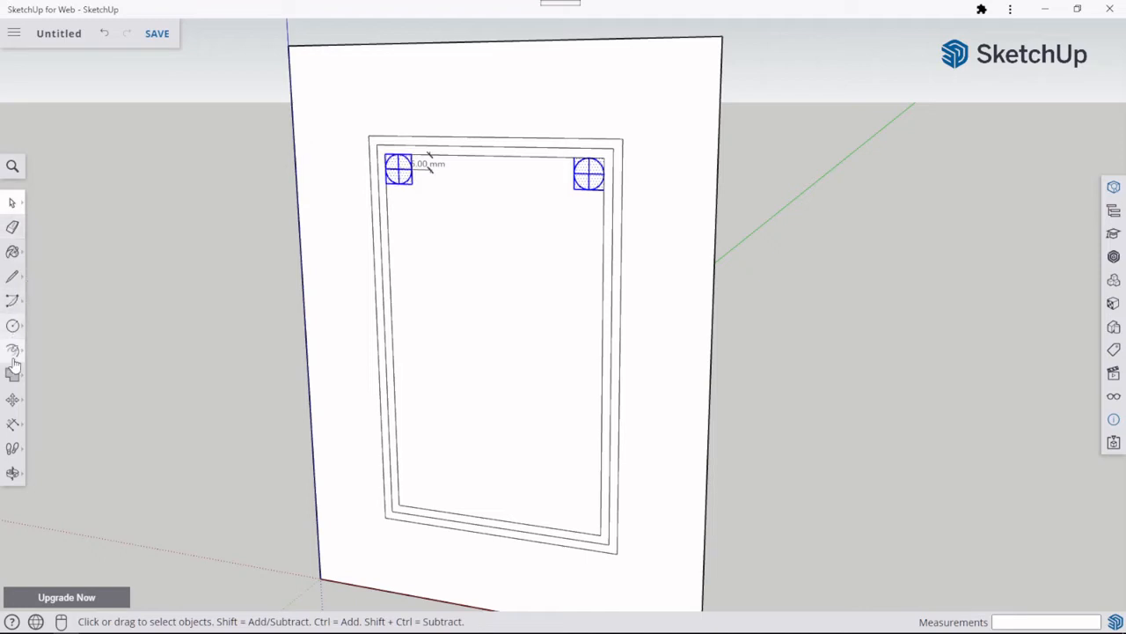
click(13, 401)
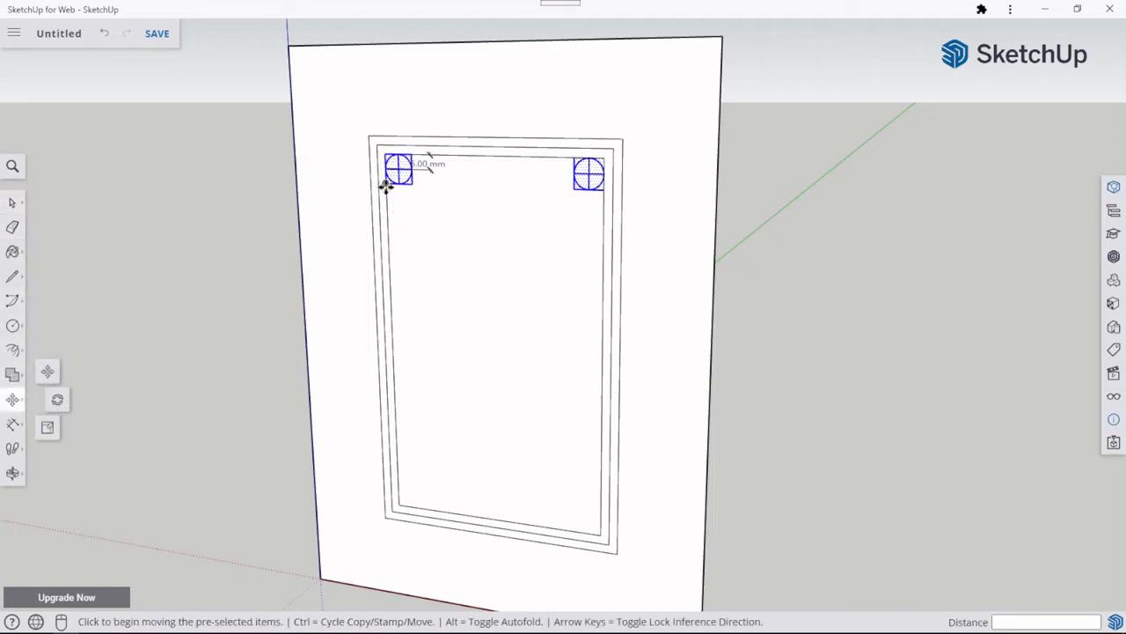
click(385, 183)
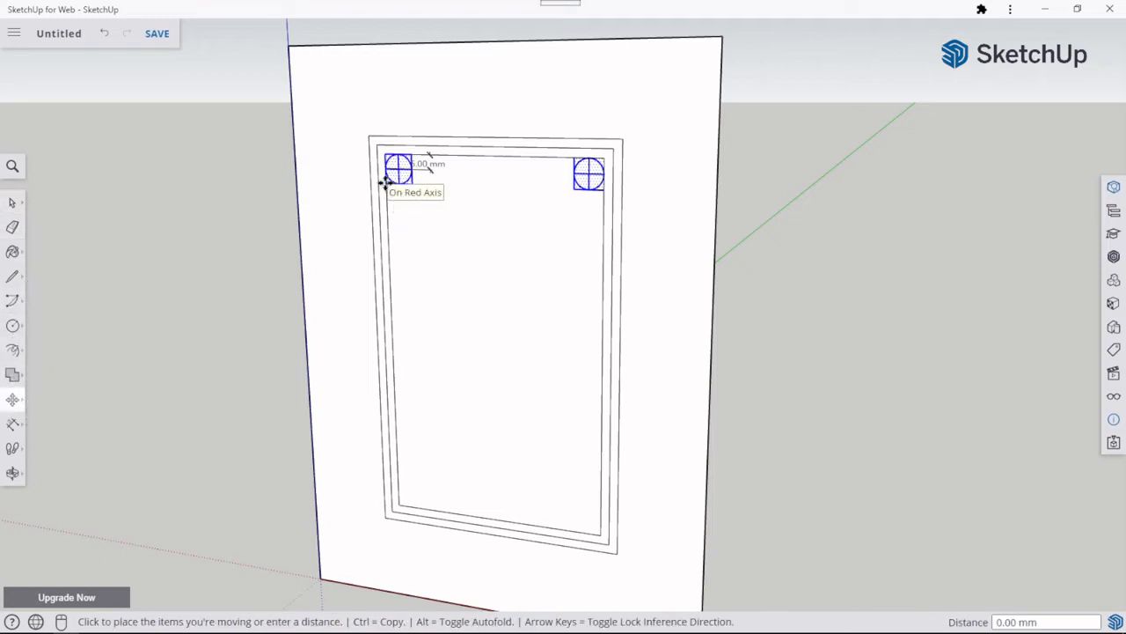
key(ctrl)
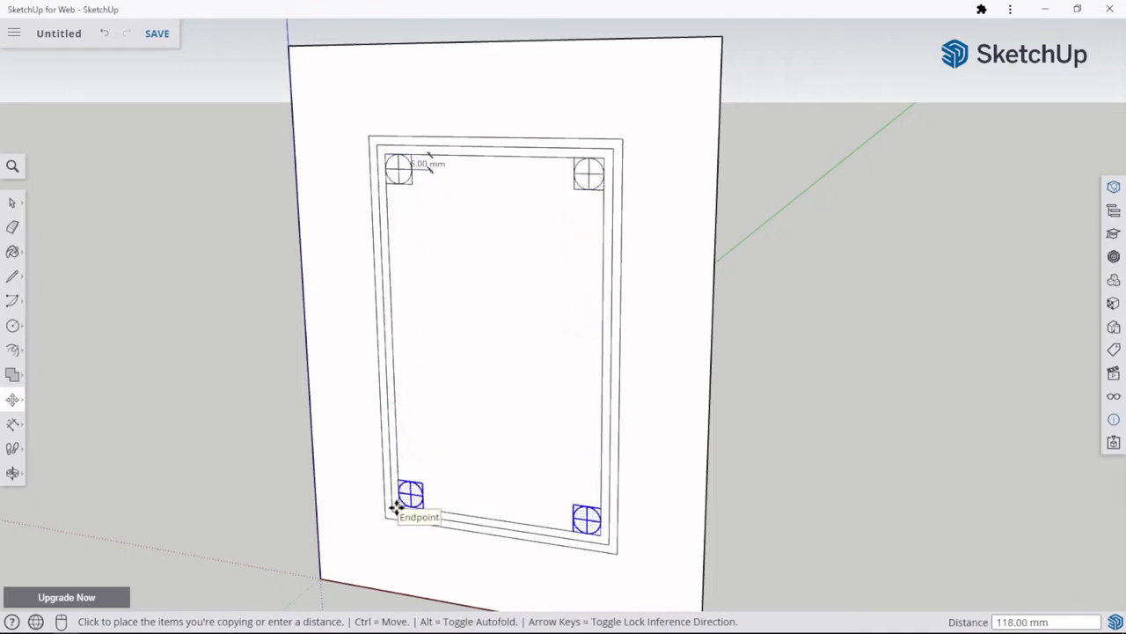
click(396, 502)
key(Escape)
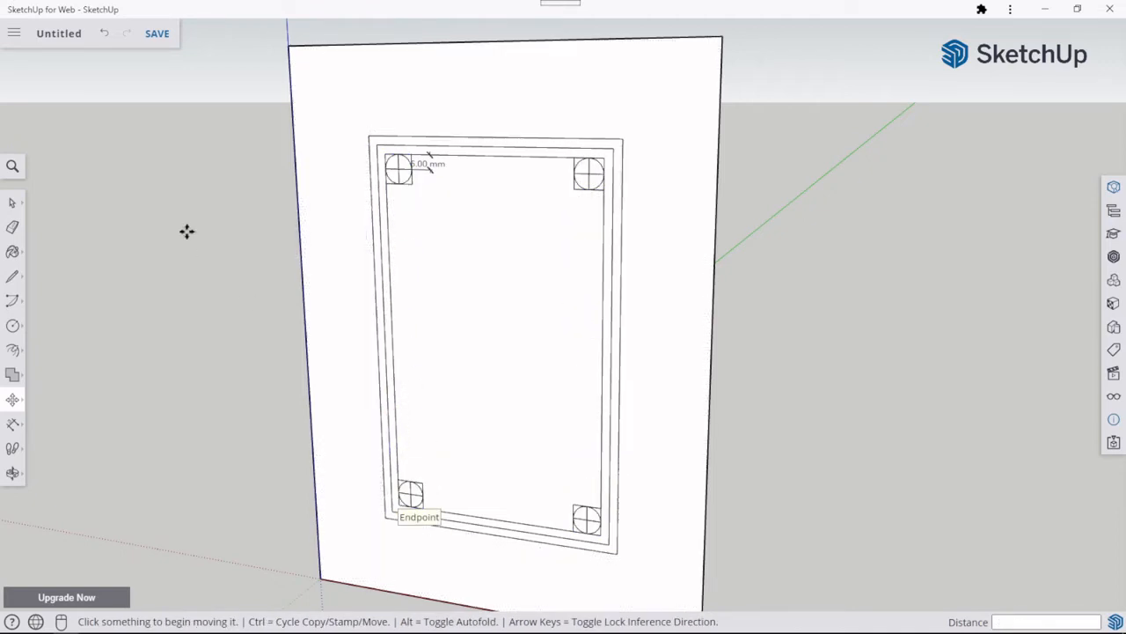
Align the view squarely to the outer frame face so that the whole frame fits in view.
click(13, 203)
right_click(666, 275)
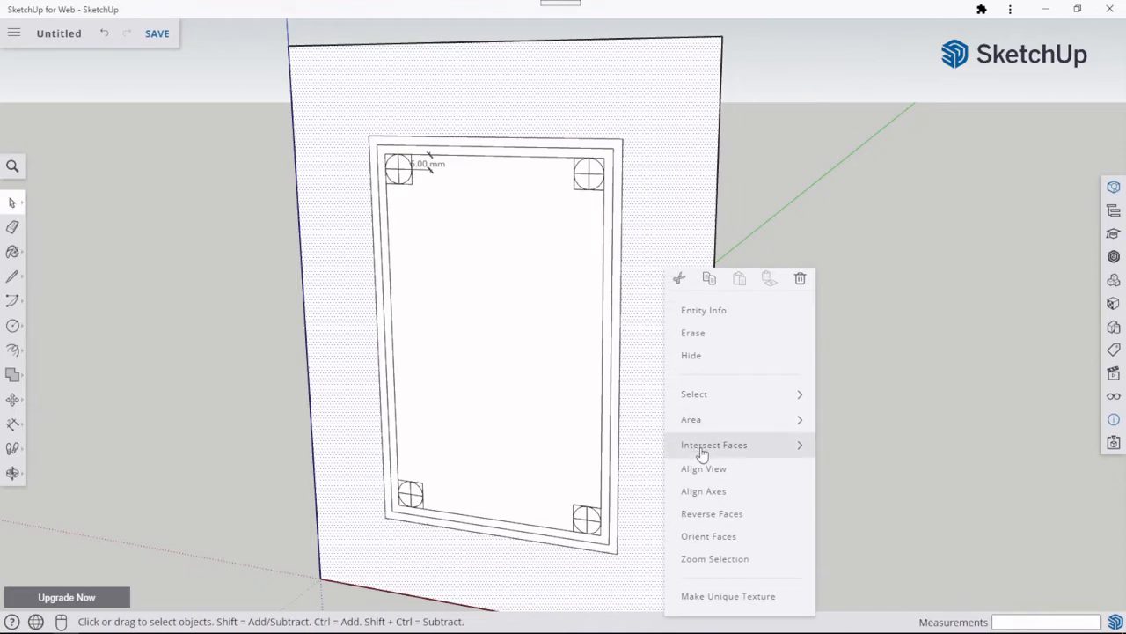
click(714, 474)
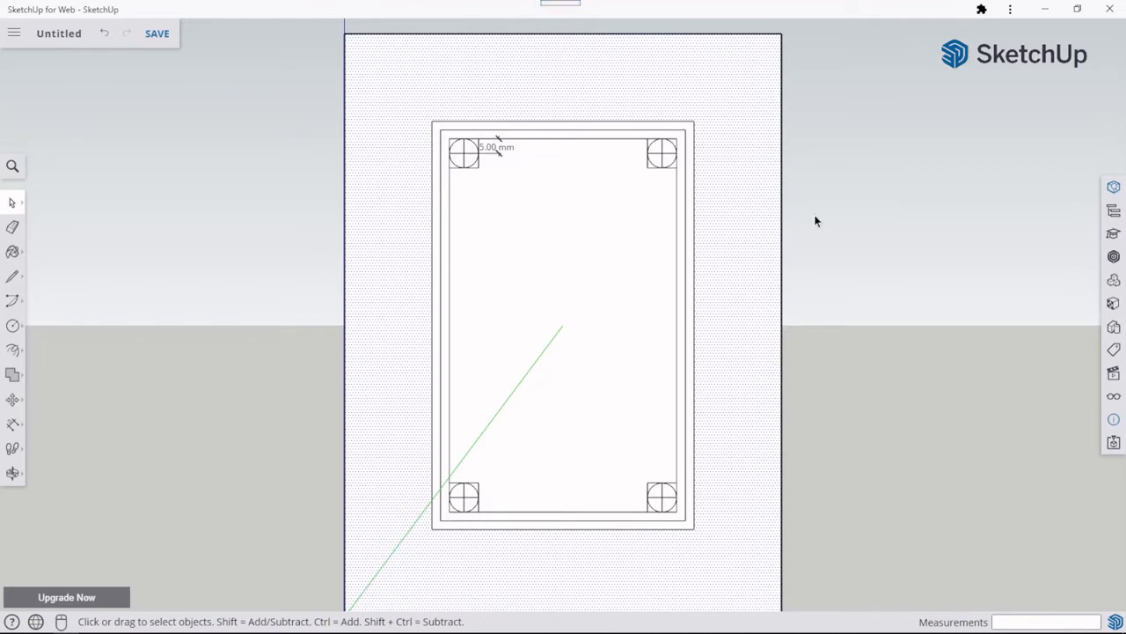
scroll(816, 221, down, 2)
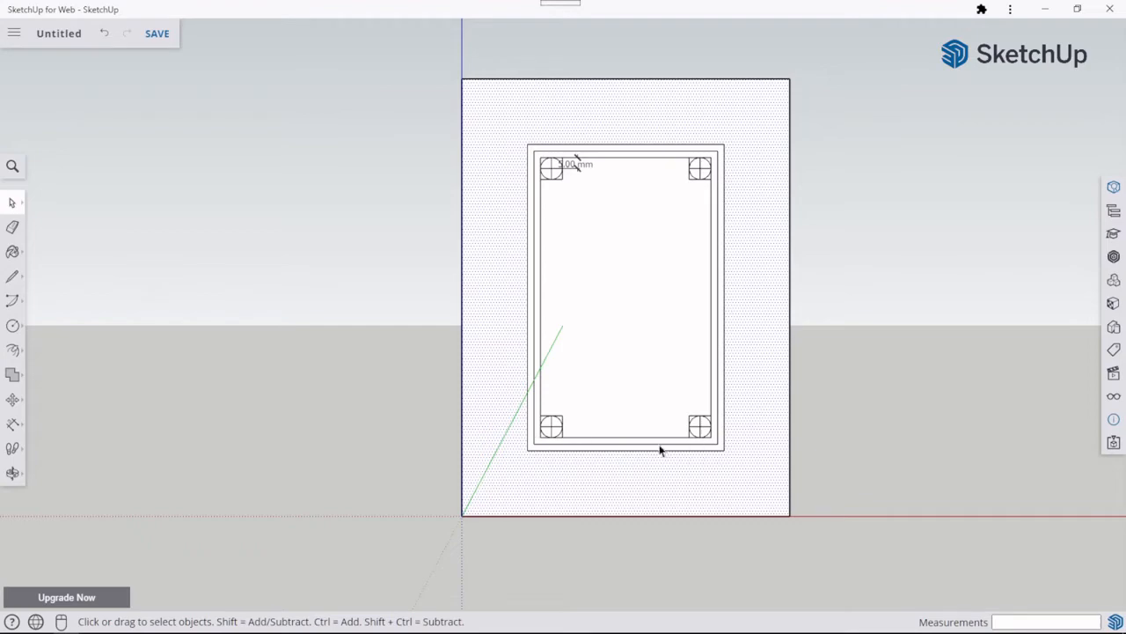
scroll(885, 96, down, 1)
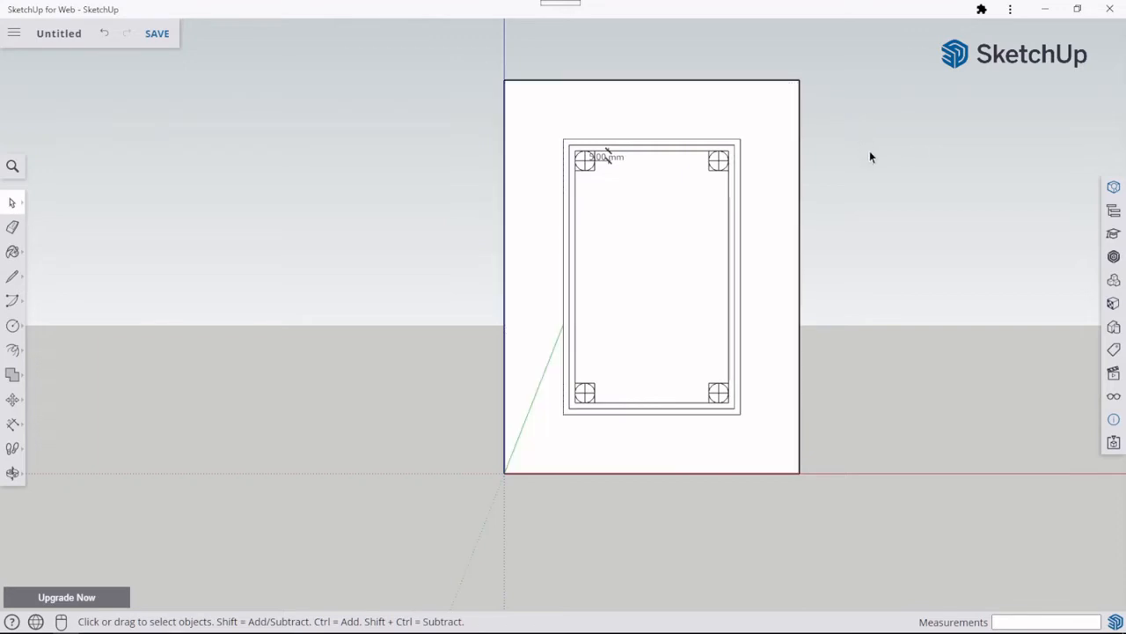
click(735, 267)
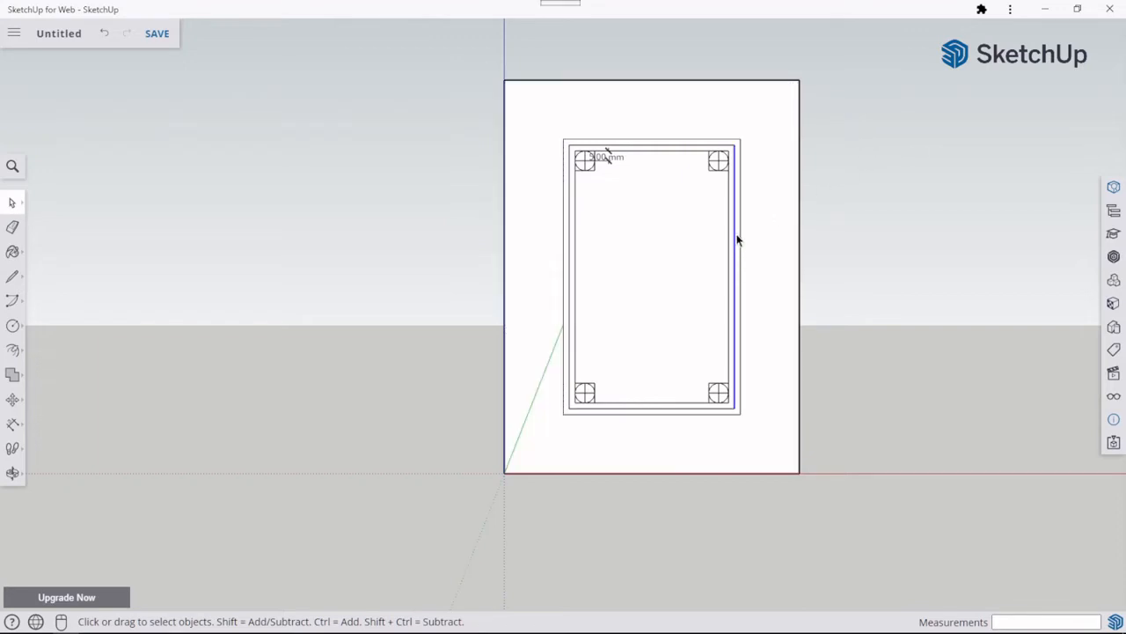
ctrl+click(698, 148)
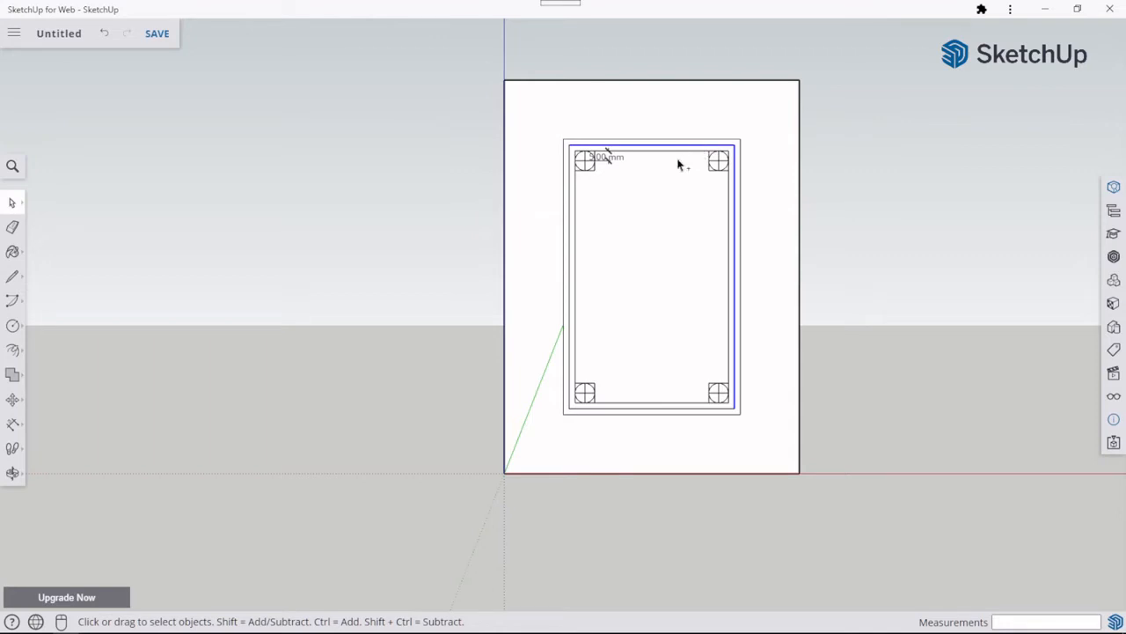
ctrl+click(571, 230)
Copy the four edges of the middle offset rectangle 200 mm along the red axis, clear of the frame.
click(618, 407)
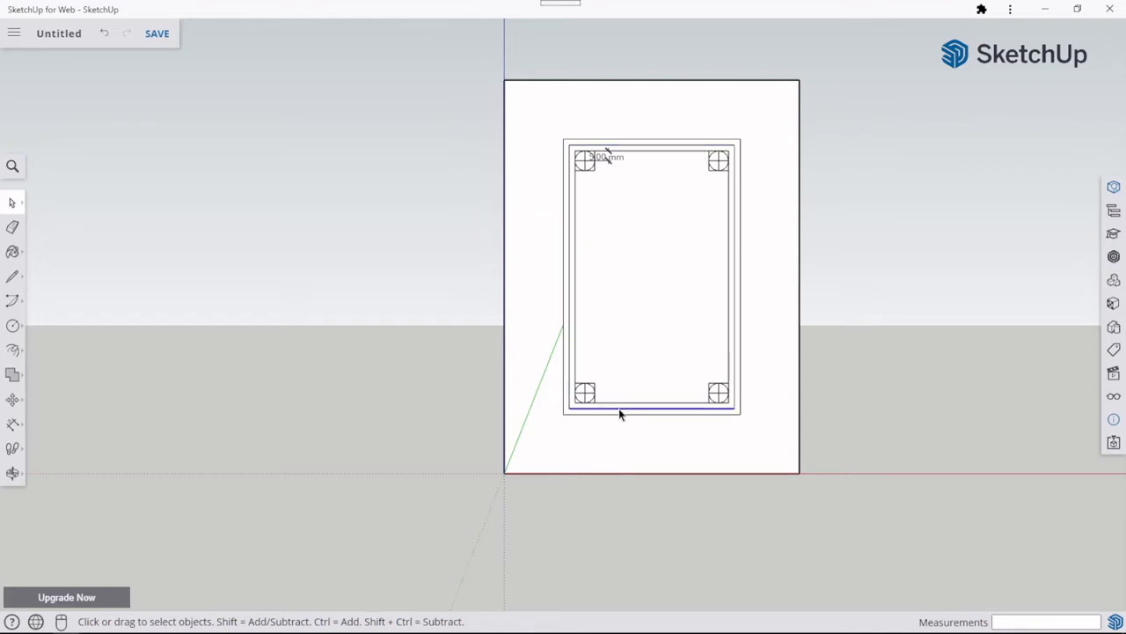
ctrl+click(568, 374)
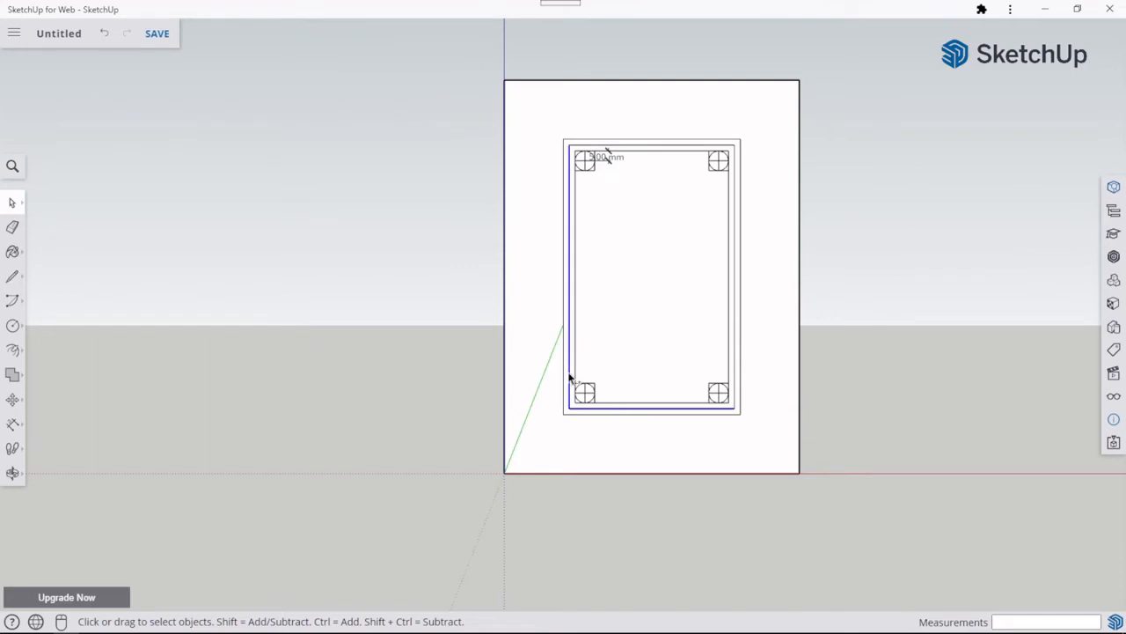
ctrl+click(647, 148)
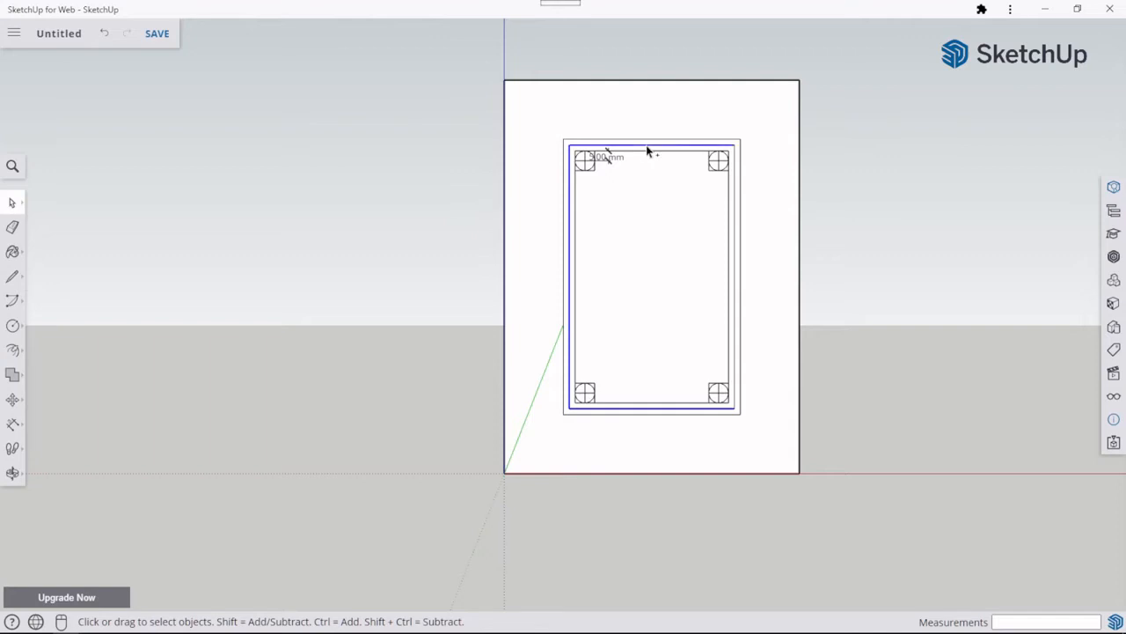
ctrl+click(735, 243)
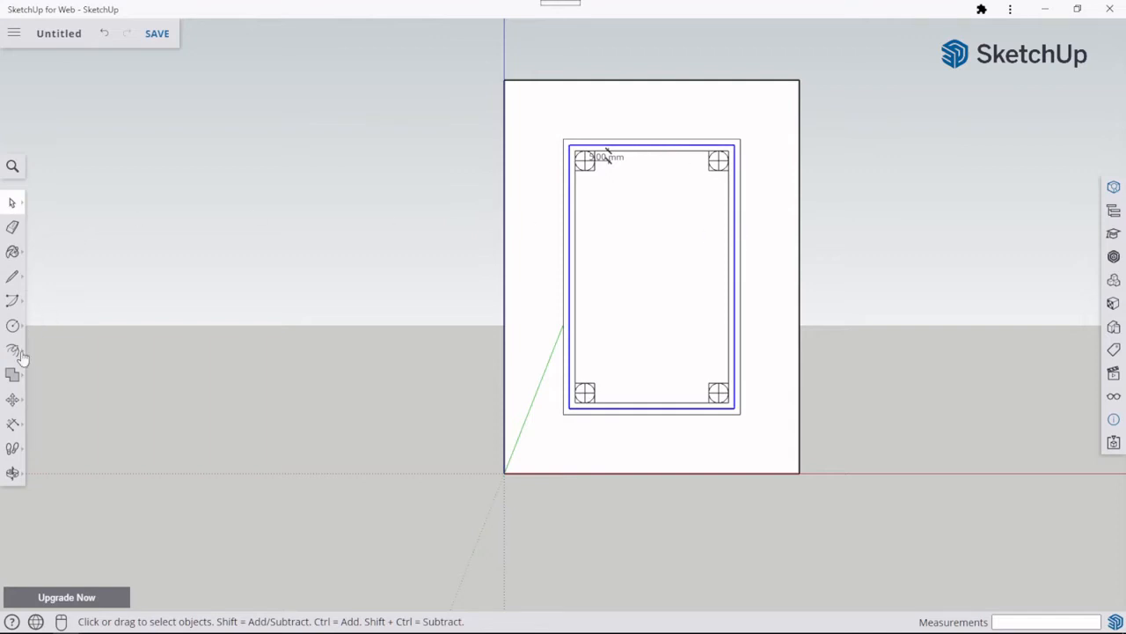
click(13, 398)
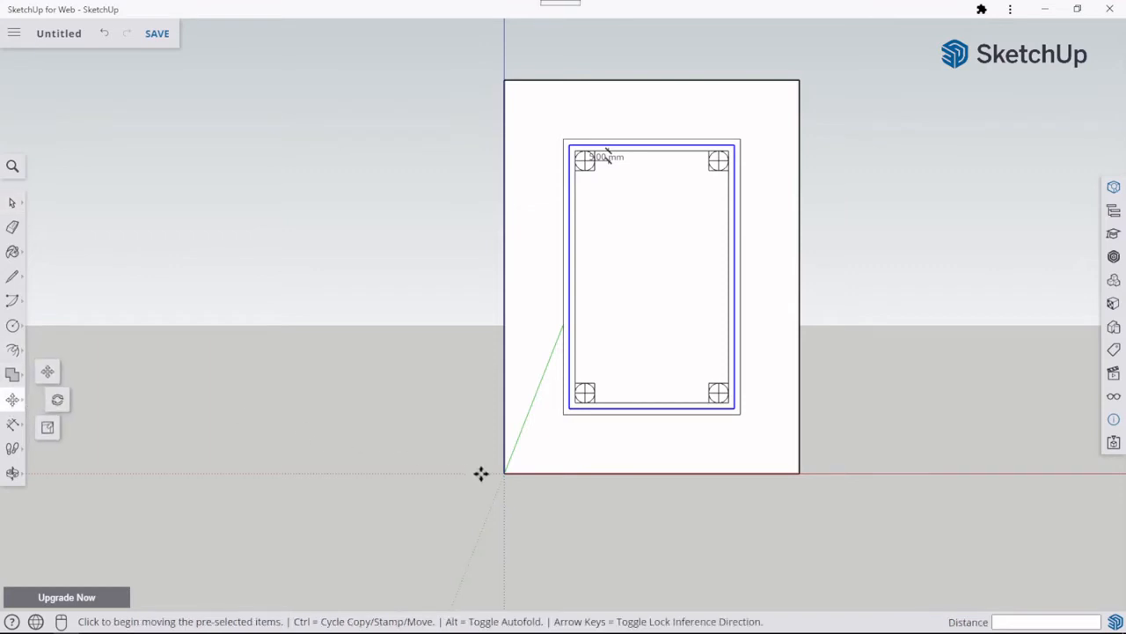
click(570, 408)
key(ctrl)
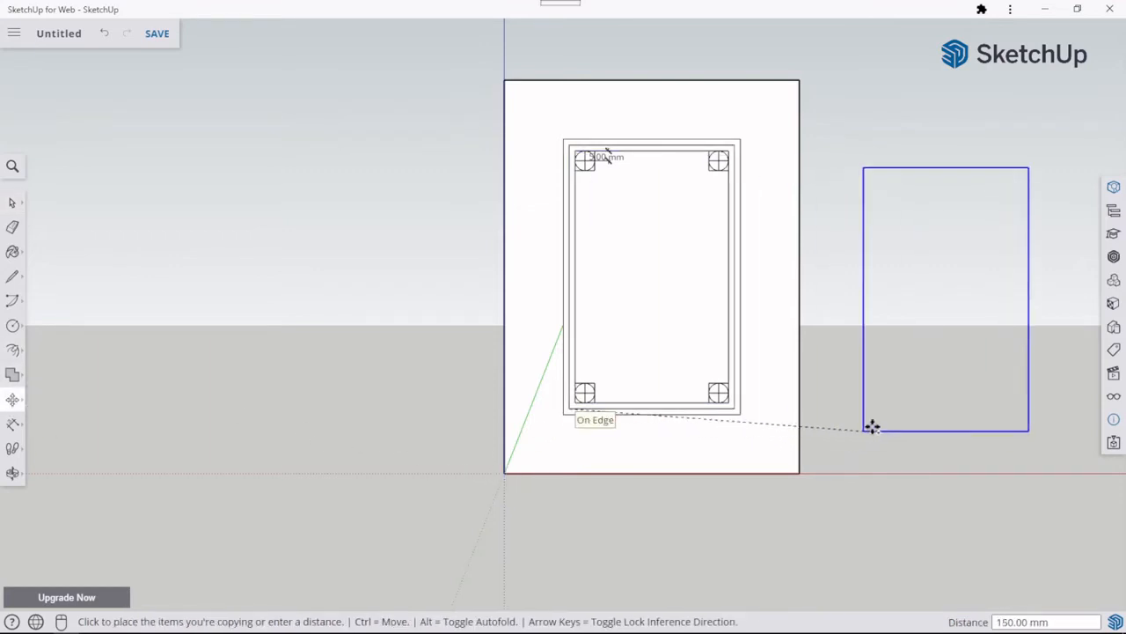
click(958, 408)
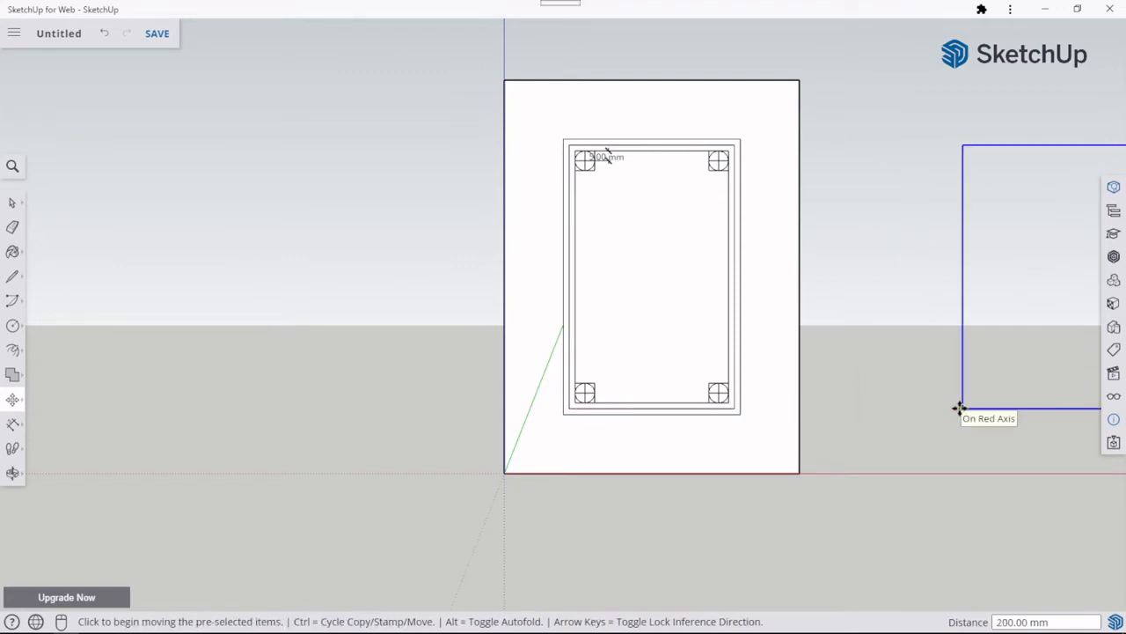
Copy the separate rectangle outline 170 mm further along the red axis, away from the frame.
scroll(234, 194, down, 1)
scroll(233, 194, down, 1)
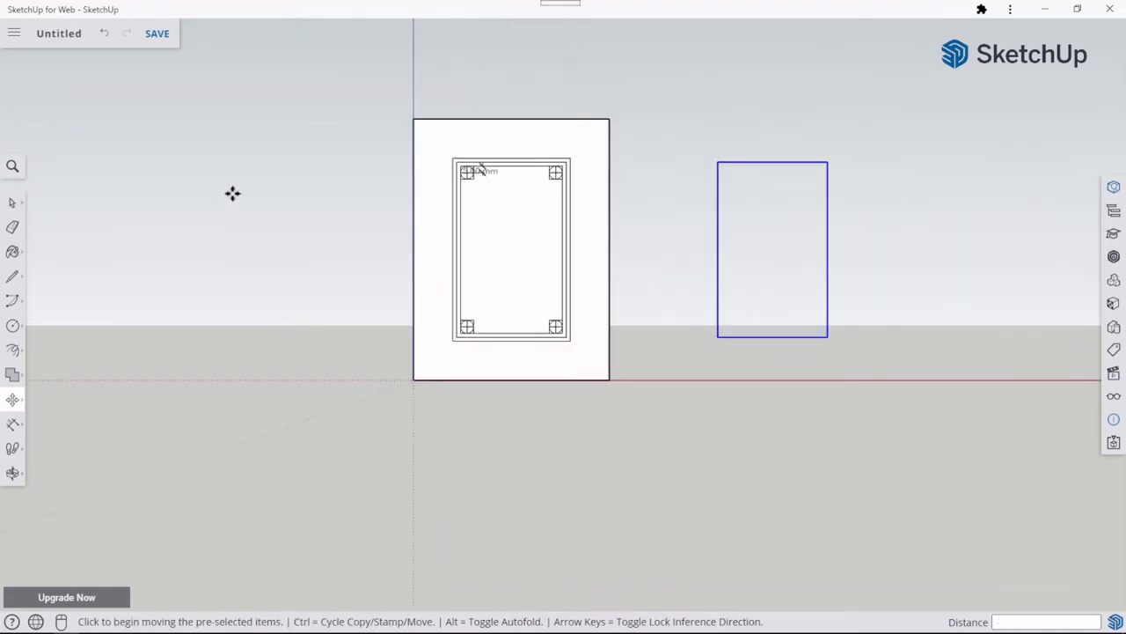
shift+middle_drag(232, 194, 88, 317)
middle_drag(487, 173, 673, 423)
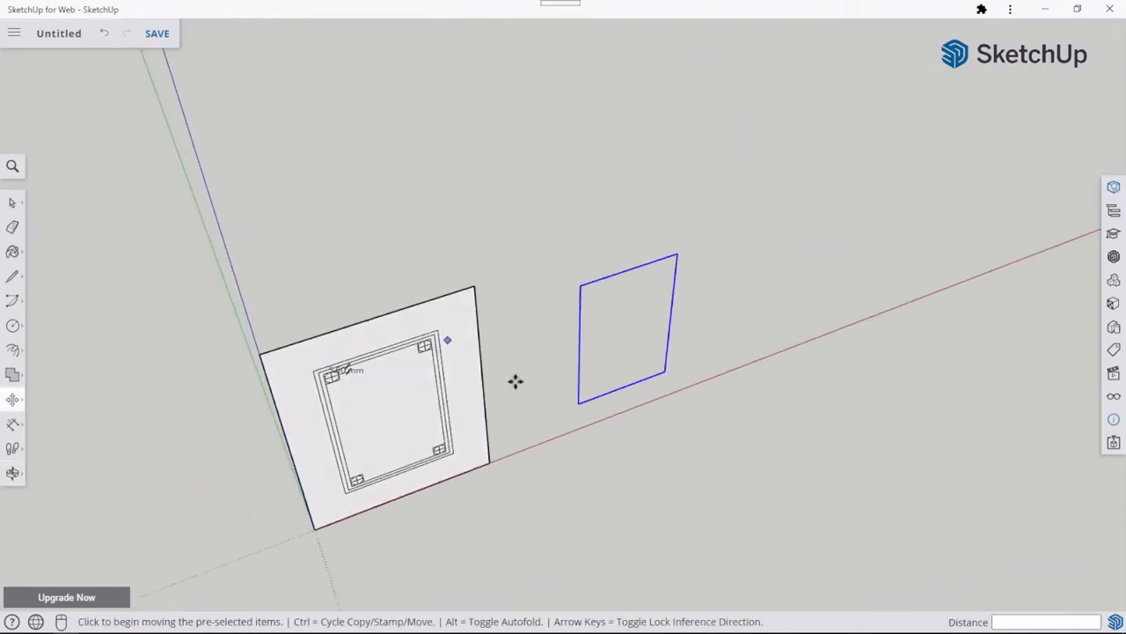
click(575, 403)
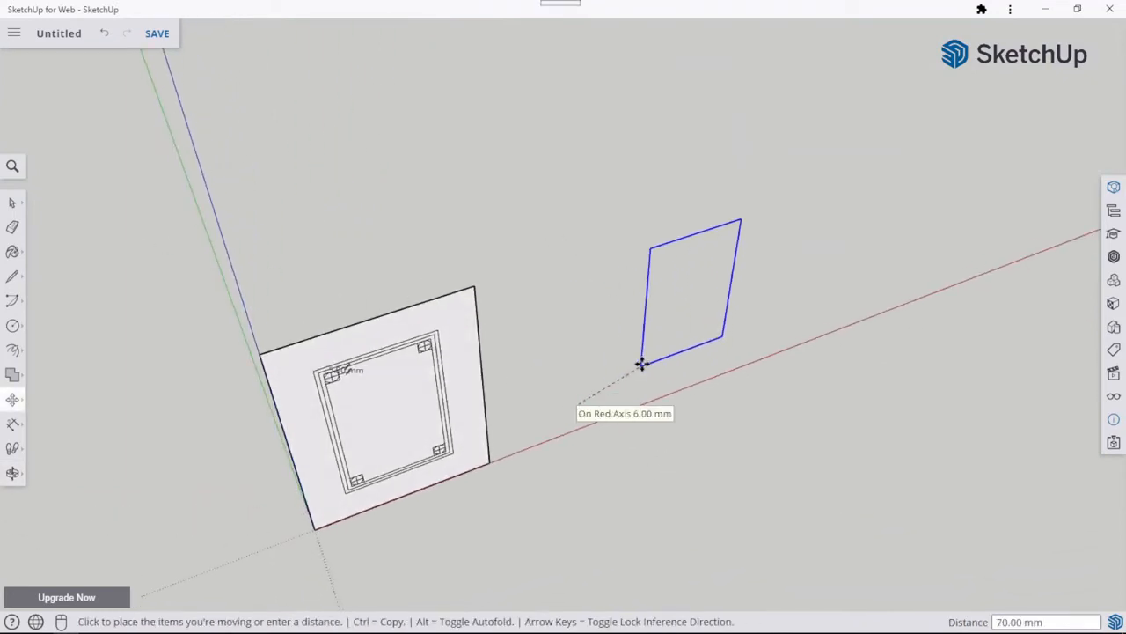
key(ctrl)
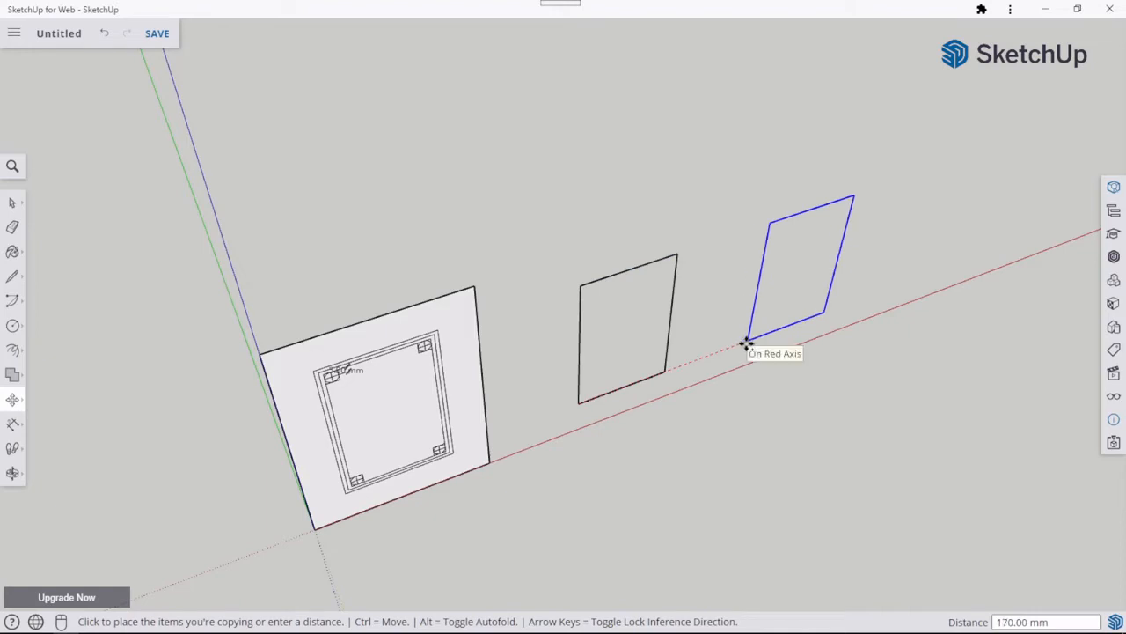
click(746, 343)
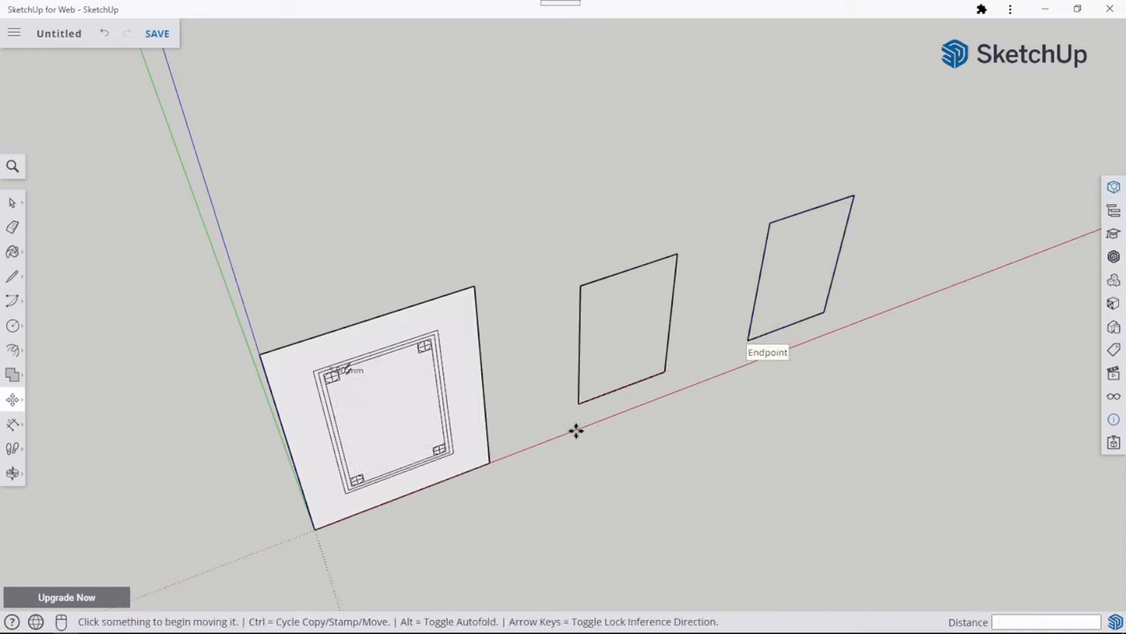
Draw a 6 mm line backwards along the green axis from the upper-right corner of the farthest rectangle.
middle_drag(635, 423, 443, 457)
scroll(417, 424, up, 2)
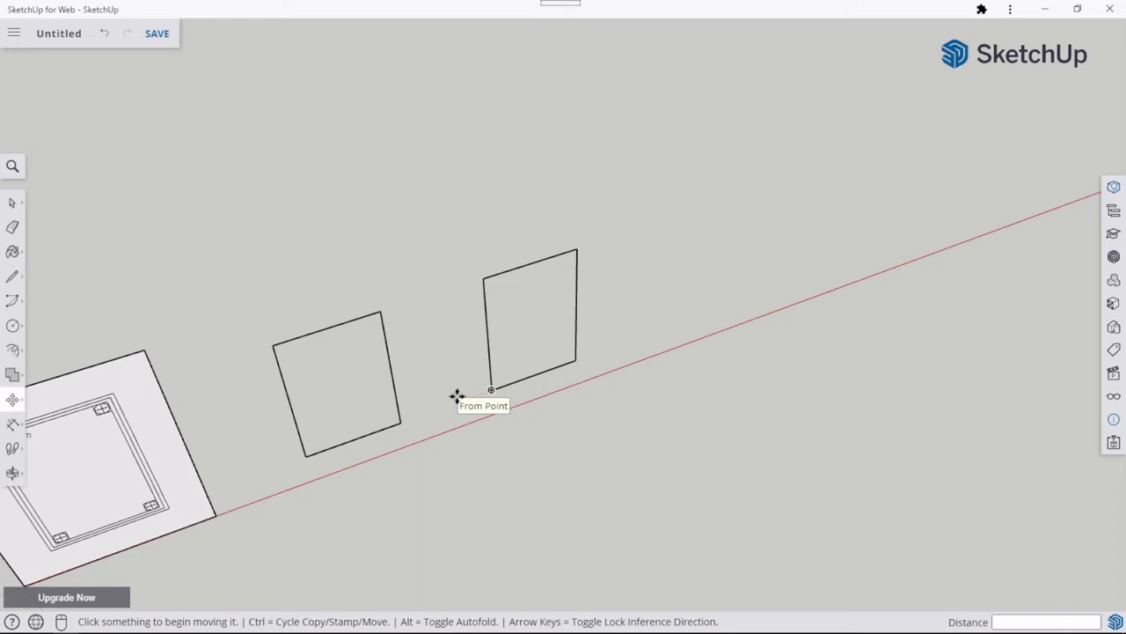
click(12, 278)
scroll(495, 384, up, 2)
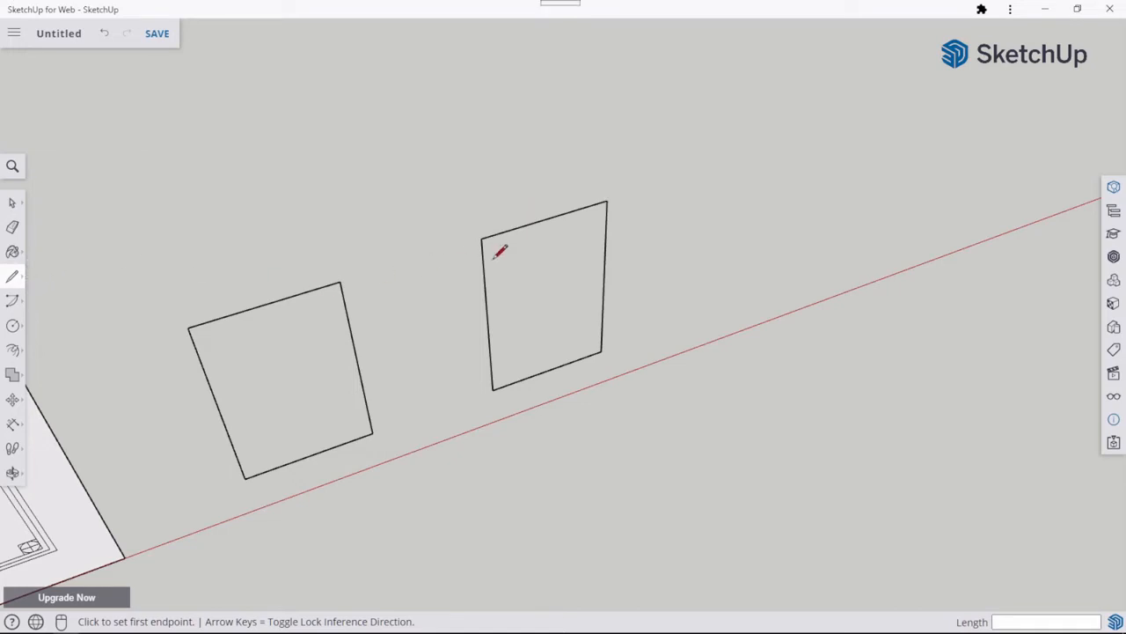
scroll(498, 246, up, 2)
scroll(660, 176, up, 3)
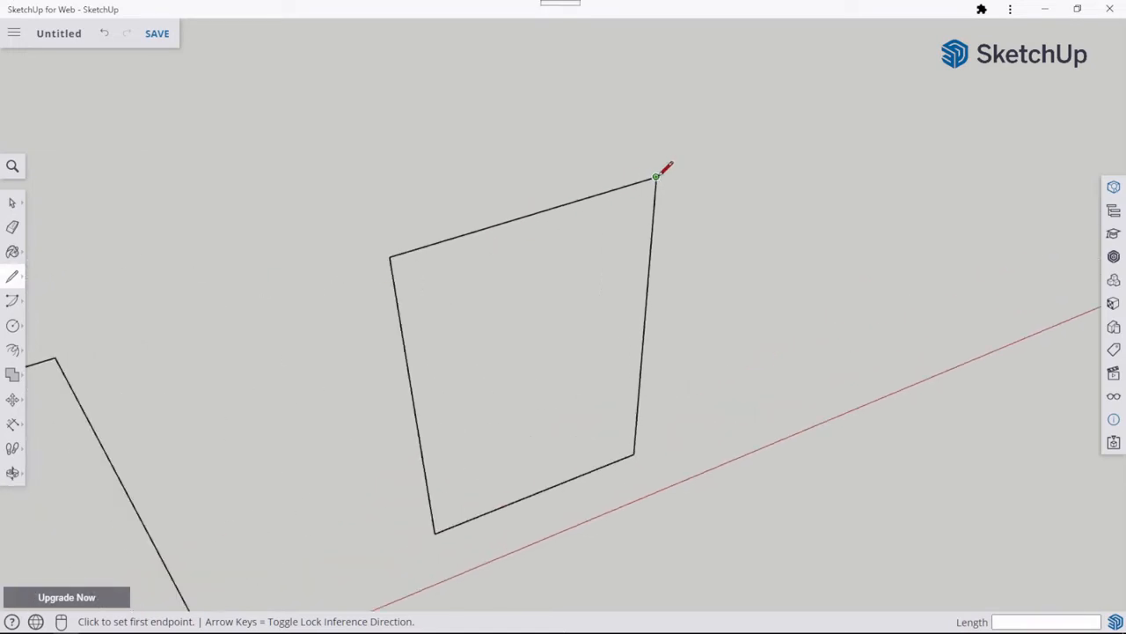
click(656, 178)
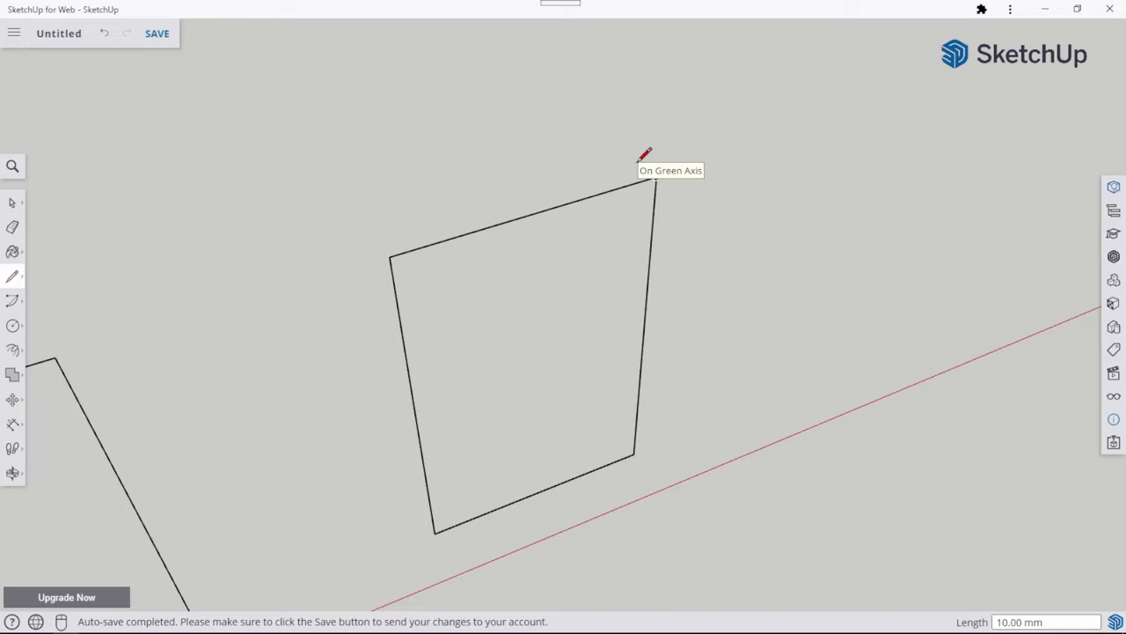
text(6)
key(Return)
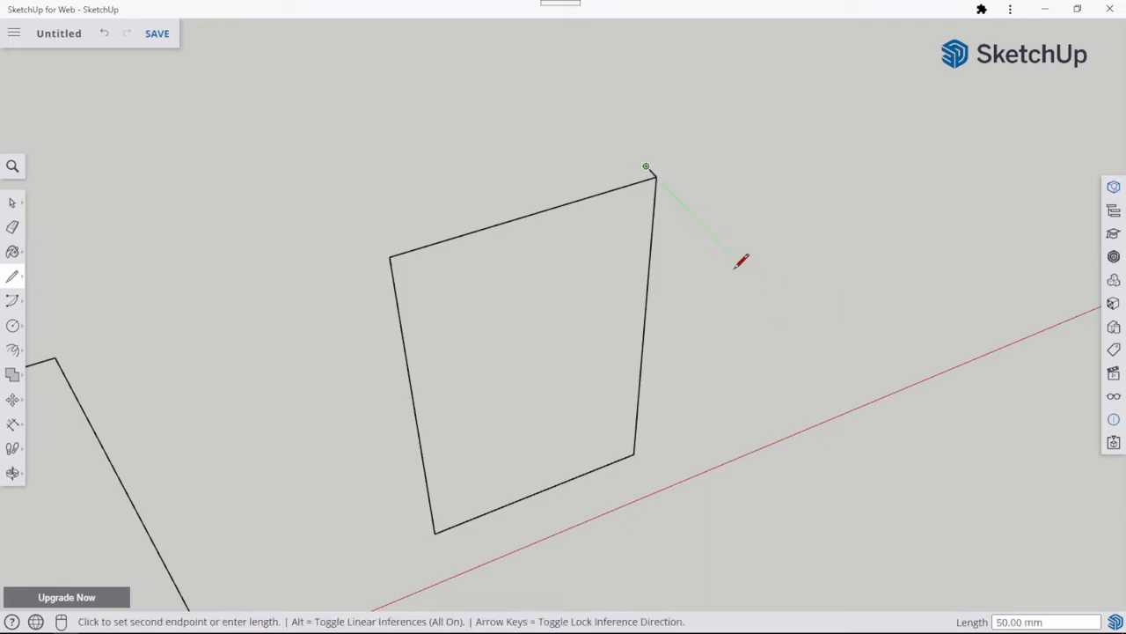
key(Escape)
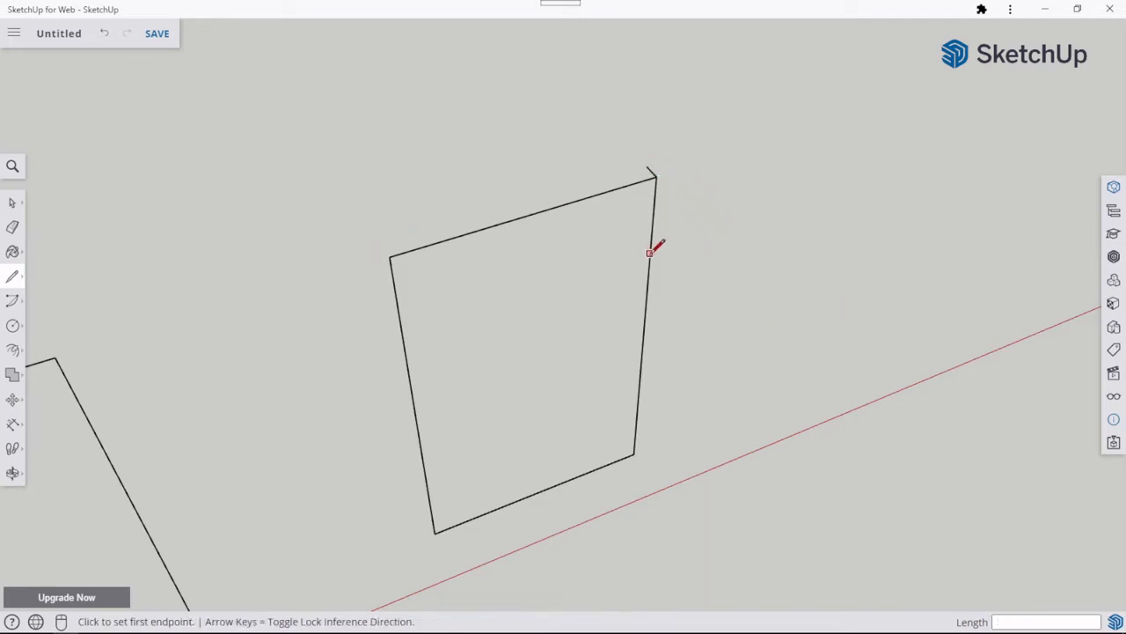
Draw a 6 mm line forwards along the green axis from the upper-left corner of the farthest rectangle.
click(391, 257)
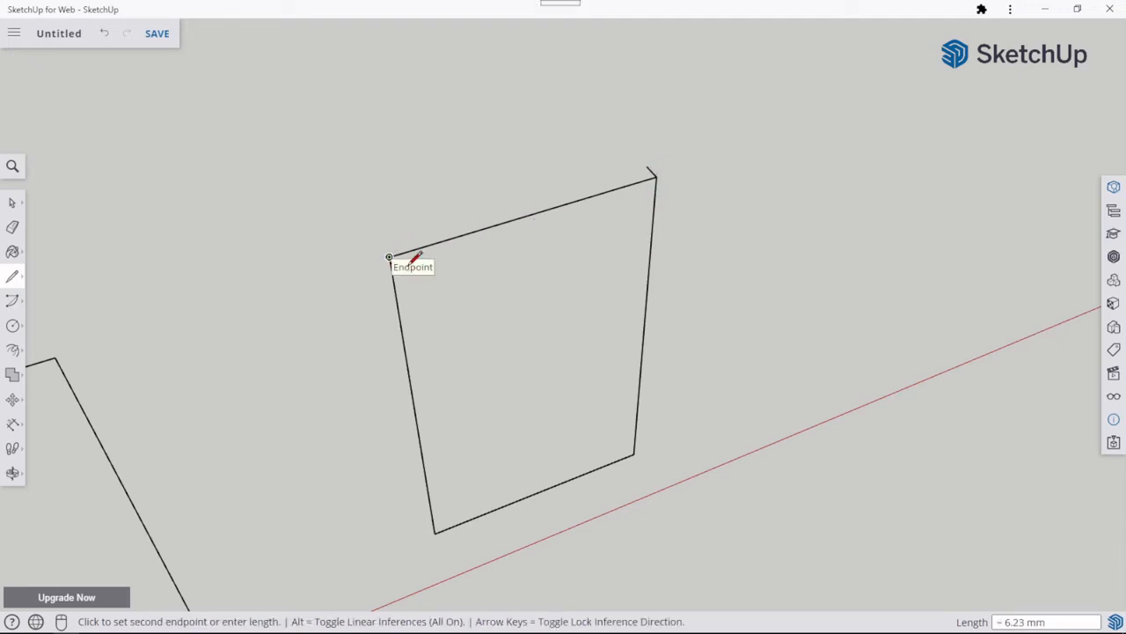
scroll(408, 258, up, 2)
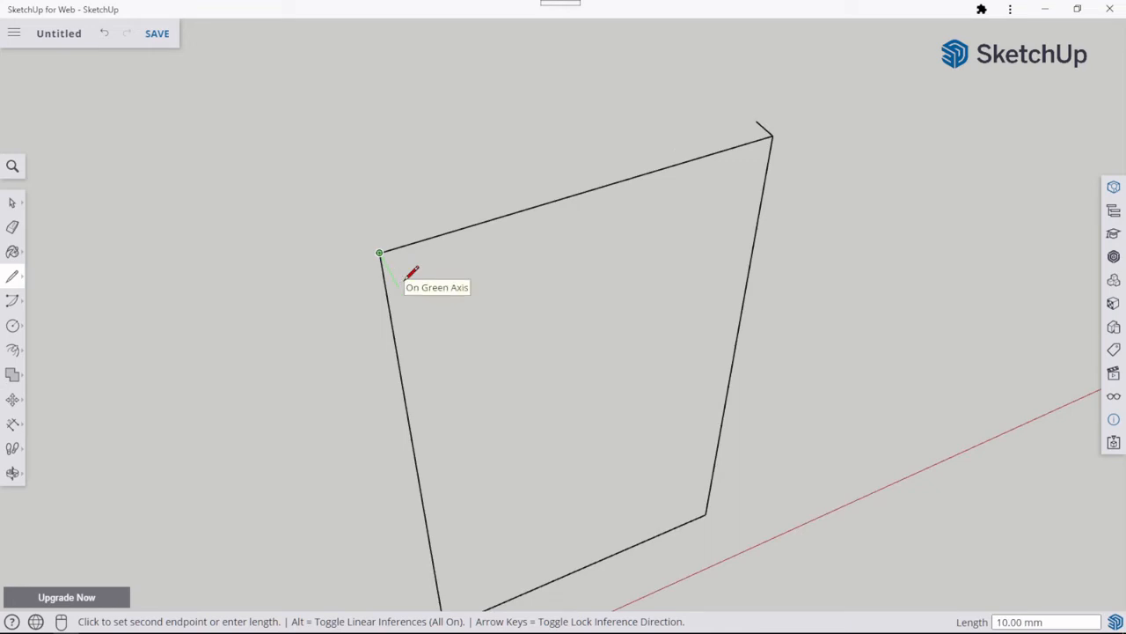
text(6)
key(Return)
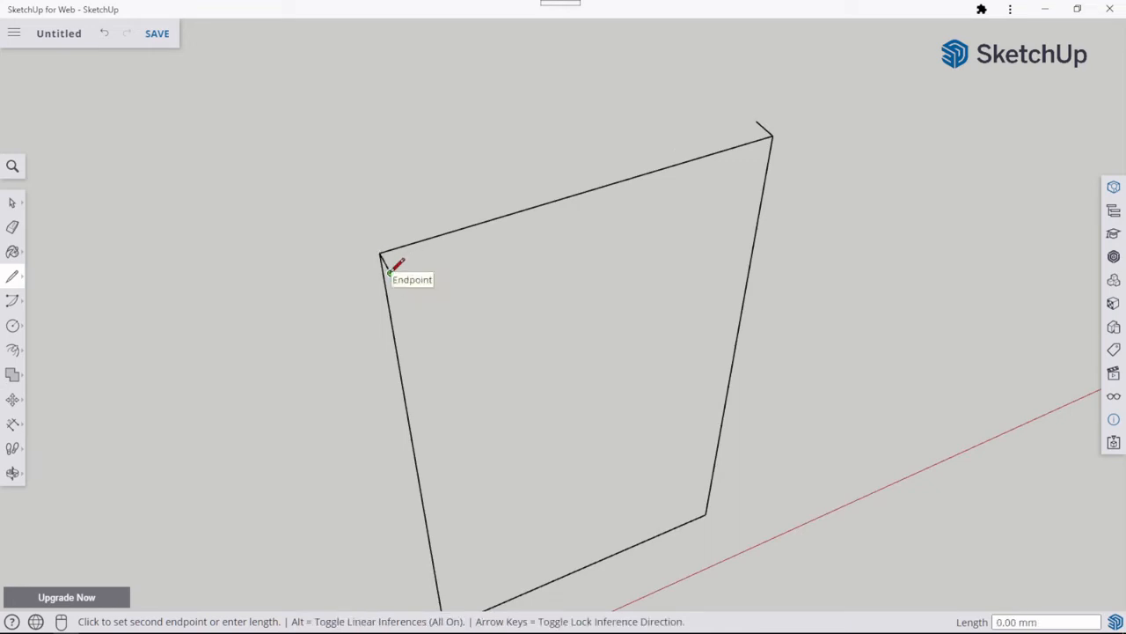
Join the free ends of both short lines to the rectangle's opposite upper corners, closing two thin triangular faces.
click(773, 135)
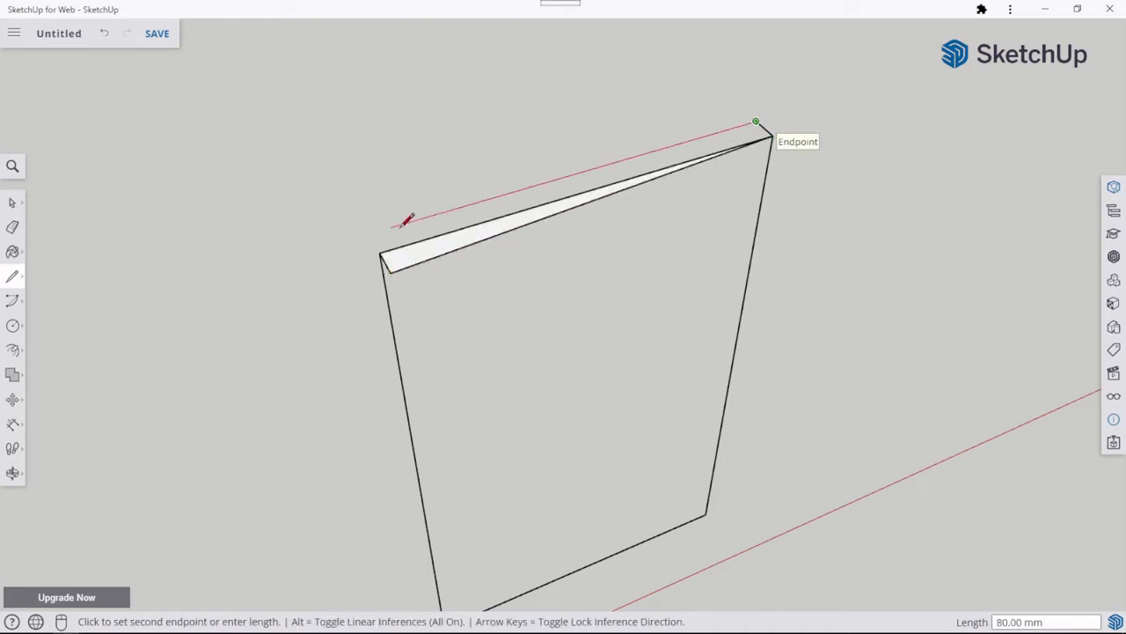
click(381, 255)
middle_drag(820, 333, 828, 337)
scroll(829, 336, down, 2)
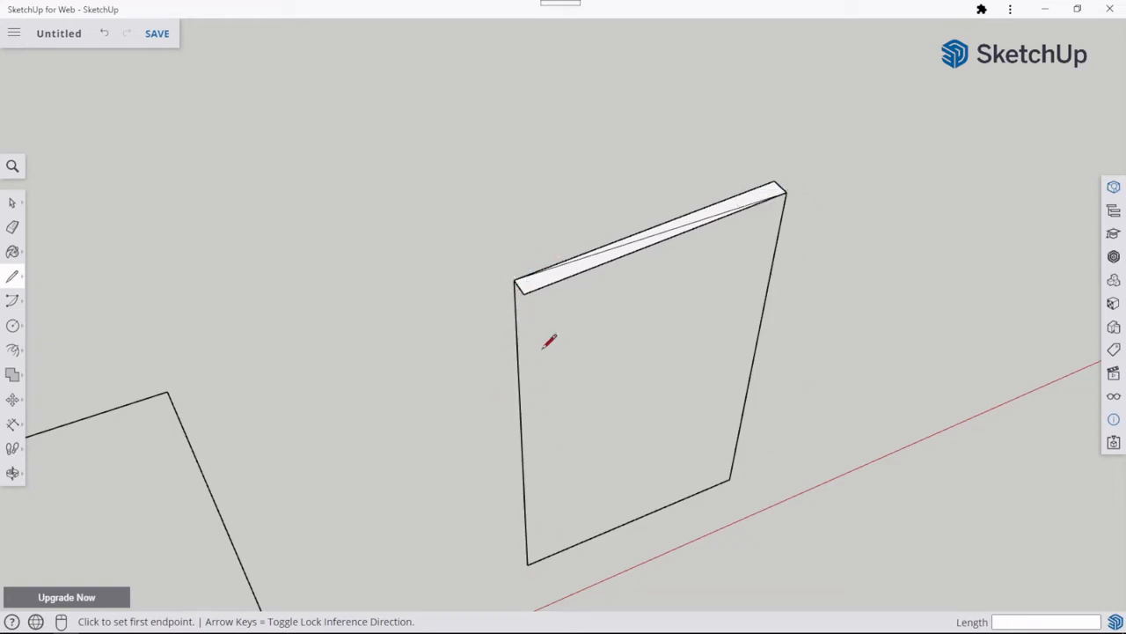
Draw a short forward line from the rectangle's lower-left corner and connect its end to the front upper-left point, closing the side face.
click(522, 294)
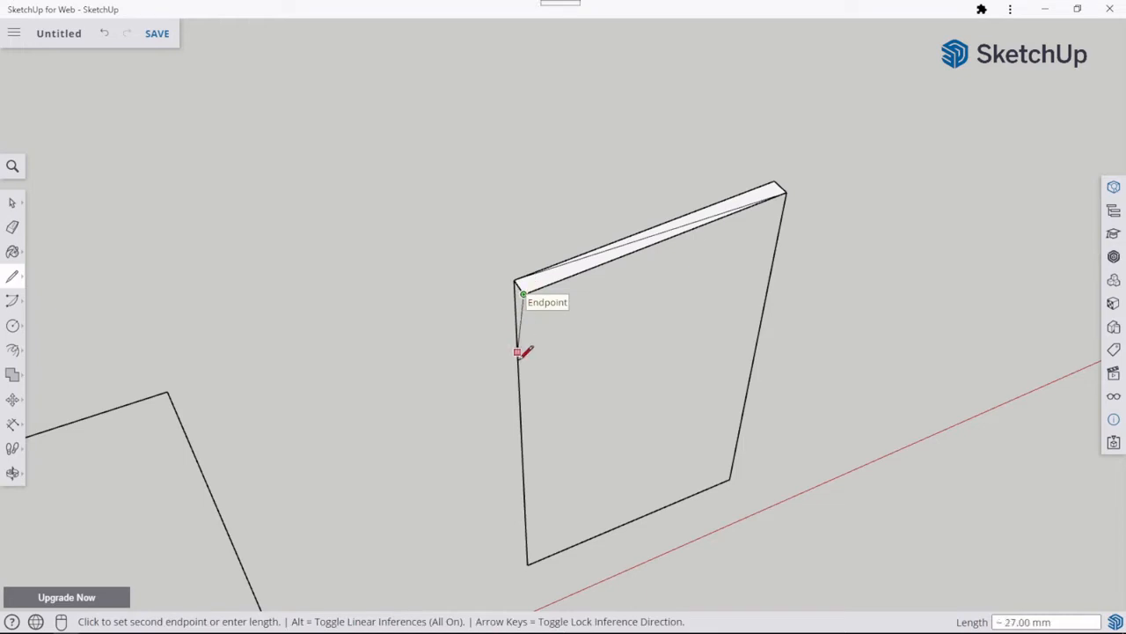
click(527, 563)
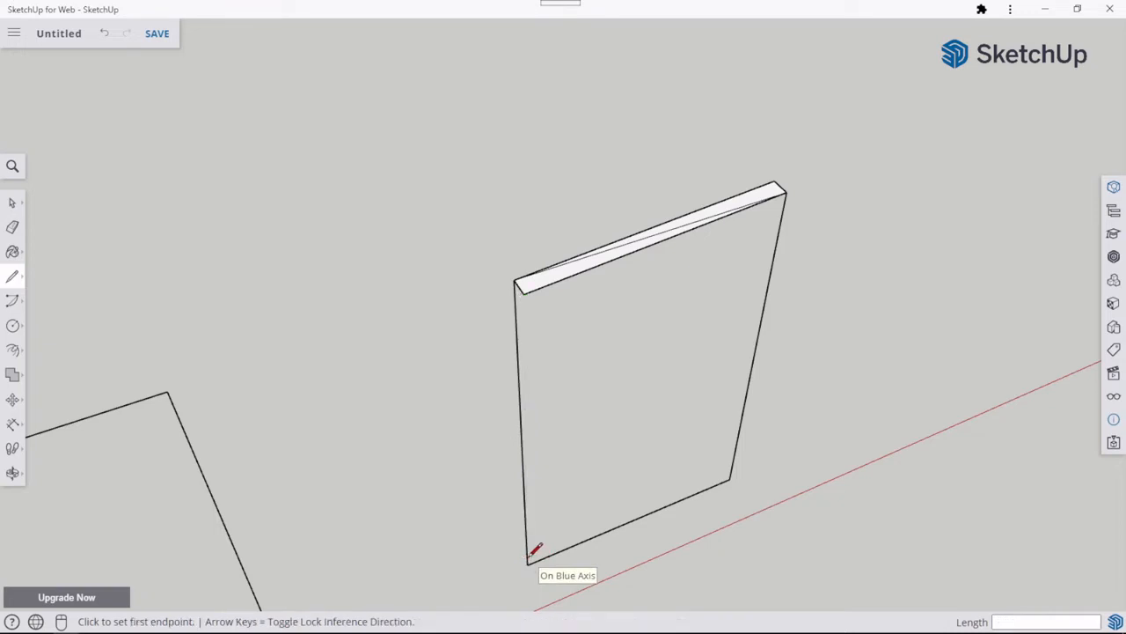
click(527, 564)
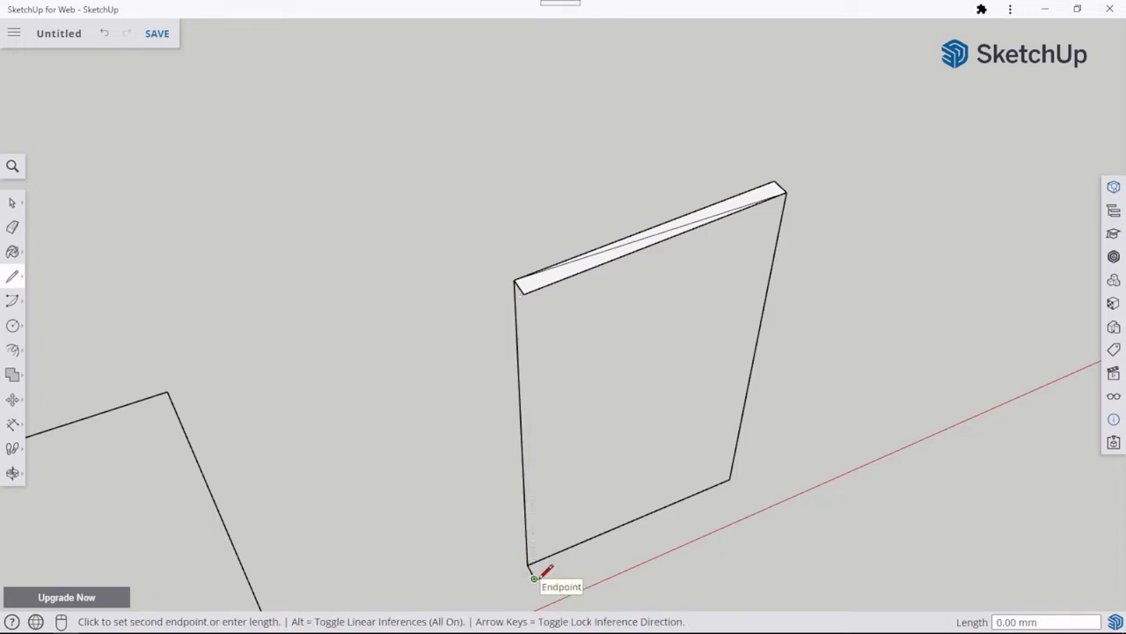
click(524, 296)
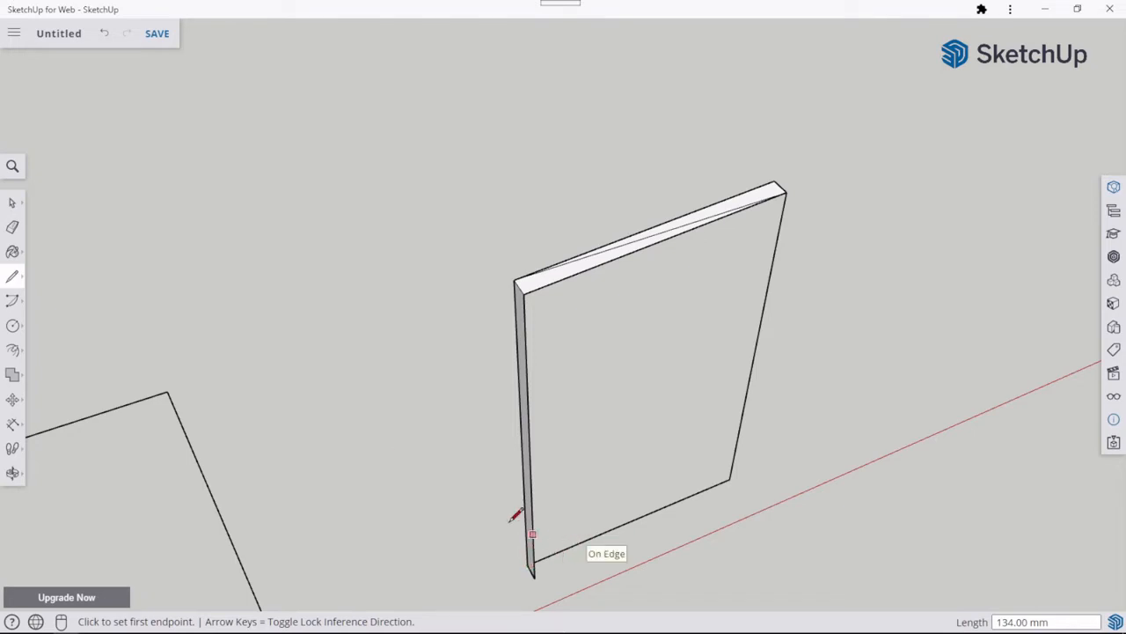
click(13, 227)
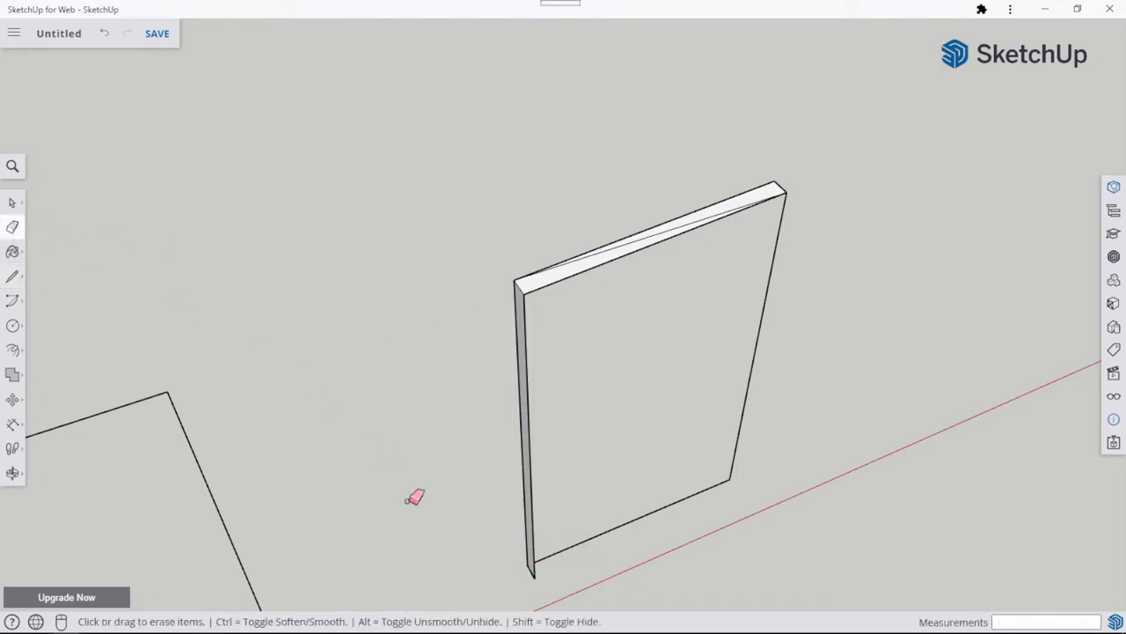
scroll(538, 578, up, 3)
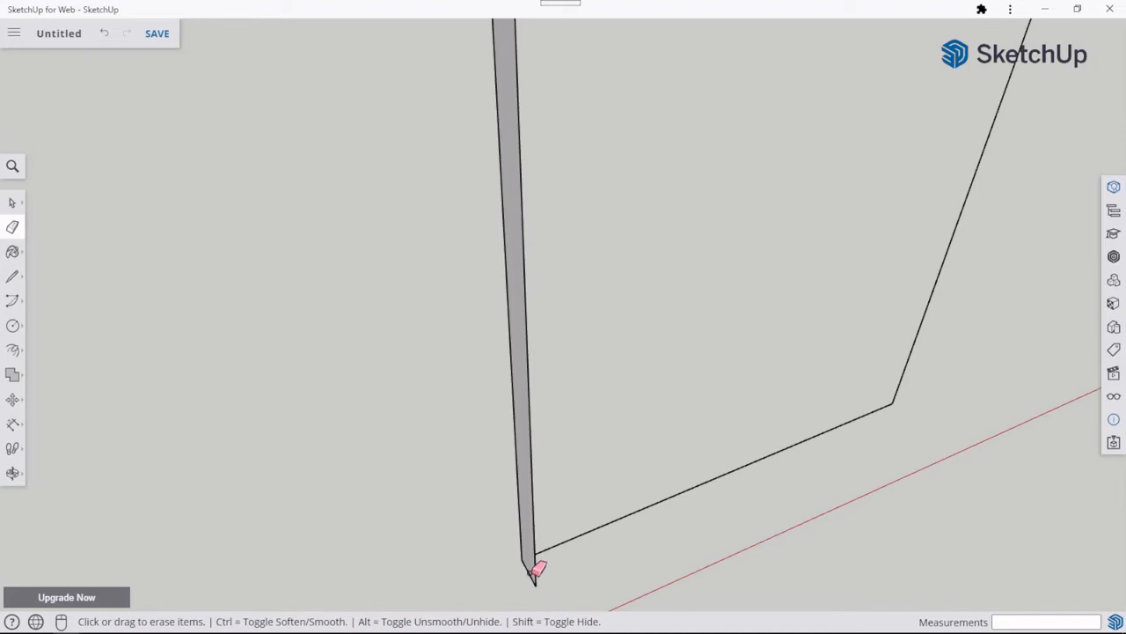
scroll(538, 554, down, 5)
Copy the long edges of the rectangle and its added strips further along the red axis, without the short depth edges or faces.
click(12, 202)
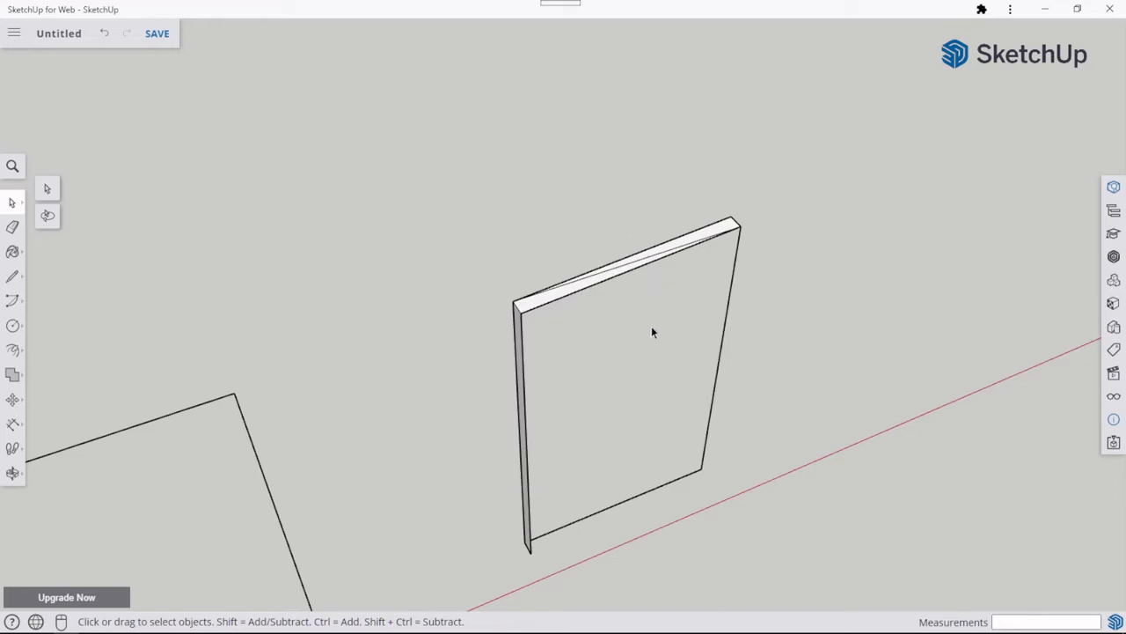
click(520, 437)
shift+click(719, 363)
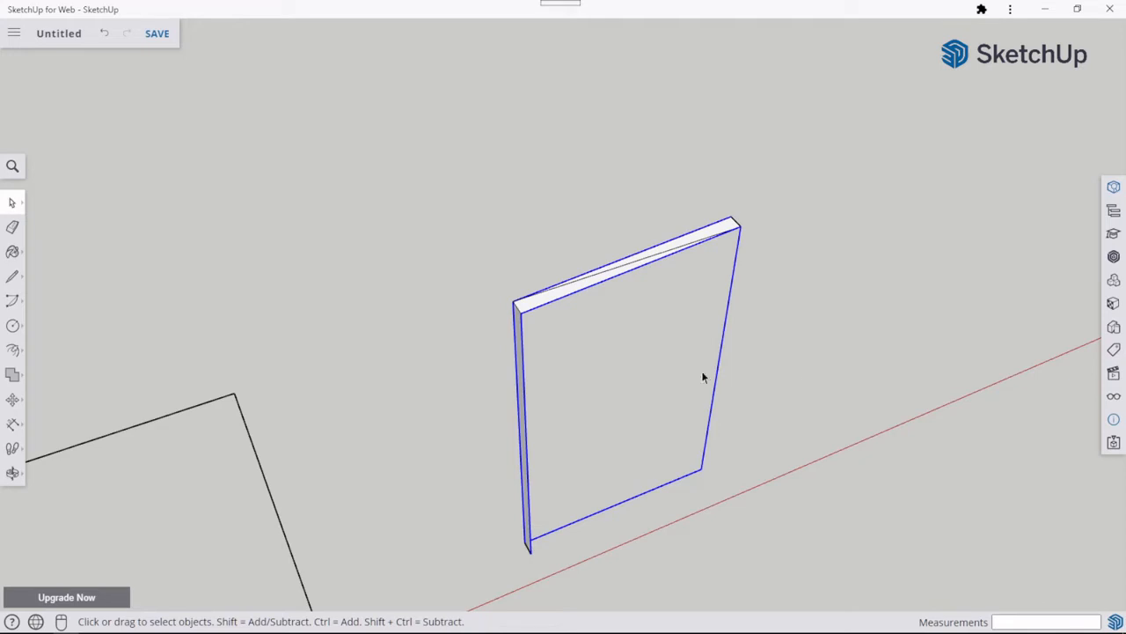
click(12, 399)
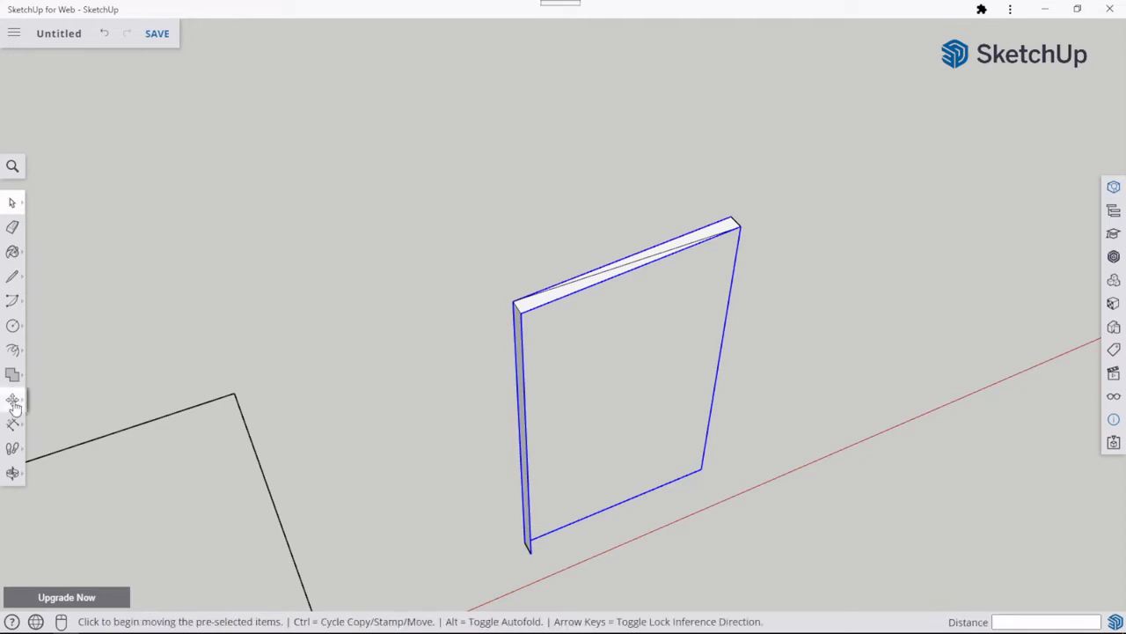
middle_drag(674, 478, 602, 383)
key(space)
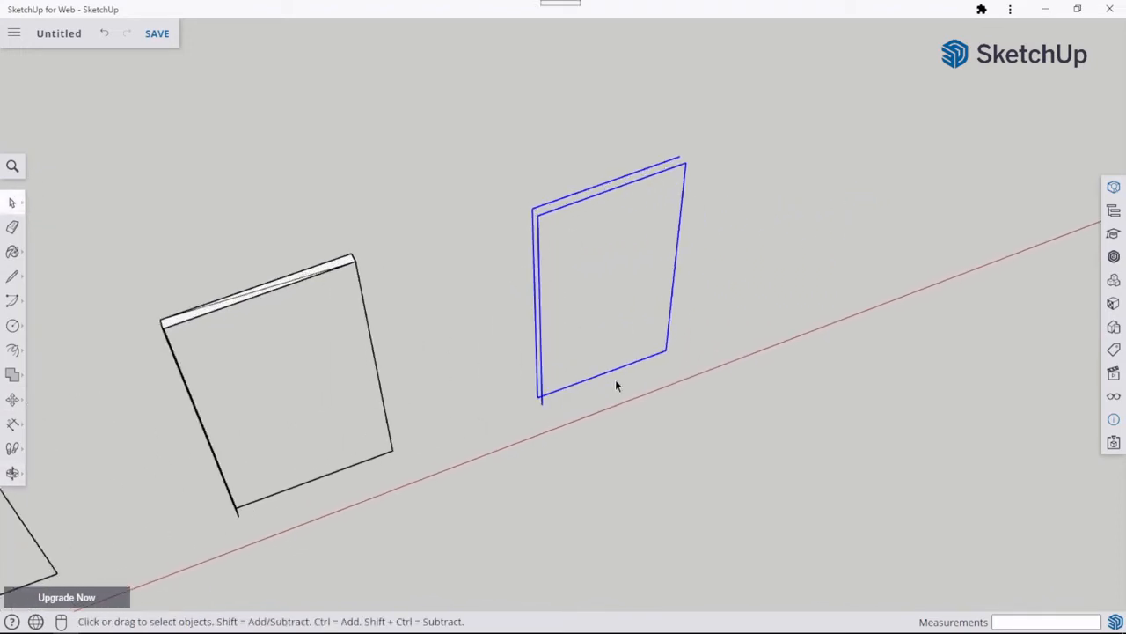
Examine the row of copied outlines and the decorated, dimensioned upper-left corner of the original frame.
scroll(652, 353, up, 3)
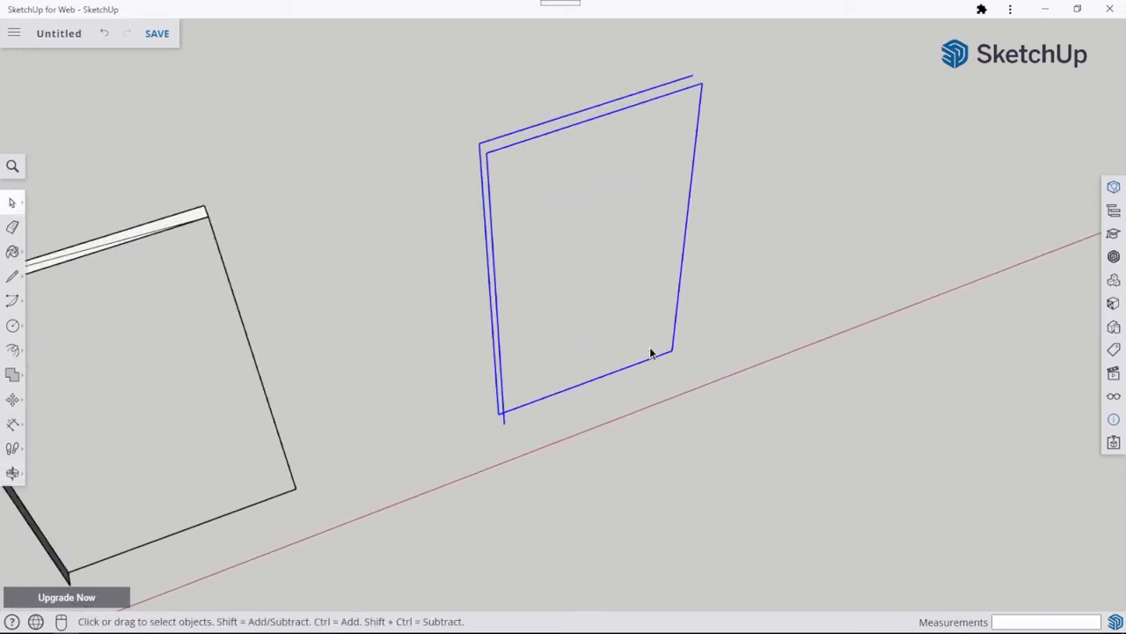
scroll(694, 299, down, 2)
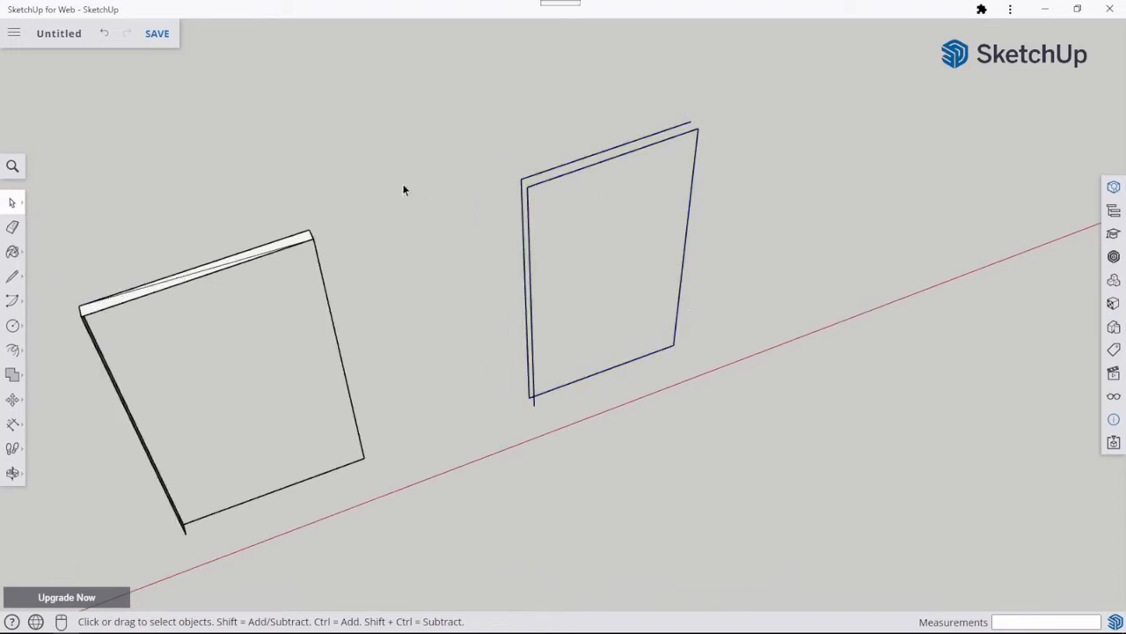
middle_drag(403, 189, 319, 238)
scroll(373, 290, up, 2)
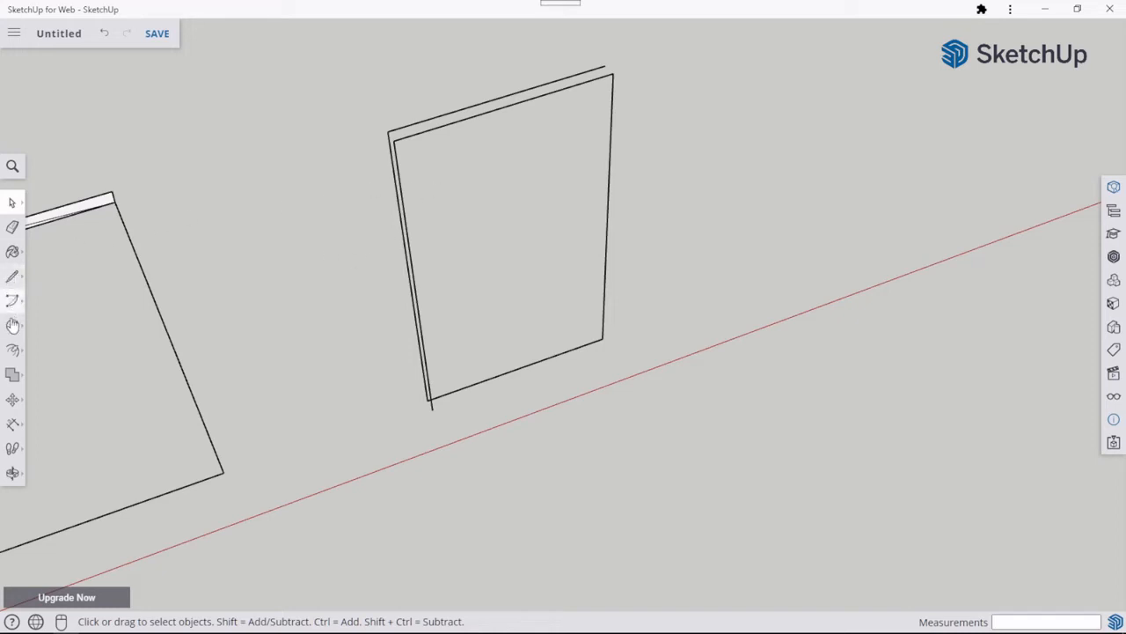
middle_drag(251, 344, 872, 239)
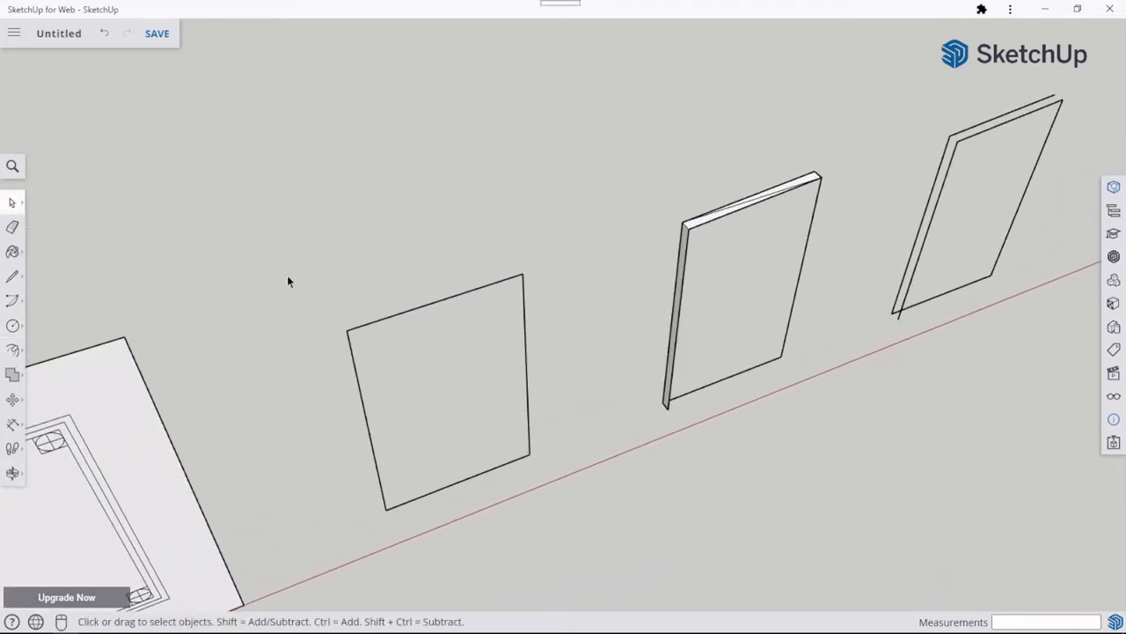
middle_drag(287, 276, 674, 81)
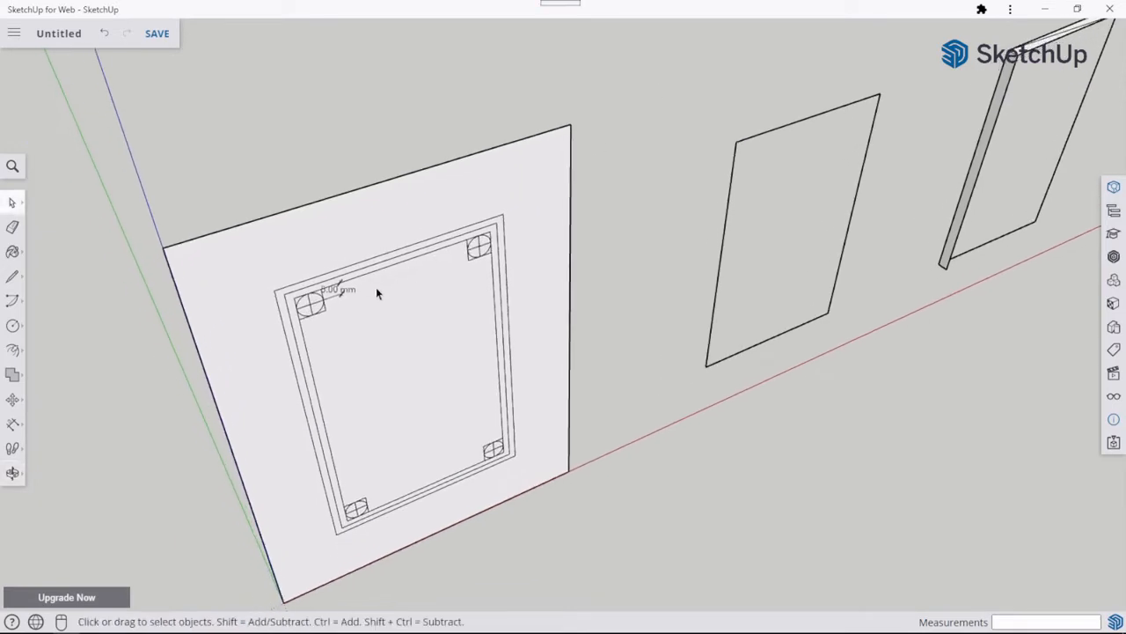
scroll(327, 293, up, 4)
scroll(325, 287, up, 1)
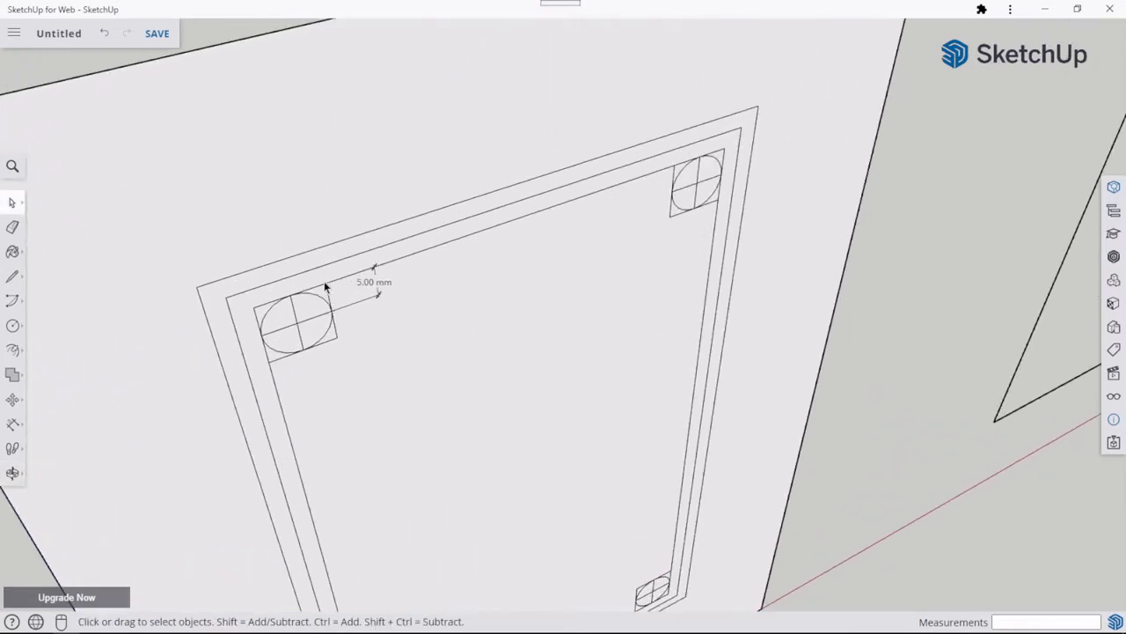
click(267, 314)
scroll(352, 303, down, 3)
middle_drag(447, 284, 531, 274)
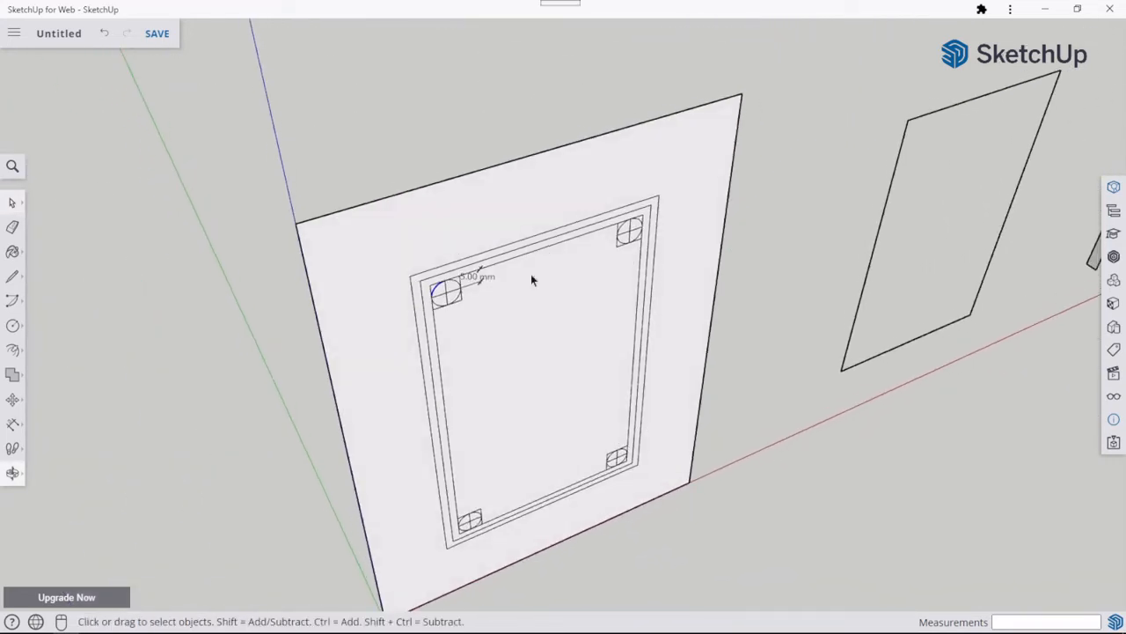
scroll(412, 302, up, 3)
scroll(412, 302, up, 2)
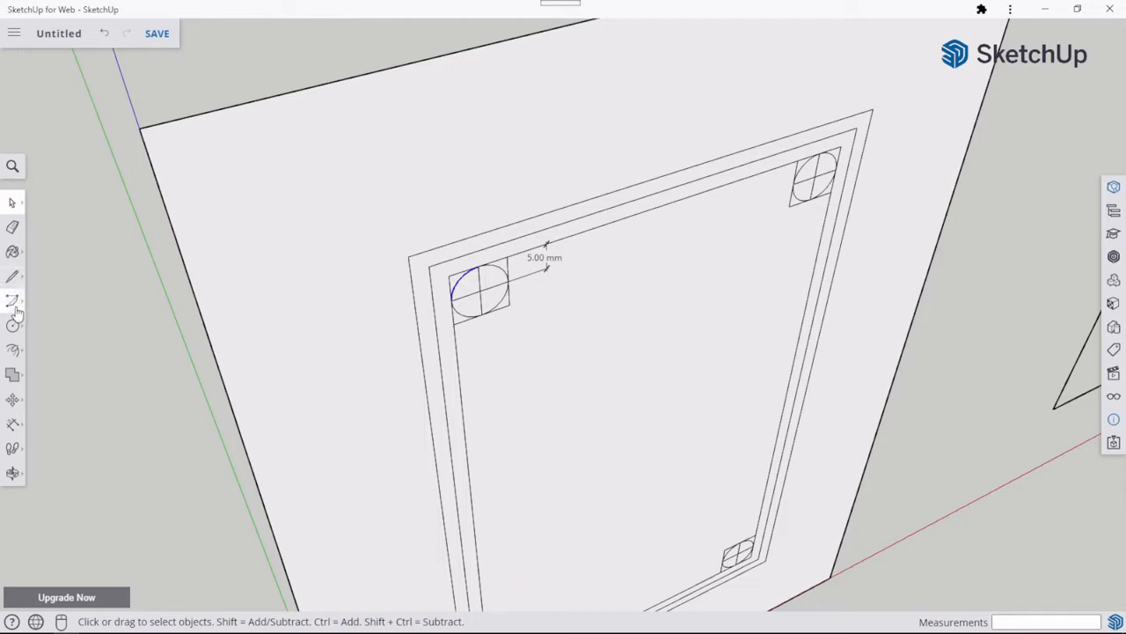
click(13, 349)
click(467, 279)
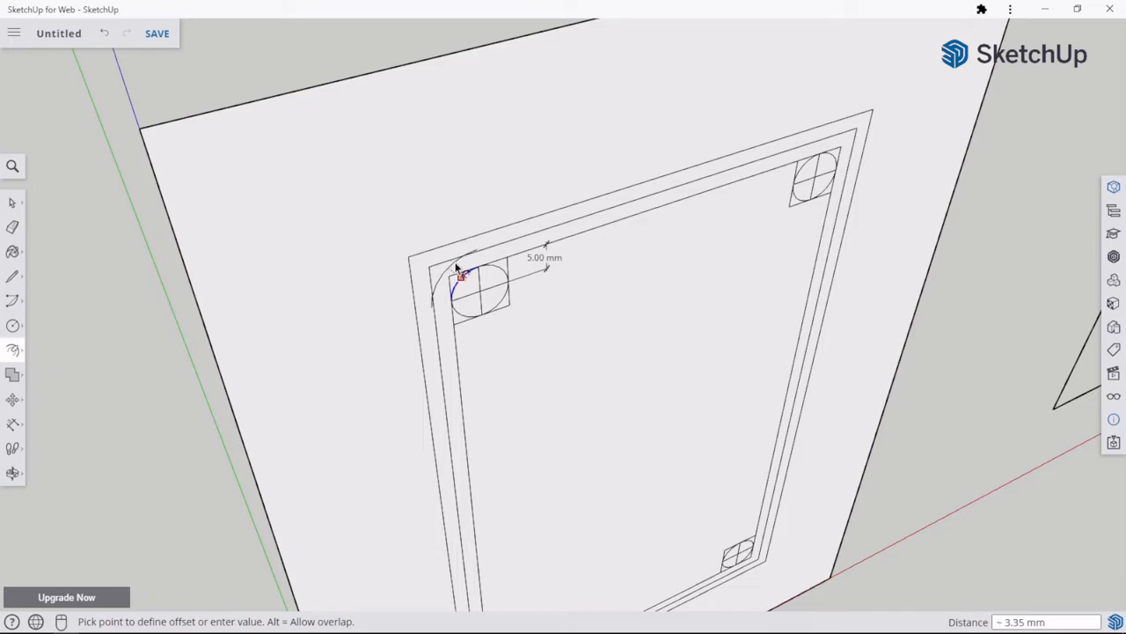
key(Escape)
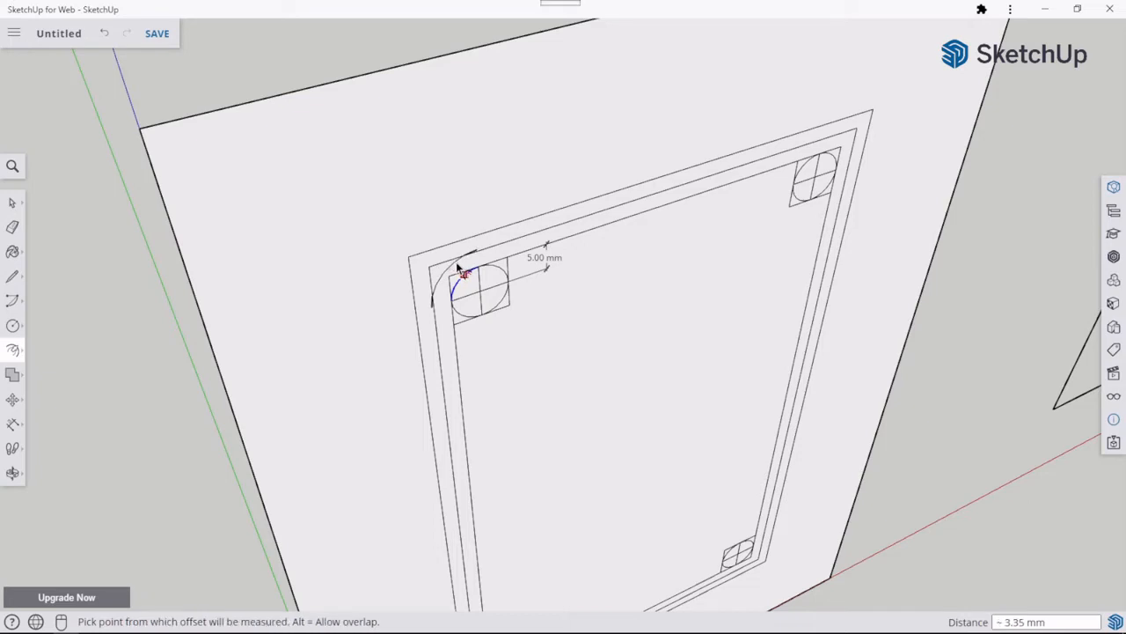
Select the frame's outer face and align the view to it, framing the upper decorated corners.
click(12, 202)
click(343, 261)
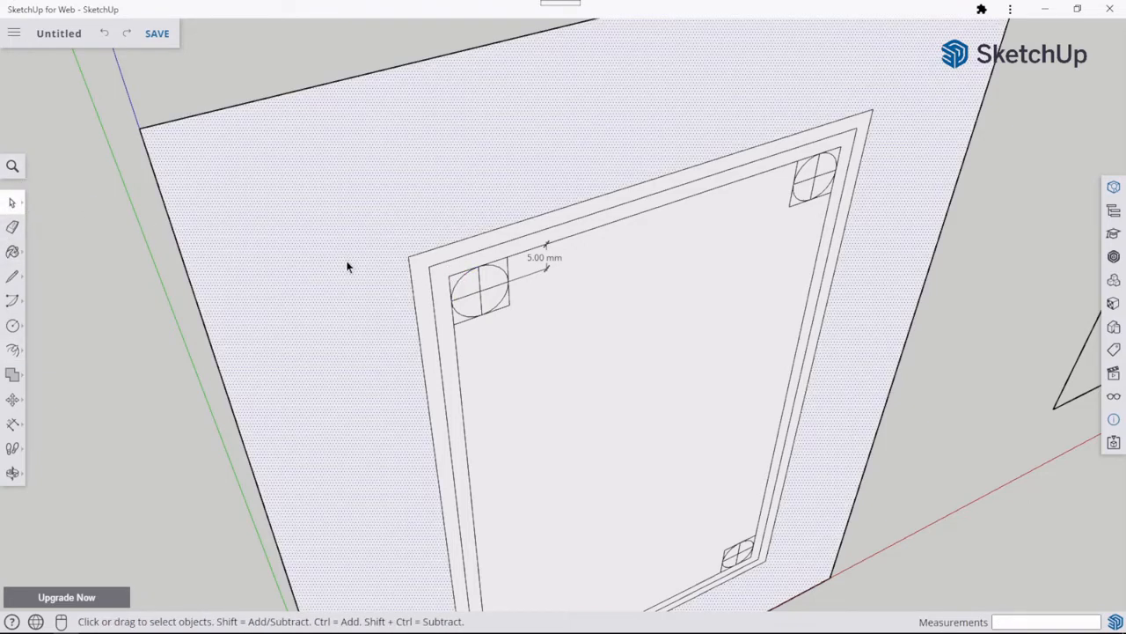
right_click(346, 260)
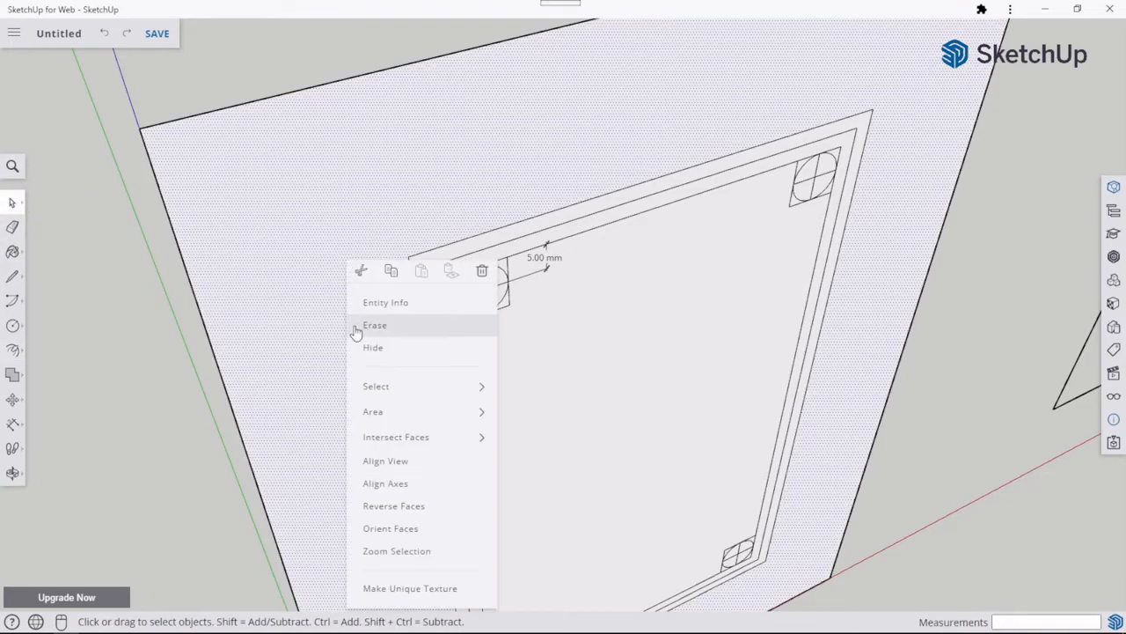
click(418, 467)
mouse_move(455, 112)
middle_down()
mouse_move(443, 173)
mouse_move(440, 432)
mouse_move(361, 349)
middle_up()
scroll(361, 349, up, 2)
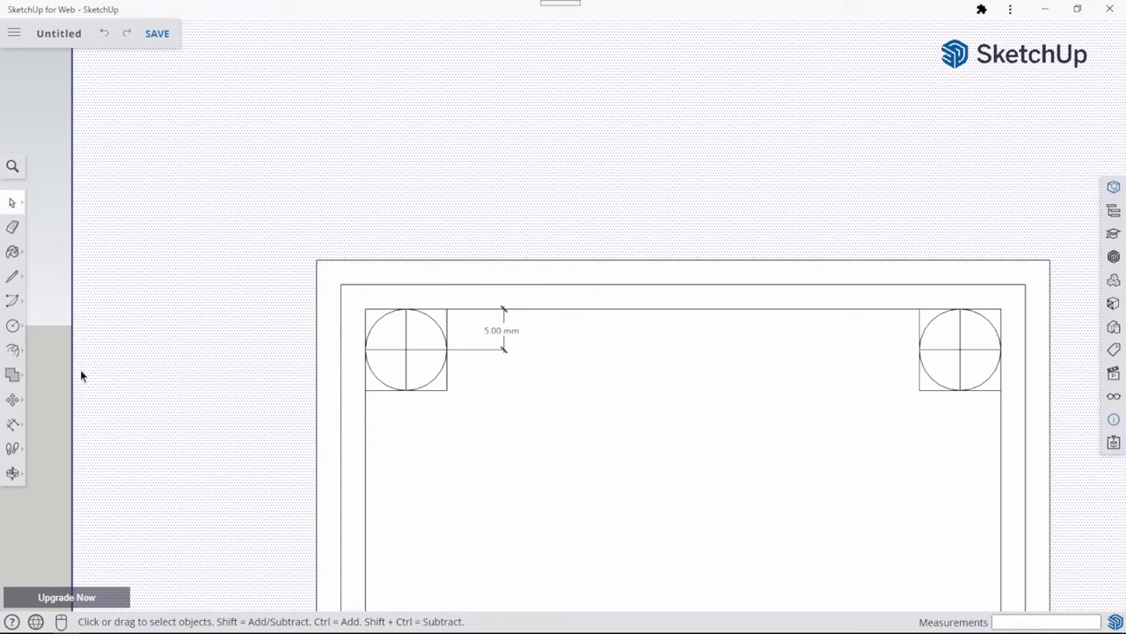
click(12, 349)
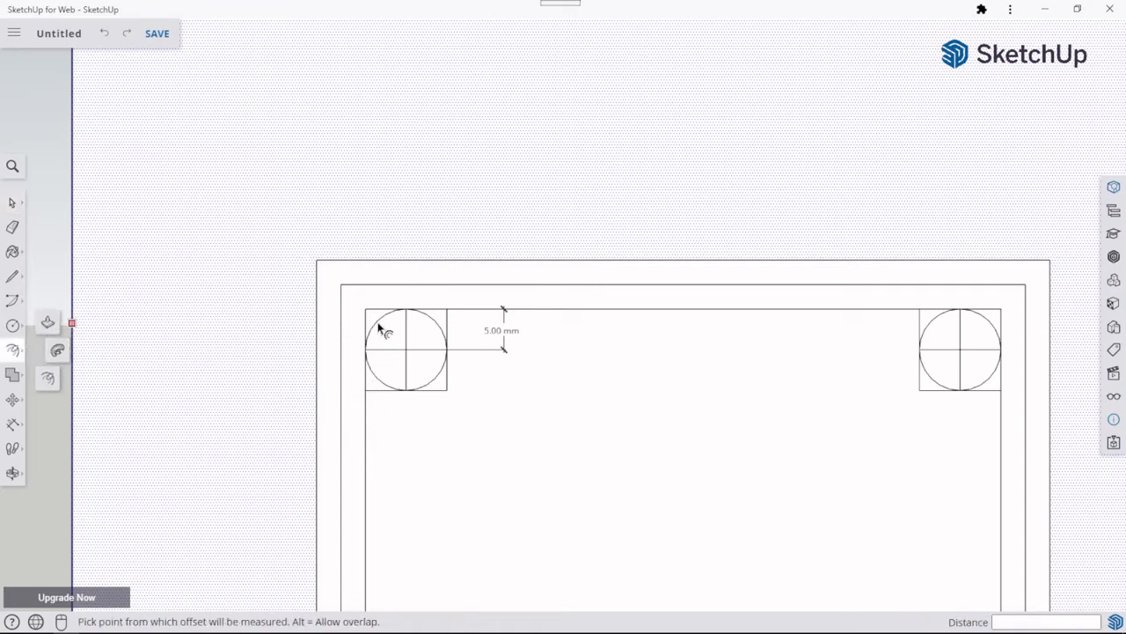
click(377, 322)
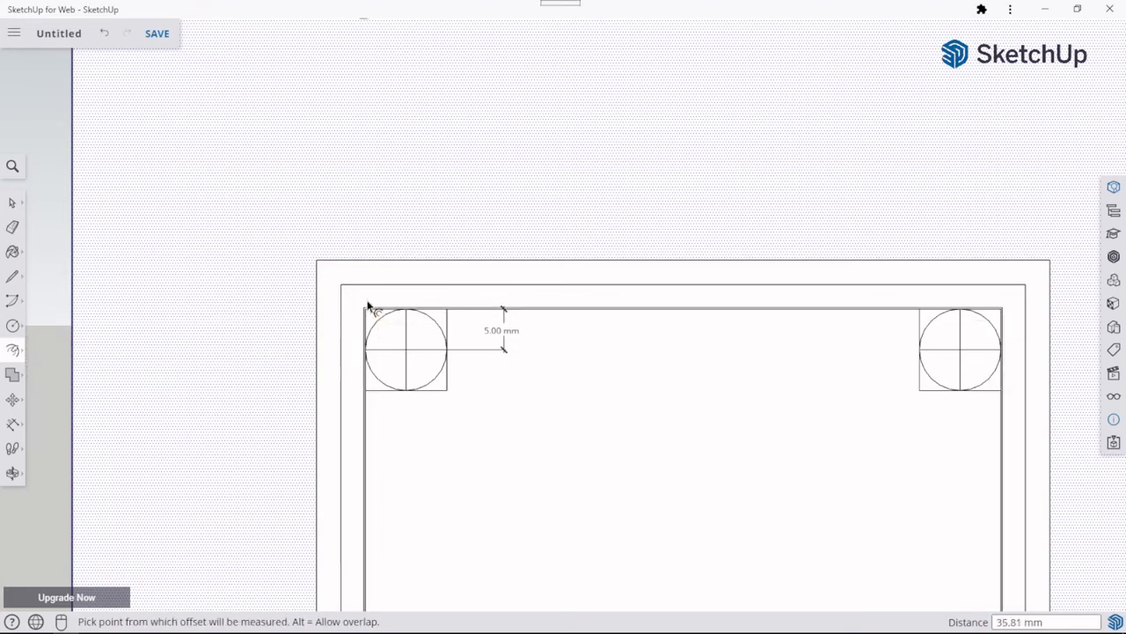
key(Escape)
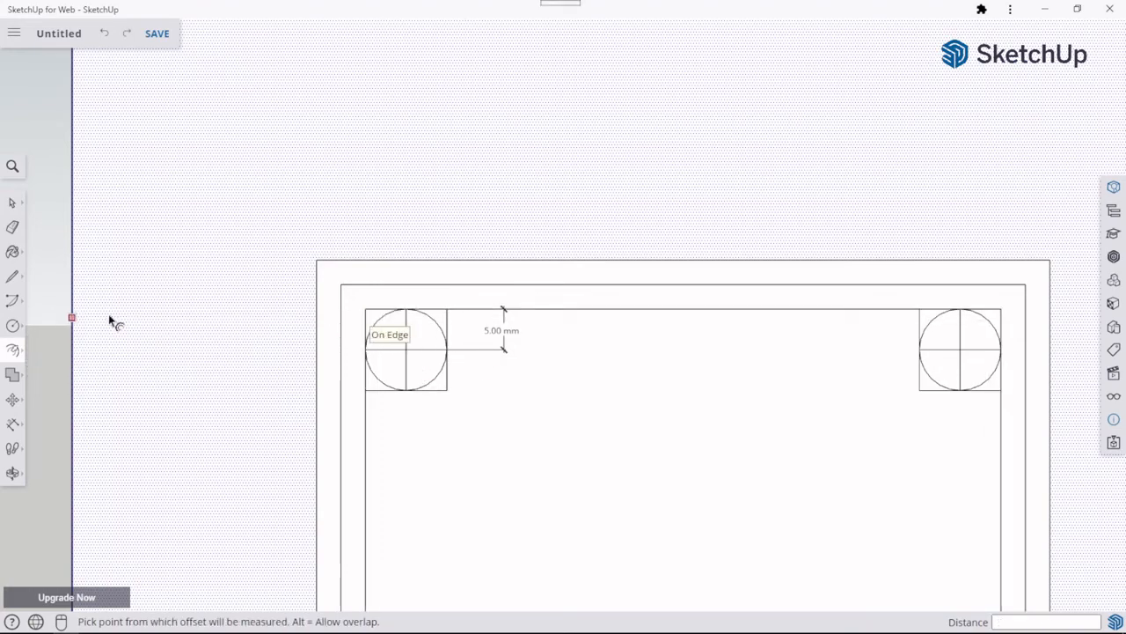
Offset the upper-left quarter of the corner circle outward by about 3 mm, up to the middle border line.
click(15, 203)
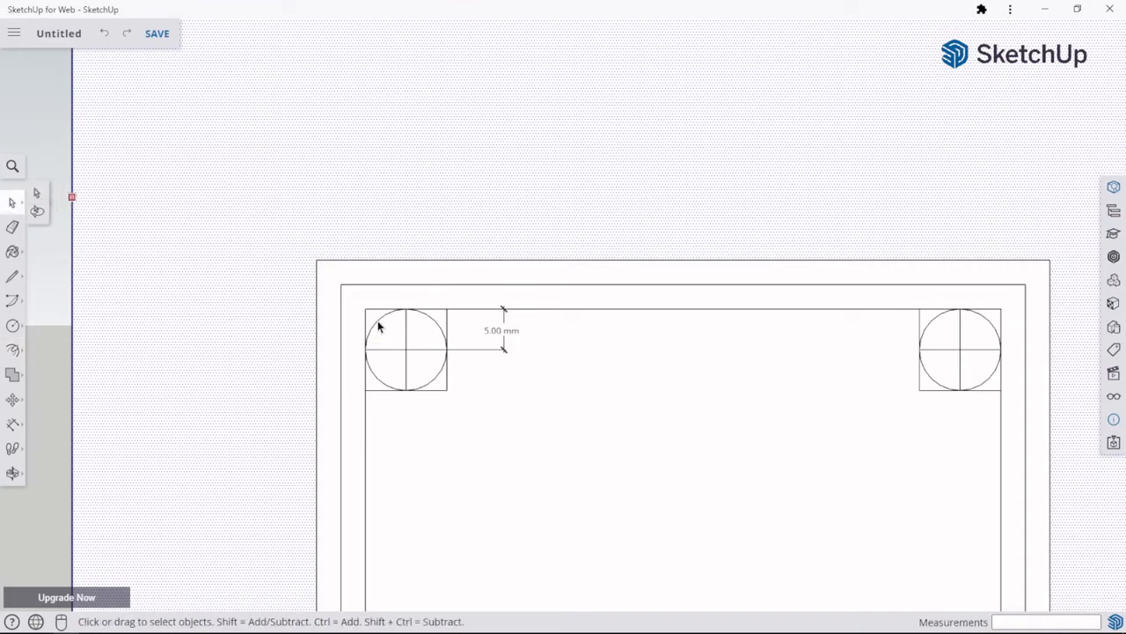
click(12, 349)
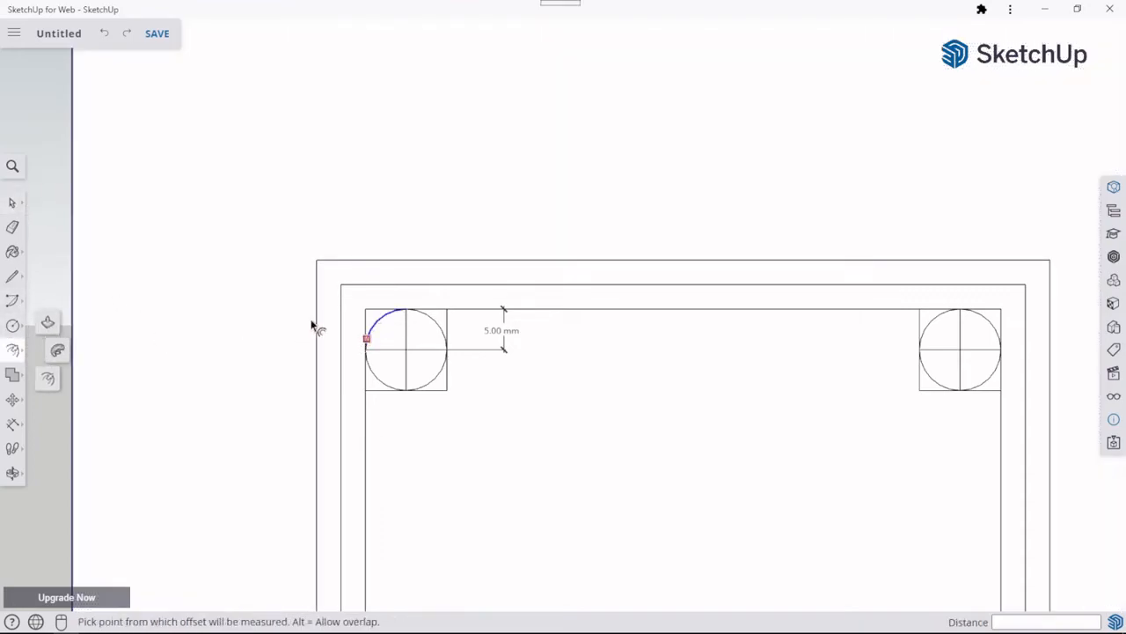
click(380, 322)
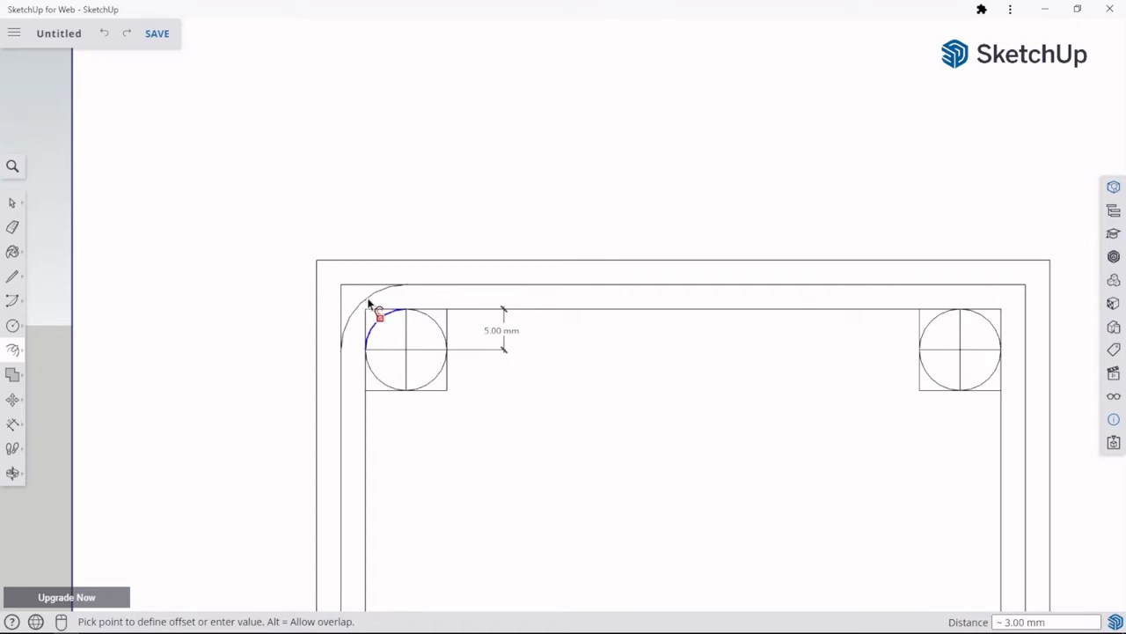
click(369, 301)
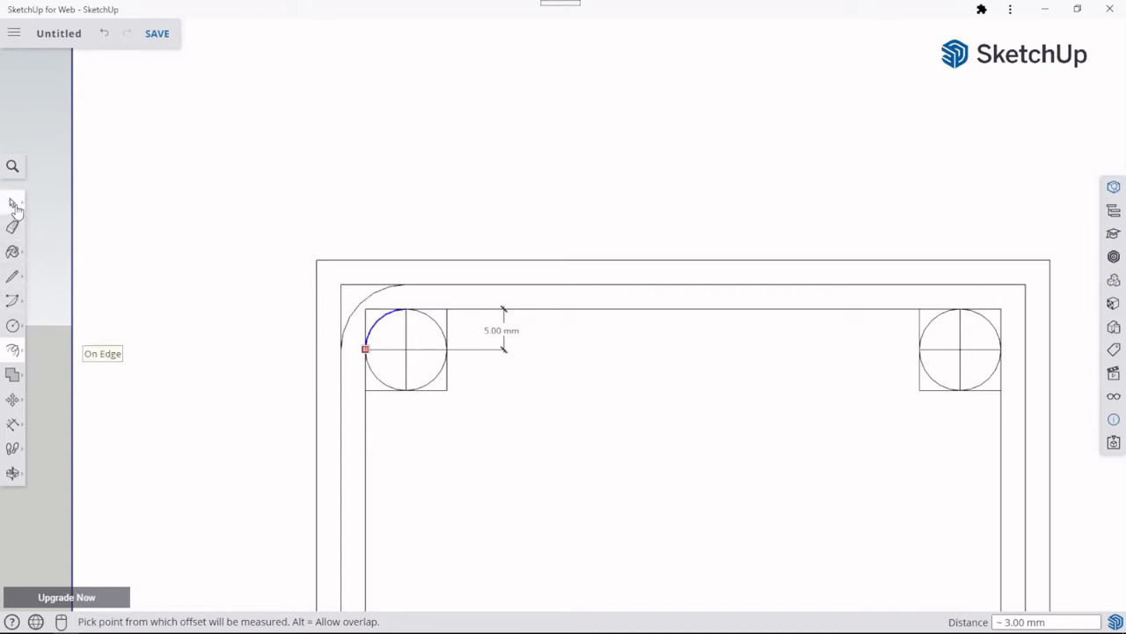
Dimension the offset arc's radius from the circle's centre to the arc's left end, placing the dimension below the circle.
click(13, 423)
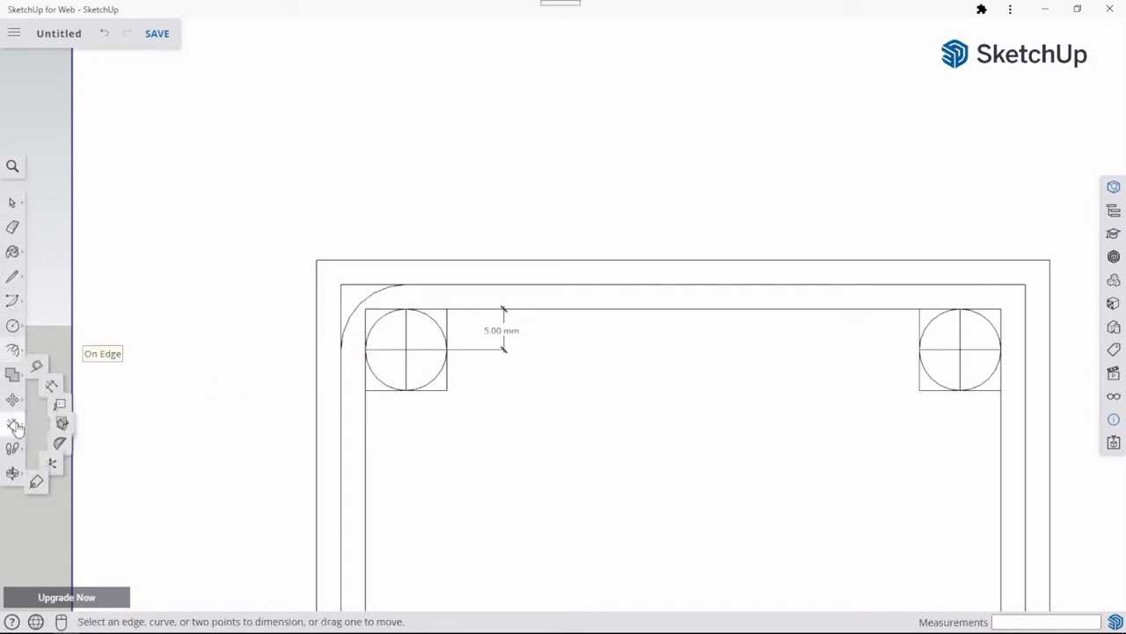
click(406, 350)
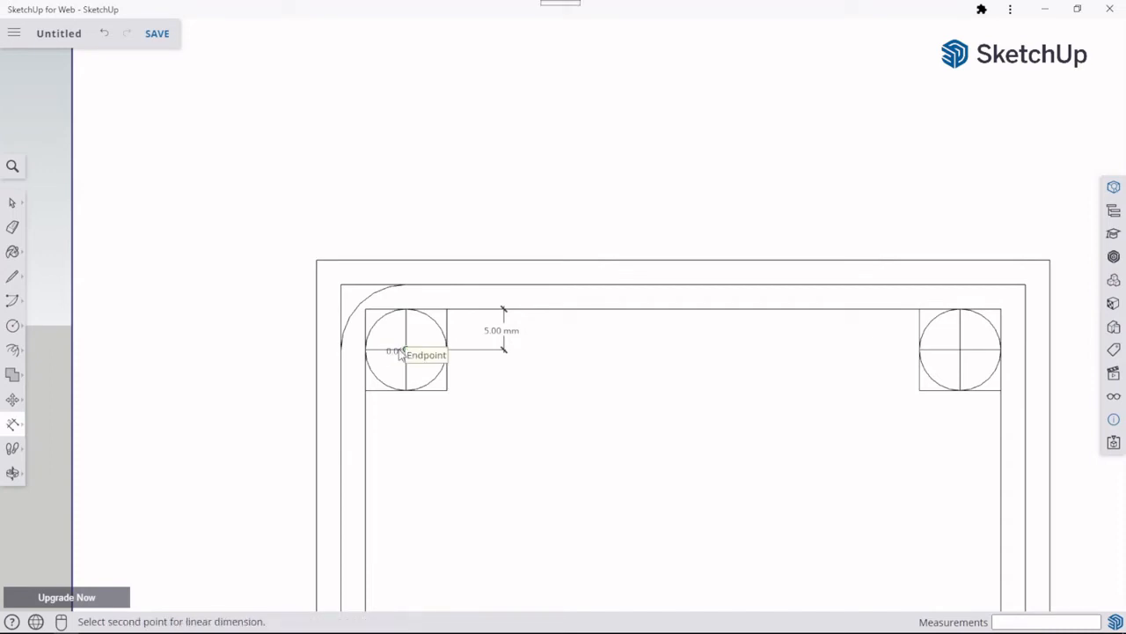
click(340, 349)
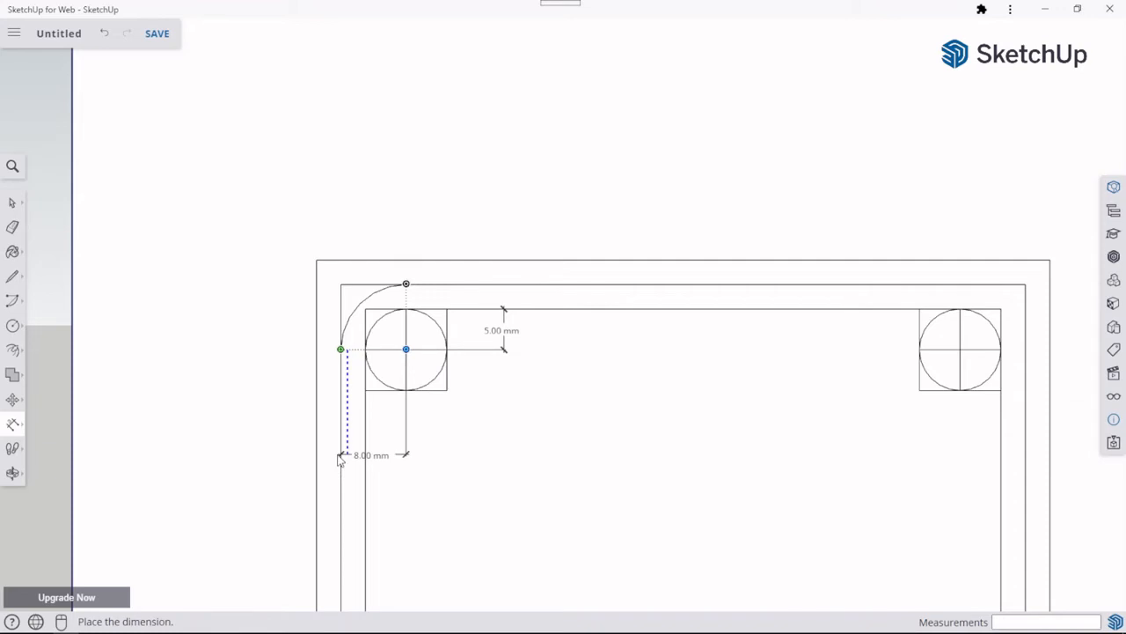
click(340, 447)
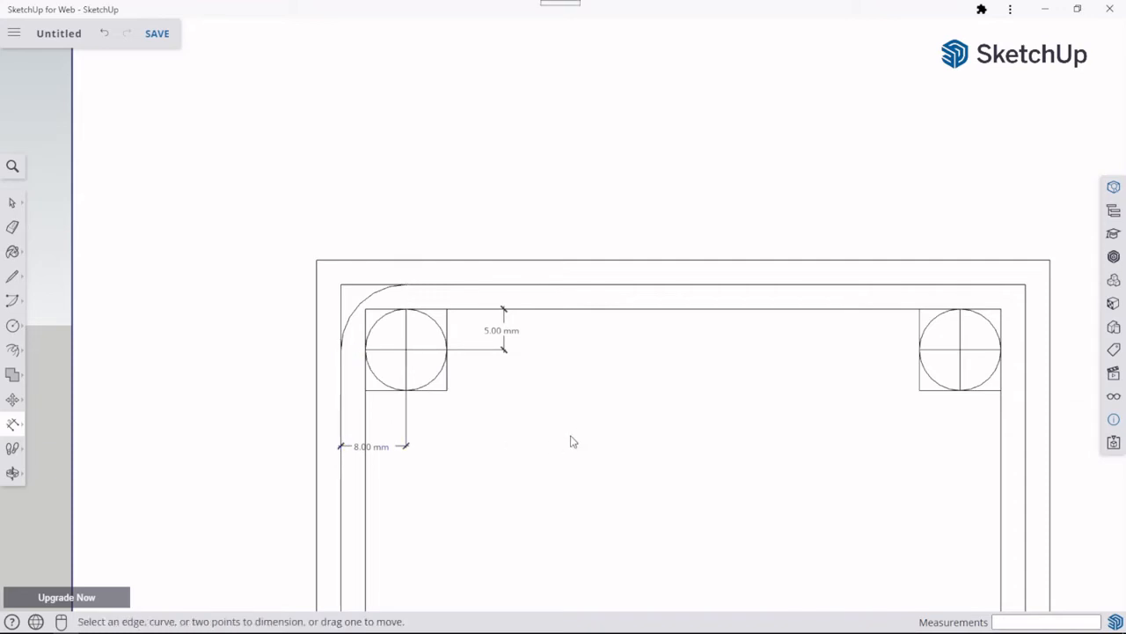
Draw two 8 mm lines from the farthest copy's lower-right corner, one up the right edge and one along the bottom edge.
scroll(585, 426, down, 2)
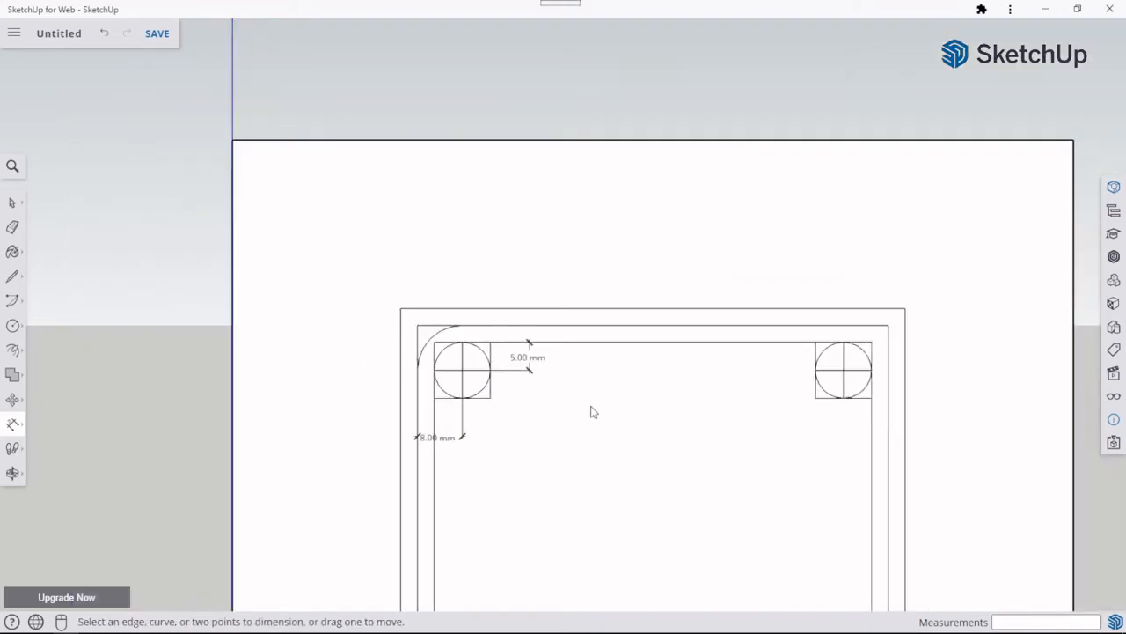
scroll(554, 404, down, 3)
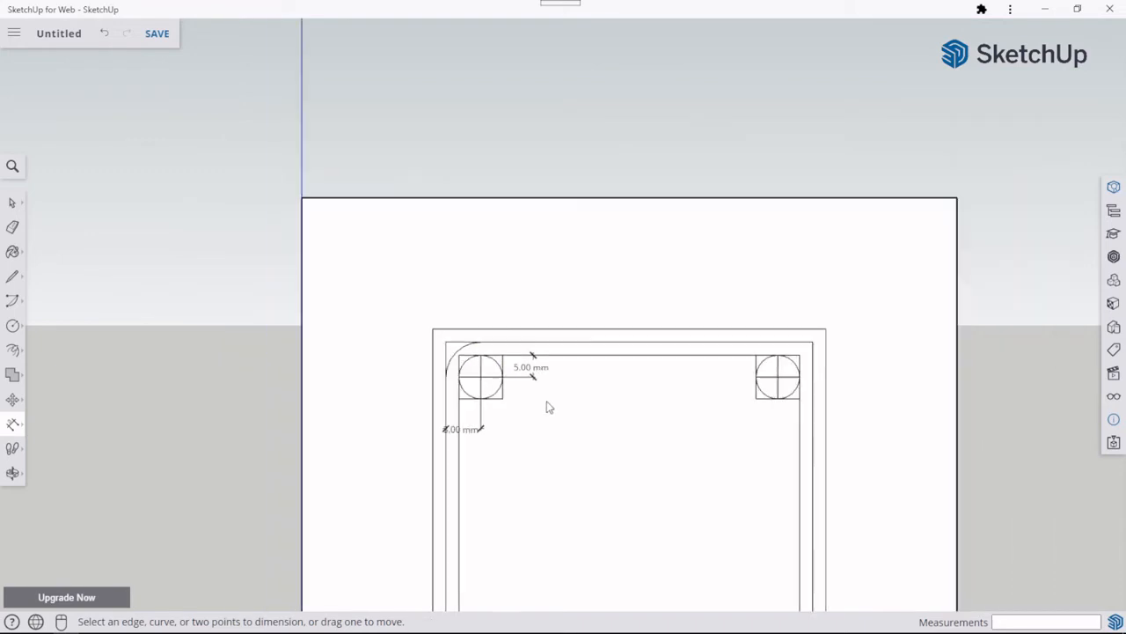
scroll(564, 417, down, 3)
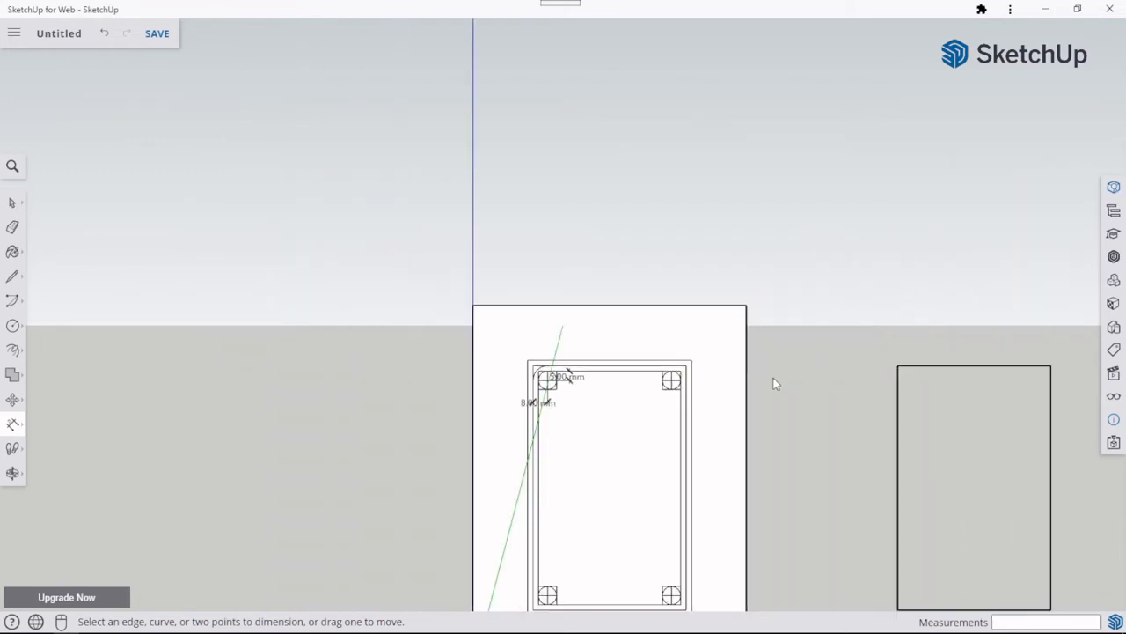
mouse_move(773, 377)
middle_down()
mouse_move(408, 314)
mouse_move(678, 355)
mouse_move(820, 446)
mouse_move(879, 287)
mouse_move(701, 347)
mouse_move(577, 320)
mouse_move(581, 352)
mouse_move(571, 317)
mouse_move(384, 258)
middle_up()
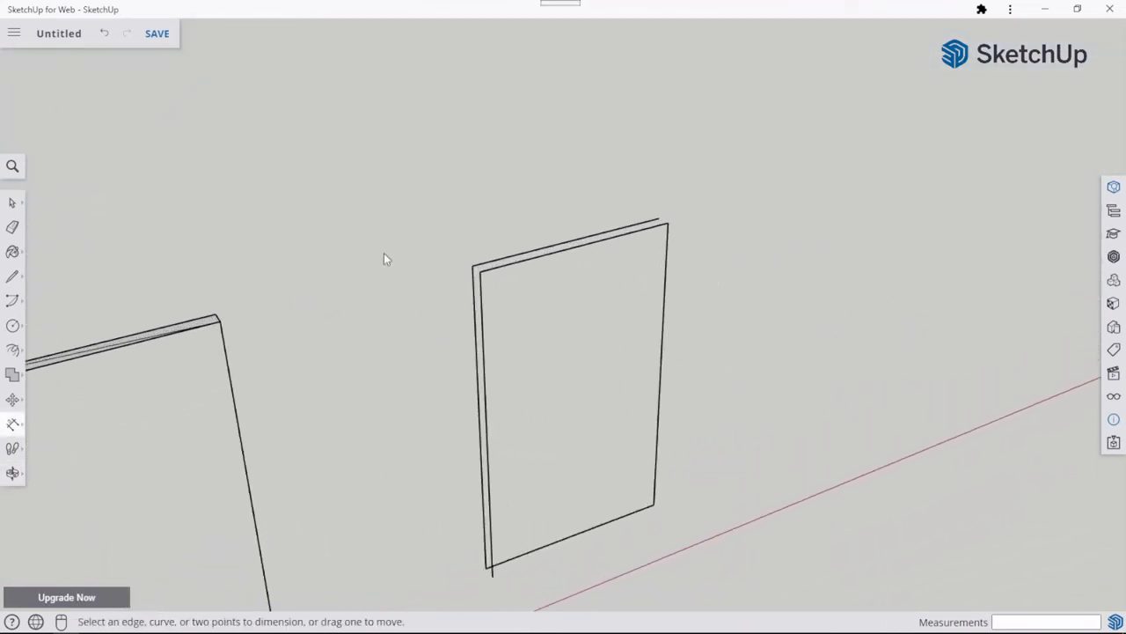
click(12, 277)
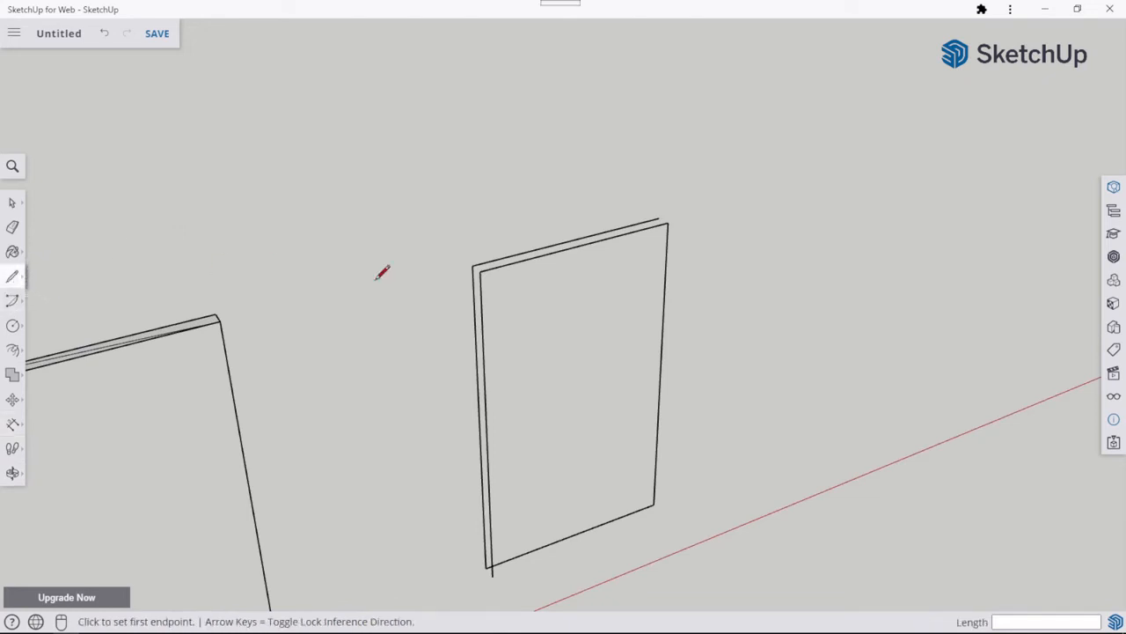
scroll(655, 503, up, 5)
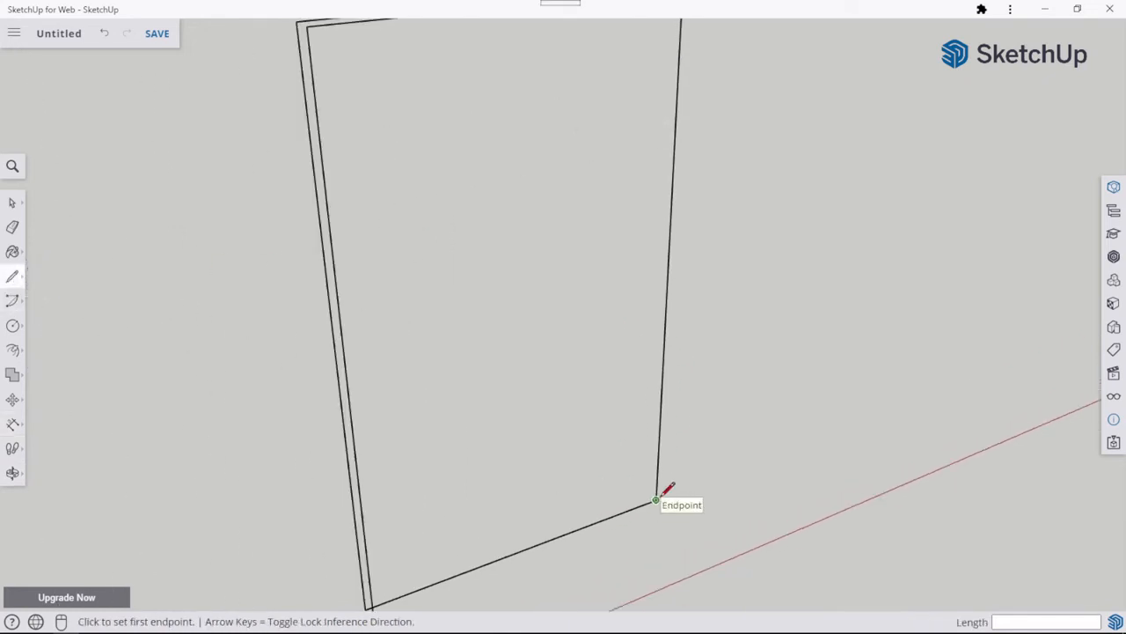
middle_drag(667, 492, 613, 439)
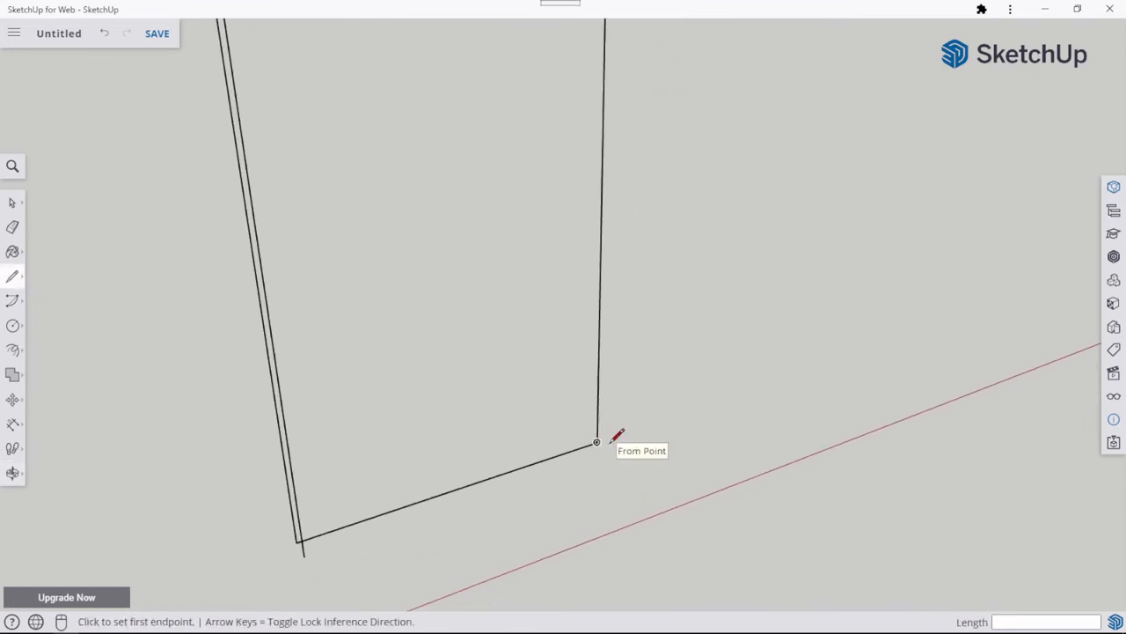
click(597, 440)
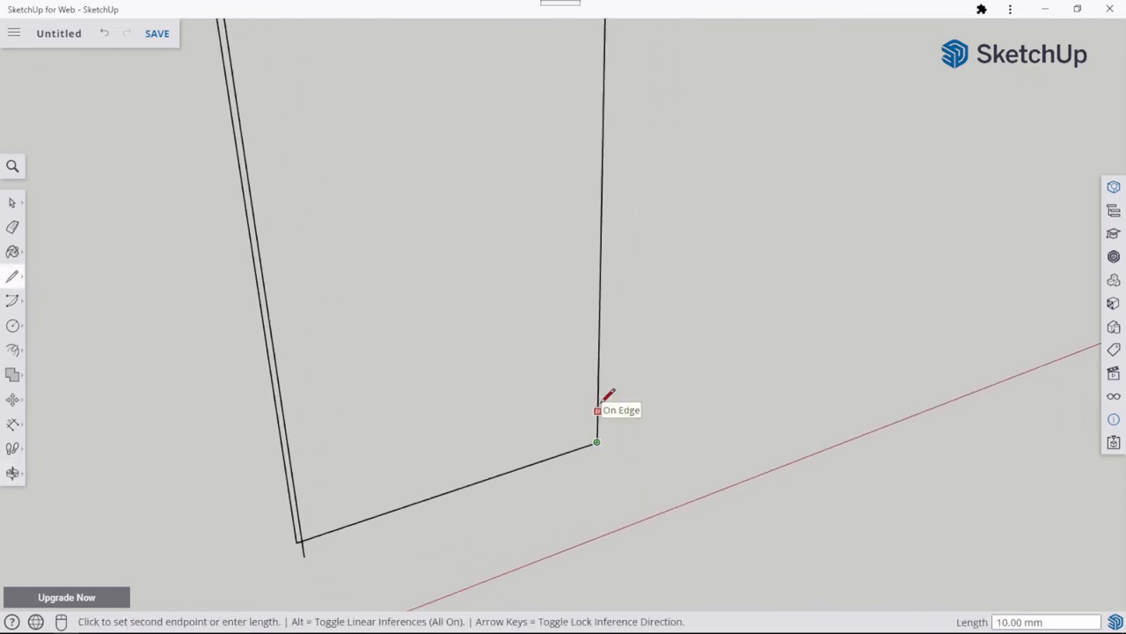
text(8)
key(Return)
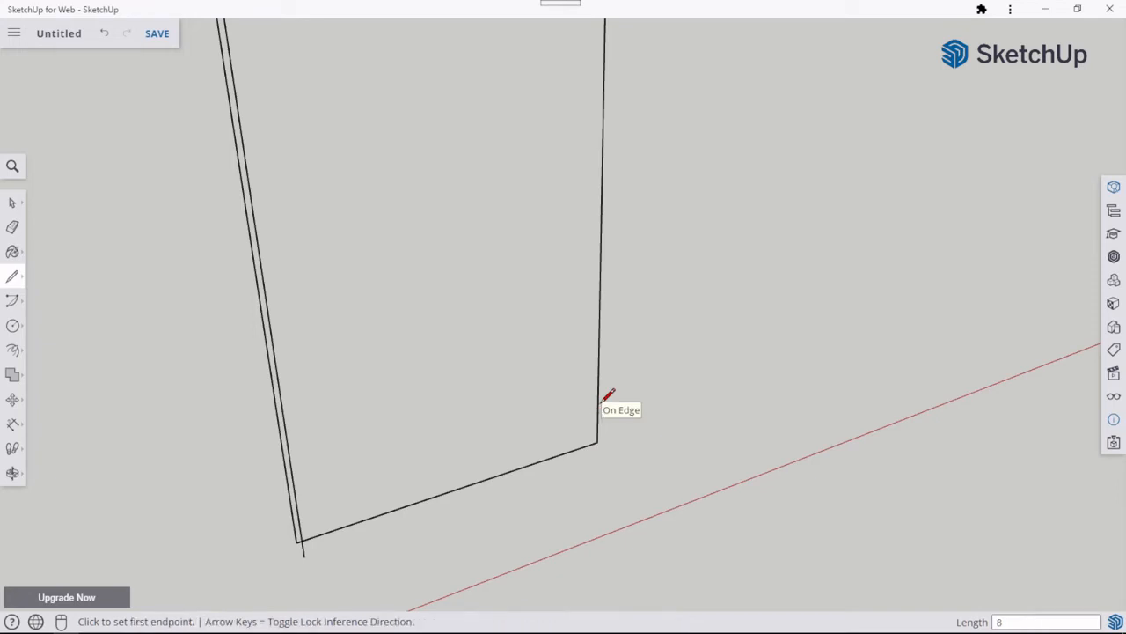
click(596, 442)
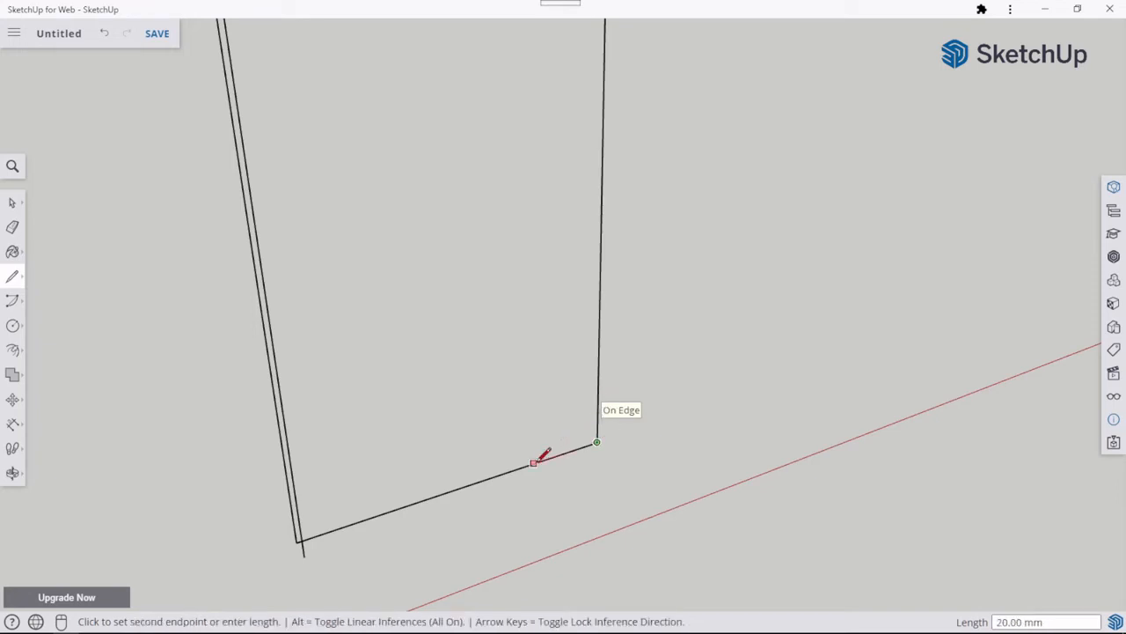
text(8)
key(Return)
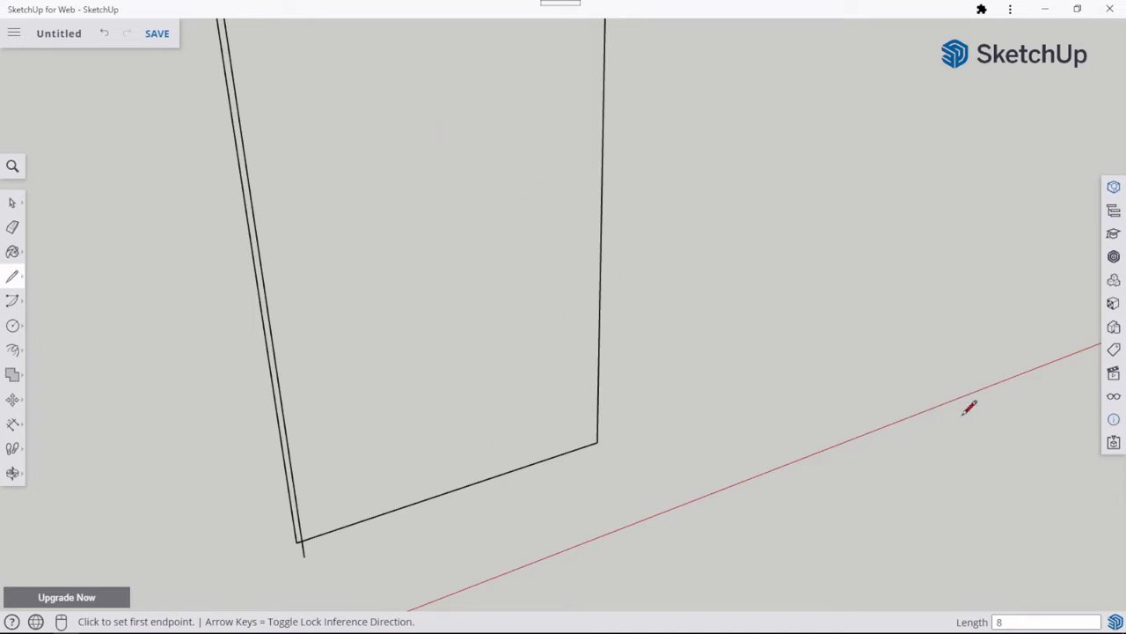
Set the model's length snapping interval to 8 mm and close the model settings.
click(1113, 421)
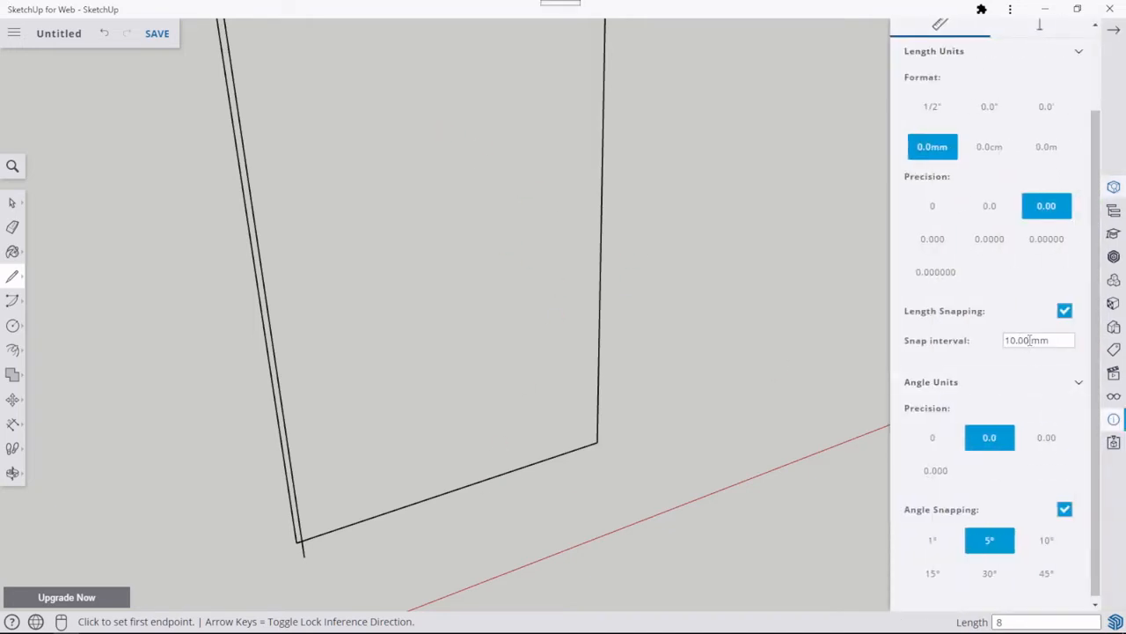
drag(1030, 340, 989, 341)
text(8)
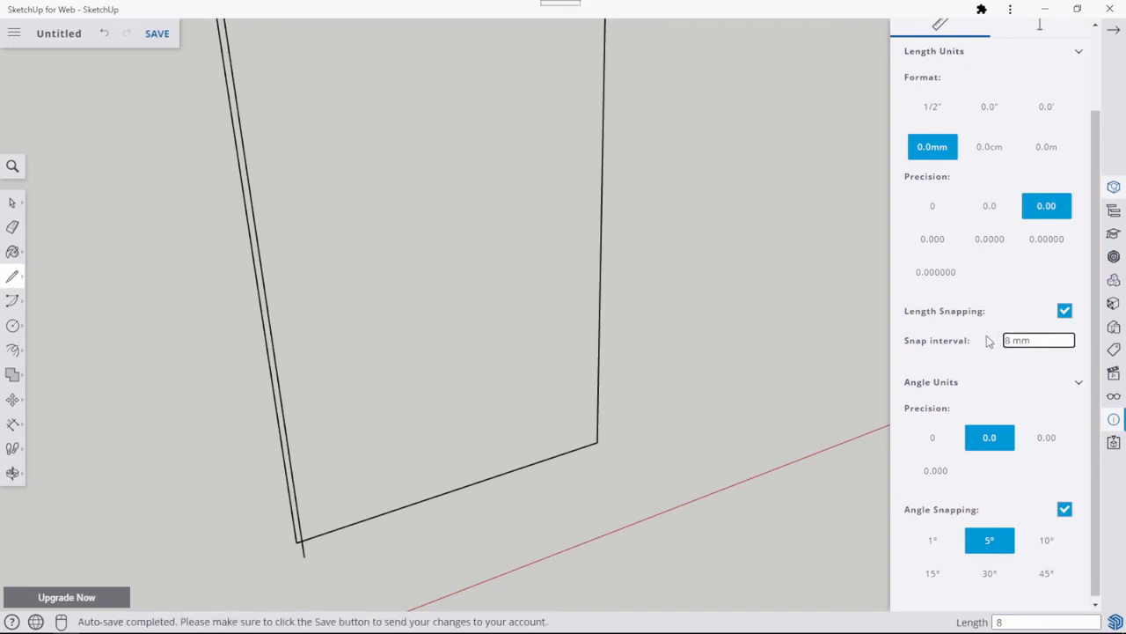
key(Return)
click(1114, 29)
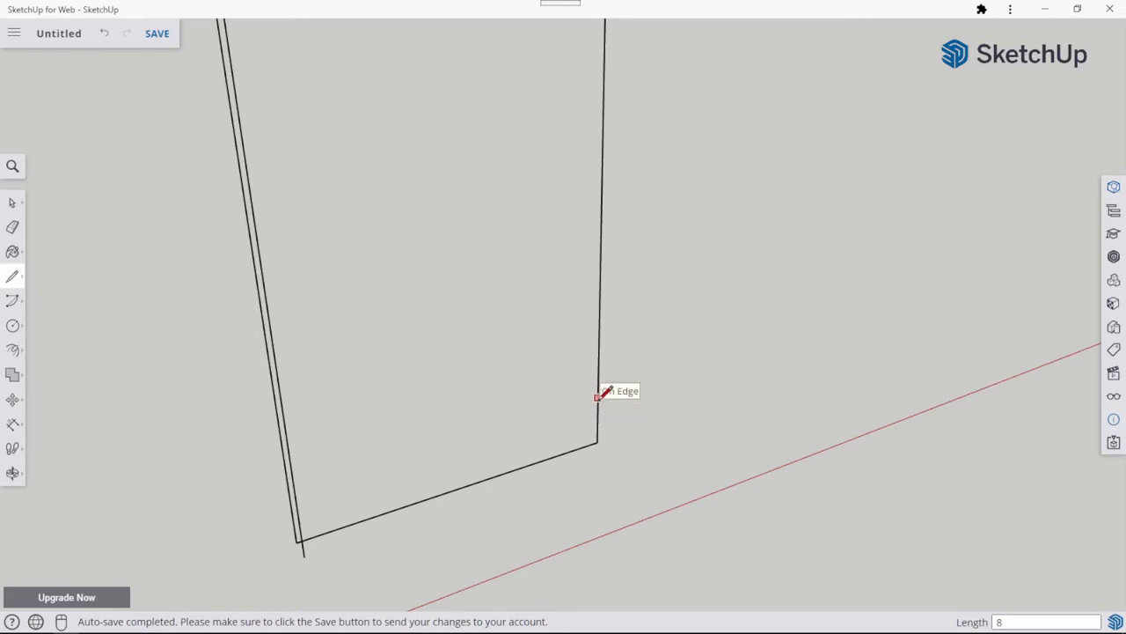
Draw a diagonal line across the outline's lower-right corner, connecting the ends of the two 8 mm lines.
click(598, 416)
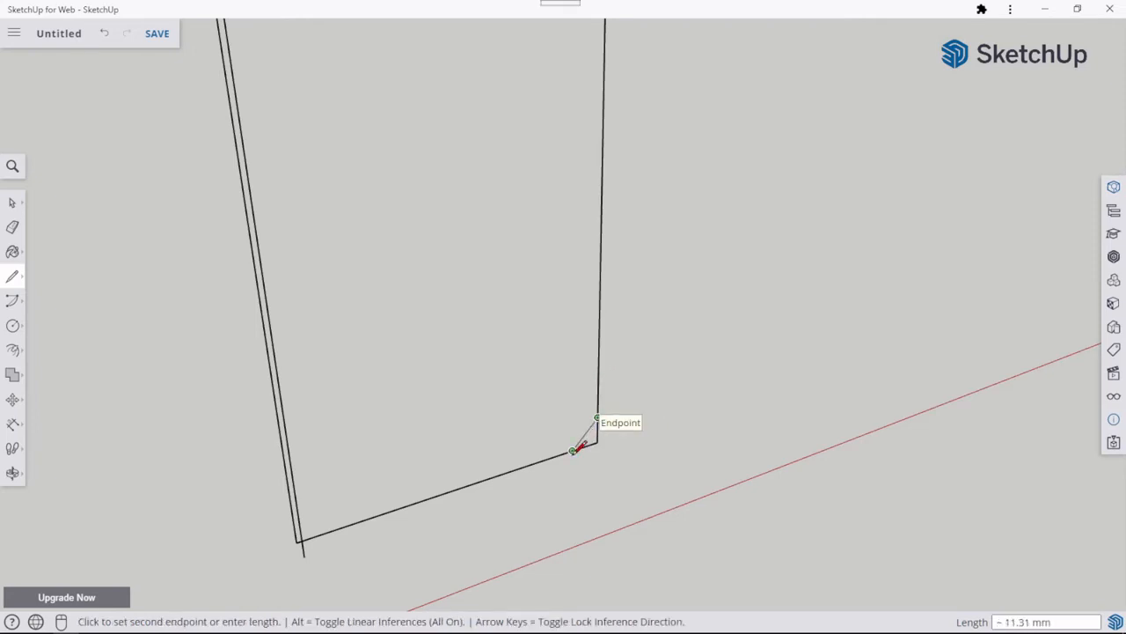
click(573, 451)
scroll(413, 327, down, 1)
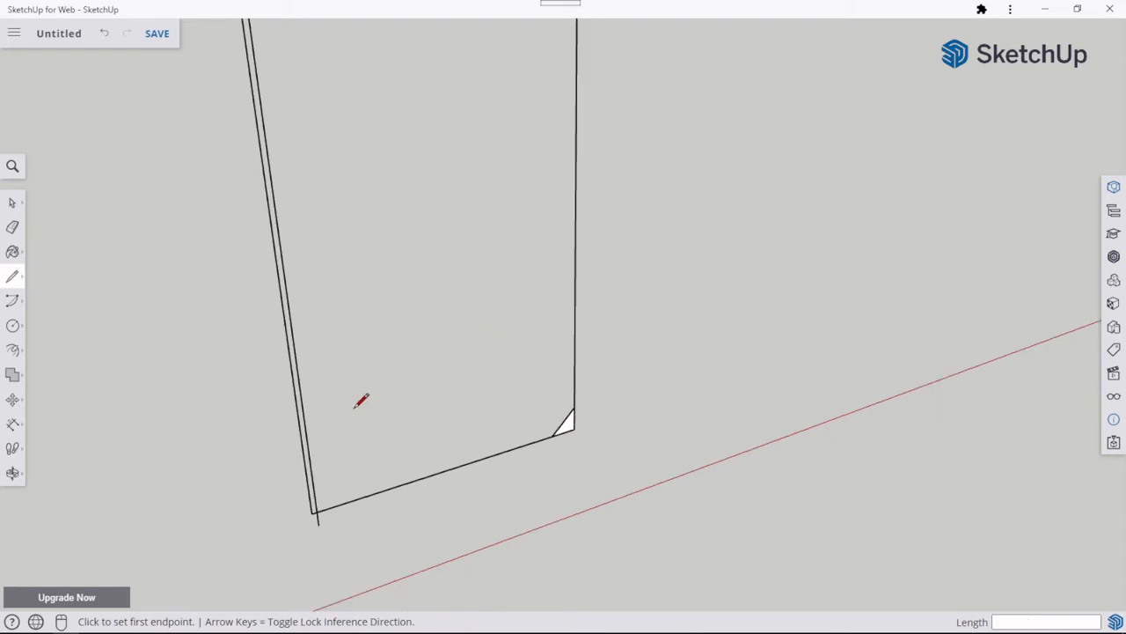
Draw 8 mm lines along the bottom and left edges from the outline's lower-left corner and join their ends with a diagonal.
scroll(315, 515, up, 5)
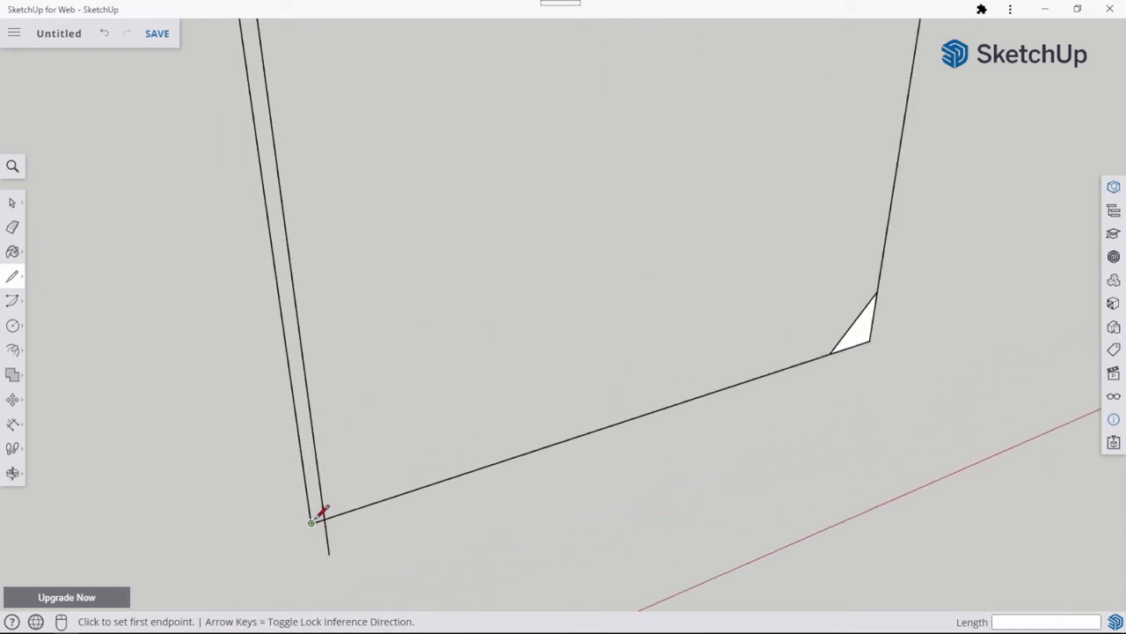
click(312, 521)
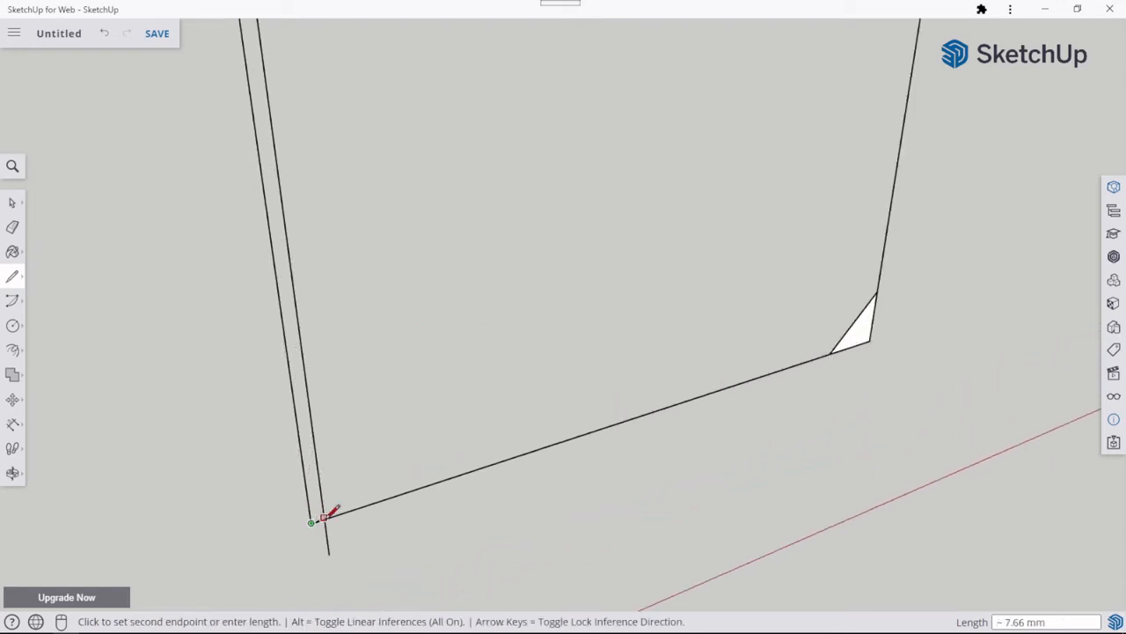
click(380, 500)
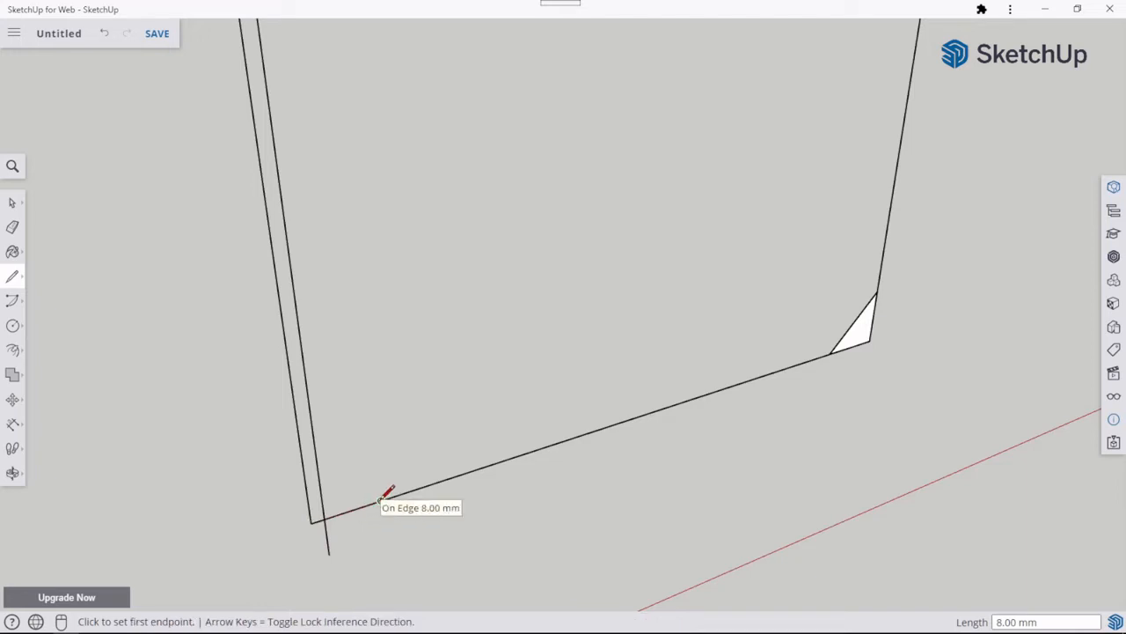
click(312, 521)
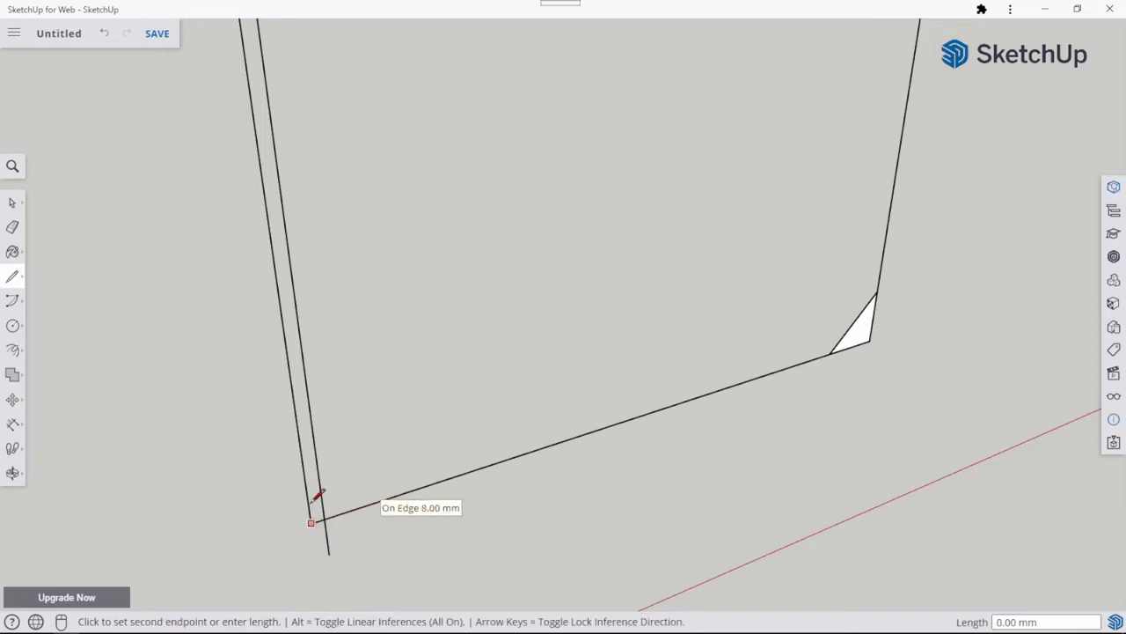
click(303, 459)
click(304, 460)
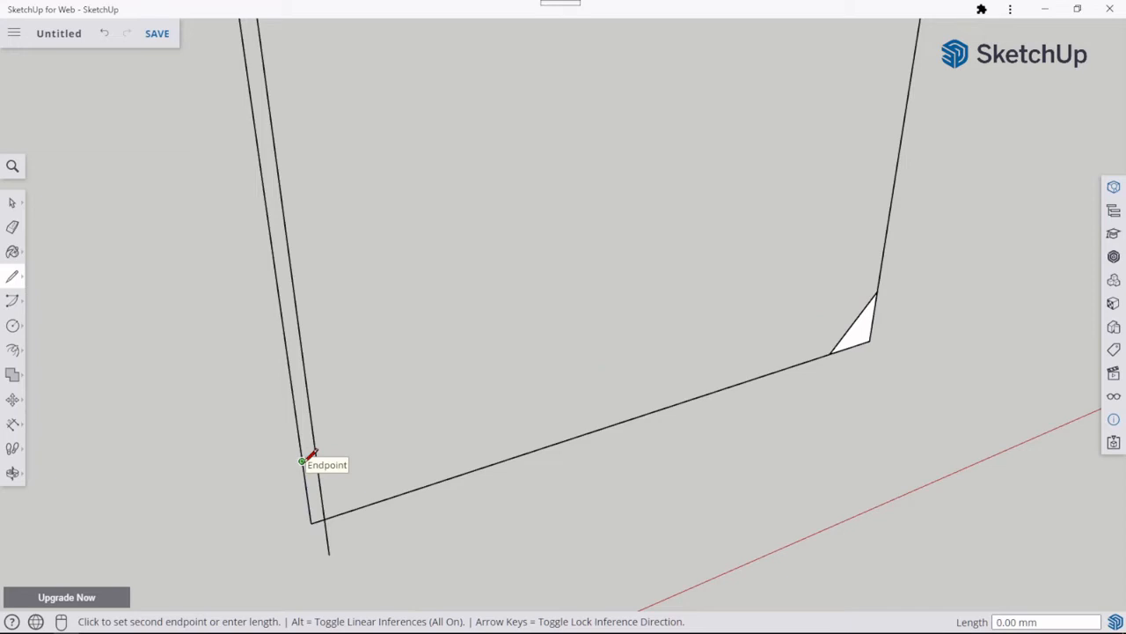
click(380, 500)
scroll(484, 349, down, 6)
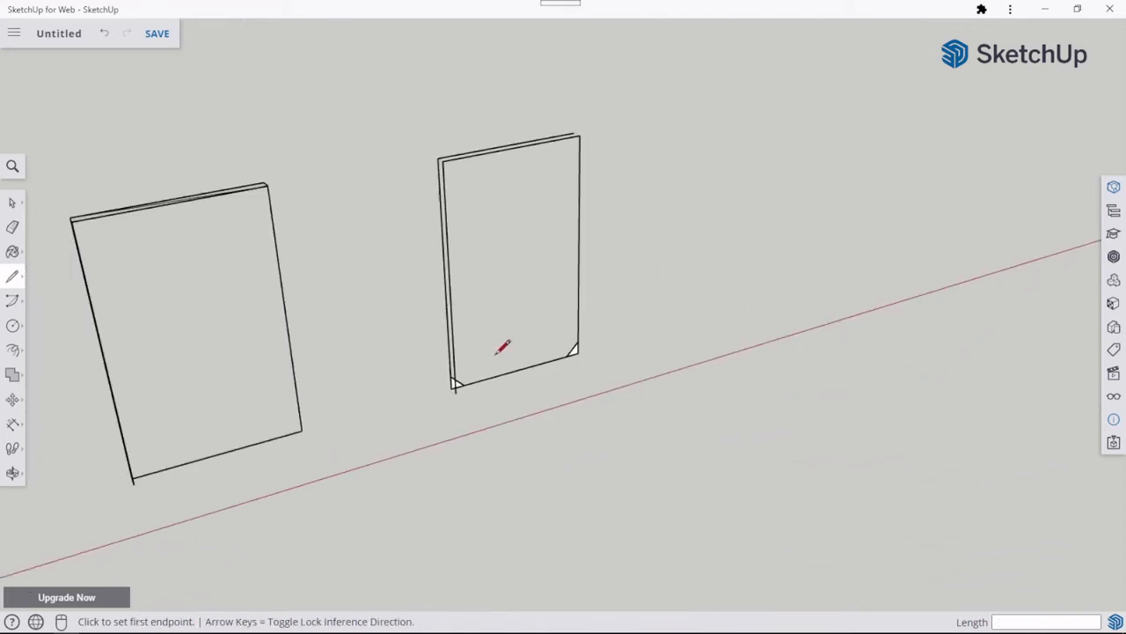
Draw 8 mm lines along the right and top edges from the front outline's upper-right corner and join their ends diagonally.
mouse_move(503, 345)
middle_down()
mouse_move(485, 388)
mouse_move(498, 466)
middle_up()
scroll(570, 273, up, 8)
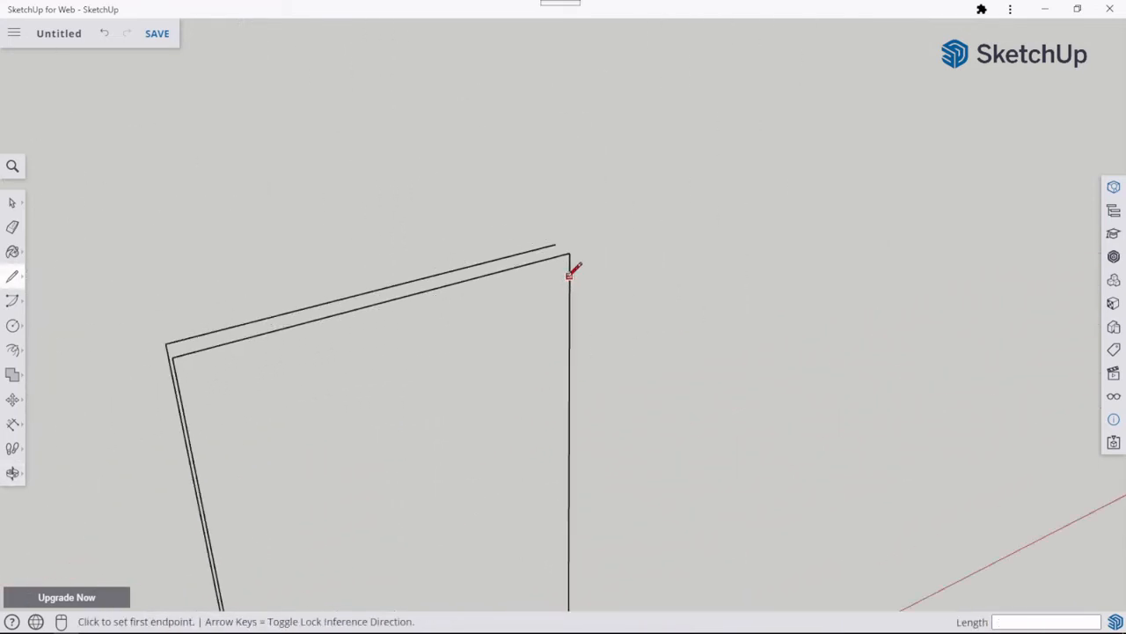
click(570, 253)
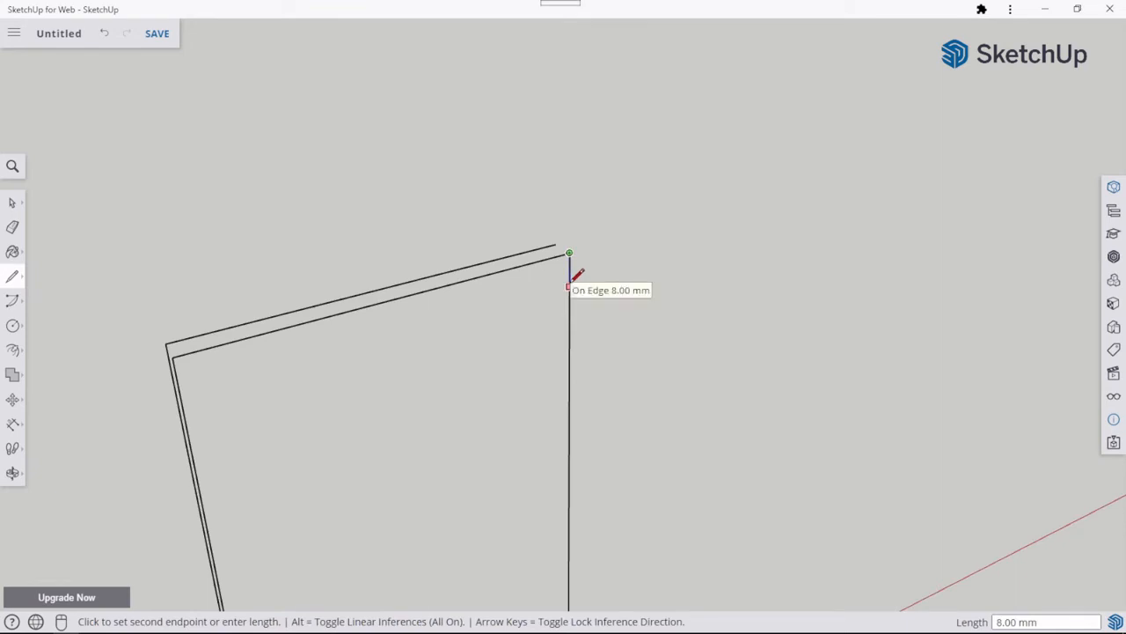
click(570, 285)
click(569, 268)
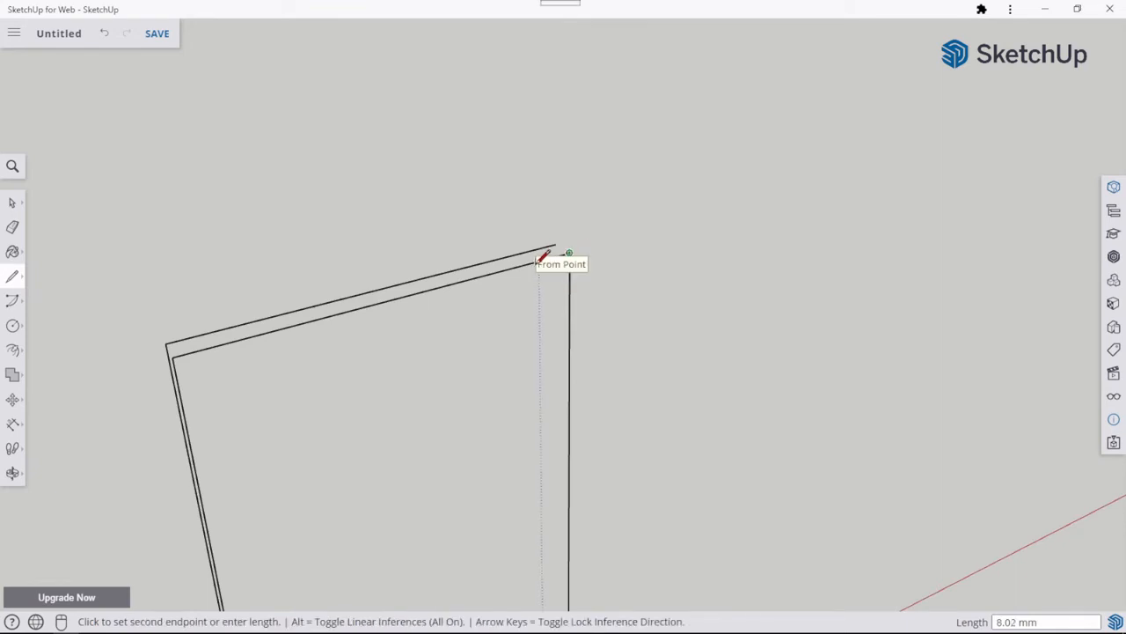
click(546, 272)
click(570, 283)
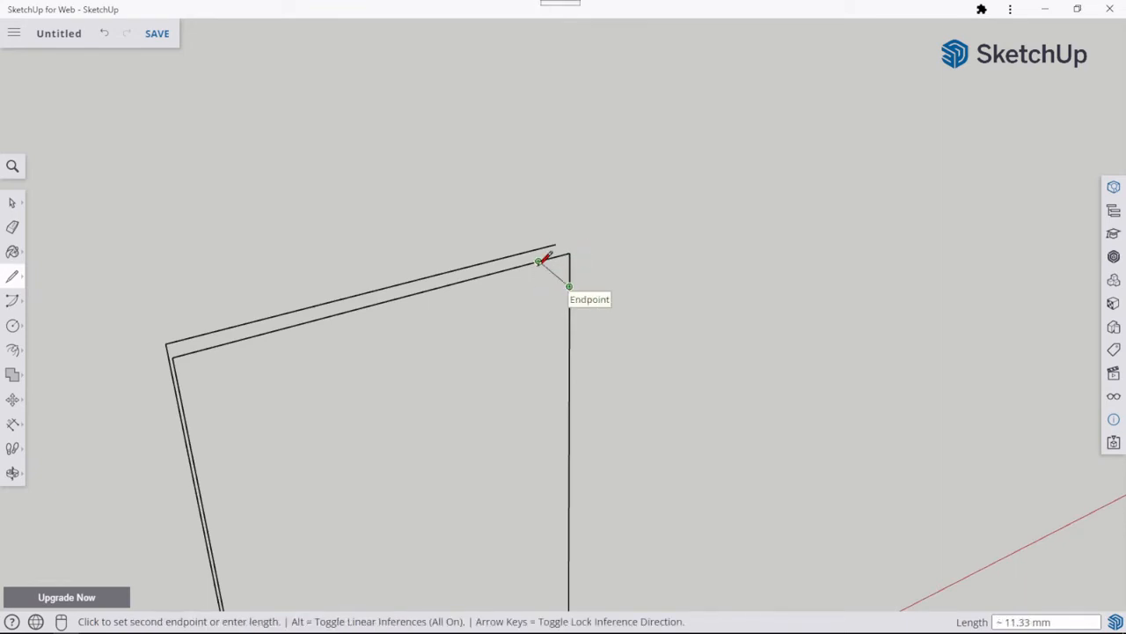
click(539, 262)
Draw 8 mm lines along the top and left edges from the front outline's upper-left corner and connect their ends diagonally.
click(173, 356)
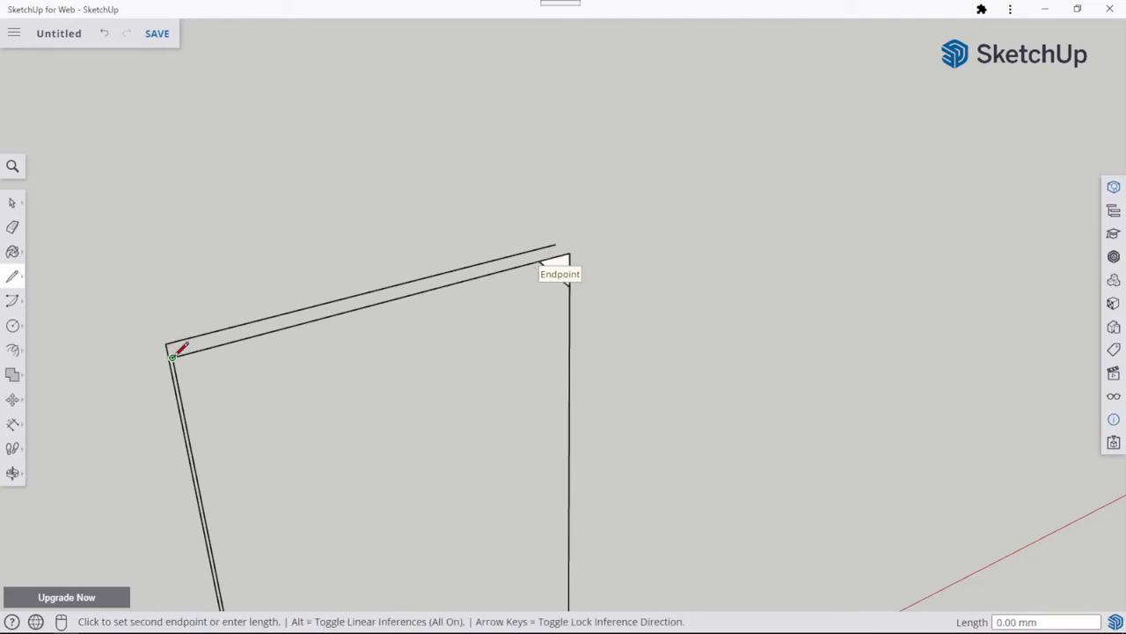
click(219, 343)
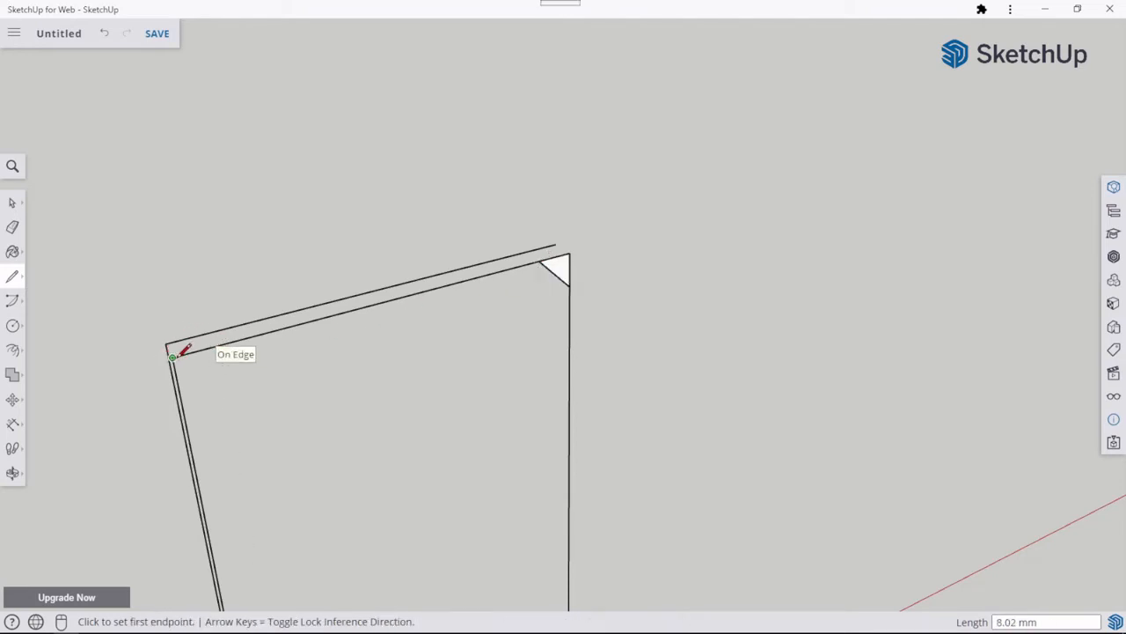
click(172, 356)
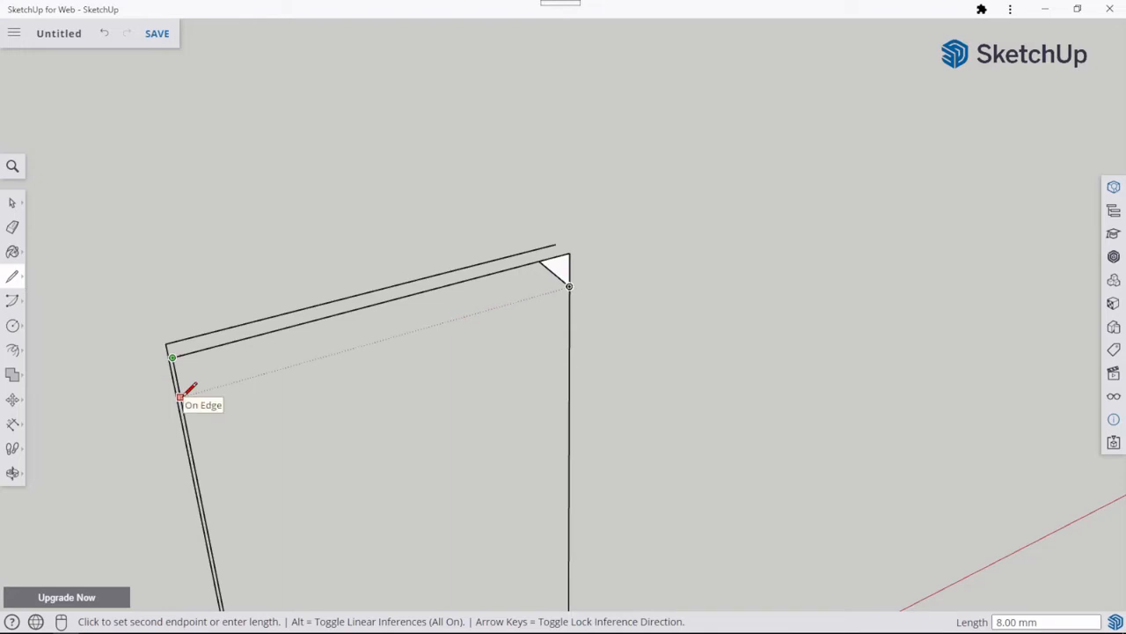
click(180, 397)
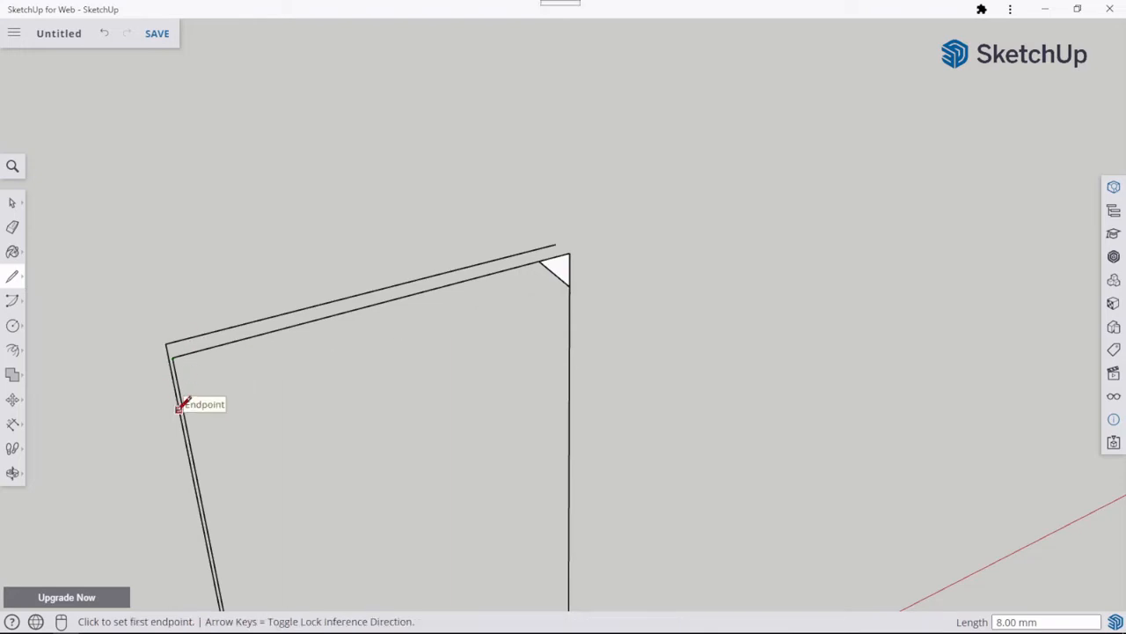
click(181, 396)
click(218, 347)
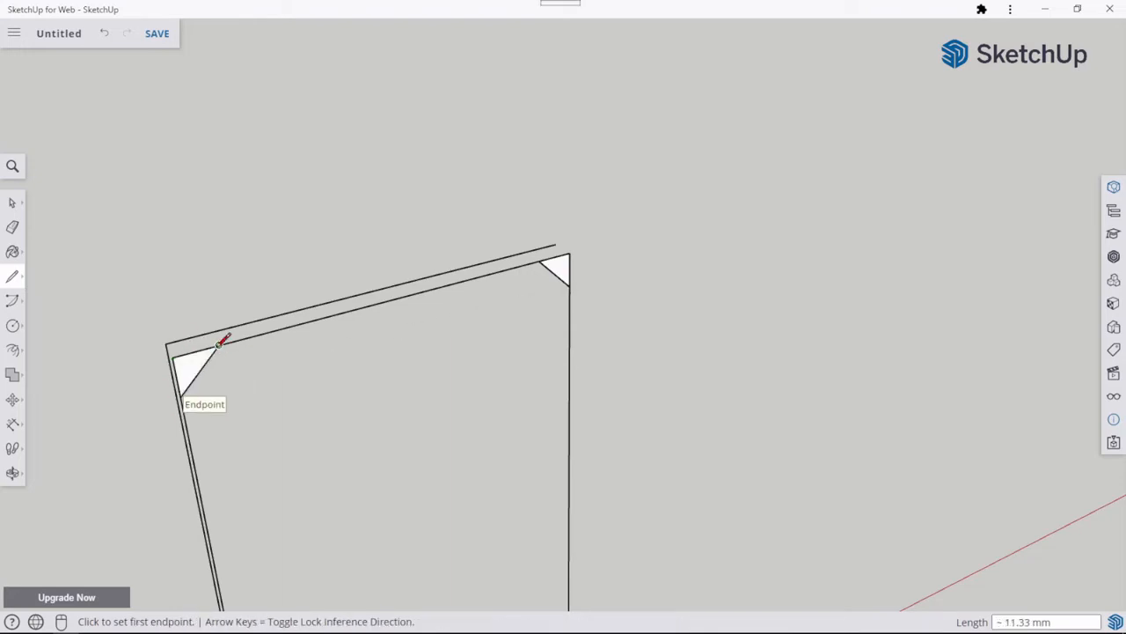
Draw 8 mm lines along the top and left edges from the rear outline's upper-left corner and close the triangle diagonally.
click(166, 343)
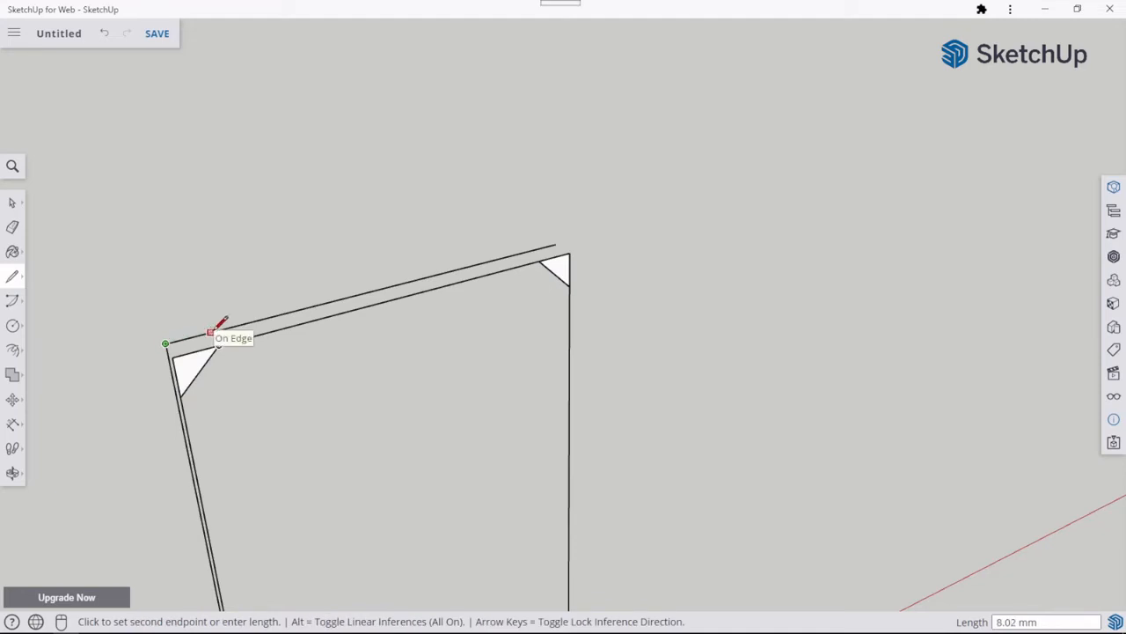
click(212, 331)
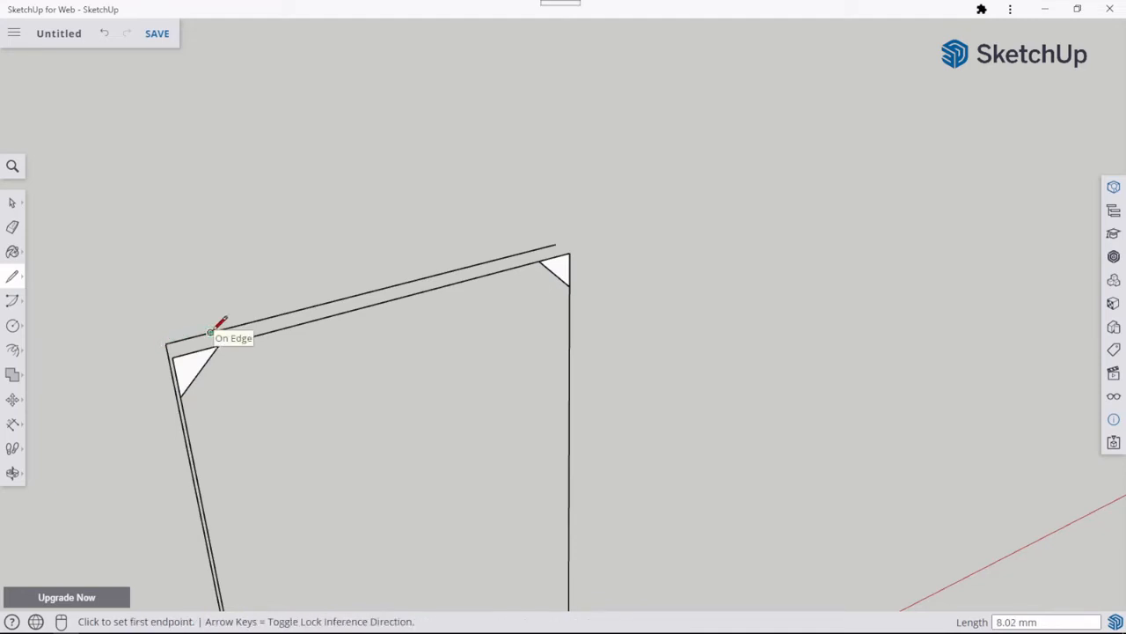
click(165, 343)
middle_drag(176, 378, 272, 390)
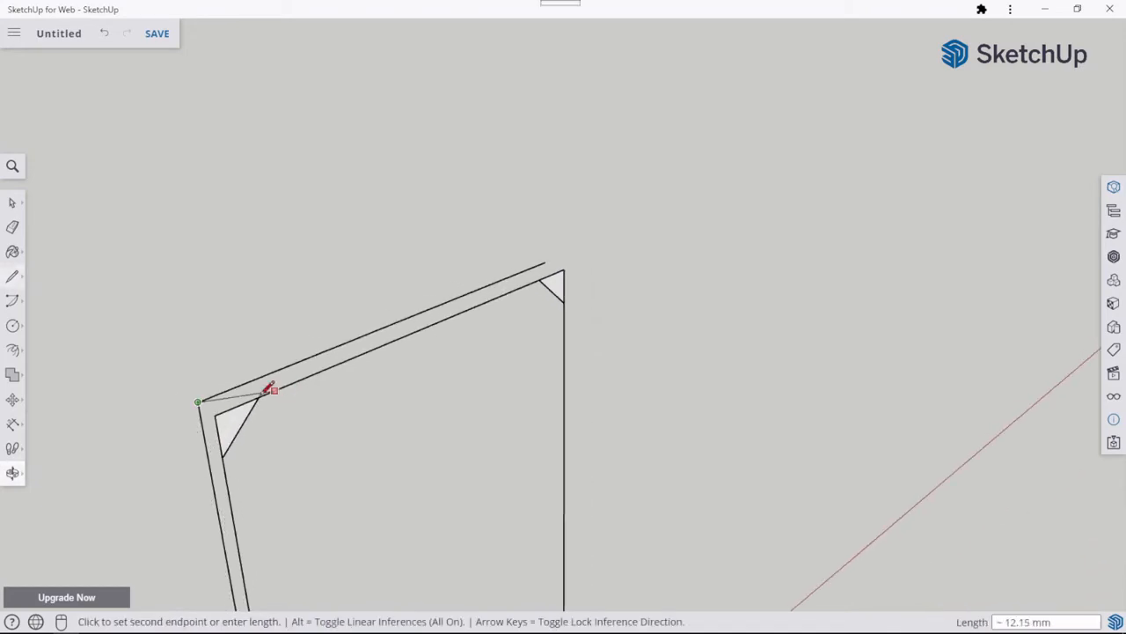
click(206, 443)
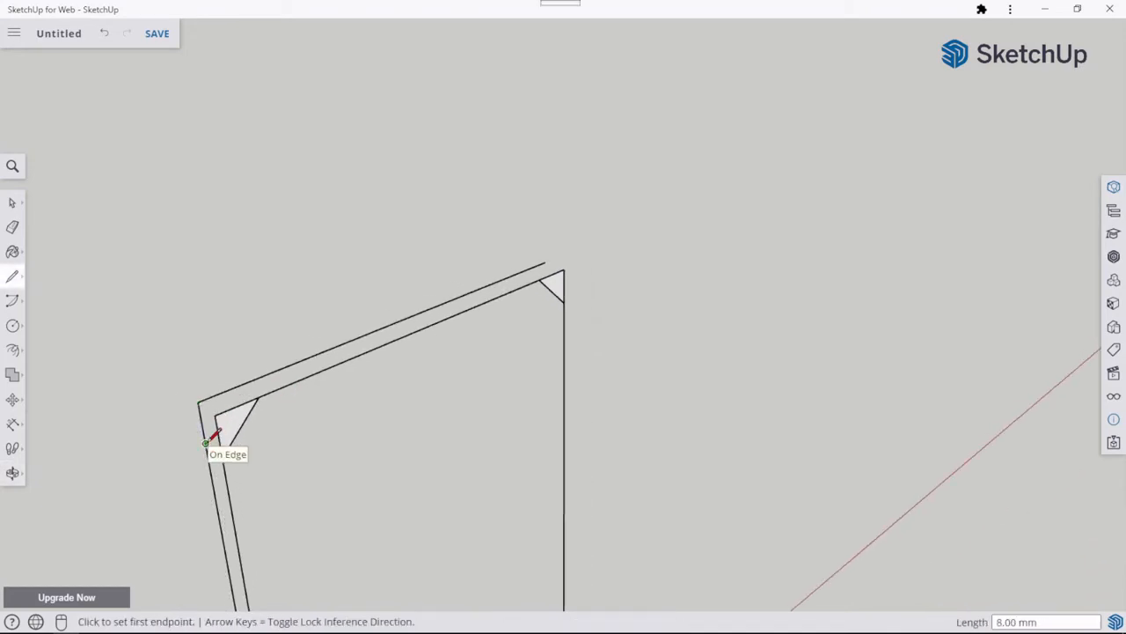
click(206, 443)
click(241, 385)
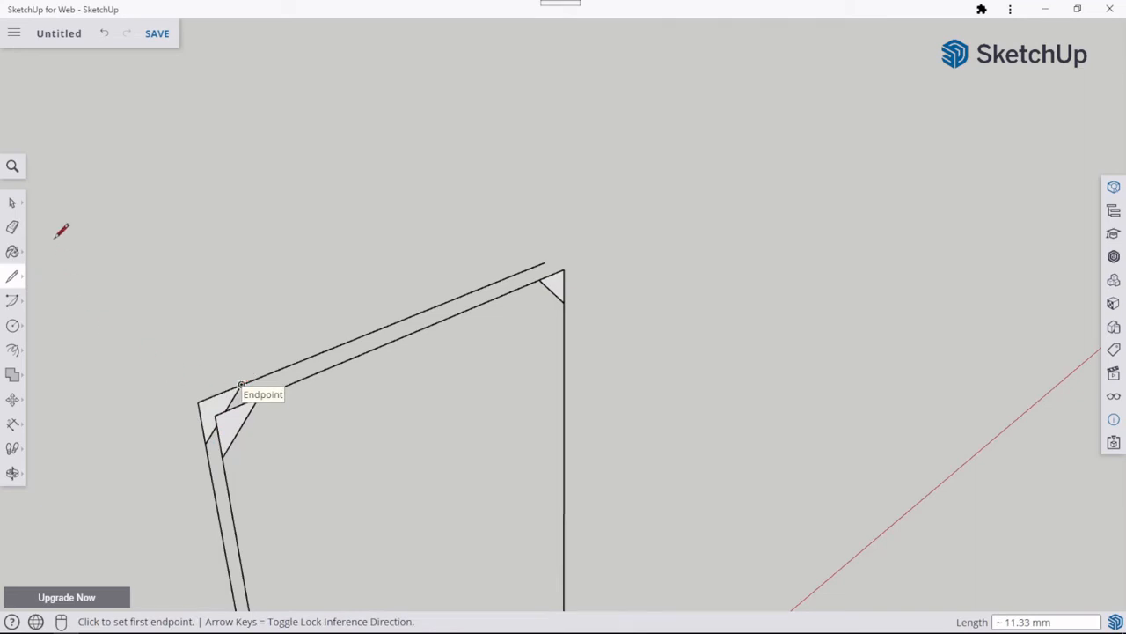
Examine the corner triangles and the spacing between the front and rear outlines from several angles.
scroll(51, 210, down, 3)
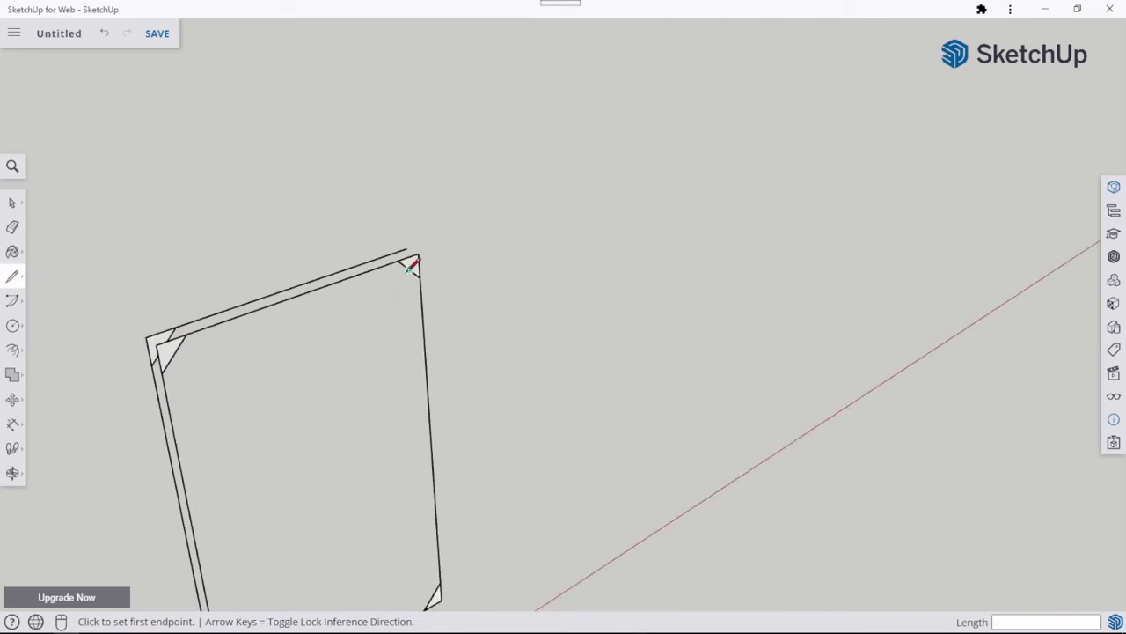
shift+middle_drag(372, 344, 396, 138)
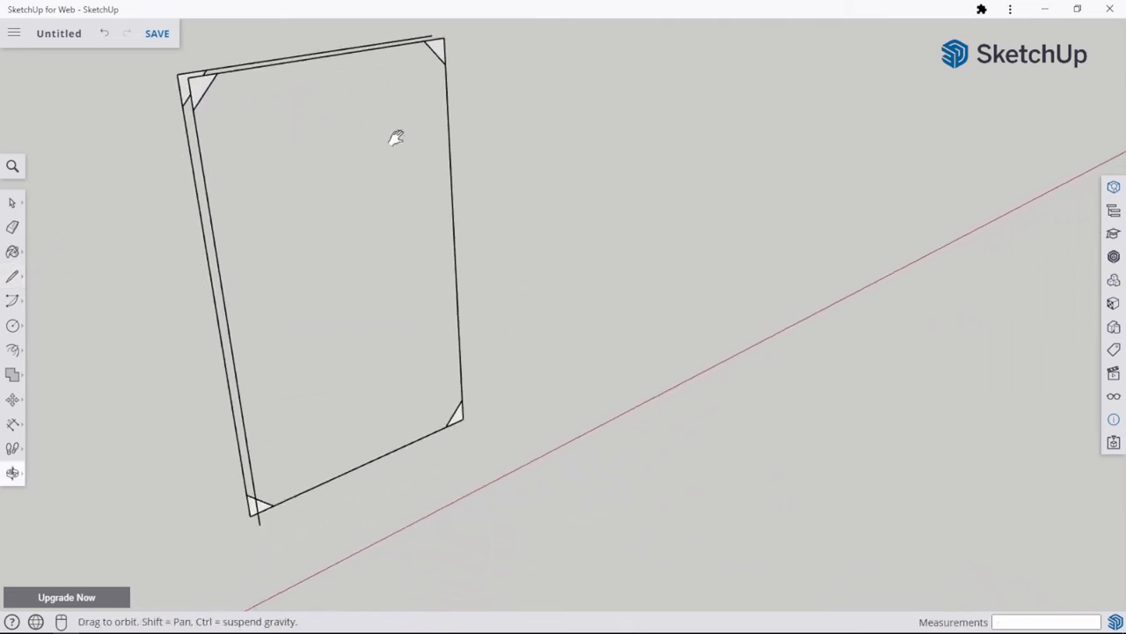
scroll(396, 138, down, 1)
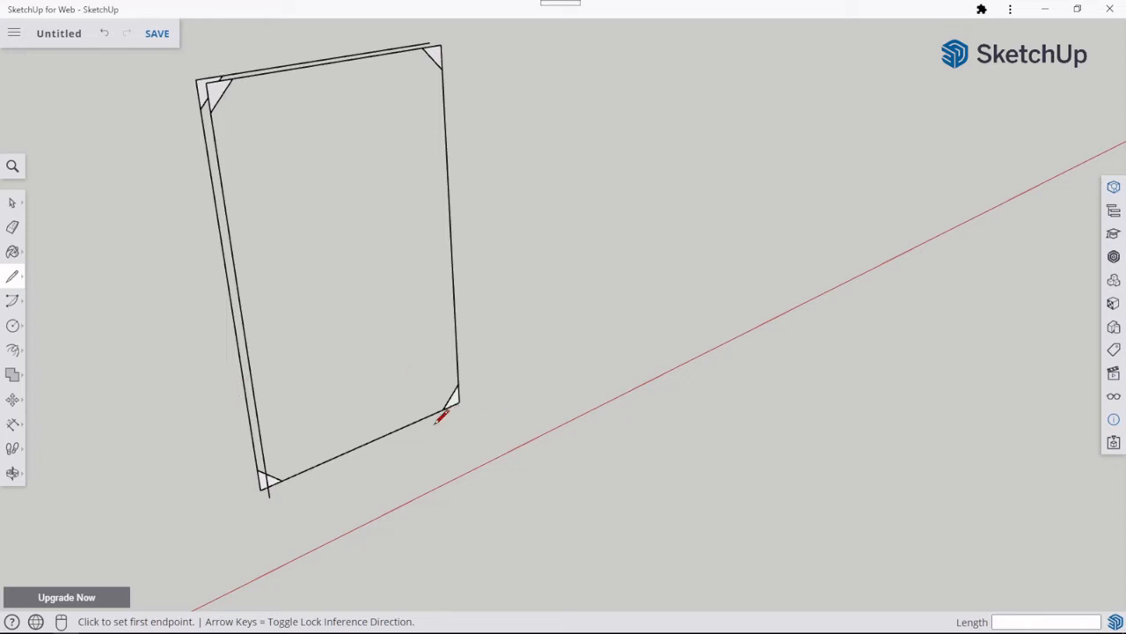
mouse_move(443, 413)
middle_down()
mouse_move(460, 452)
mouse_move(639, 628)
mouse_move(377, 238)
mouse_move(462, 370)
mouse_move(548, 430)
mouse_move(535, 440)
mouse_move(545, 483)
mouse_move(121, 250)
mouse_move(528, 285)
middle_up()
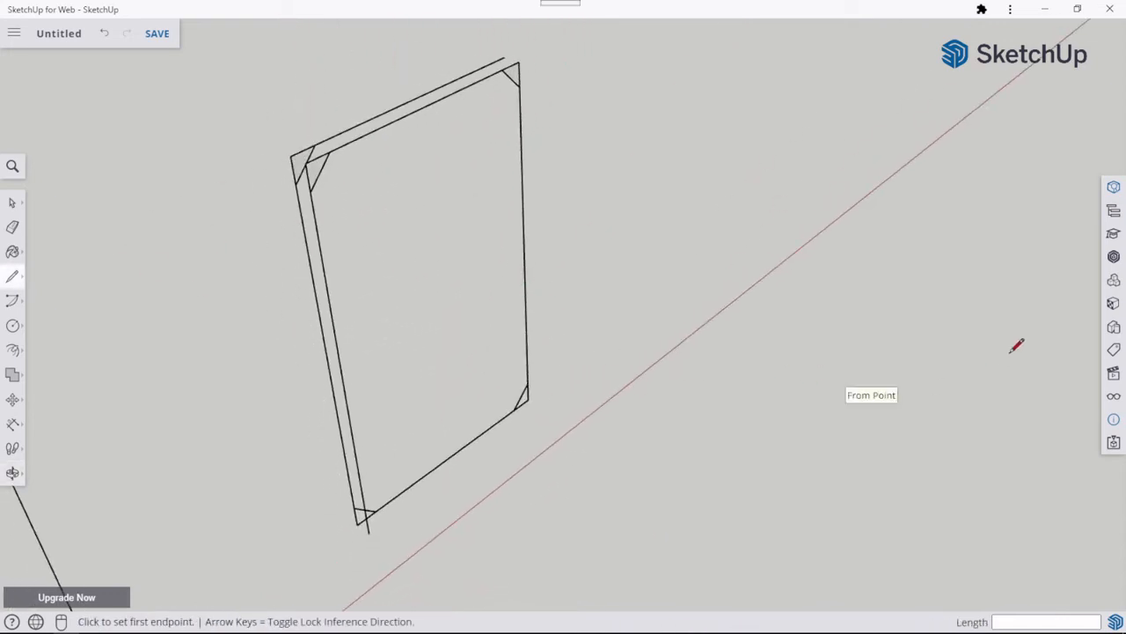
mouse_move(455, 302)
middle_down()
mouse_move(548, 445)
mouse_move(699, 511)
mouse_move(771, 521)
mouse_move(818, 505)
mouse_move(834, 515)
mouse_move(827, 493)
middle_up()
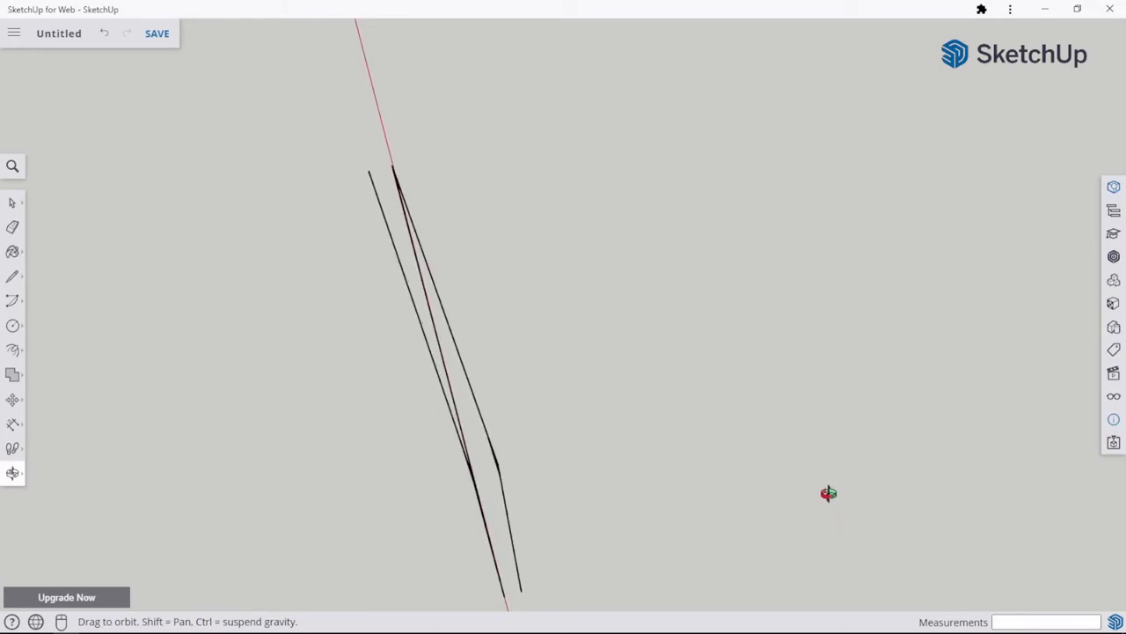
key(l)
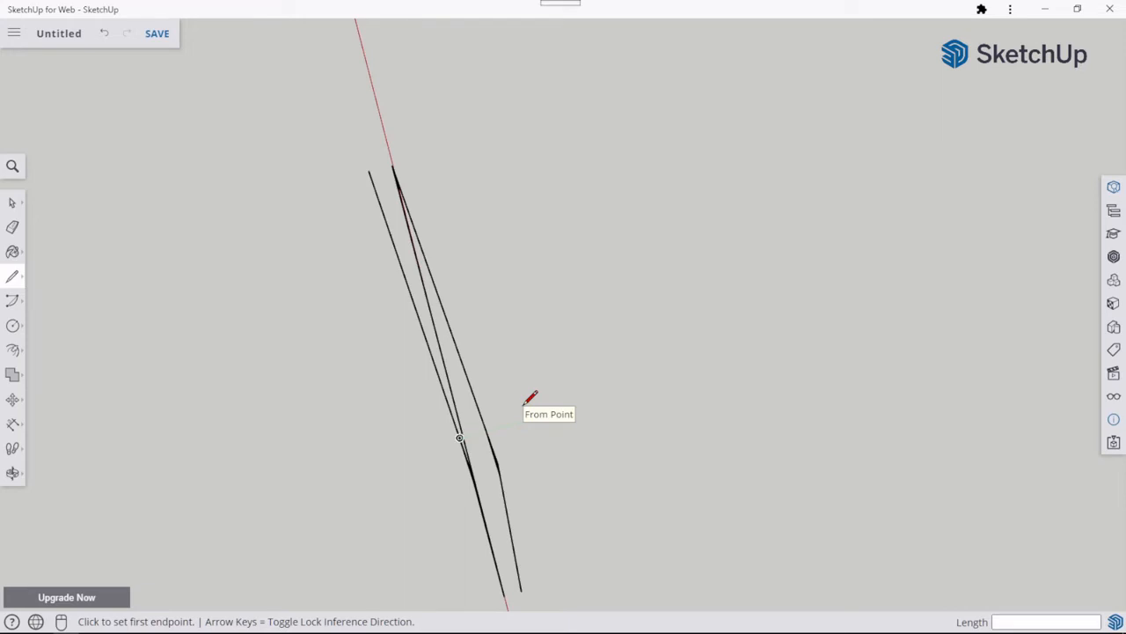
mouse_move(555, 503)
middle_down()
mouse_move(537, 508)
mouse_move(526, 490)
mouse_move(536, 470)
mouse_move(358, 478)
mouse_move(56, 289)
mouse_move(182, 332)
middle_up()
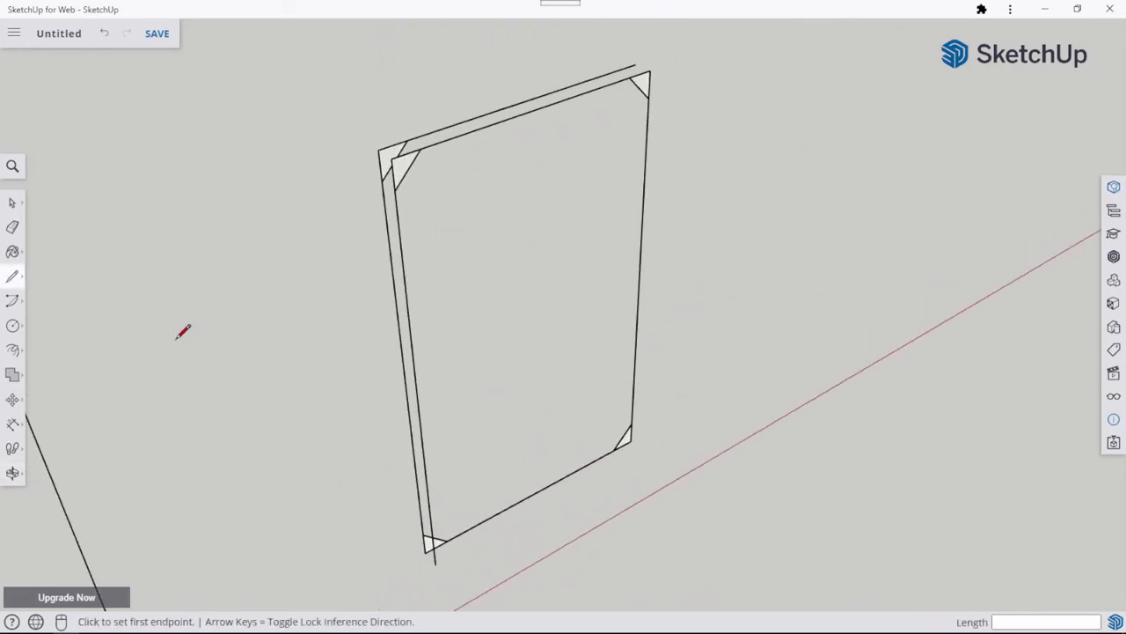
scroll(276, 445, down, 3)
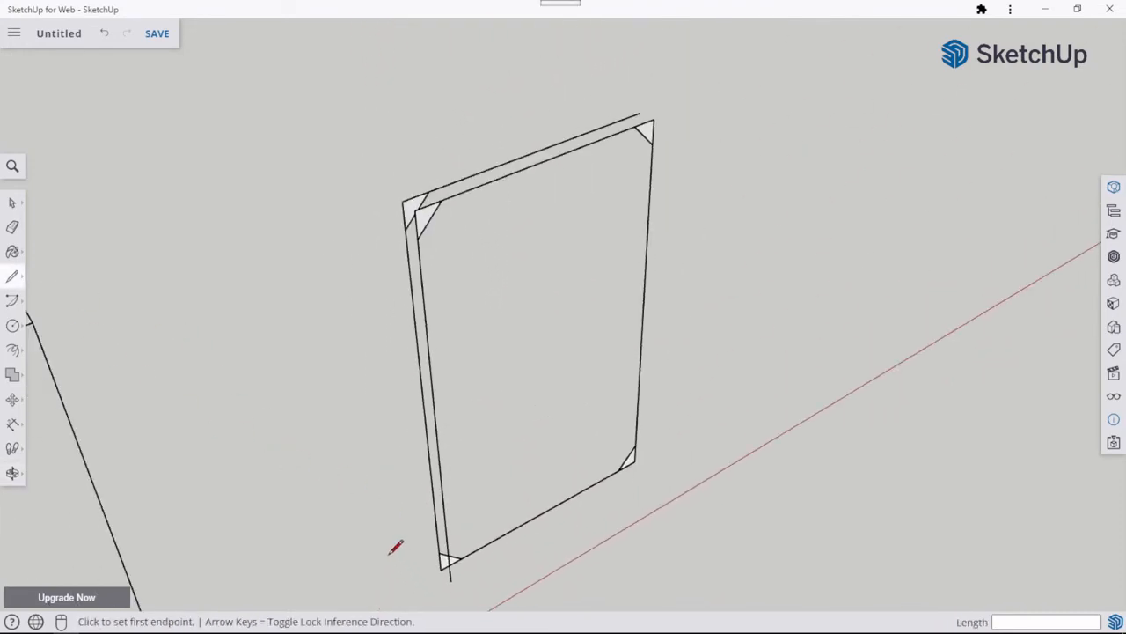
mouse_move(393, 549)
middle_down()
mouse_move(378, 542)
mouse_move(410, 490)
mouse_move(454, 551)
middle_up()
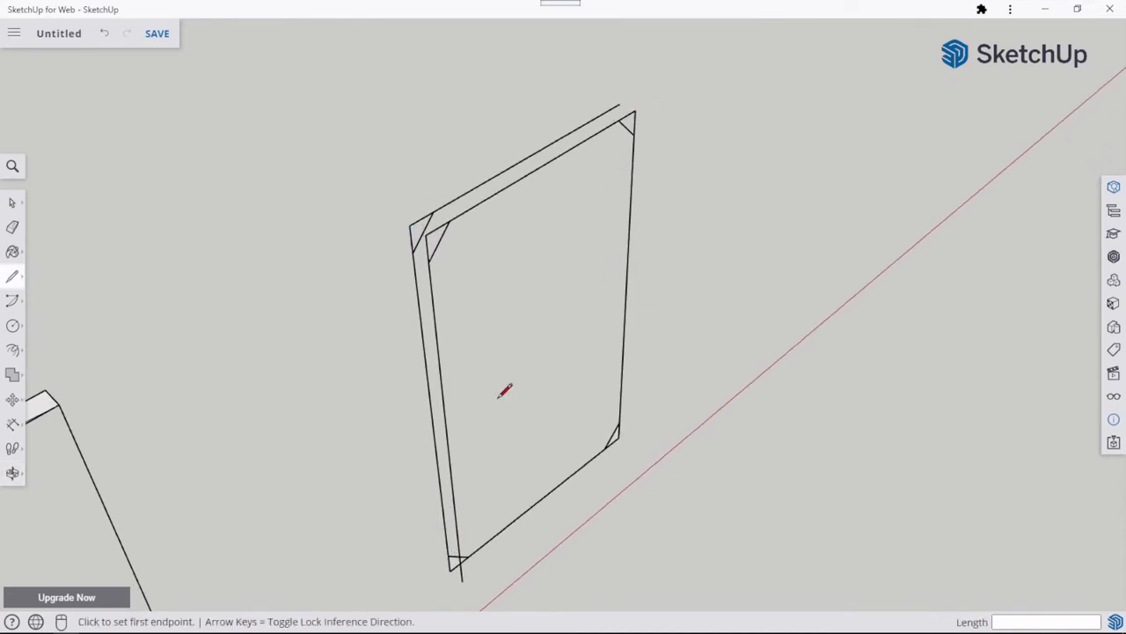
scroll(505, 390, down, 4)
mouse_move(493, 383)
middle_down()
mouse_move(455, 390)
mouse_move(258, 310)
mouse_move(269, 343)
middle_up()
middle_drag(532, 432, 294, 365)
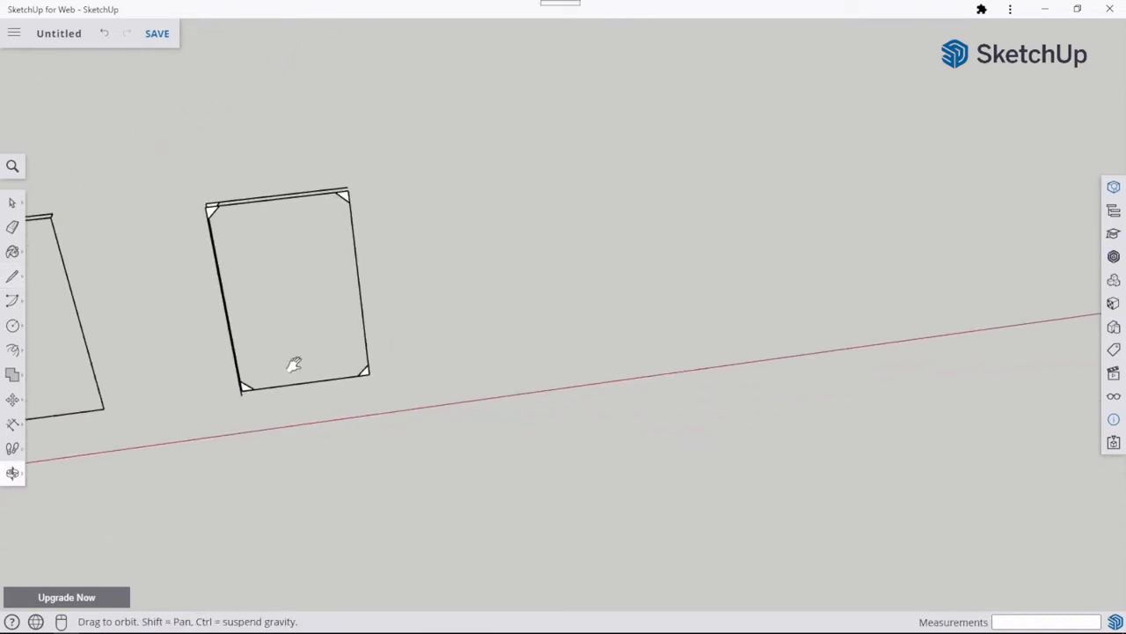
Align the drawing axes to the face of the front outline's lower-right corner triangle.
scroll(319, 359, up, 6)
middle_drag(361, 355, 435, 365)
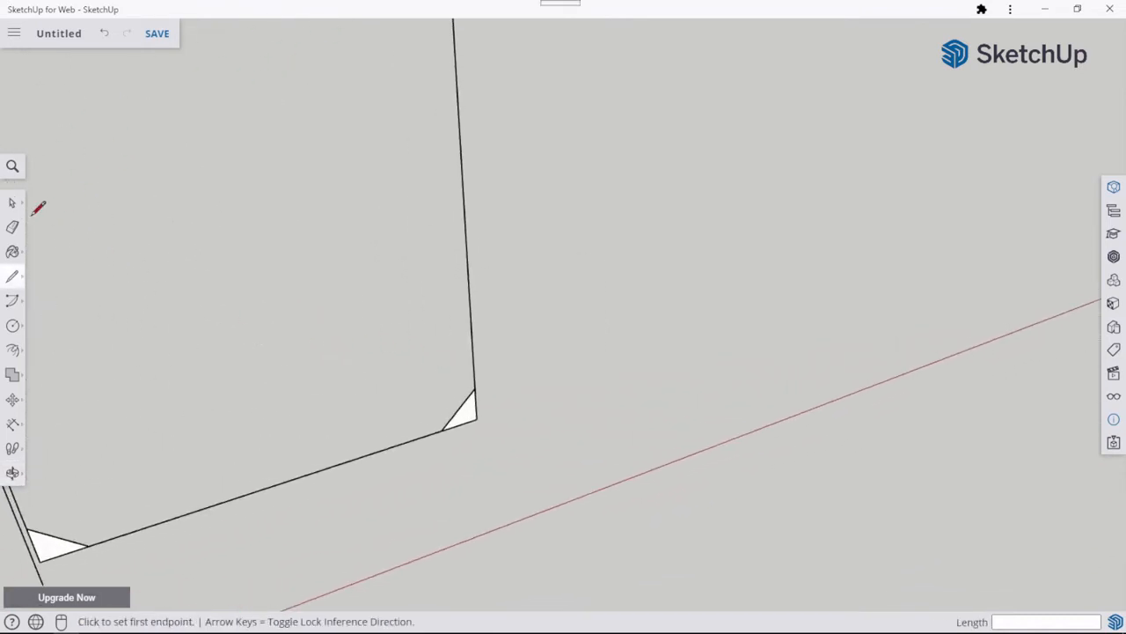
click(10, 204)
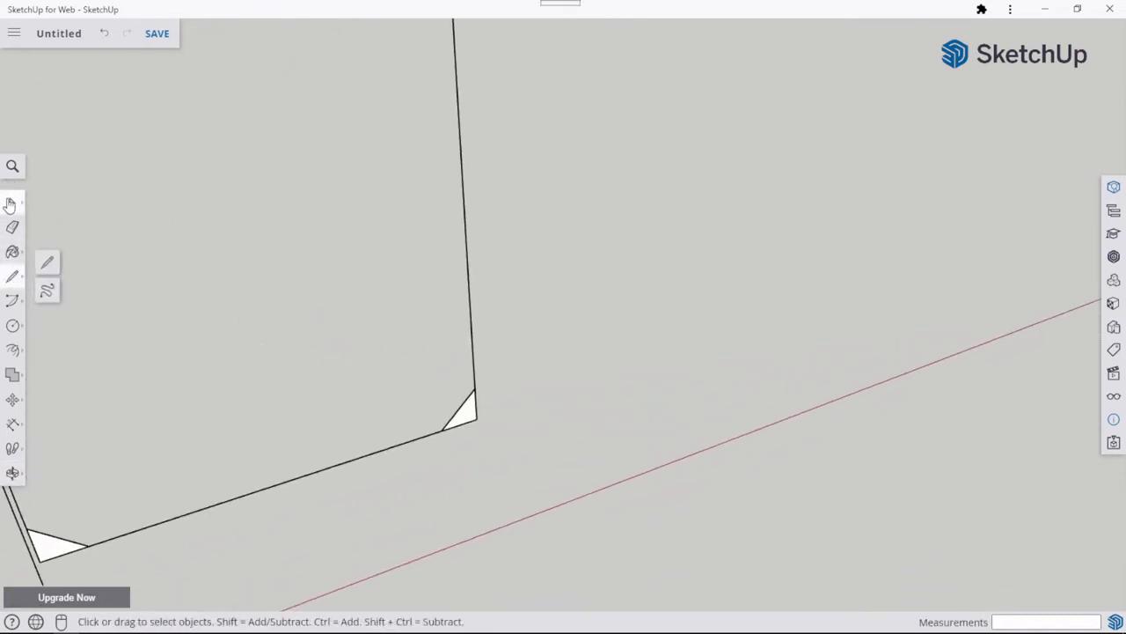
right_click(466, 415)
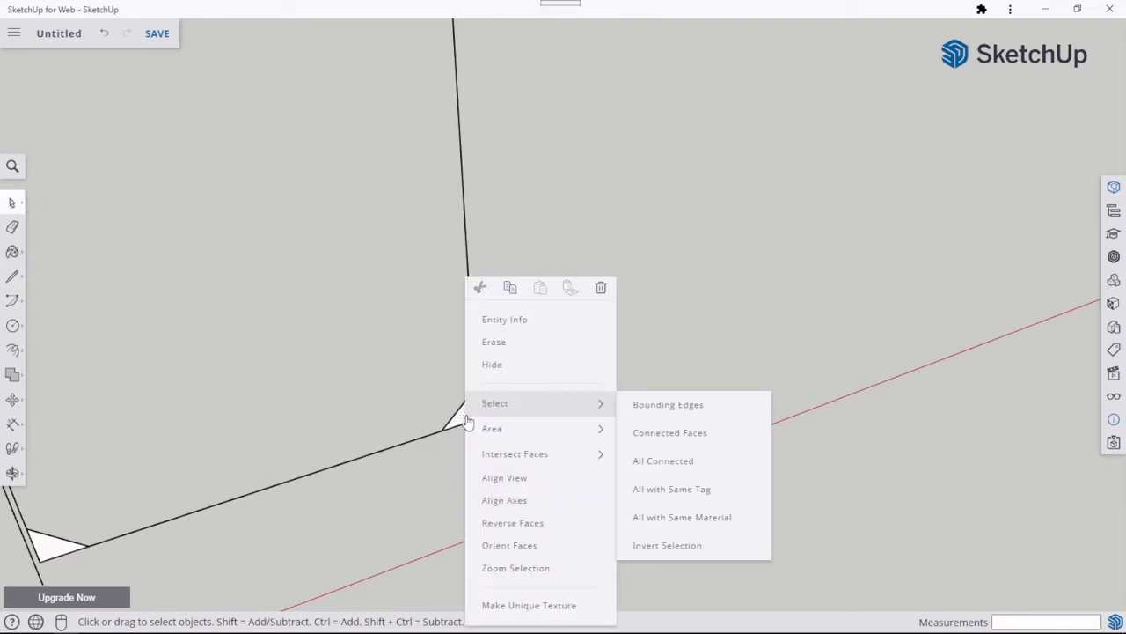
click(526, 500)
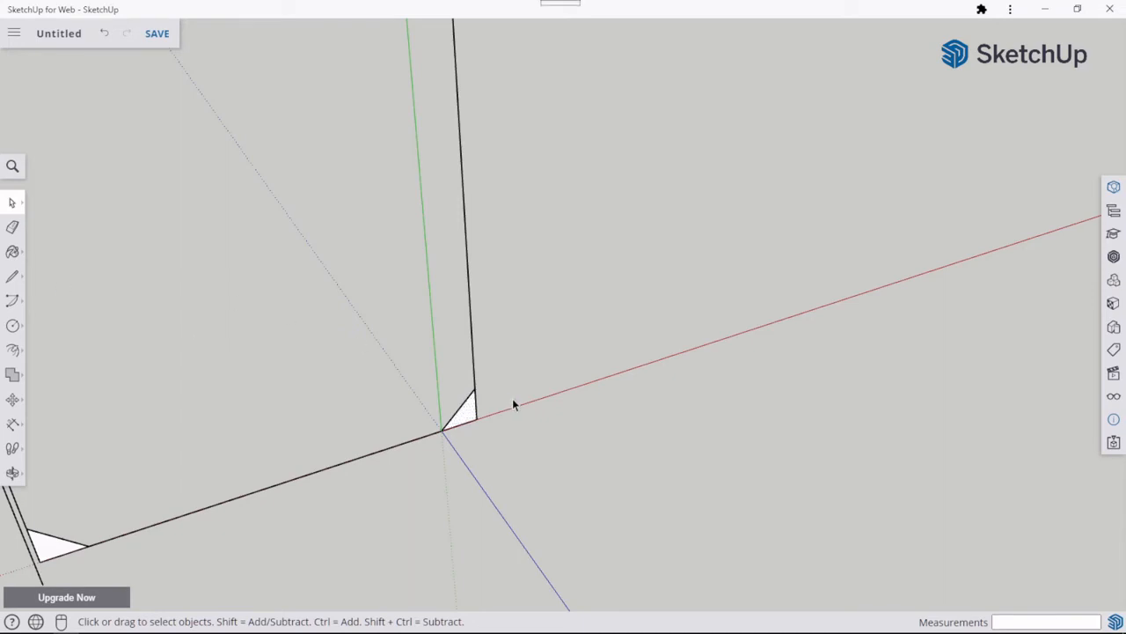
Copy the whole double outline with its corner triangles about 168 mm along the red axis.
scroll(514, 405, up, 3)
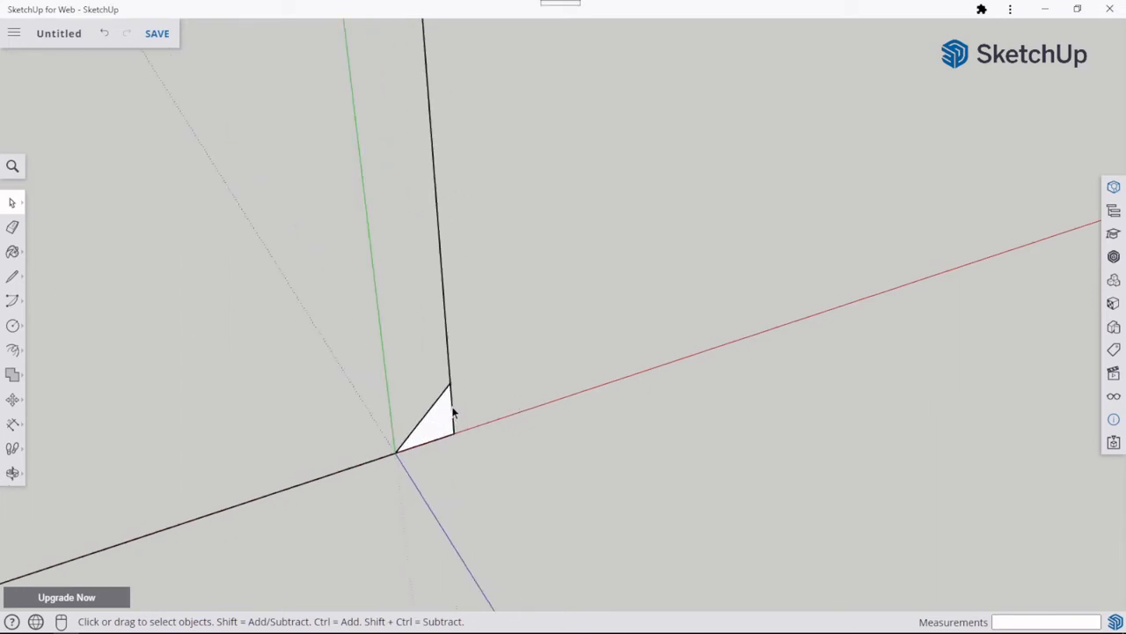
scroll(453, 409, down, 5)
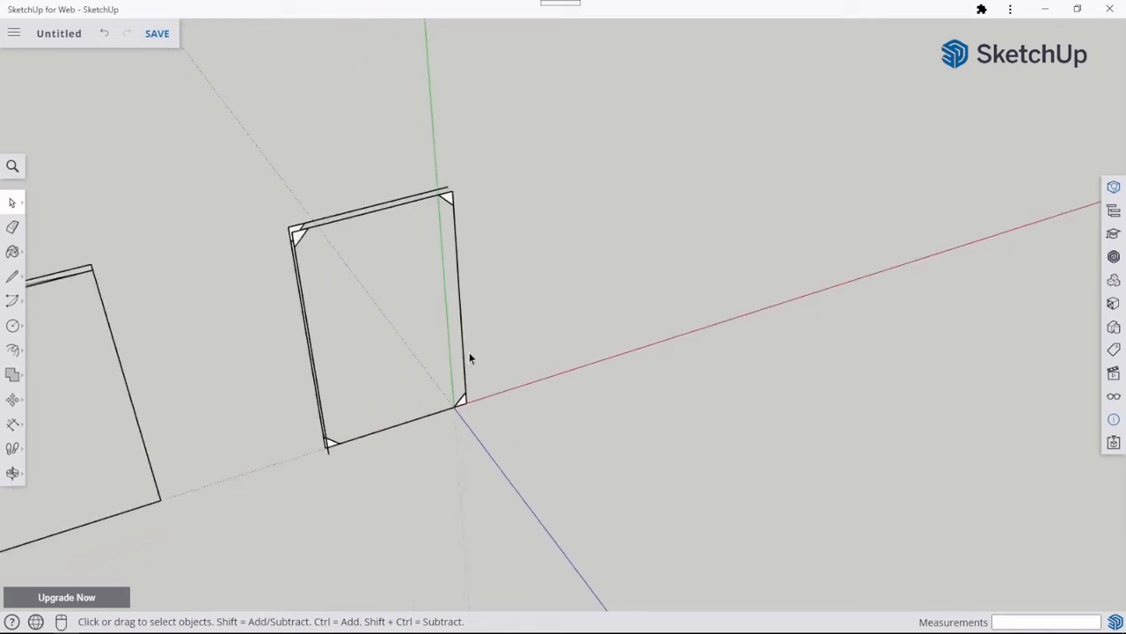
scroll(469, 356, down, 1)
scroll(490, 361, down, 4)
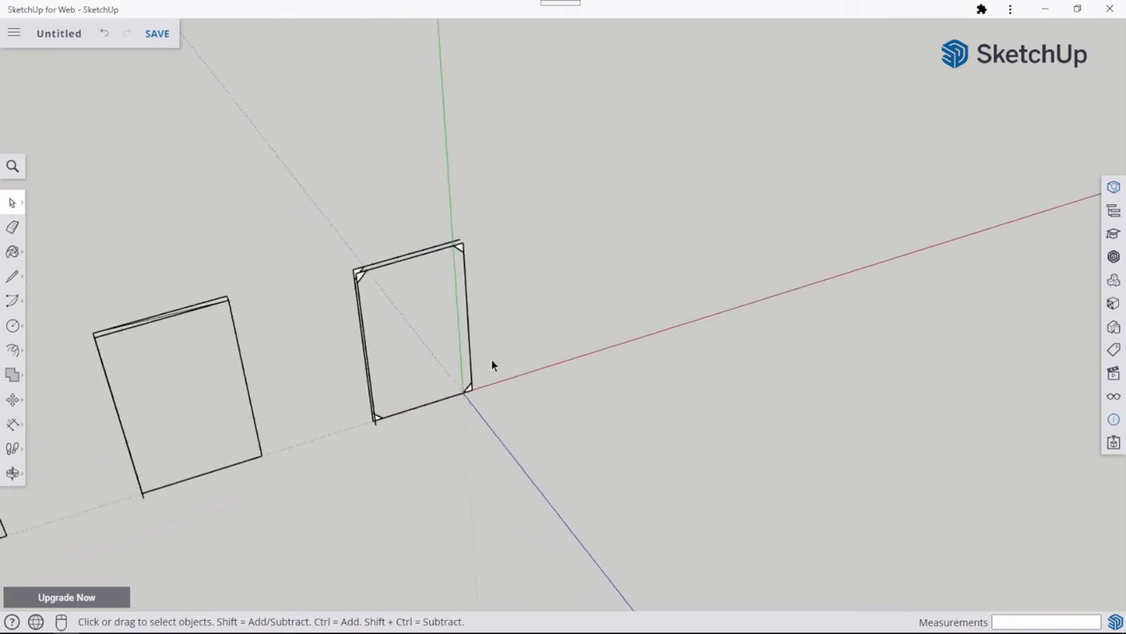
scroll(264, 394, down, 3)
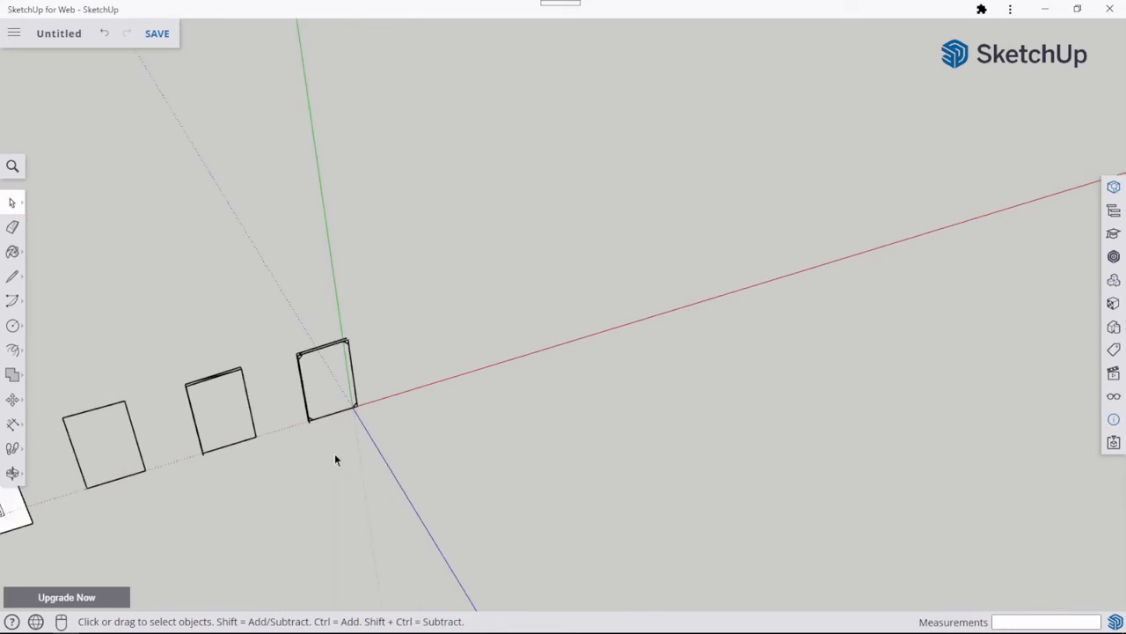
middle_drag(407, 442, 220, 422)
scroll(313, 431, up, 2)
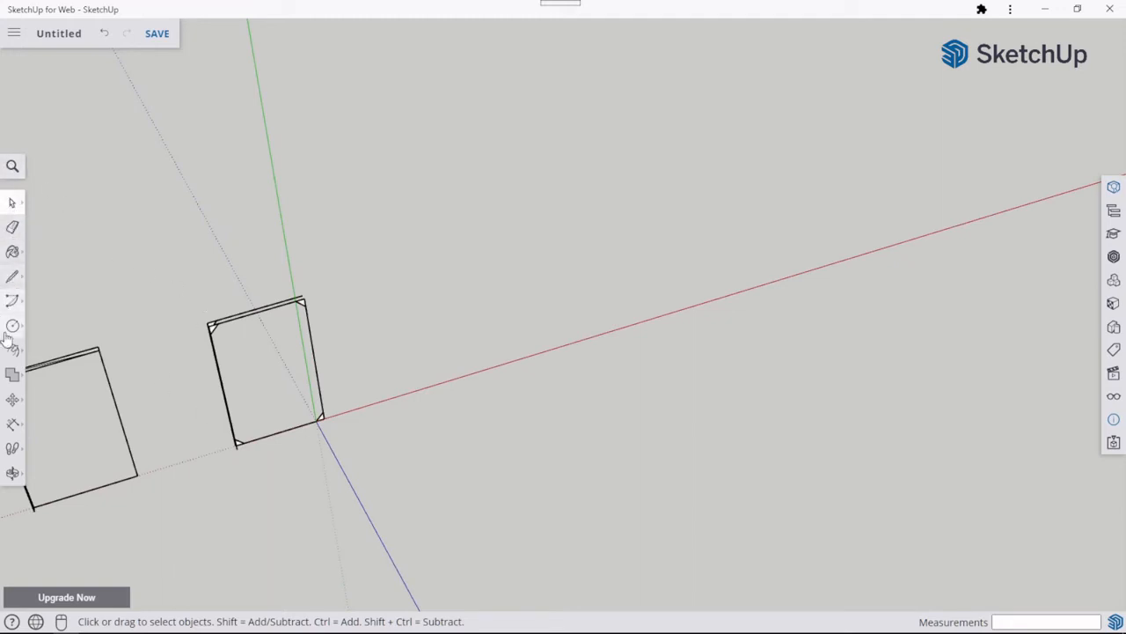
click(12, 399)
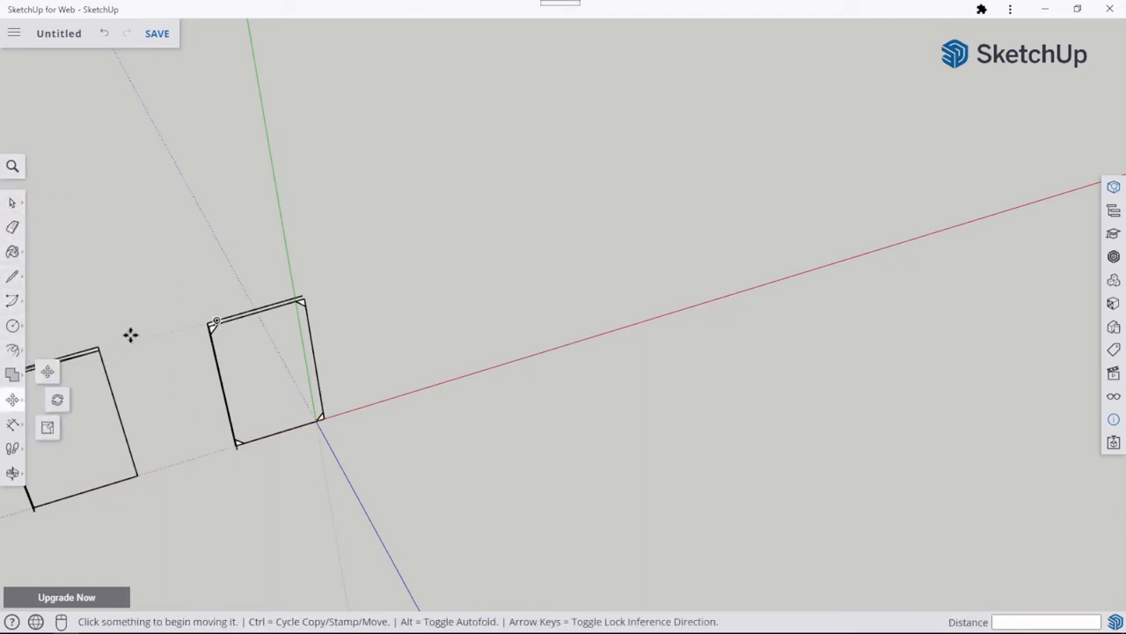
click(12, 203)
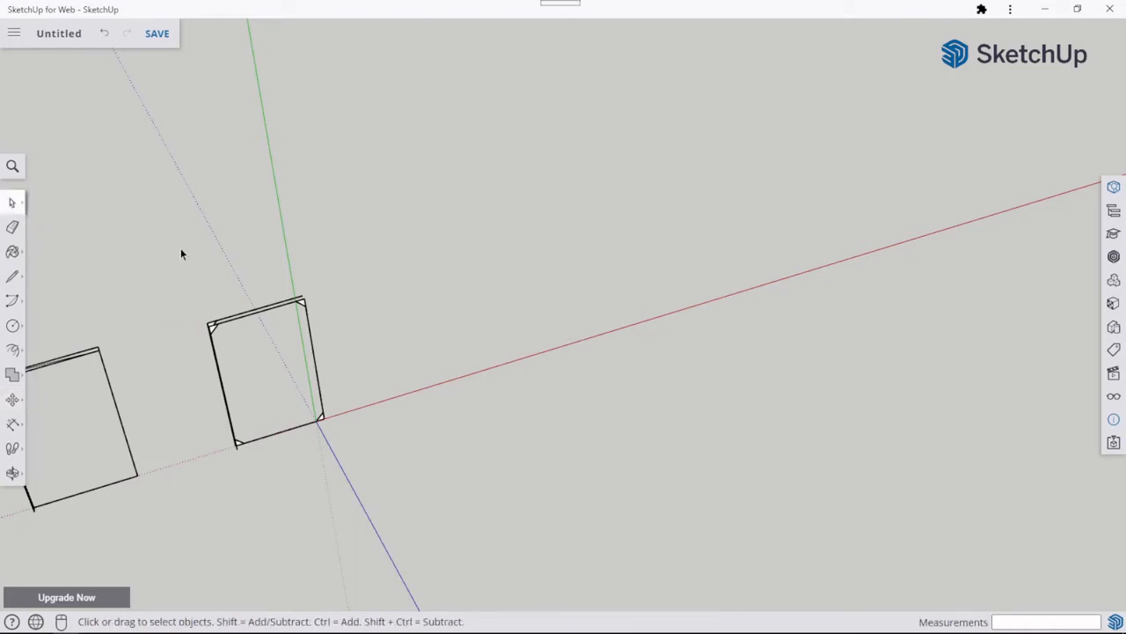
drag(182, 254, 359, 475)
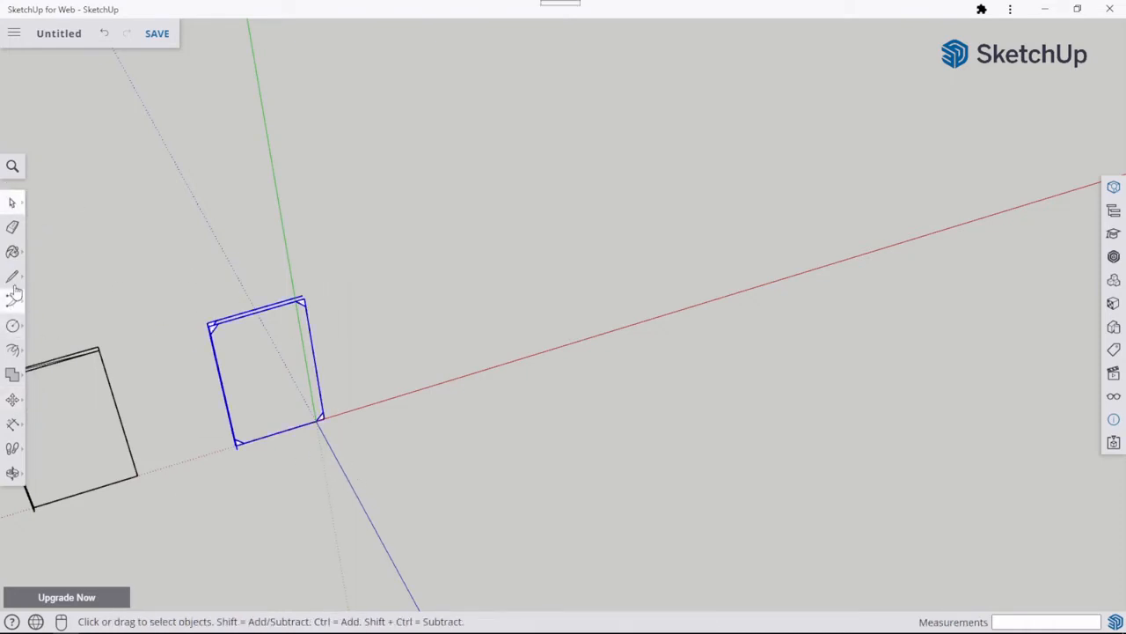
click(13, 398)
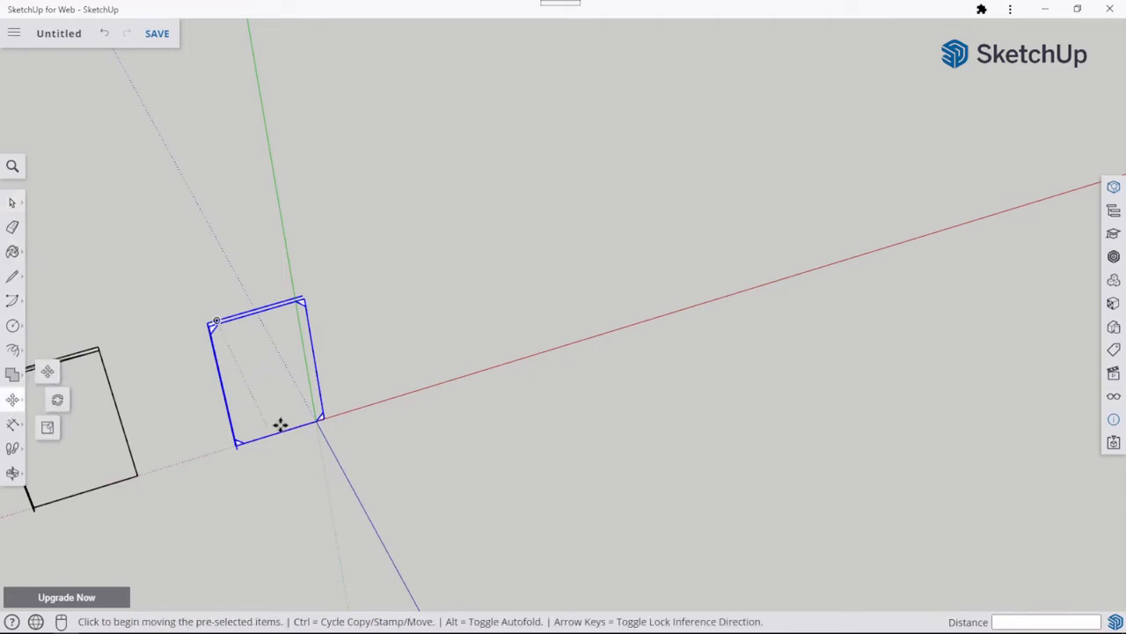
click(322, 416)
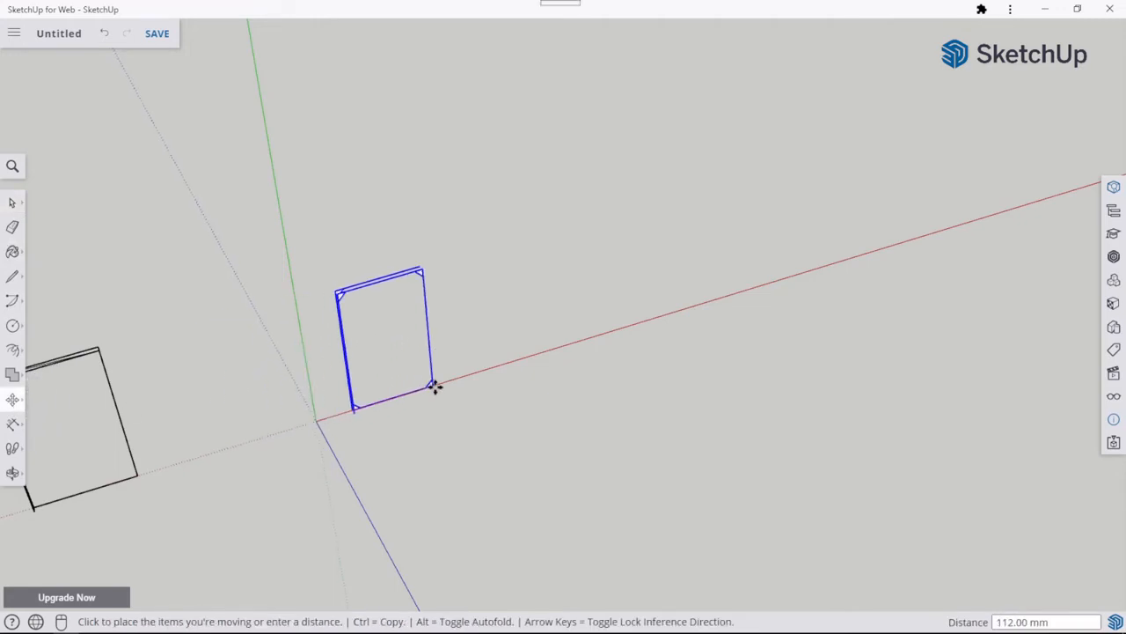
key(ctrl)
click(482, 371)
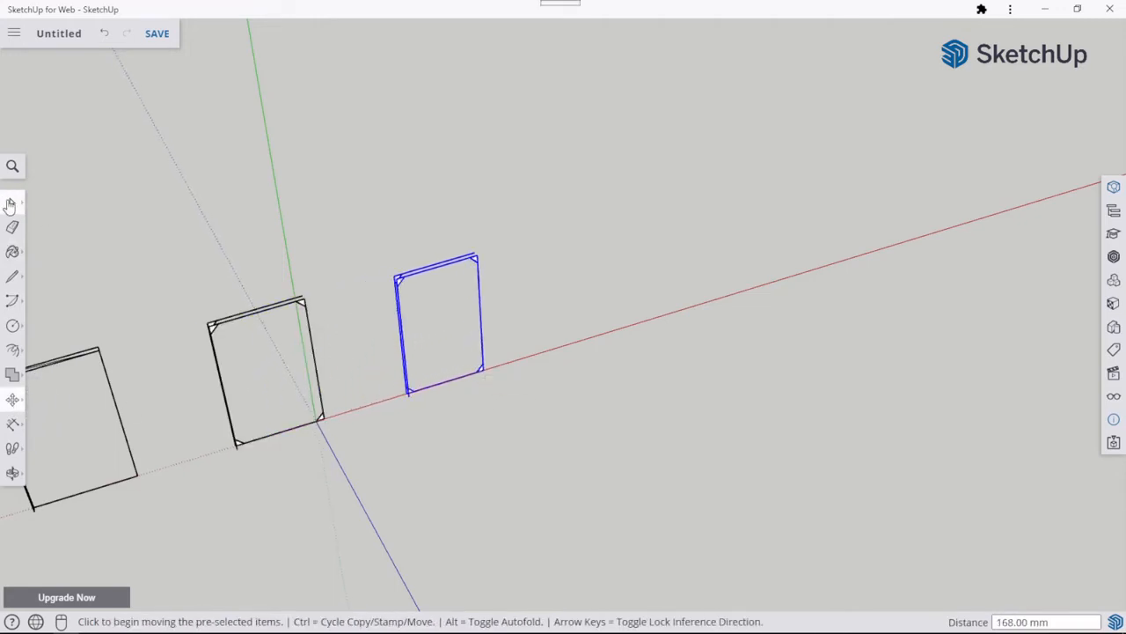
click(12, 202)
click(58, 190)
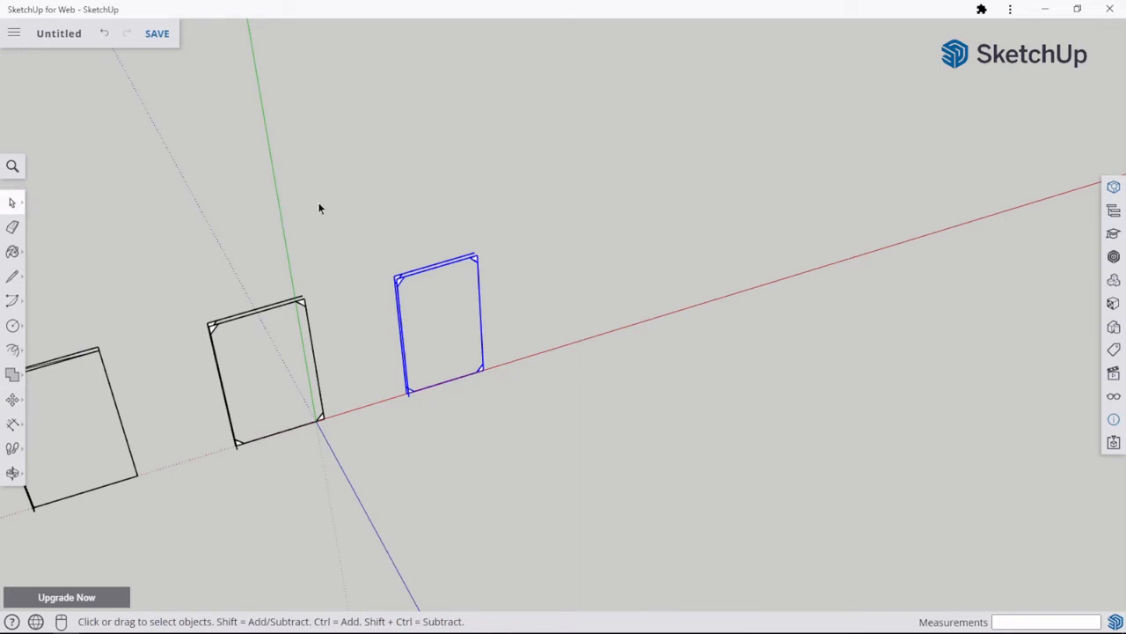
Copy the vertical 8 mm edge of the new outline's lower-right triangle 8 mm along the bottom edge to the triangle's other end.
click(458, 401)
scroll(460, 396, up, 4)
scroll(463, 362, up, 3)
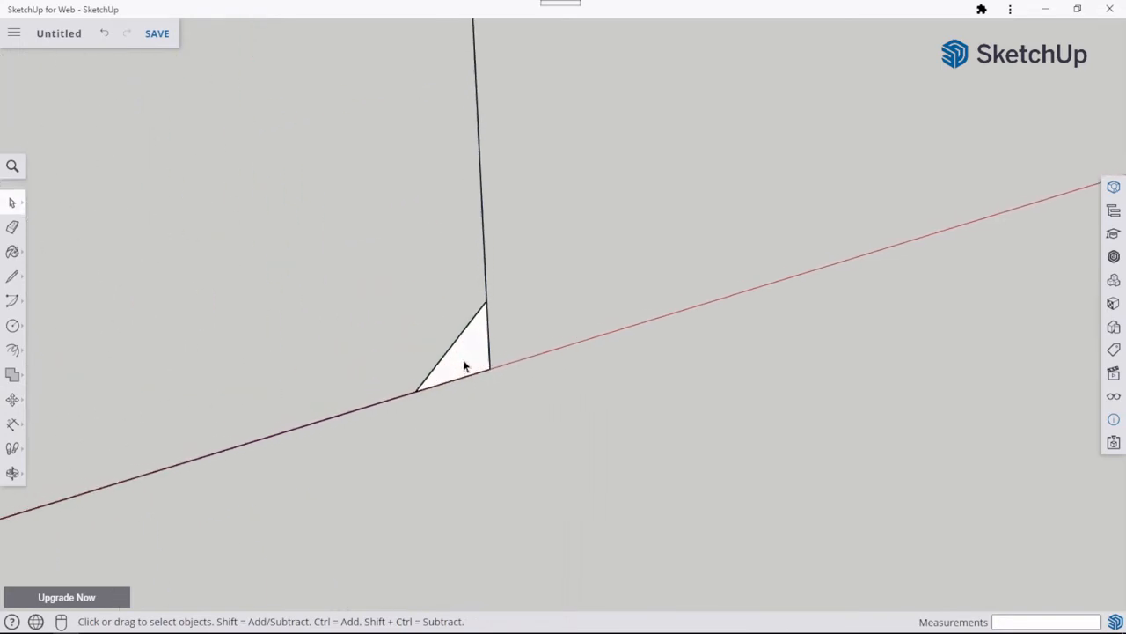
scroll(478, 350, down, 3)
scroll(471, 373, up, 2)
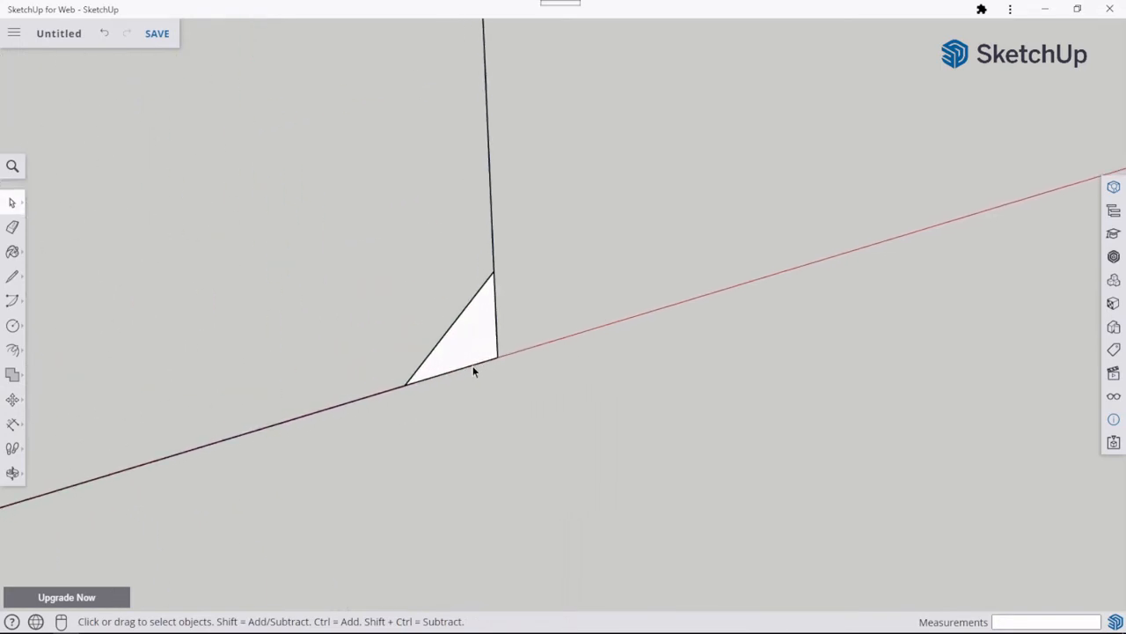
click(495, 320)
click(13, 398)
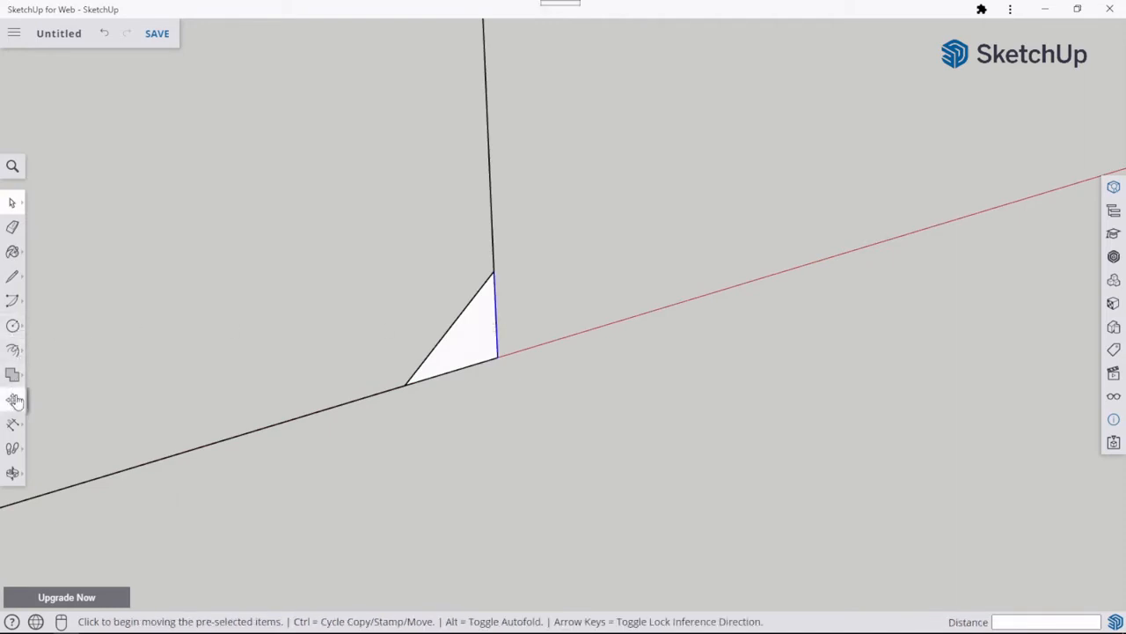
click(497, 356)
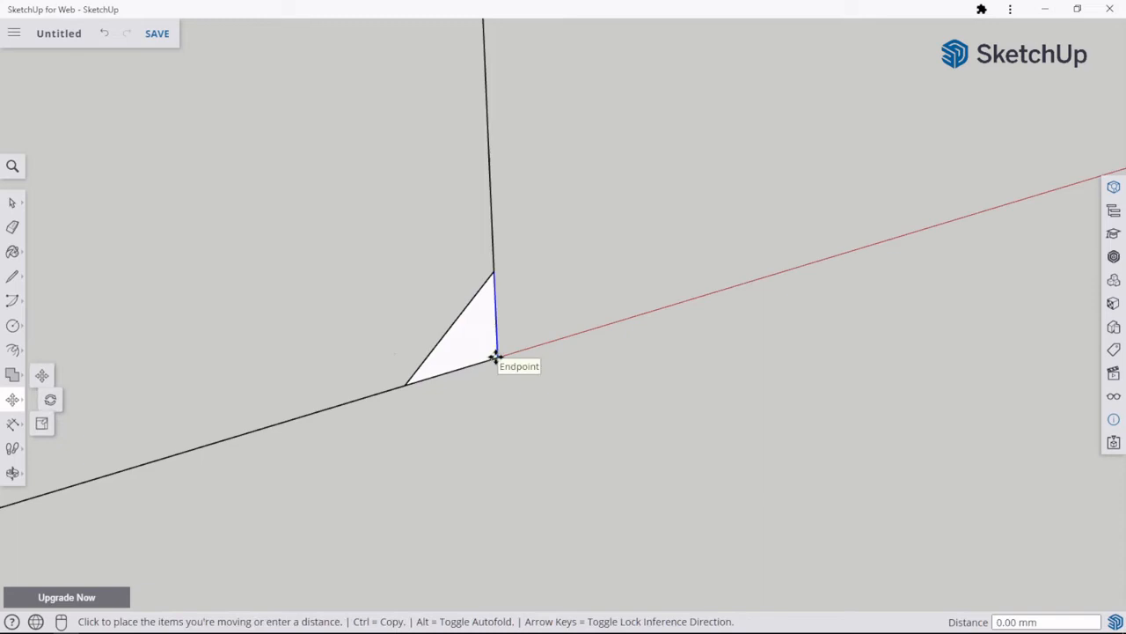
key(ctrl)
click(407, 382)
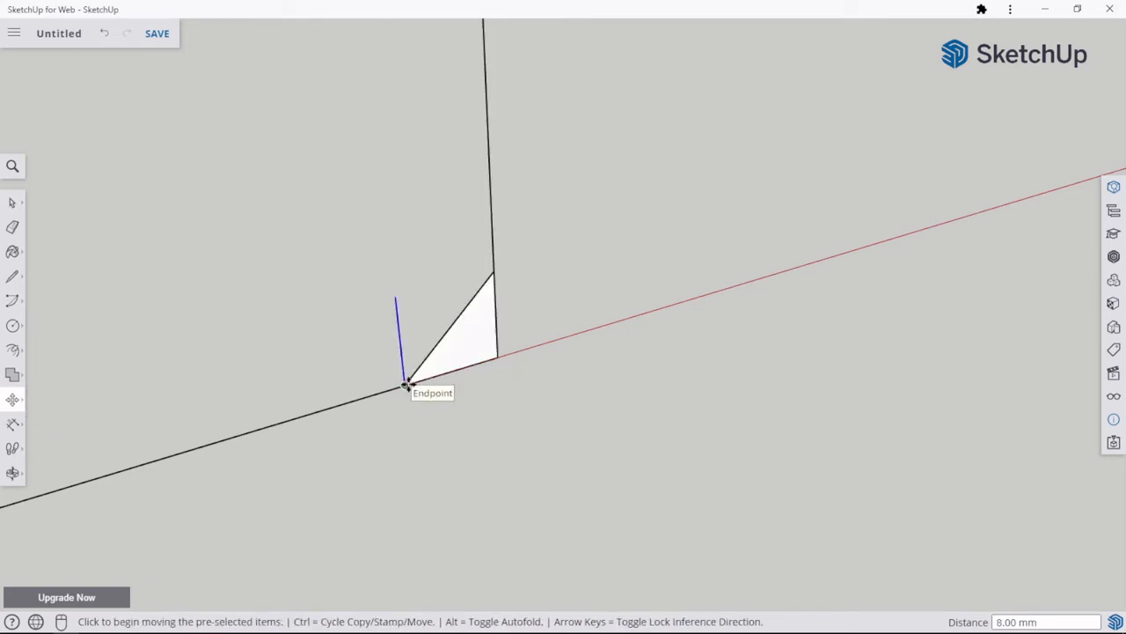
click(12, 202)
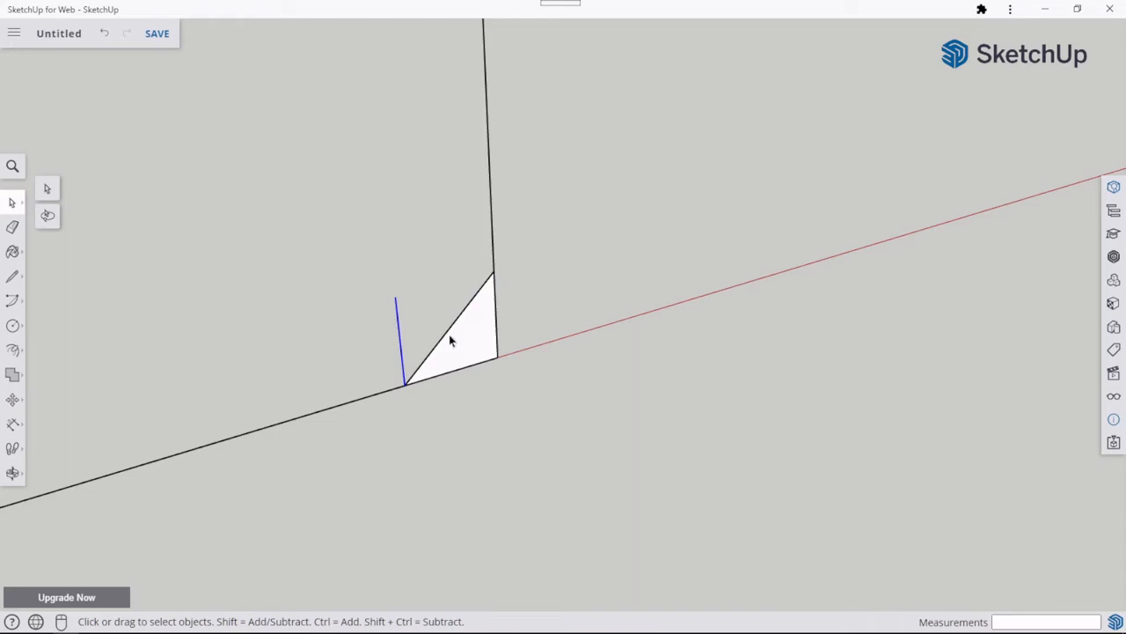
Draw an 8 mm radius arc centred on the copied line's upper end, from its lower end to the triangle's upper corner.
click(13, 300)
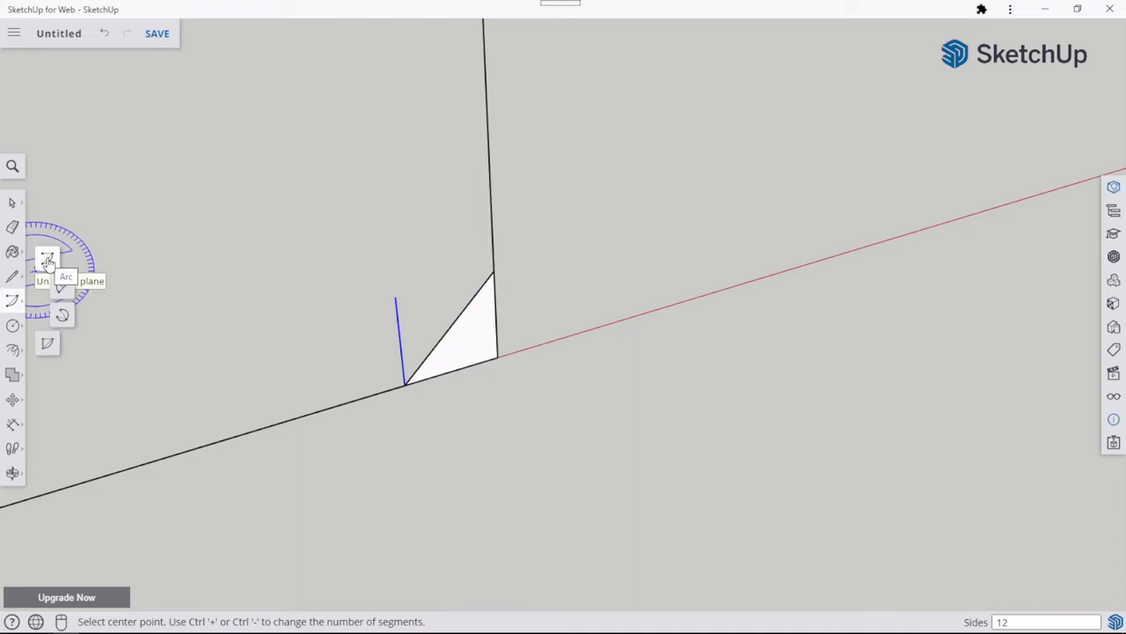
click(47, 261)
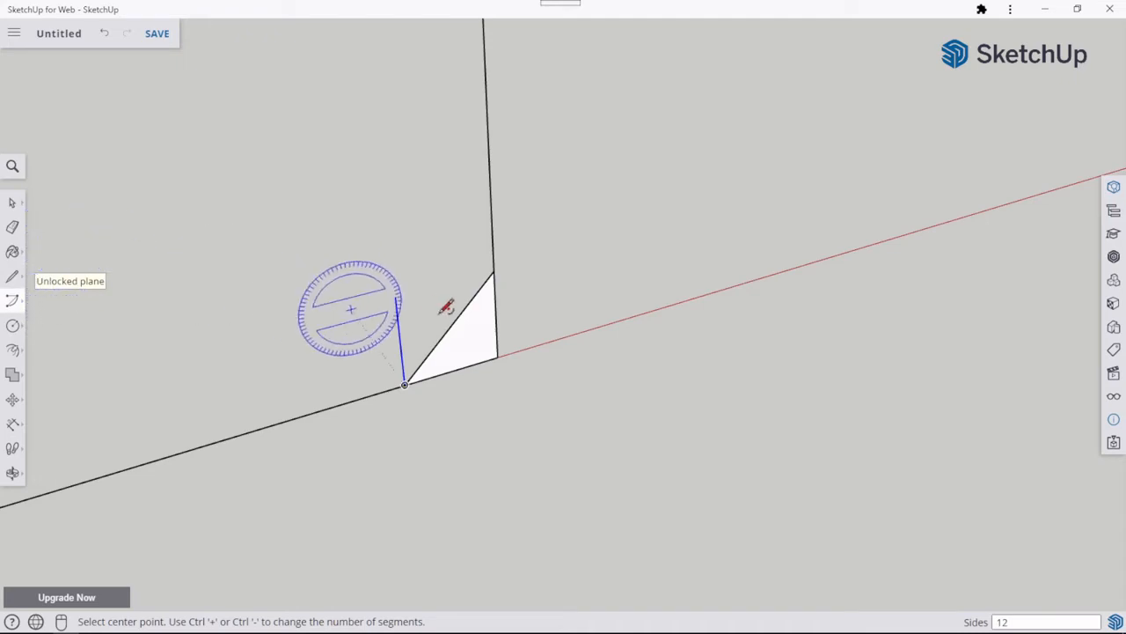
click(394, 296)
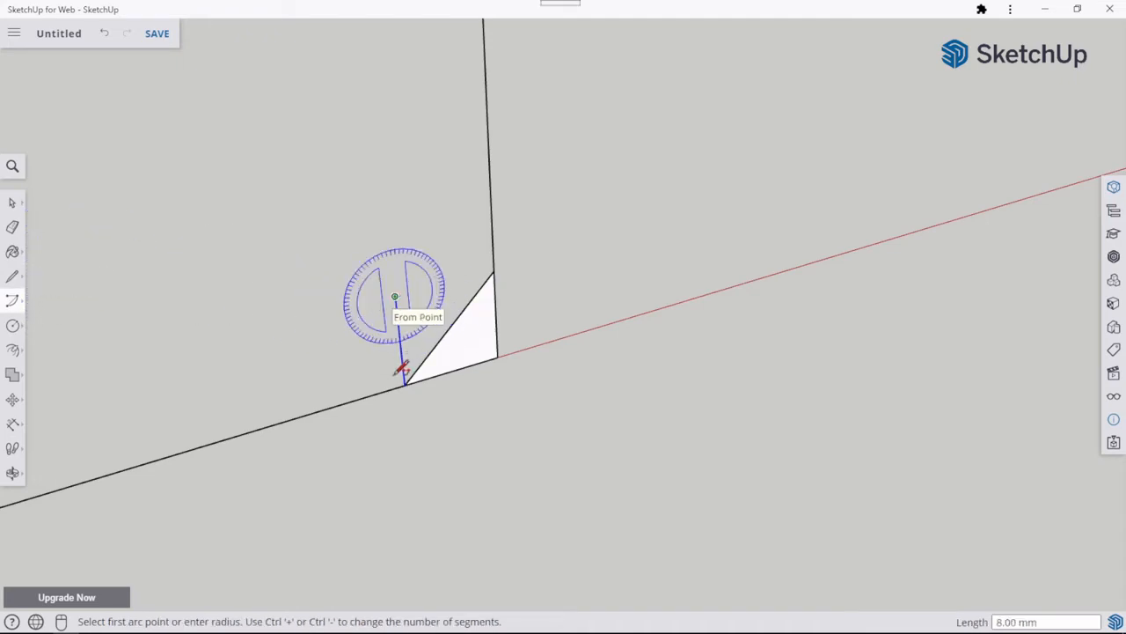
click(405, 382)
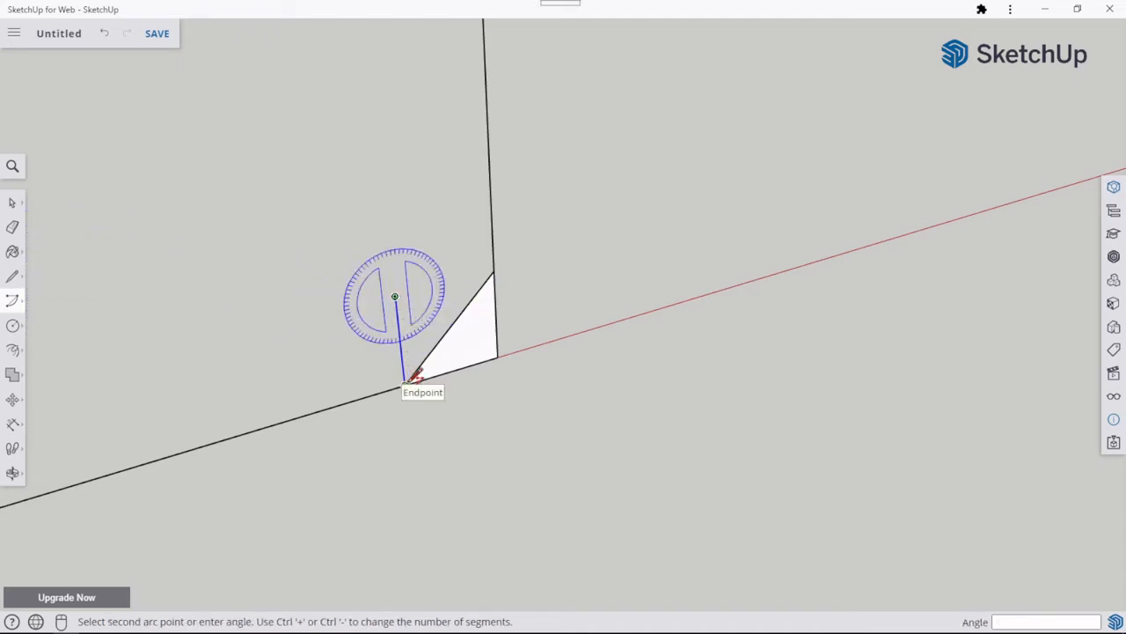
click(493, 271)
click(494, 271)
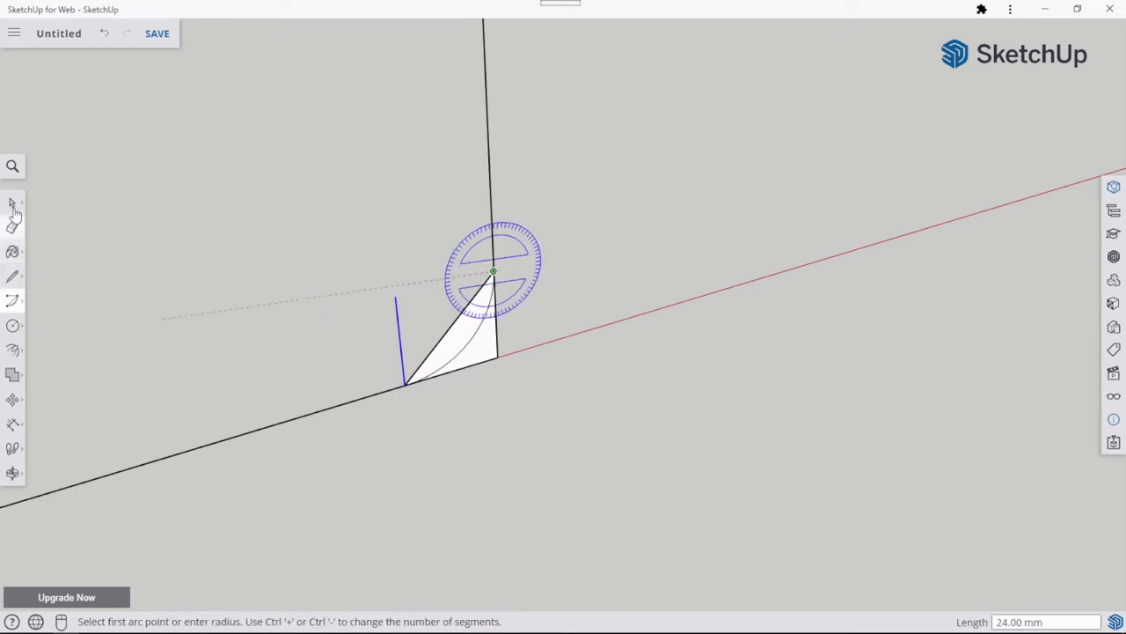
click(12, 203)
Align the drawing axes to the face of the copied outline's lower-left corner triangle.
scroll(262, 302, down, 2)
scroll(263, 302, down, 2)
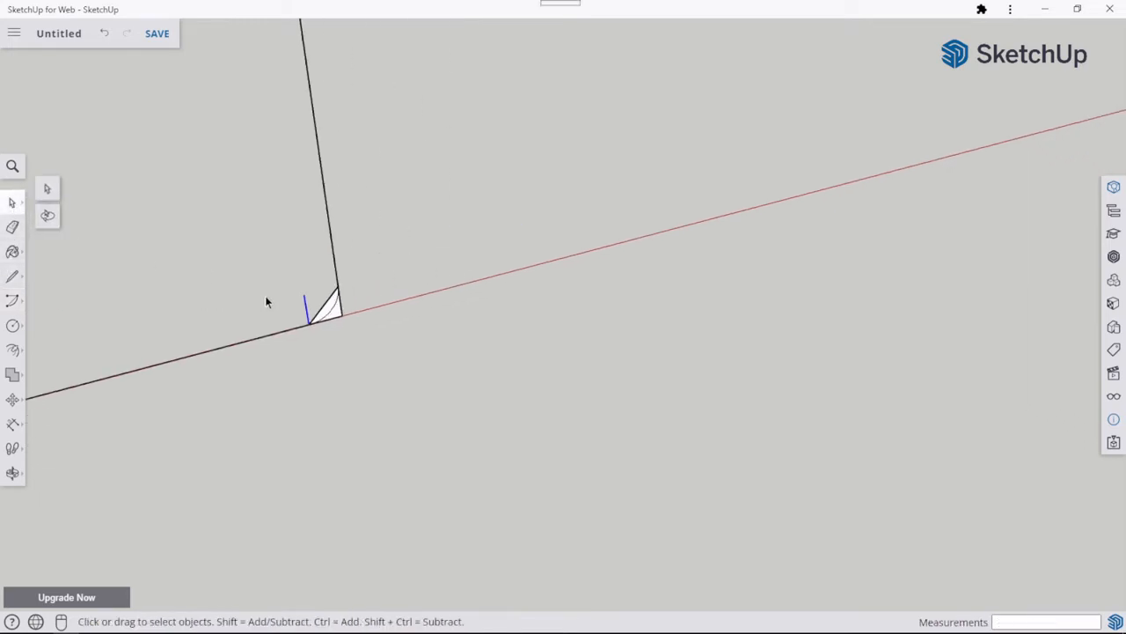
scroll(265, 301, down, 3)
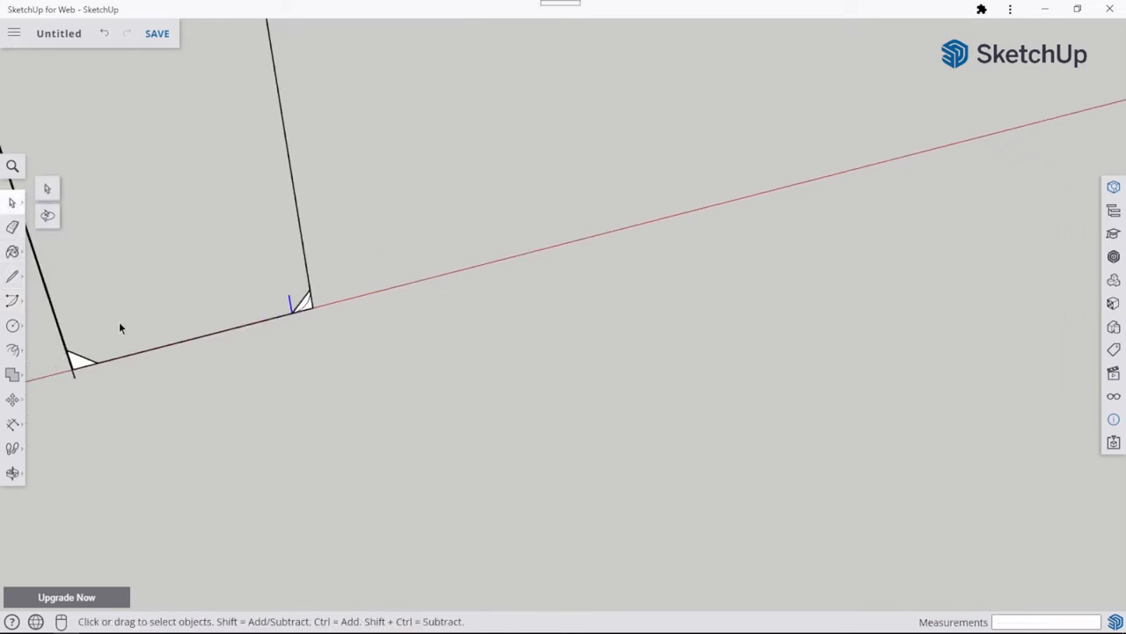
middle_drag(119, 327, 359, 299)
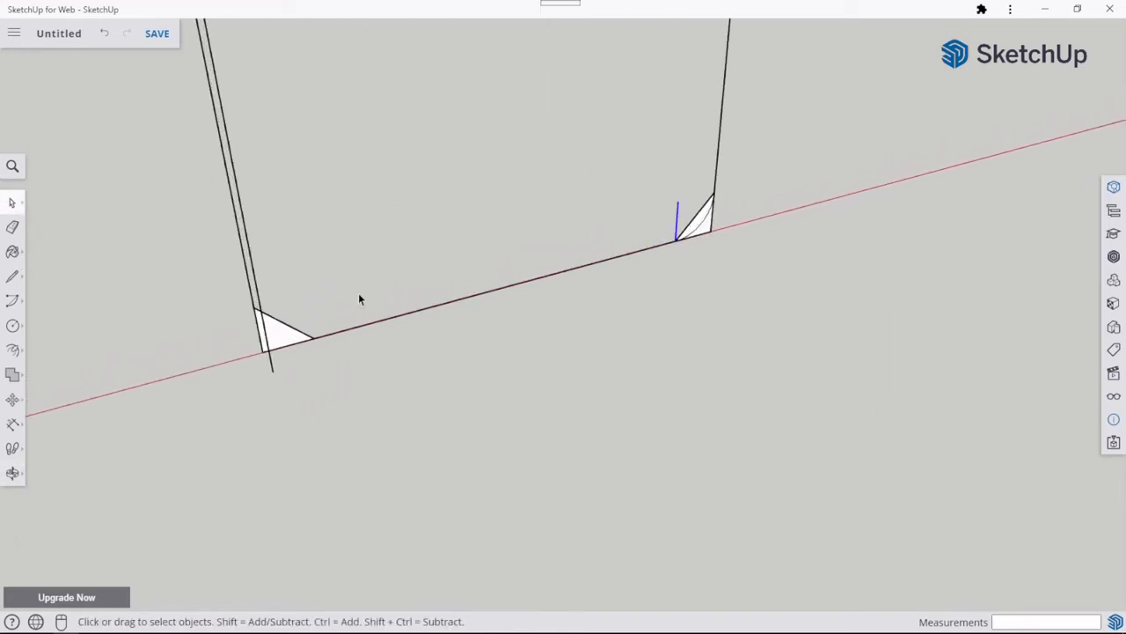
right_click(283, 332)
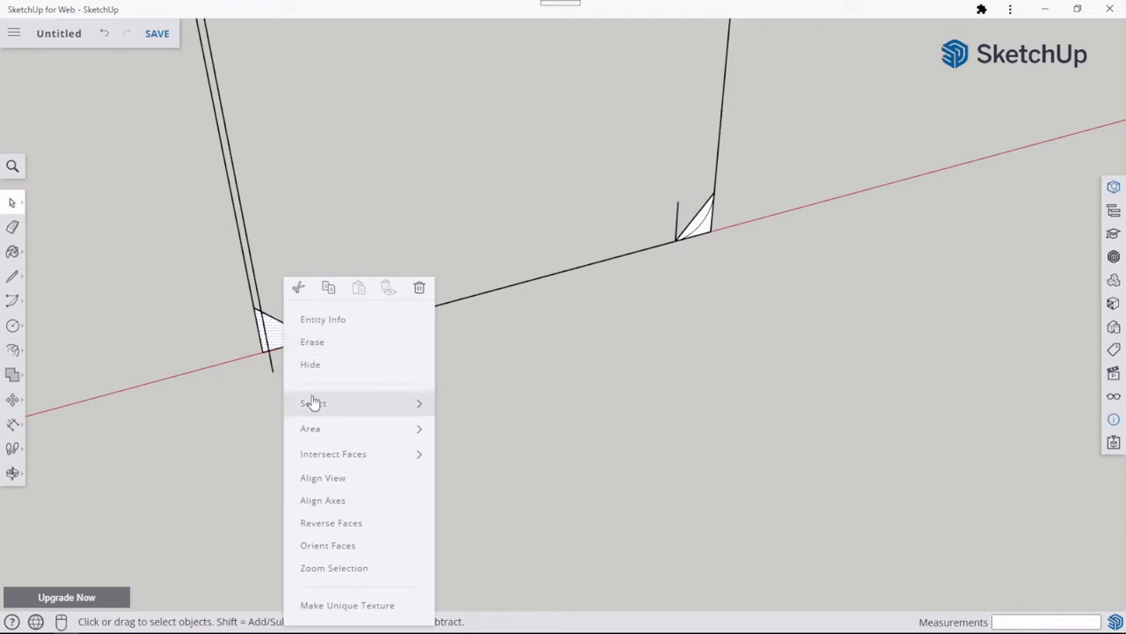
click(324, 500)
scroll(290, 352, up, 5)
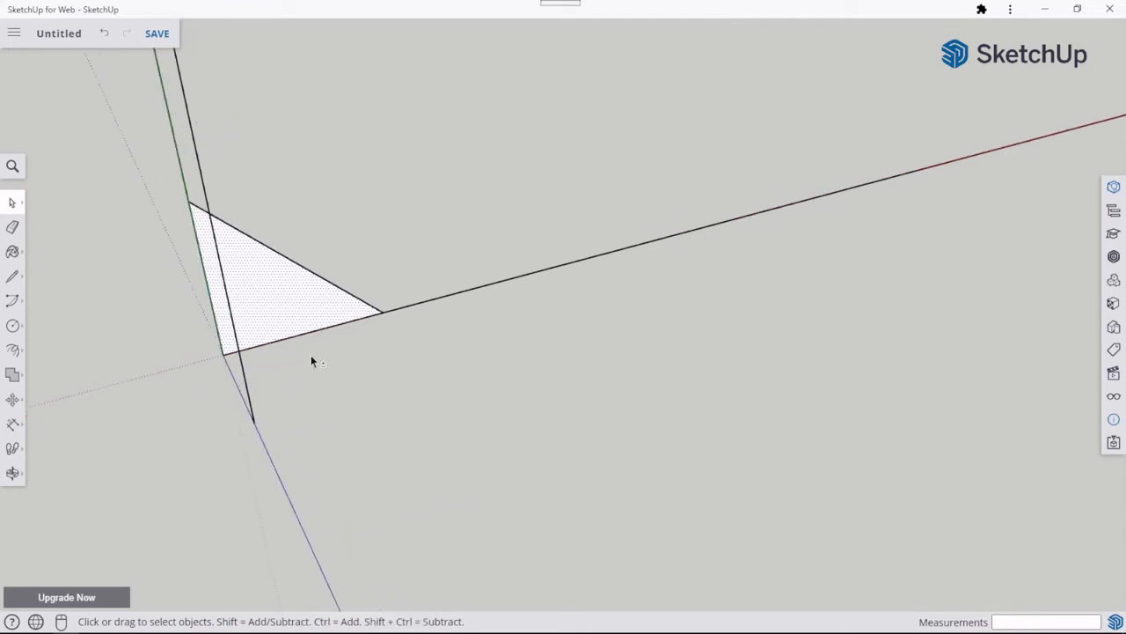
Copy the lower-left triangle's upright edge 8 mm along the bottom edge to the end of the diagonal.
middle_drag(352, 392, 341, 381)
scroll(312, 370, down, 5)
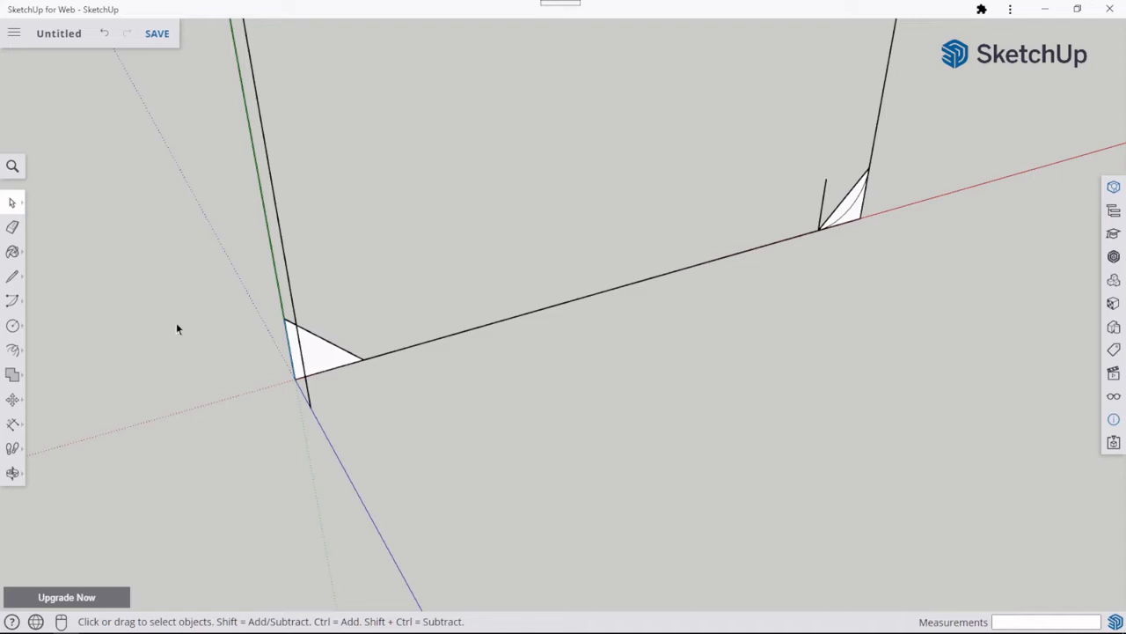
click(12, 399)
click(297, 380)
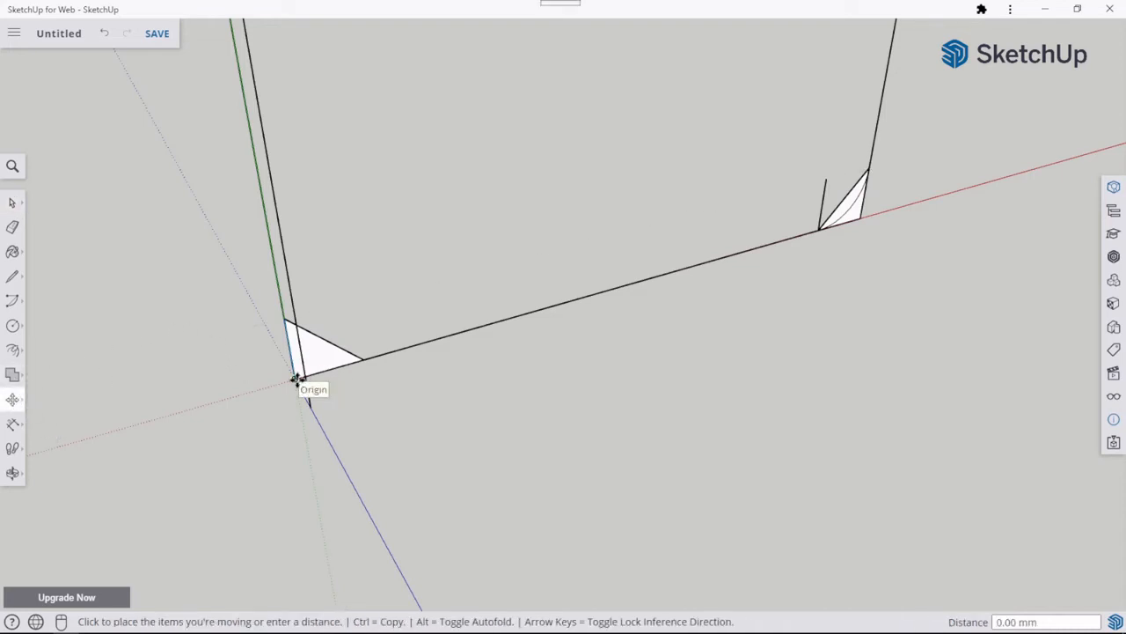
click(365, 359)
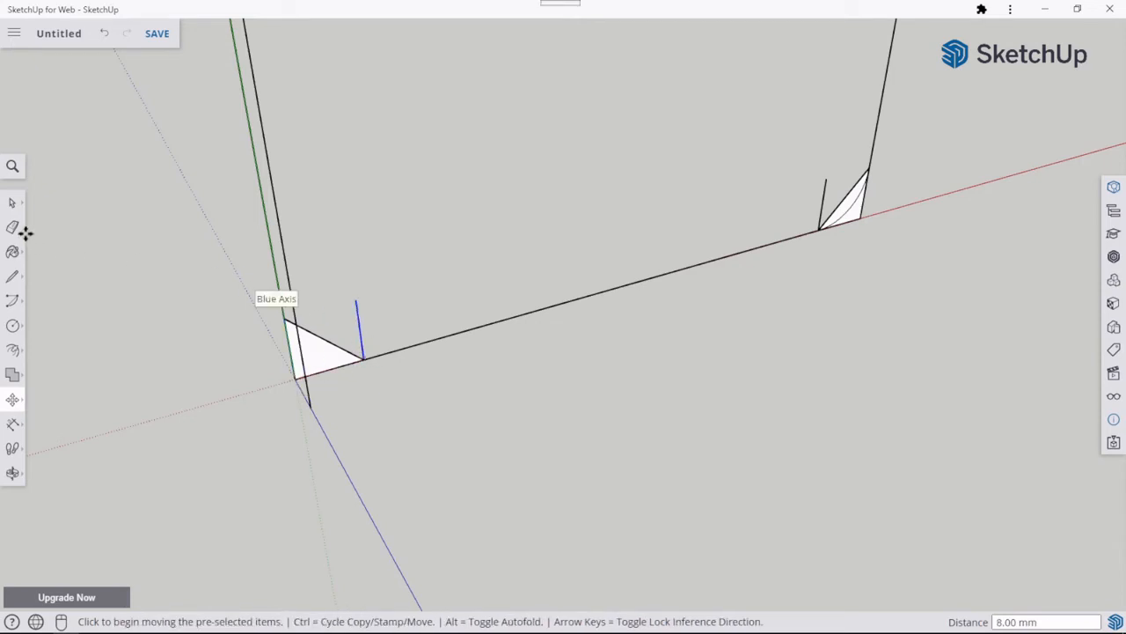
Draw an 8 mm radius arc centred on the copied line's upper end, from its lower end to the lower-left triangle's upper corner.
click(13, 300)
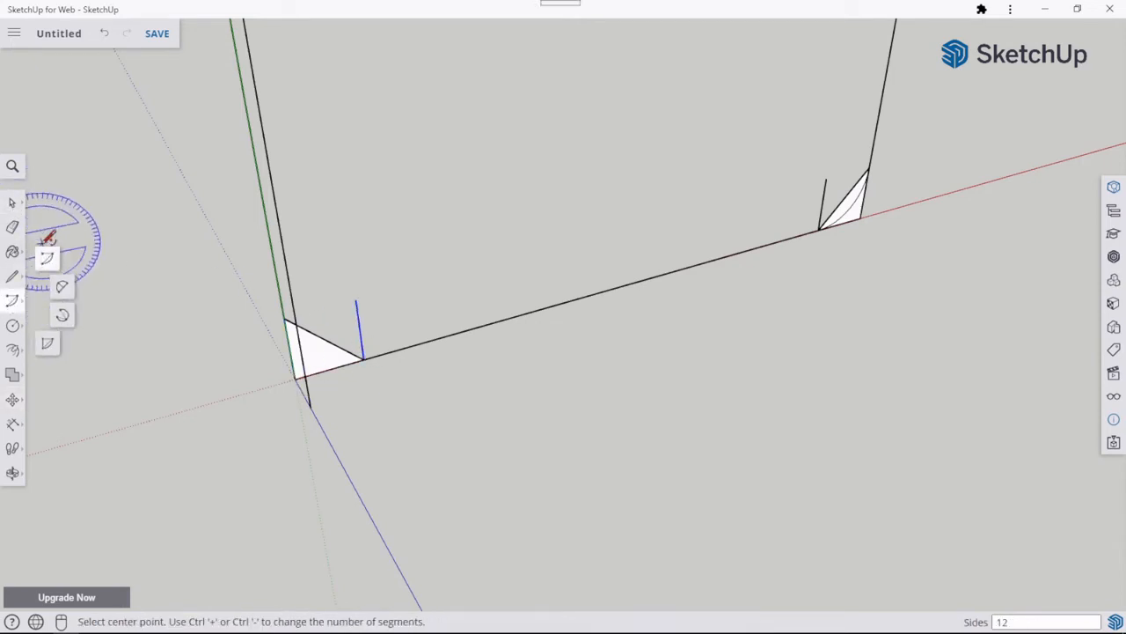
click(48, 257)
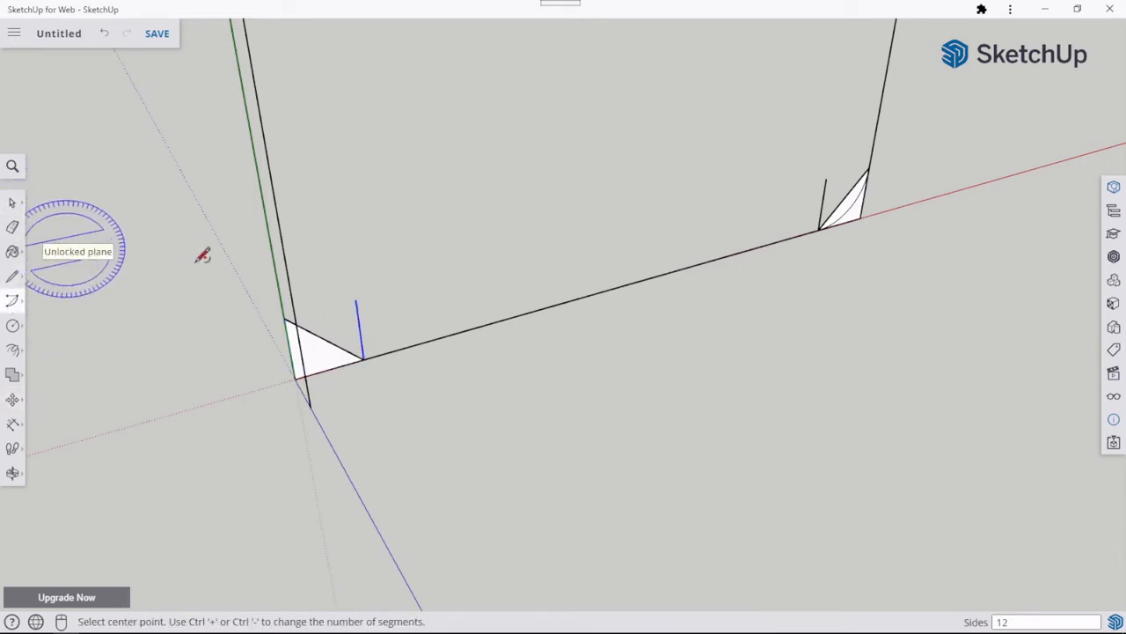
click(356, 300)
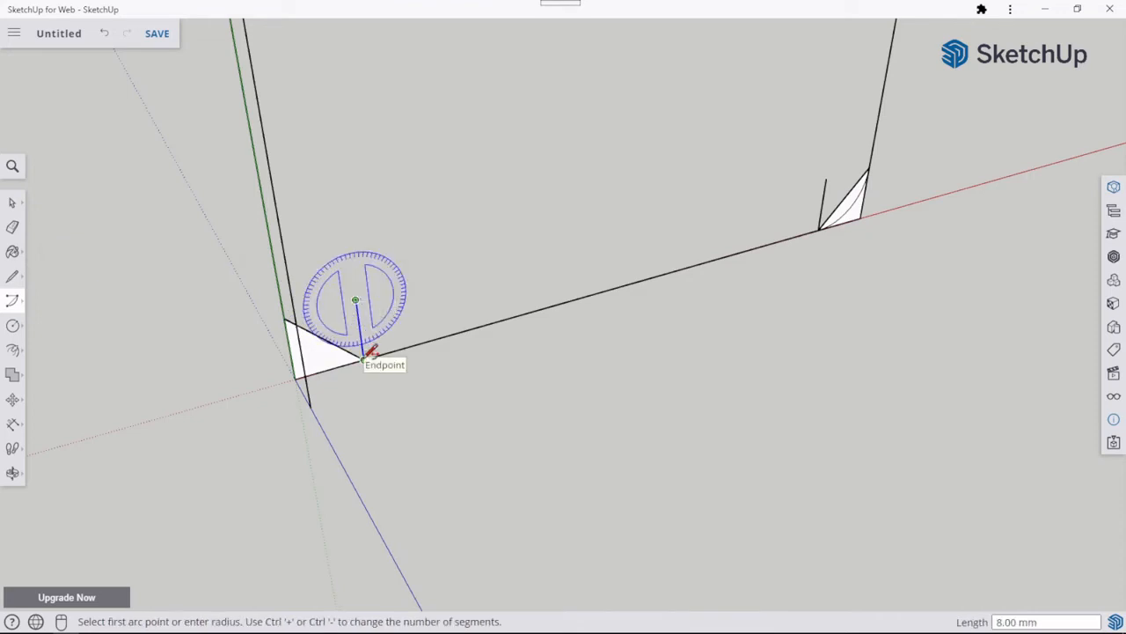
click(364, 357)
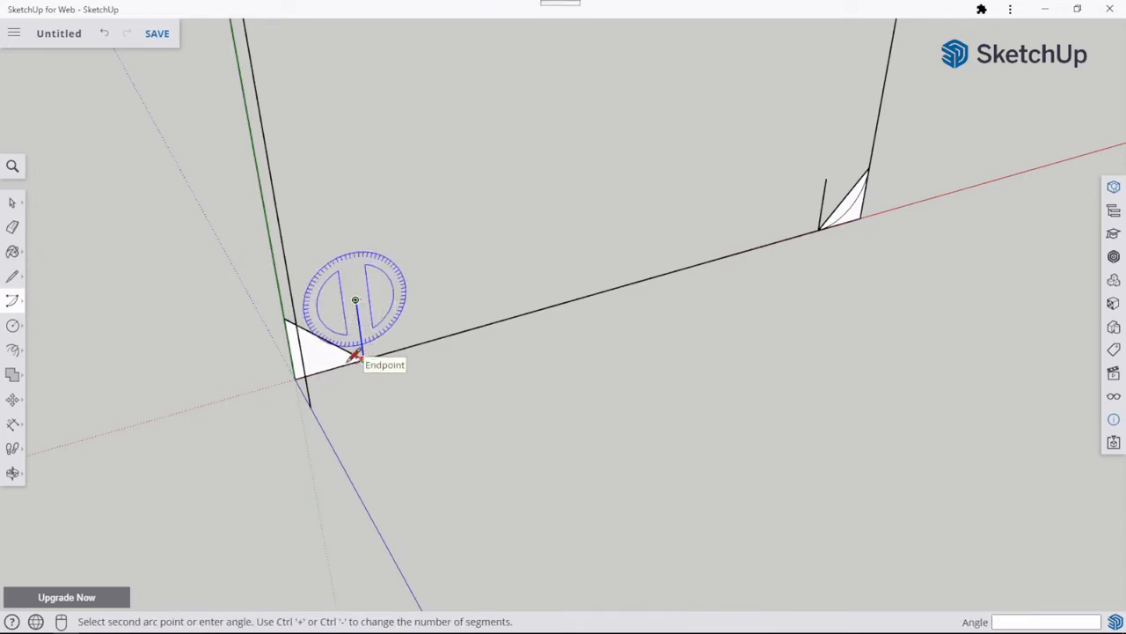
click(291, 314)
click(283, 318)
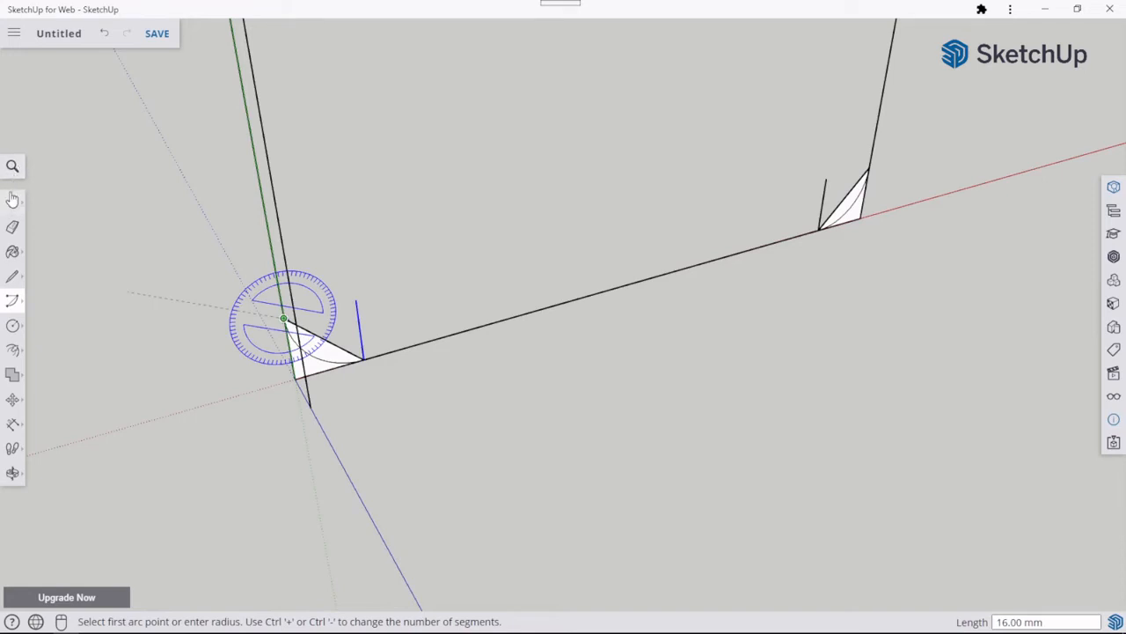
click(12, 200)
Align the drawing axes to the face of the copied outline's upper-right corner triangle.
scroll(374, 313, down, 2)
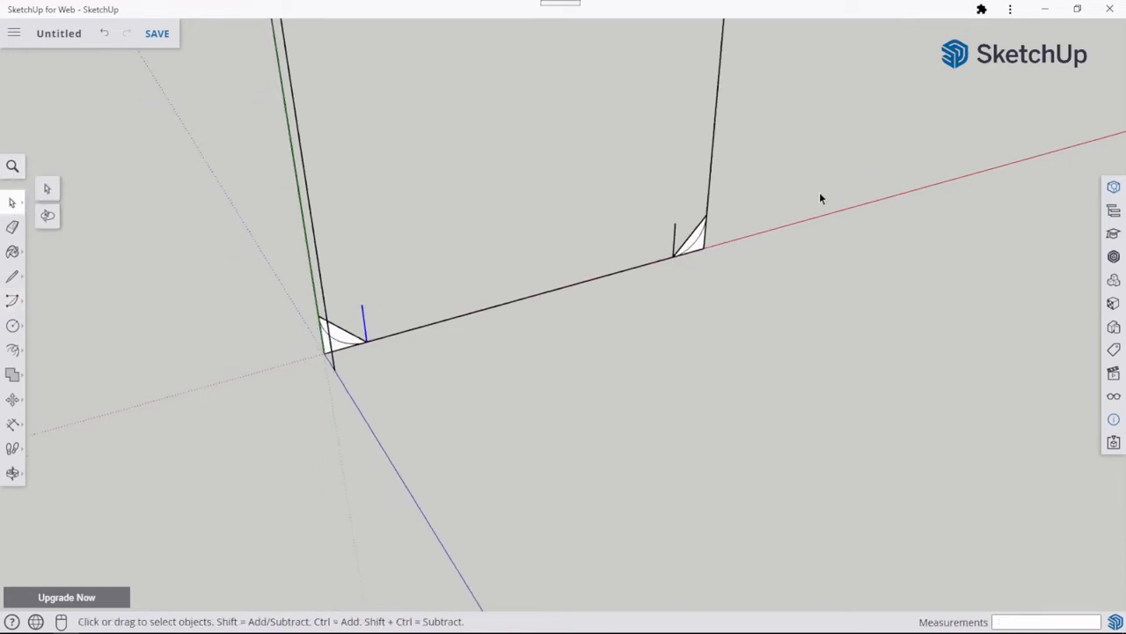
scroll(588, 209, down, 3)
middle_drag(583, 181, 417, 309)
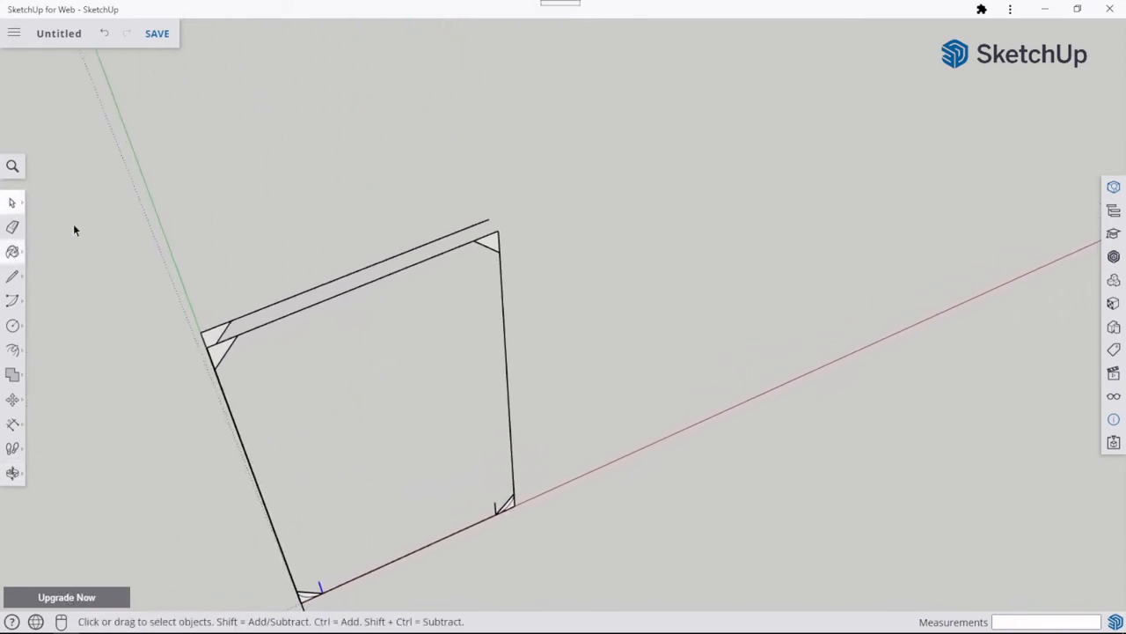
right_click(495, 244)
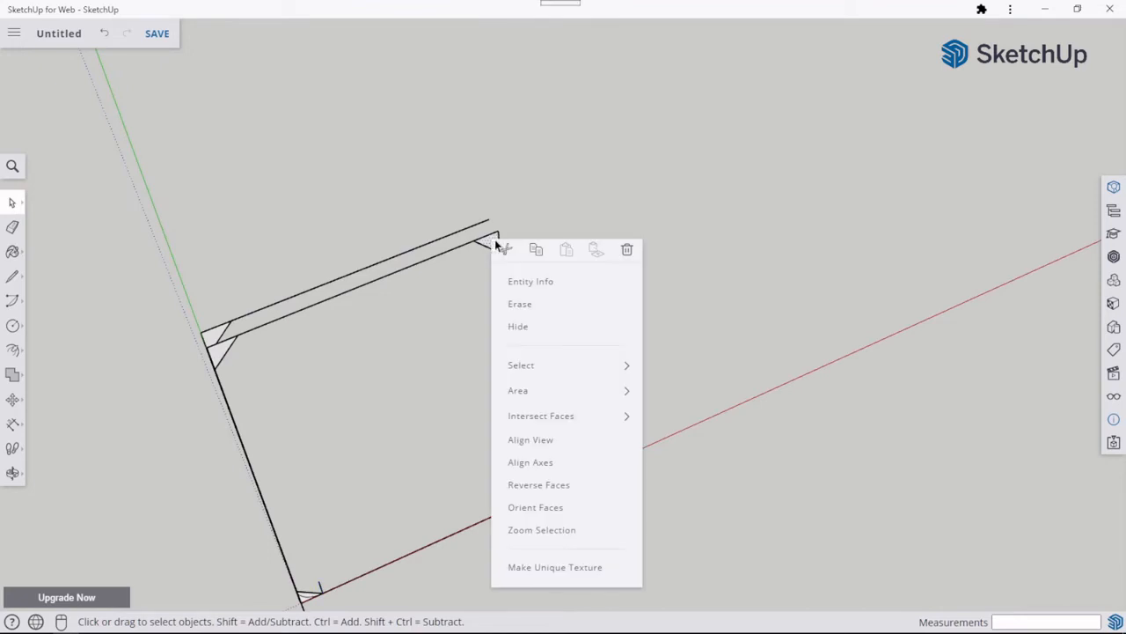
click(560, 462)
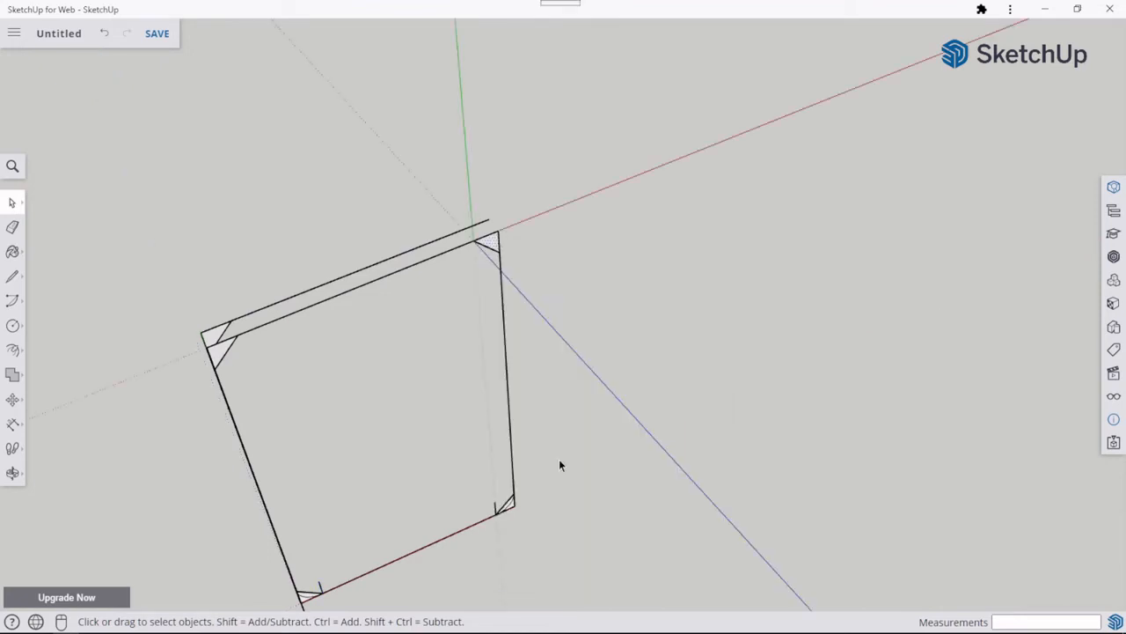
Copy the upper-right triangle's upright edge along the outline's top edge to the other end of the diagonal.
scroll(564, 409, down, 2)
scroll(509, 340, down, 2)
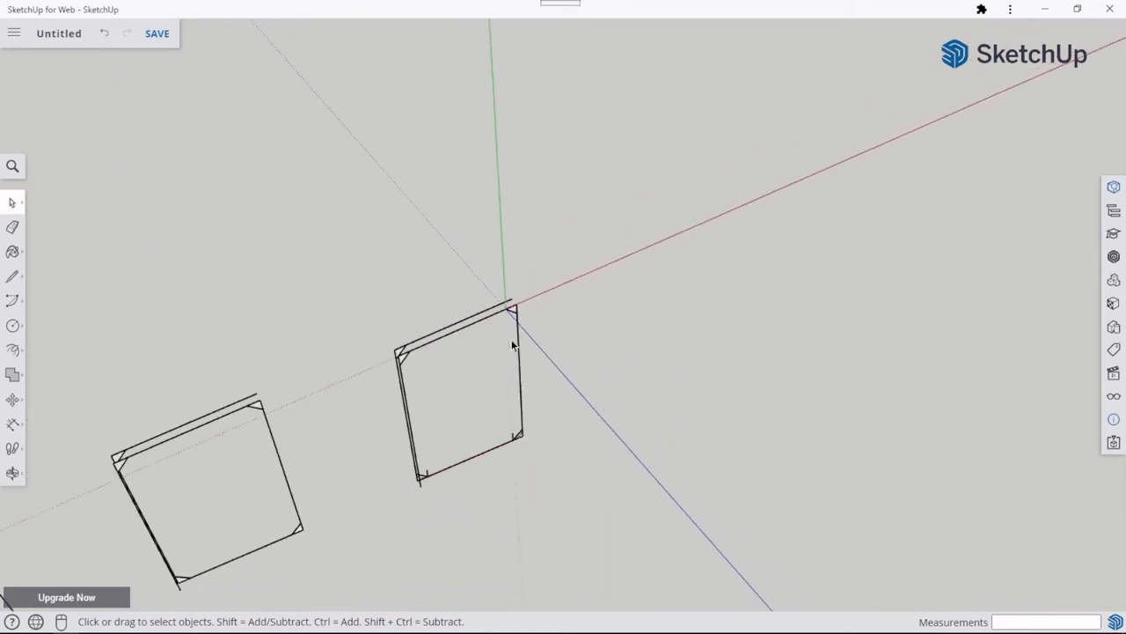
scroll(513, 338, down, 2)
middle_drag(515, 337, 432, 276)
scroll(412, 342, up, 3)
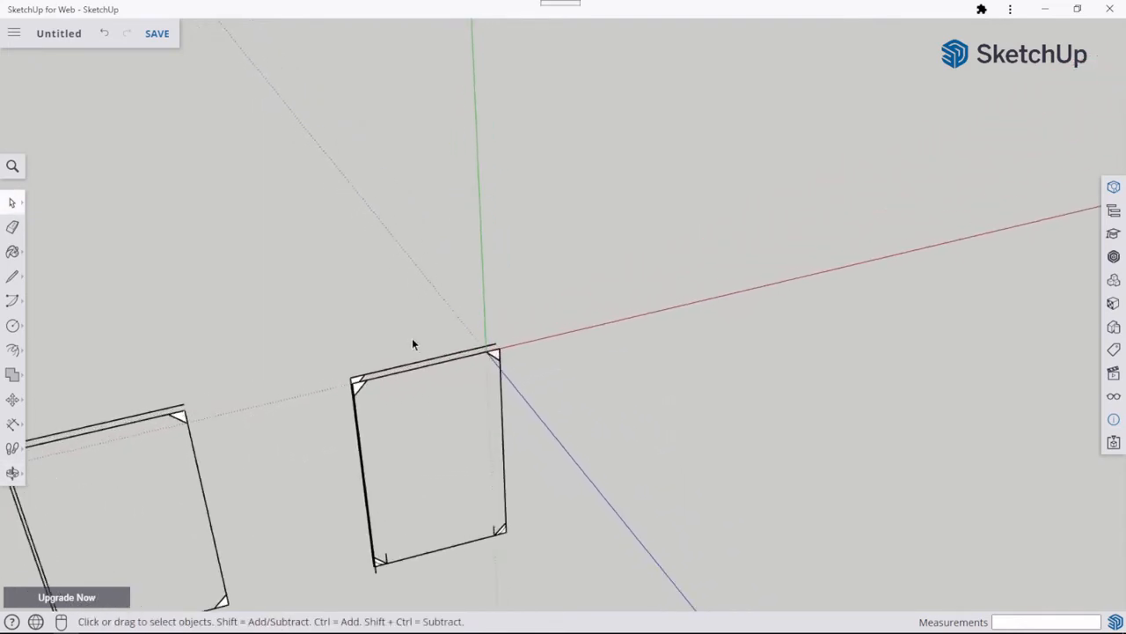
middle_drag(496, 387, 418, 376)
scroll(422, 372, up, 3)
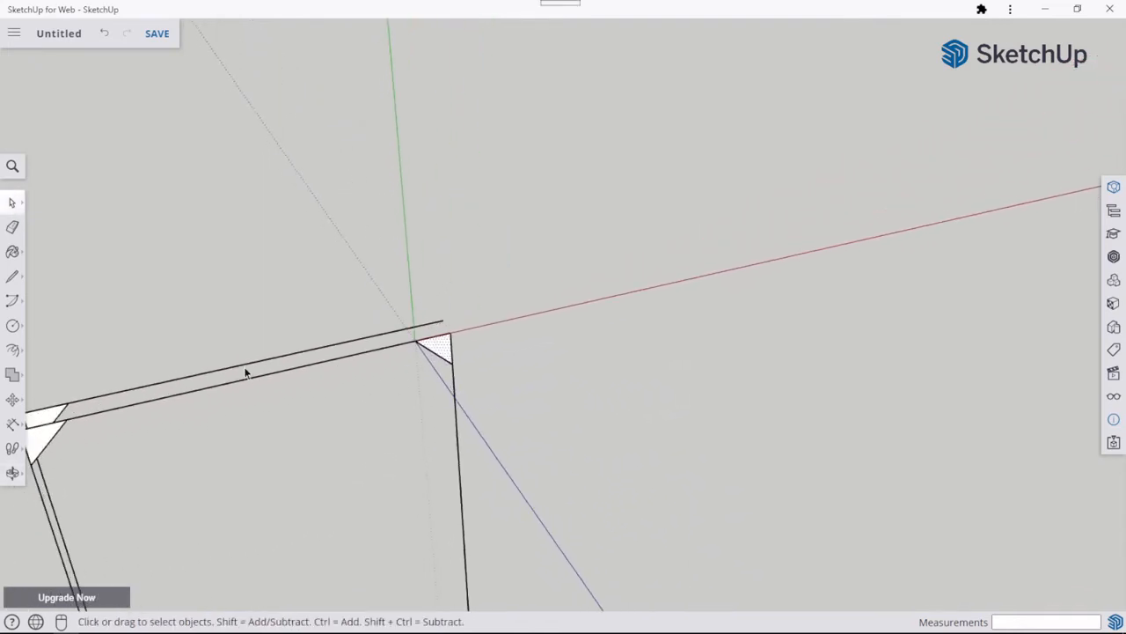
scroll(463, 352, up, 5)
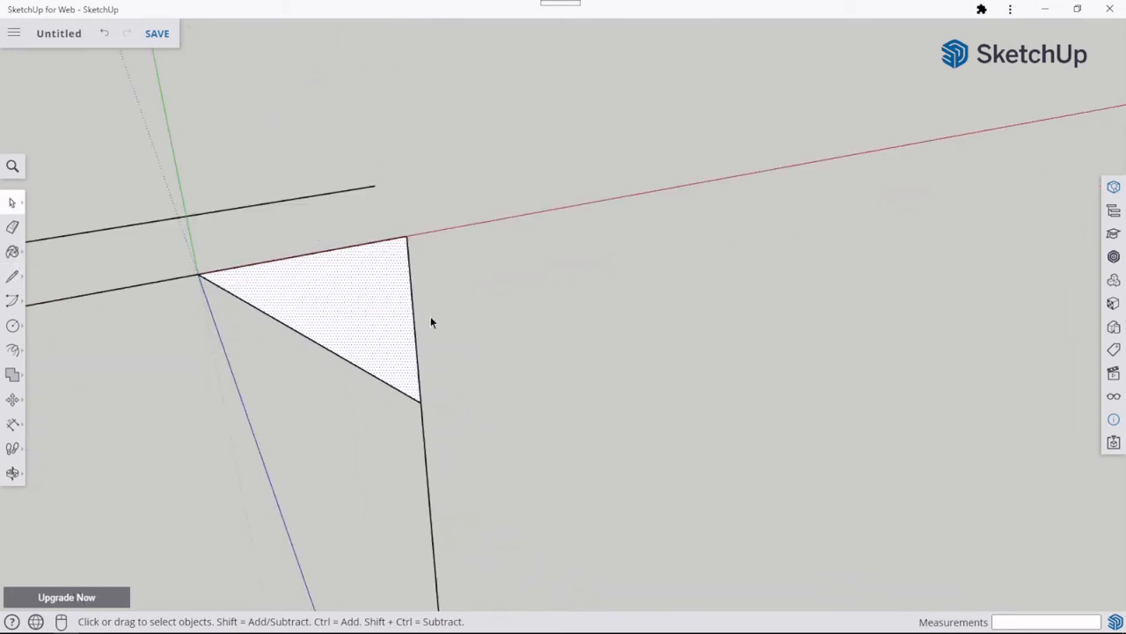
scroll(173, 211, down, 4)
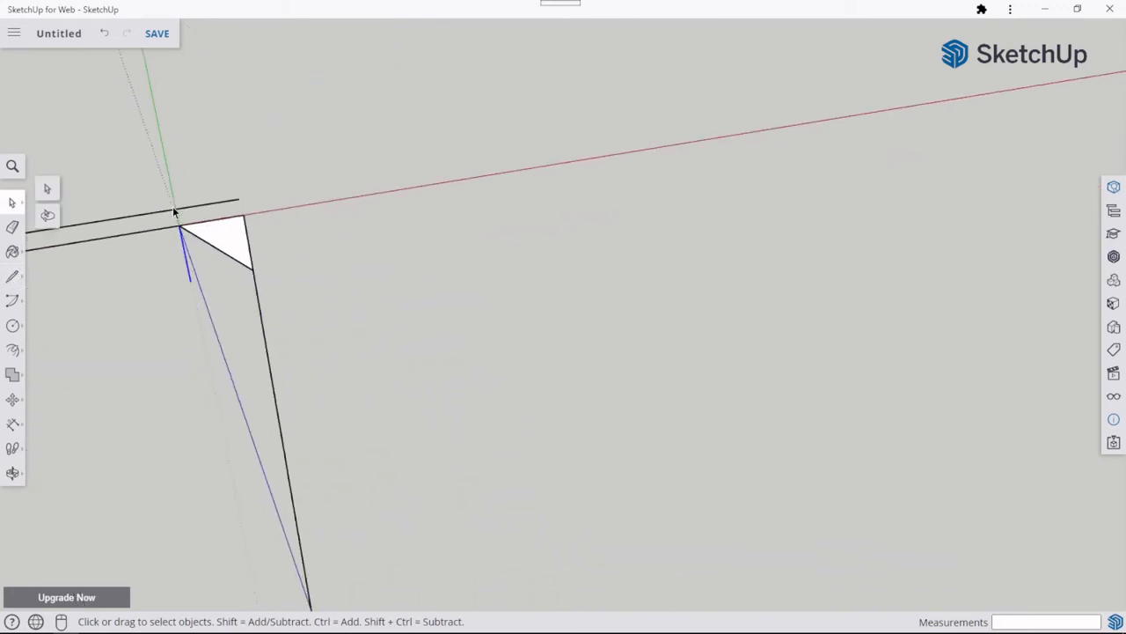
Draw a 135° arc centred on the copied line's lower end, from its upper end through the upper-right triangle's lower corner and beyond.
middle_drag(174, 211, 495, 169)
scroll(432, 188, down, 2)
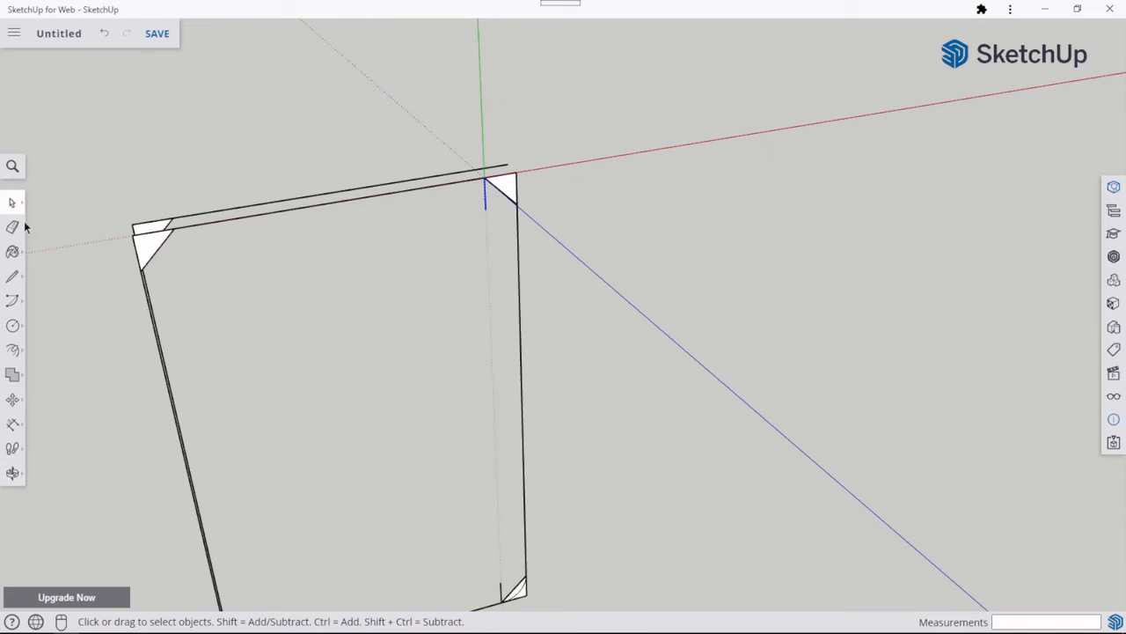
scroll(209, 314, down, 1)
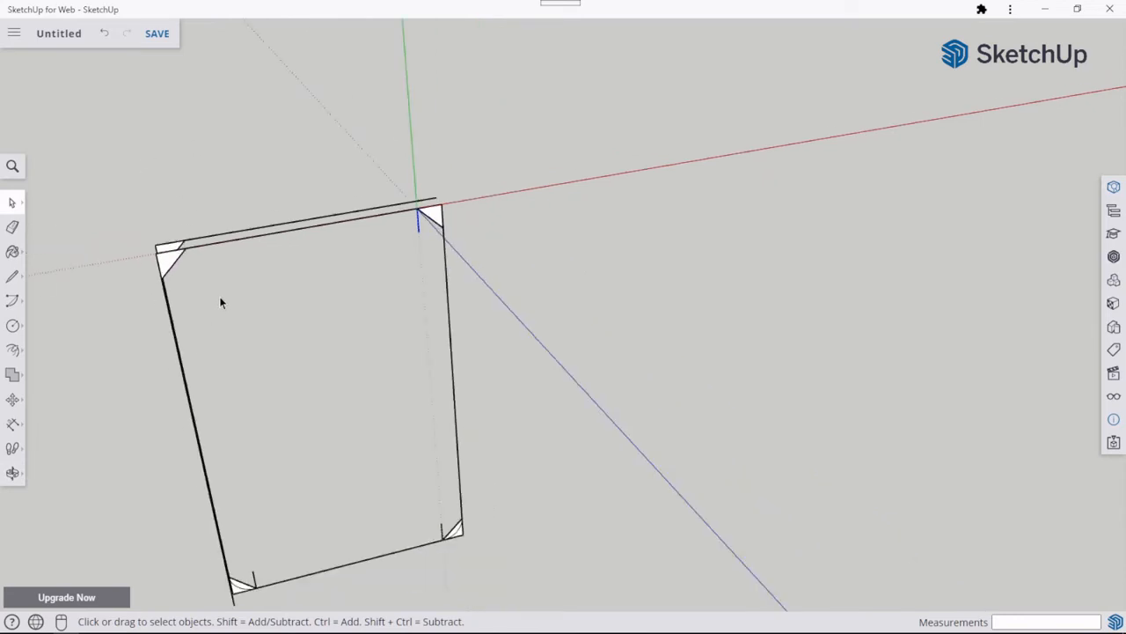
scroll(224, 297, up, 2)
scroll(234, 283, down, 2)
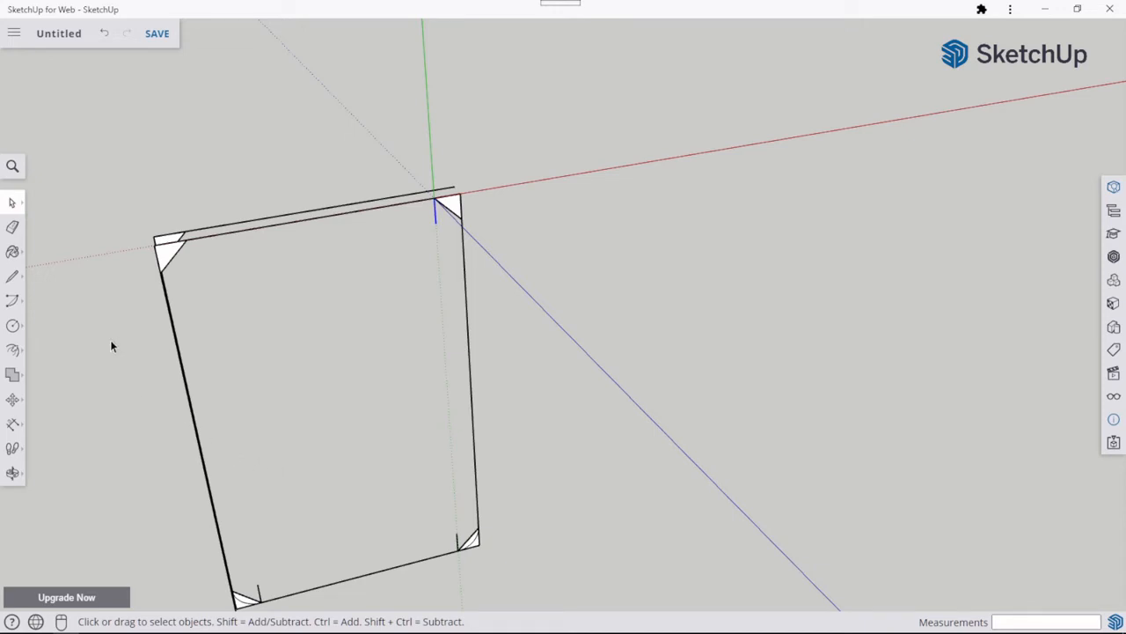
click(13, 301)
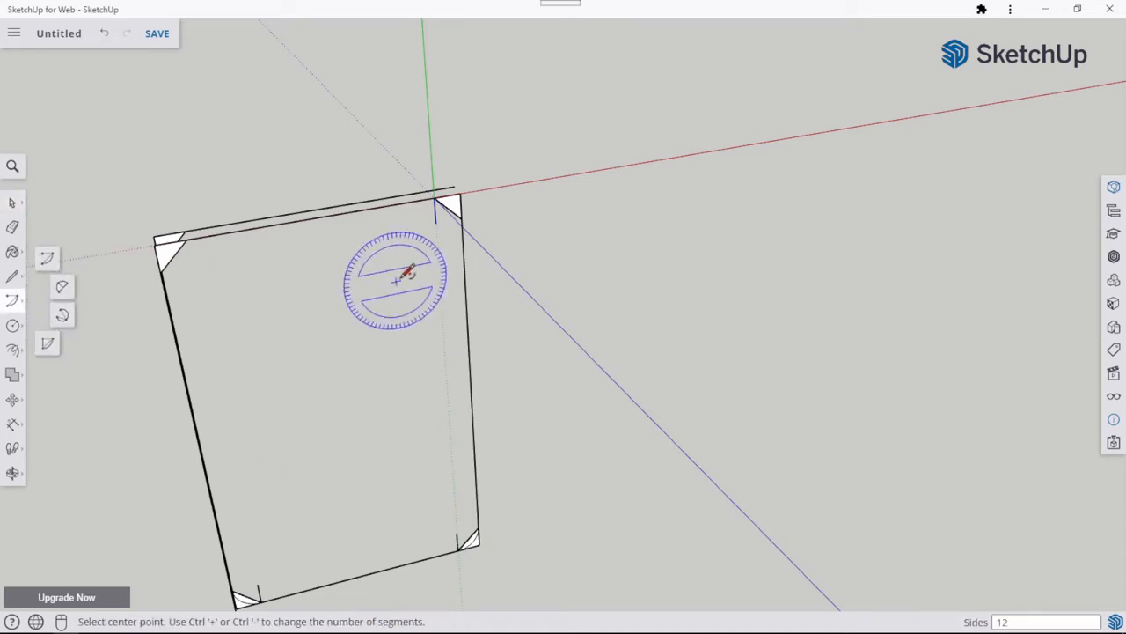
scroll(413, 264, up, 5)
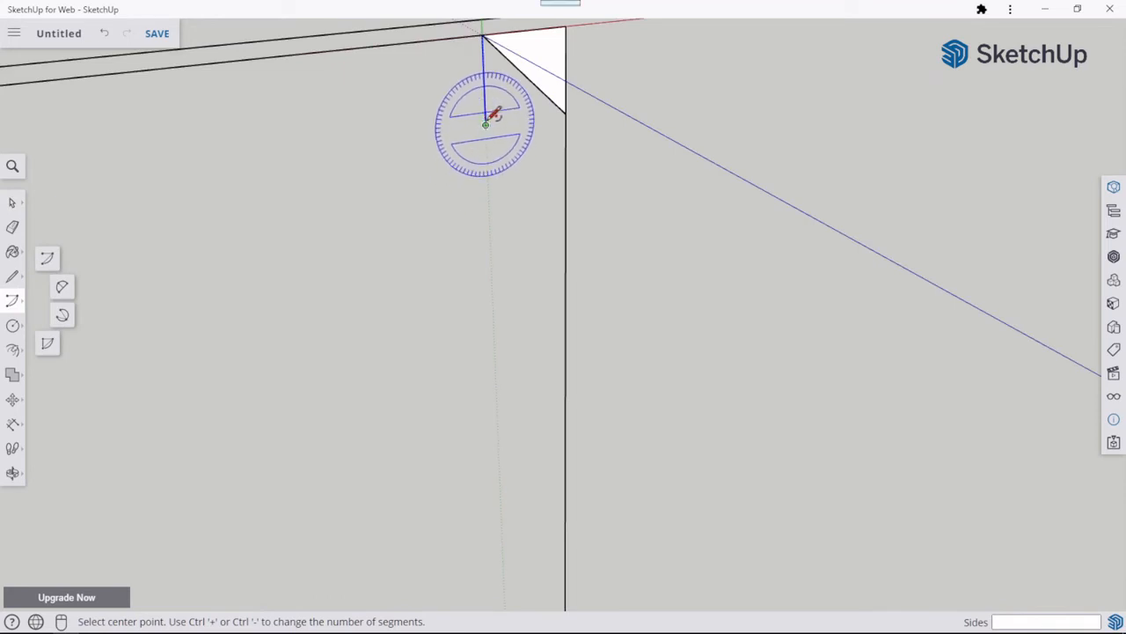
scroll(491, 112, up, 1)
scroll(490, 113, up, 1)
middle_drag(489, 114, 482, 258)
click(466, 275)
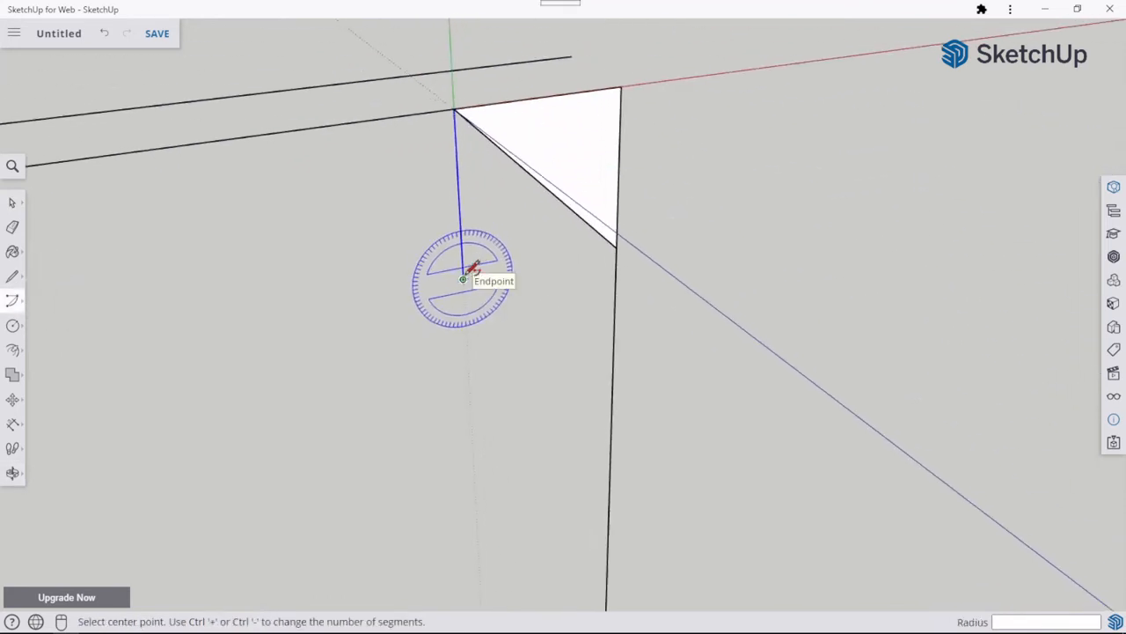
click(455, 109)
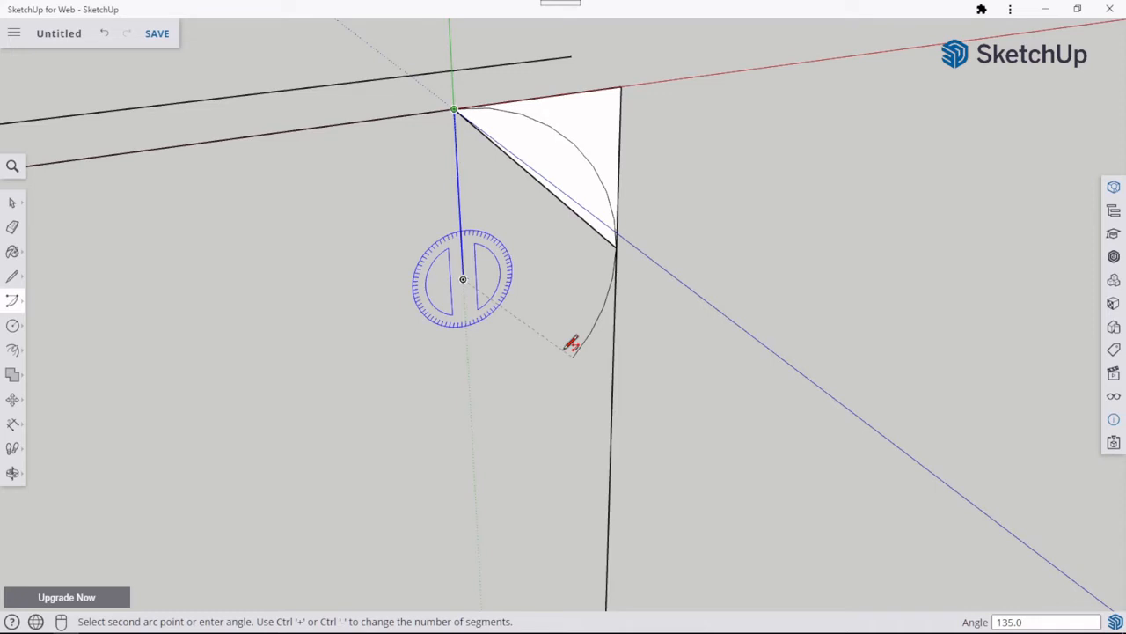
click(570, 348)
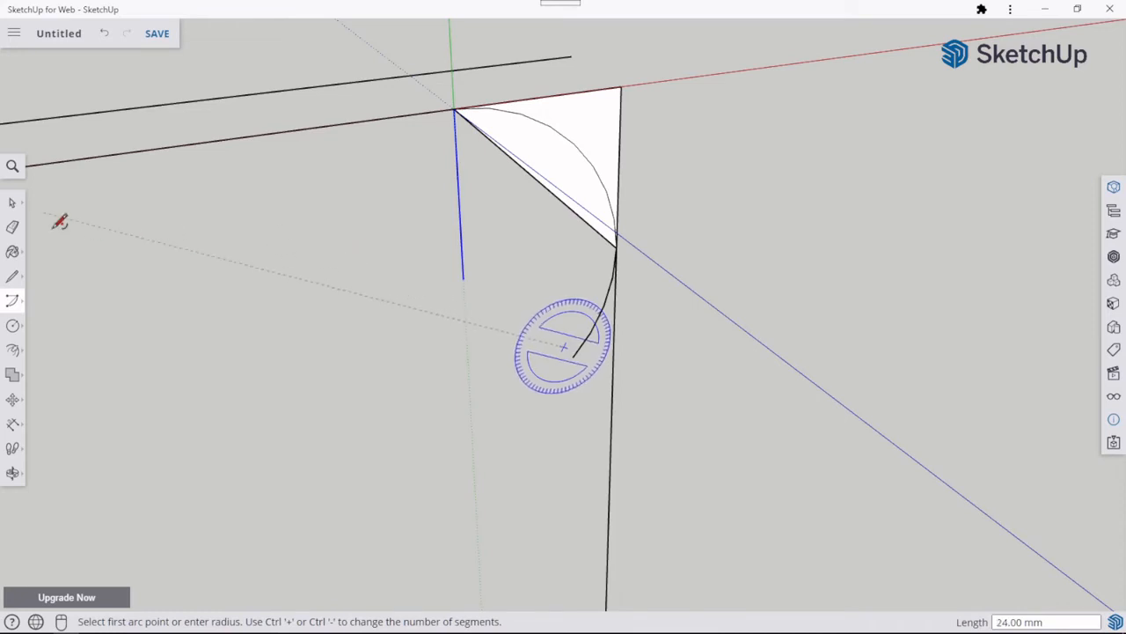
Delete the part of the arc that extends below the upper-right triangle, keeping the part inside it.
click(14, 203)
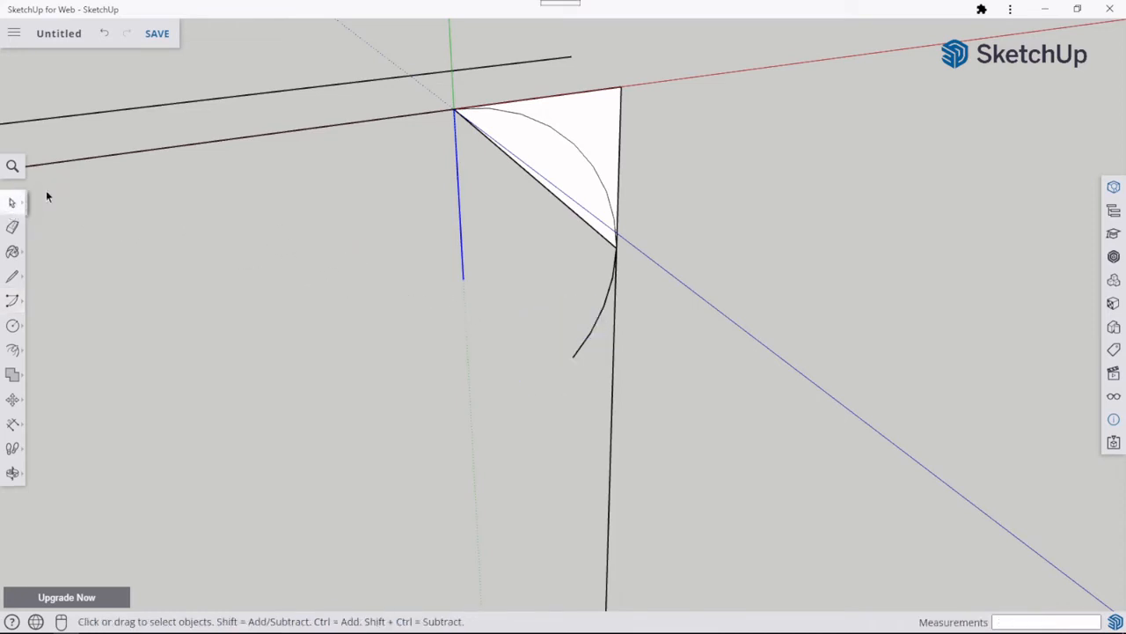
click(583, 156)
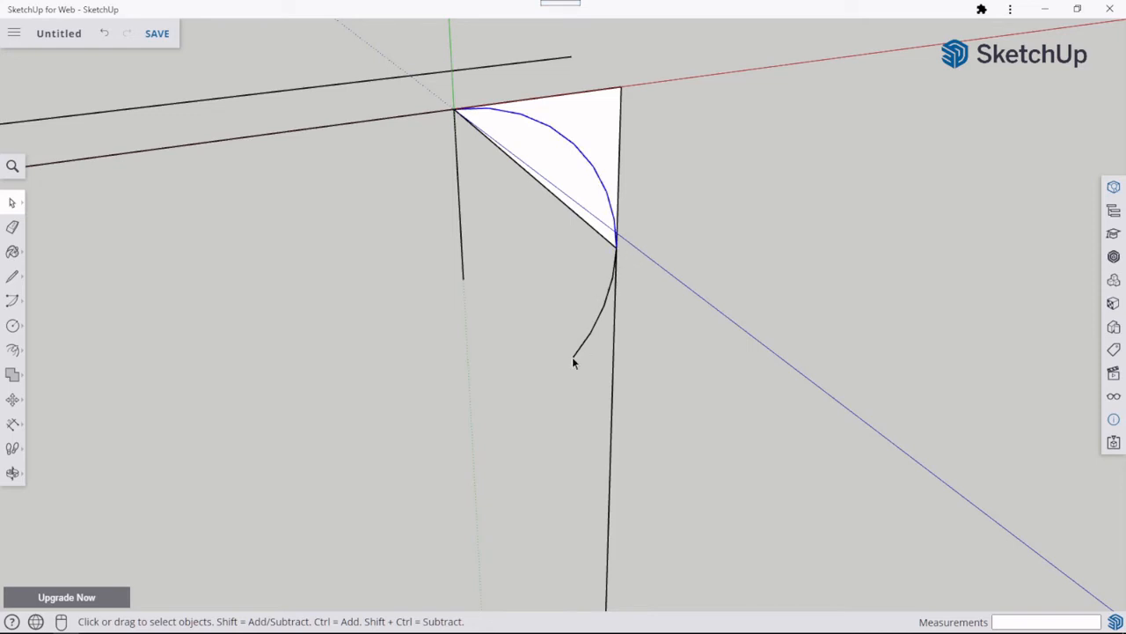
click(553, 254)
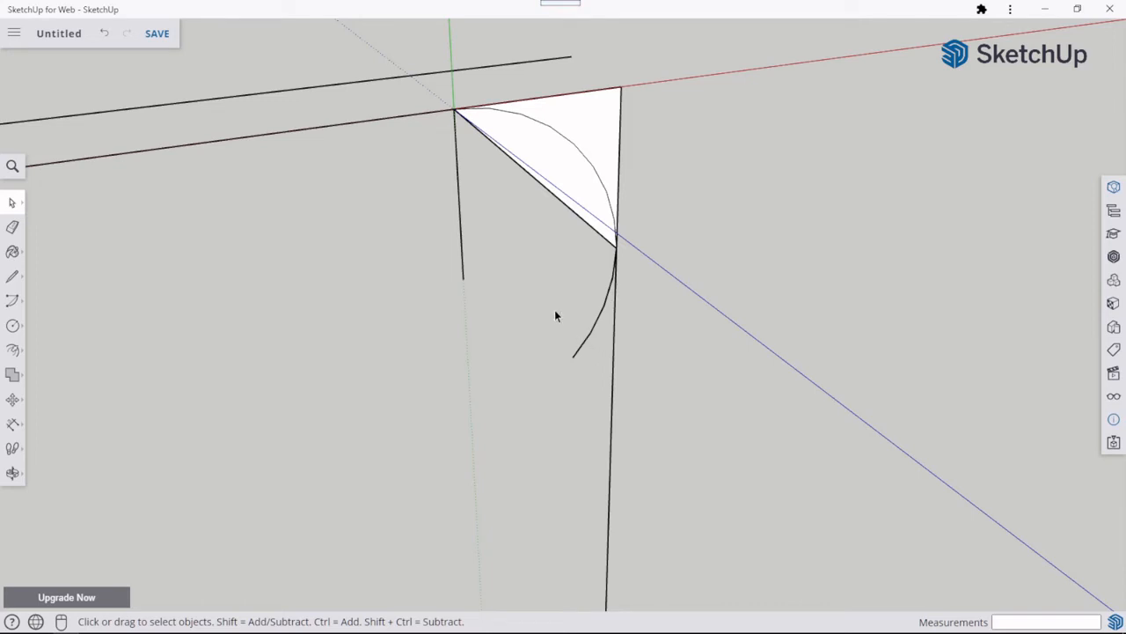
click(584, 350)
key(Delete)
Align the drawing axes to the white face of the original decorated frame.
scroll(549, 407, down, 5)
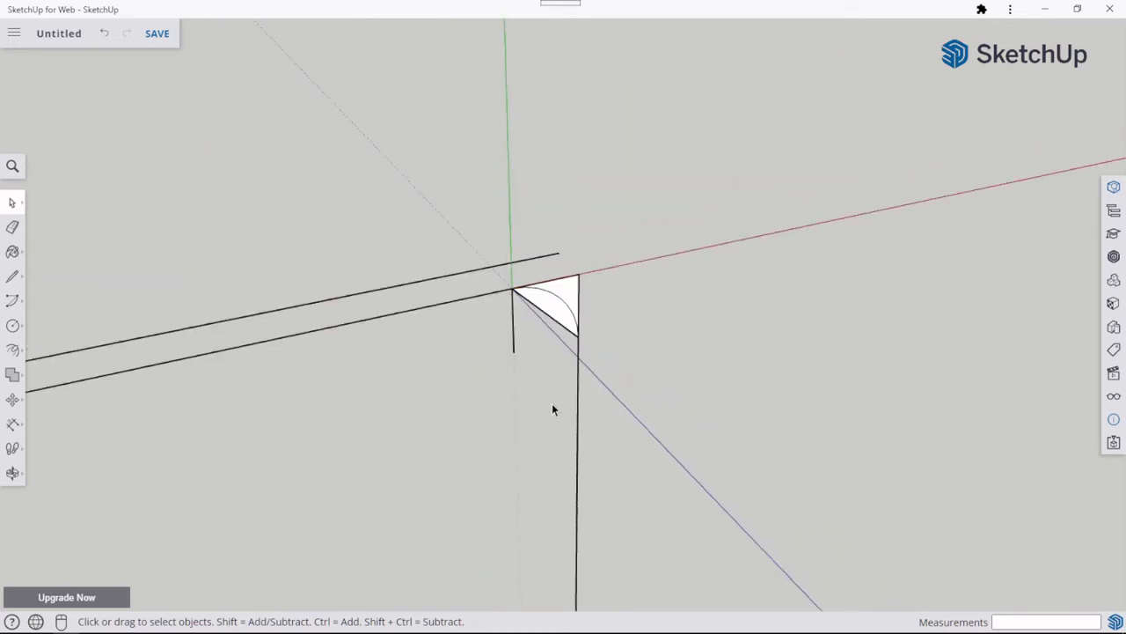
scroll(552, 403, down, 4)
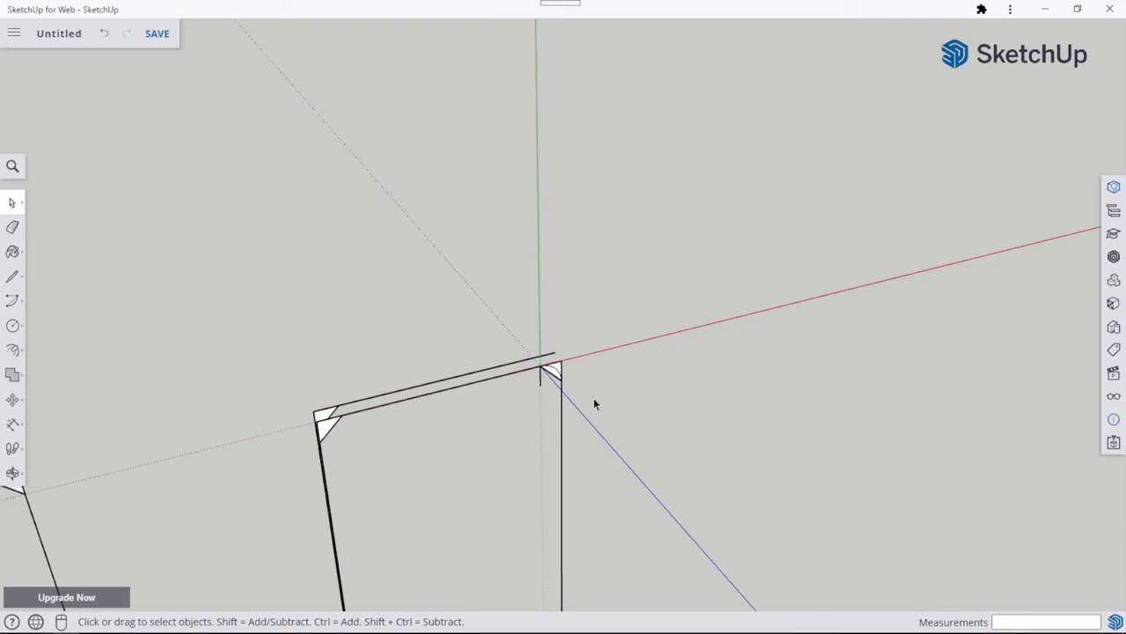
middle_drag(595, 400, 556, 201)
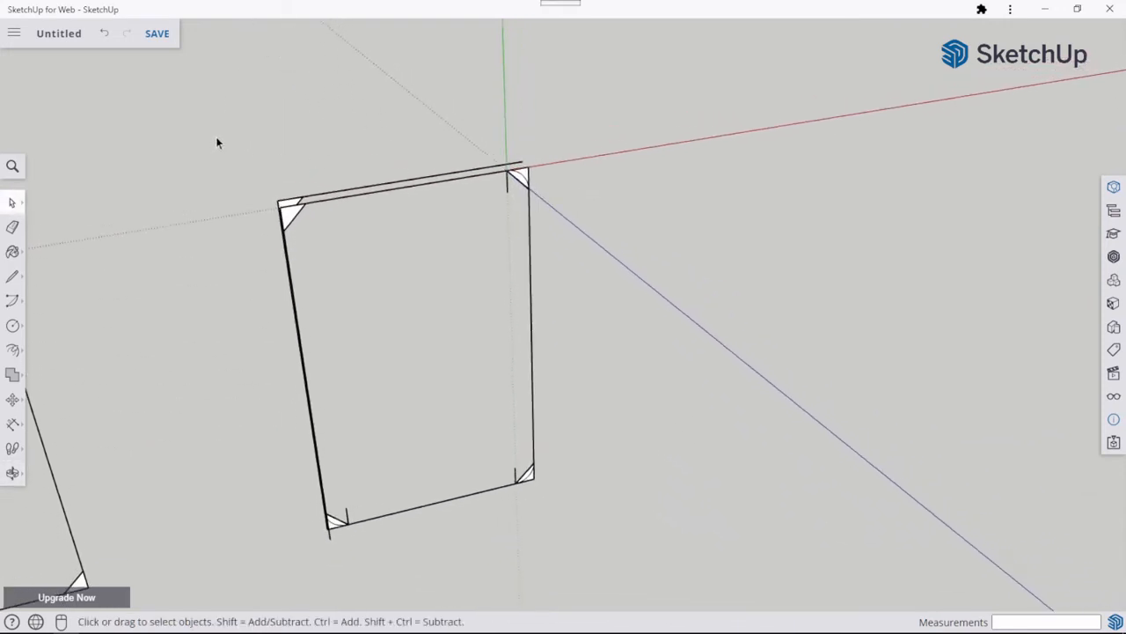
scroll(220, 136, down, 3)
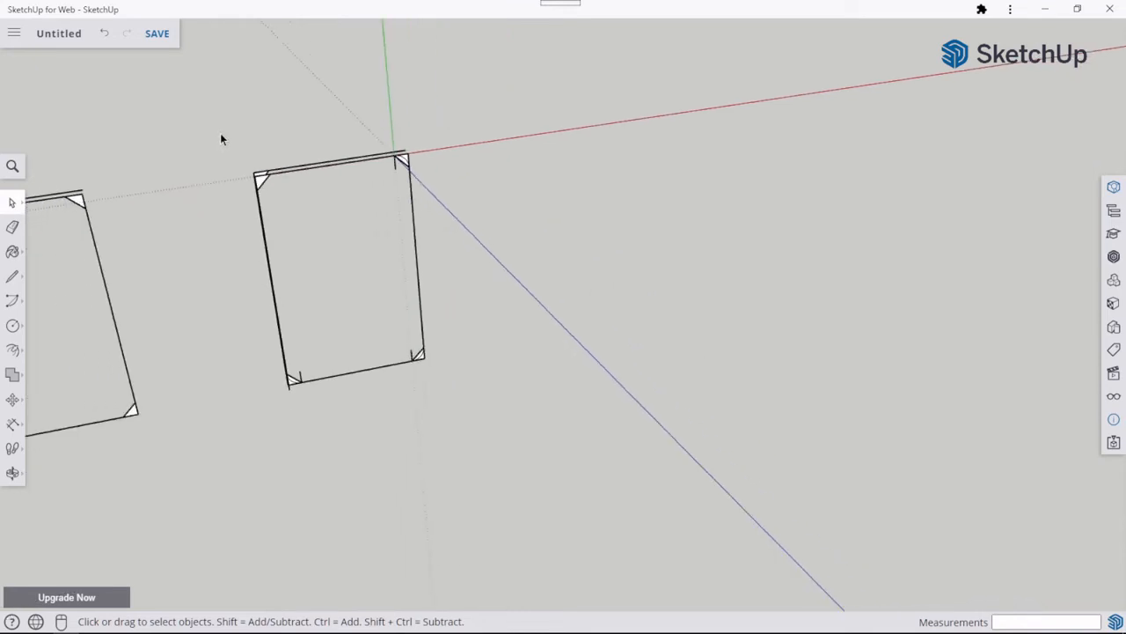
middle_drag(220, 133, 803, 230)
scroll(202, 211, down, 2)
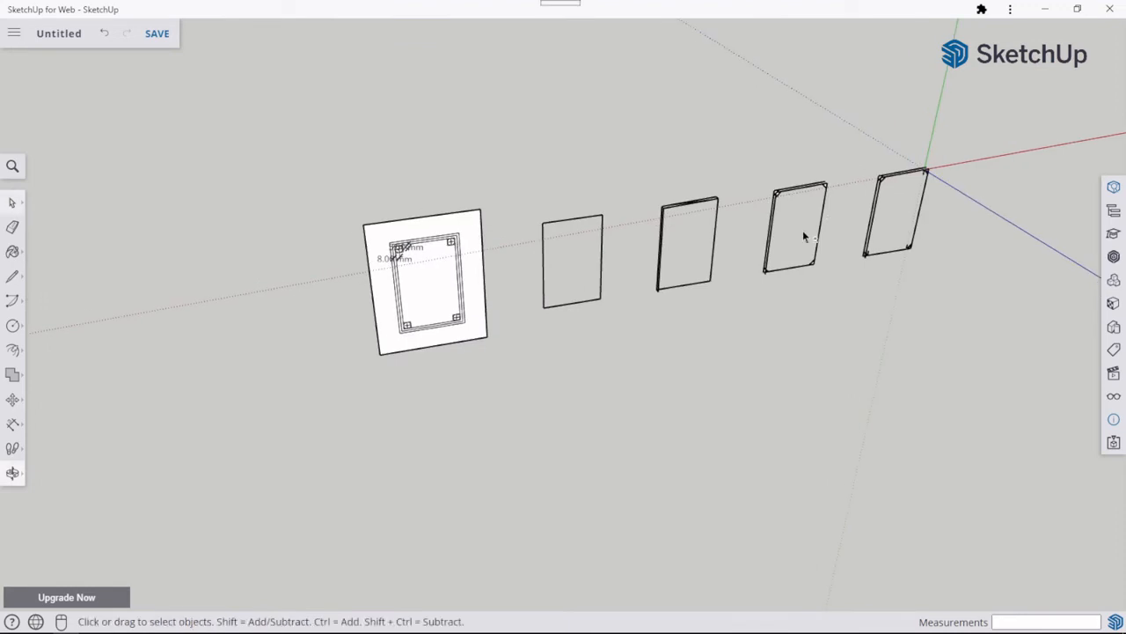
right_click(472, 335)
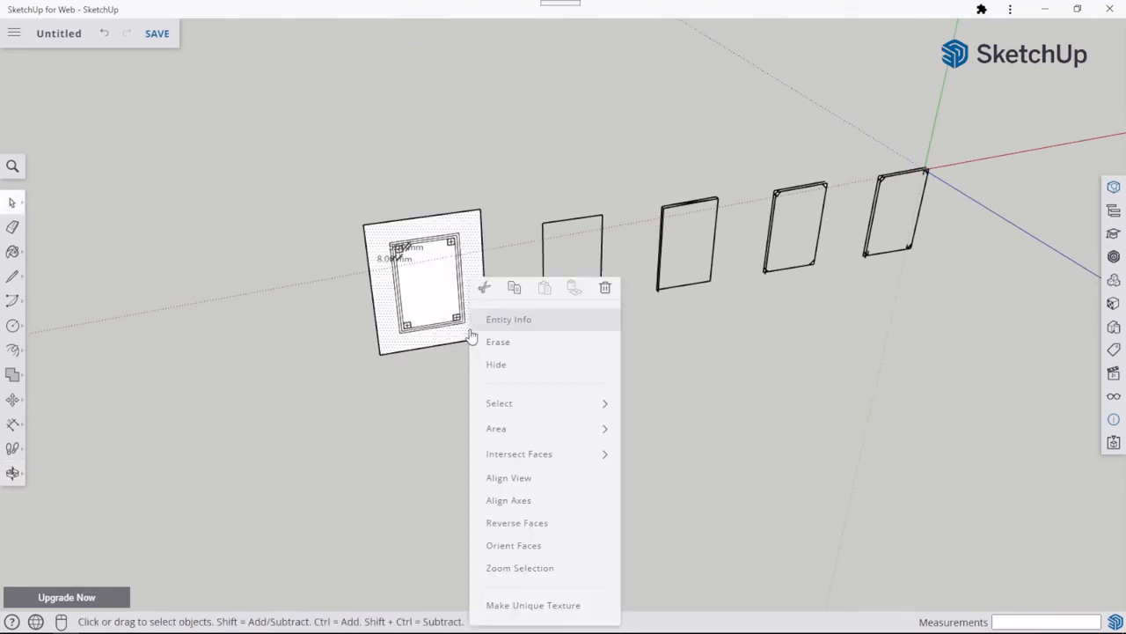
click(519, 500)
shift+middle_drag(715, 409, 297, 483)
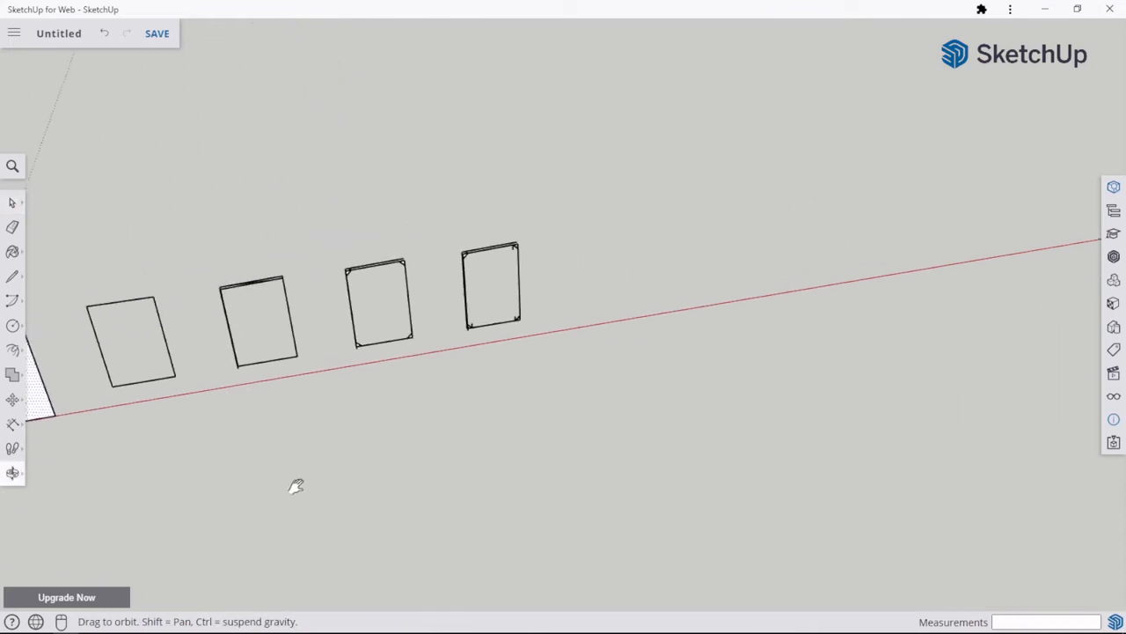
Copy the last outline in the row about 160 mm along the red axis and clear the selection.
drag(434, 202, 565, 368)
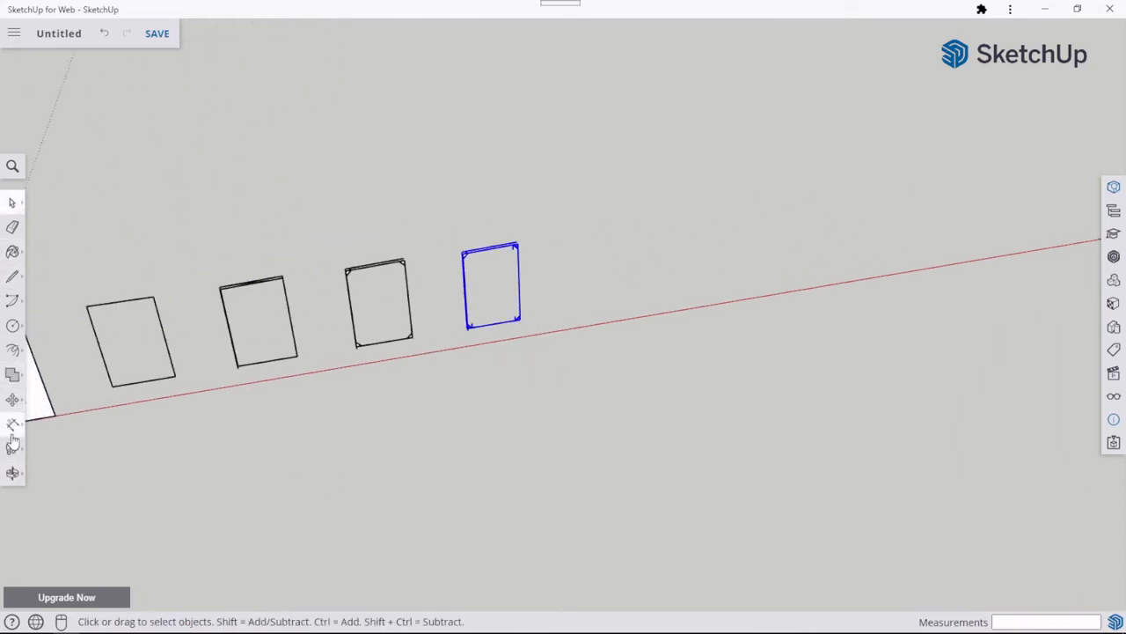
click(13, 398)
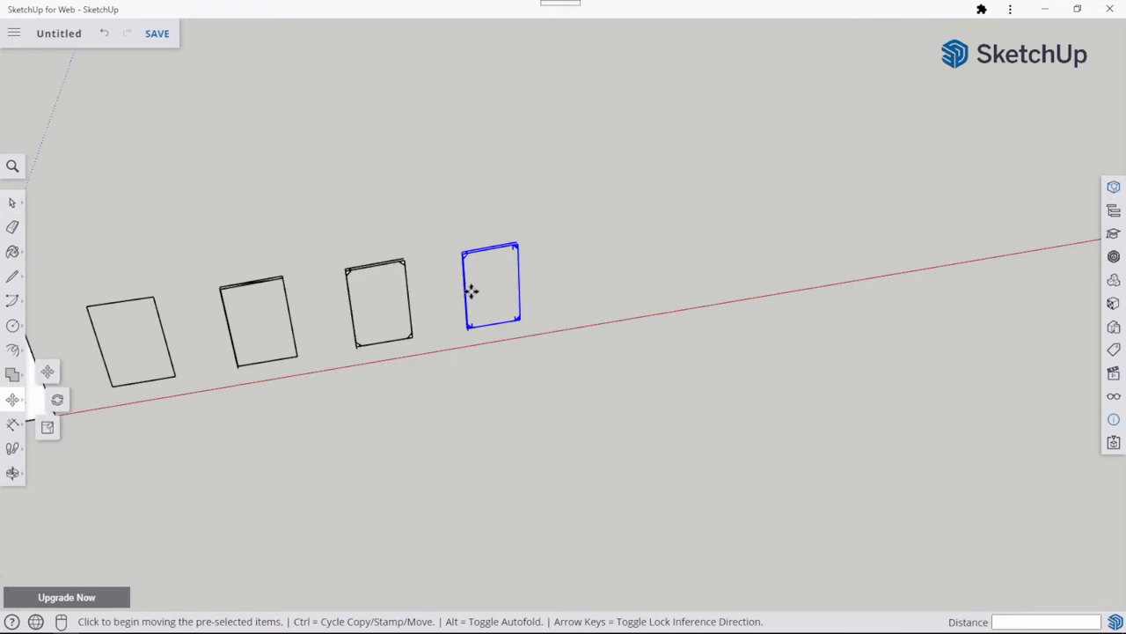
click(522, 321)
key(ctrl)
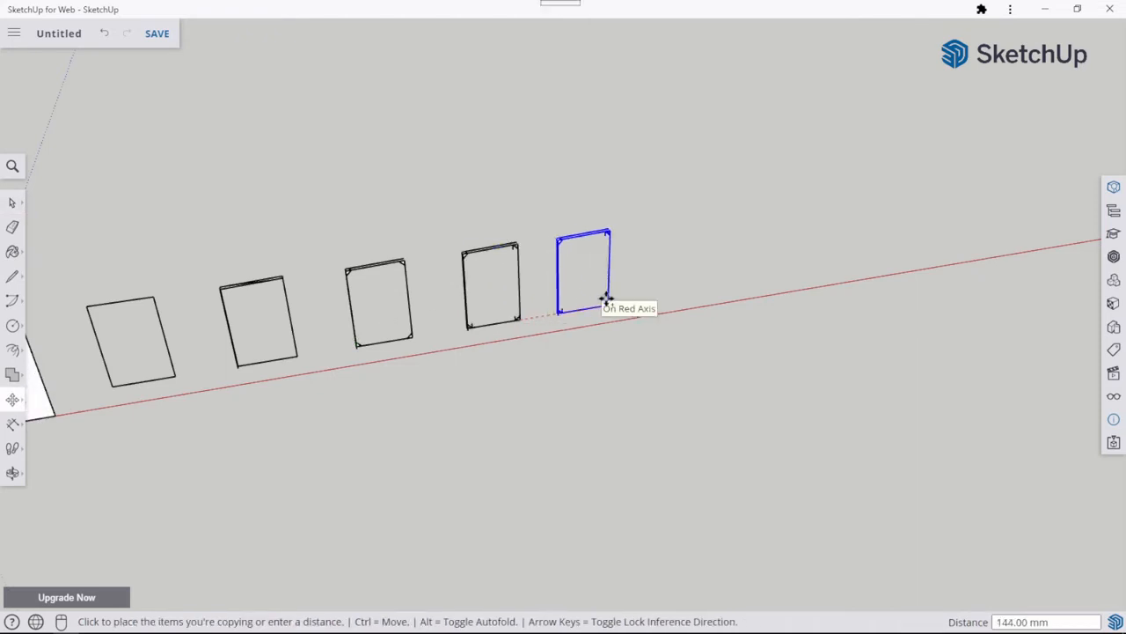
click(618, 301)
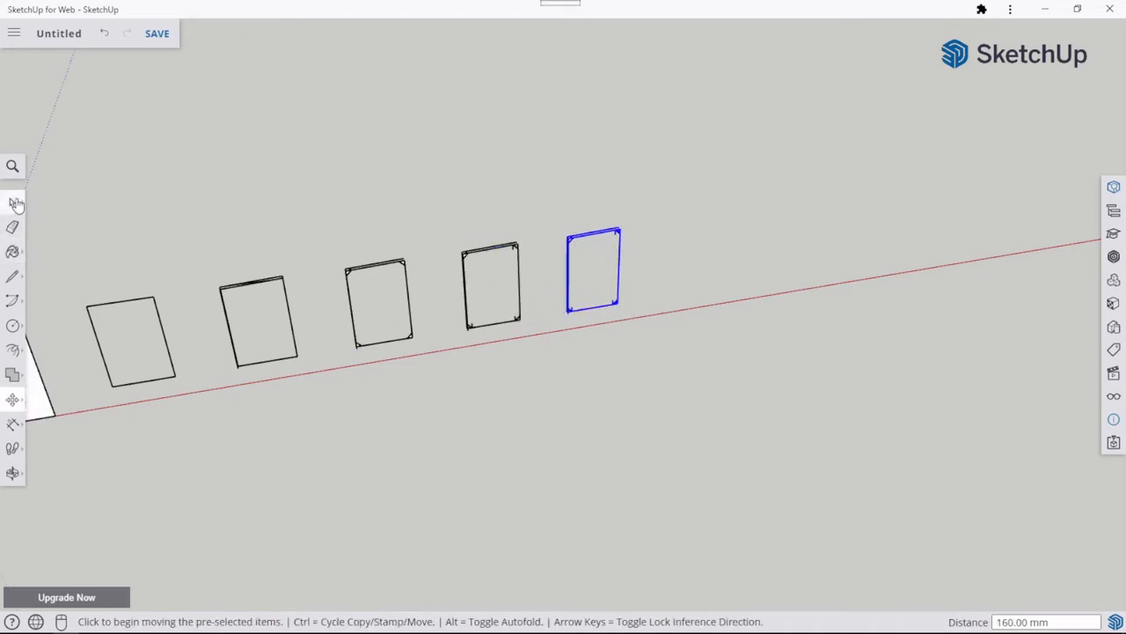
click(13, 202)
scroll(649, 238, up, 3)
click(655, 235)
Erase the square corner edges, diagonals and construction lines around the arcs at the new copy's two lower corners.
scroll(655, 234, up, 2)
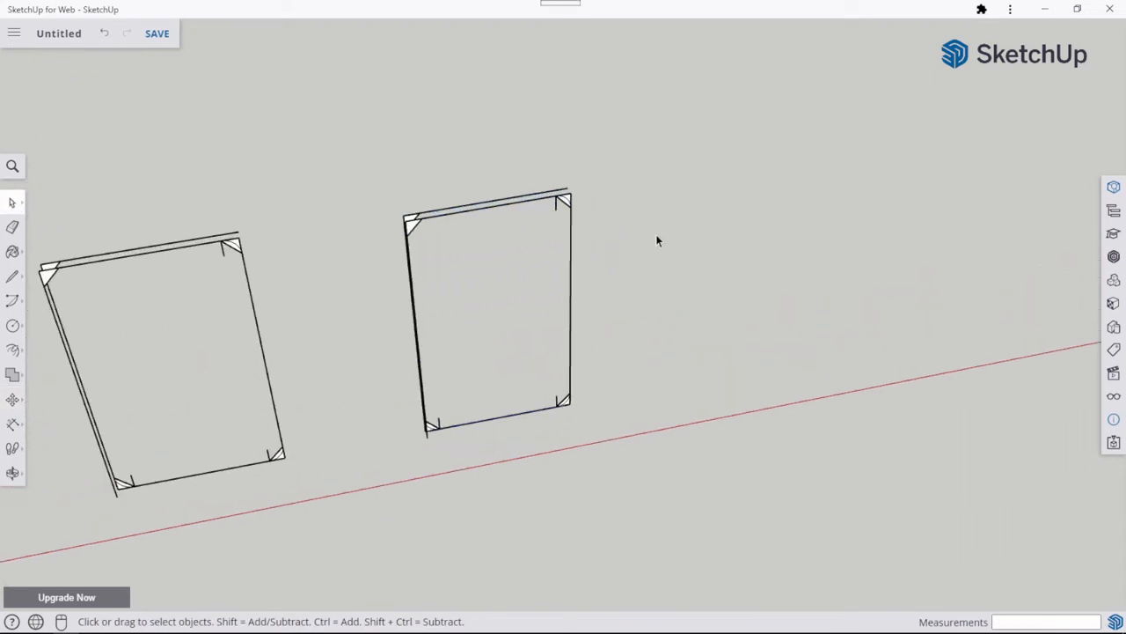
scroll(655, 240, up, 2)
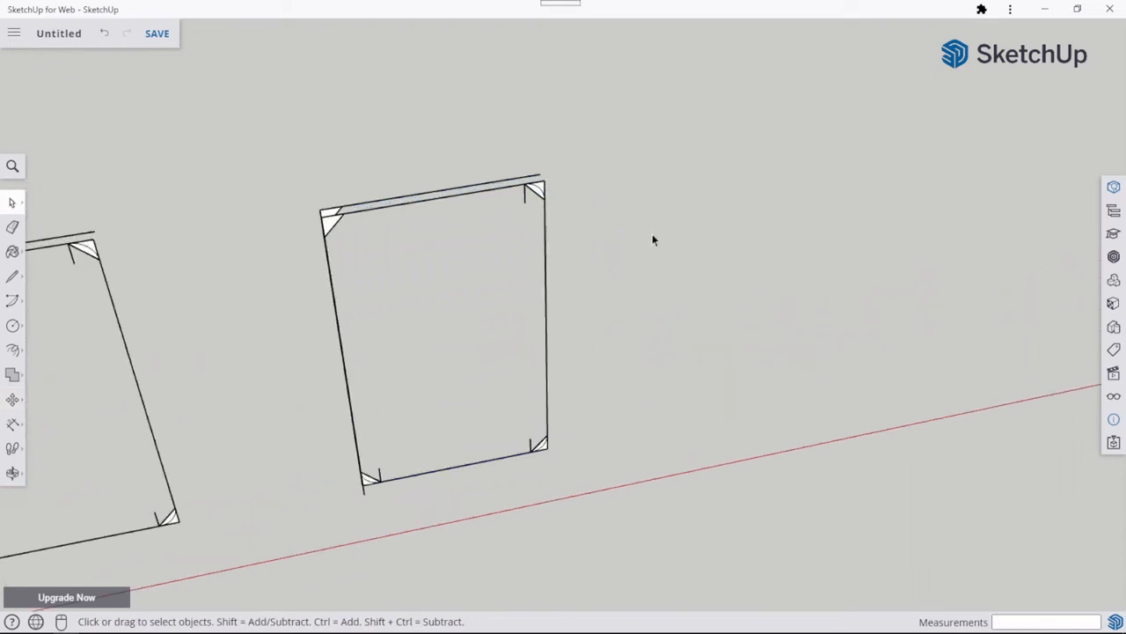
click(13, 227)
scroll(563, 449, up, 5)
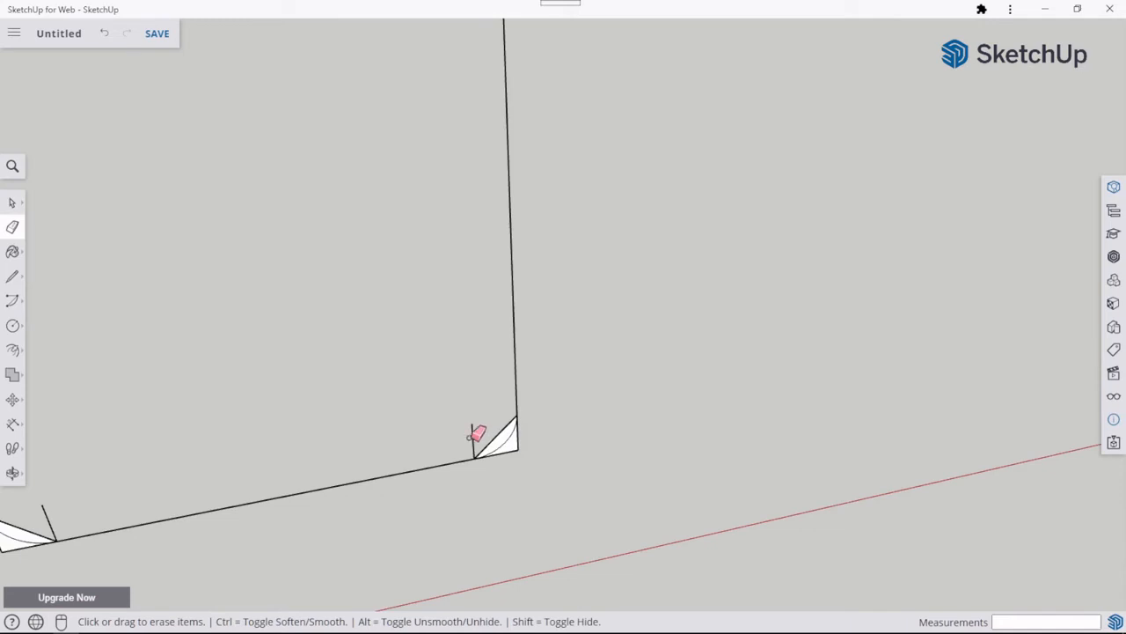
mouse_move(478, 431)
mouse_down()
mouse_move(517, 440)
mouse_move(500, 449)
mouse_up()
scroll(379, 420, down, 2)
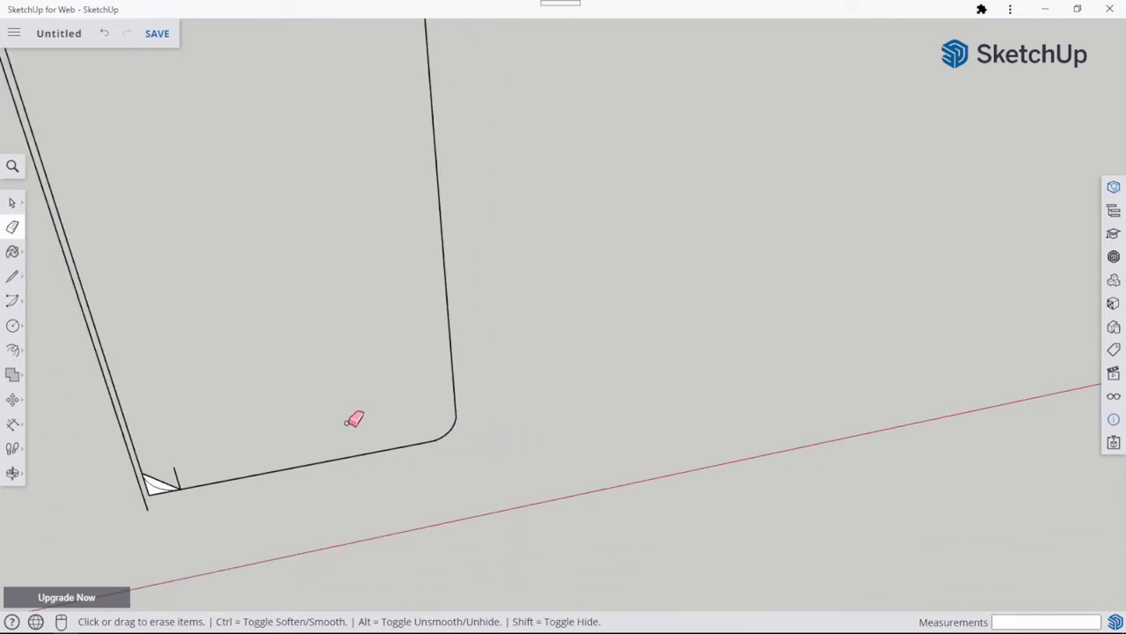
mouse_move(352, 417)
shift+middle_down()
mouse_move(449, 339)
mouse_move(395, 370)
mouse_move(292, 397)
shift+middle_up()
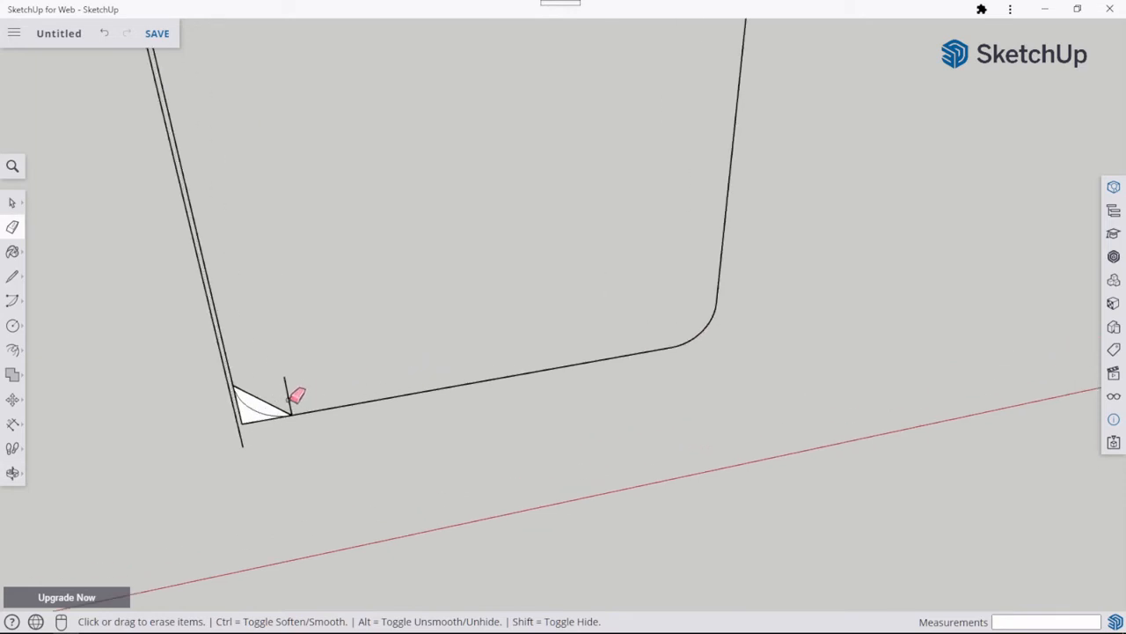
drag(291, 402, 249, 419)
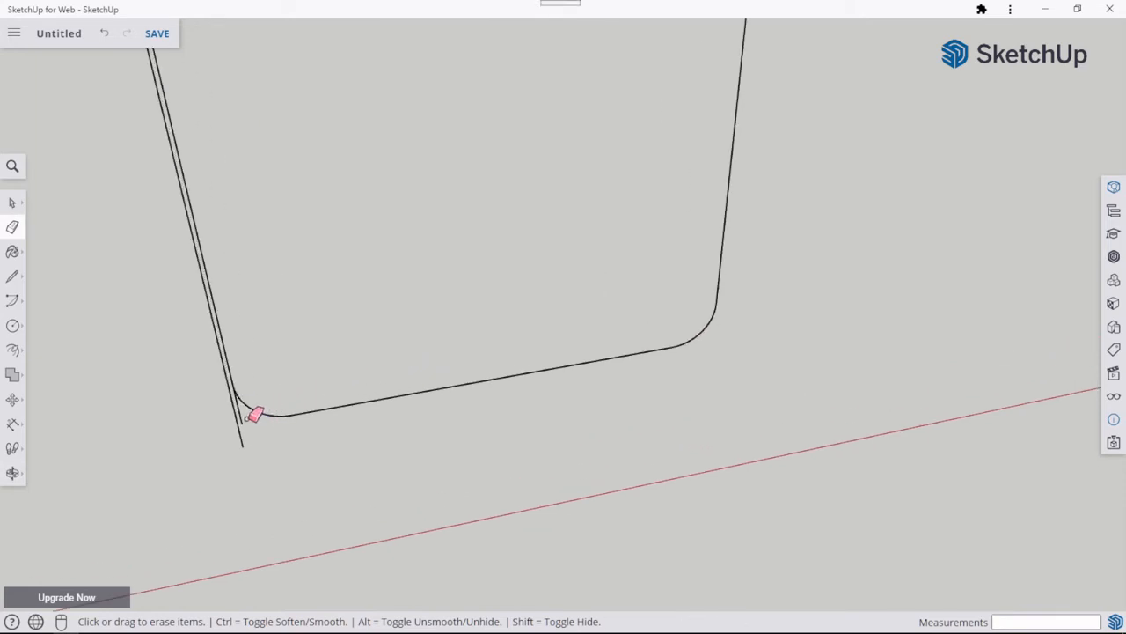
Erase the square corner edges, diagonal and construction line around the arc at the copy's upper-right corner.
middle_drag(394, 277, 440, 402)
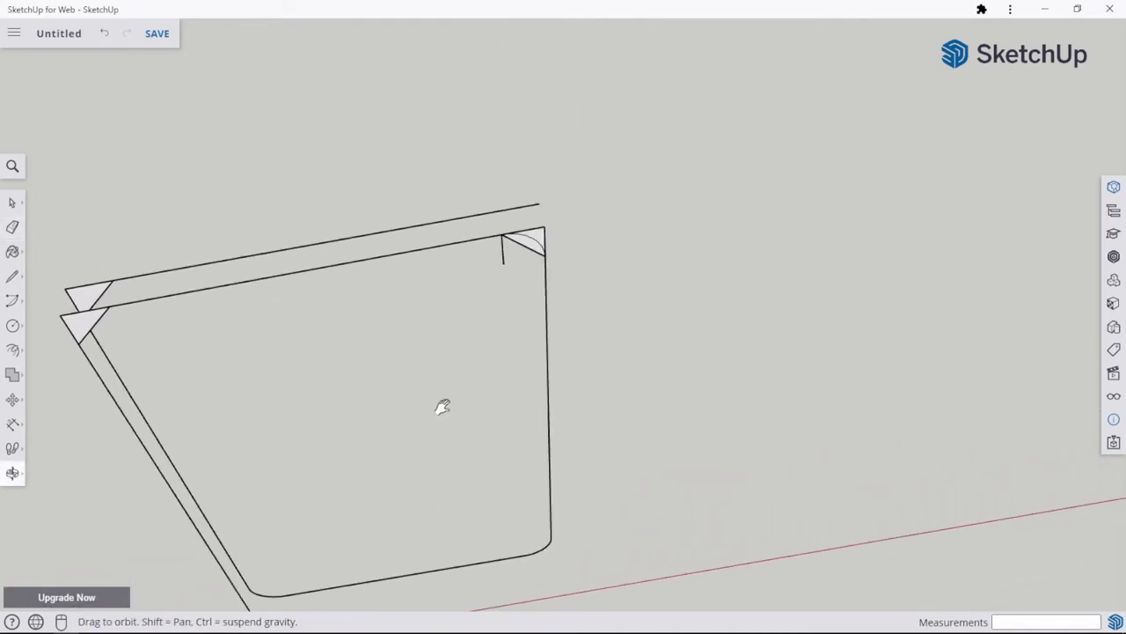
scroll(558, 276, up, 2)
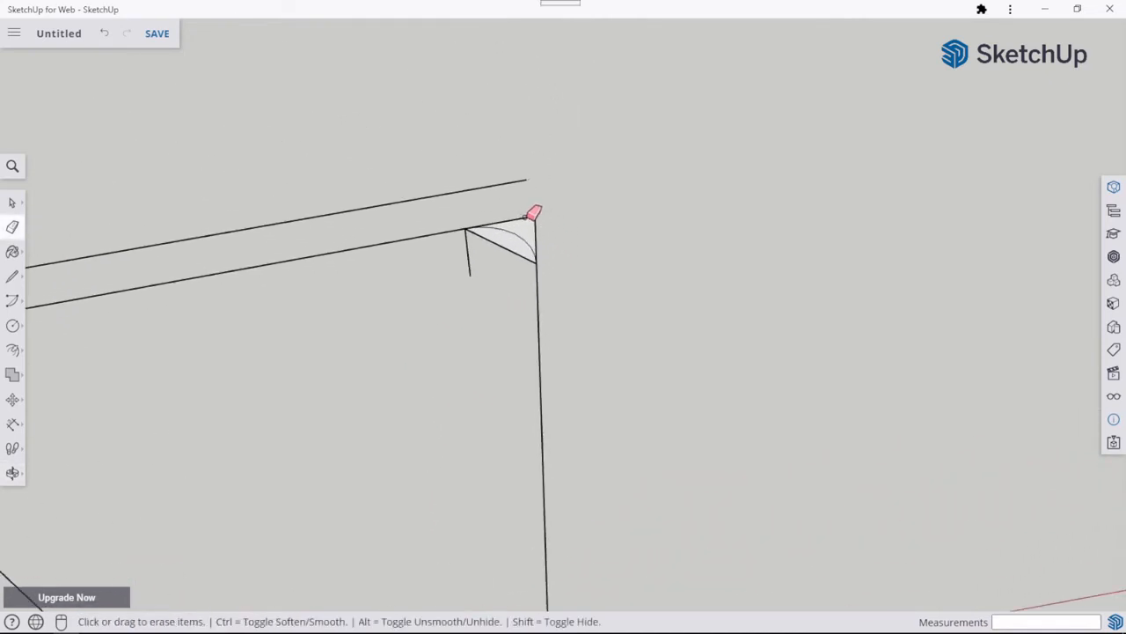
click(528, 216)
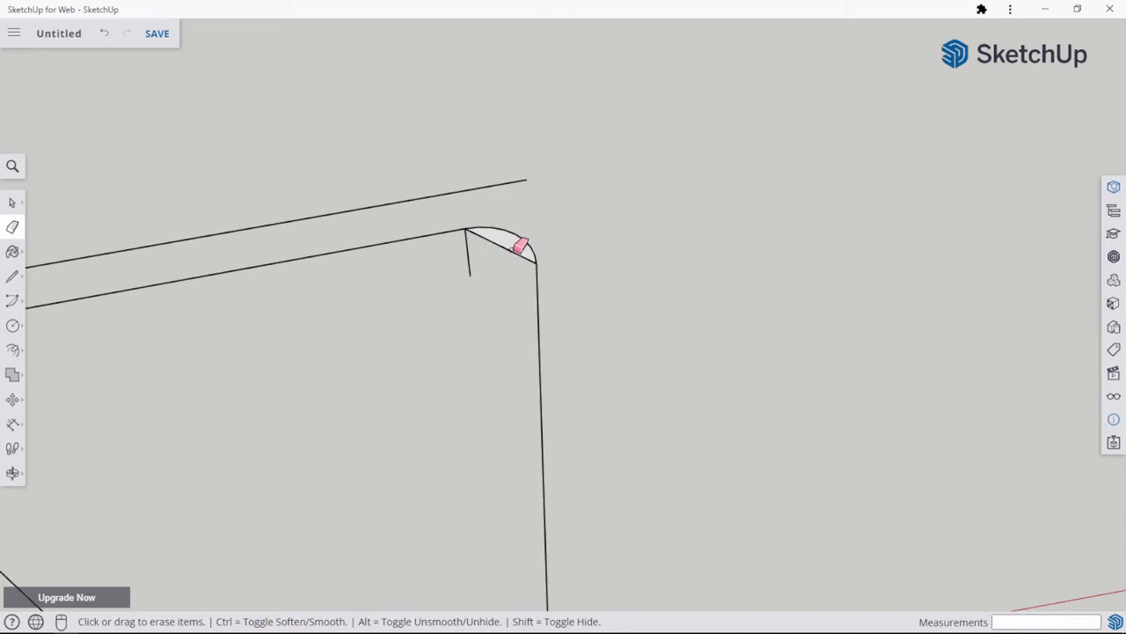
click(517, 252)
click(469, 257)
scroll(461, 274, down, 3)
scroll(460, 275, down, 2)
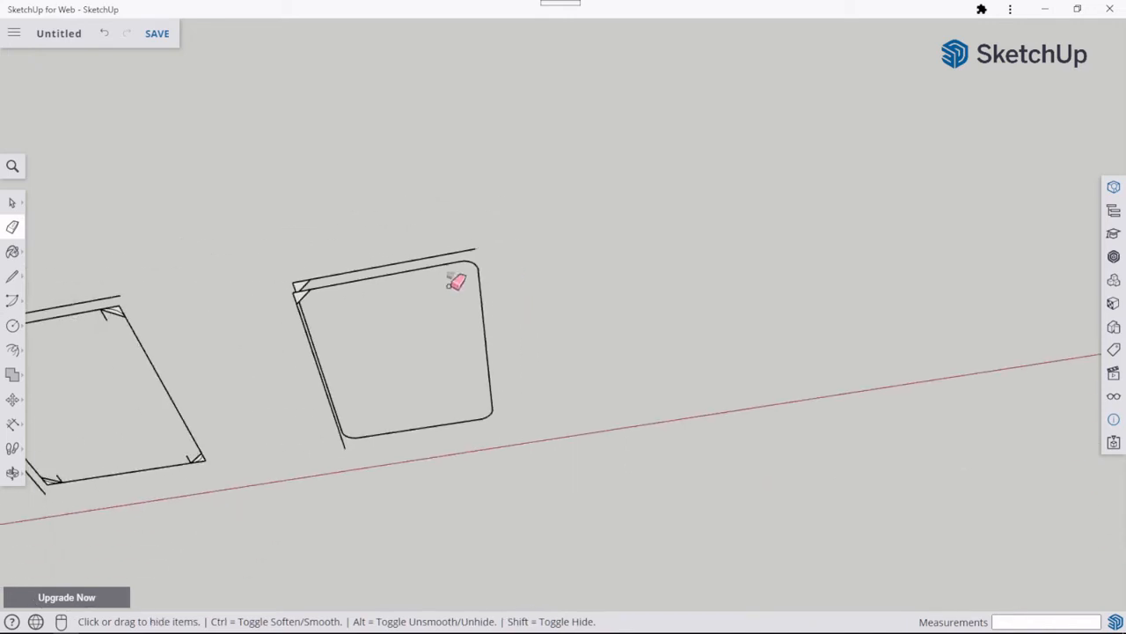
Examine the copy's upper-left corner, where two offset outlines and their corner triangles overlap.
middle_drag(455, 279, 659, 314)
scroll(634, 317, up, 2)
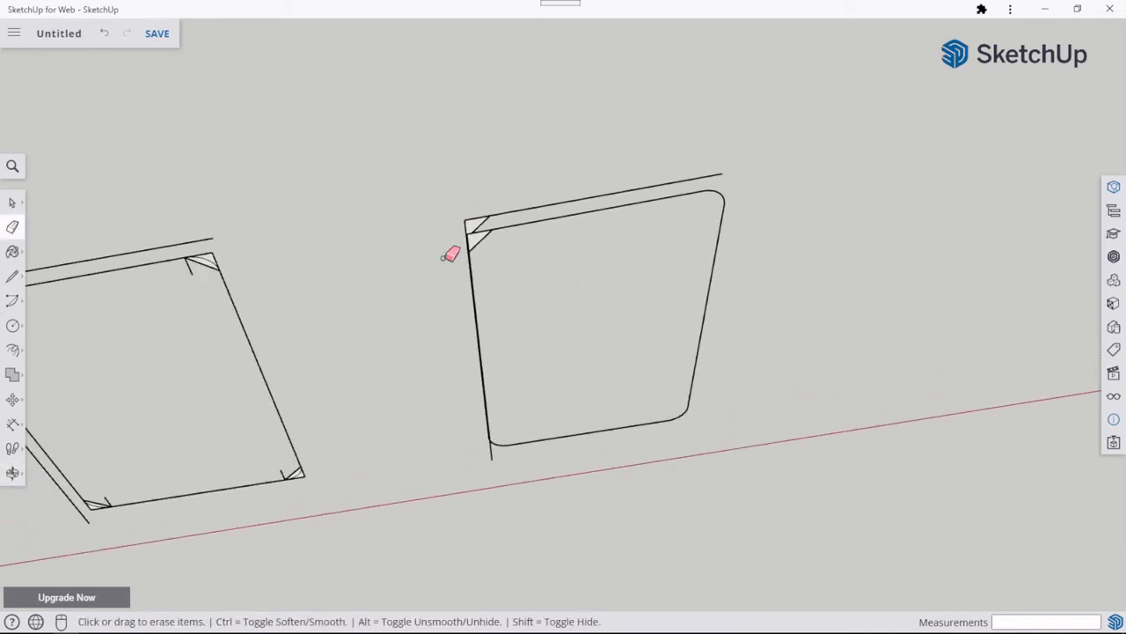
scroll(480, 264, up, 2)
key(shift)
mouse_move(512, 271)
middle_down()
mouse_move(470, 182)
mouse_move(340, 88)
mouse_move(346, 100)
middle_up()
mouse_move(492, 170)
middle_down()
mouse_move(525, 267)
mouse_move(538, 245)
middle_up()
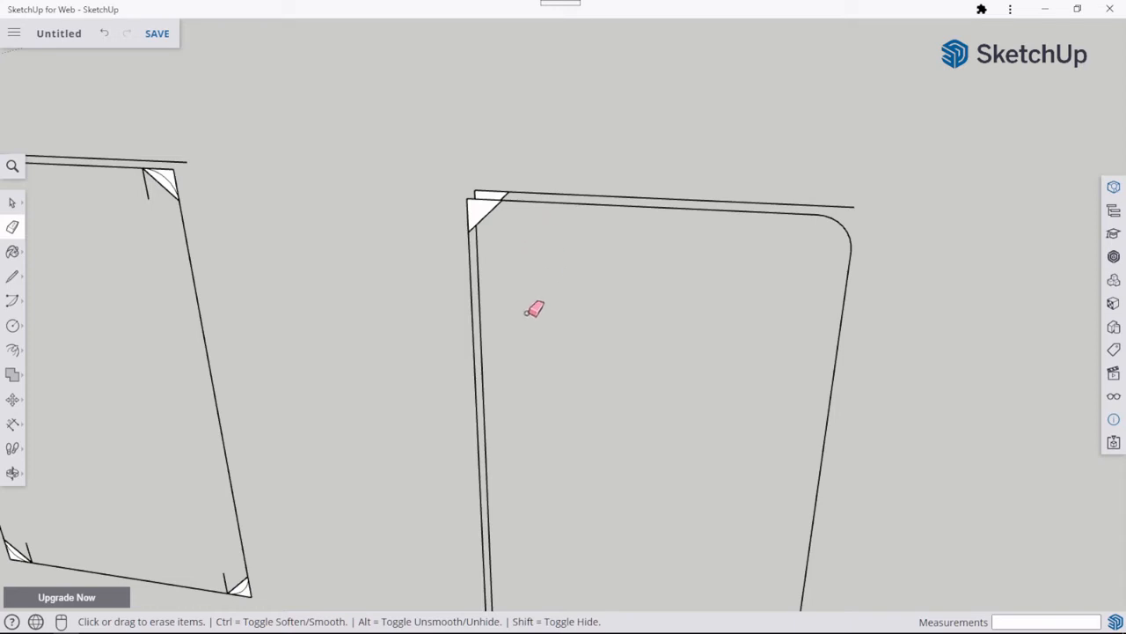
mouse_move(533, 309)
middle_down()
mouse_move(498, 390)
mouse_move(519, 395)
middle_up()
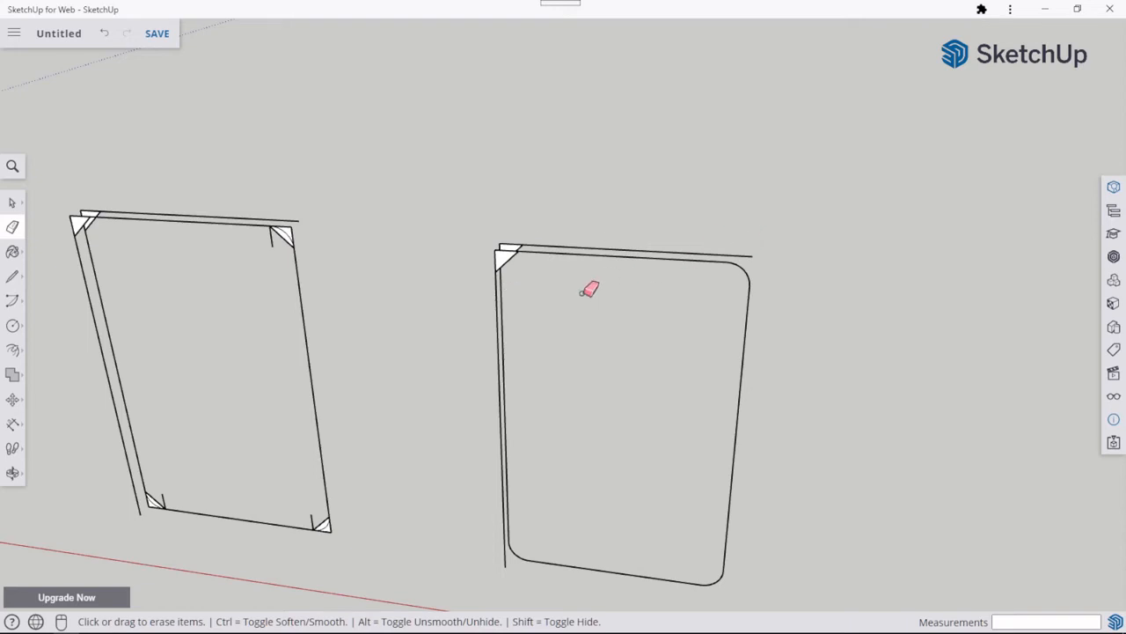
scroll(571, 278, down, 2)
scroll(555, 264, up, 5)
scroll(536, 255, down, 2)
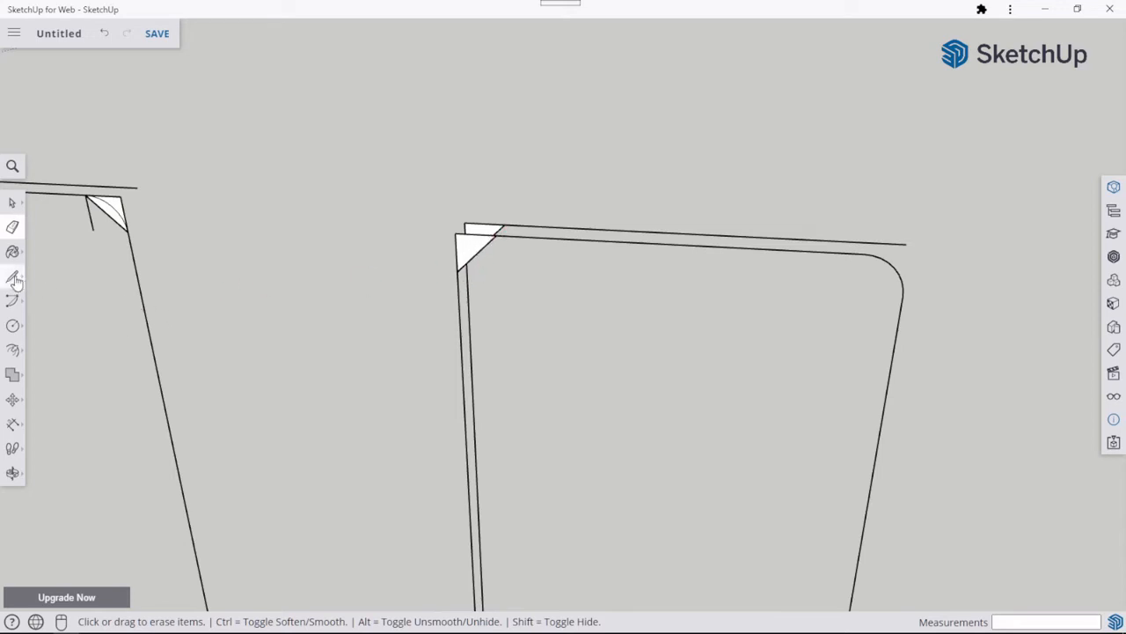
Copy the front triangle's short vertical edge at the upper-left corner onto the other end of its horizontal edge.
click(13, 203)
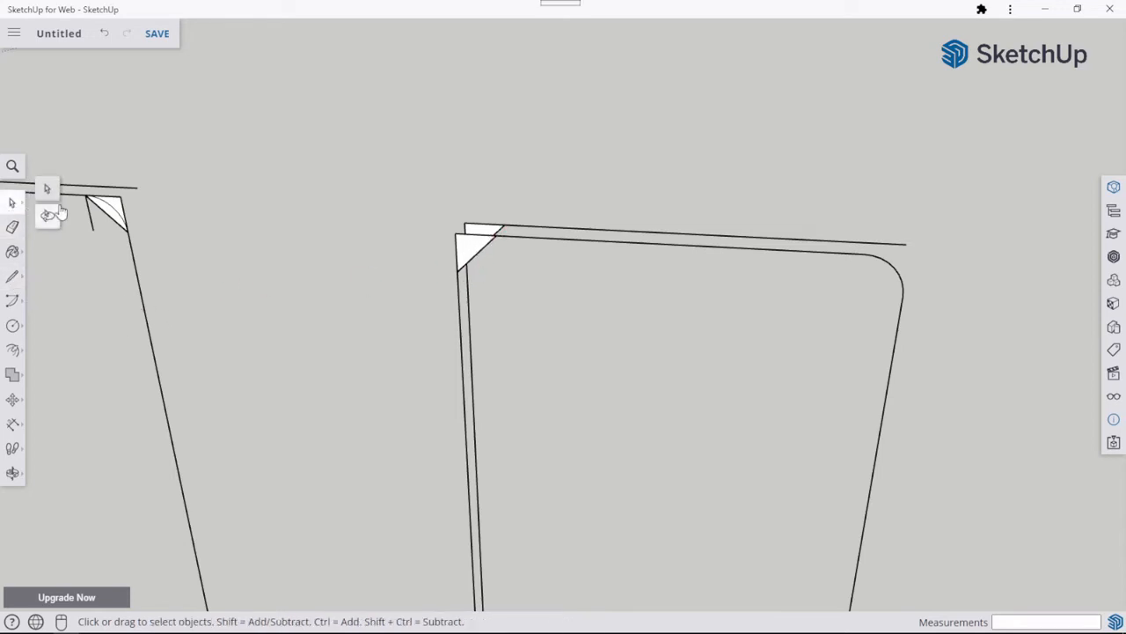
click(51, 189)
click(12, 398)
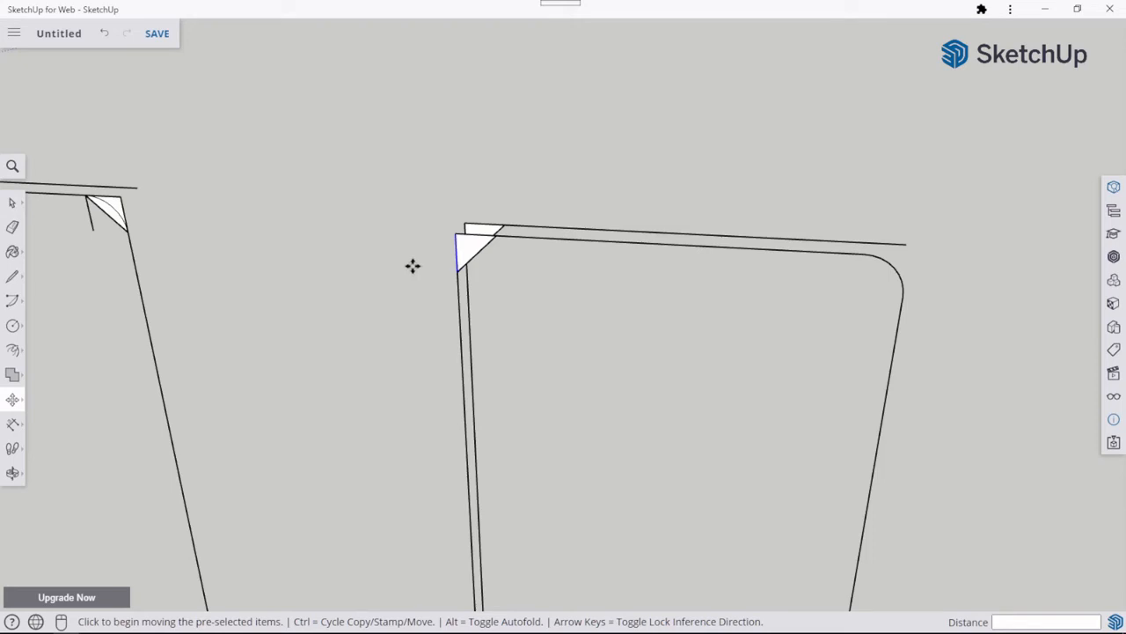
key(ctrl)
click(457, 231)
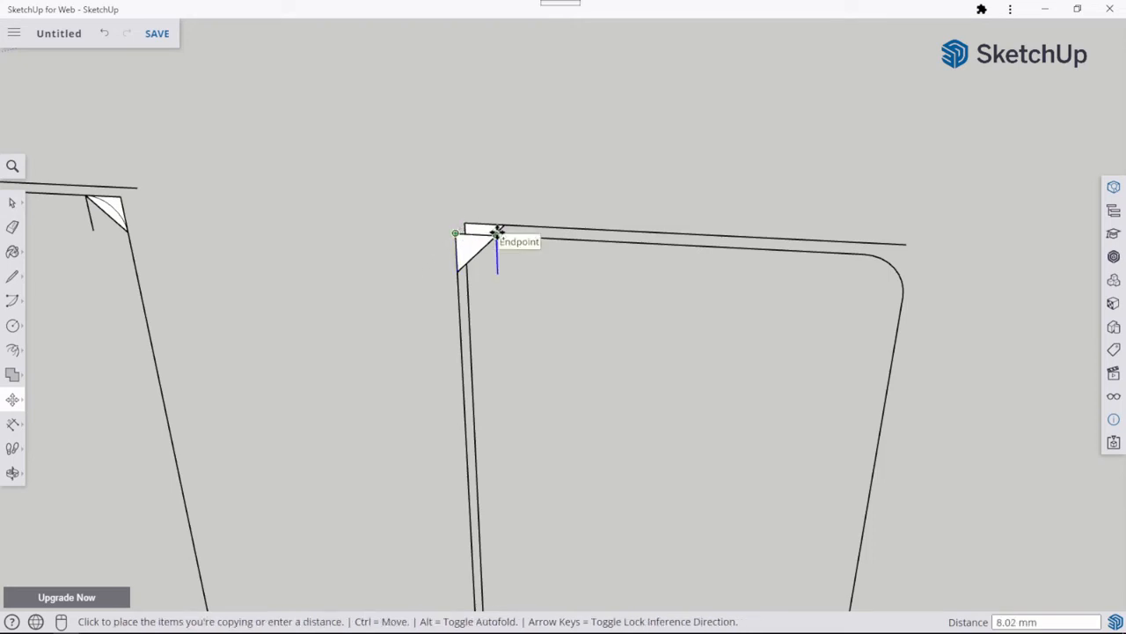
click(497, 234)
click(12, 203)
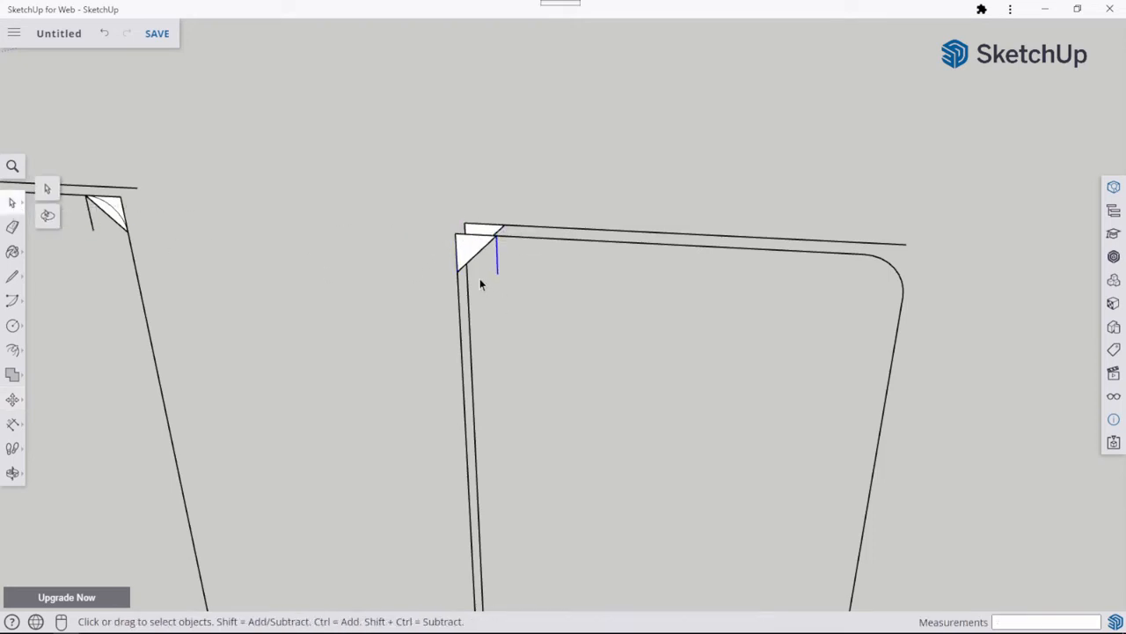
Erase the diagonal edge of the front triangle at the copy's upper-left corner.
scroll(482, 255, up, 3)
click(12, 227)
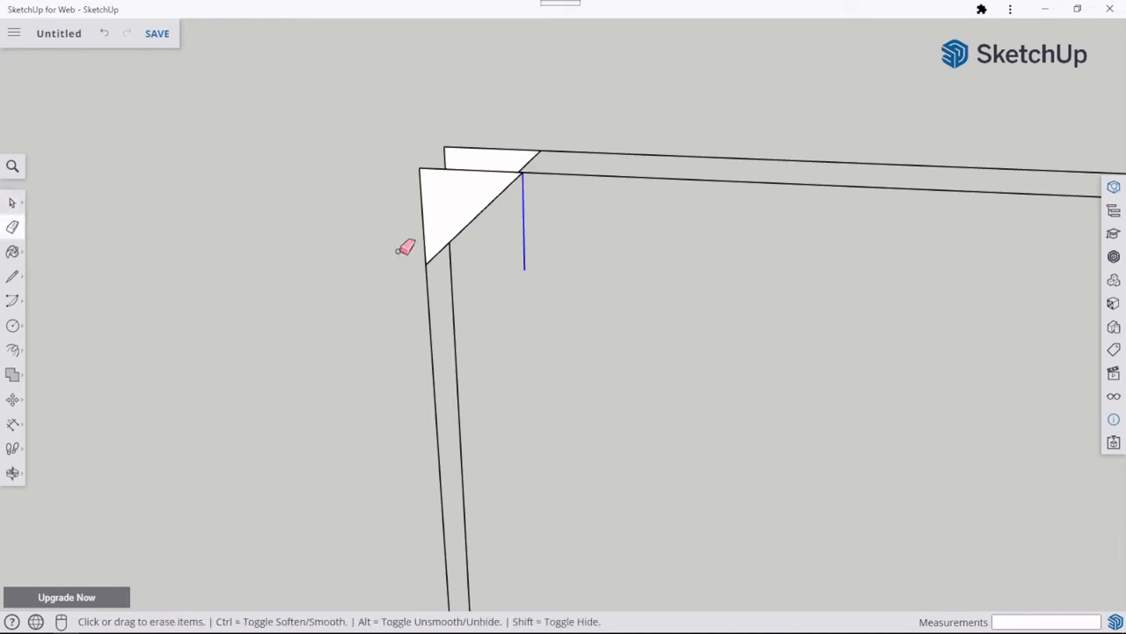
click(471, 221)
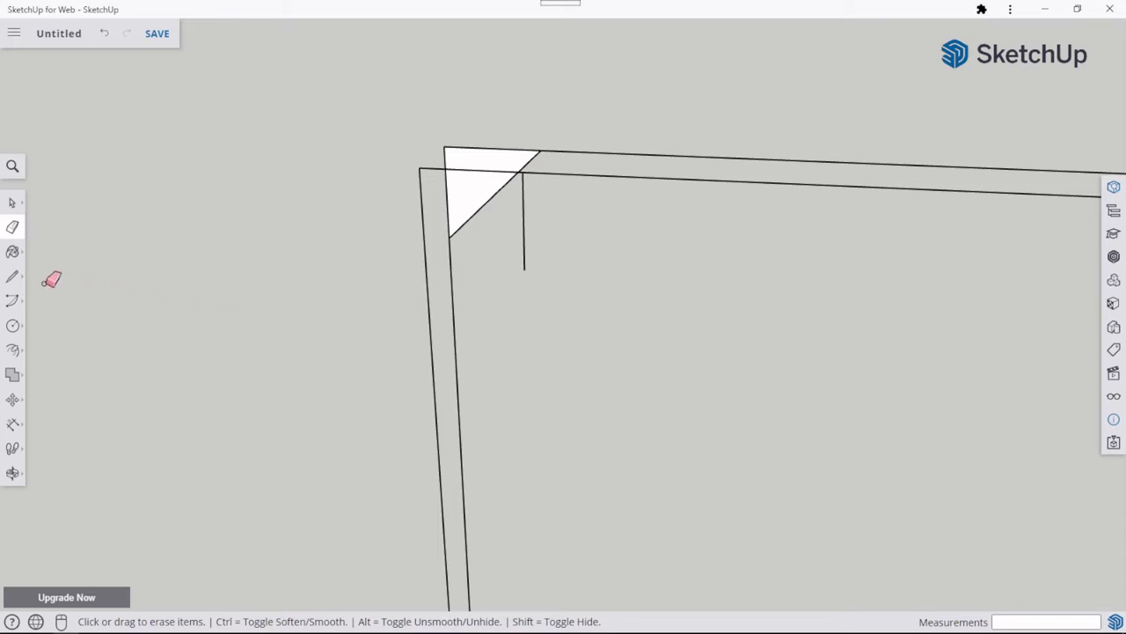
Try a 90° arc centred on the copied line's lower end, from its upper end to the front outline's vertical edge.
click(13, 300)
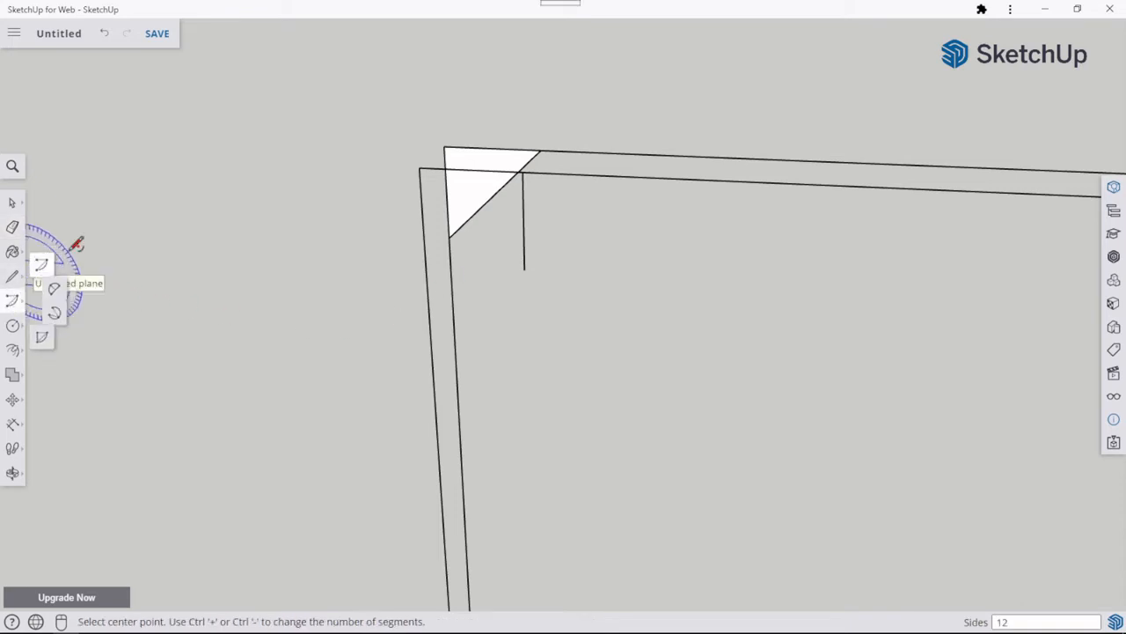
click(524, 269)
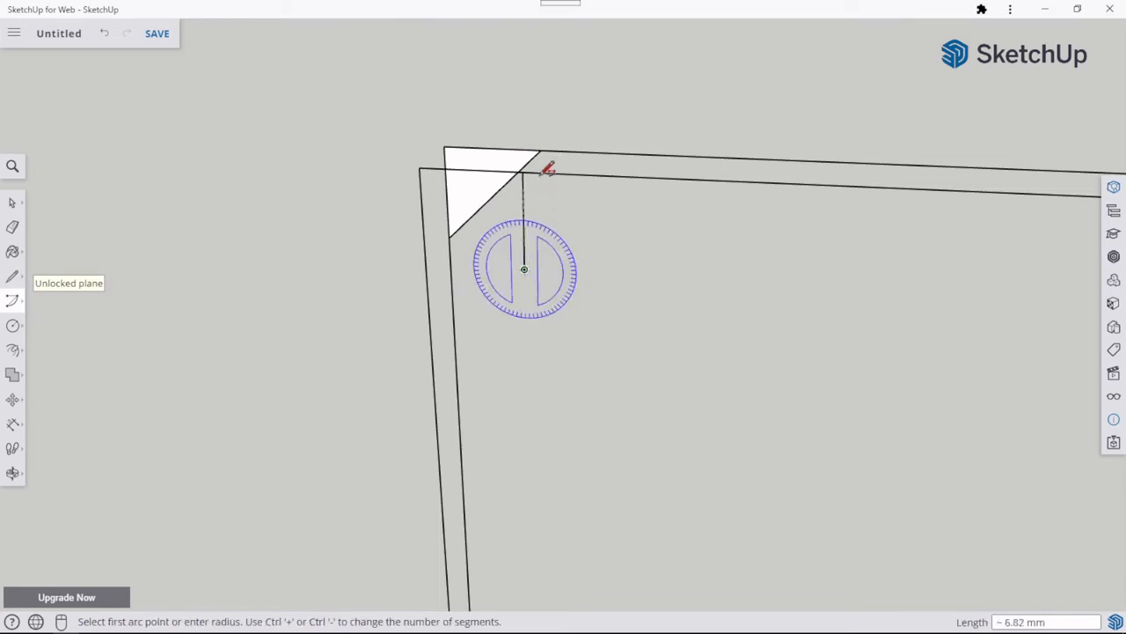
click(523, 172)
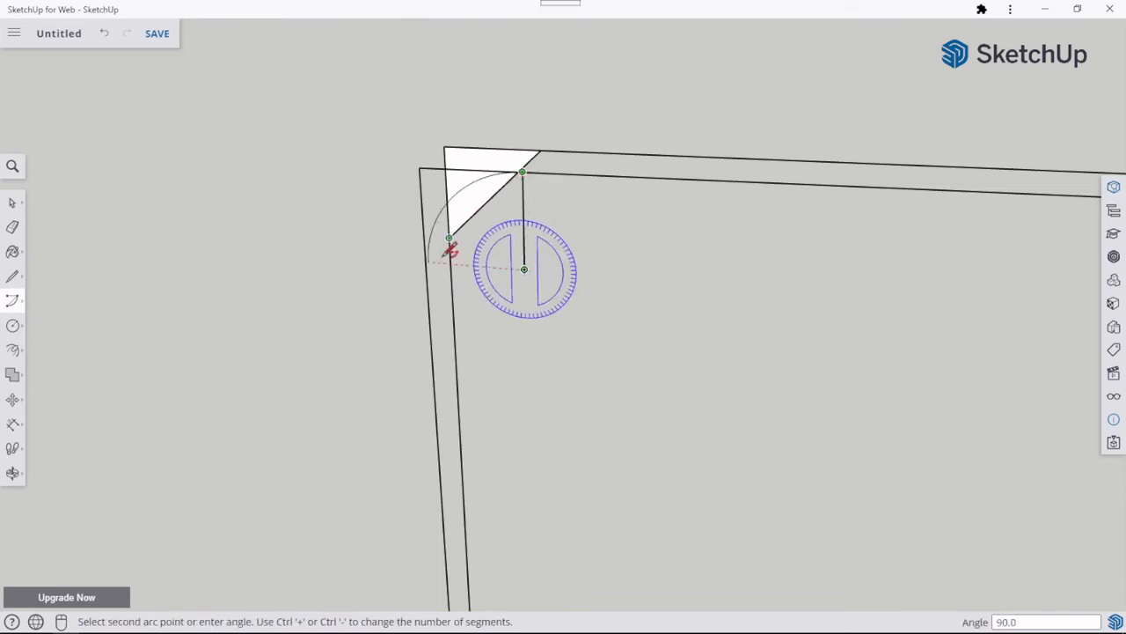
scroll(437, 268, up, 5)
scroll(437, 266, down, 2)
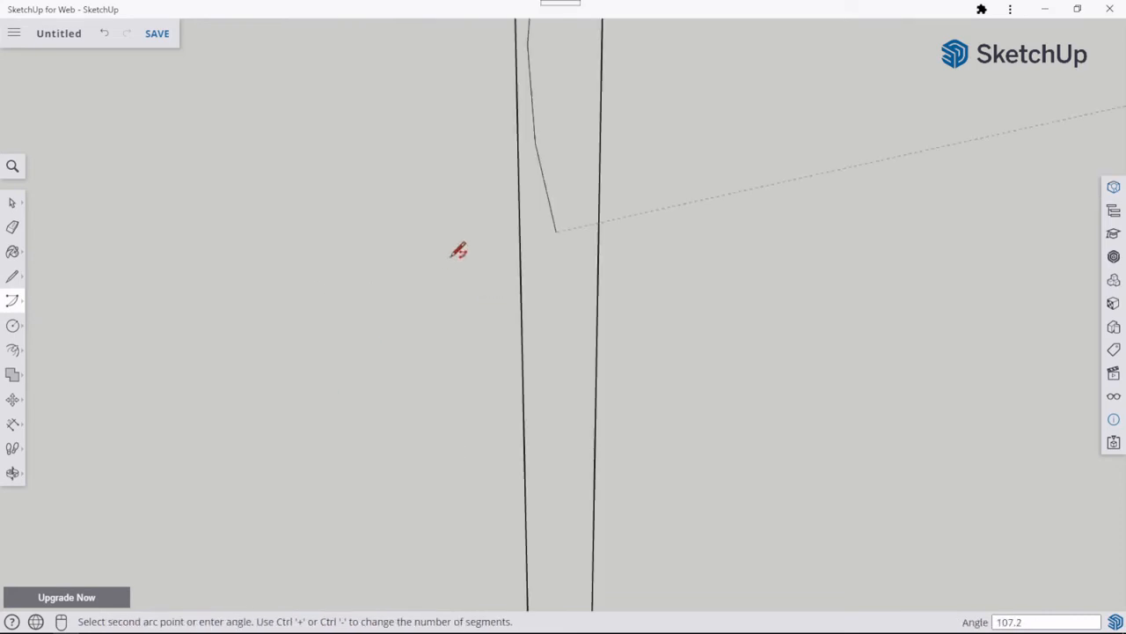
scroll(473, 243, down, 3)
scroll(528, 167, up, 3)
scroll(536, 156, down, 5)
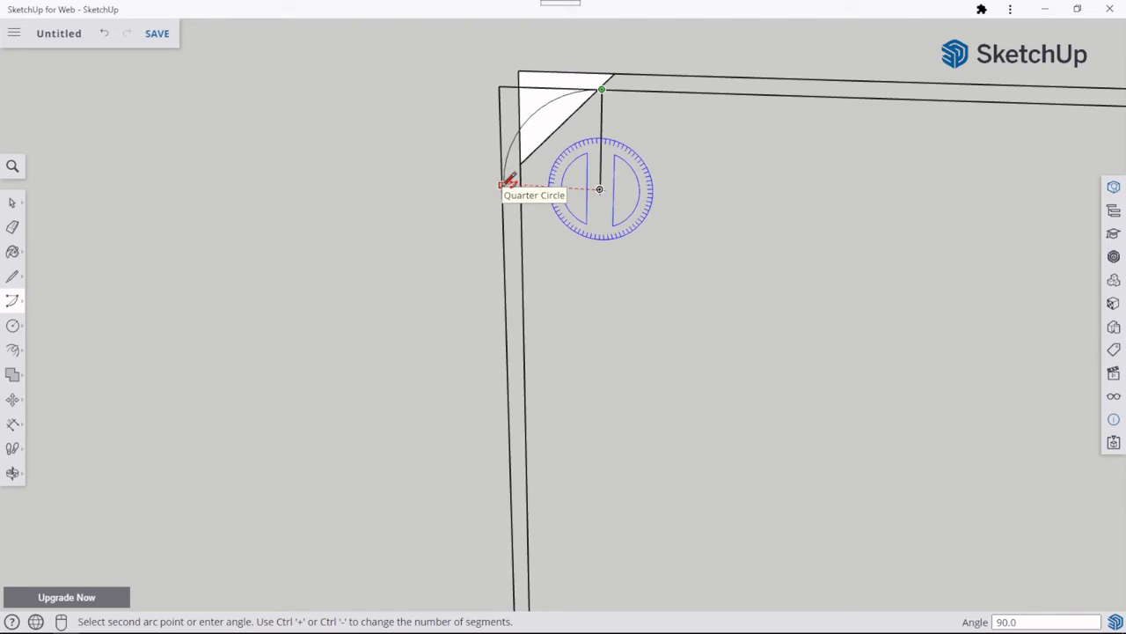
click(508, 183)
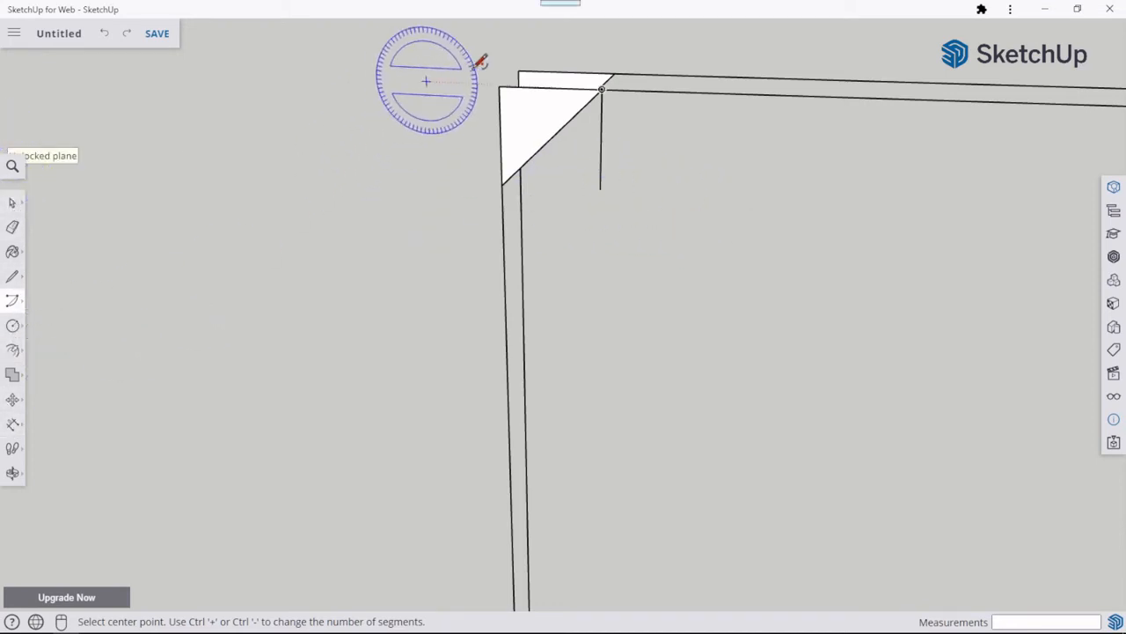
Dimension the vertical leg of the front triangle at the outline's upper-left corner.
click(16, 424)
click(70, 368)
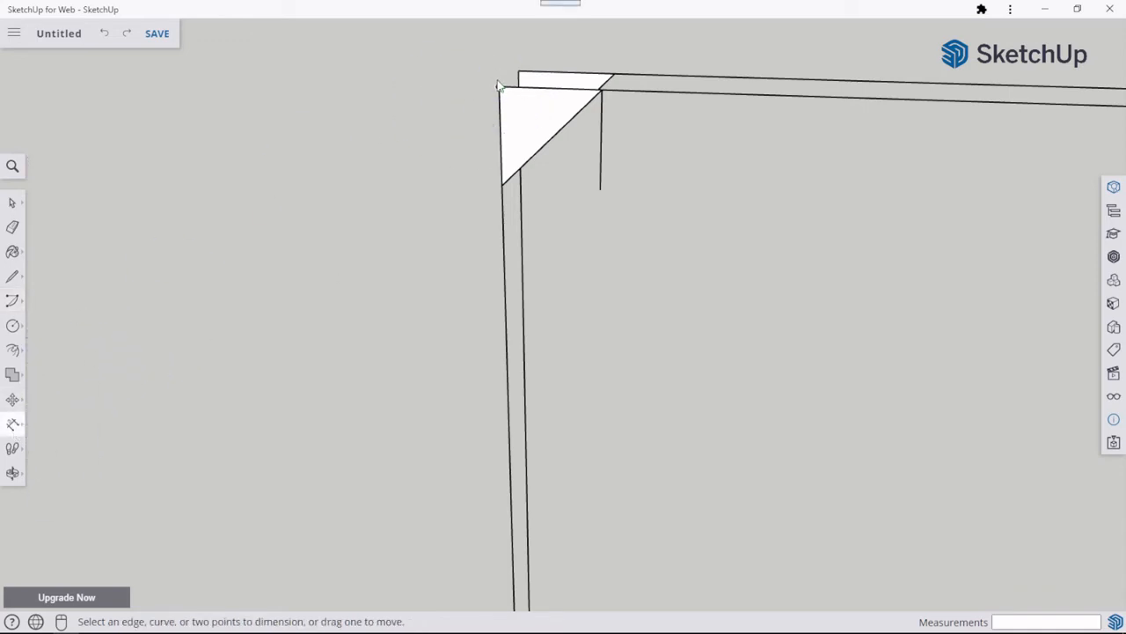
click(499, 86)
click(502, 185)
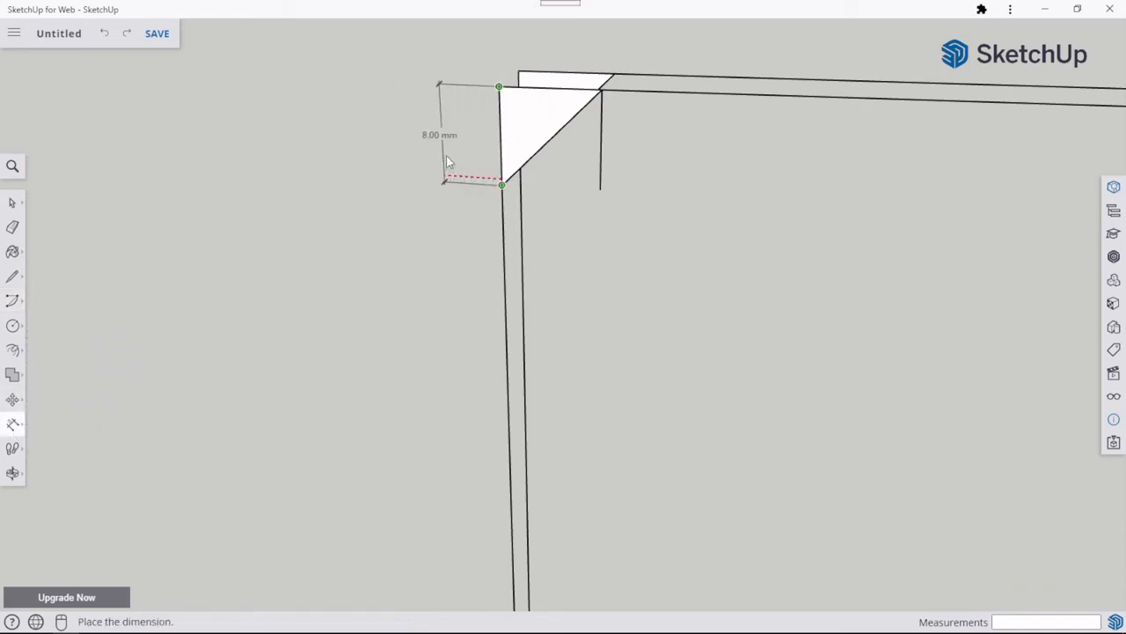
click(446, 156)
Dimension the horizontal leg of the front triangle at the outline's upper-left corner.
click(499, 86)
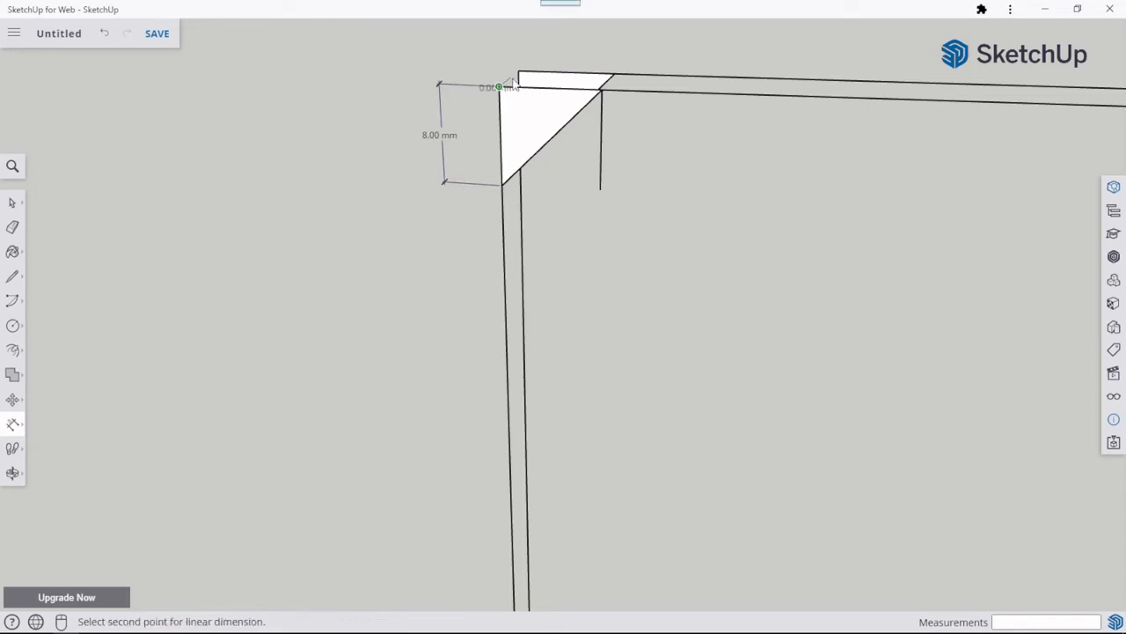
click(602, 90)
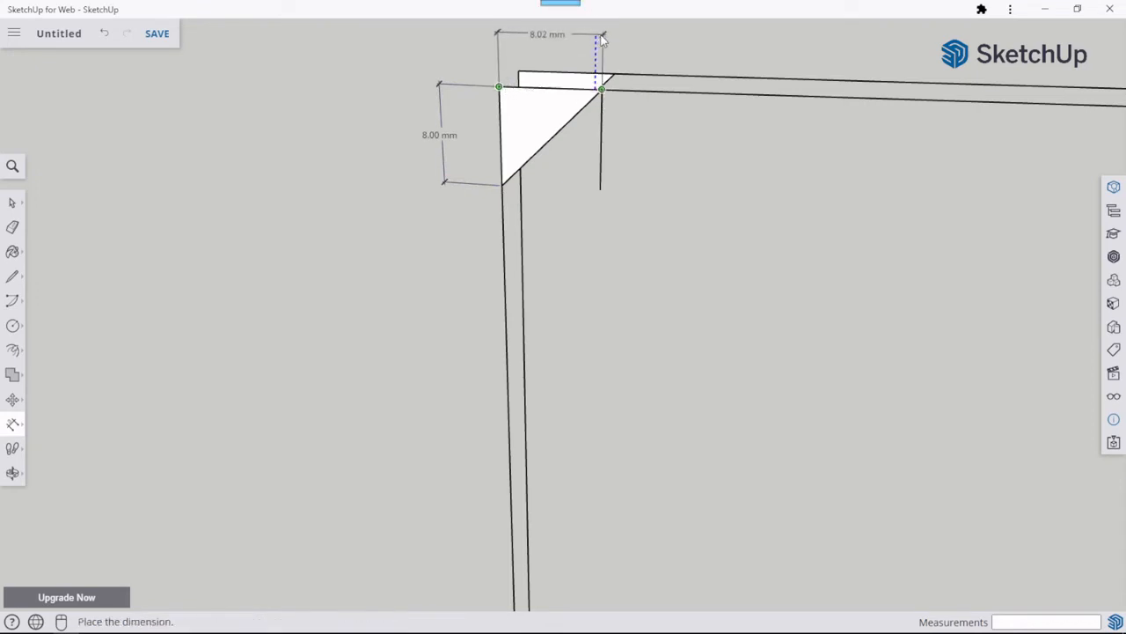
scroll(603, 39, up, 5)
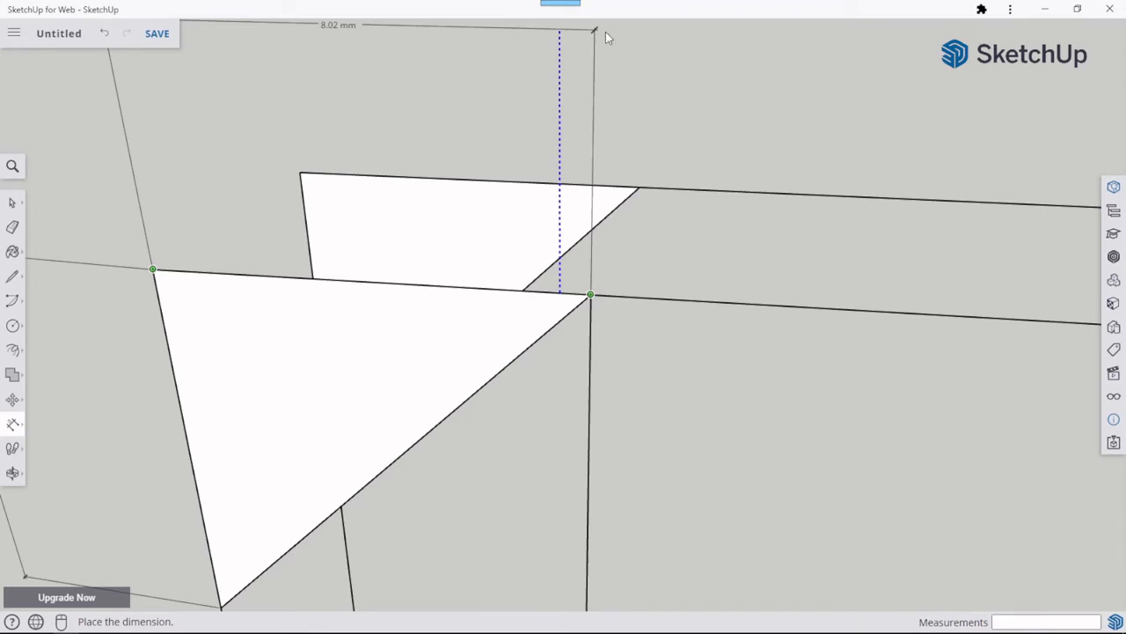
click(564, 51)
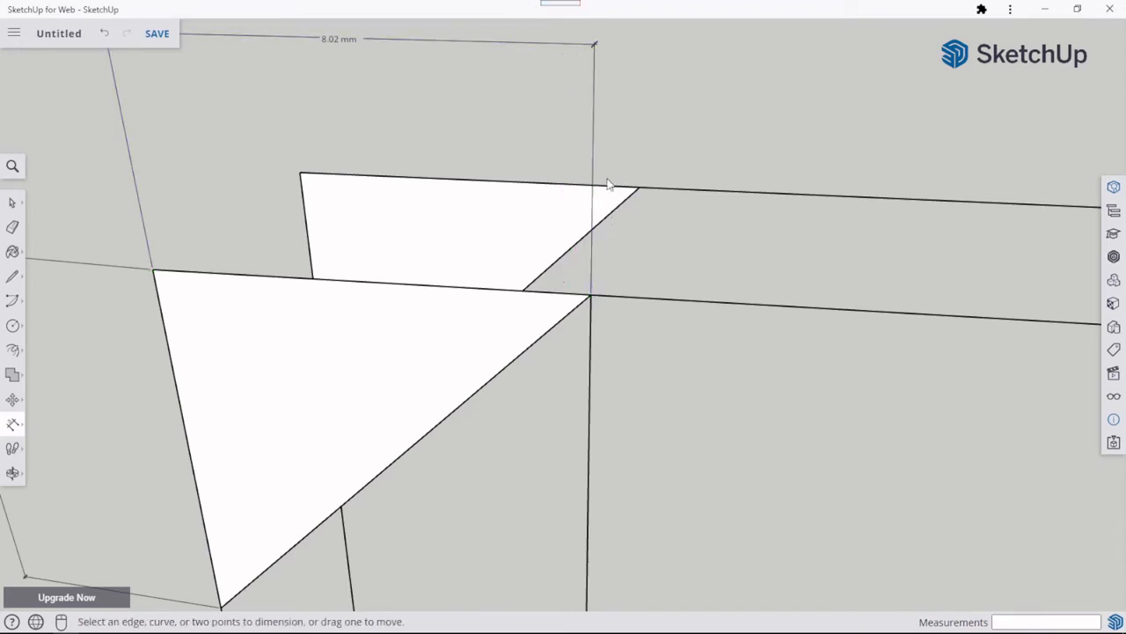
scroll(588, 382, up, 5)
scroll(589, 382, down, 5)
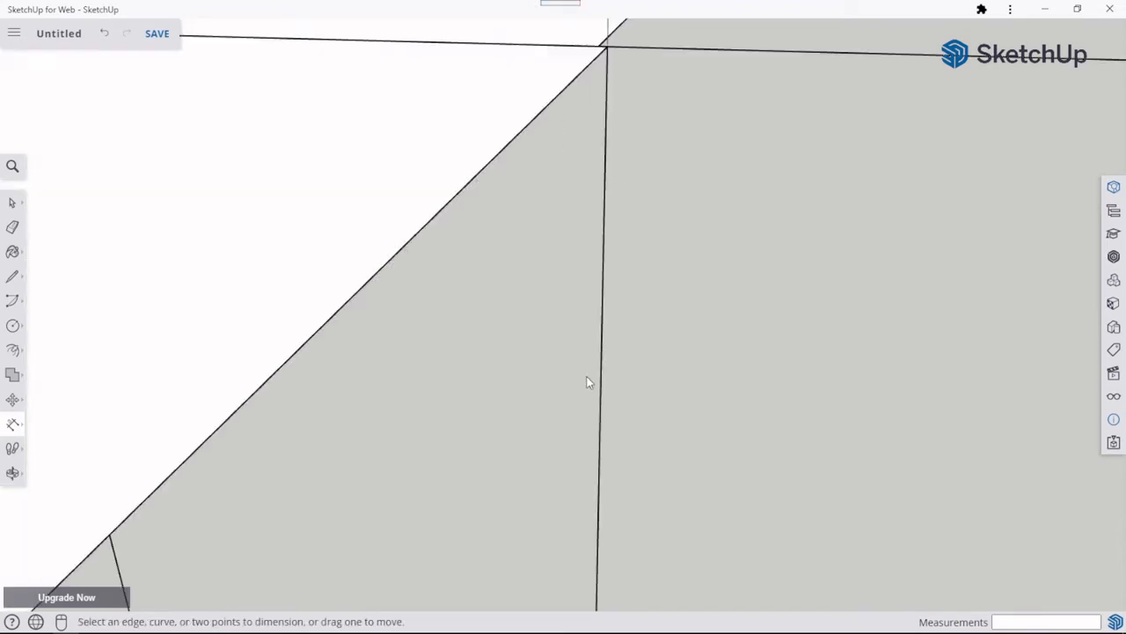
scroll(591, 380, down, 4)
Delete the horizontal leg's dimension, the front triangle's diagonal edge and the short vertical line at its end.
click(12, 203)
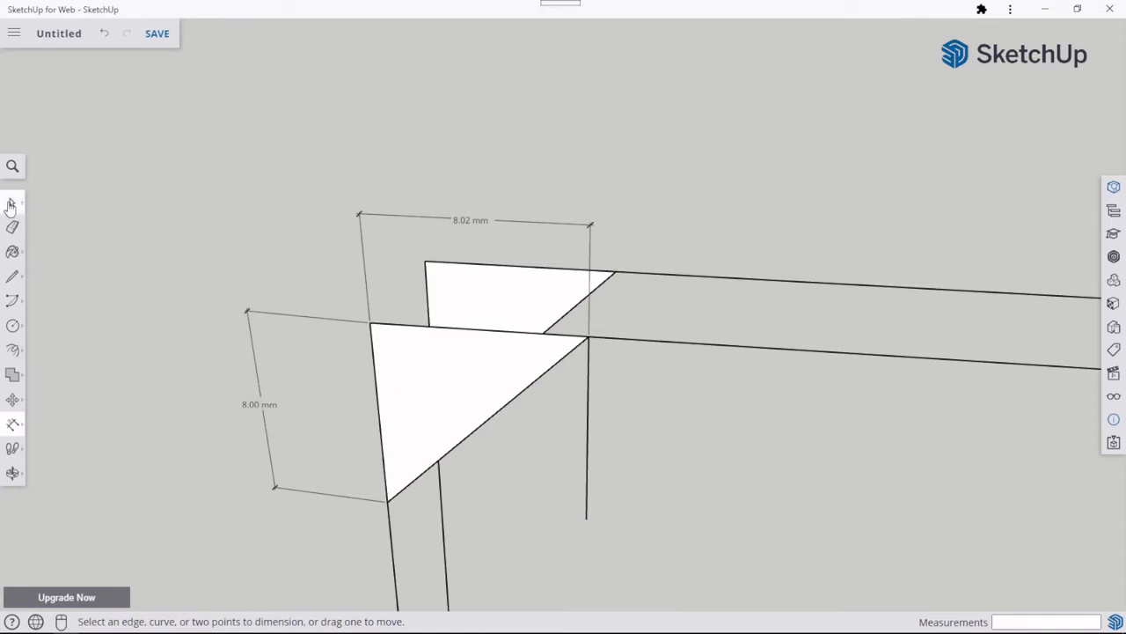
click(379, 217)
key(Delete)
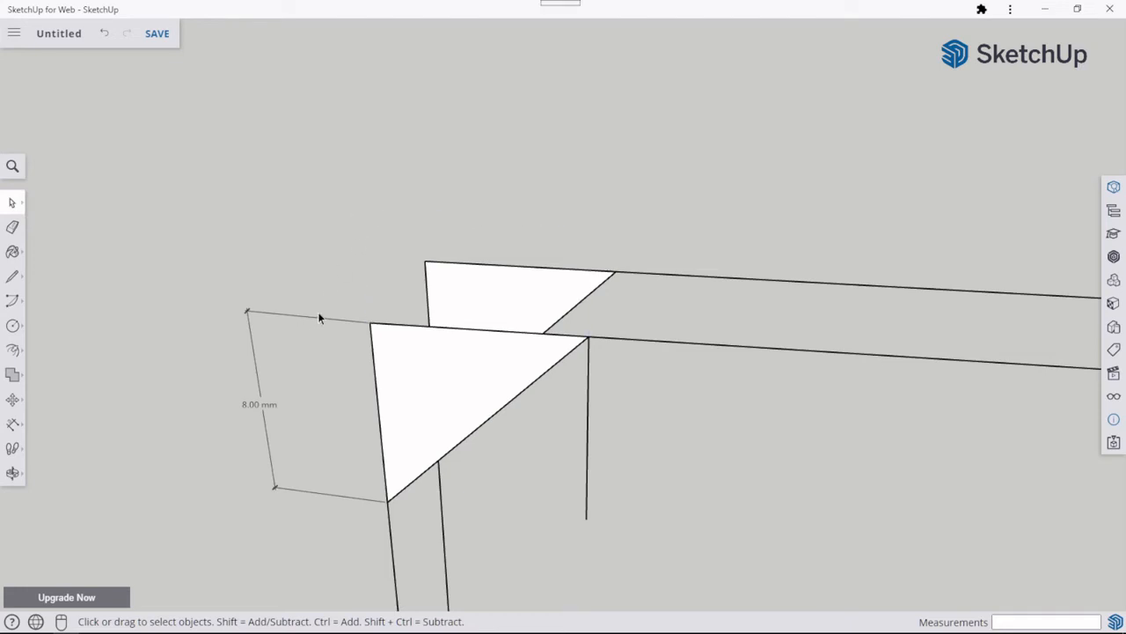
key(Delete)
click(563, 358)
key(Delete)
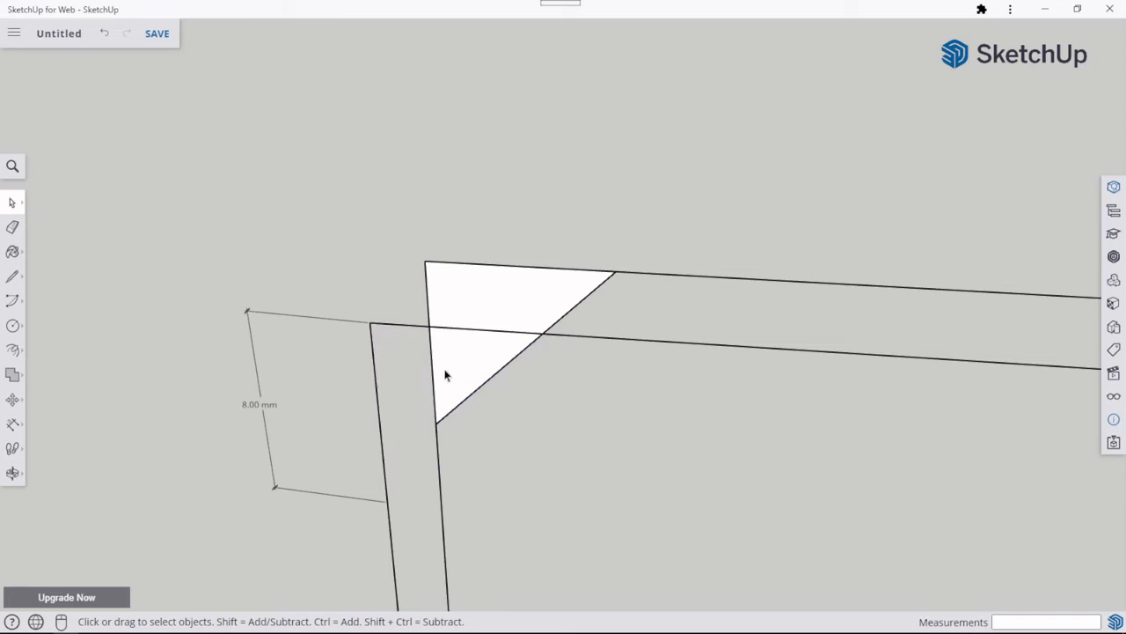
Redraw the 8 mm line along the horizontal edge, starting from the front outline's upper-left corner.
click(13, 278)
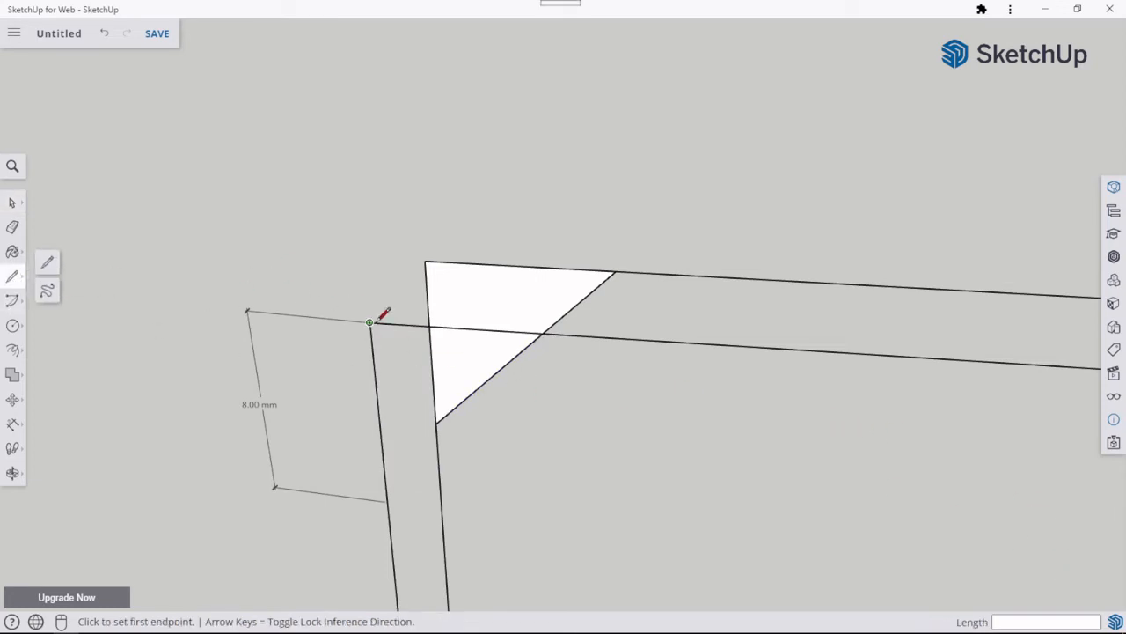
click(370, 322)
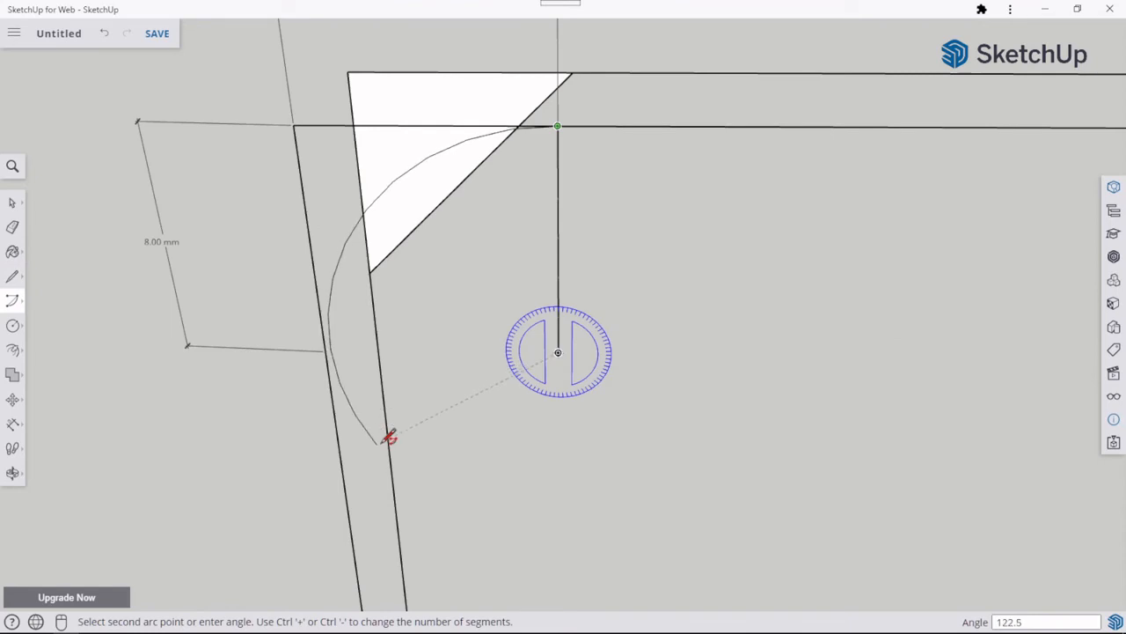
Try a 90° arc centred on the short vertical line's lower end, from its upper end to the front outline's vertical edge.
scroll(387, 435, down, 3)
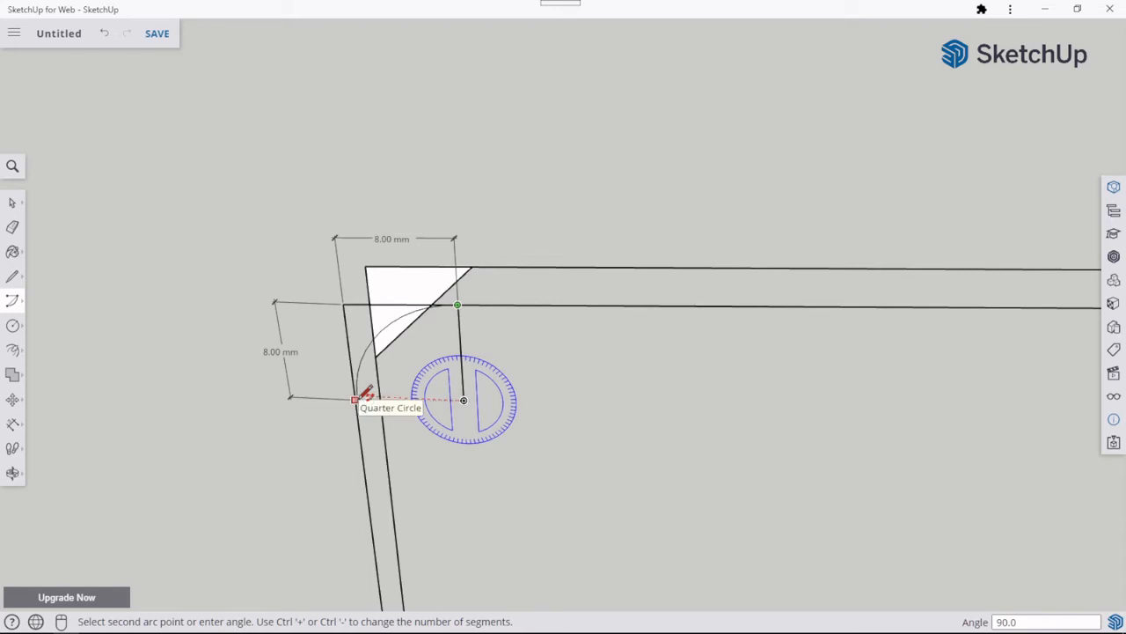
scroll(361, 396, down, 6)
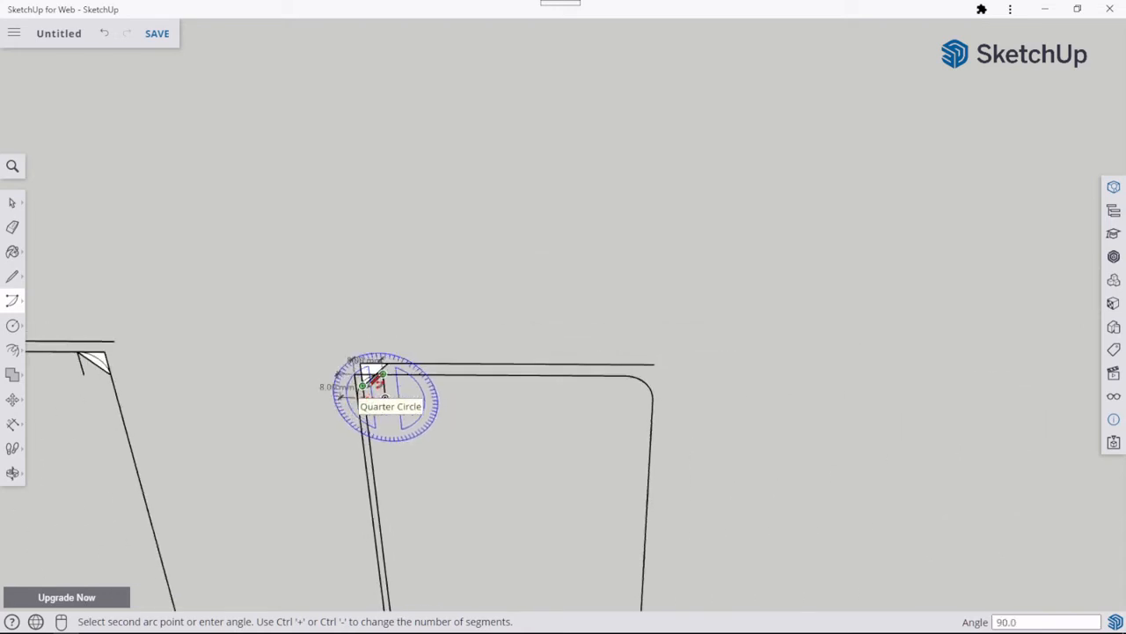
scroll(375, 380, up, 2)
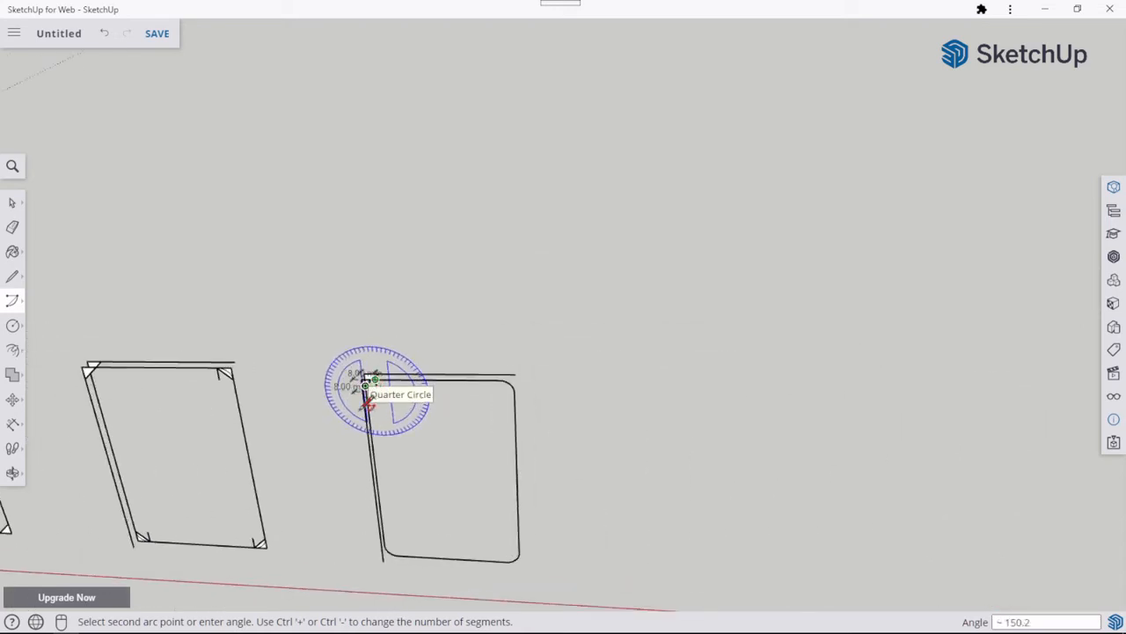
scroll(368, 403, down, 2)
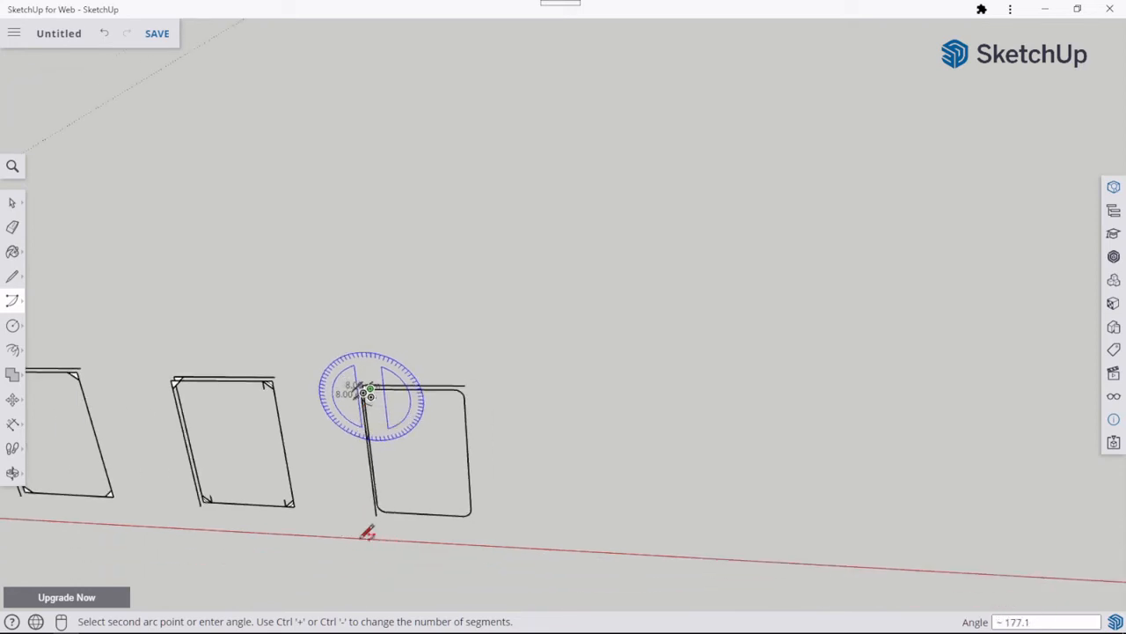
scroll(343, 501, up, 2)
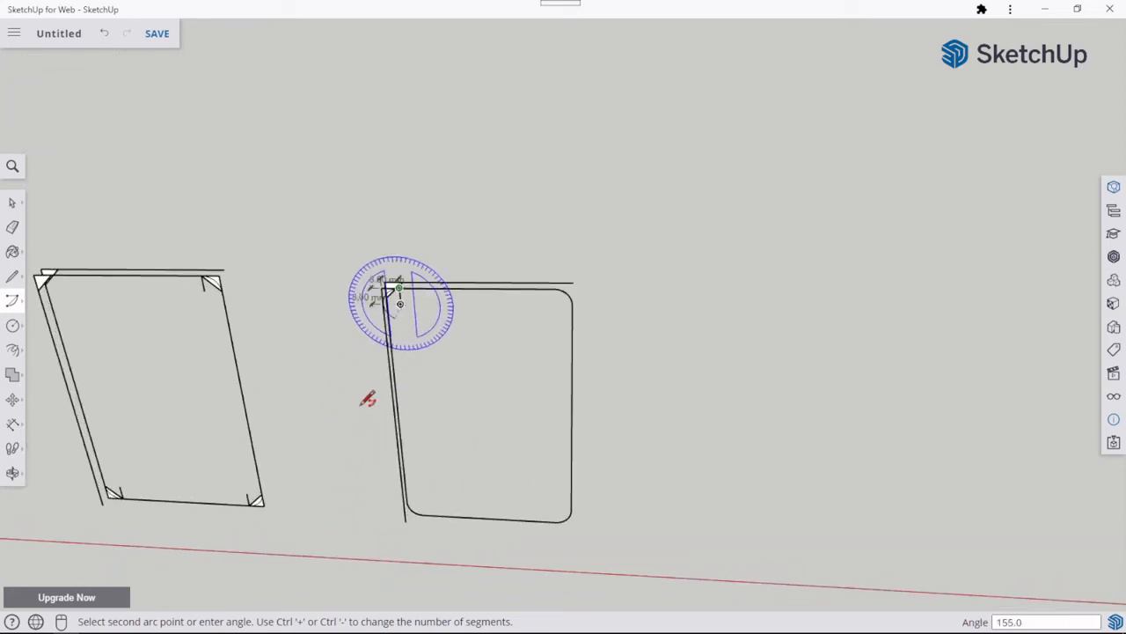
key(Escape)
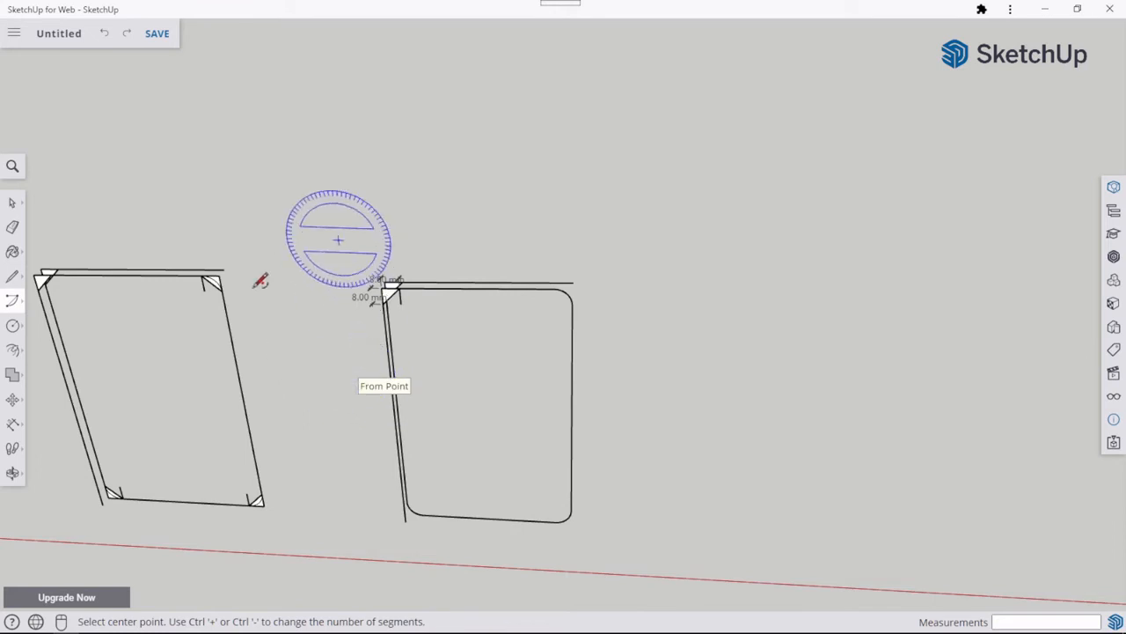
Align the drawing axes to the face of the front triangle at the outline's upper-left corner.
click(12, 204)
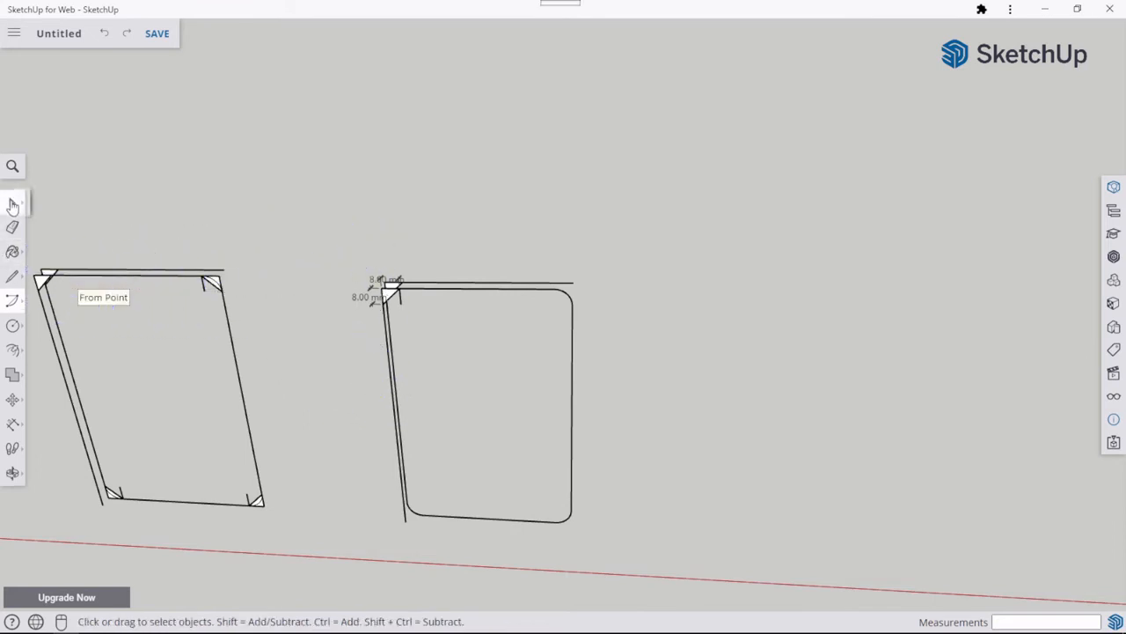
scroll(350, 296, up, 3)
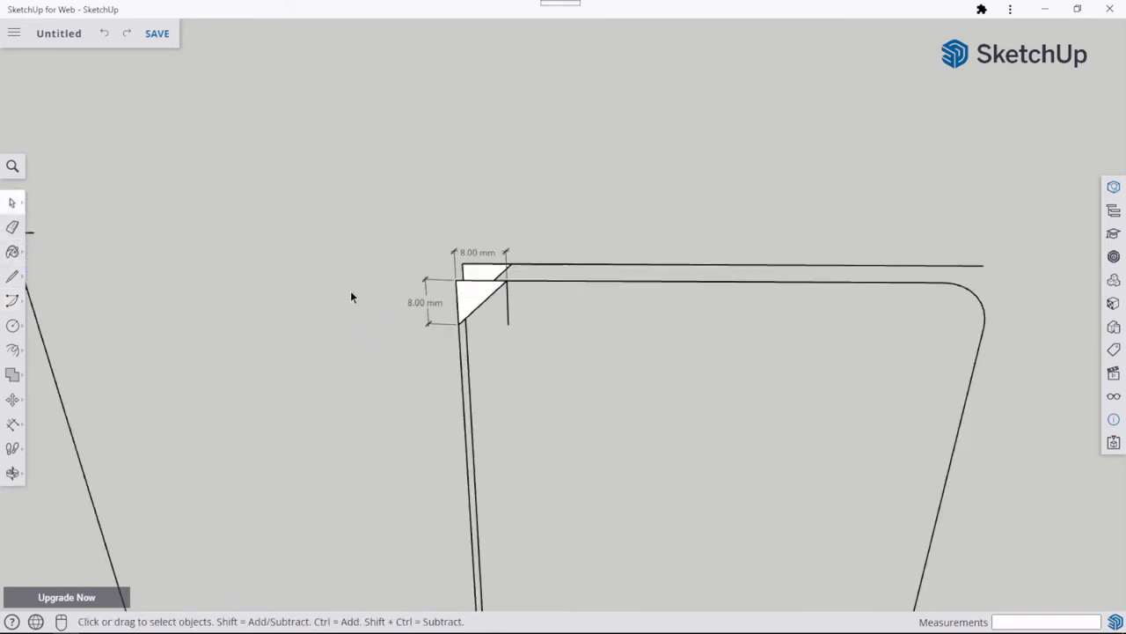
scroll(401, 298, up, 2)
click(511, 307)
right_click(511, 307)
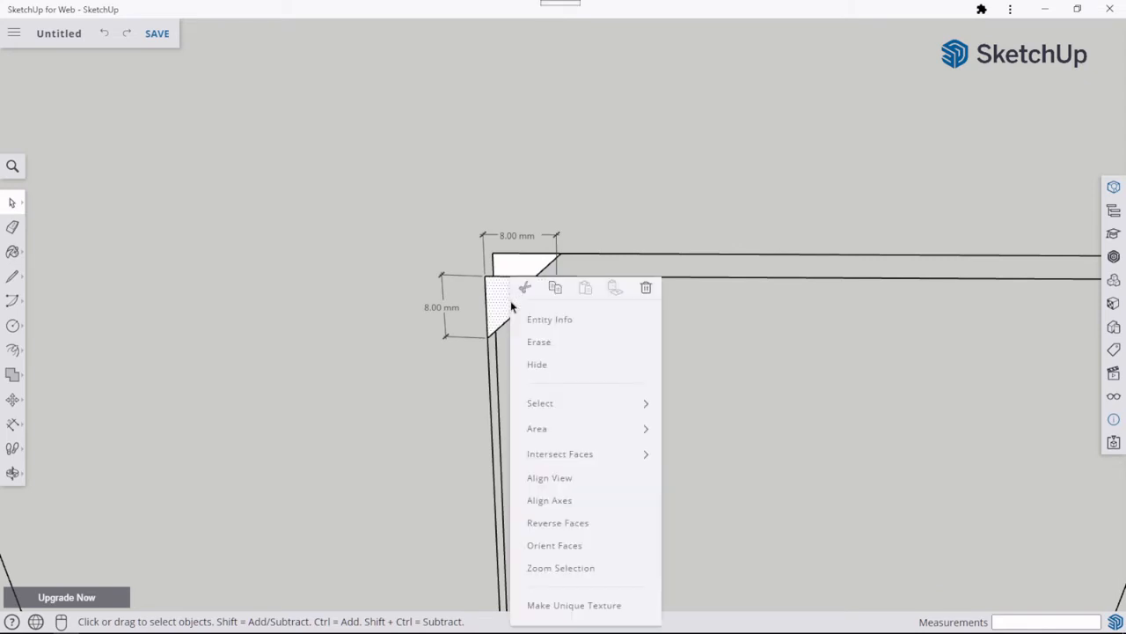
click(568, 503)
middle_drag(527, 457, 519, 297)
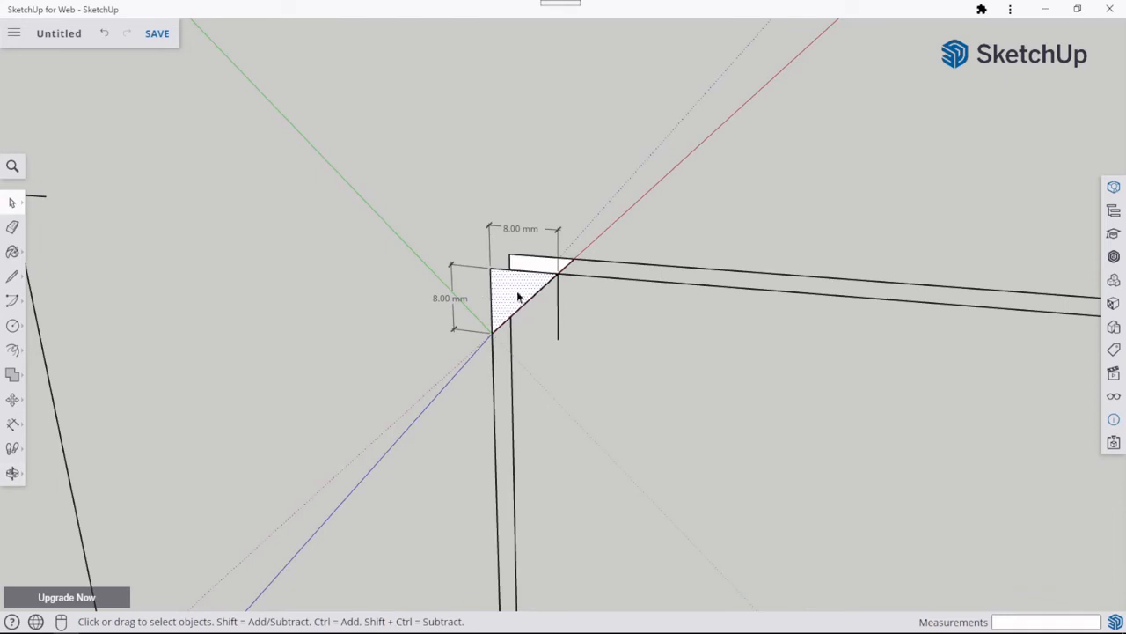
Delete the diagonal edge of the front triangle at the outline's upper-left corner.
click(14, 302)
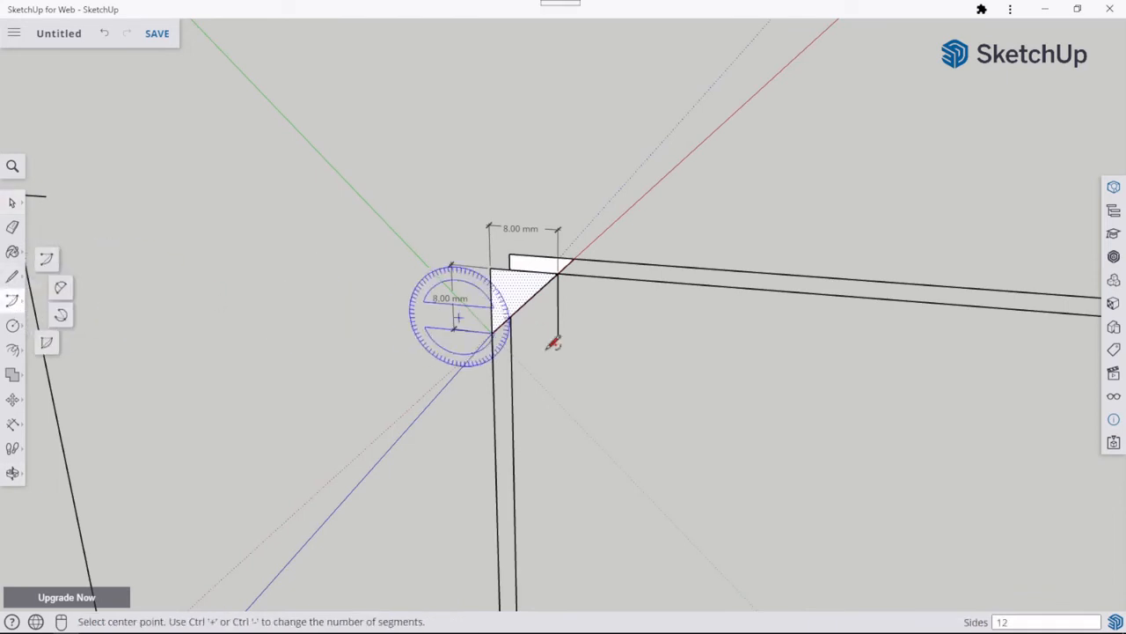
click(12, 203)
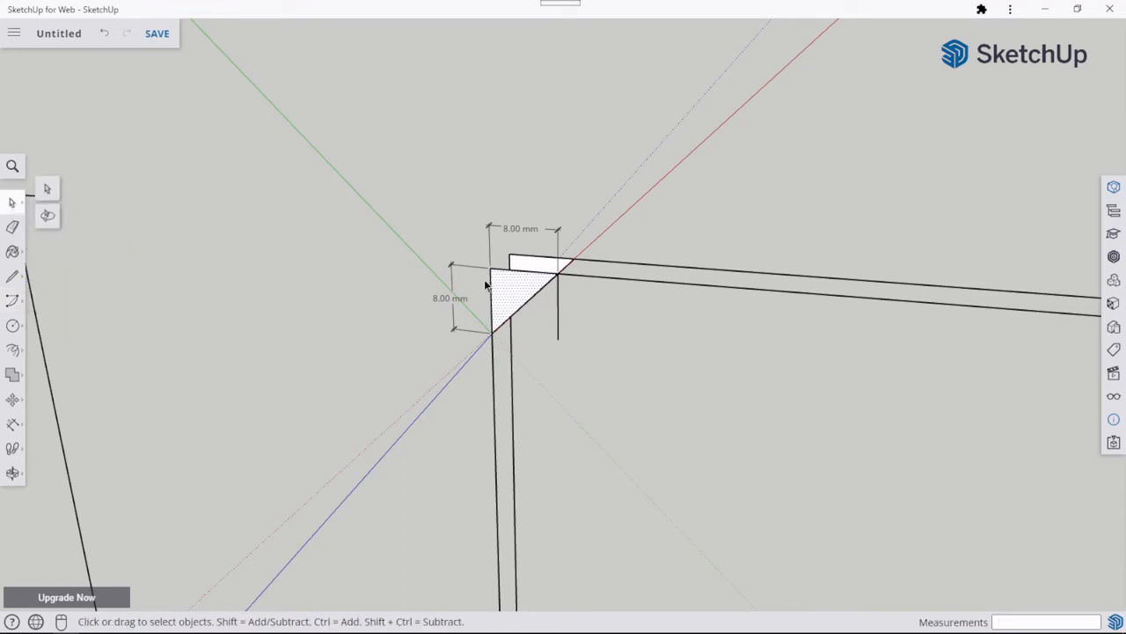
click(528, 306)
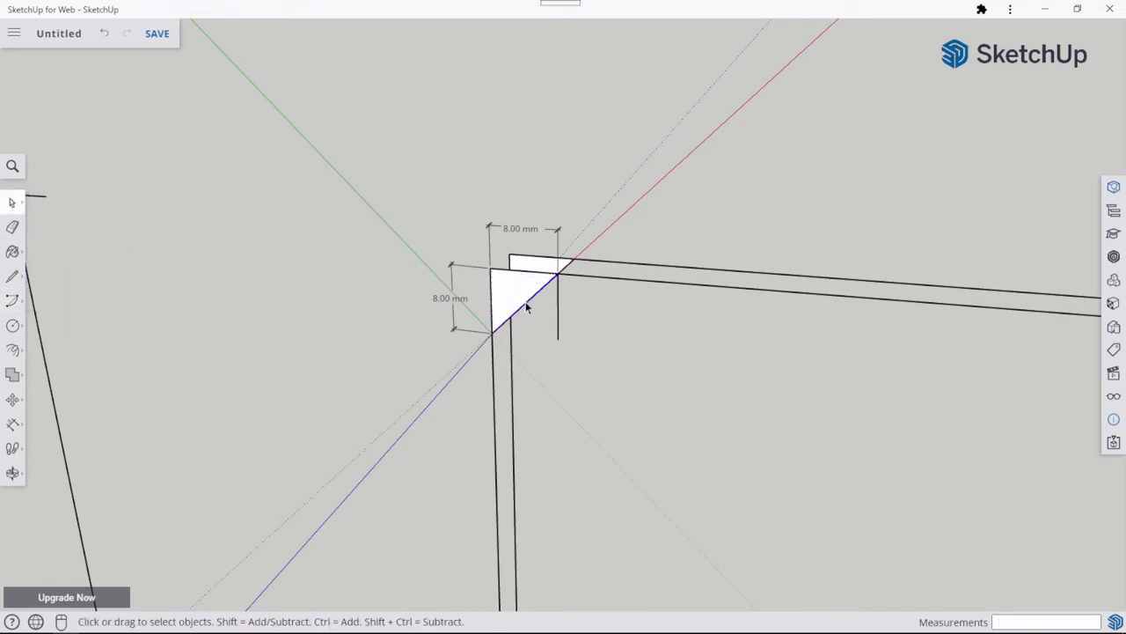
middle_drag(273, 374, 309, 428)
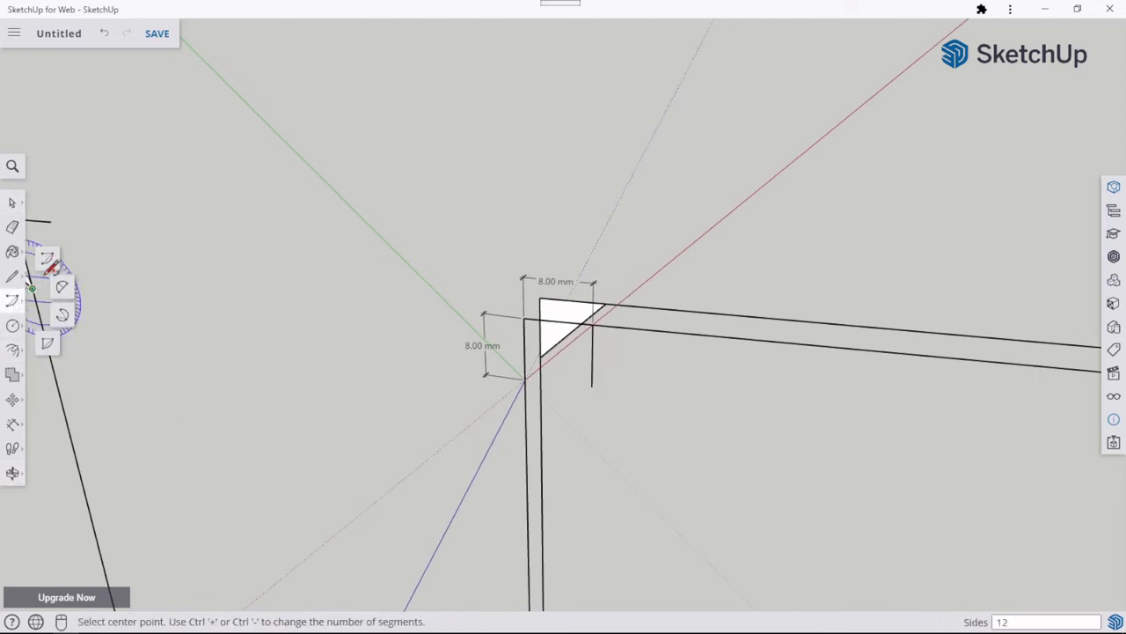
Draw a 115° arc of 8 mm radius centred on the short vertical line's lower end, starting from its upper end.
click(592, 385)
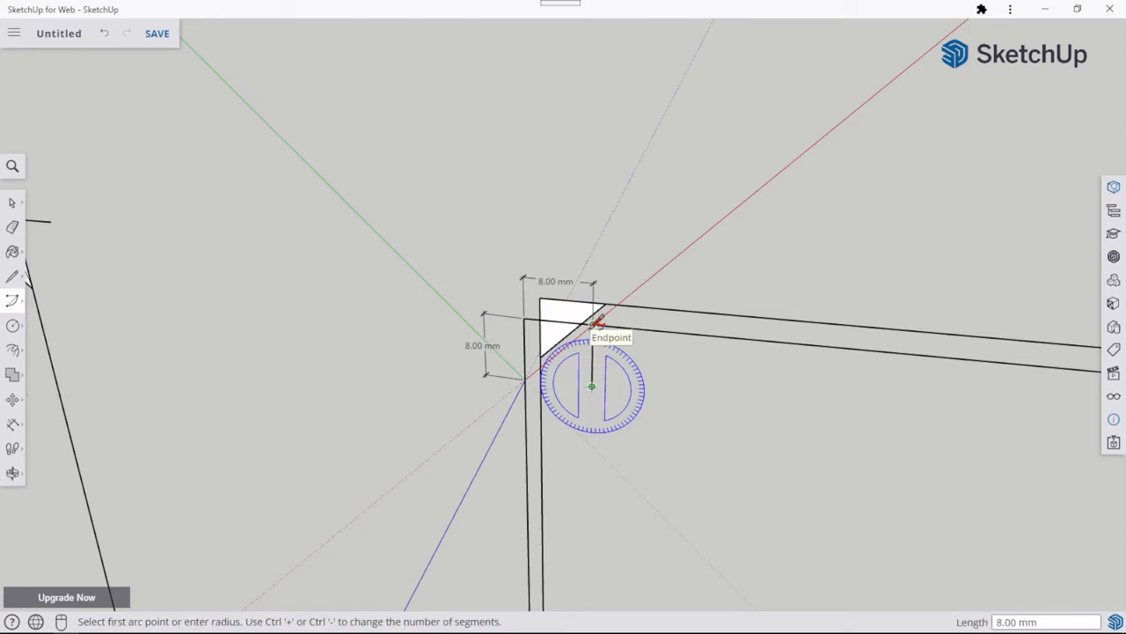
click(594, 324)
scroll(532, 378, up, 3)
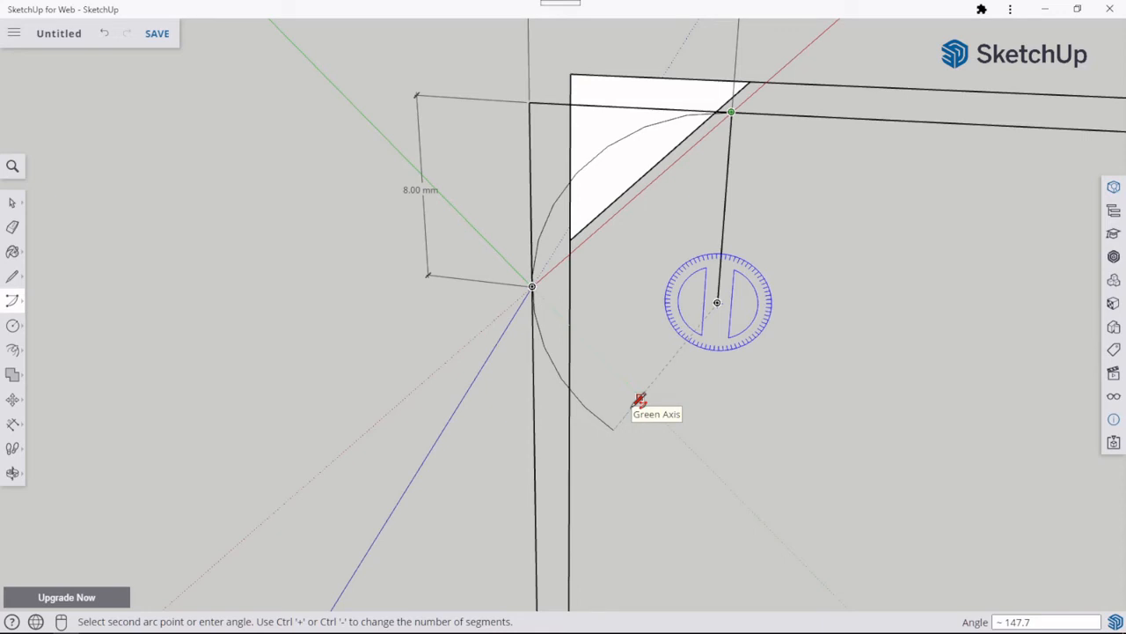
text(115)
key(Return)
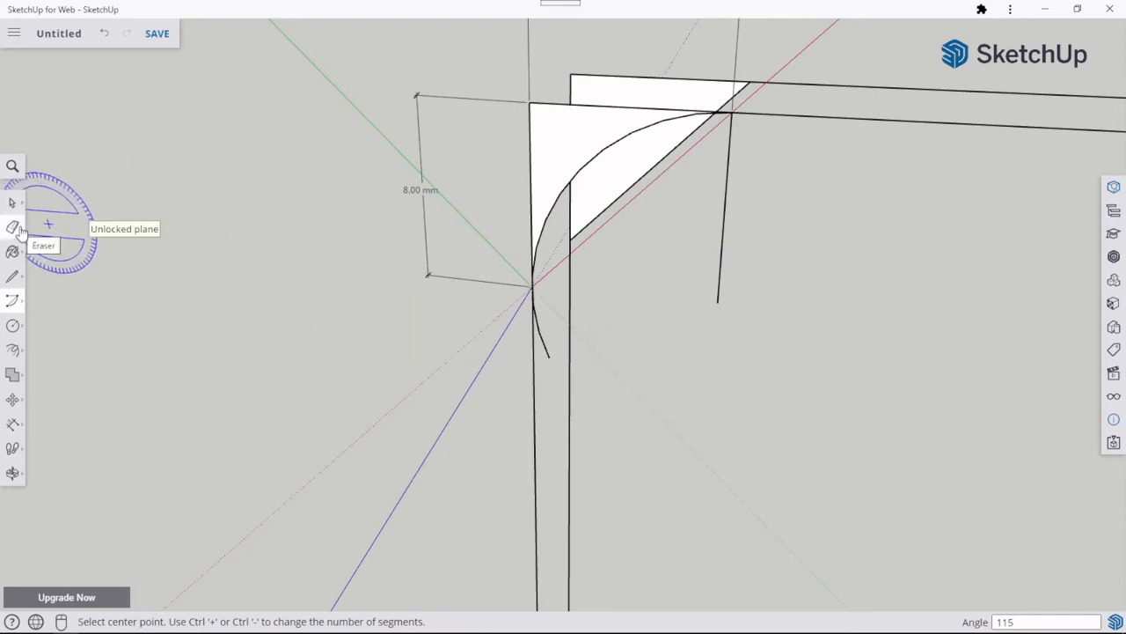
Examine where the new corner arc meets and crosses the front outline's vertical edge, selecting the arc to check it.
scroll(678, 477, down, 5)
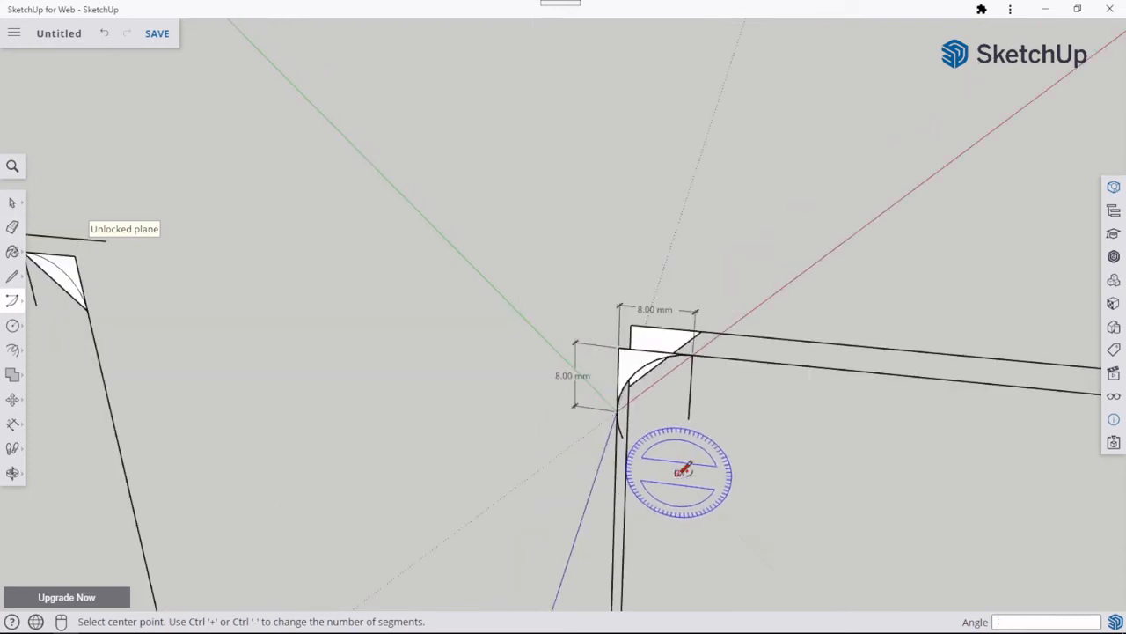
middle_drag(674, 467, 455, 294)
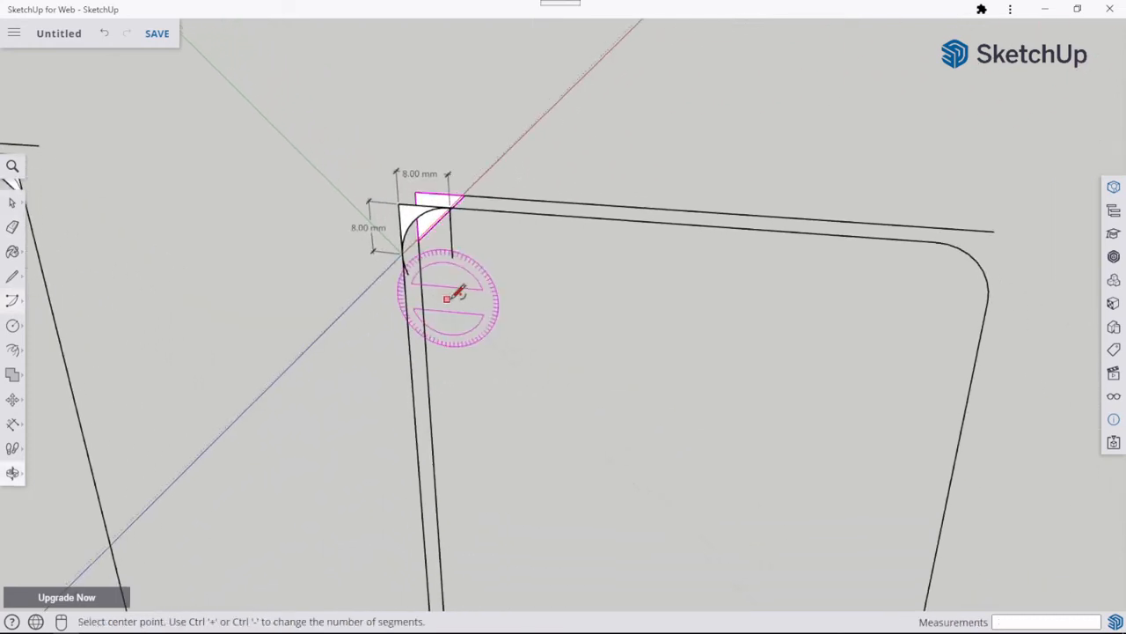
scroll(183, 276, up, 3)
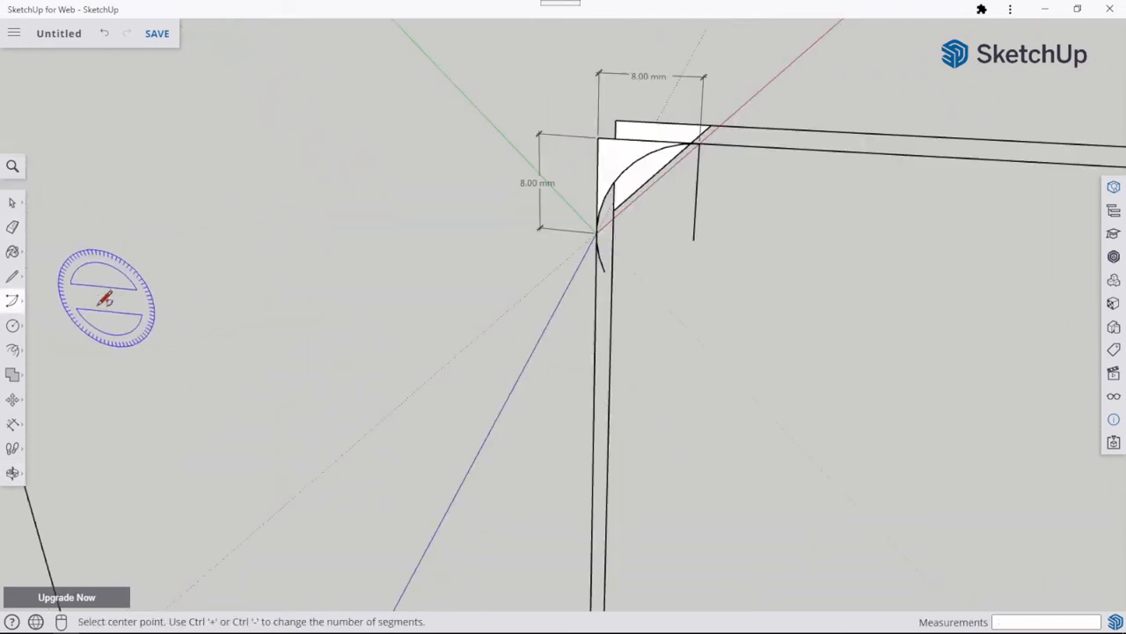
scroll(106, 301, down, 2)
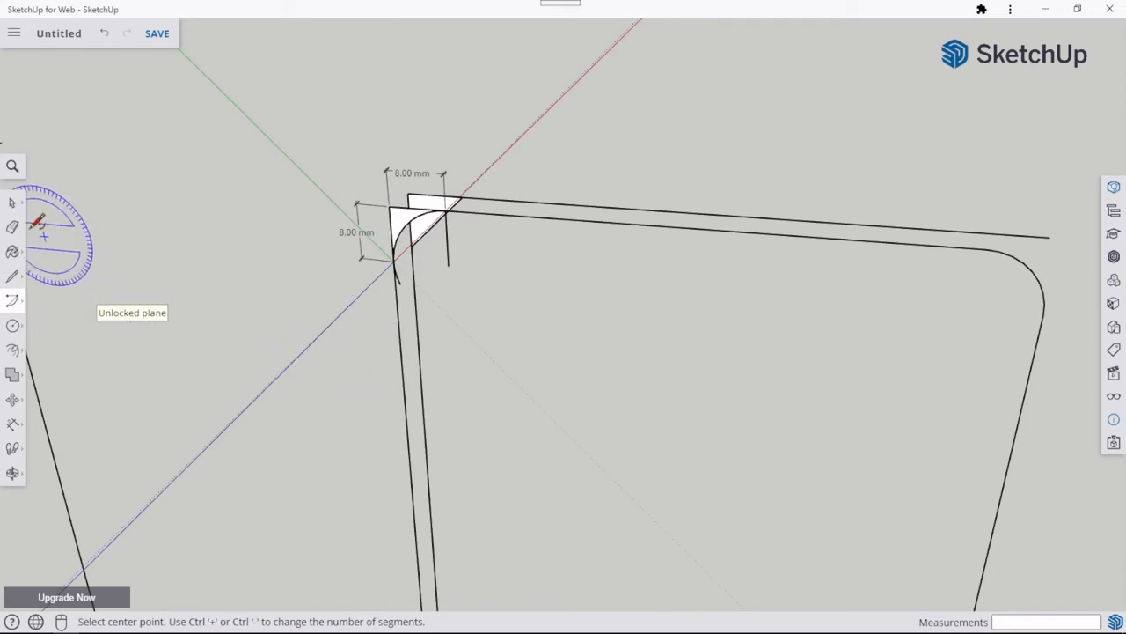
click(12, 204)
scroll(392, 245, up, 2)
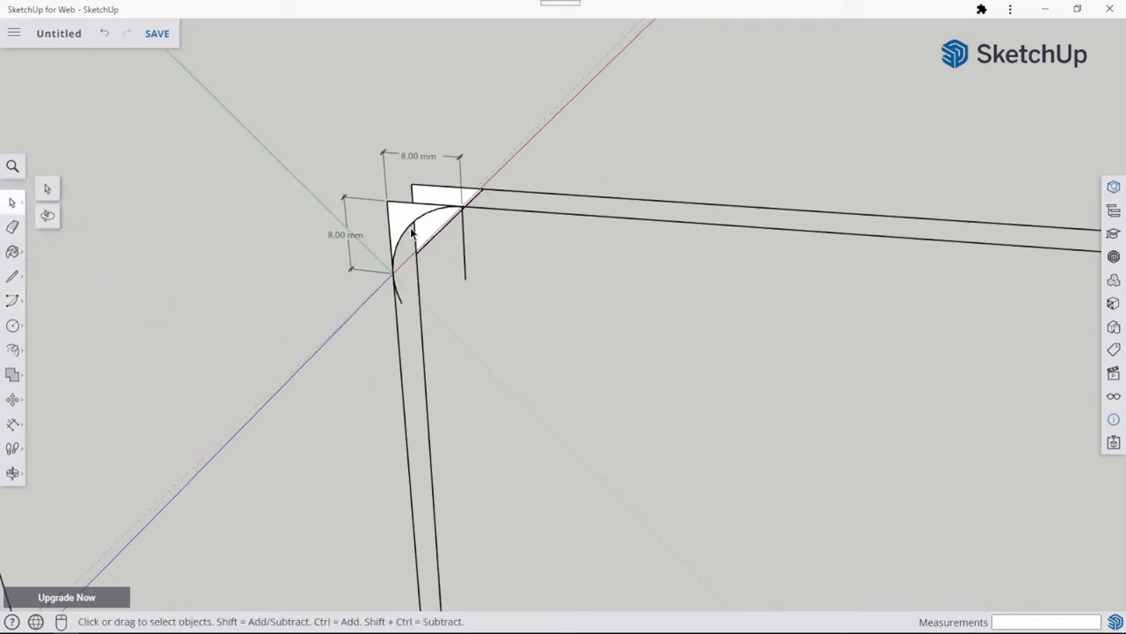
scroll(396, 259, up, 4)
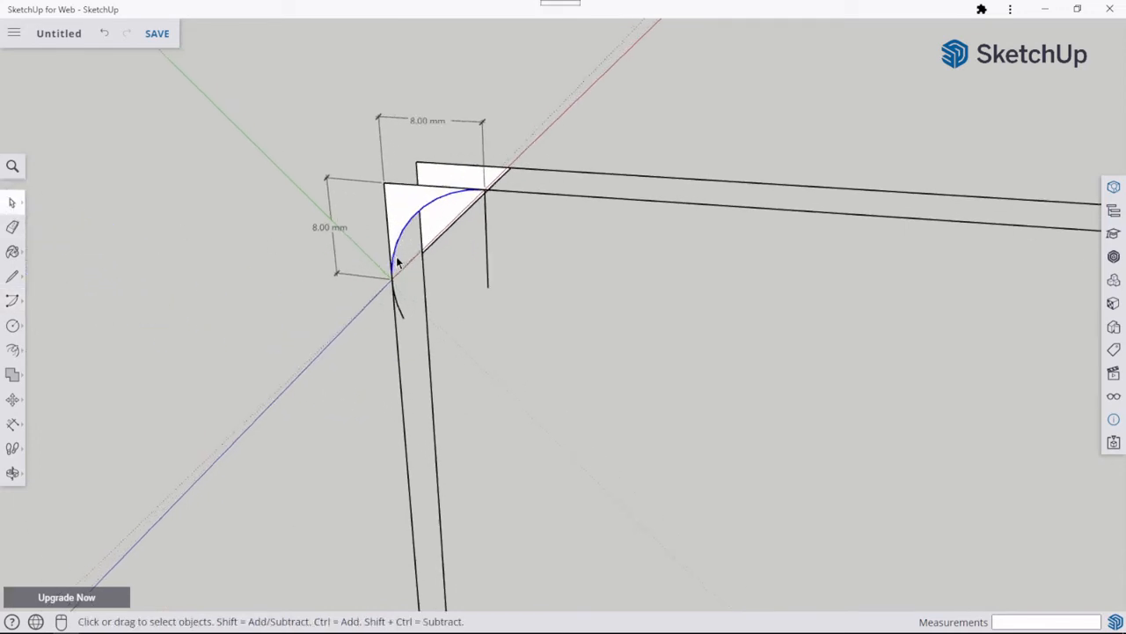
scroll(395, 259, down, 5)
scroll(395, 302, up, 3)
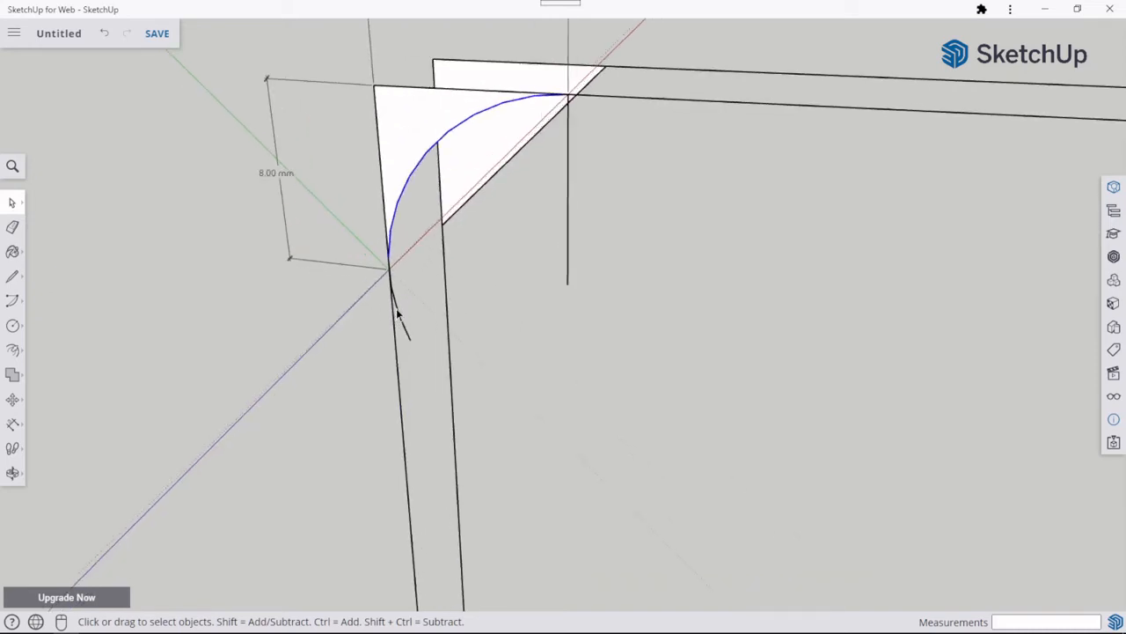
scroll(396, 308, down, 1)
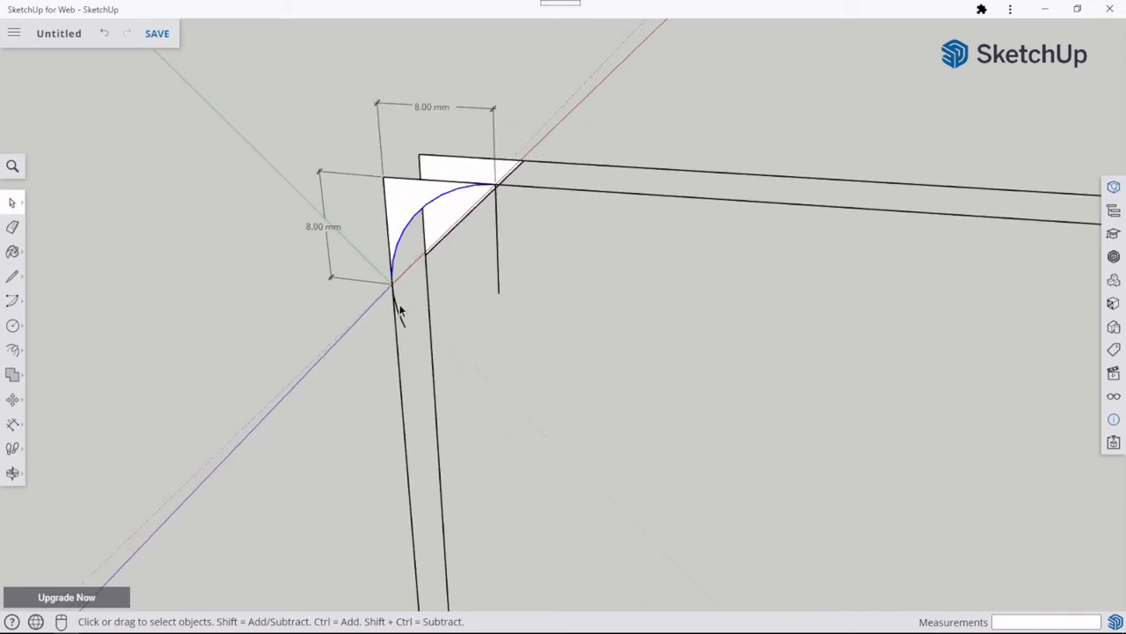
Undo the last corner arc and delete the front outline's long vertical edge below the 8 mm corner.
scroll(399, 308, down, 2)
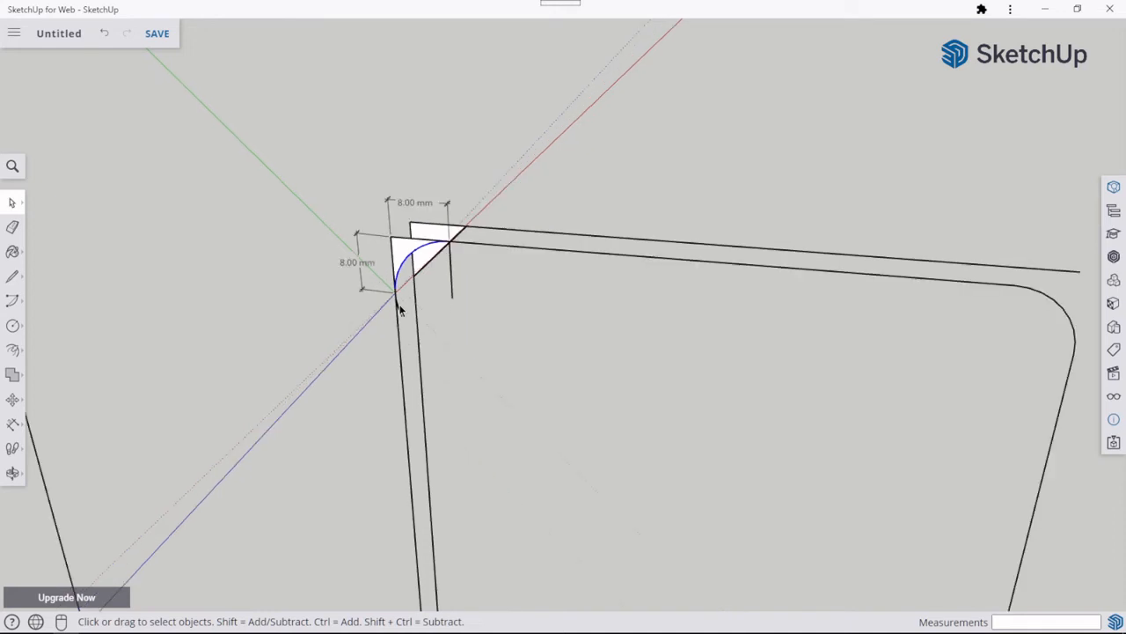
scroll(397, 302, up, 2)
scroll(397, 300, up, 1)
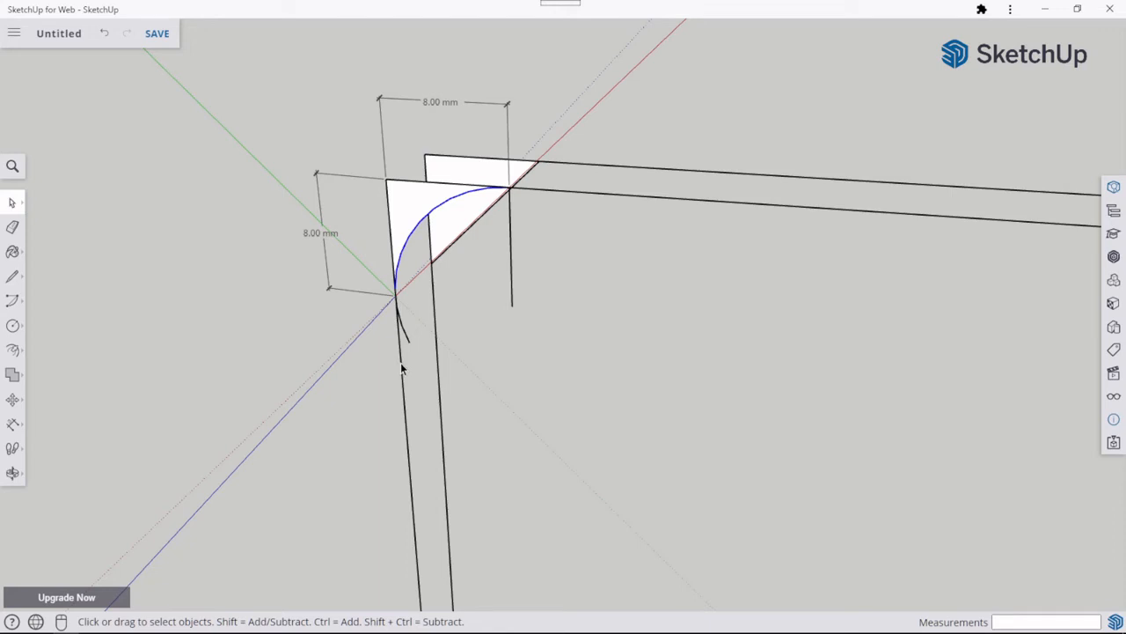
key(ctrl+z)
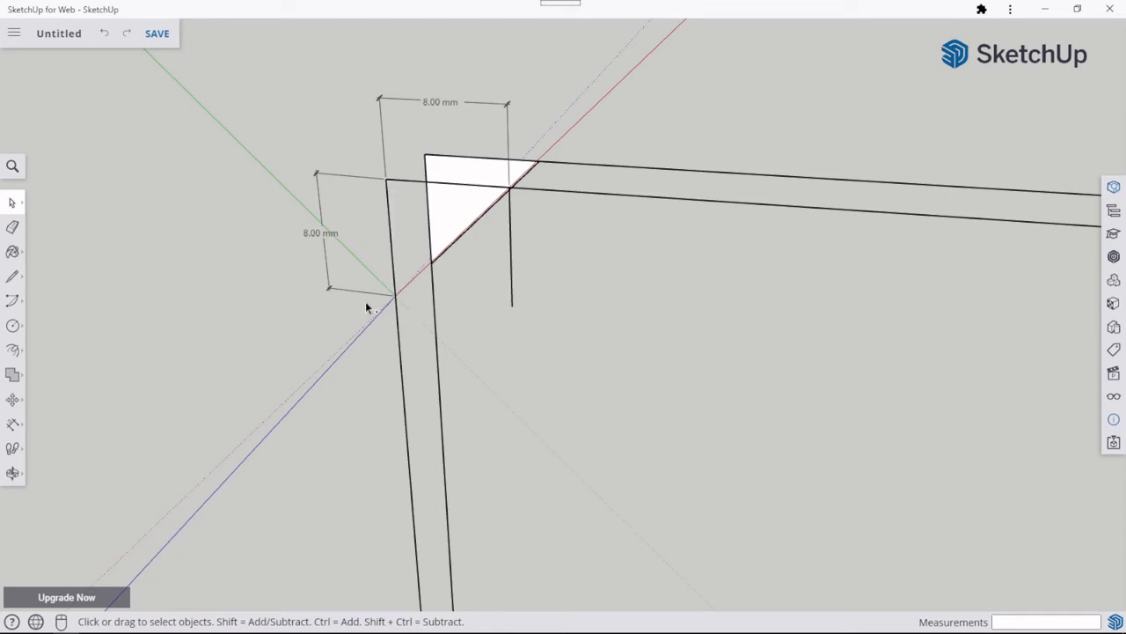
click(393, 261)
scroll(536, 317, down, 4)
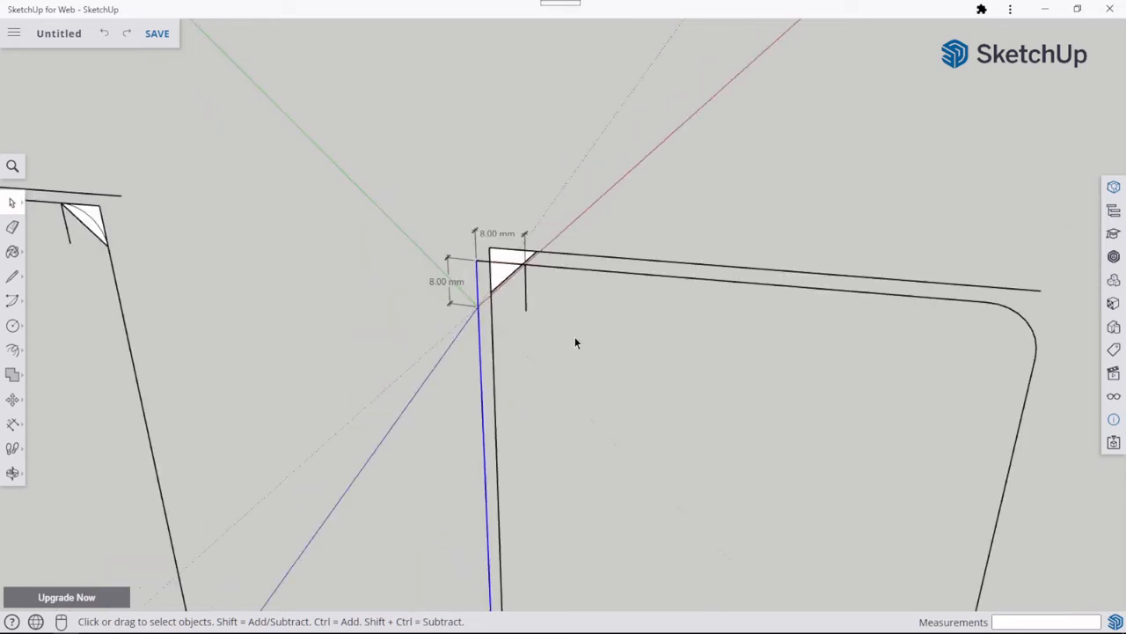
key(Delete)
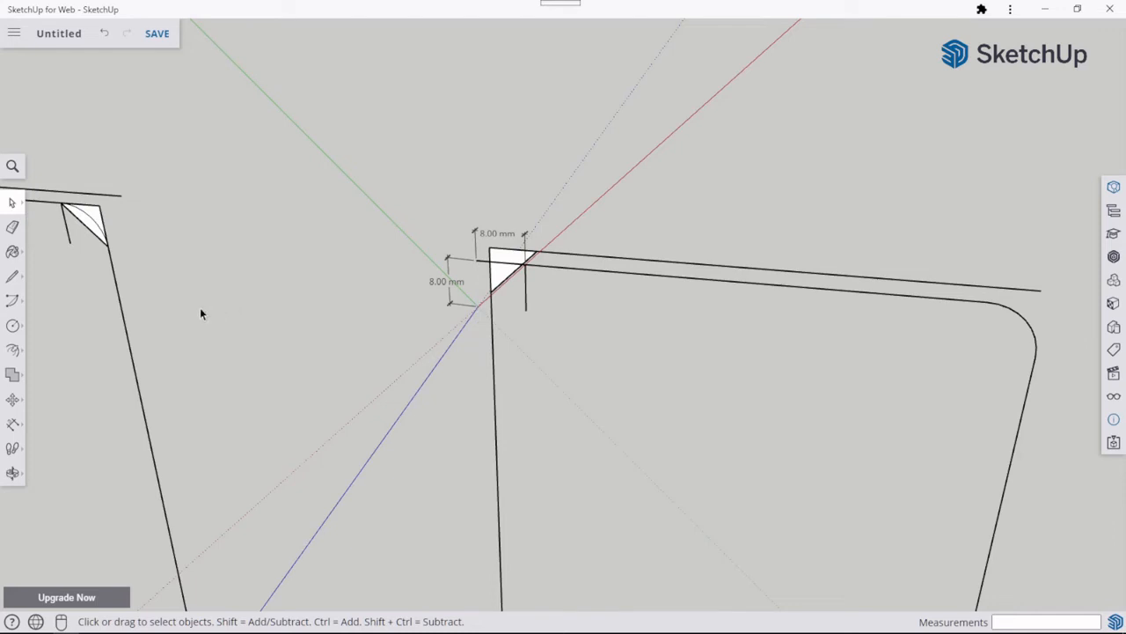
Draw a 115° arc of 8 mm radius centred on the short vertical line's lower end, starting from its upper end.
click(14, 303)
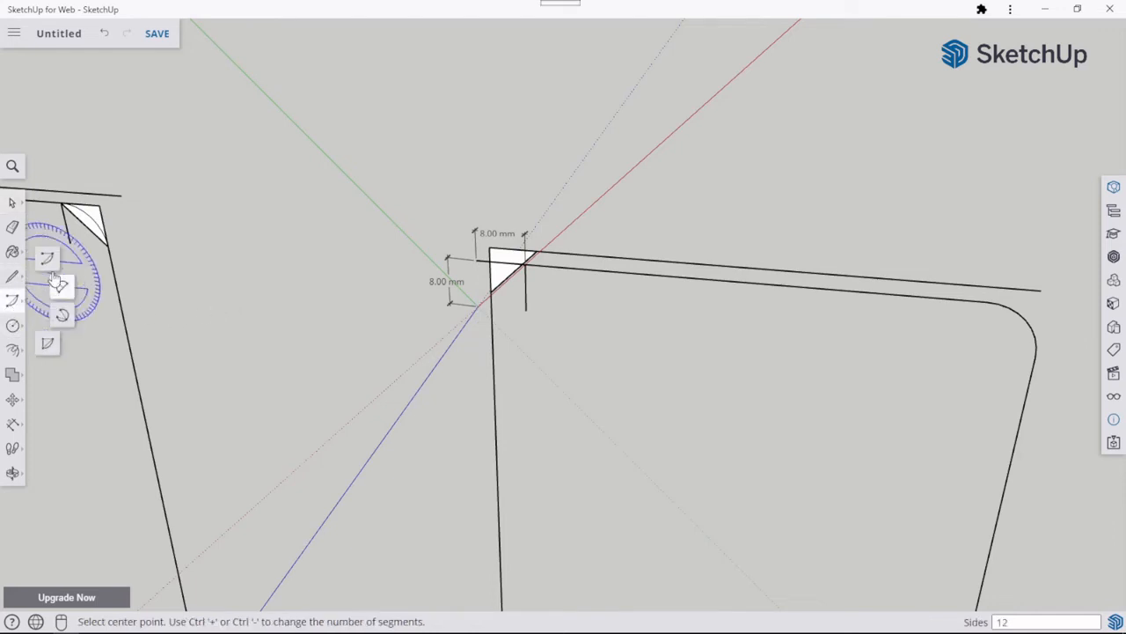
click(525, 309)
scroll(526, 258, up, 2)
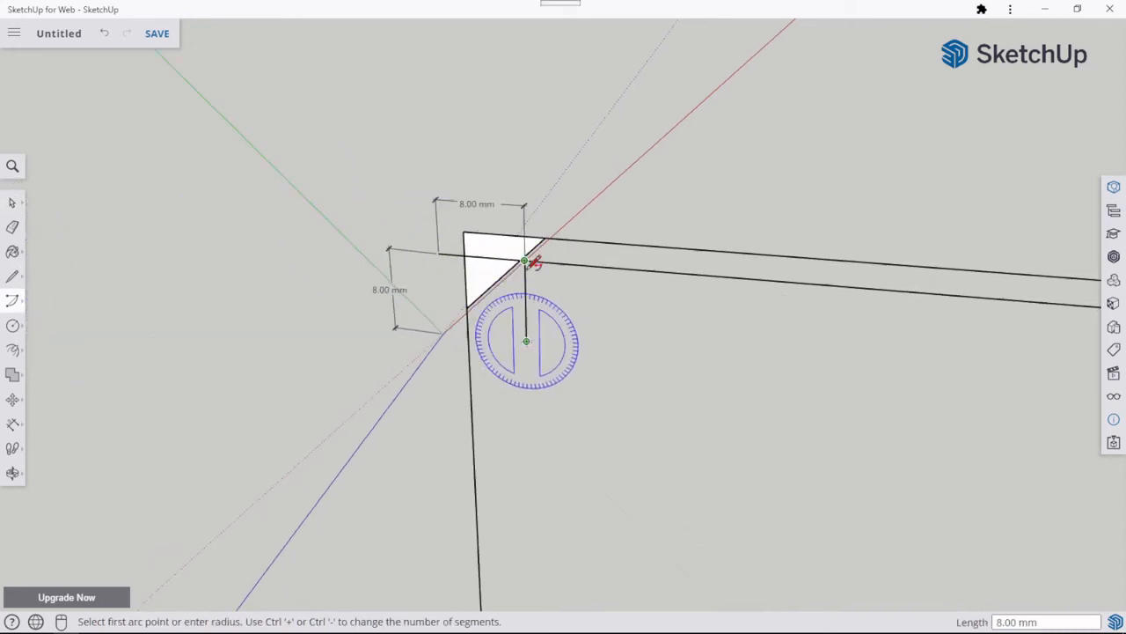
click(525, 261)
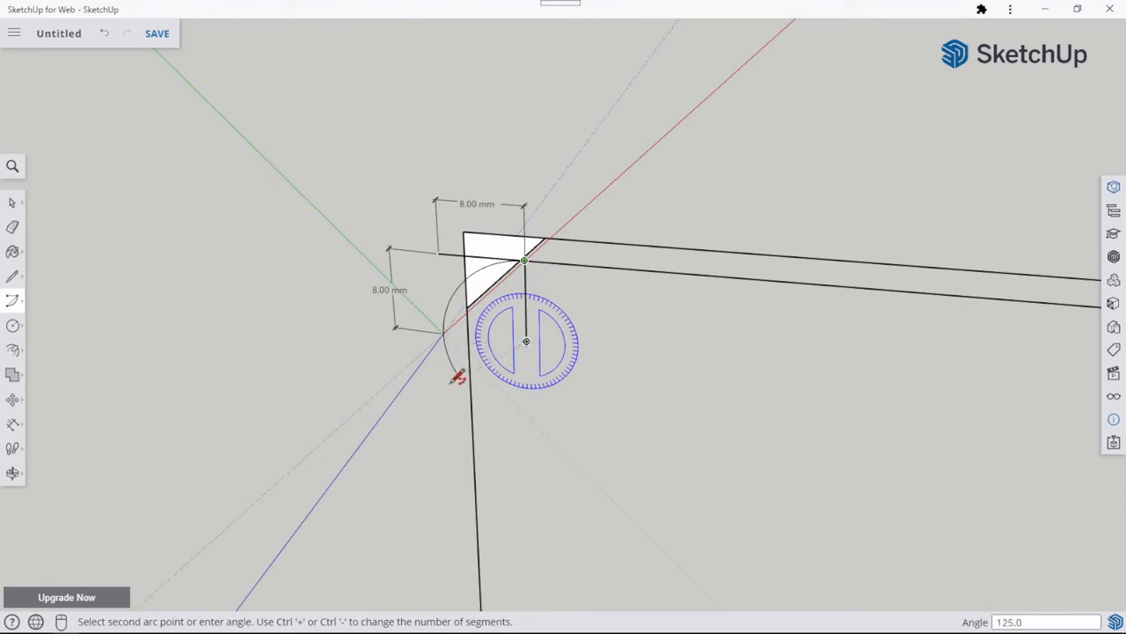
text(115)
key(Return)
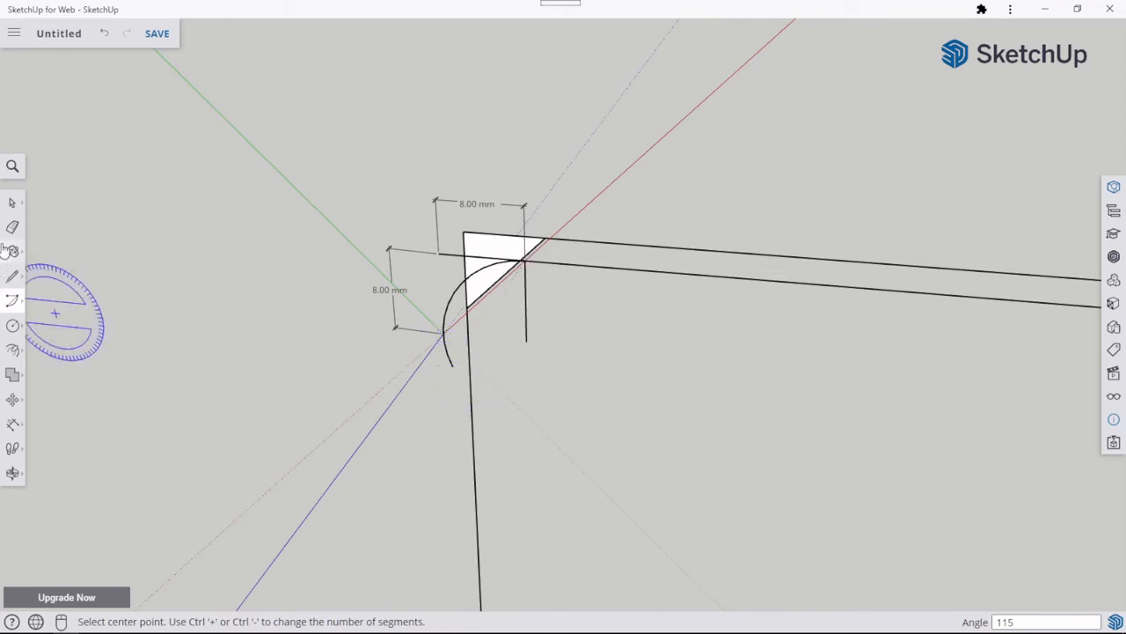
Check the radius, segments and length of the new corner arc in its entity information.
click(13, 278)
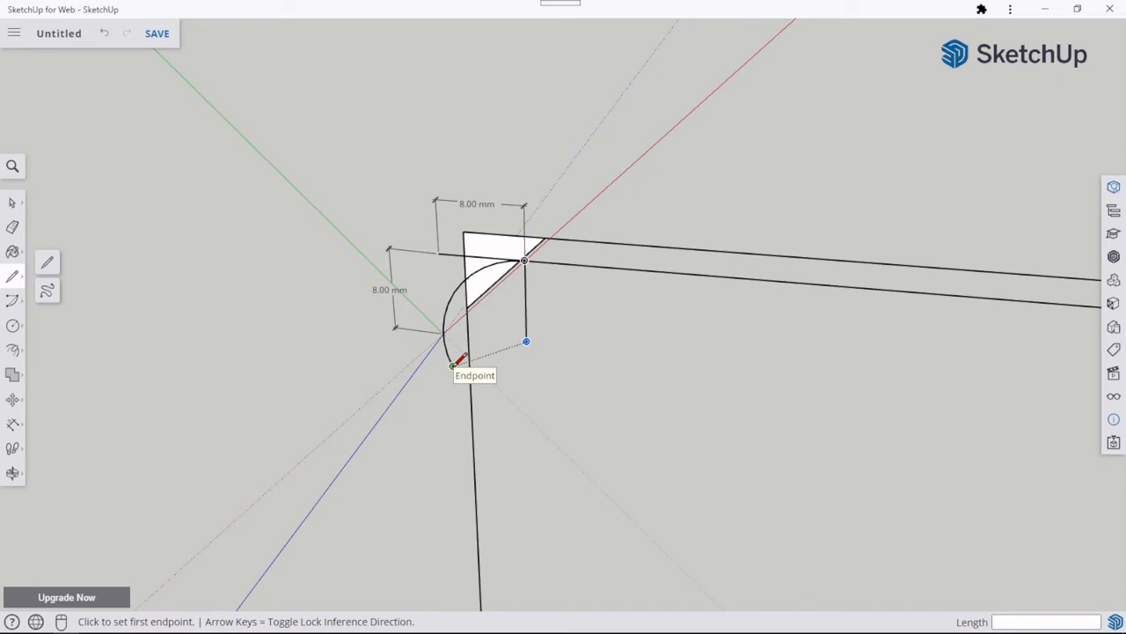
click(12, 203)
click(449, 359)
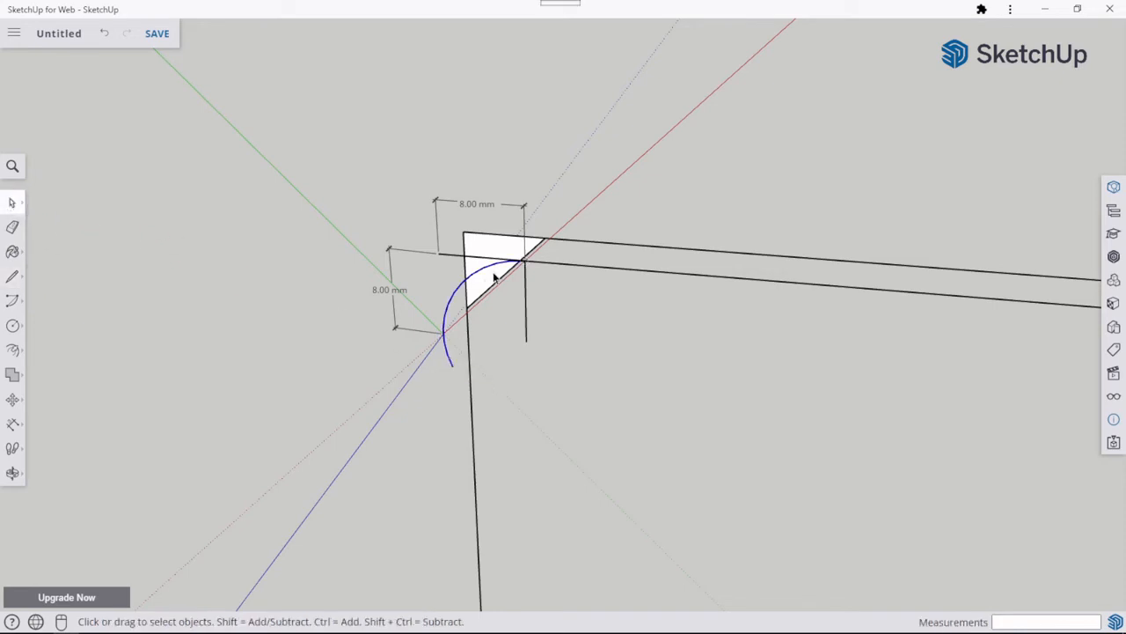
right_click(450, 357)
click(486, 398)
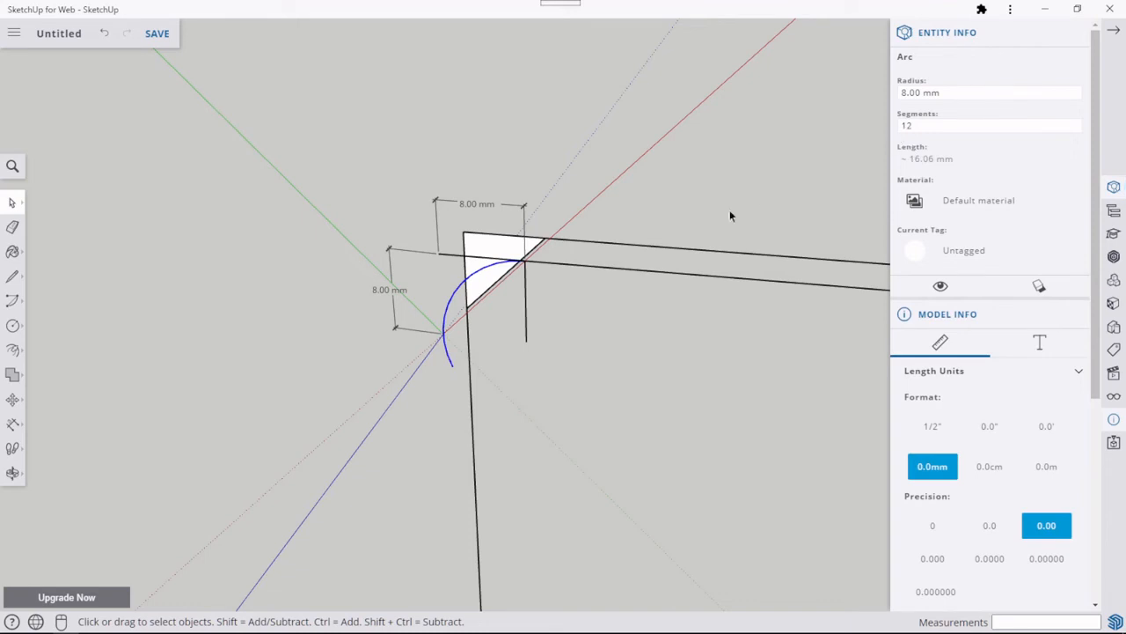
click(1107, 34)
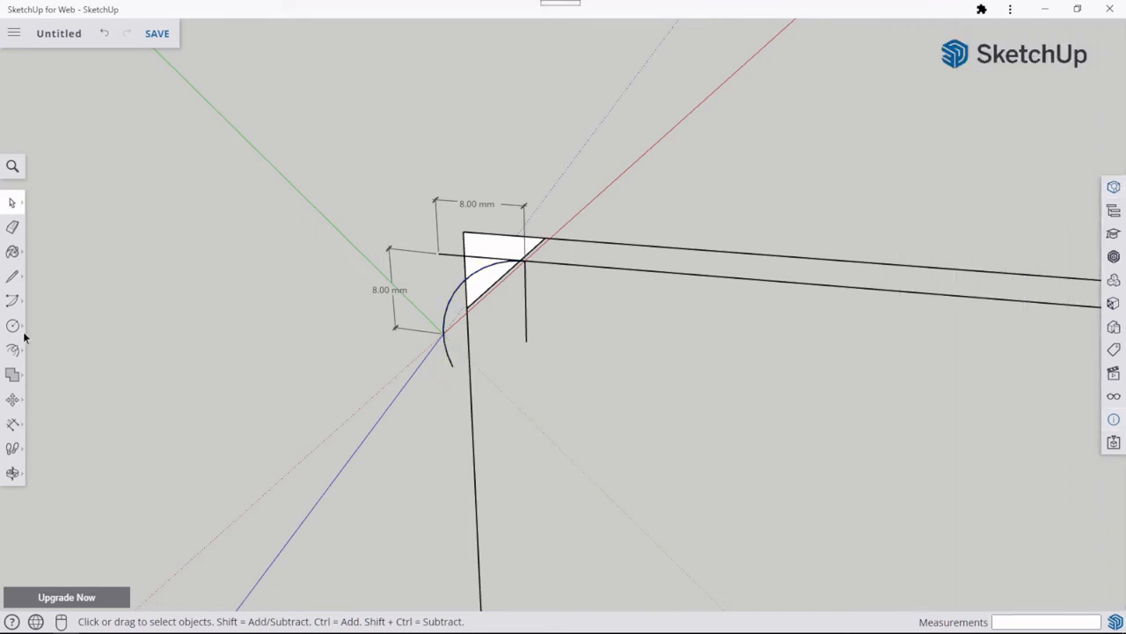
Draw a 36 mm line from the arc's lower end, extending the direction of its last segment.
click(12, 277)
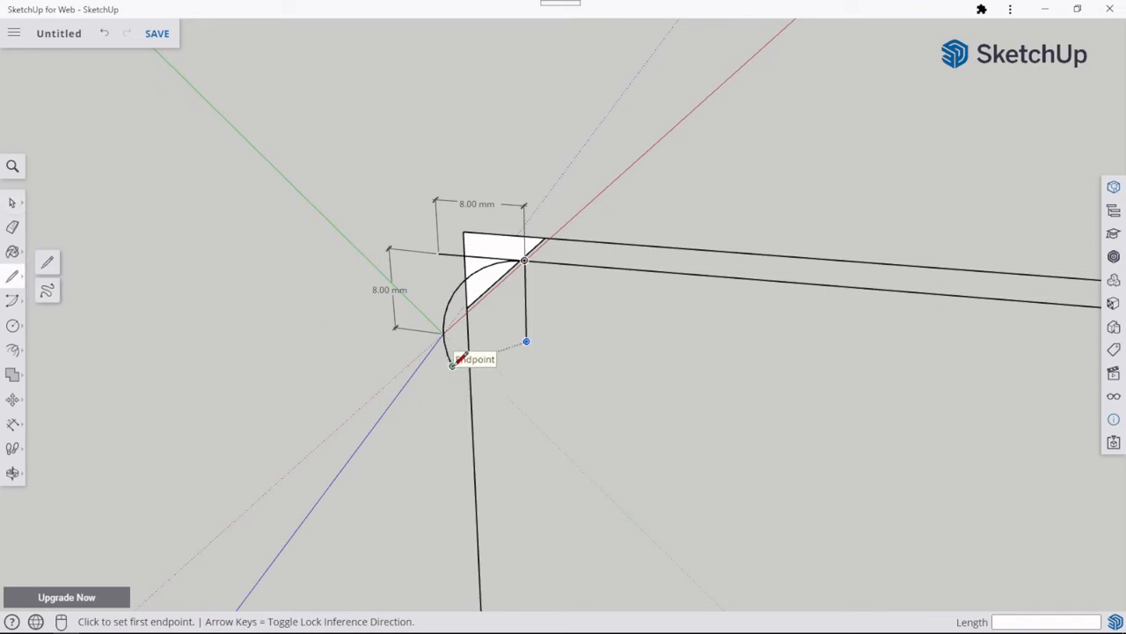
click(452, 365)
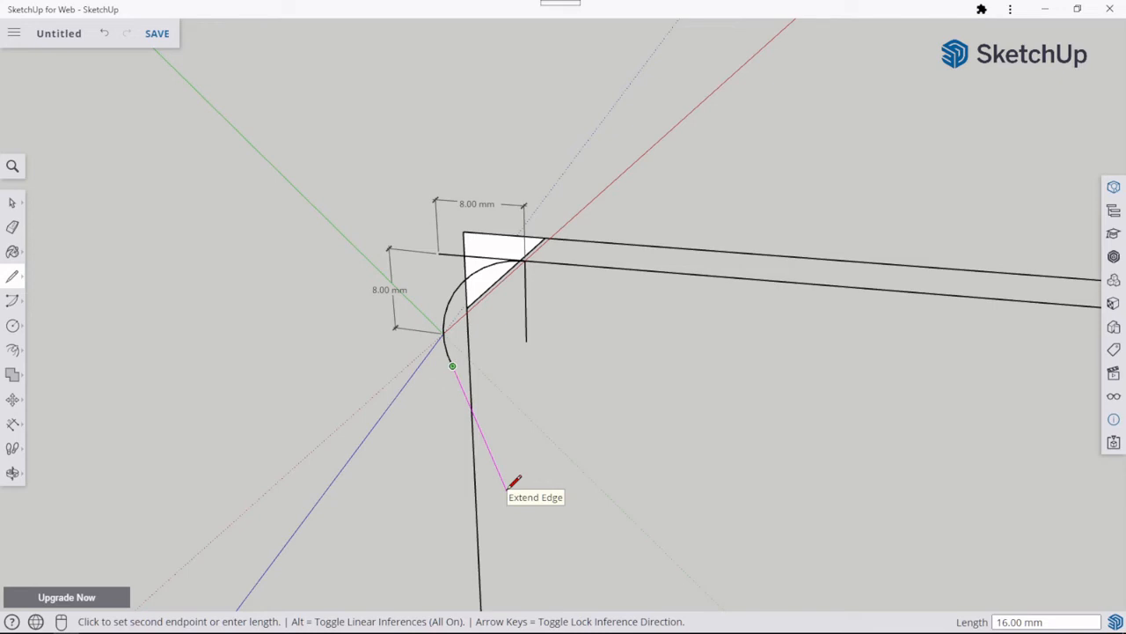
text(36)
key(Return)
scroll(515, 471, down, 5)
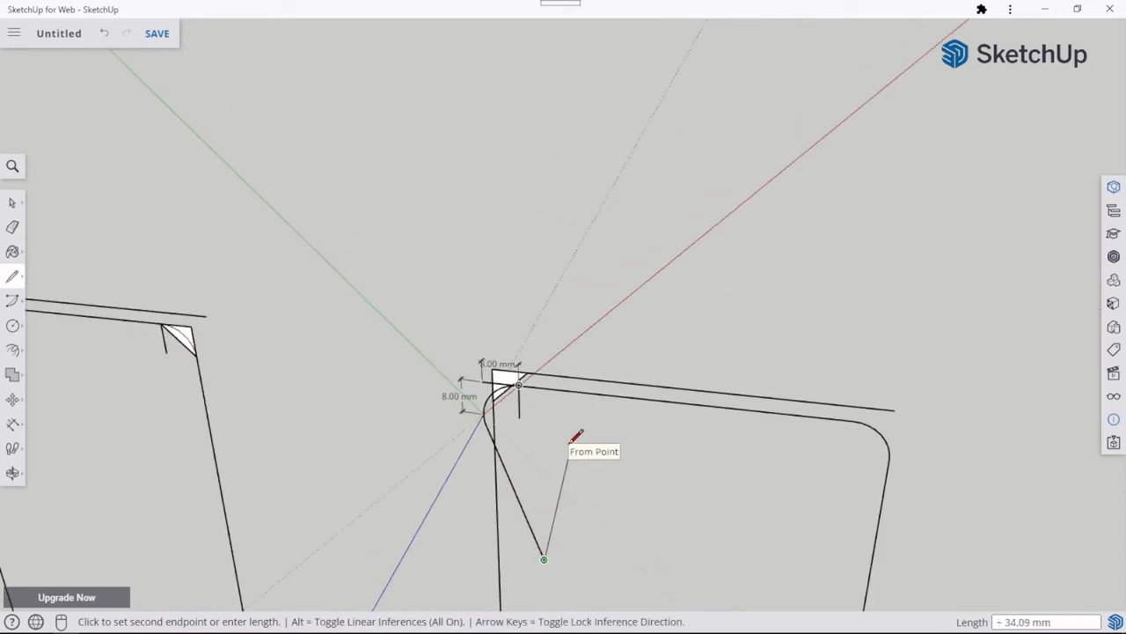
key(Escape)
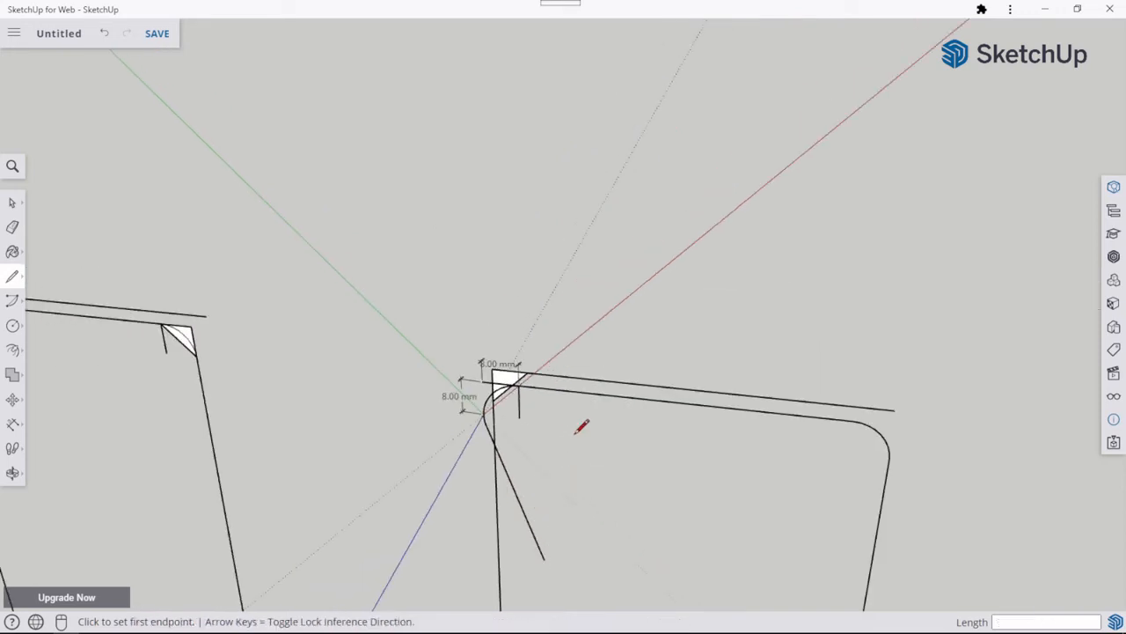
Align the drawing axes to the white face of the first framed panel in the row.
key(o)
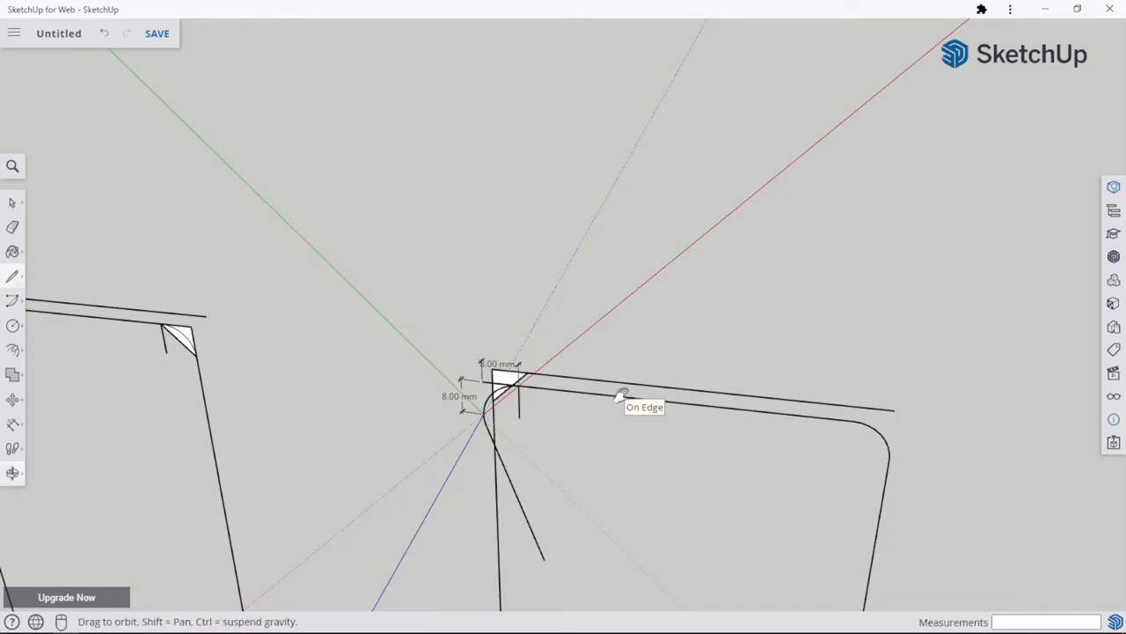
shift+drag(623, 393, 553, 356)
key(l)
scroll(460, 337, up, 3)
scroll(455, 327, down, 5)
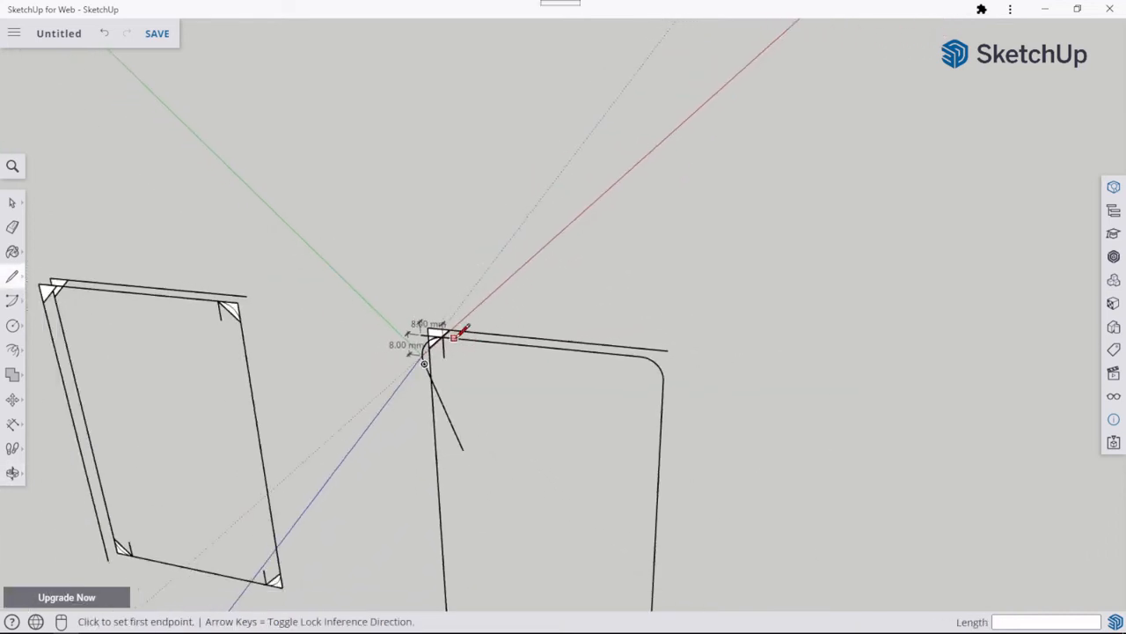
scroll(459, 328, up, 1)
scroll(459, 329, down, 2)
scroll(475, 429, down, 2)
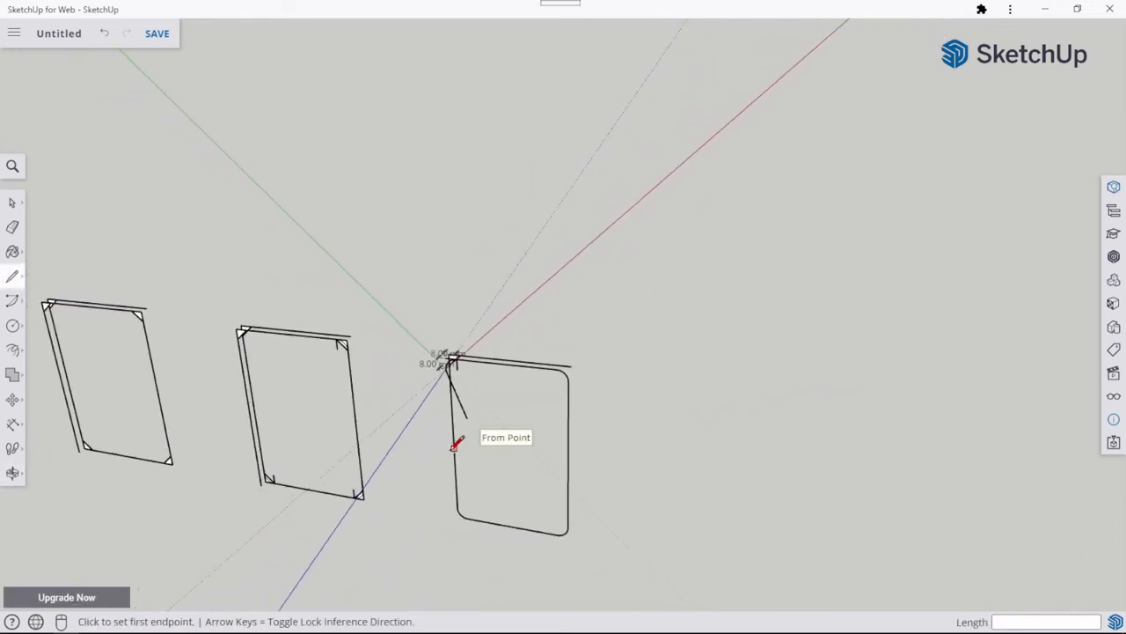
shift+middle_drag(444, 447, 640, 370)
scroll(603, 382, down, 3)
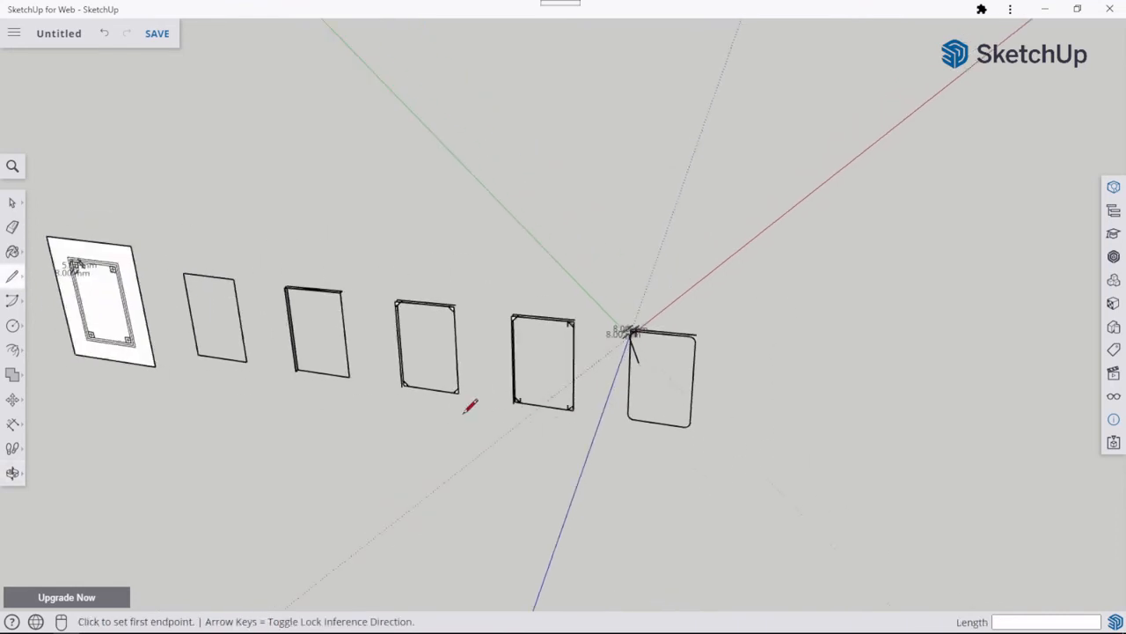
click(12, 202)
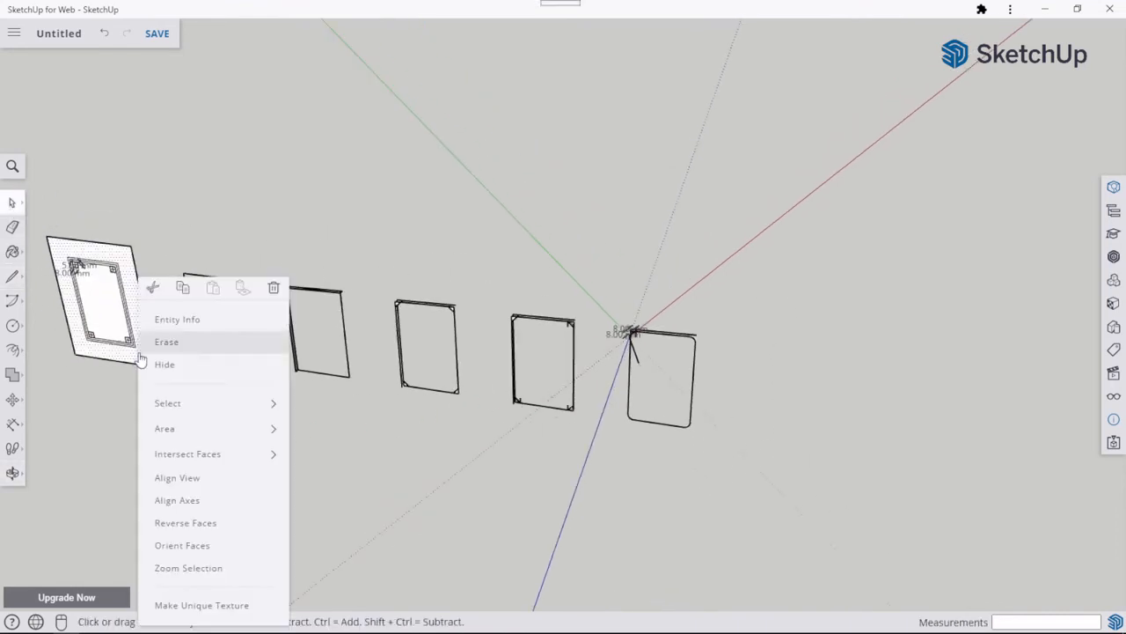
right_click(141, 361)
click(200, 502)
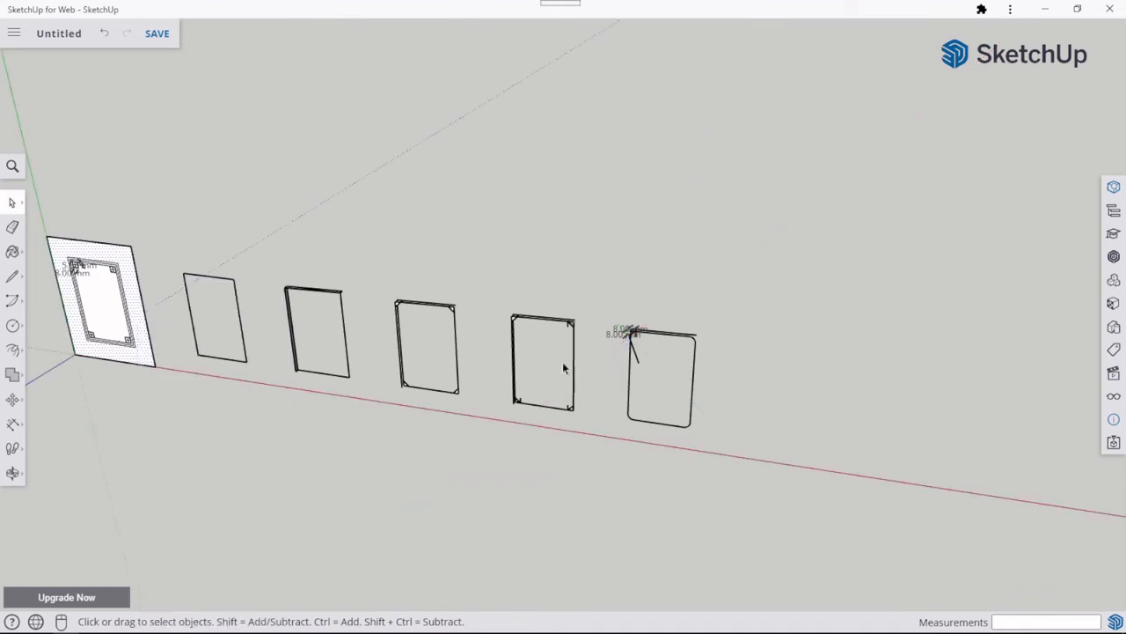
Copy the newest rounded outline with its dimensions along the red axis to extend the row by one panel.
drag(591, 284, 743, 478)
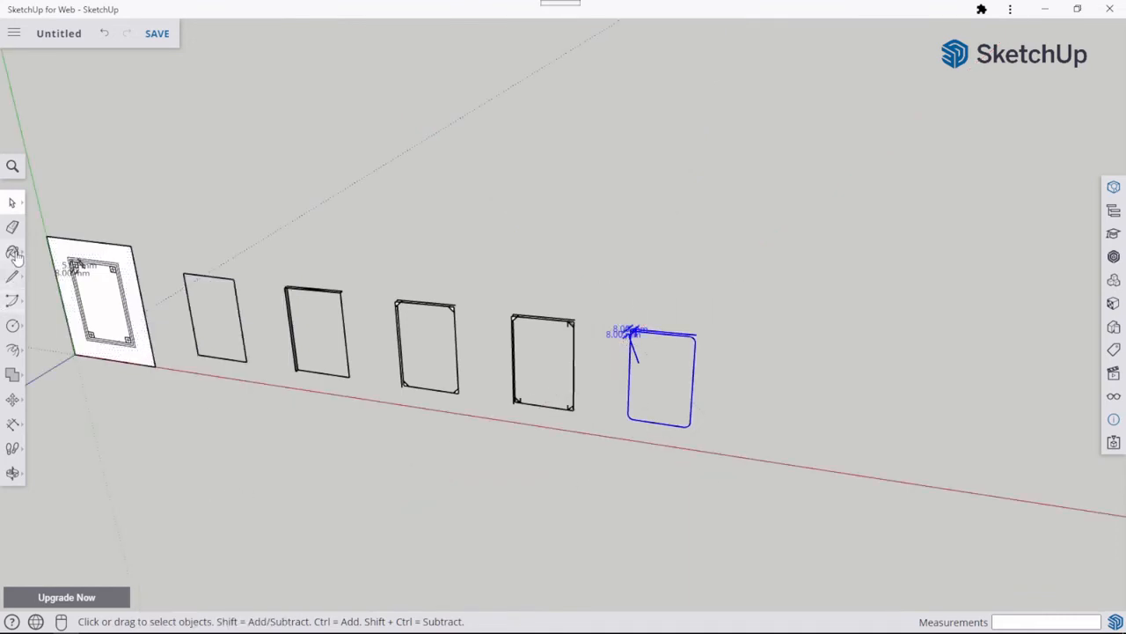
click(12, 399)
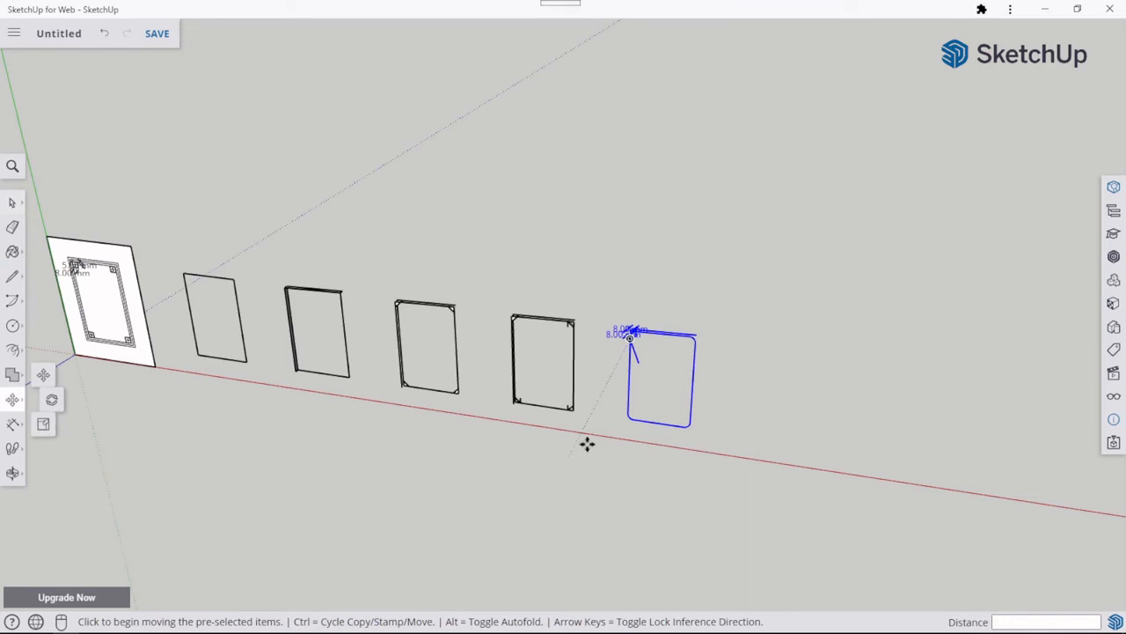
click(630, 418)
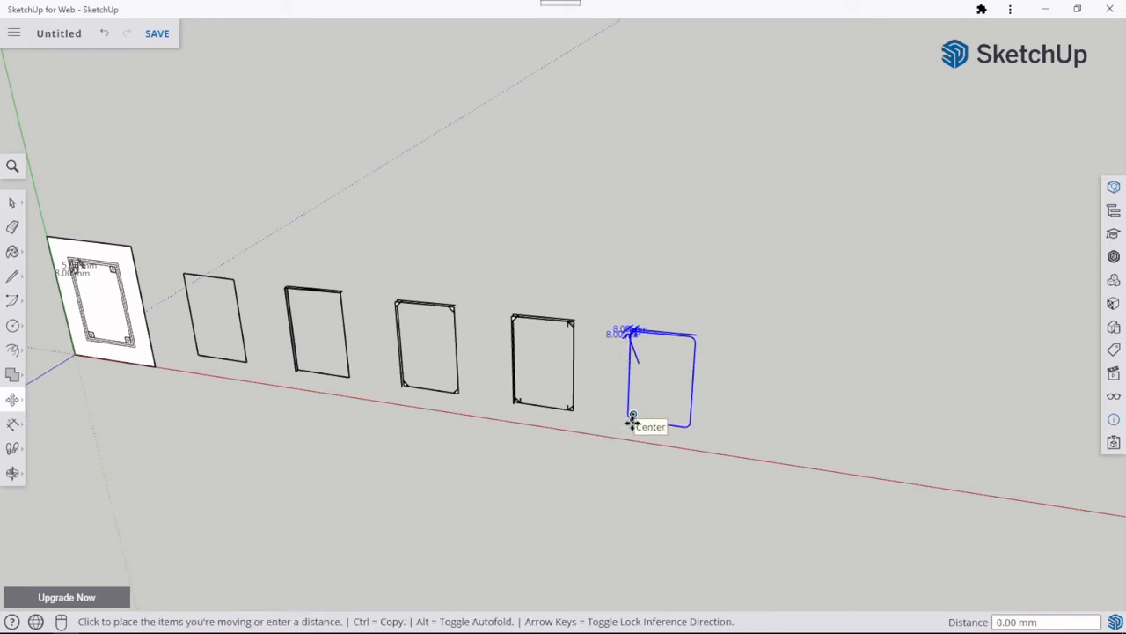
key(ctrl)
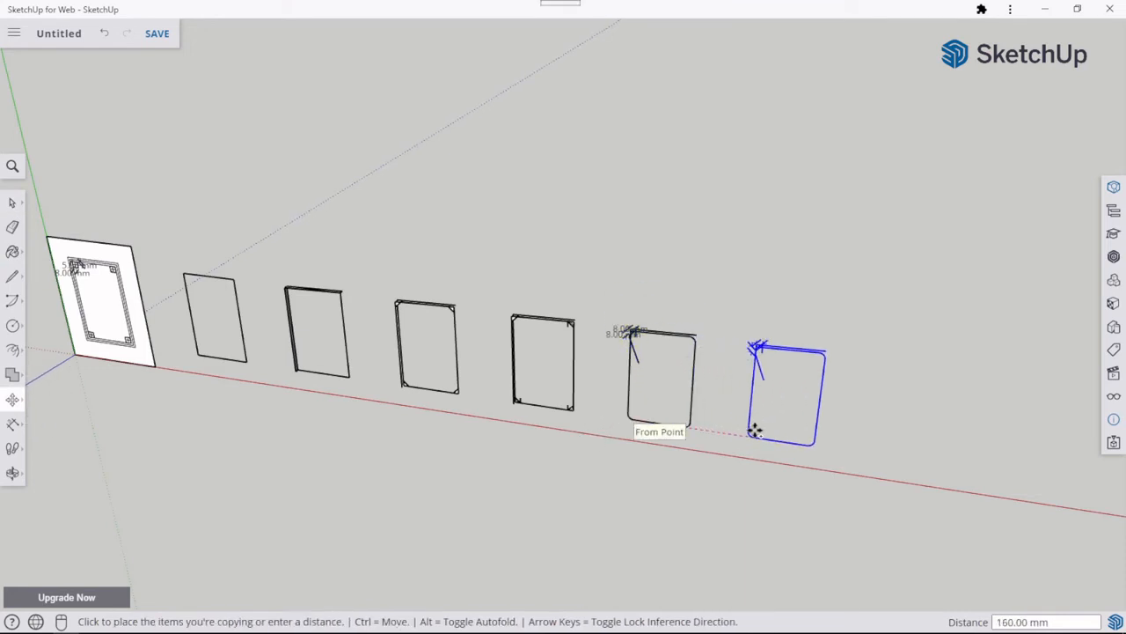
click(768, 431)
key(Escape)
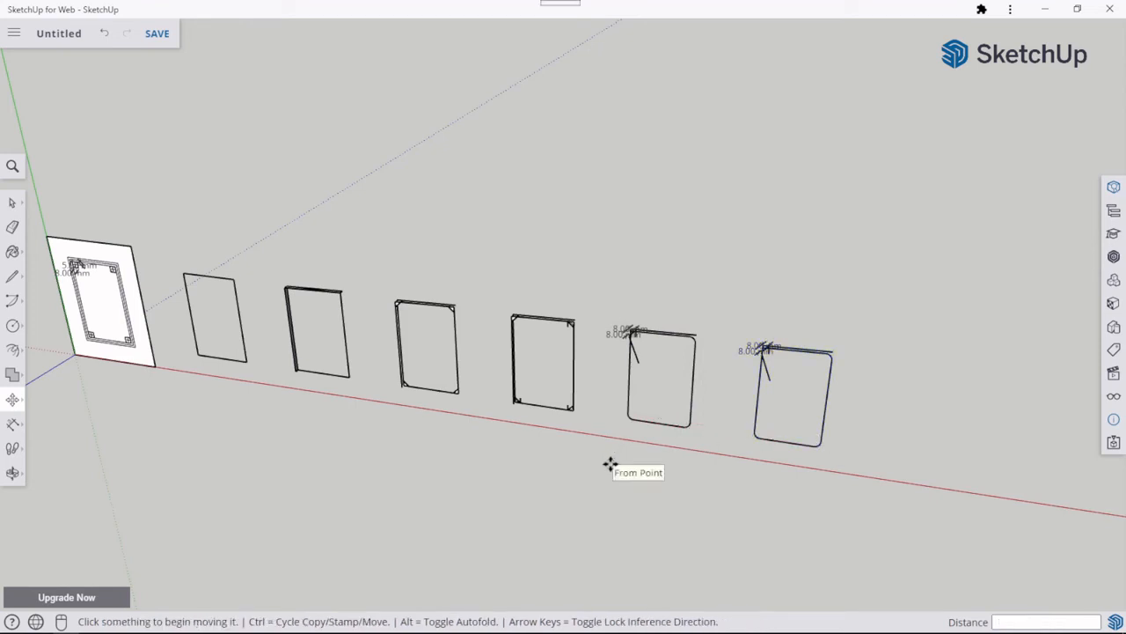
Erase both 8 mm dimensions and the short vertical guide line at the new copy's upper-left corner.
scroll(773, 345, up, 2)
scroll(776, 333, up, 5)
scroll(704, 343, down, 3)
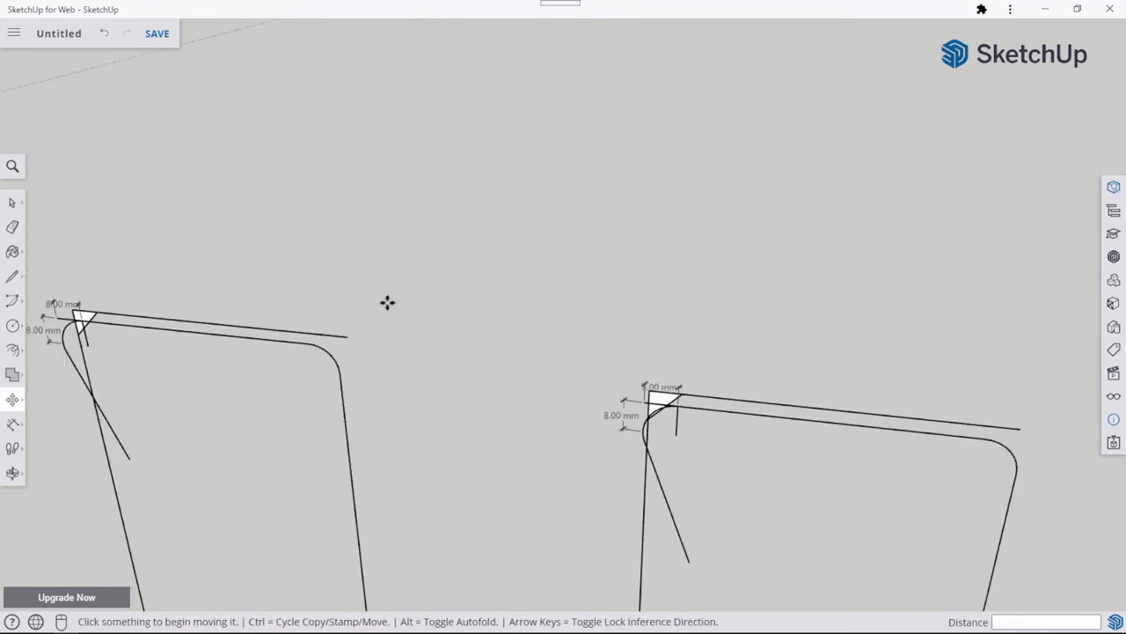
click(11, 230)
scroll(607, 396, up, 2)
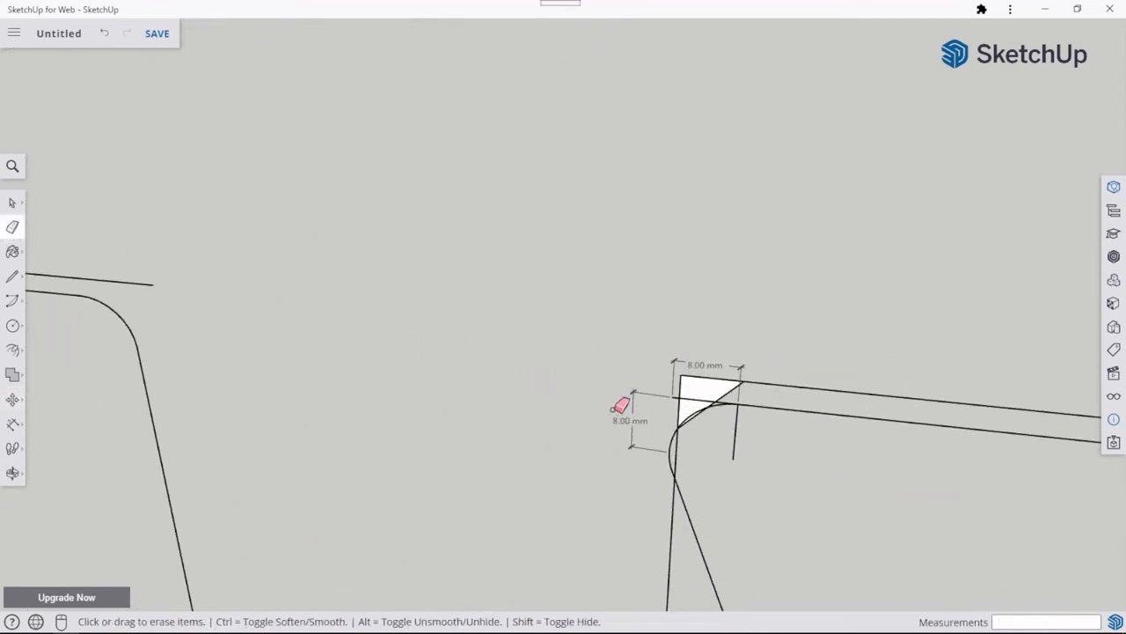
click(633, 423)
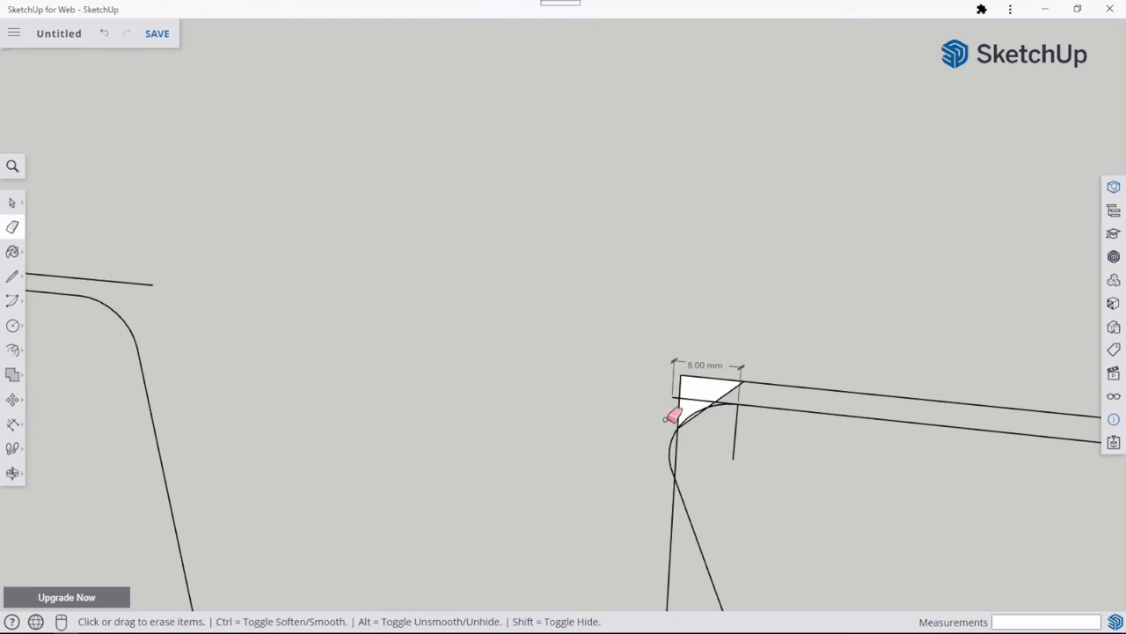
click(734, 431)
click(728, 365)
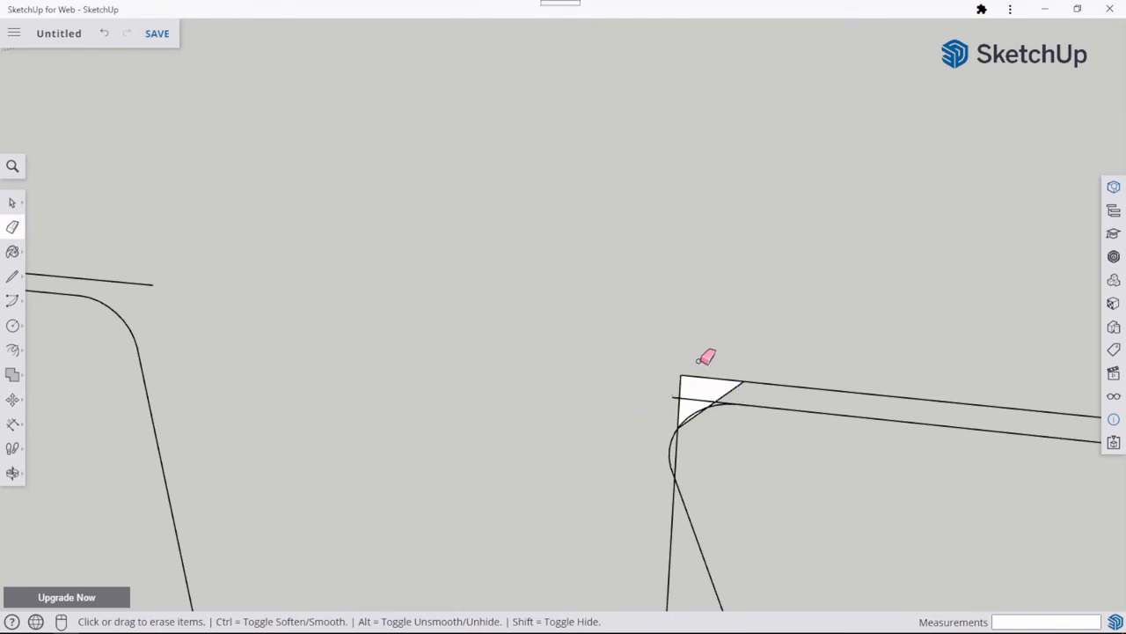
Erase the leftover horizontal edge that runs past the arc's upper end through the new copy's corner triangle.
scroll(707, 390, up, 2)
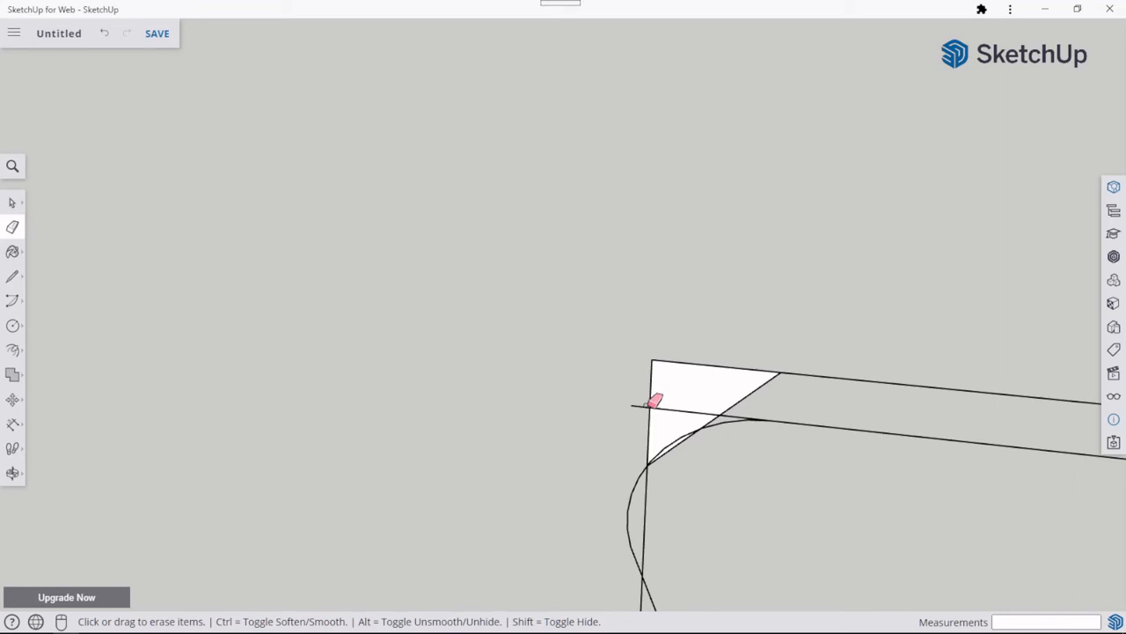
scroll(621, 394, down, 3)
scroll(616, 395, down, 2)
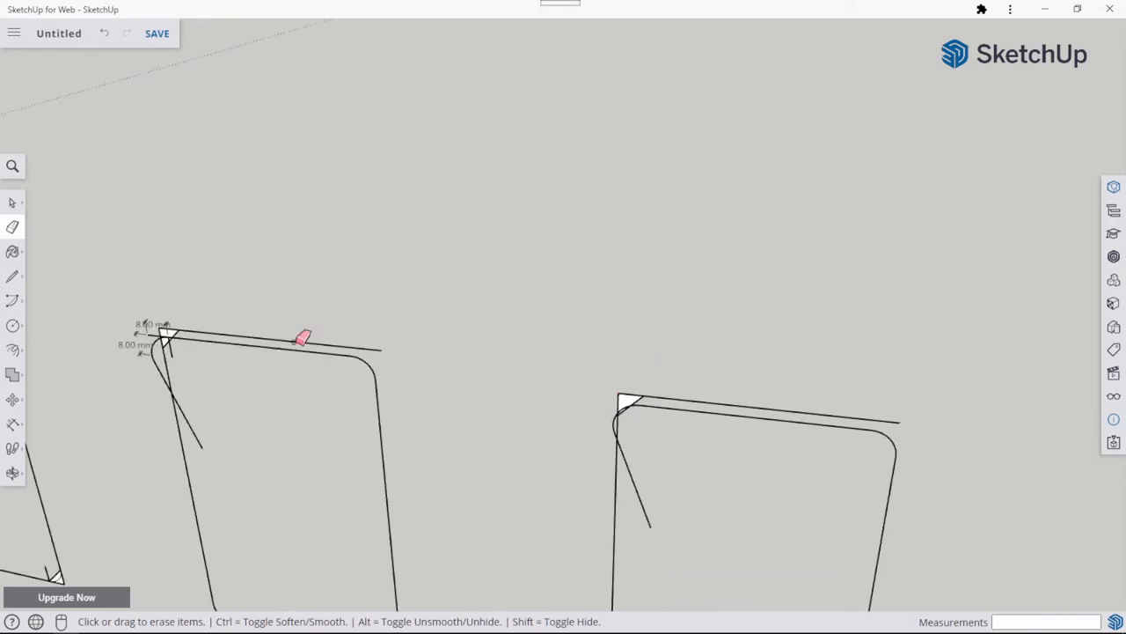
scroll(634, 442, up, 2)
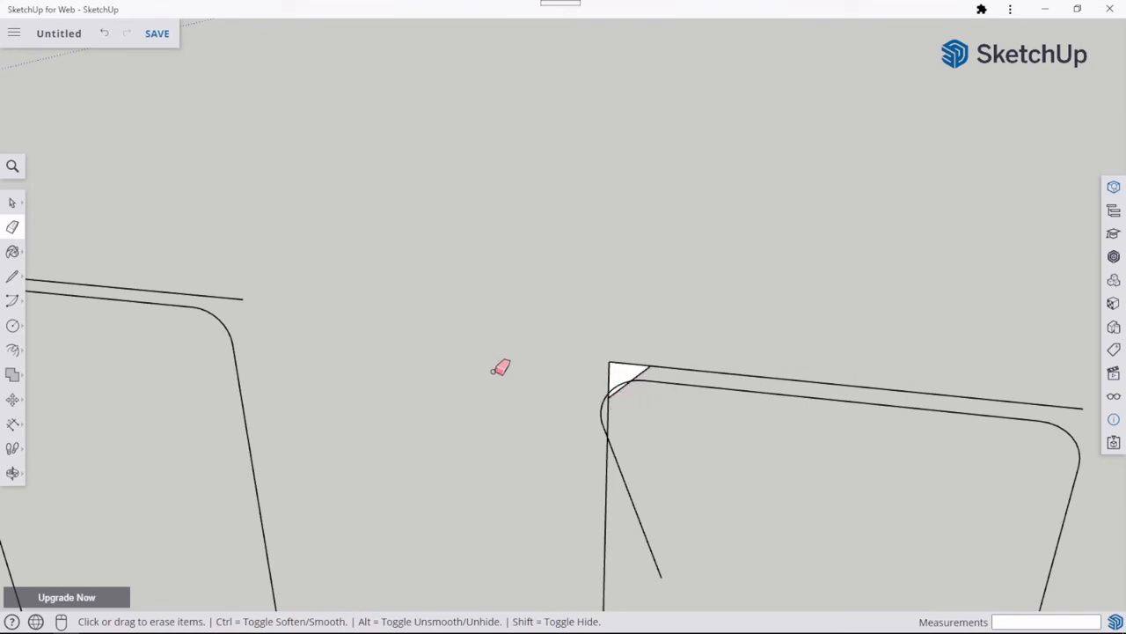
Align the drawing axes to the white triangular face at the newest panel's upper-left corner.
click(12, 282)
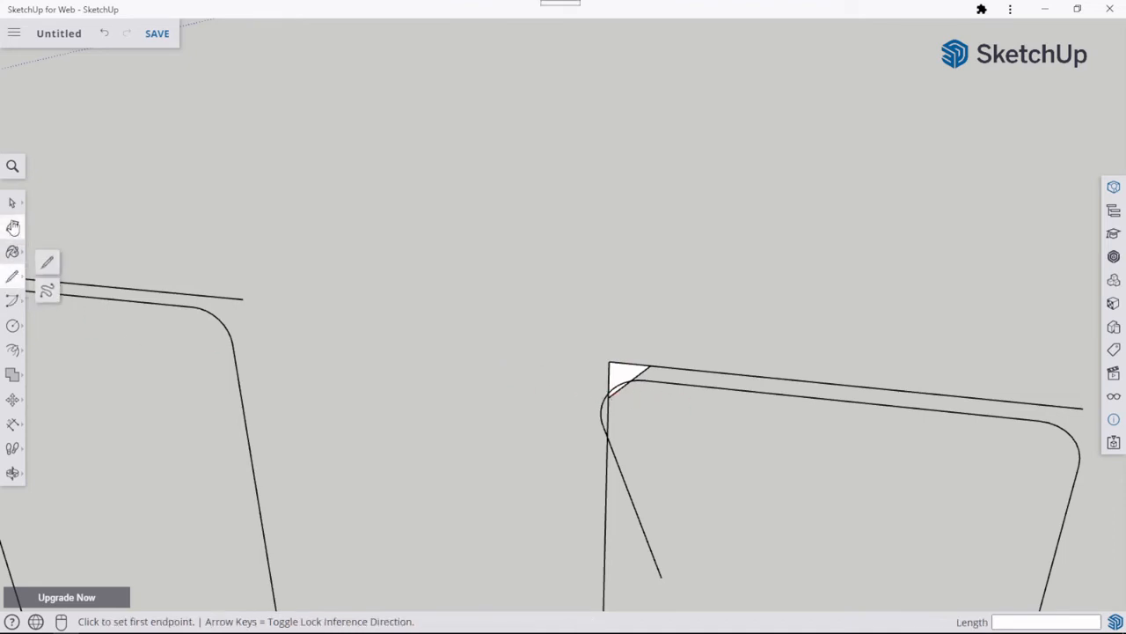
click(12, 202)
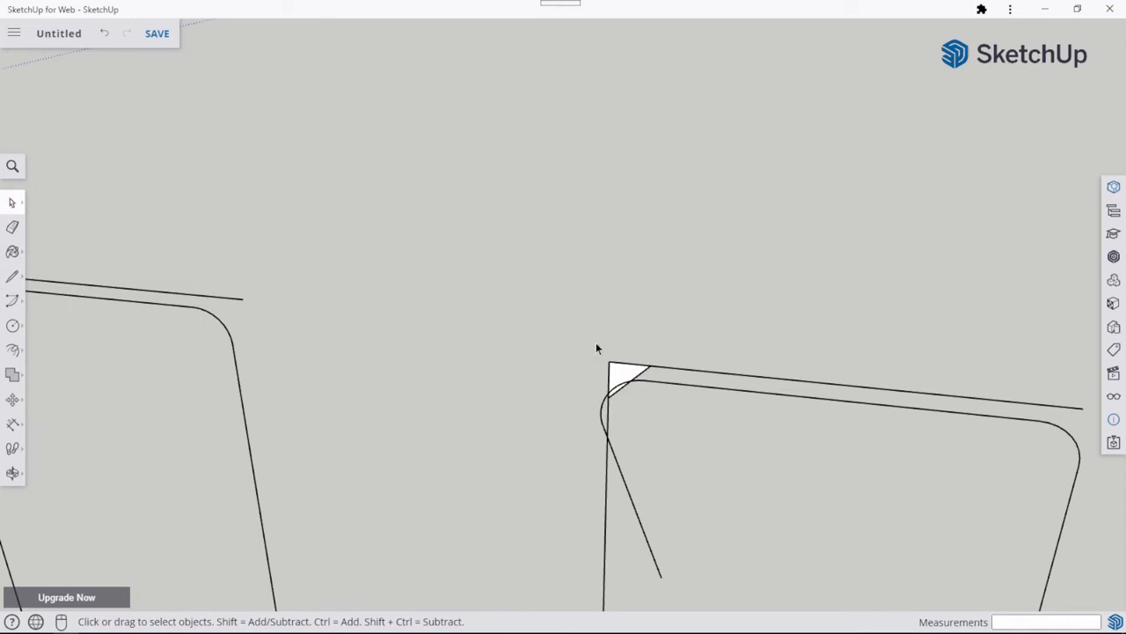
right_click(625, 378)
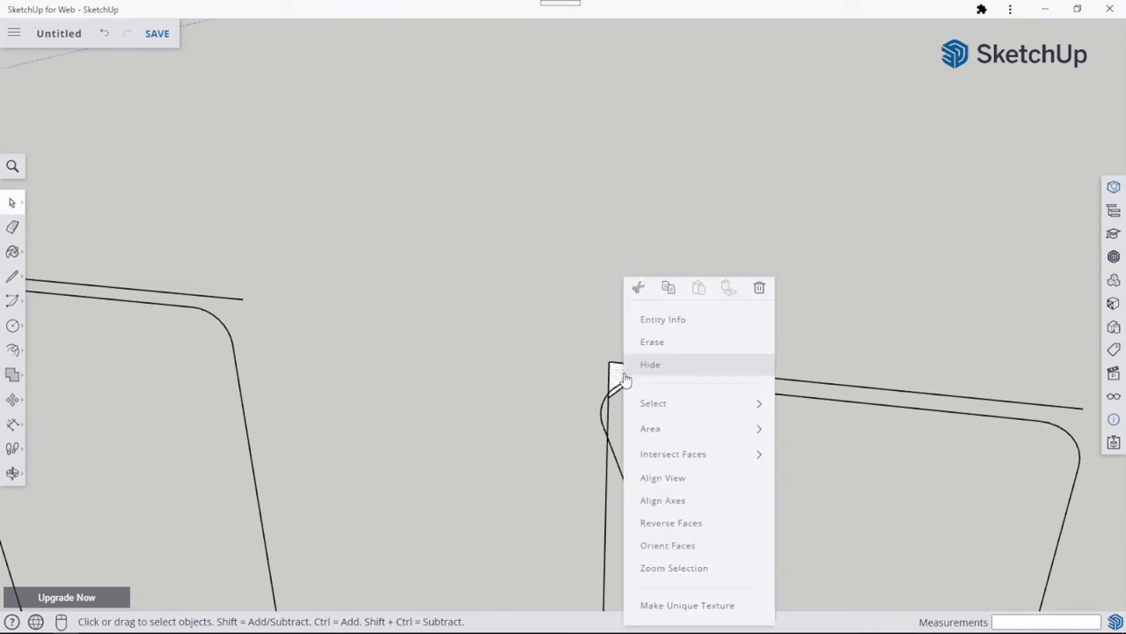
click(678, 499)
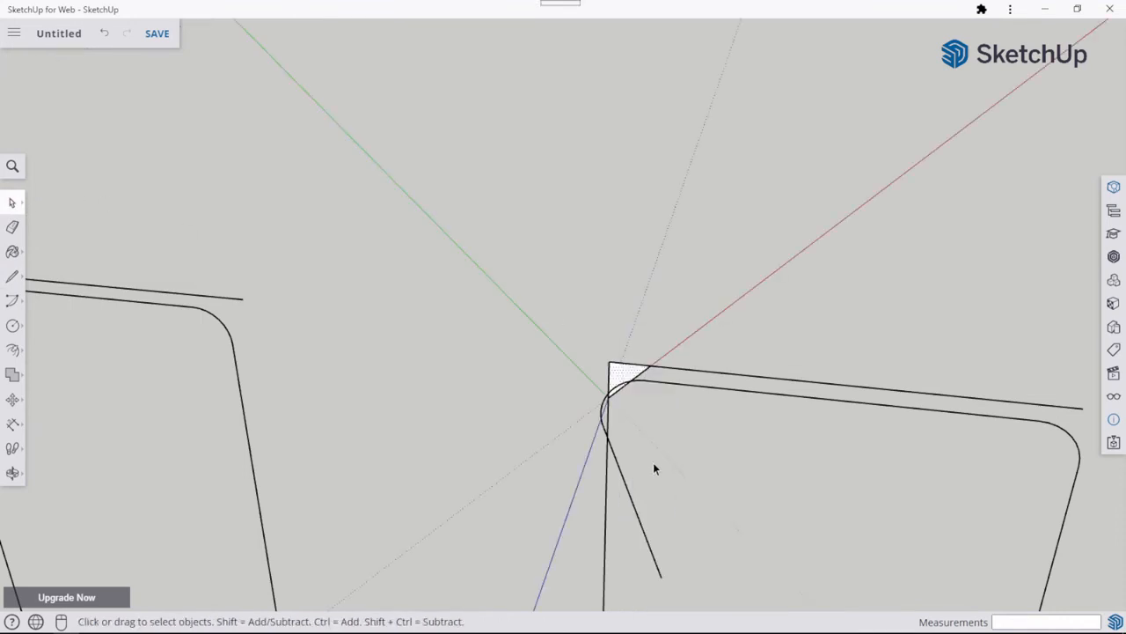
Copy the corner triangle's short upper edge 8 mm down to the triangle's lower corner.
scroll(653, 462, up, 3)
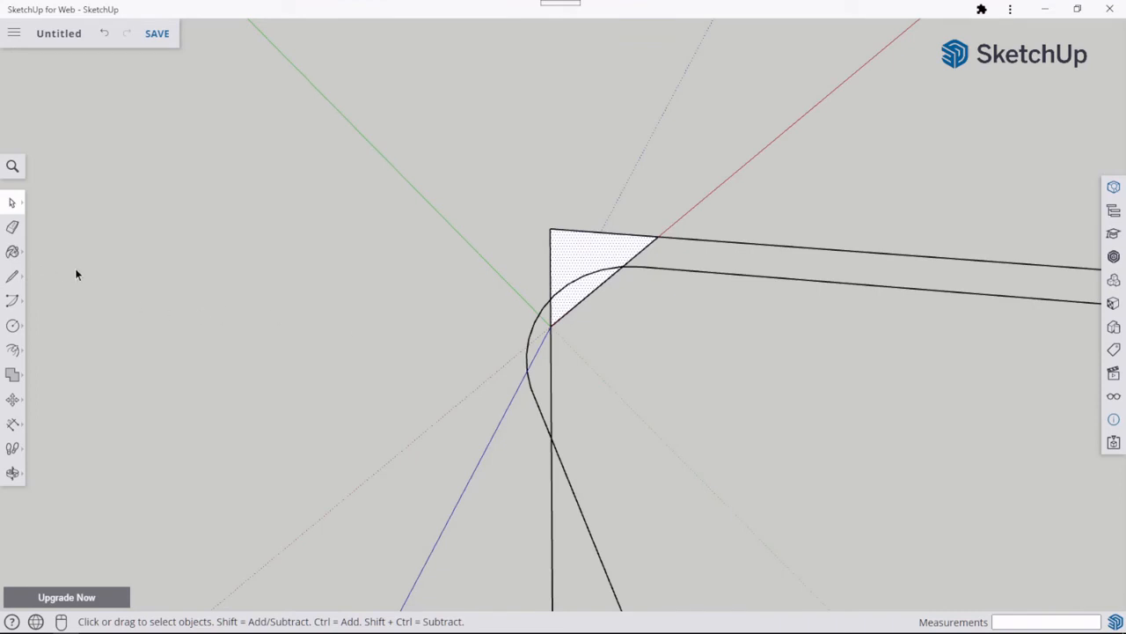
click(606, 234)
click(12, 399)
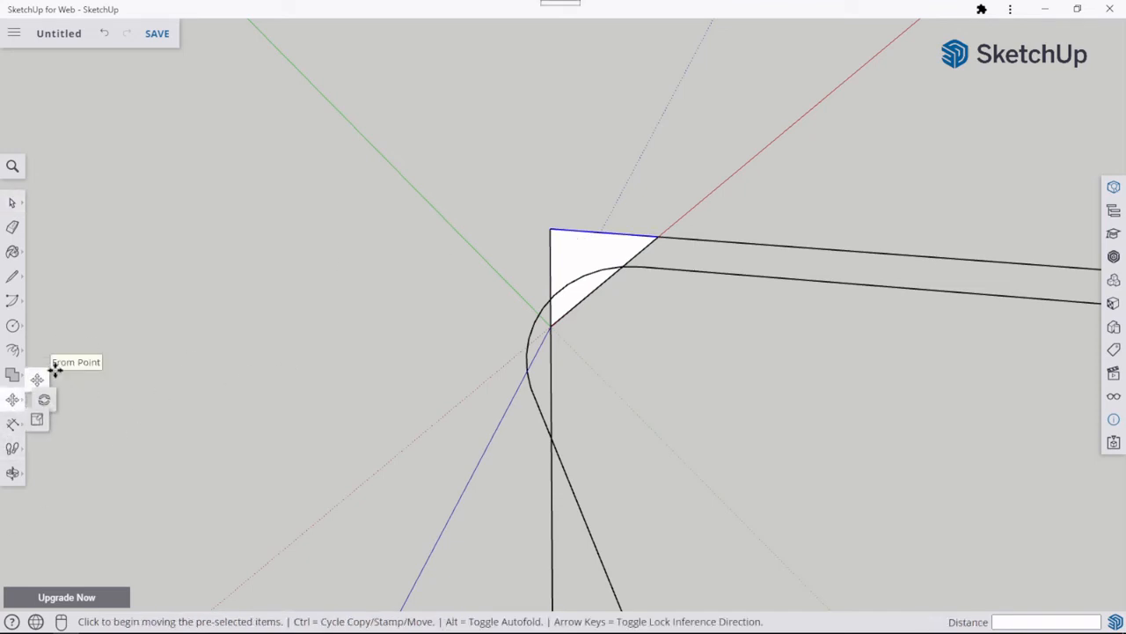
key(ctrl)
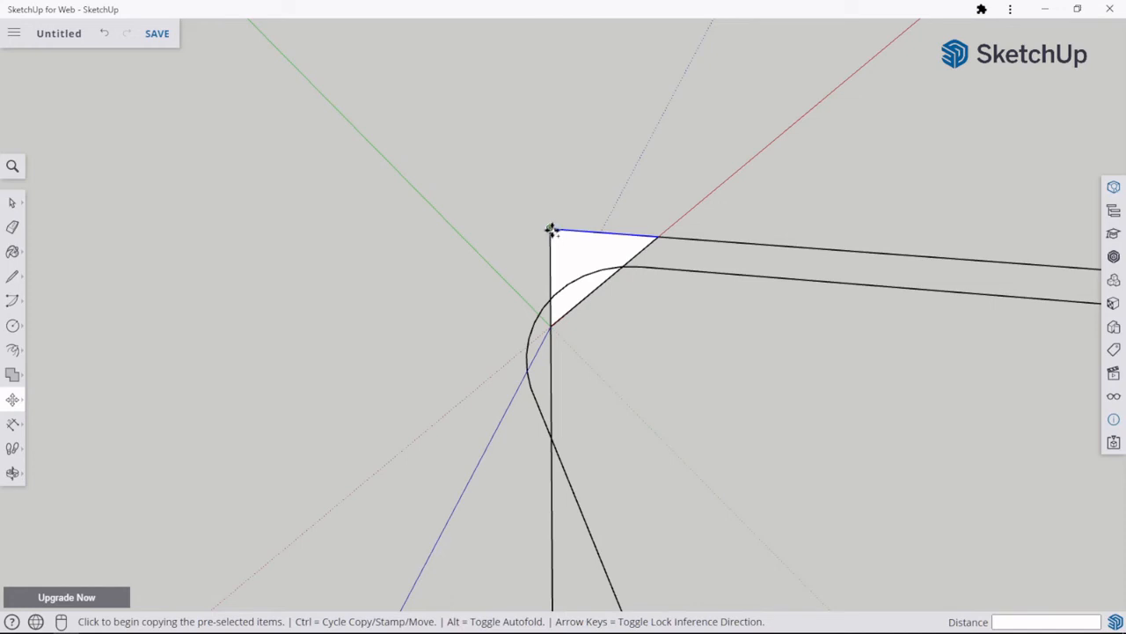
click(550, 229)
click(549, 327)
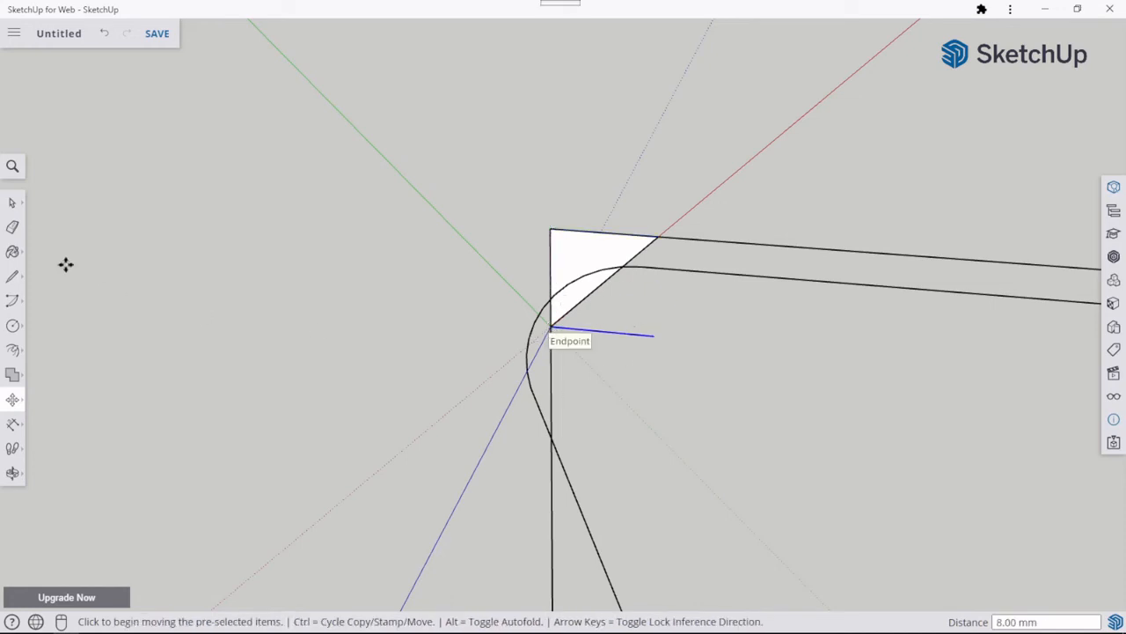
Delete the corner triangle's diagonal edge and the straight line running above the newest panel's upper edge.
click(12, 202)
scroll(541, 246, down, 3)
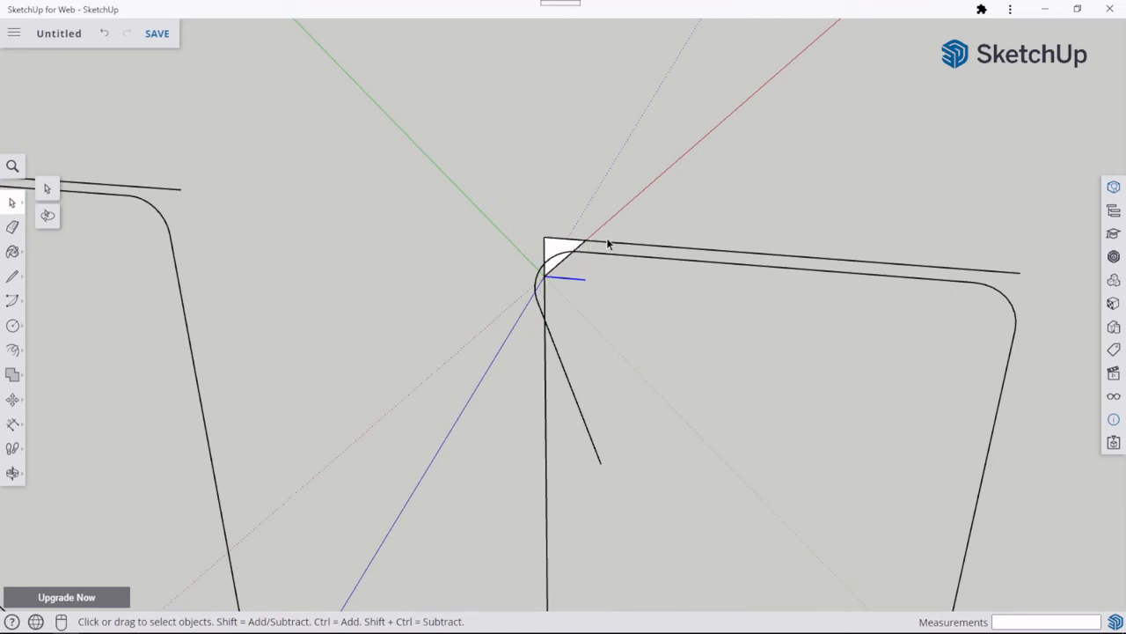
click(558, 260)
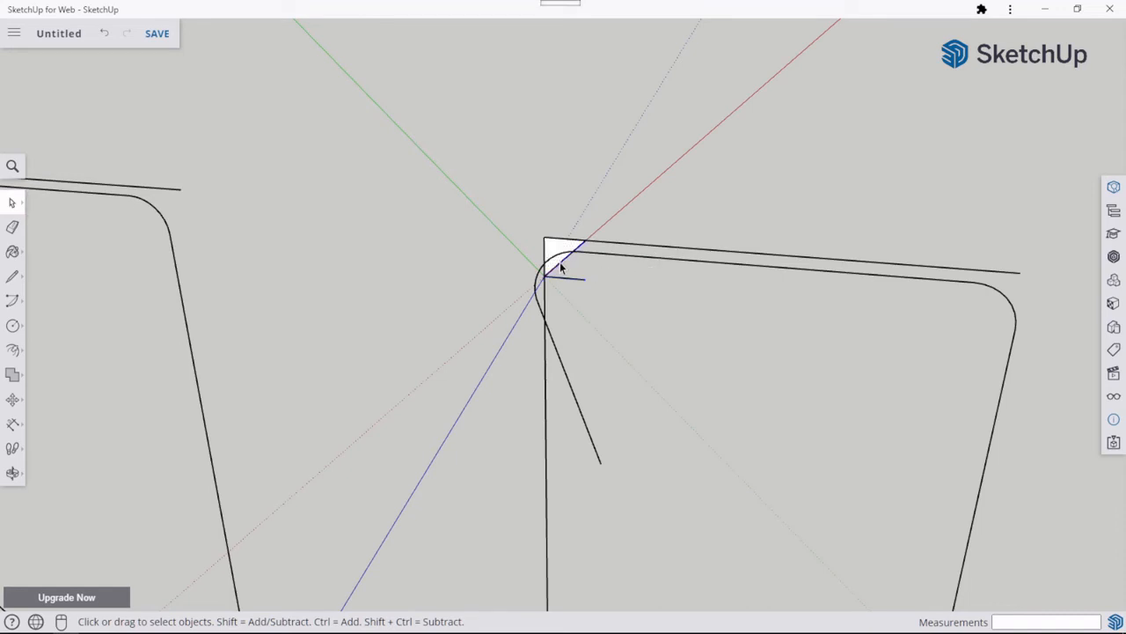
key(Delete)
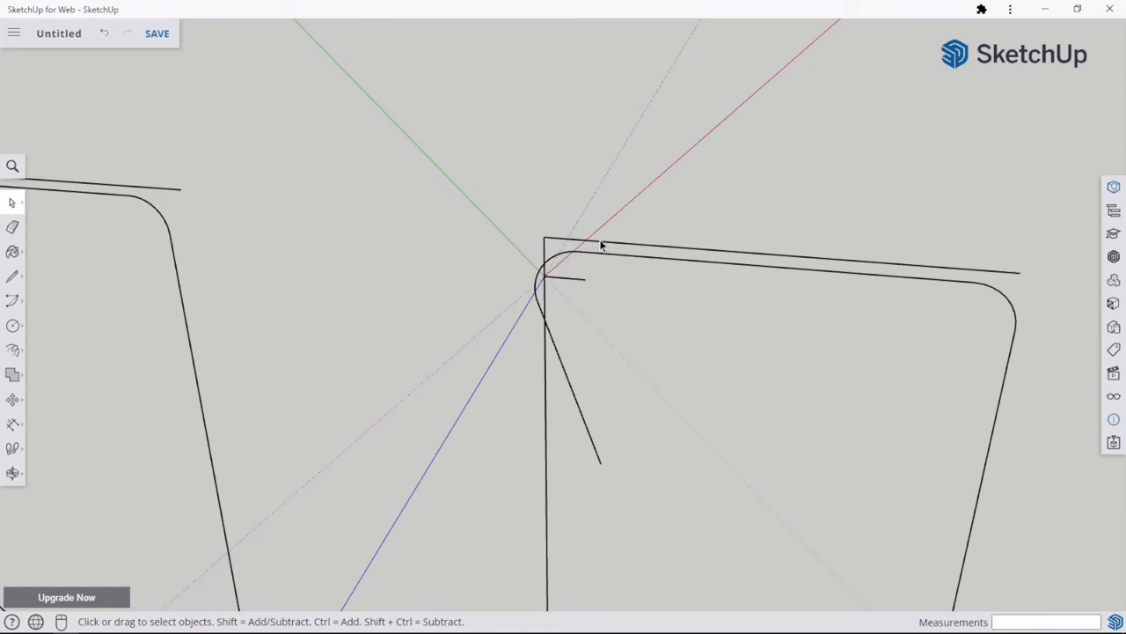
click(602, 245)
key(Delete)
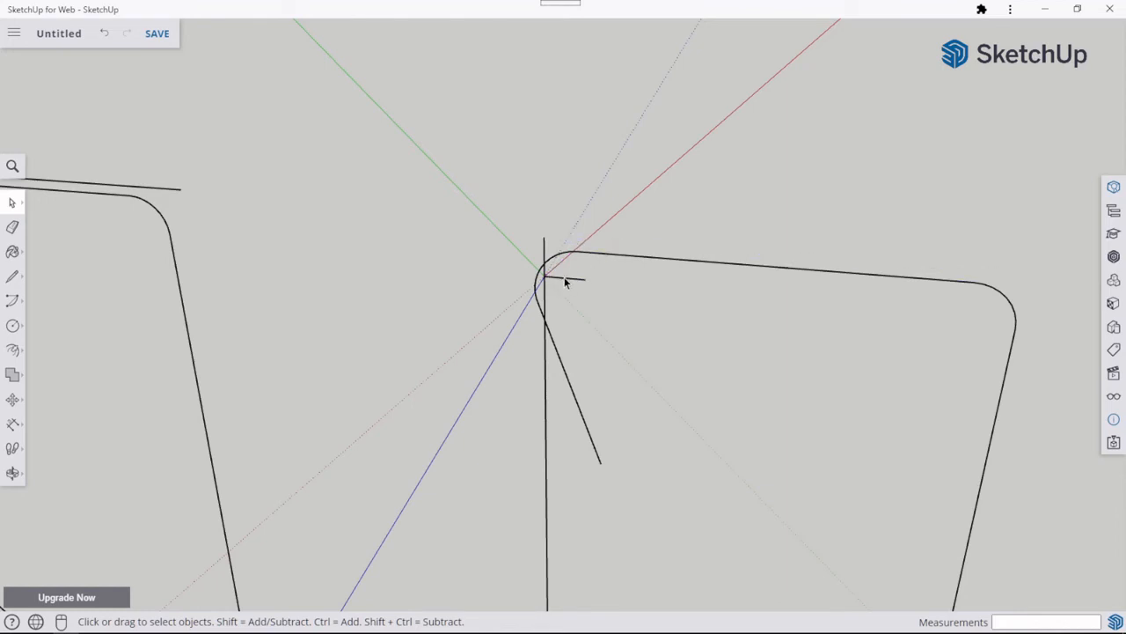
Draw a 115° arc centred on the copied short edge's free end, starting from its other end at the vertical edge.
click(13, 302)
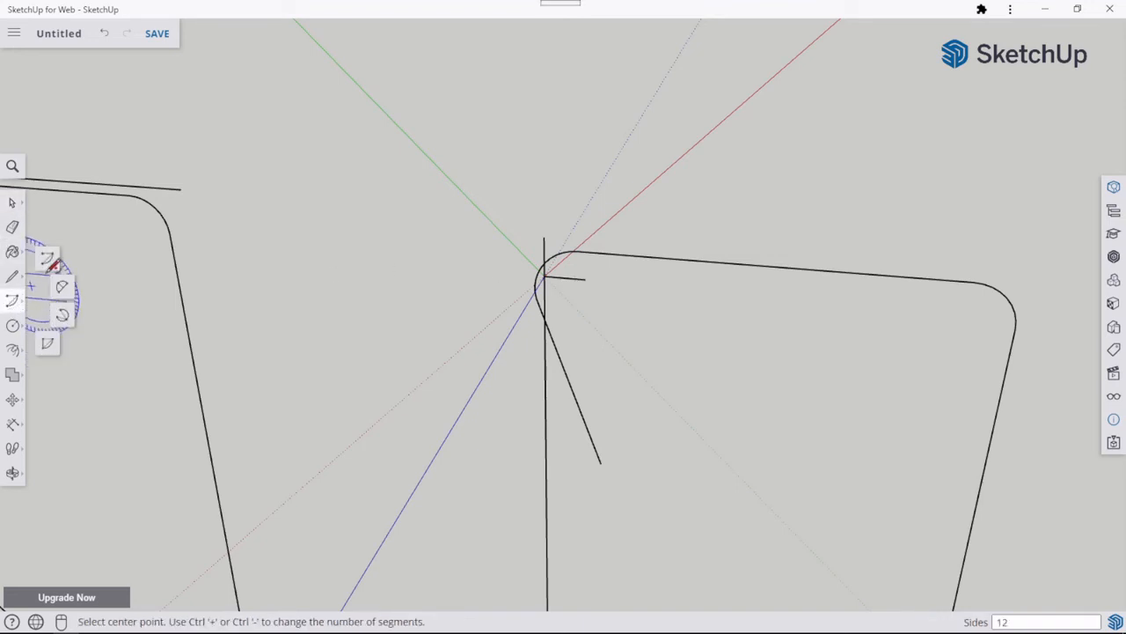
scroll(545, 282, up, 5)
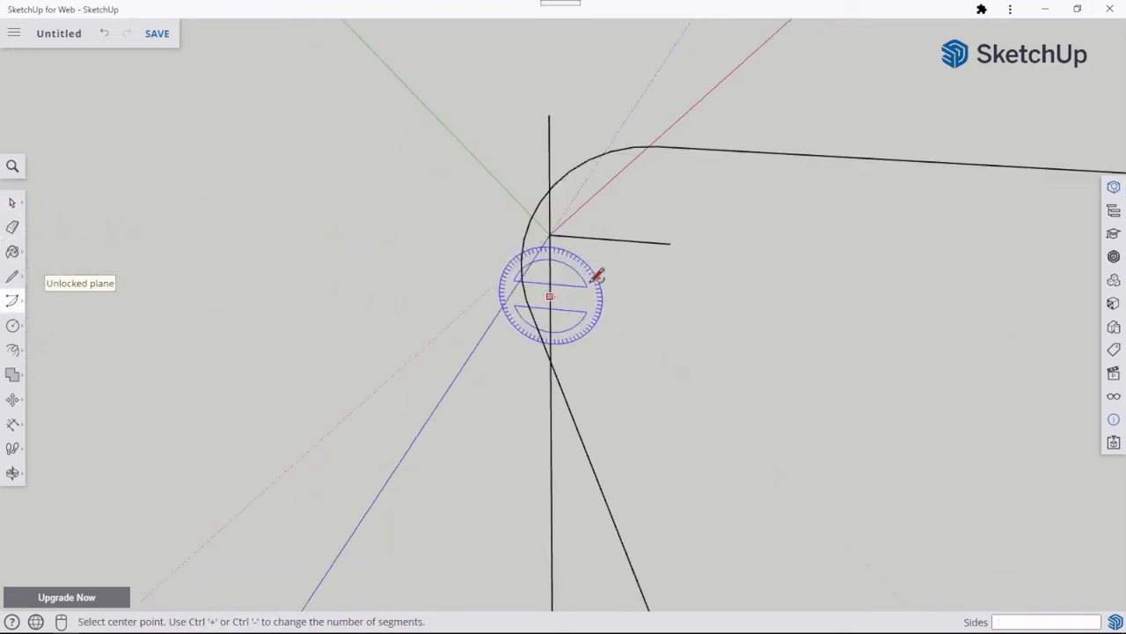
click(670, 243)
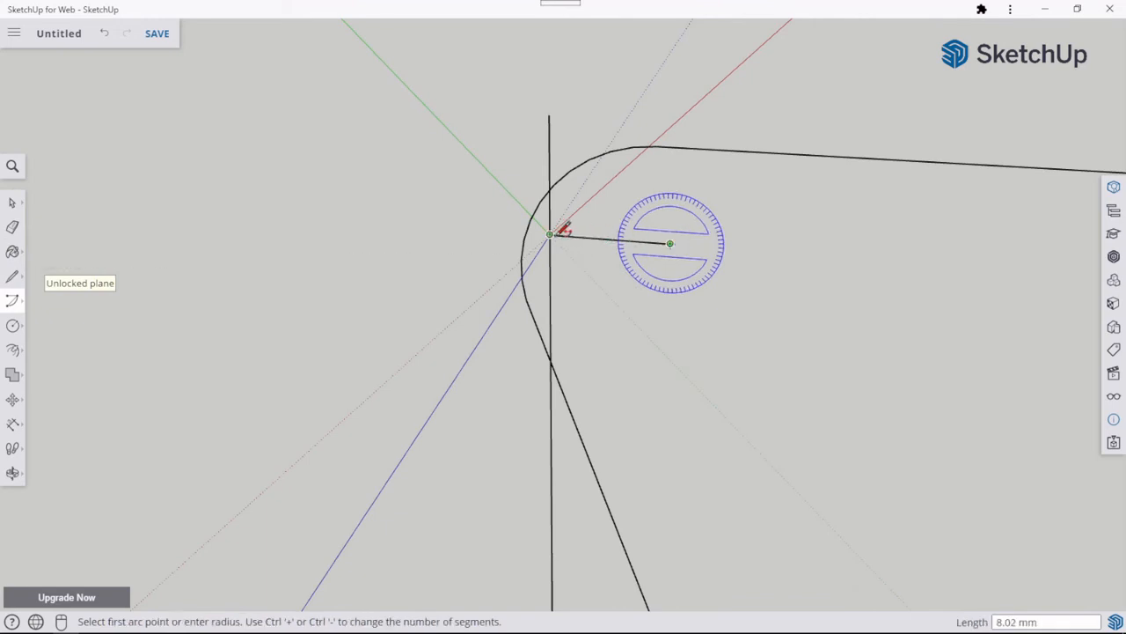
click(553, 235)
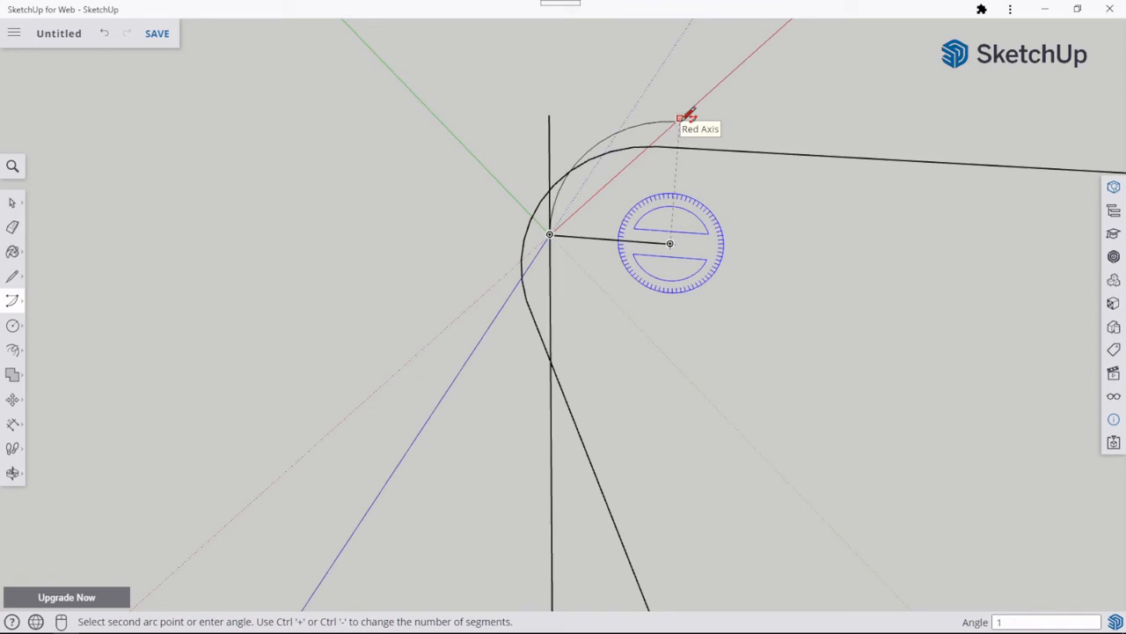
click(686, 117)
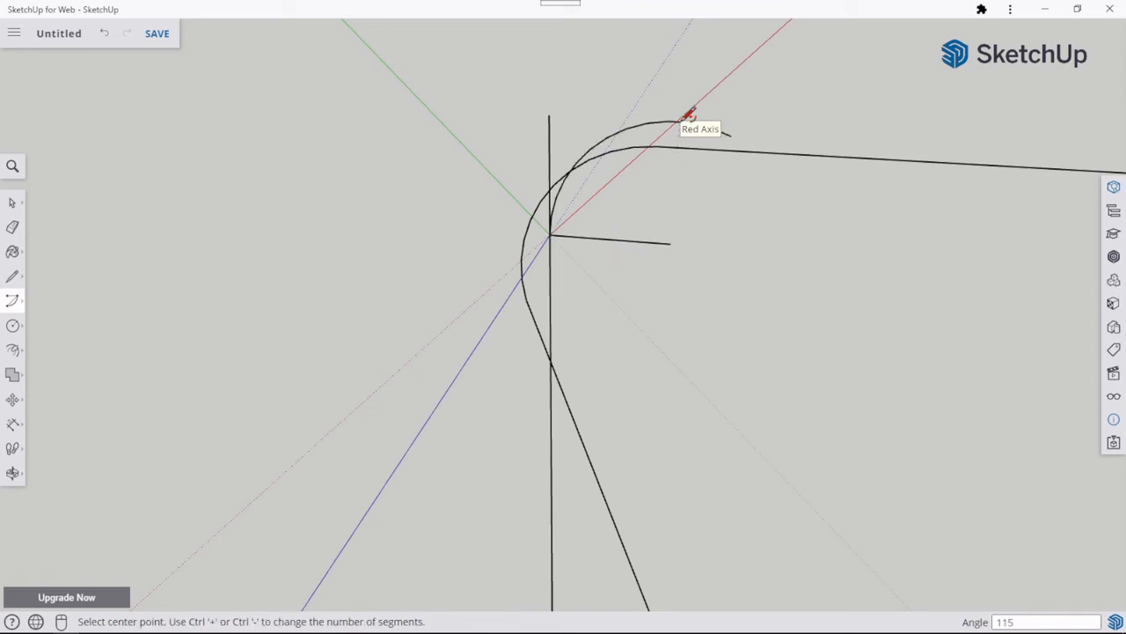
scroll(748, 185, down, 2)
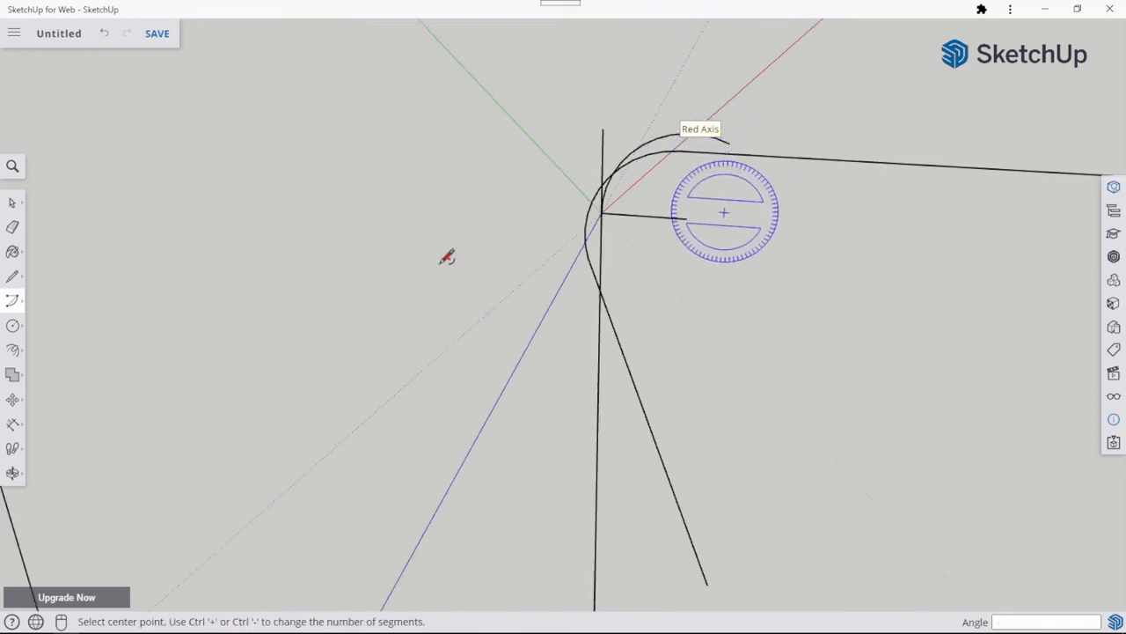
Draw a 36 mm line from the new arc's free end, extending it tangentially into the panel.
click(12, 202)
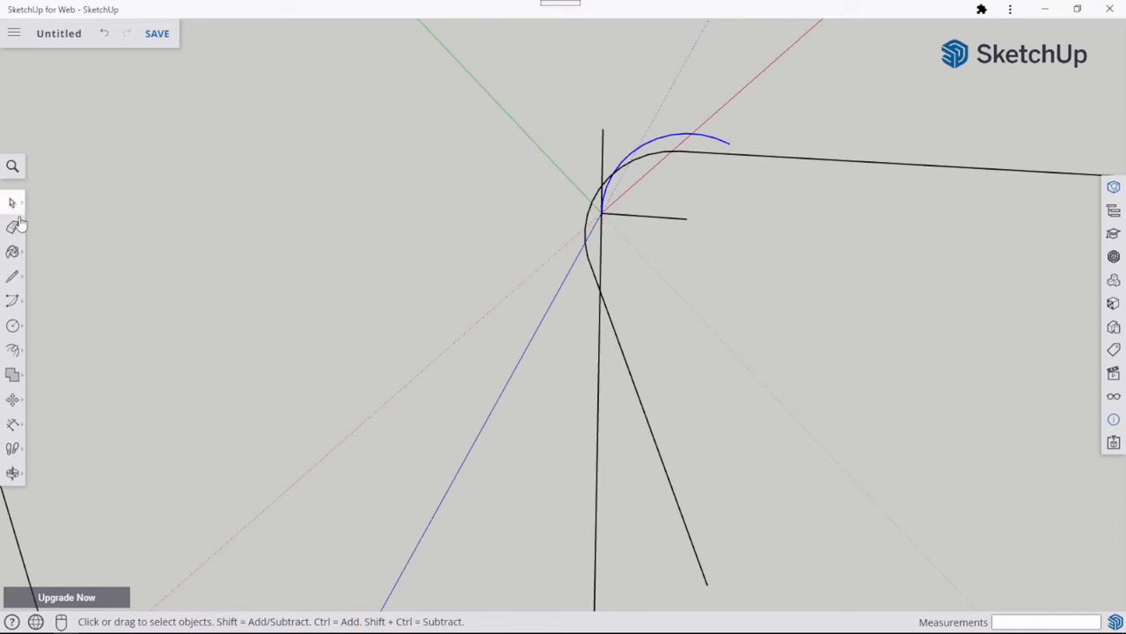
click(14, 278)
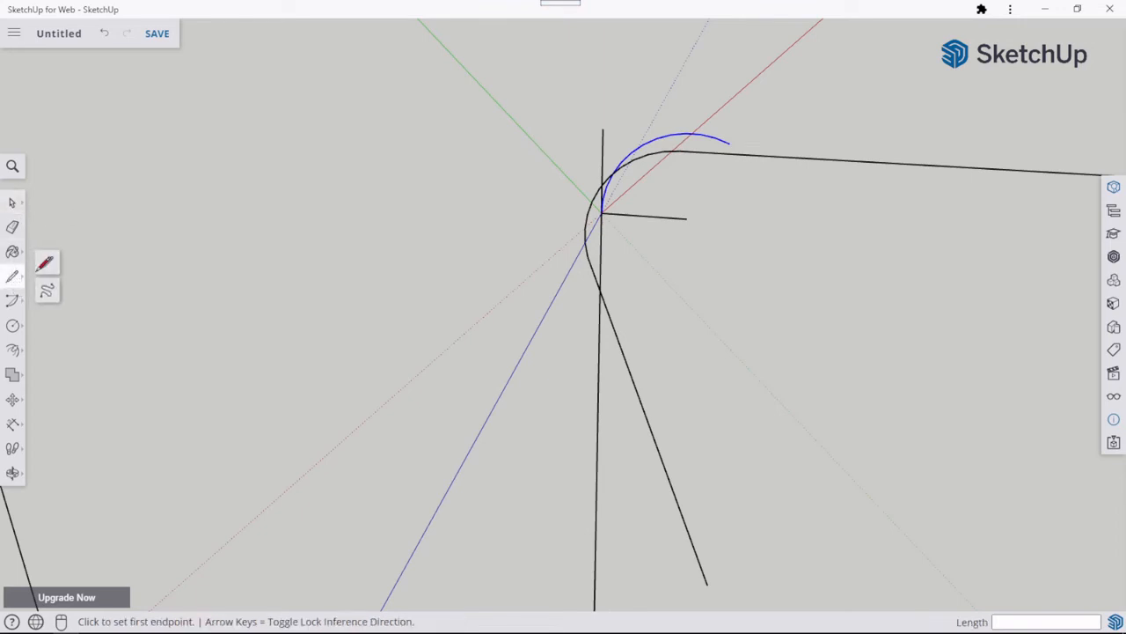
click(730, 143)
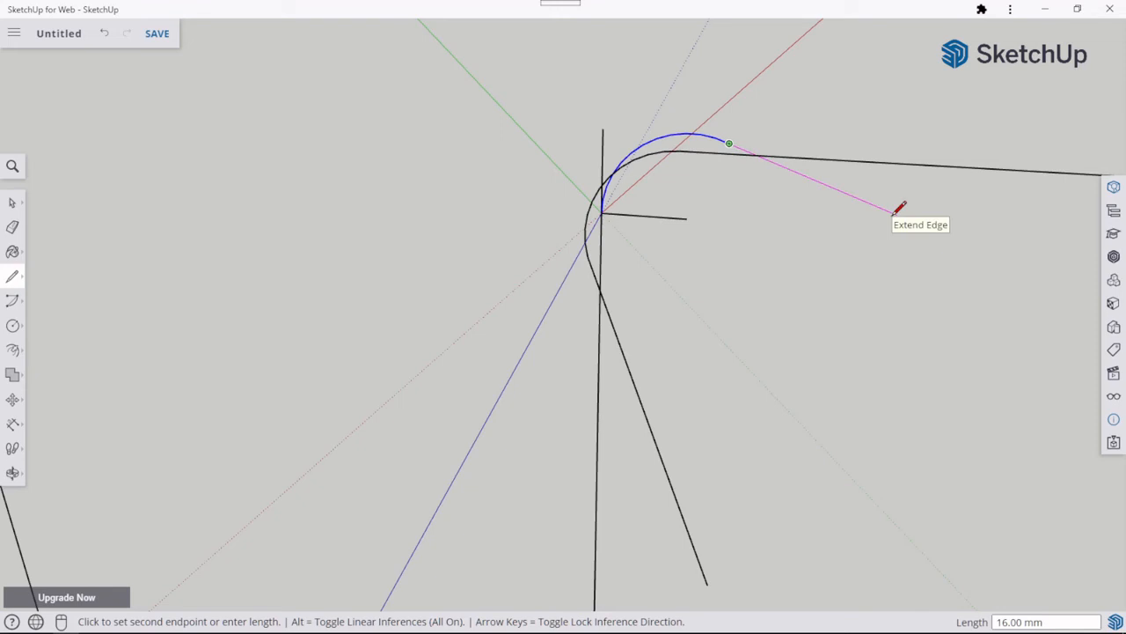
text(36)
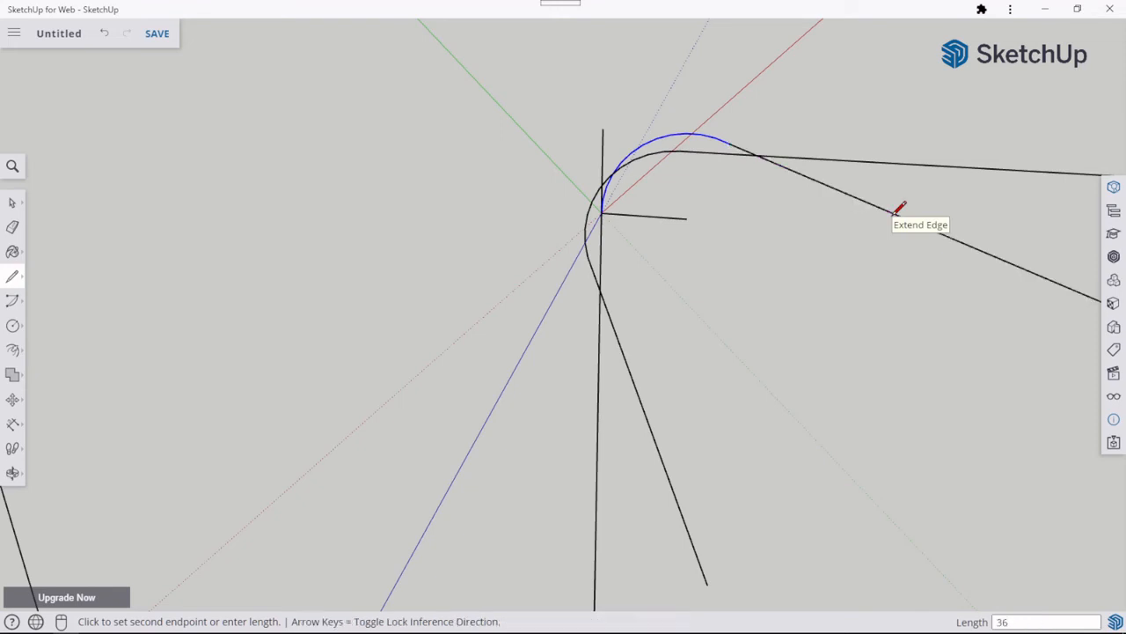
scroll(897, 216, down, 5)
key(Escape)
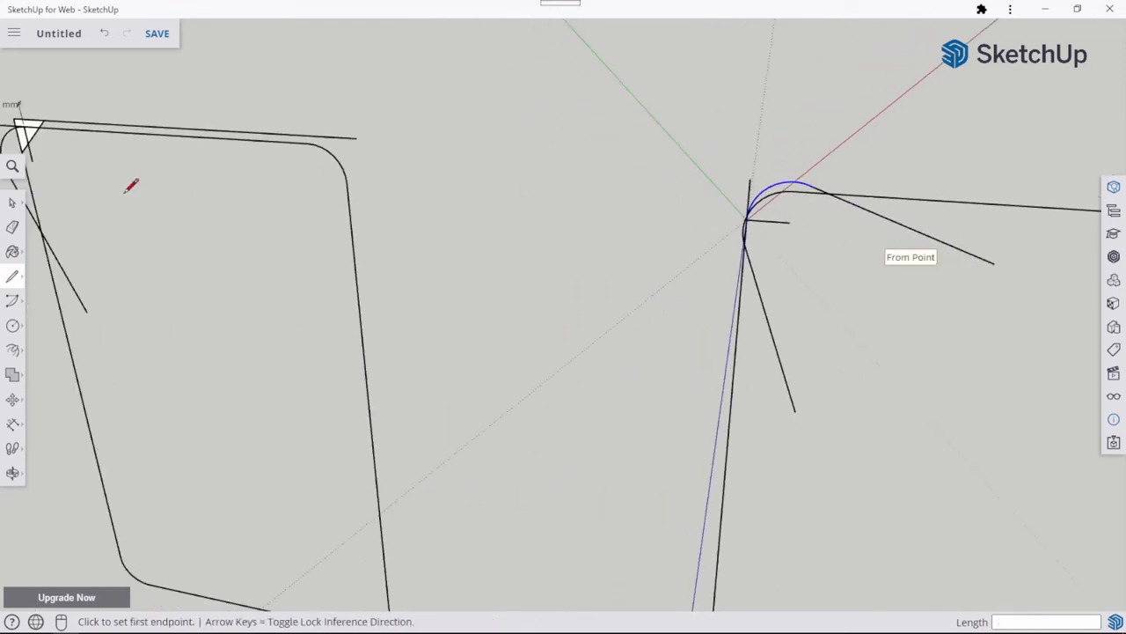
Delete the short vertical stub and the short horizontal radius line at the newest panel's arc corner.
click(12, 203)
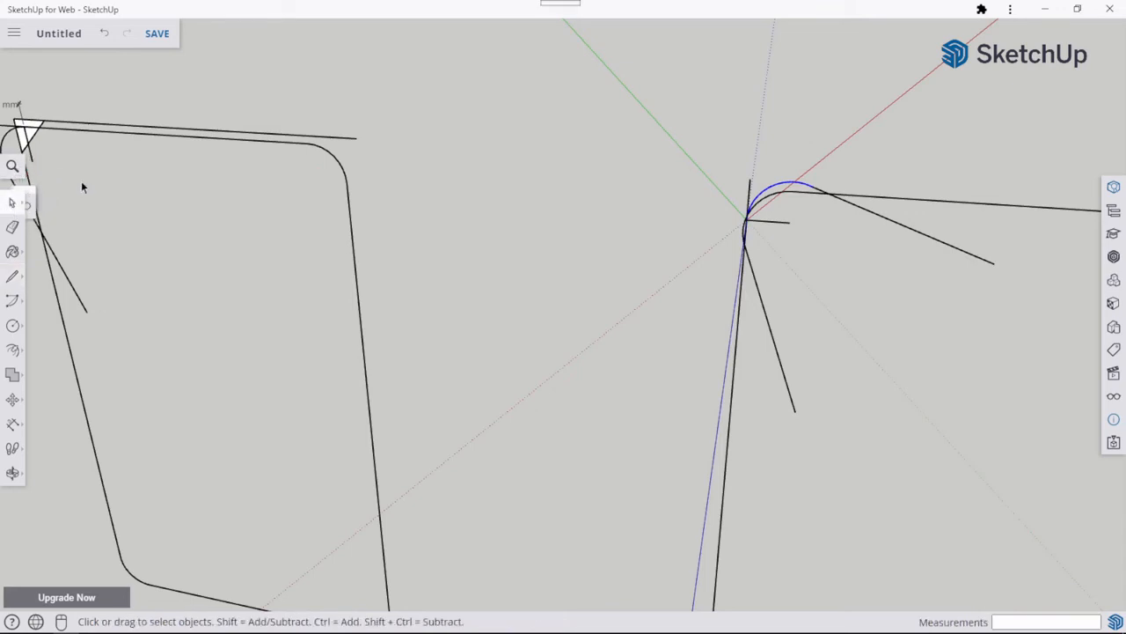
scroll(725, 132, up, 3)
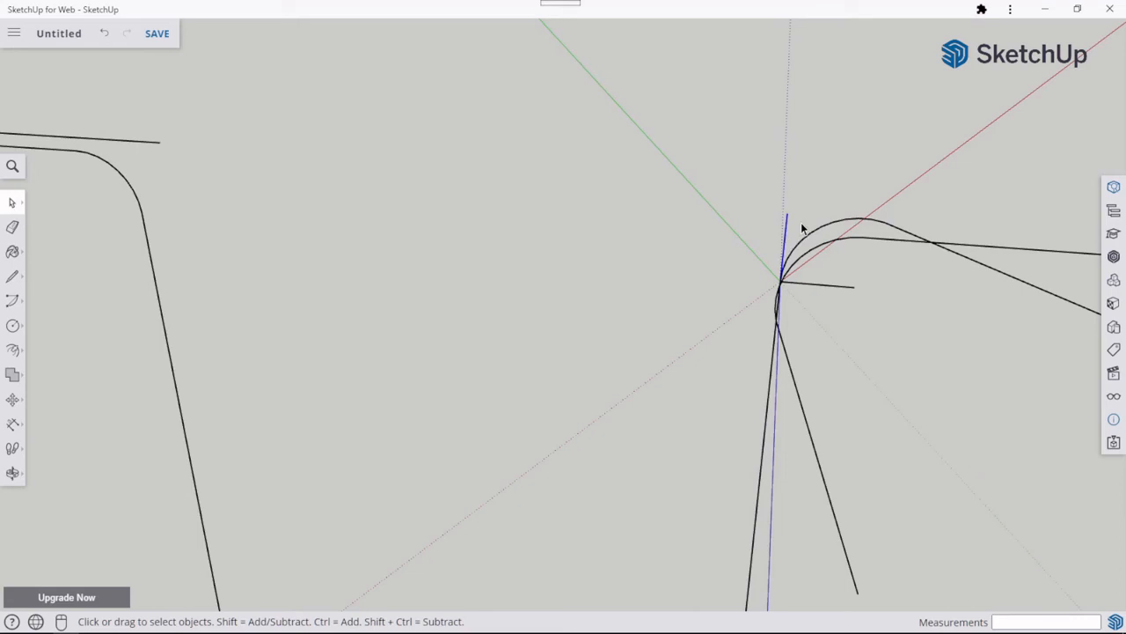
key(Delete)
Align the drawing axes to the white face of the first framed panel at the start of the row.
scroll(843, 287, down, 5)
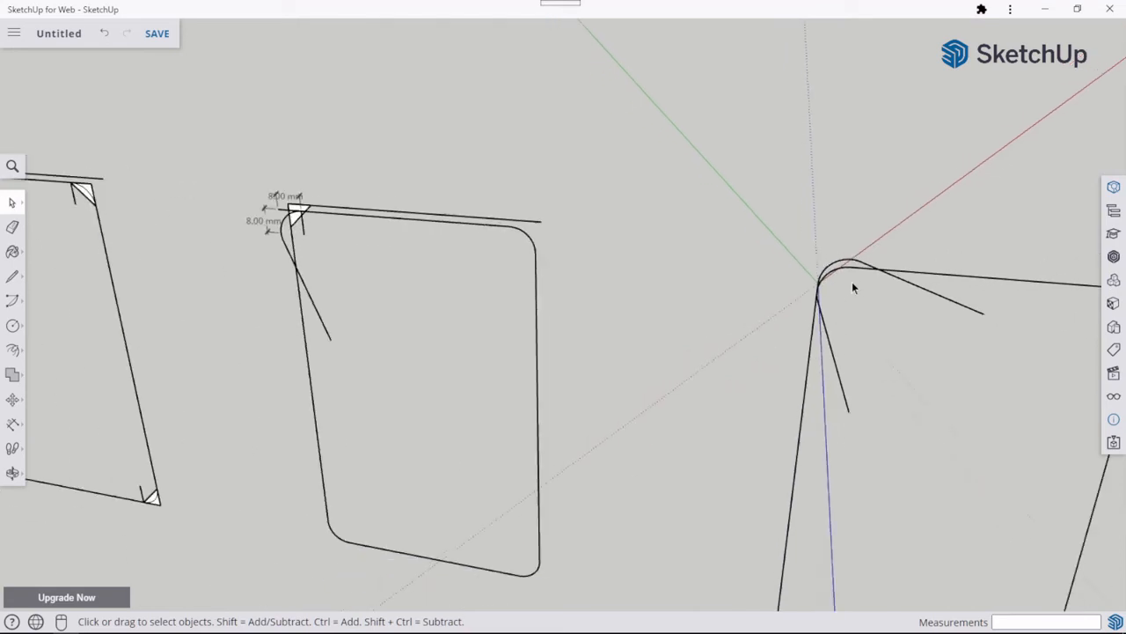
middle_drag(882, 300, 740, 334)
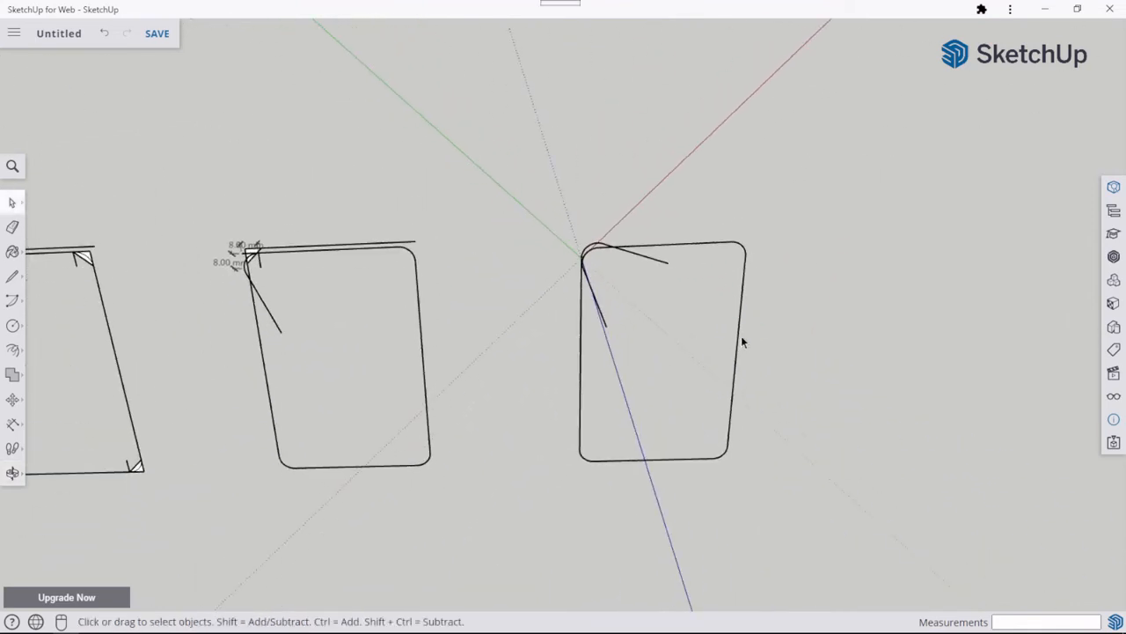
scroll(741, 335, down, 4)
scroll(725, 361, up, 1)
scroll(310, 345, down, 5)
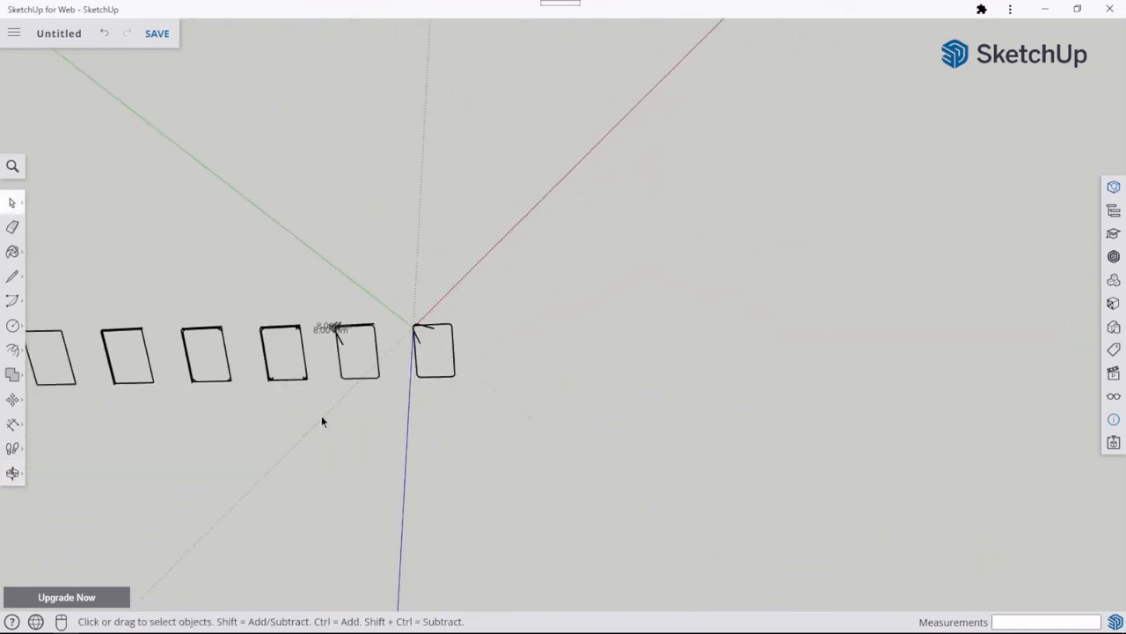
middle_drag(322, 416, 254, 318)
scroll(260, 313, up, 5)
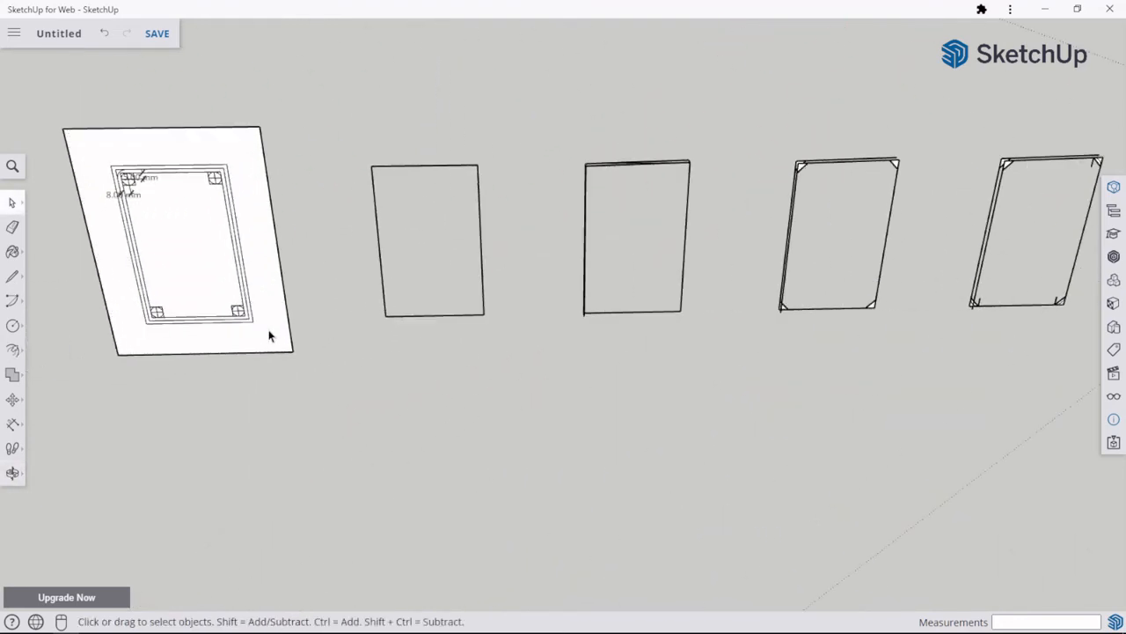
right_click(269, 334)
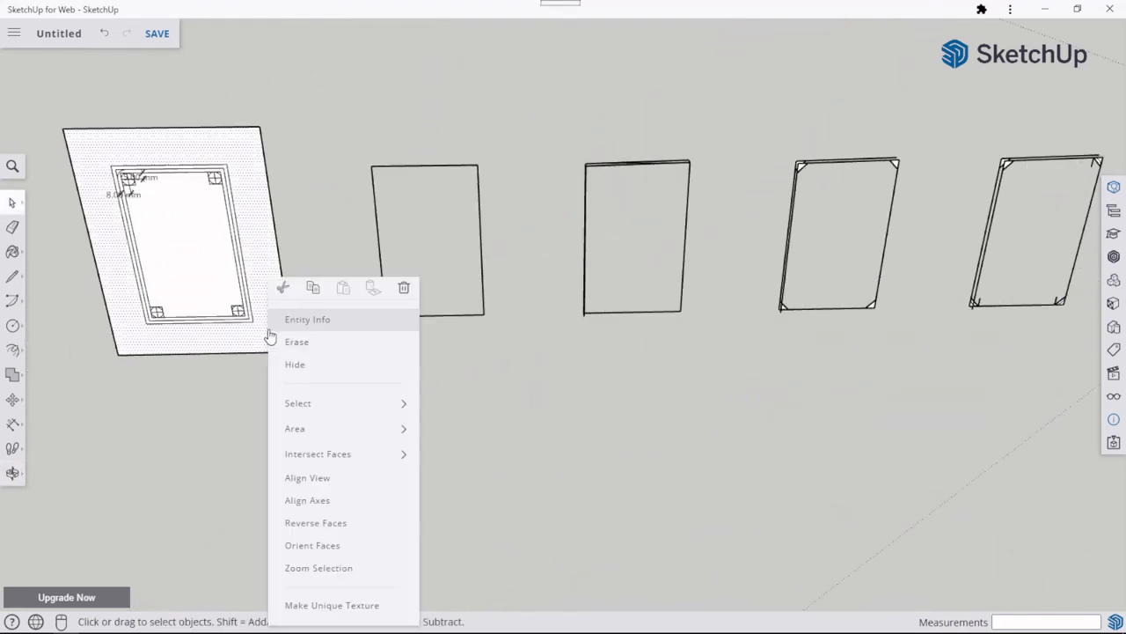
click(314, 501)
Copy the last outline with its two arcs and tangent lines 160 mm along the red axis.
scroll(508, 402, down, 5)
middle_drag(587, 385, 503, 315)
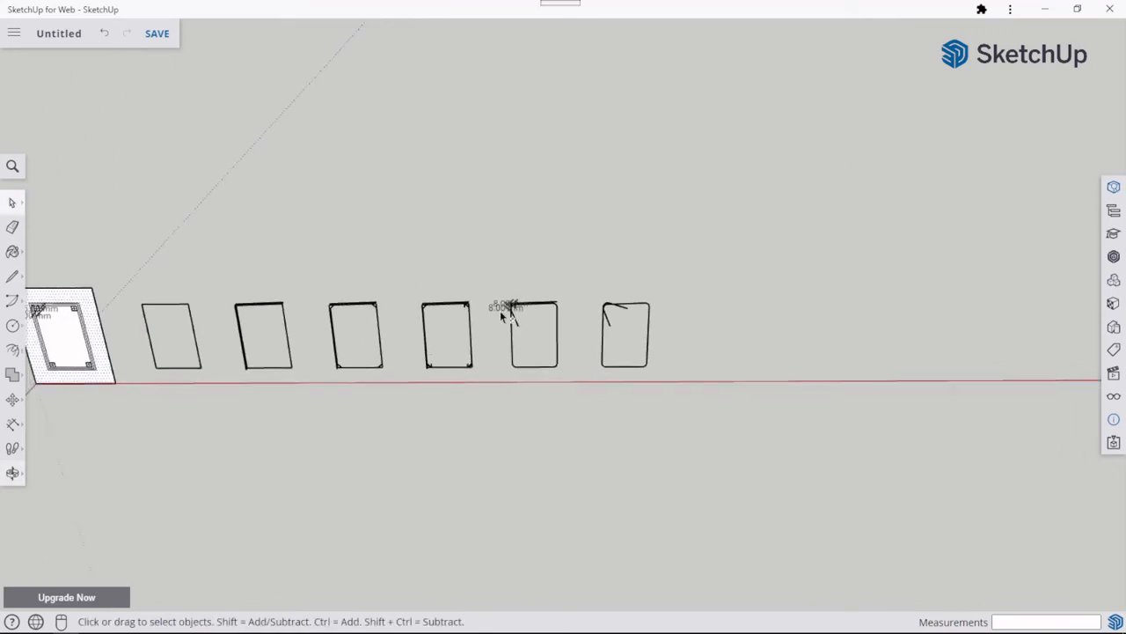
drag(582, 262, 659, 415)
click(13, 398)
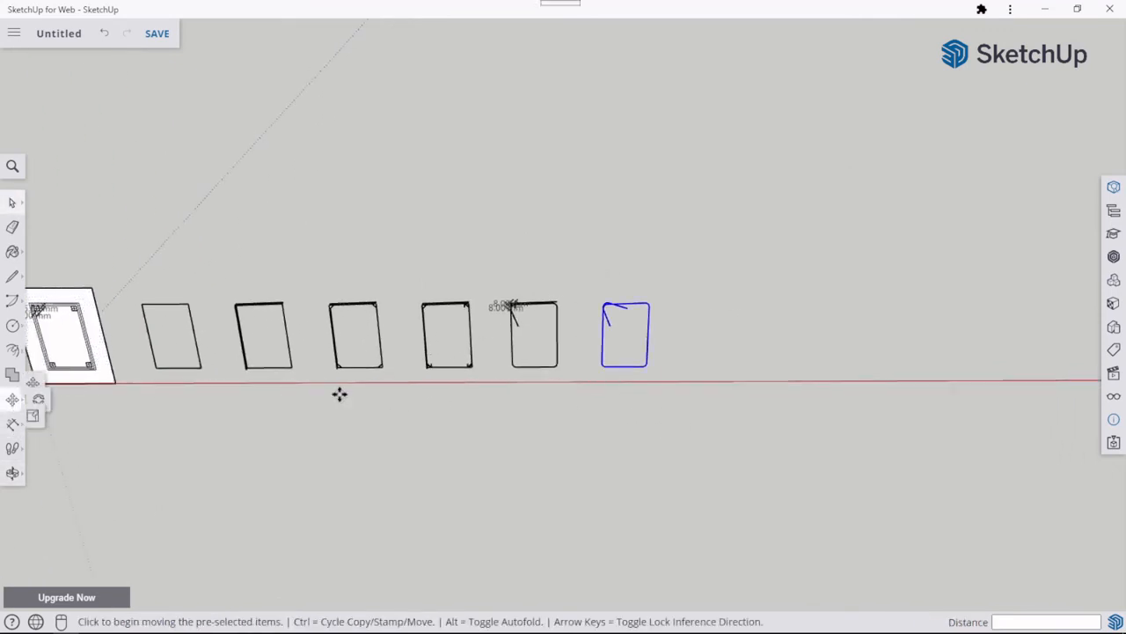
click(610, 363)
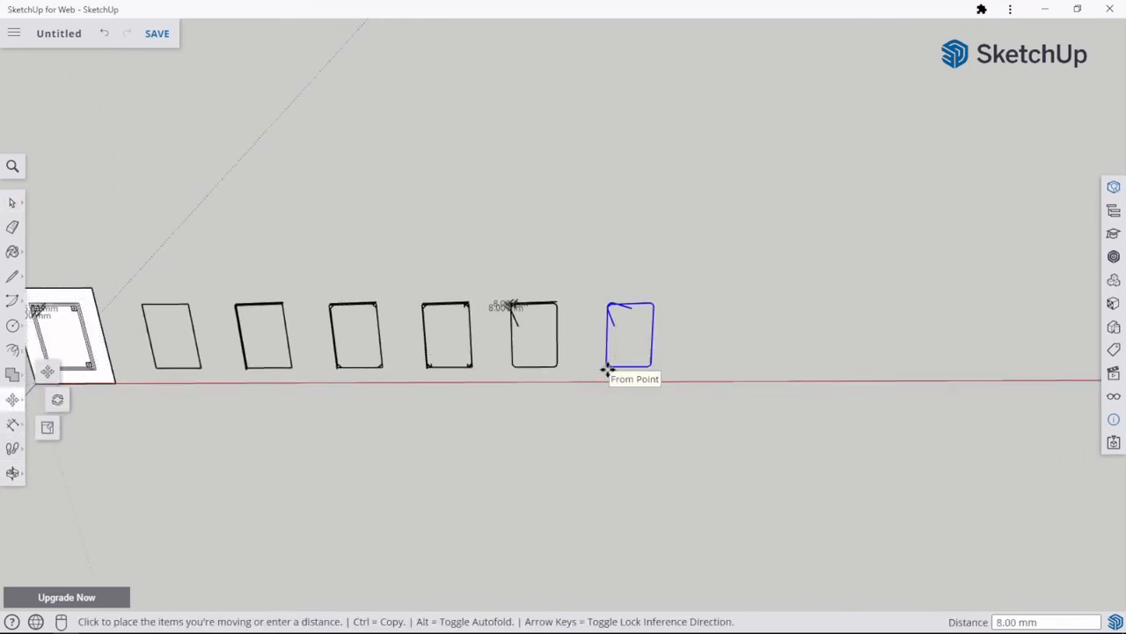
key(ctrl)
click(692, 360)
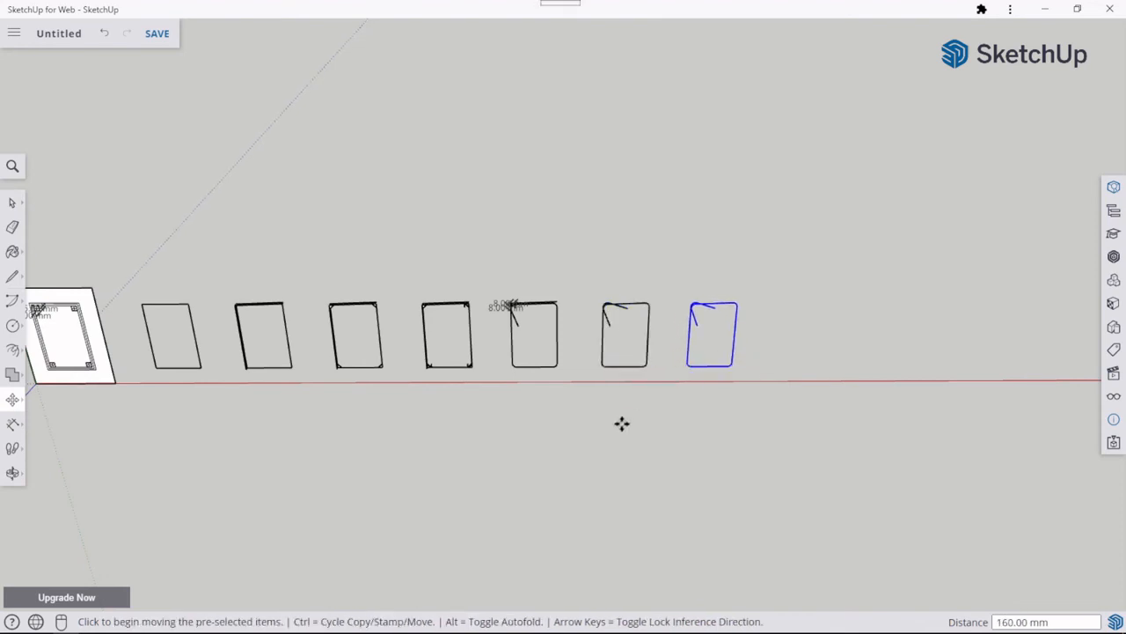
key(Escape)
scroll(633, 420, up, 5)
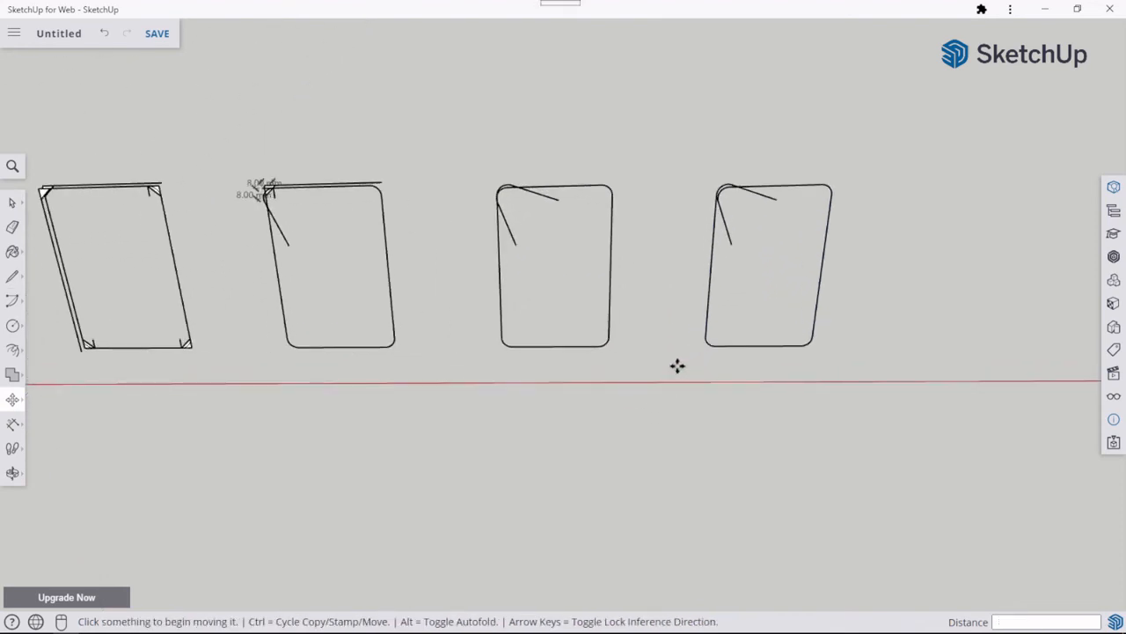
Align the drawing axes to the free end of the last outline's lower tangent line, red along the line and green along the previous blue direction.
shift+middle_drag(678, 366, 579, 526)
scroll(642, 449, up, 3)
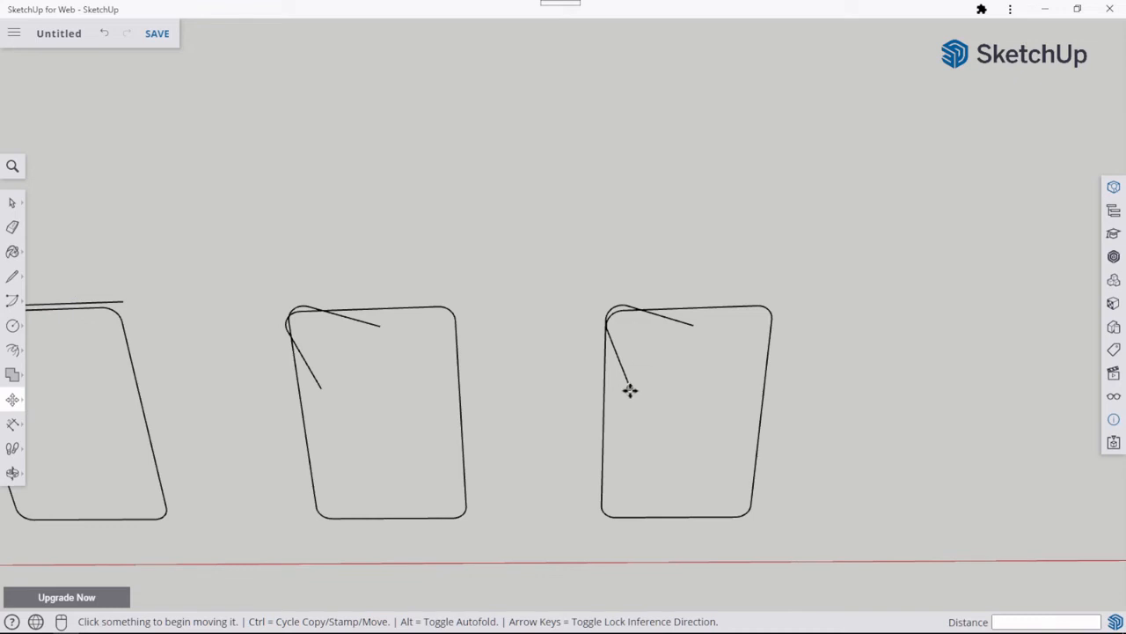
click(13, 426)
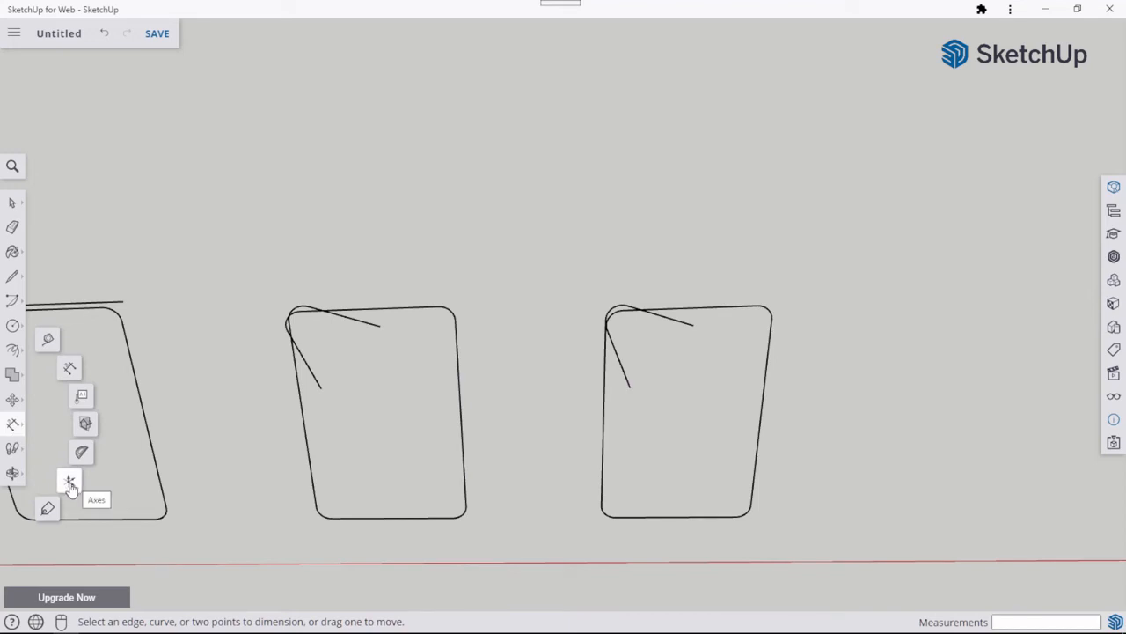
click(69, 482)
scroll(618, 377, up, 5)
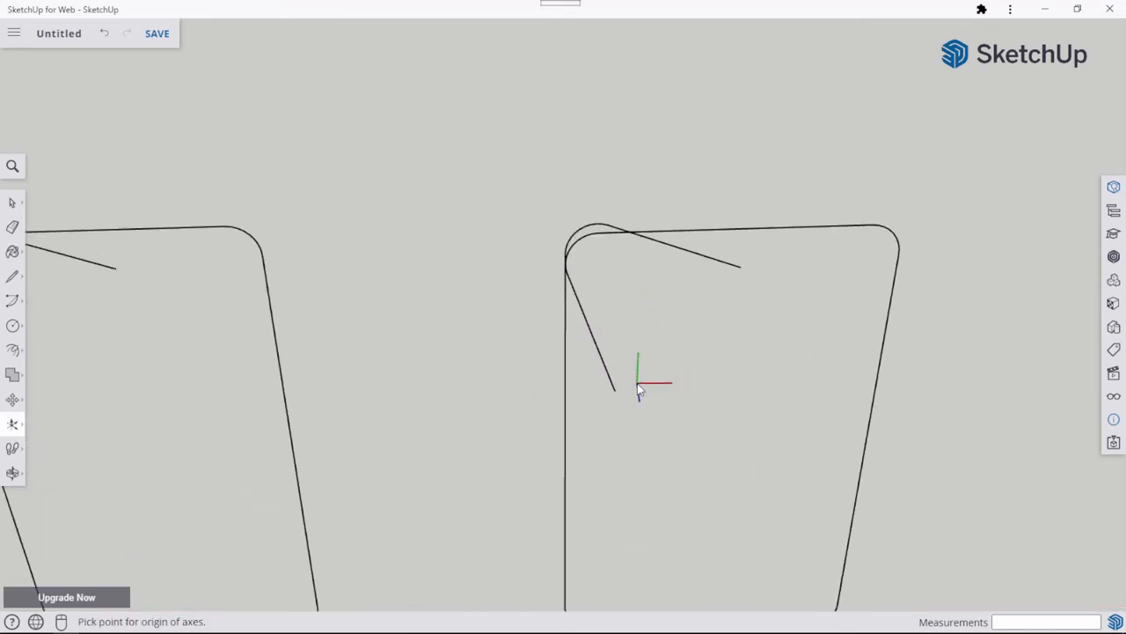
scroll(637, 383, up, 1)
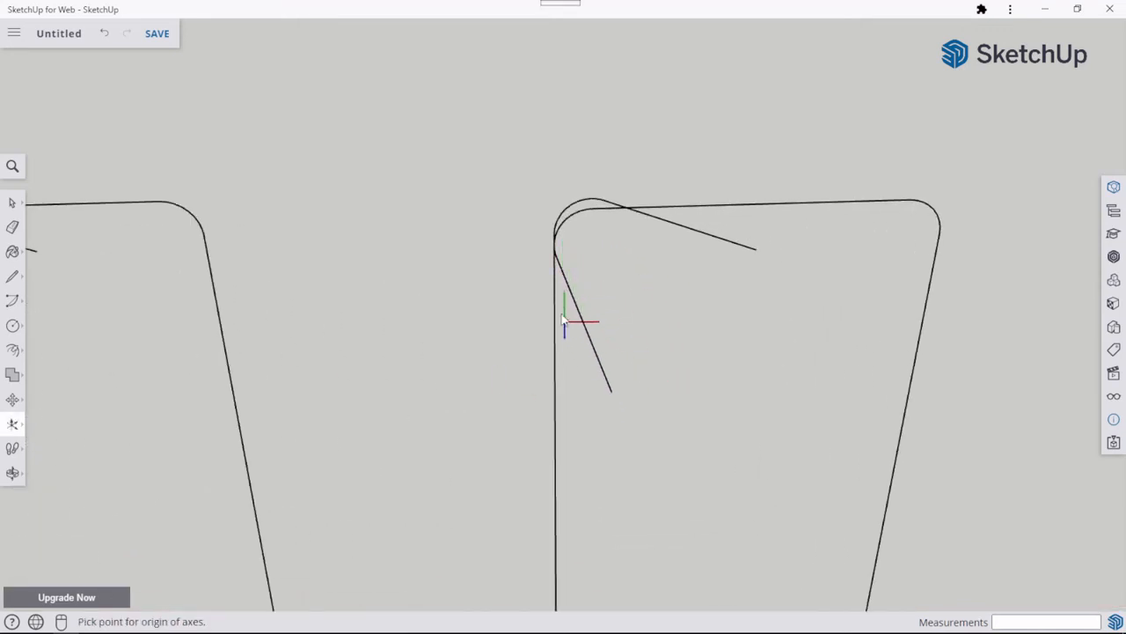
middle_drag(636, 352, 594, 387)
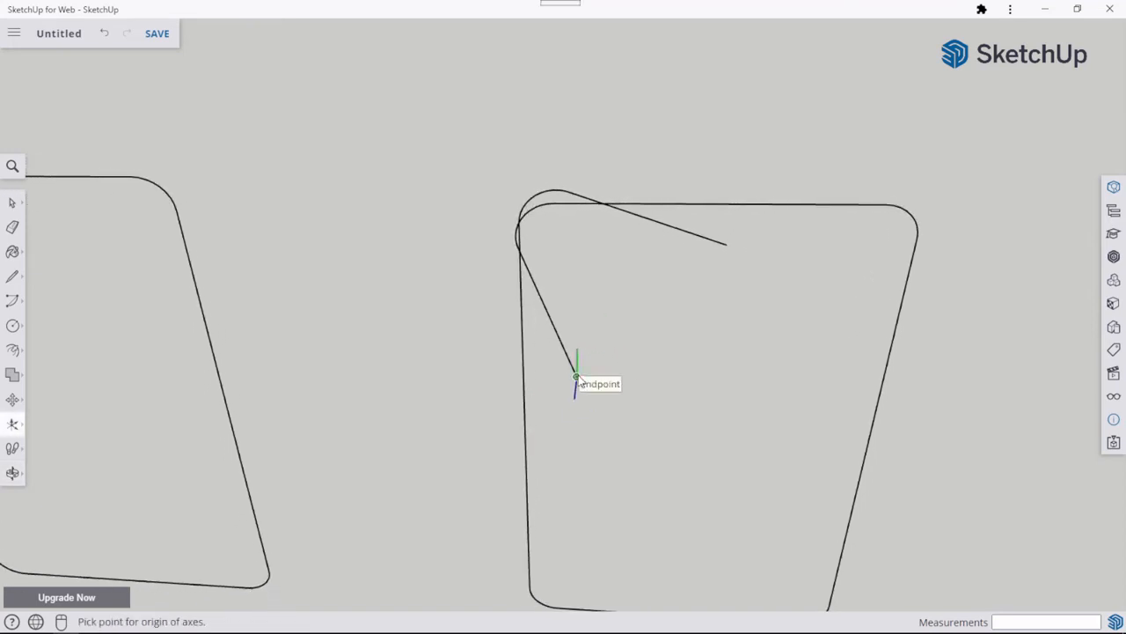
click(576, 377)
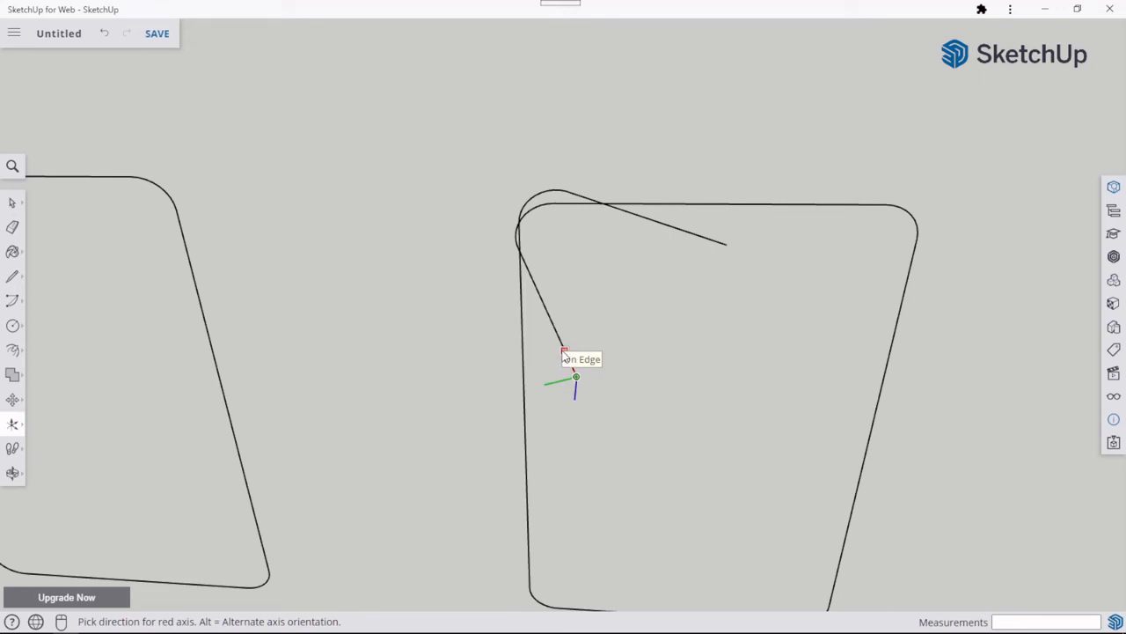
click(564, 354)
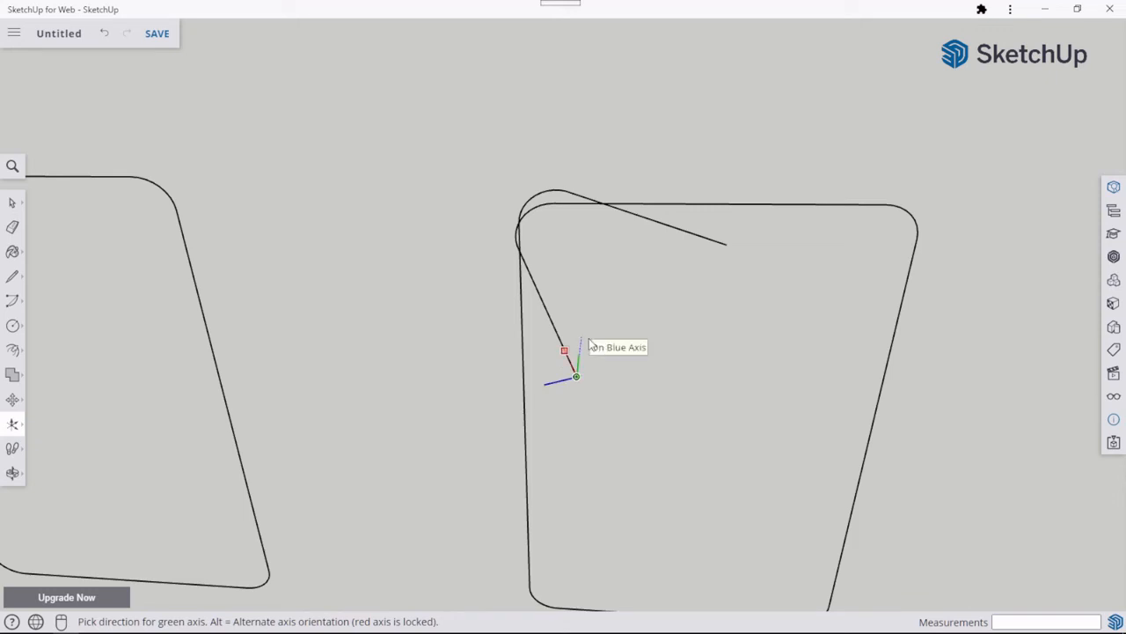
click(589, 343)
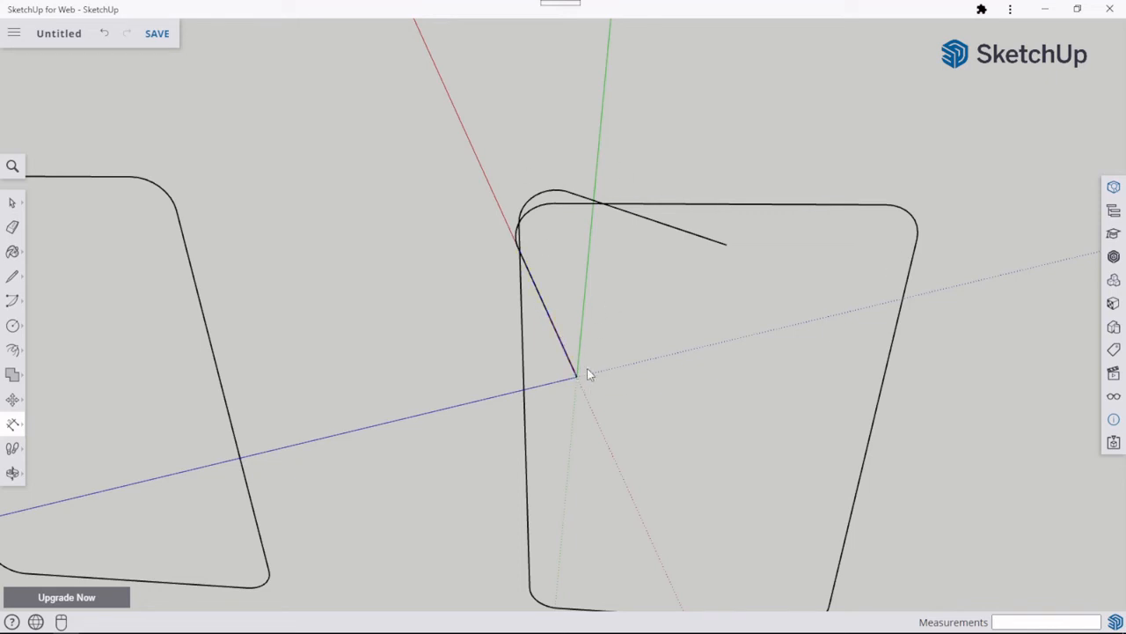
Draw a circle of 6 mm radius centred on the free end of the lower tangent line, perpendicular to it.
click(13, 329)
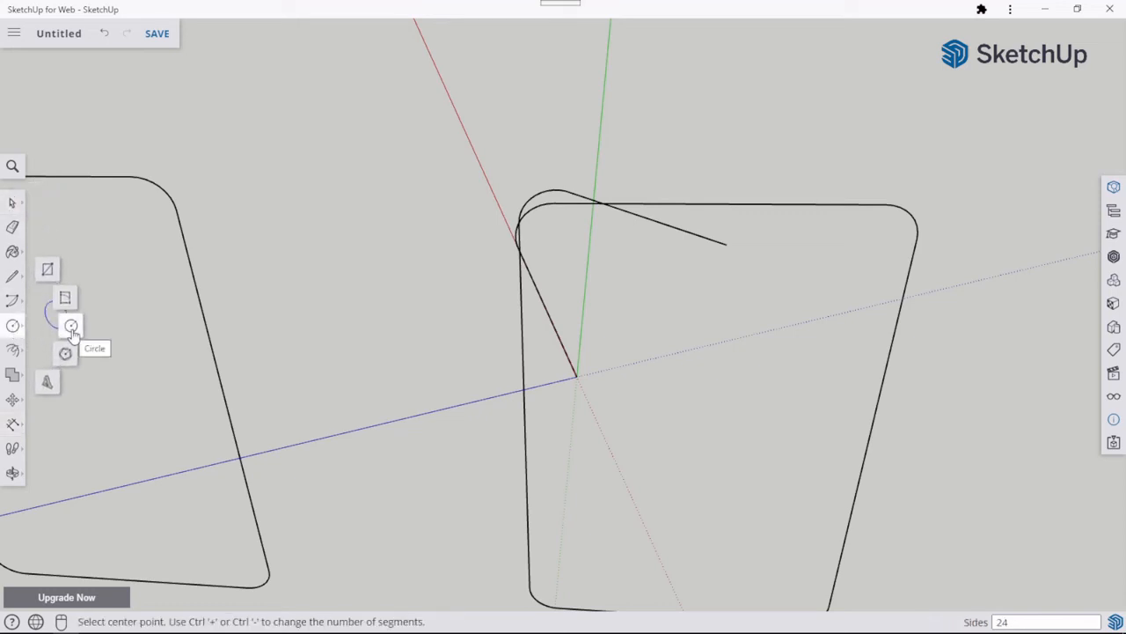
scroll(545, 377, up, 3)
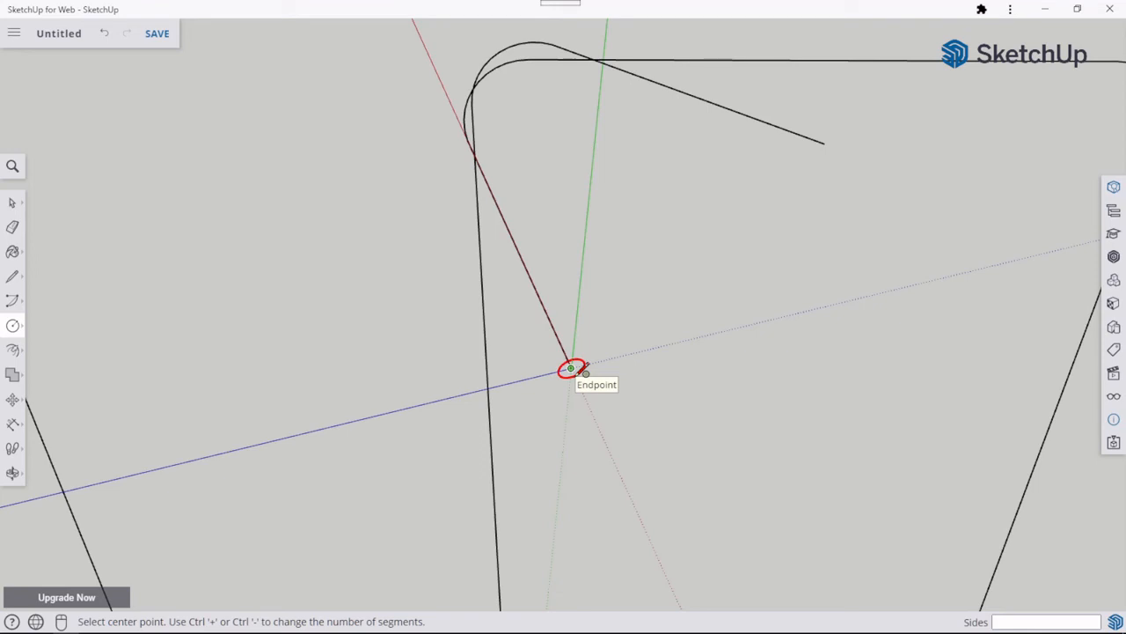
click(571, 368)
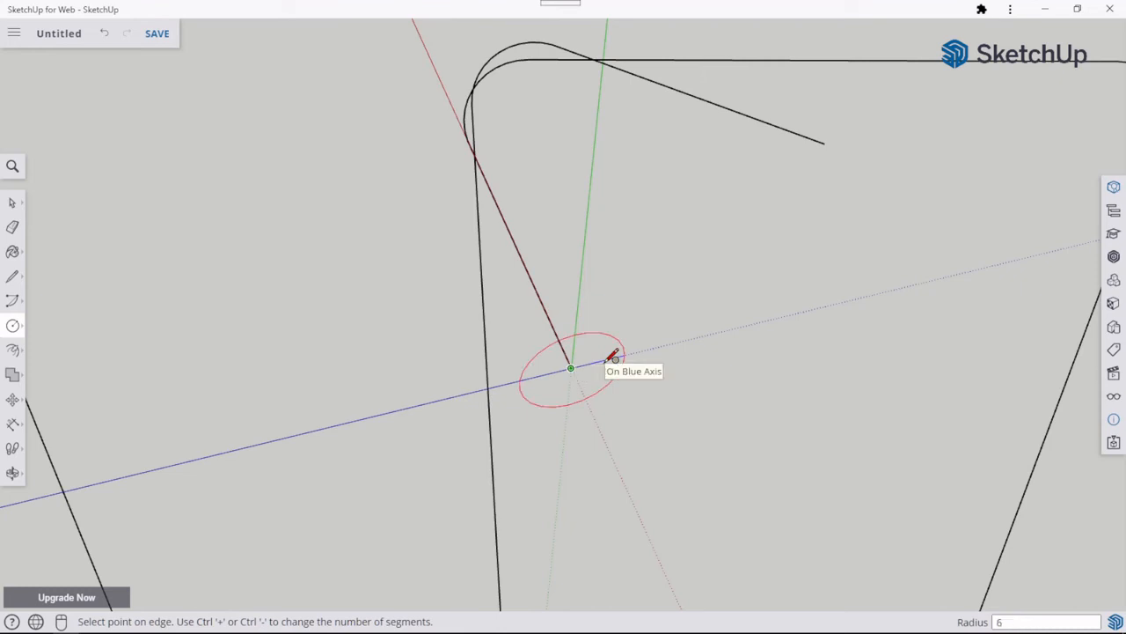
key(Return)
scroll(607, 290, down, 3)
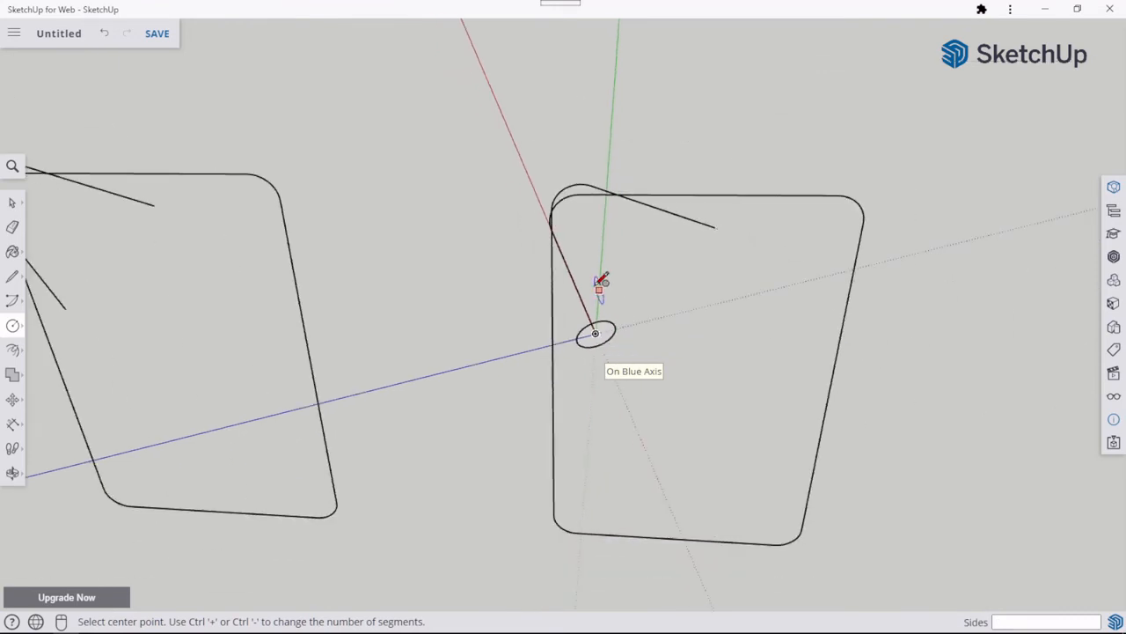
Try to sweep the 6 mm radius circle around the last outline with Follow Me, cancel the sweep and undo the circle.
click(13, 204)
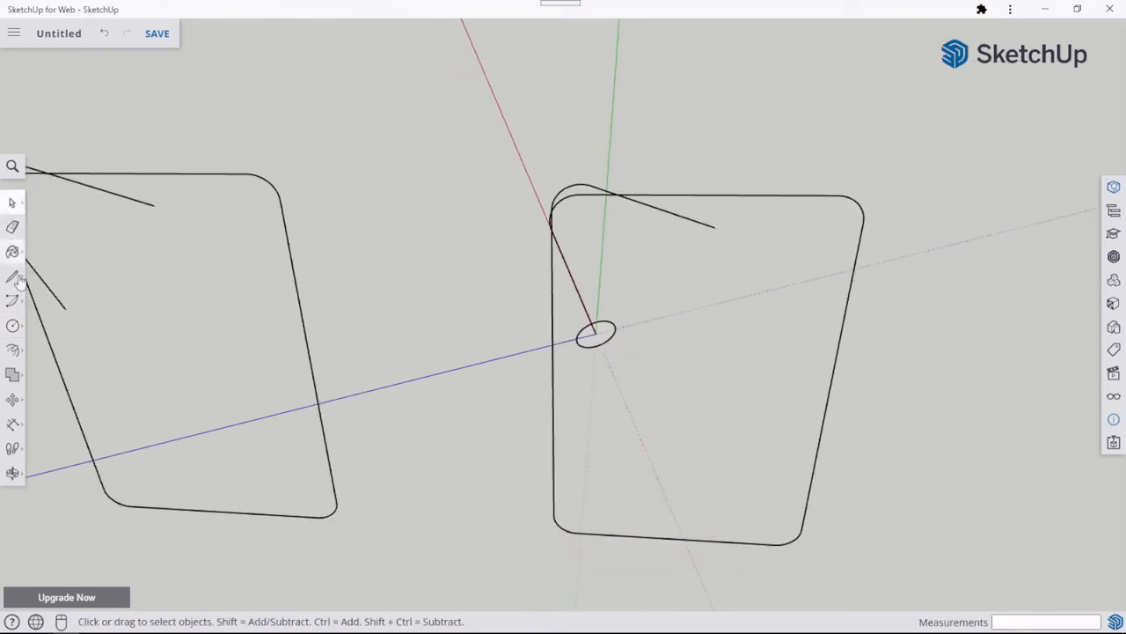
click(12, 352)
click(55, 351)
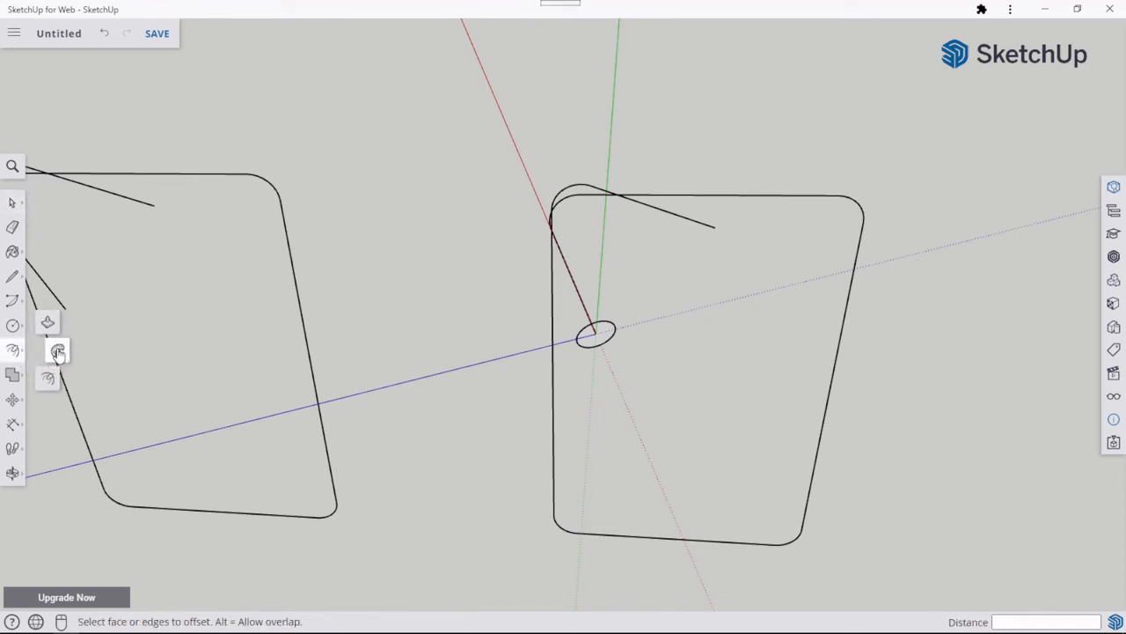
click(57, 352)
click(603, 331)
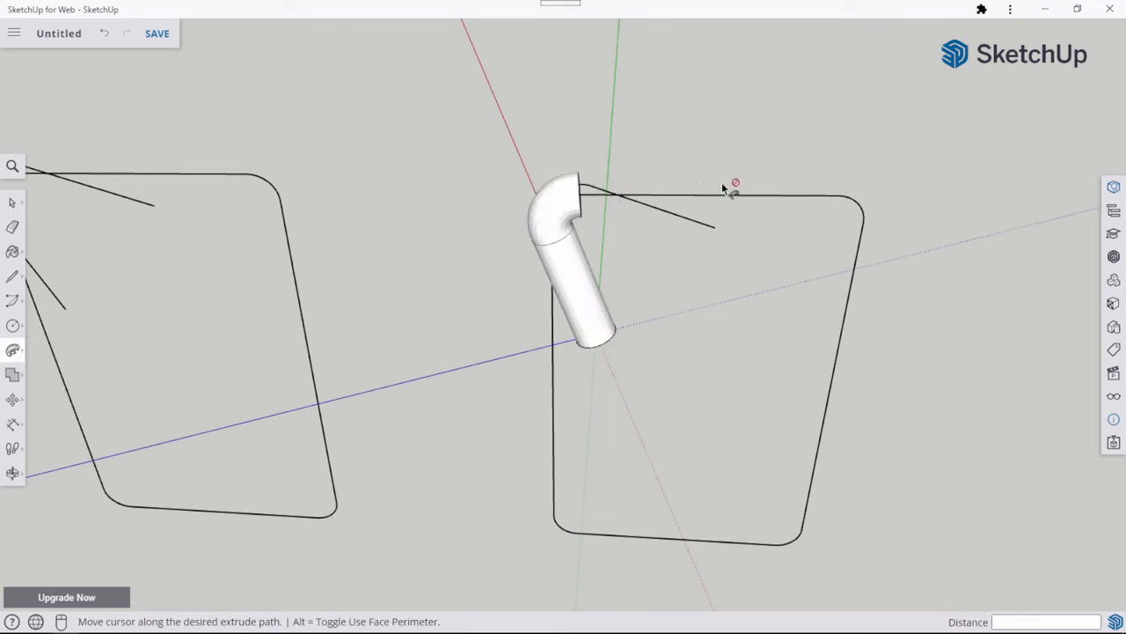
click(773, 537)
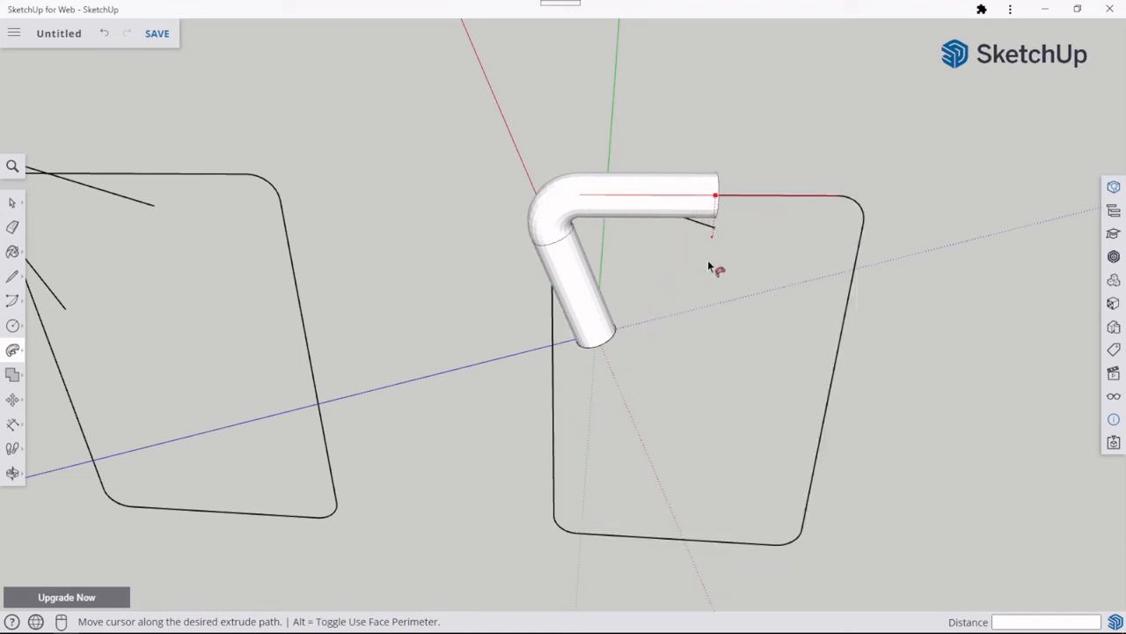
middle_drag(716, 266, 711, 108)
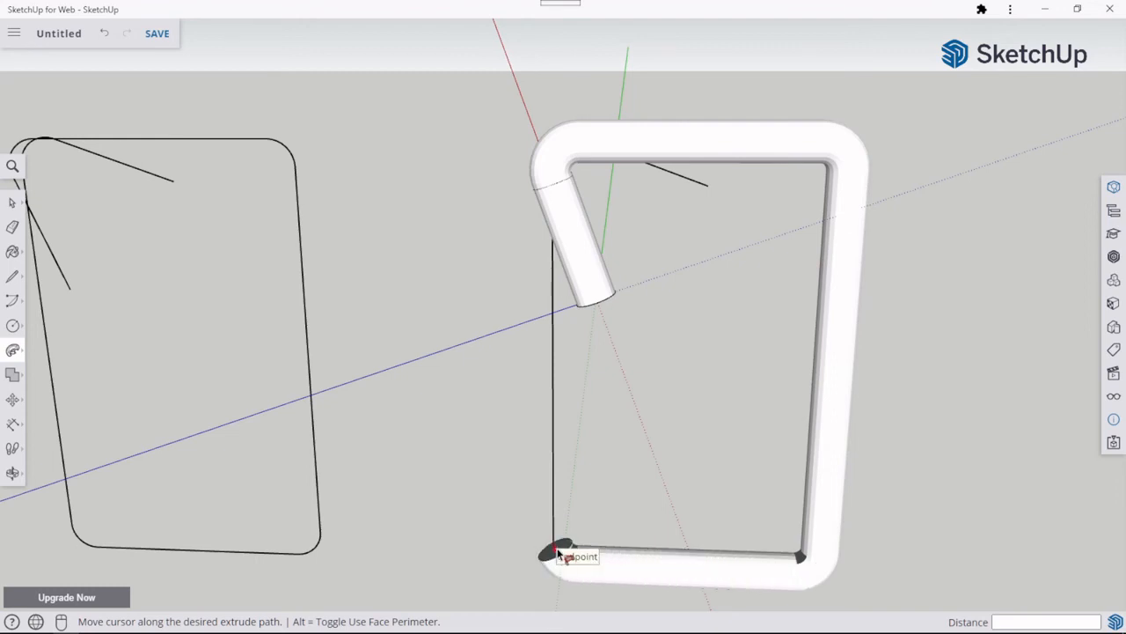
key(Escape)
scroll(677, 498, down, 2)
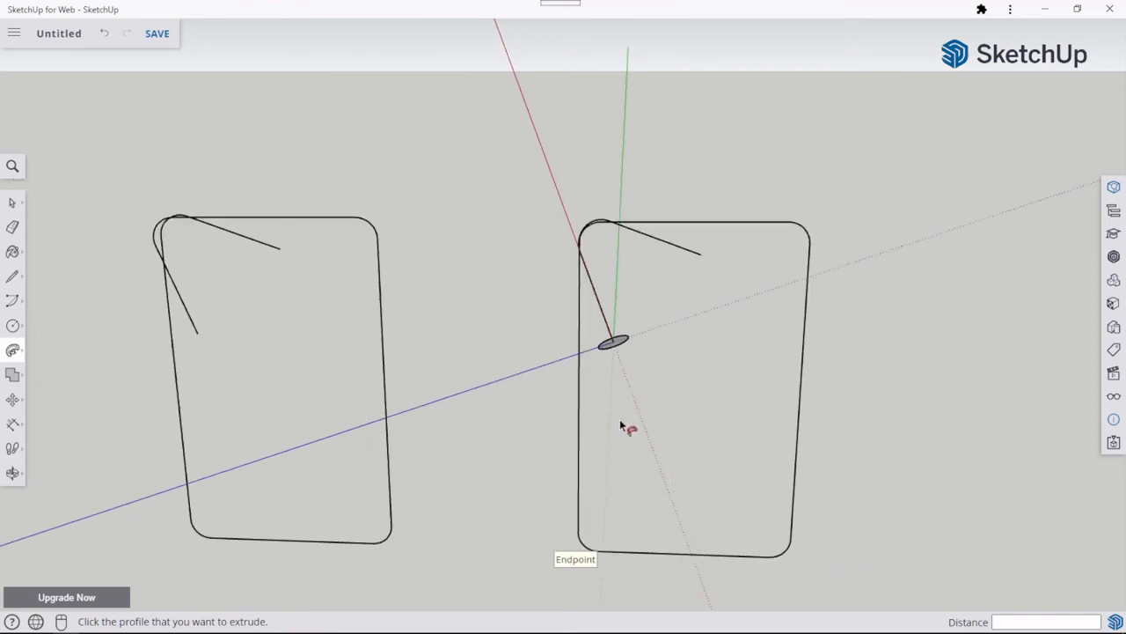
key(ctrl+z)
Weld all connected edges of the last outline, including its arcs and tangent lines, and select the welded curve.
click(13, 202)
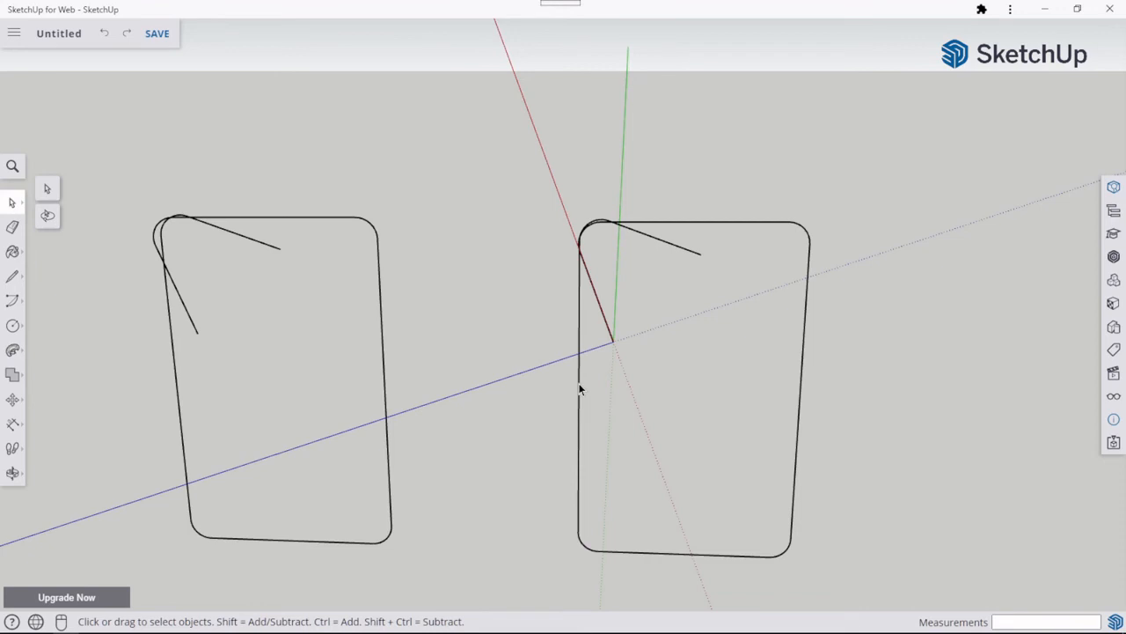
click(579, 390)
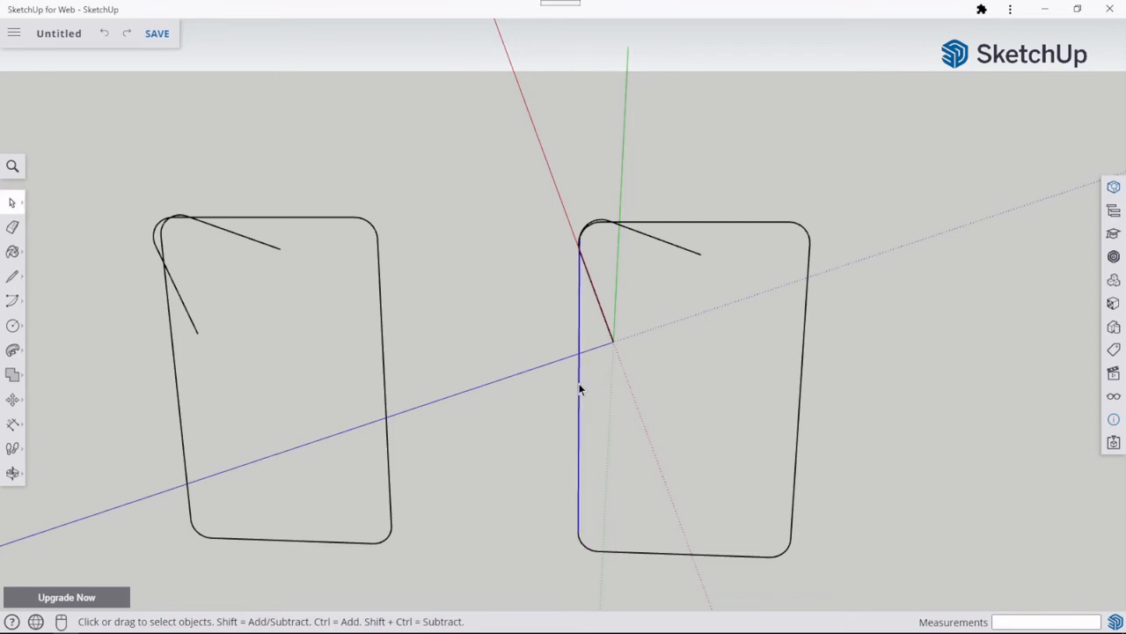
triple_click(578, 410)
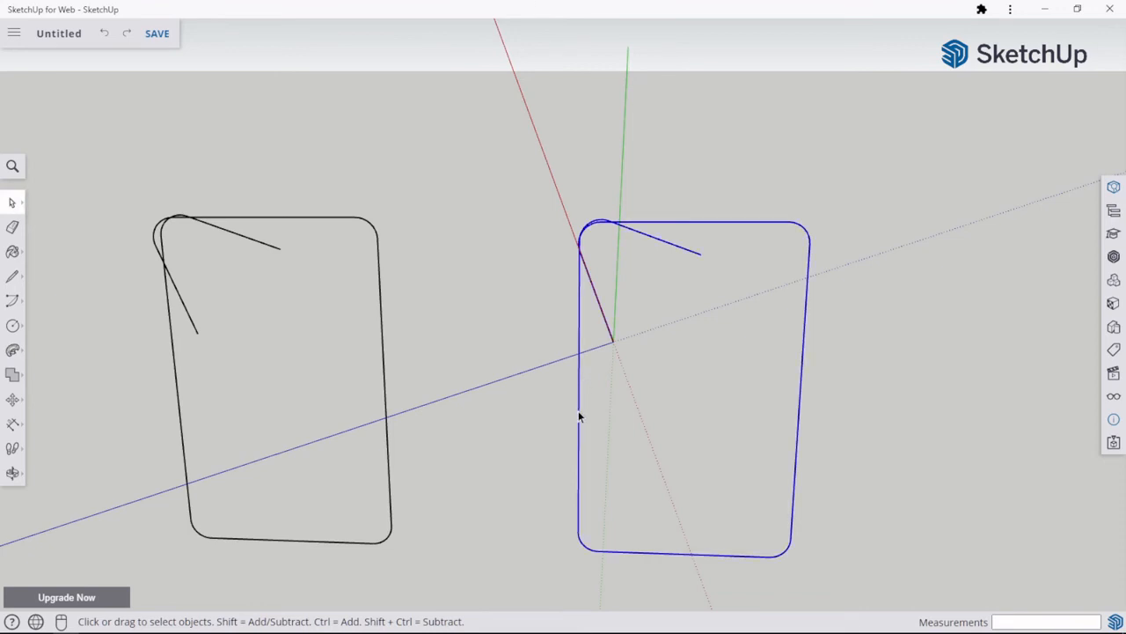
right_click(578, 410)
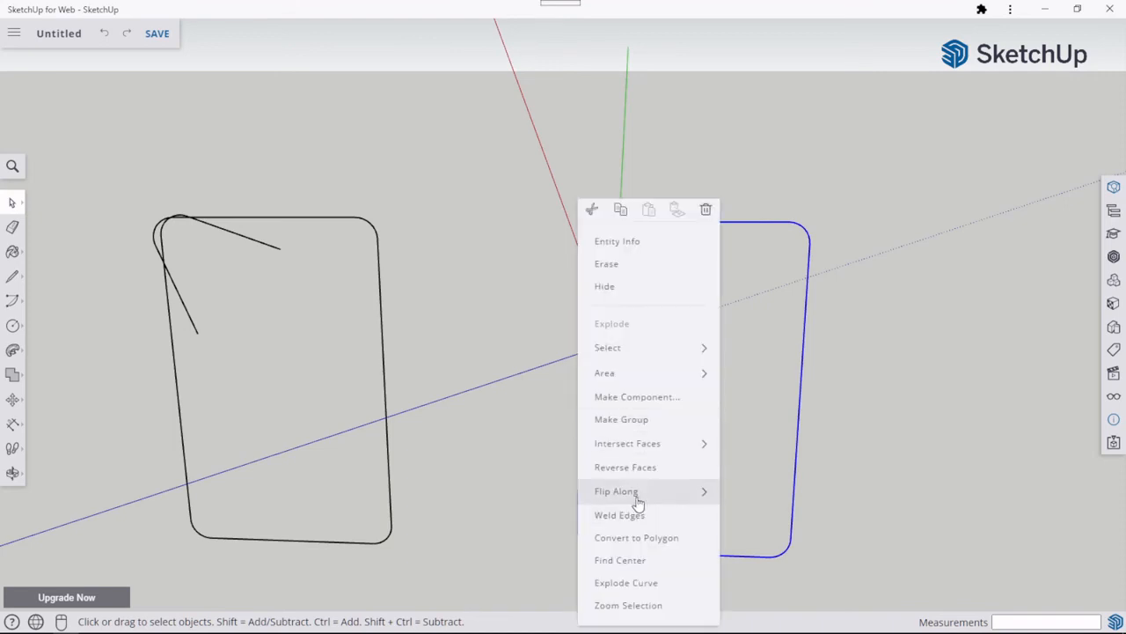
mouse_move(635, 498)
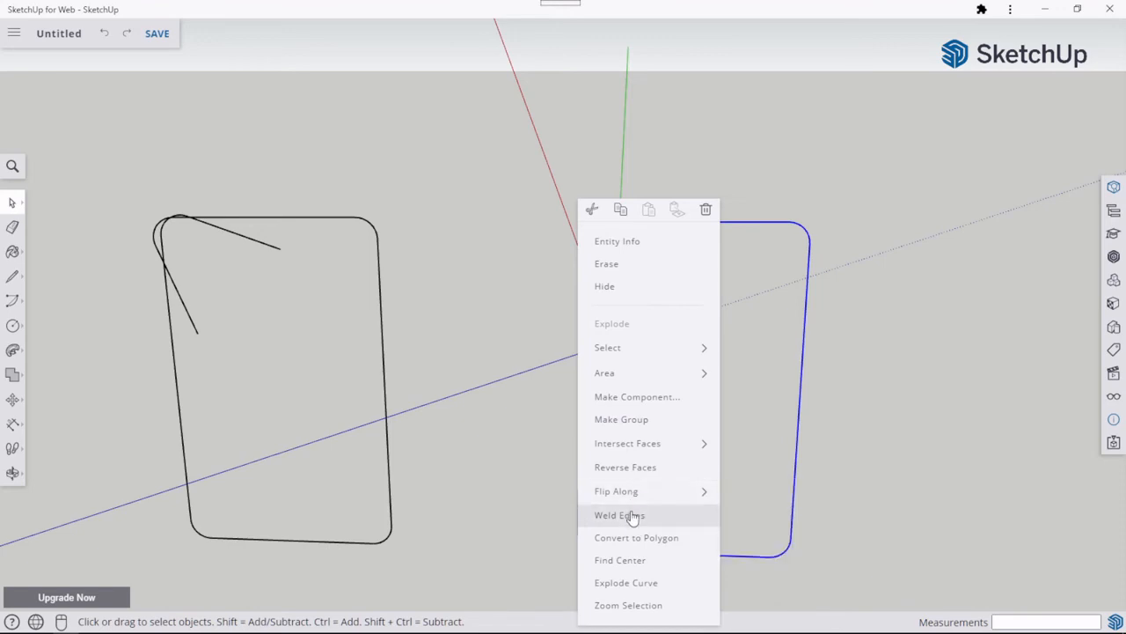
click(631, 515)
click(509, 311)
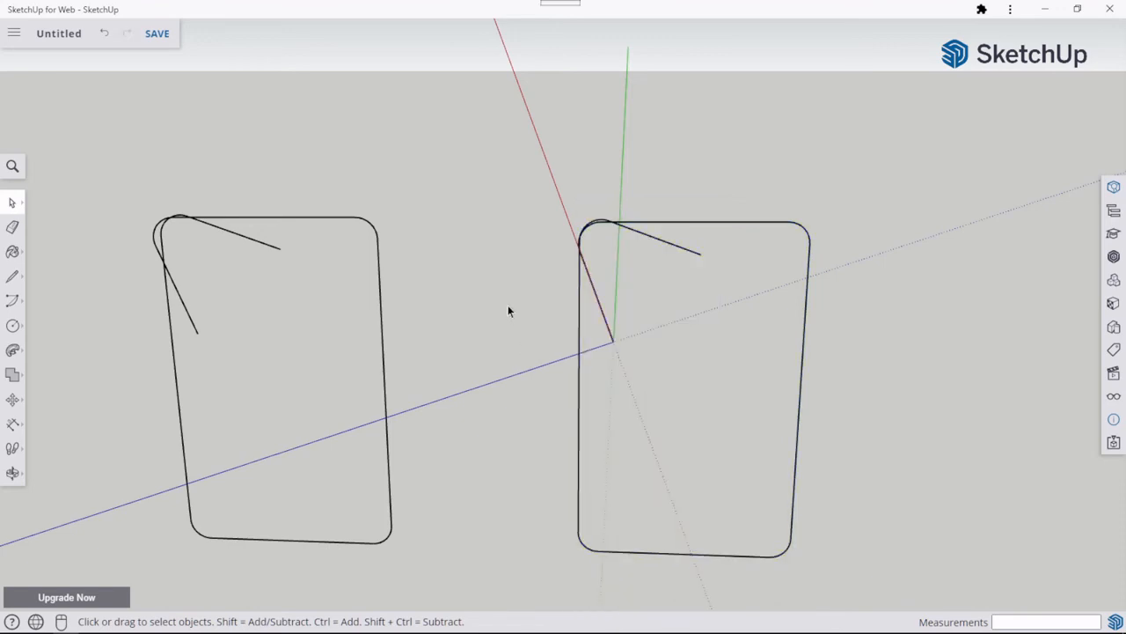
click(579, 421)
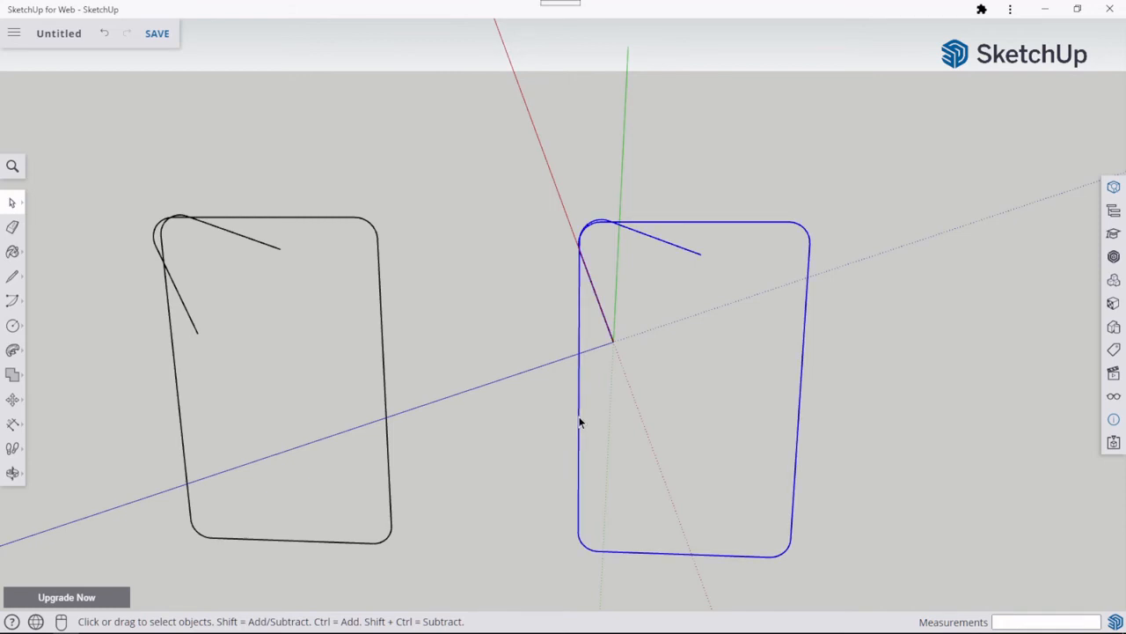
Draw a circle of 3 mm radius centred on the free end of the lower tangent line, perpendicular to it.
middle_drag(666, 302, 757, 480)
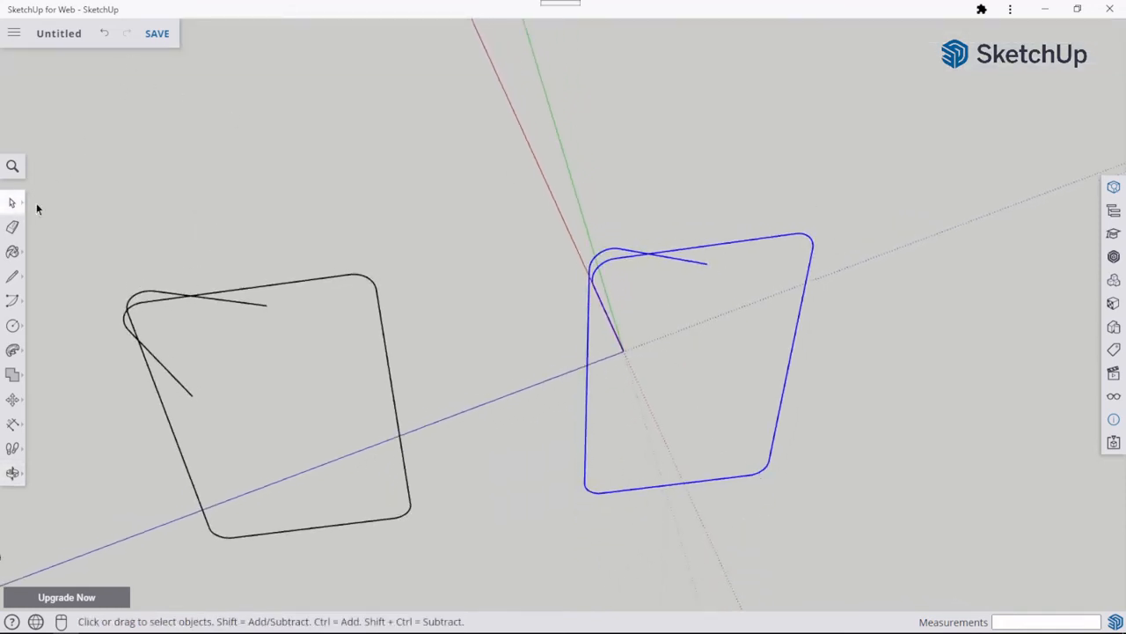
click(12, 325)
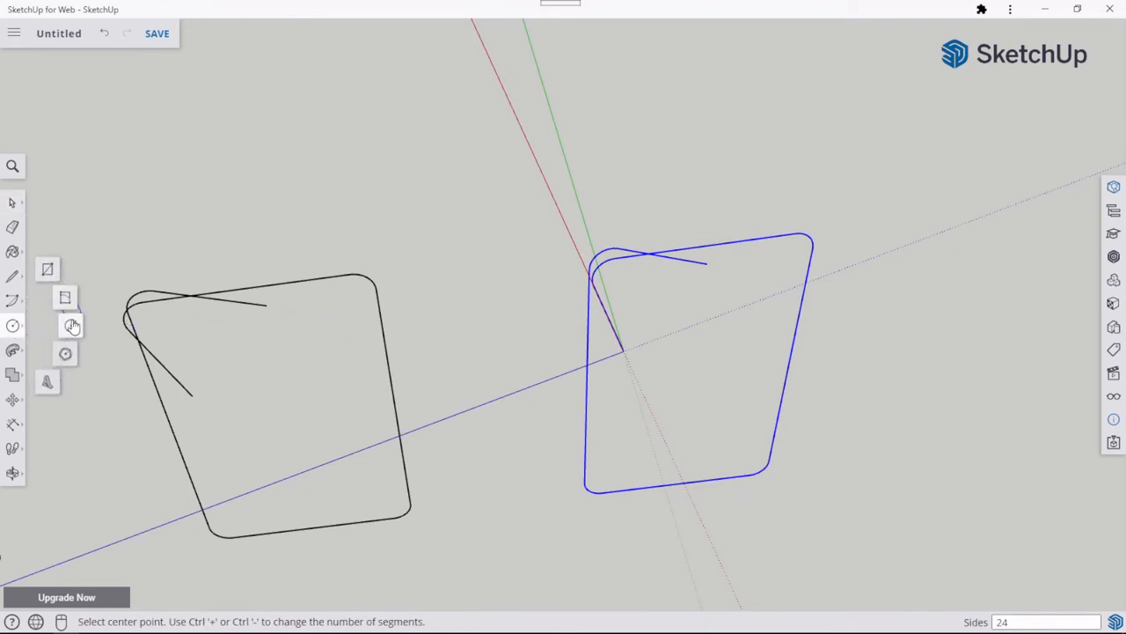
click(72, 326)
scroll(568, 372, up, 3)
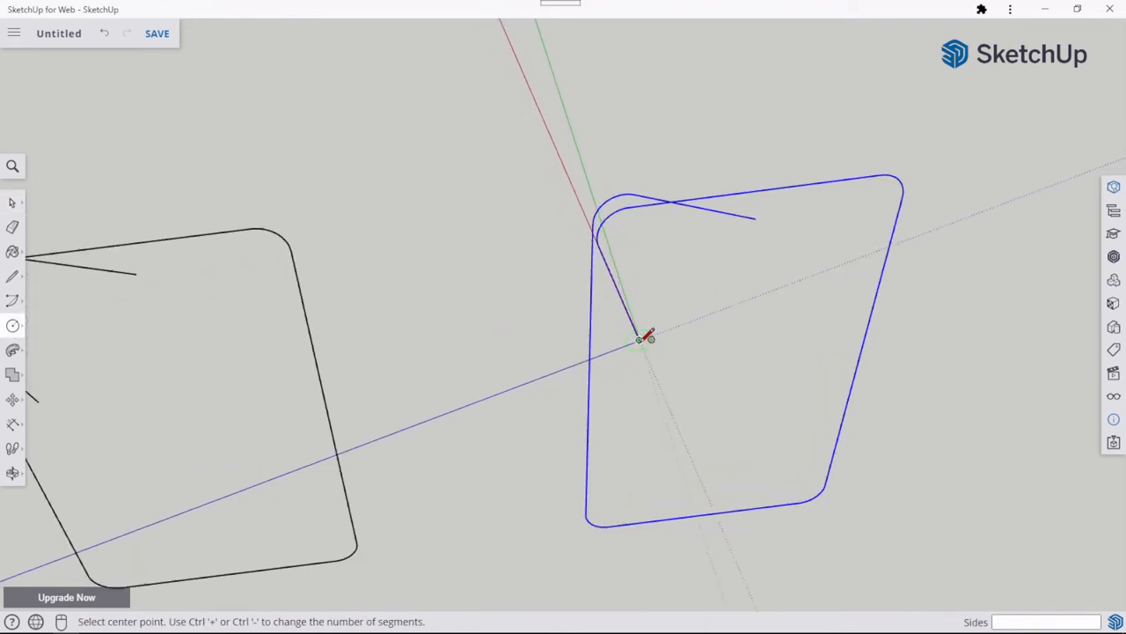
scroll(642, 337, up, 2)
click(640, 249)
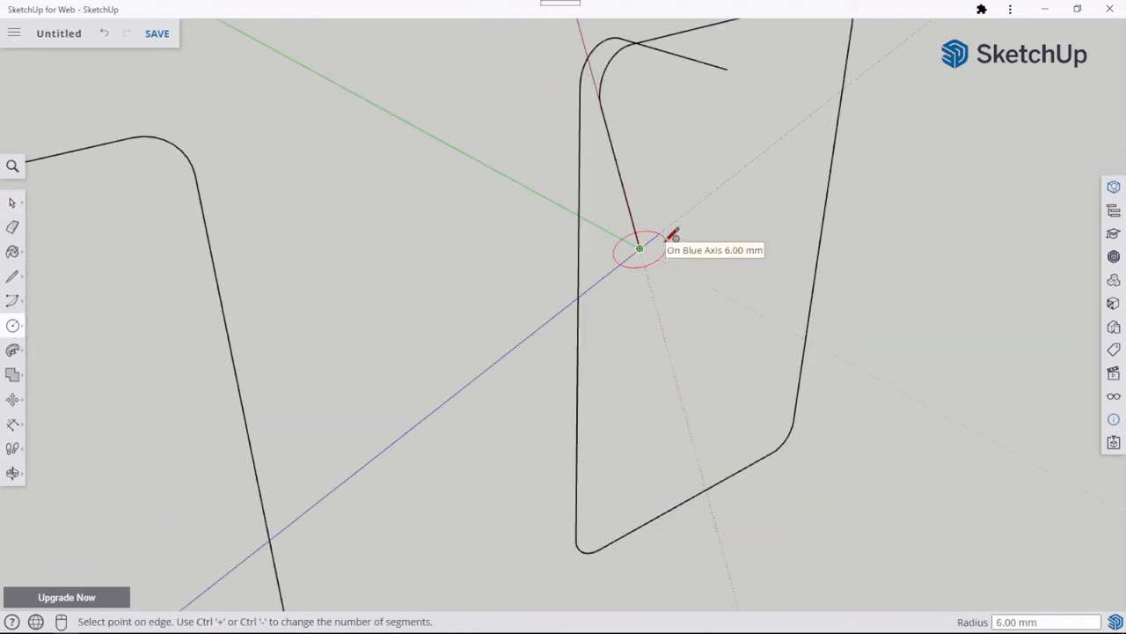
text(3)
key(Return)
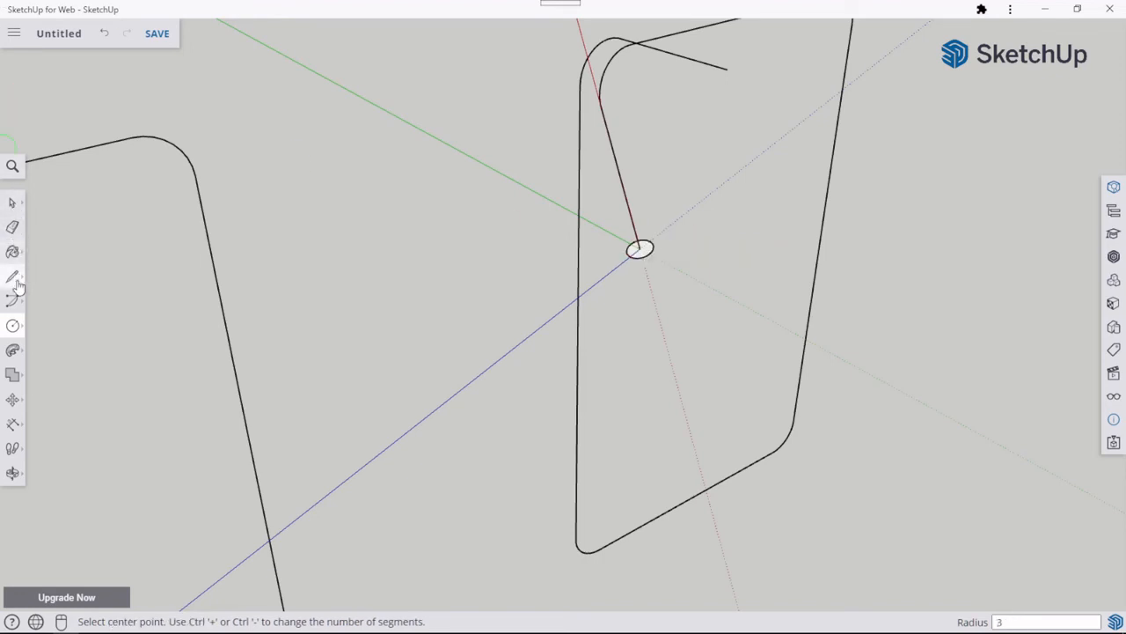
Try to sweep the 3 mm radius circle along the welded outline with Follow Me, and undo the circle.
click(12, 352)
click(645, 246)
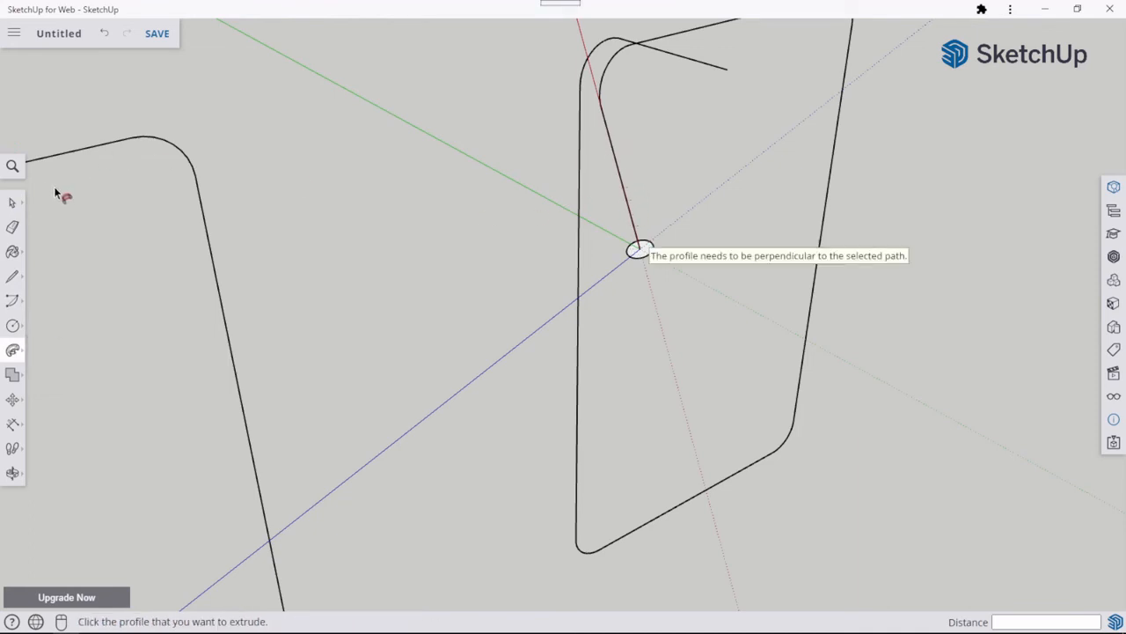
click(13, 203)
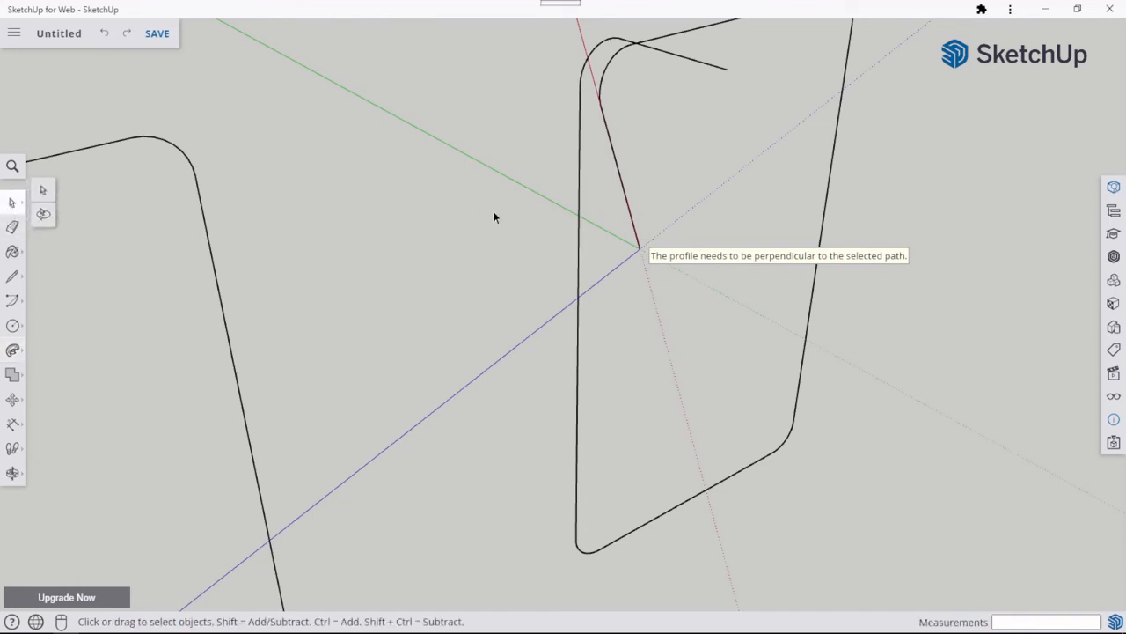
click(578, 270)
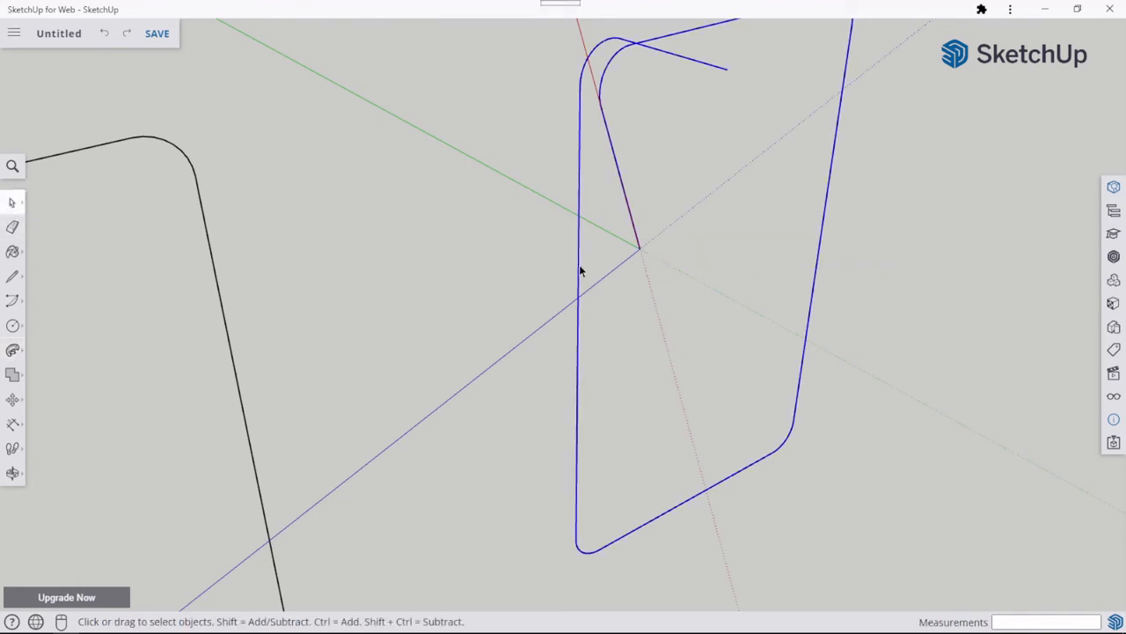
right_click(580, 271)
click(460, 244)
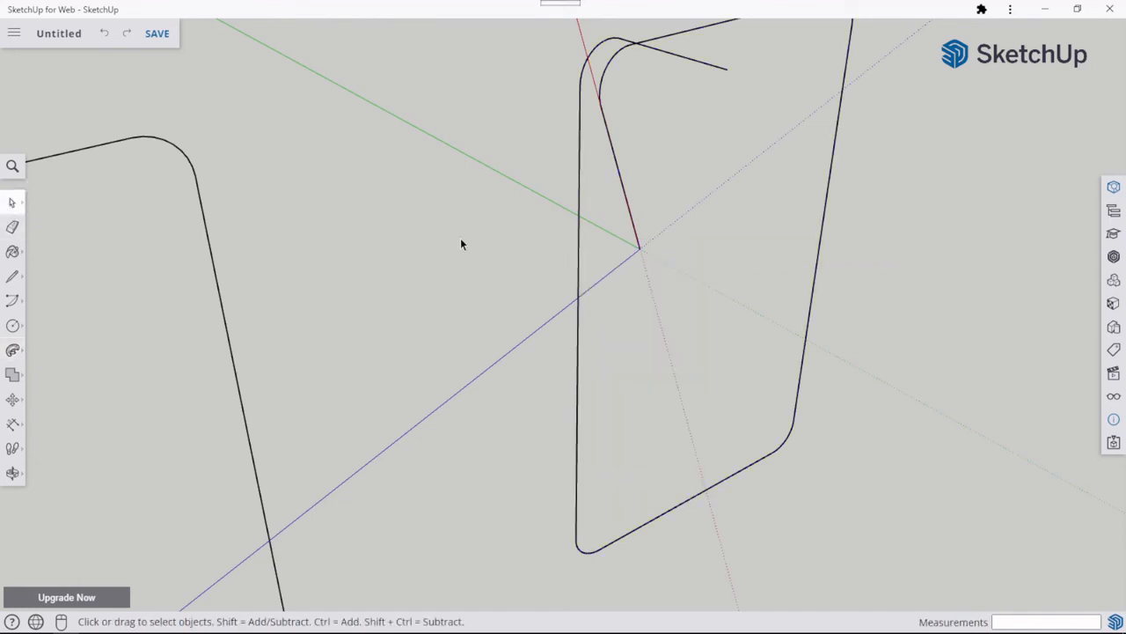
Draw a circle of 3 mm radius centred on the free end of the lower tangent line, perpendicular to that line.
click(13, 327)
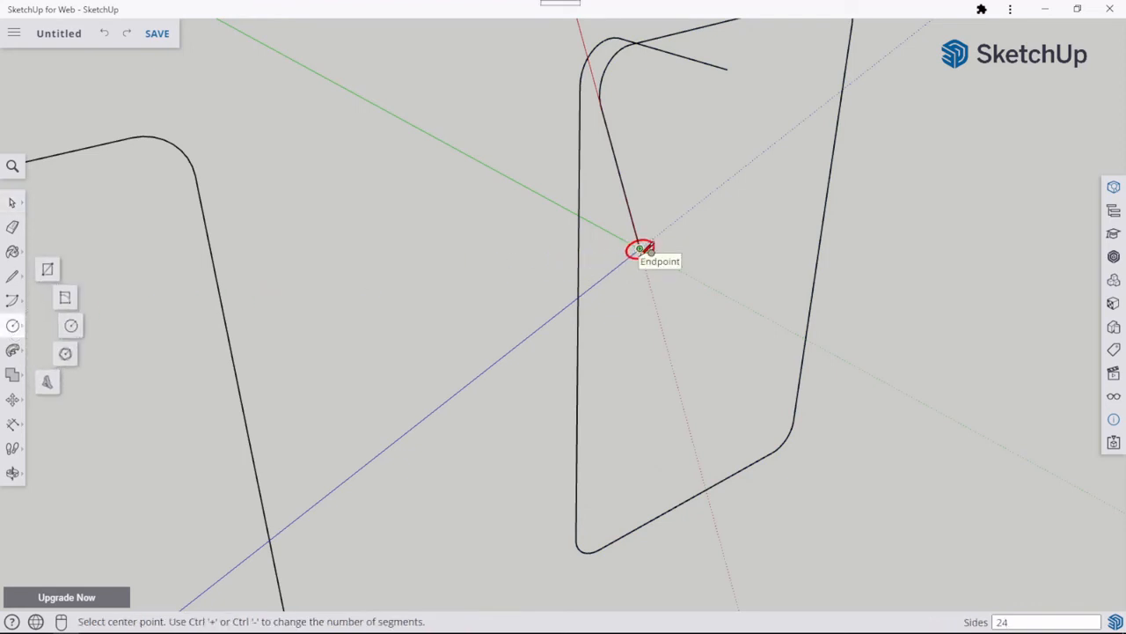
click(639, 248)
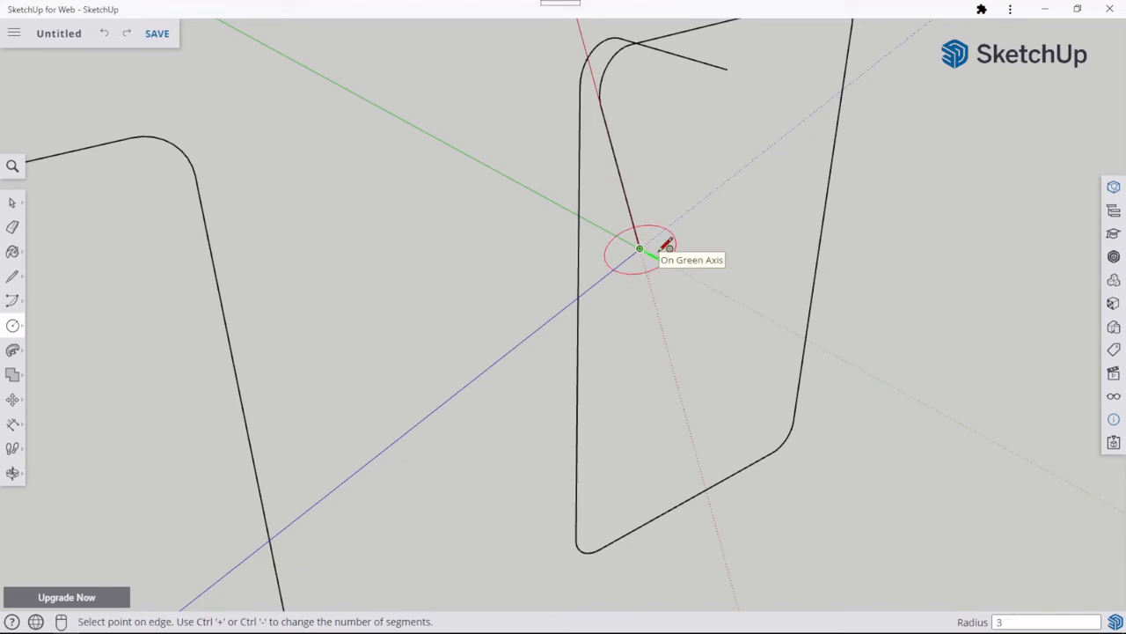
key(Return)
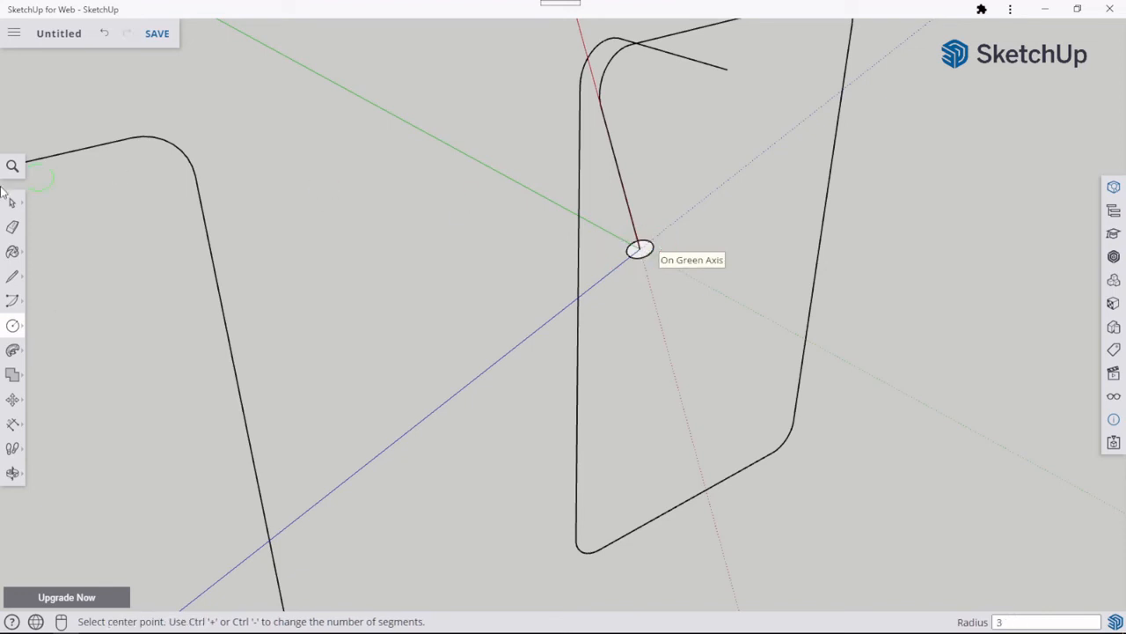
Sweep the 3 mm radius circle with Follow Me along the whole welded outline to the free end of the other tangent line.
click(15, 349)
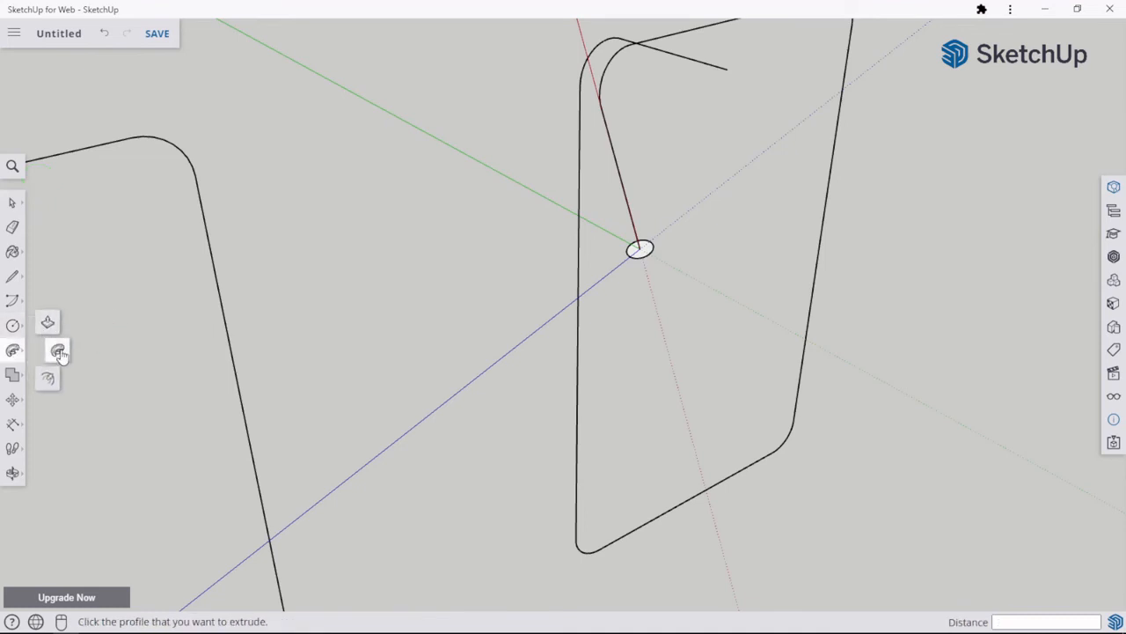
click(640, 257)
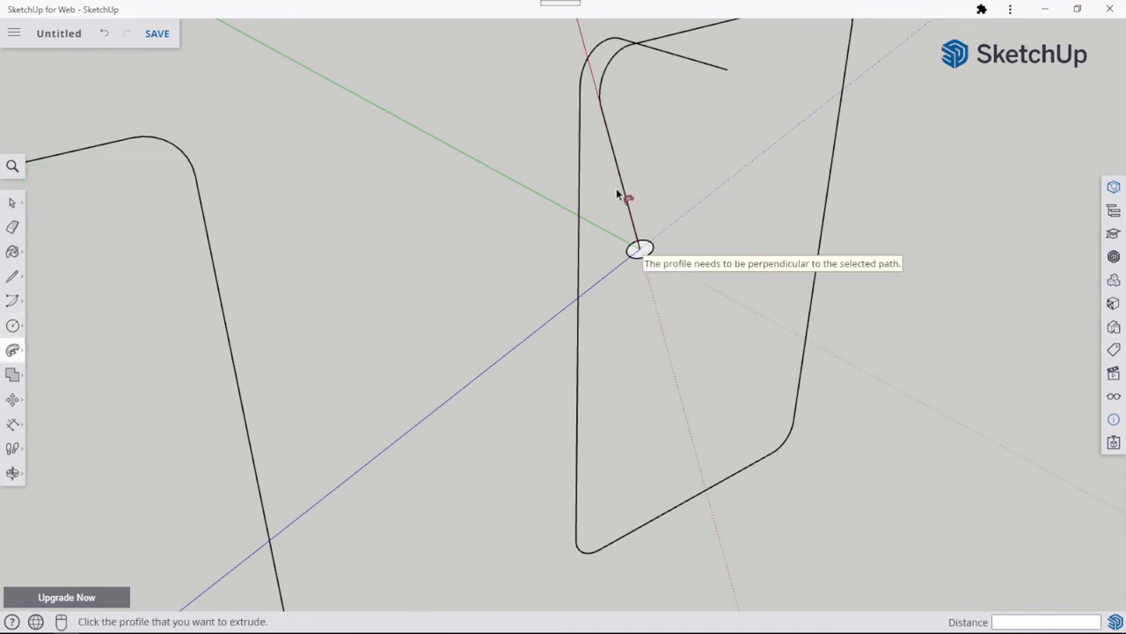
middle_drag(636, 227, 630, 284)
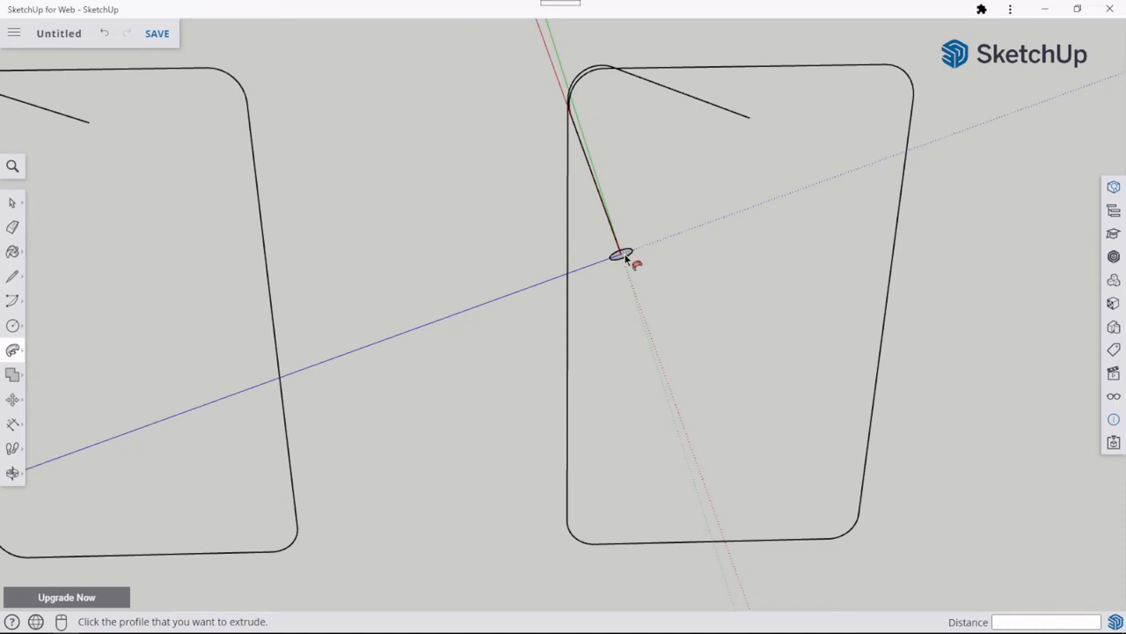
middle_drag(624, 252, 634, 296)
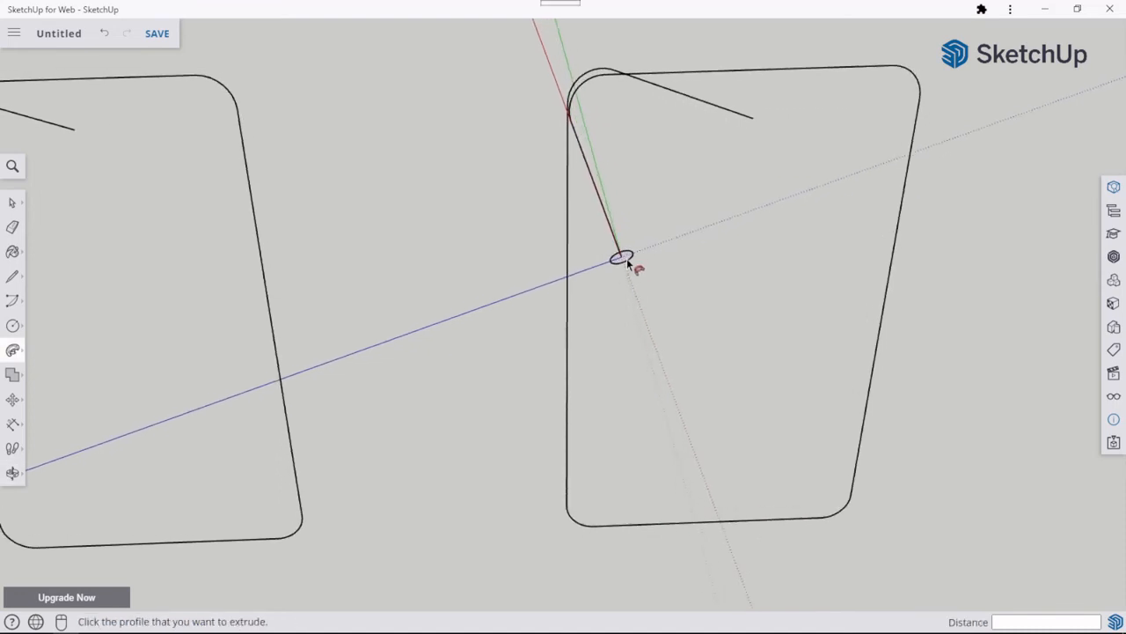
click(625, 259)
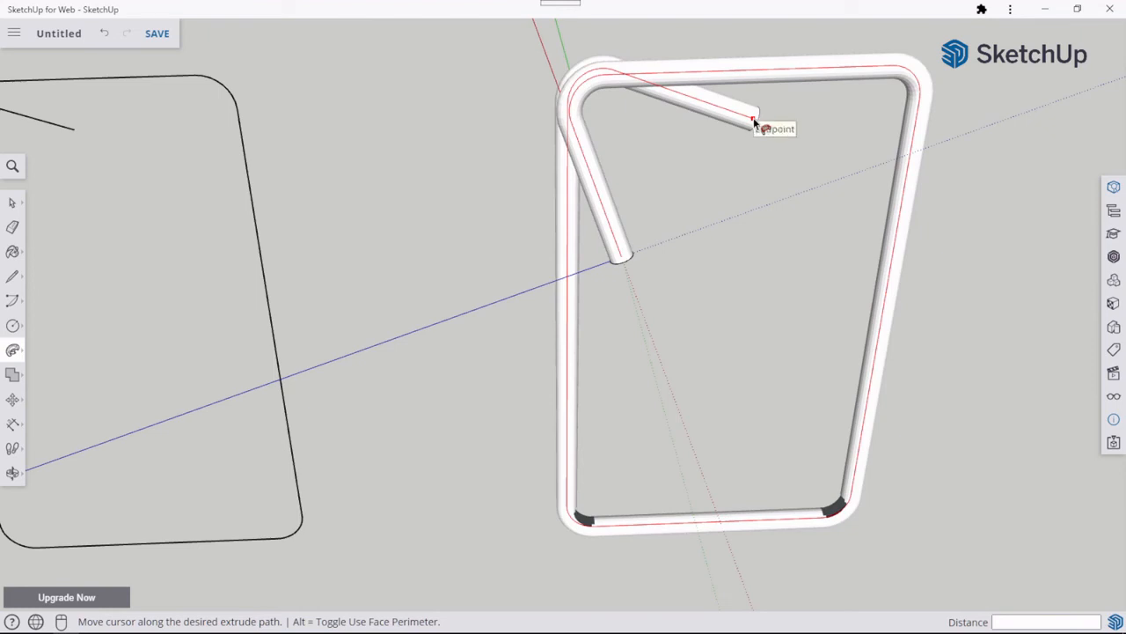
click(754, 118)
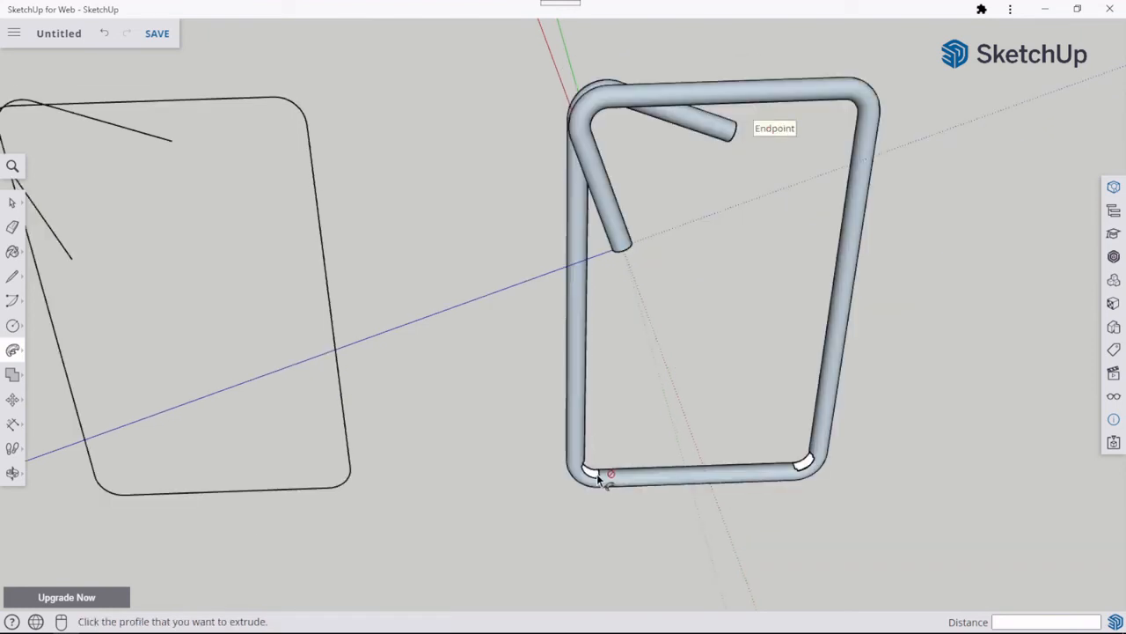
Examine the inner bends of the swept bar and compare them with the dimensioned corner of the earlier outline in the row.
middle_drag(597, 474, 555, 280)
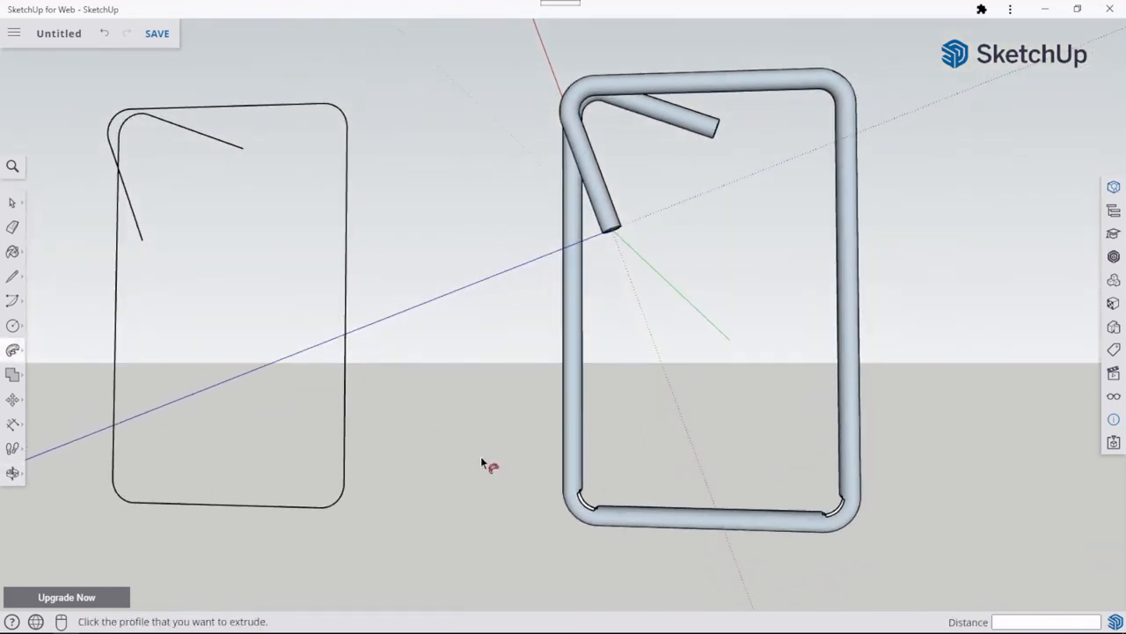
middle_drag(689, 319, 624, 208)
scroll(588, 109, up, 1)
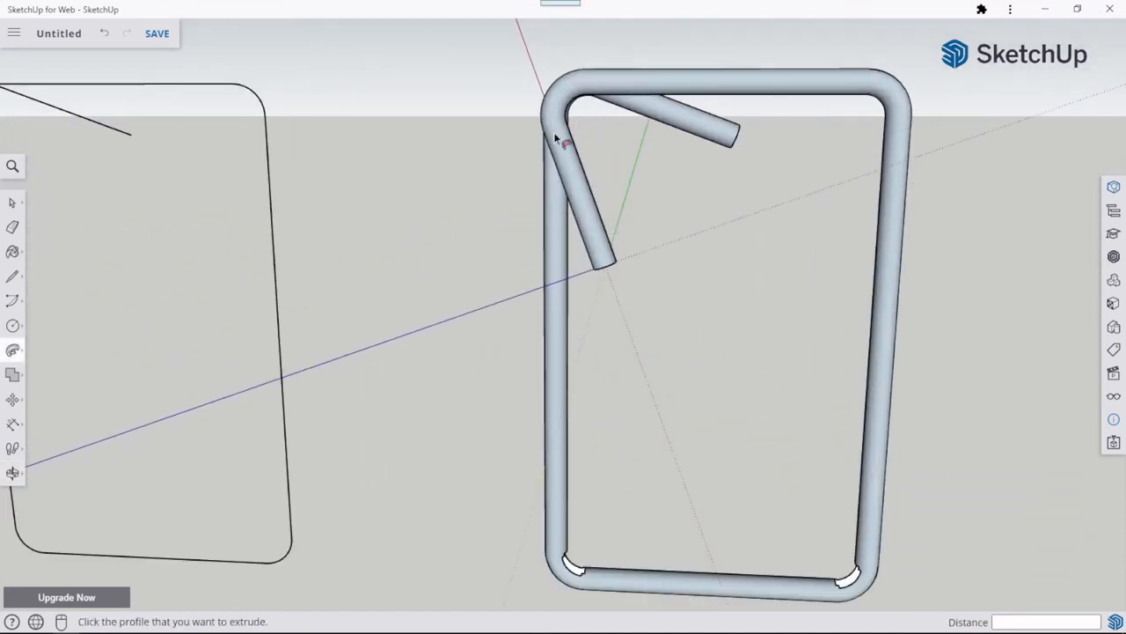
scroll(377, 230, down, 3)
scroll(372, 234, down, 2)
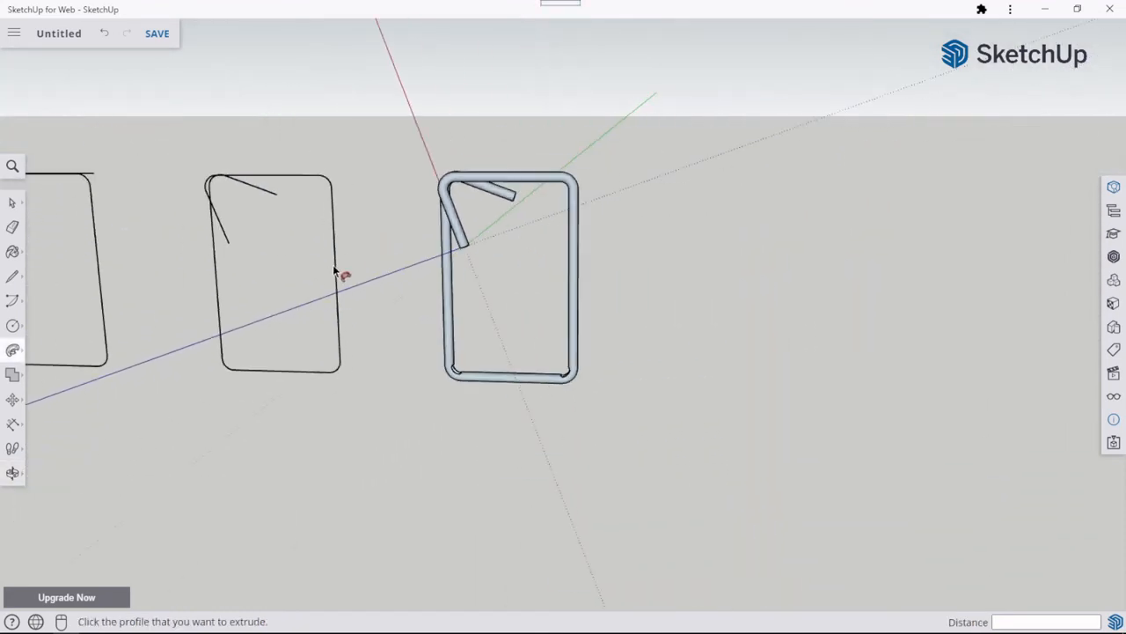
scroll(334, 274, down, 1)
middle_drag(324, 277, 402, 253)
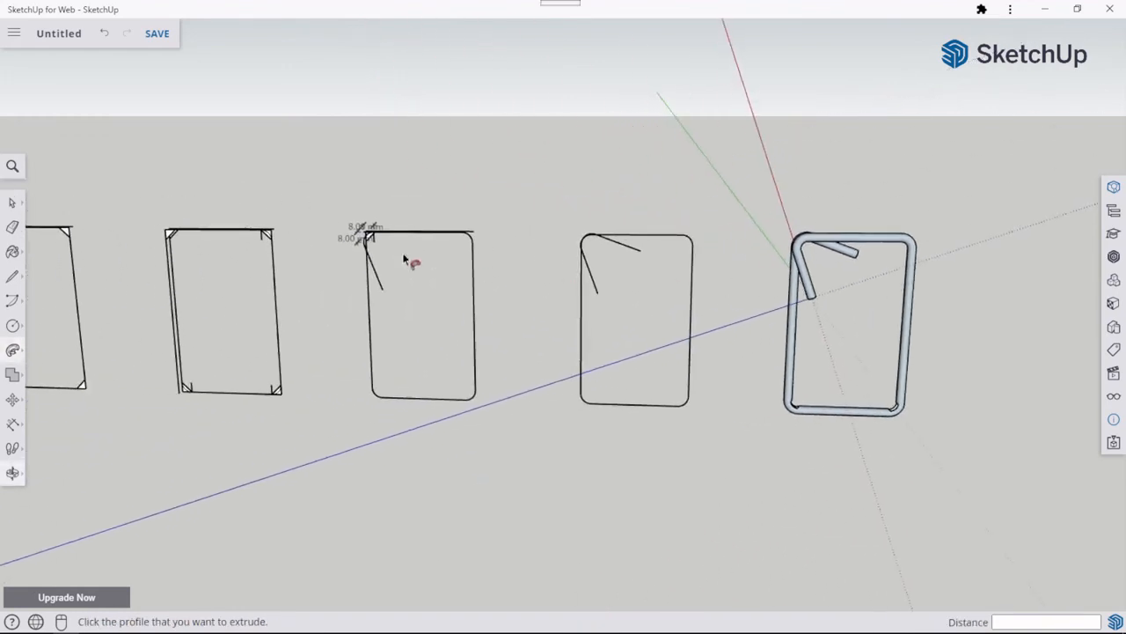
scroll(388, 245, up, 6)
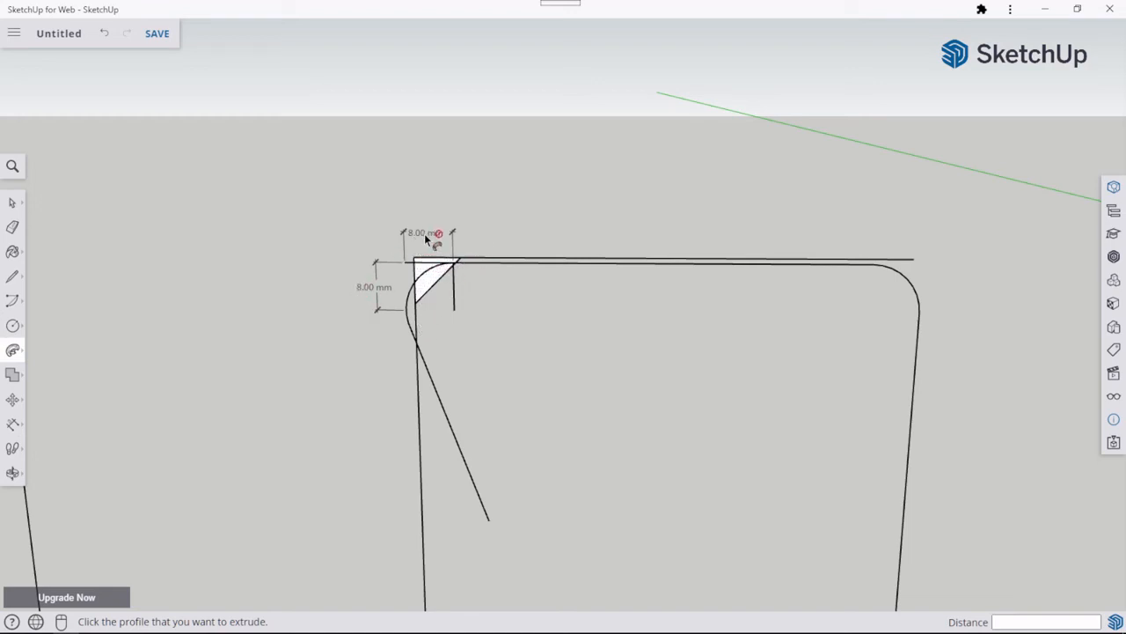
scroll(444, 243, down, 2)
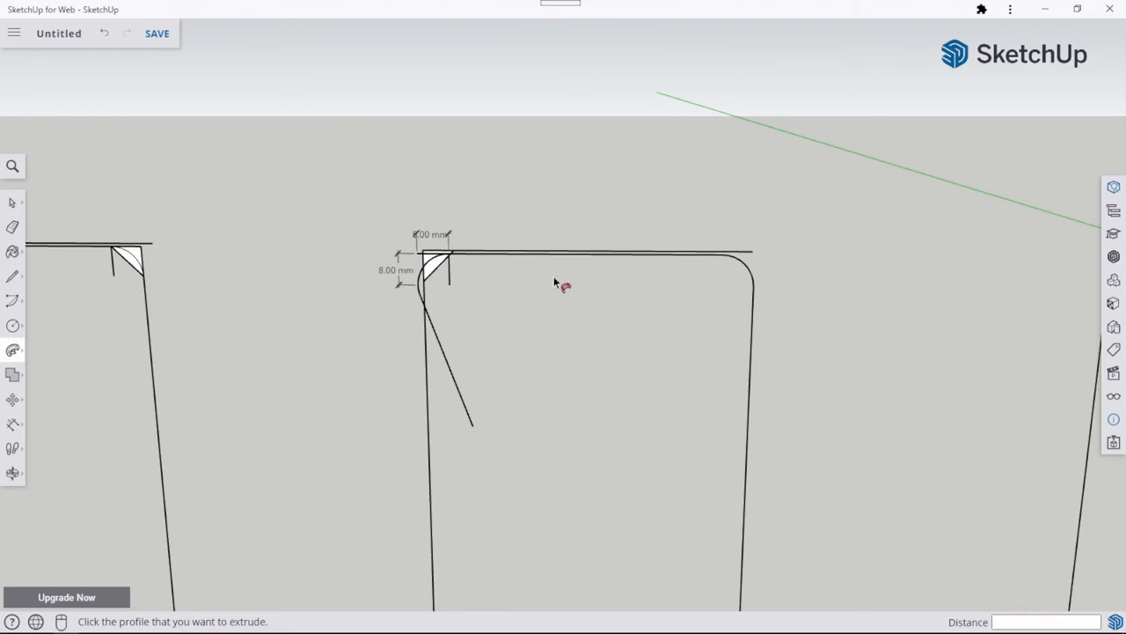
scroll(554, 276, down, 6)
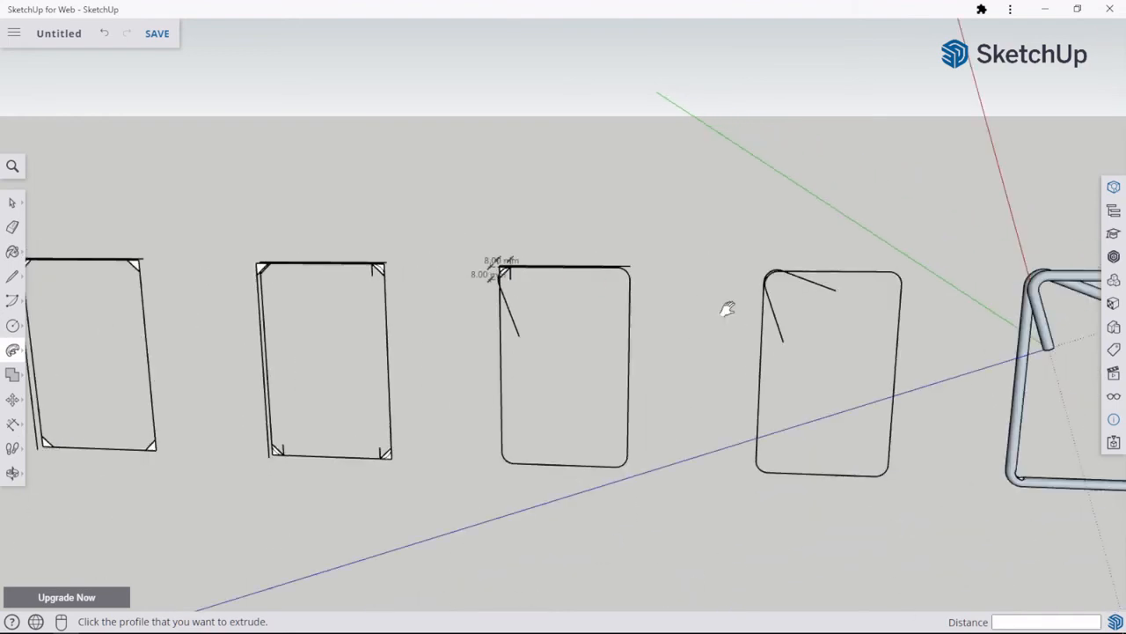
shift+middle_drag(727, 308, 74, 224)
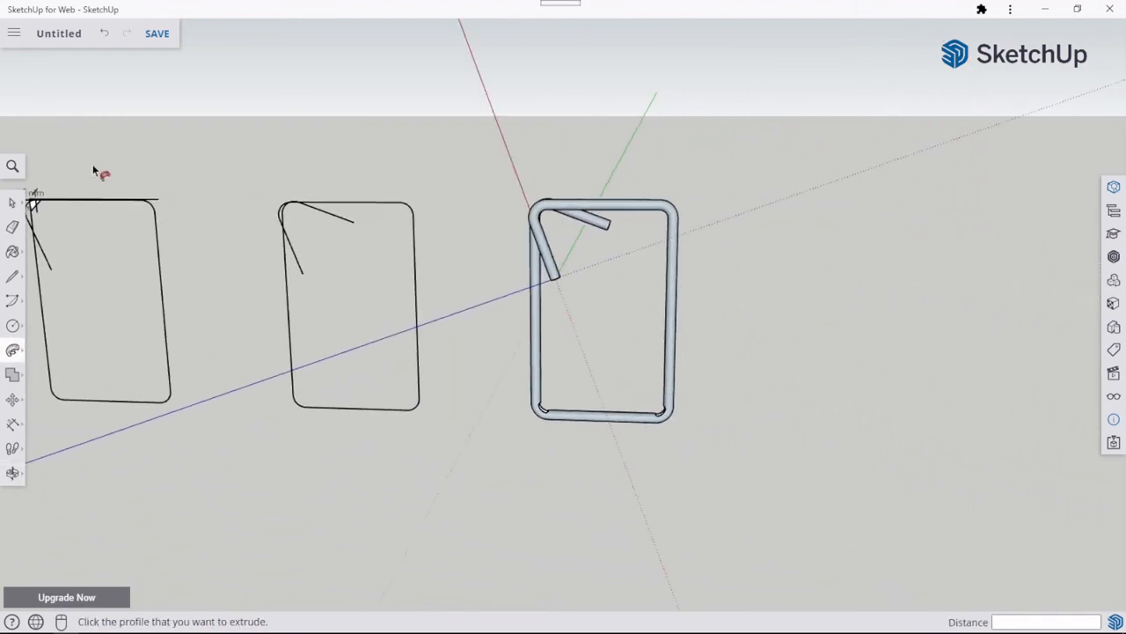
Select the whole swept bar and reverse its faces so the front sides point outward.
click(12, 203)
click(584, 415)
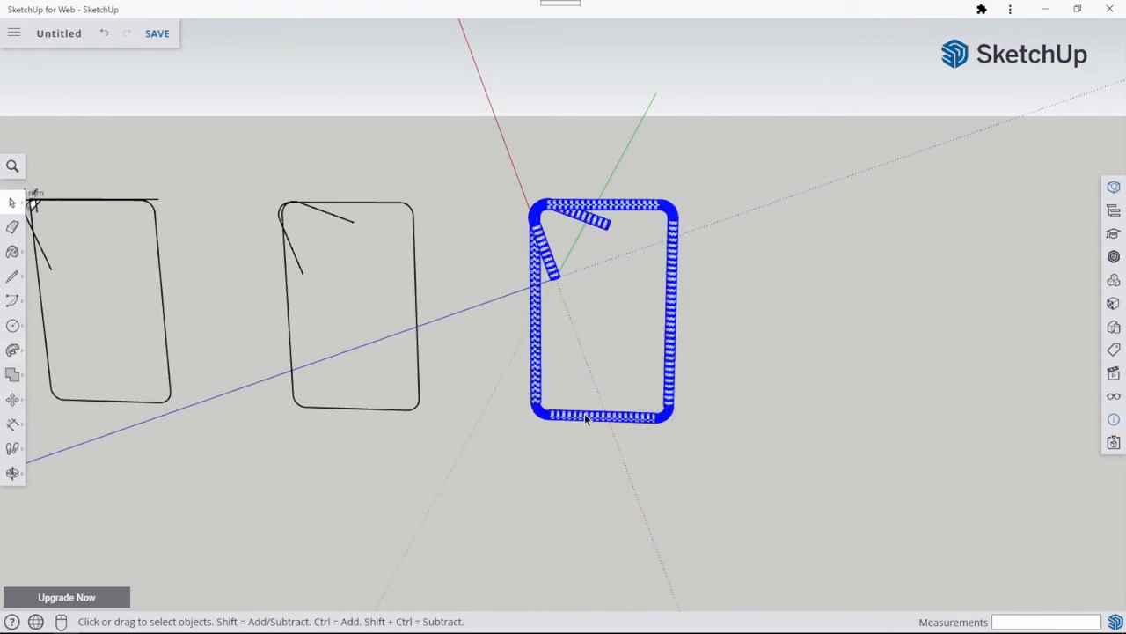
right_click(584, 414)
mouse_move(586, 419)
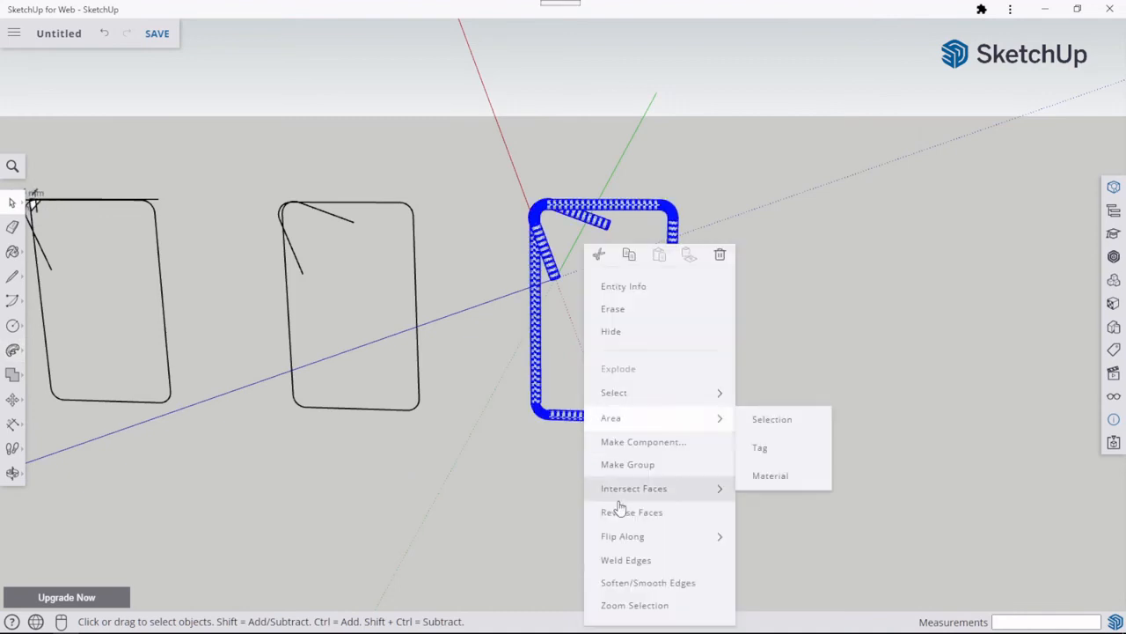
click(621, 510)
click(599, 440)
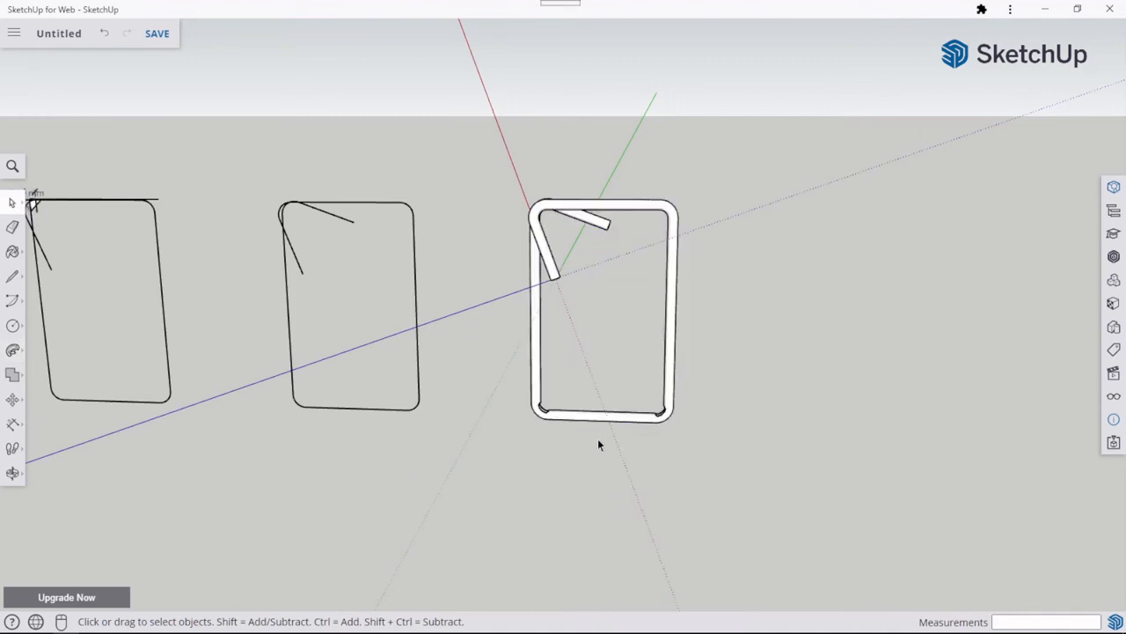
click(593, 421)
Align the drawing axes to the large rectangular face at the start of the row.
drag(250, 180, 467, 450)
scroll(473, 403, down, 4)
scroll(482, 372, down, 2)
shift+middle_drag(472, 387, 812, 362)
click(340, 373)
right_click(338, 370)
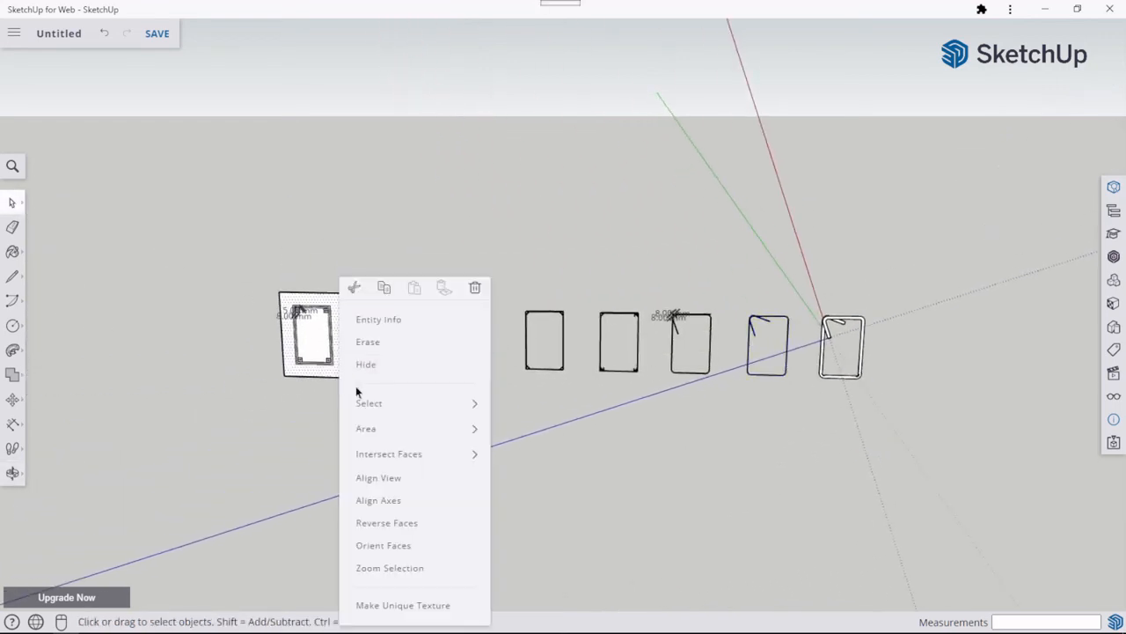
click(403, 501)
Copy the unswept welded outline about 408 mm along the red axis, past the swept bar.
drag(739, 305, 798, 419)
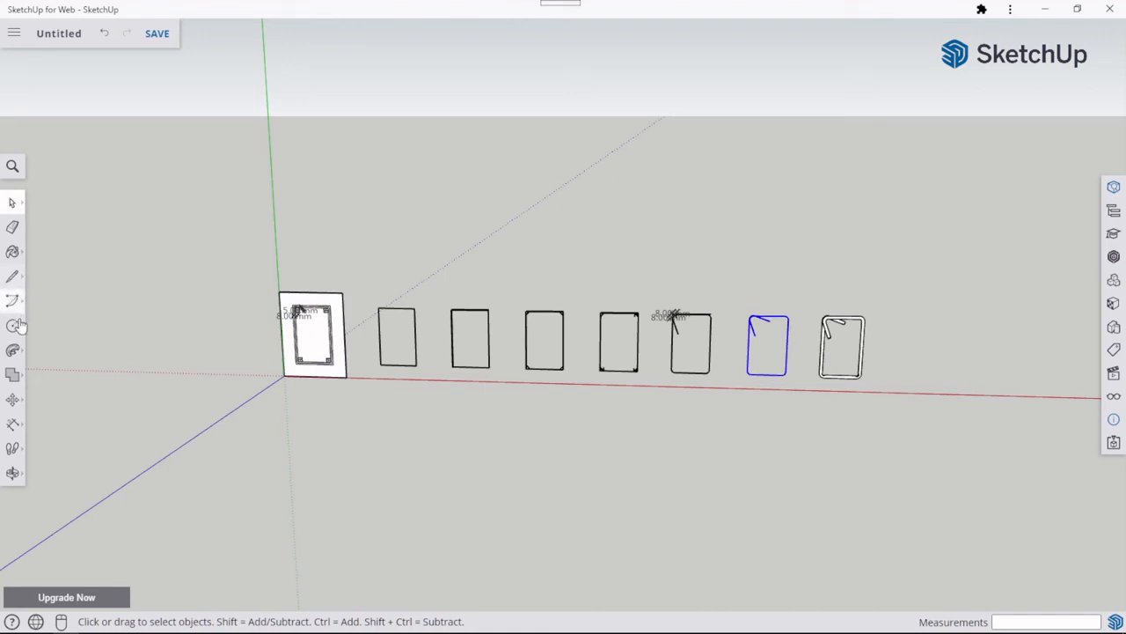
click(15, 400)
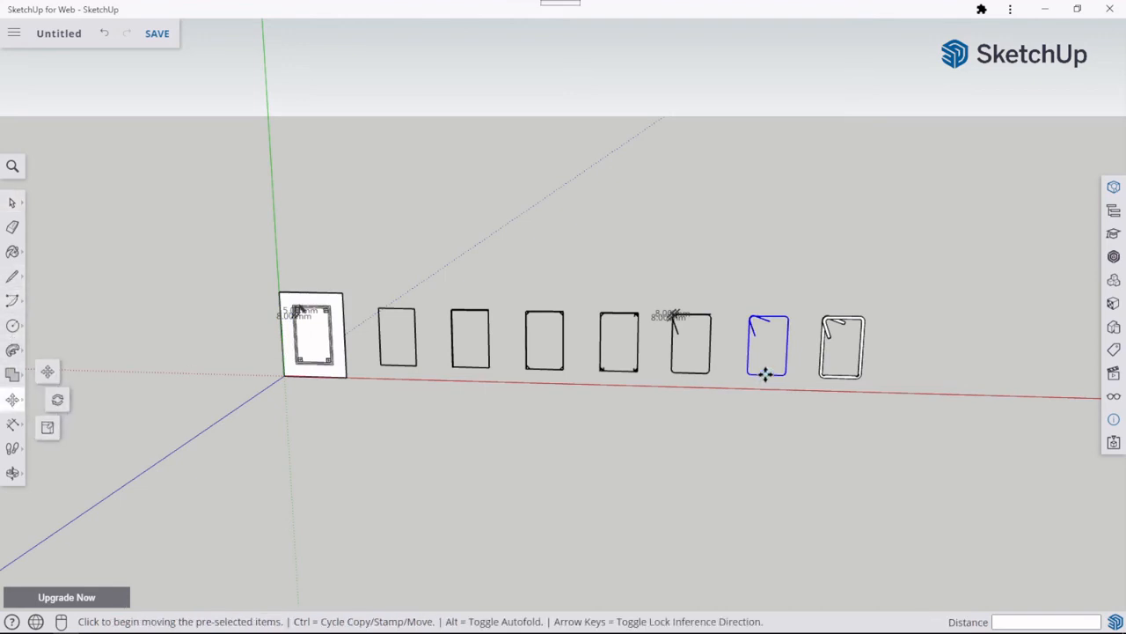
click(766, 373)
key(ctrl)
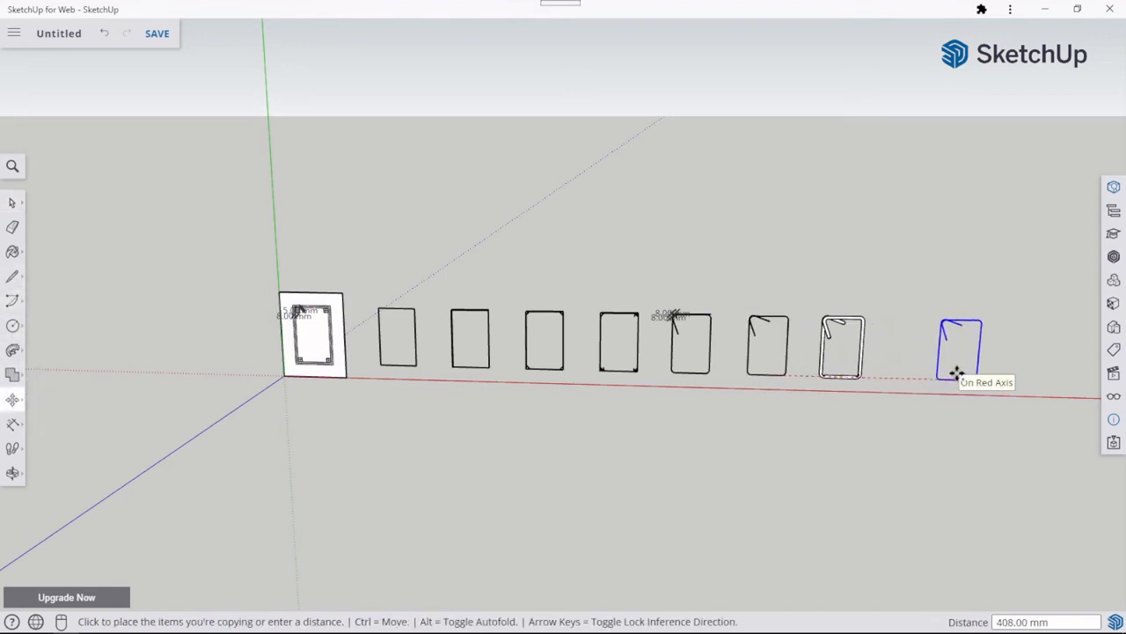
click(957, 373)
key(Escape)
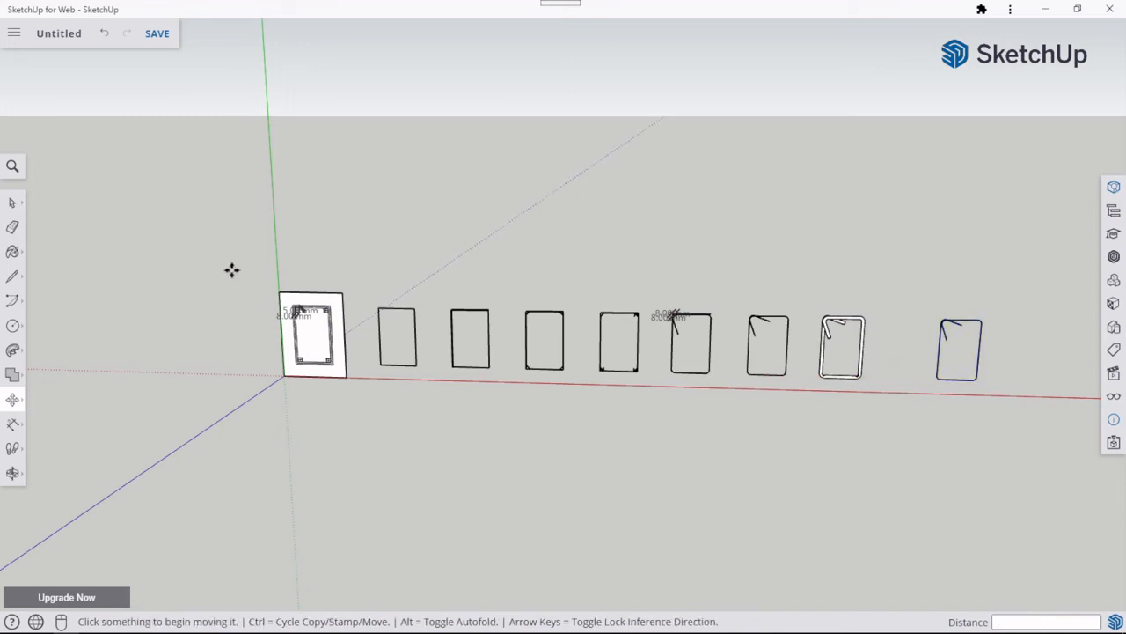
Weld all the edges of the newly copied outline into one curve.
click(12, 202)
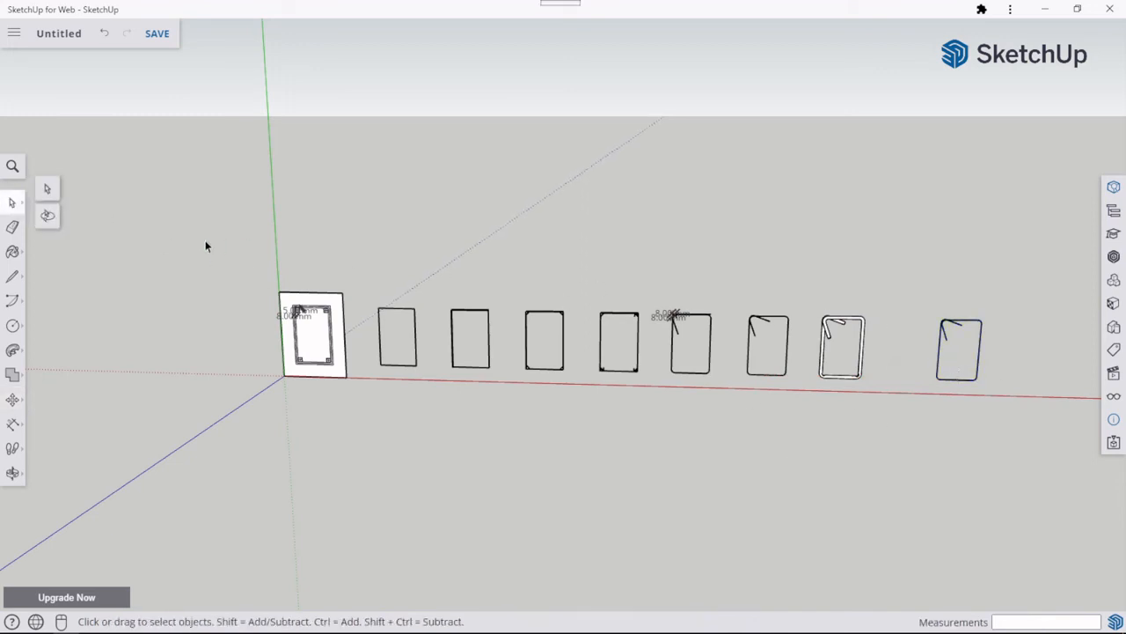
scroll(1006, 365, up, 3)
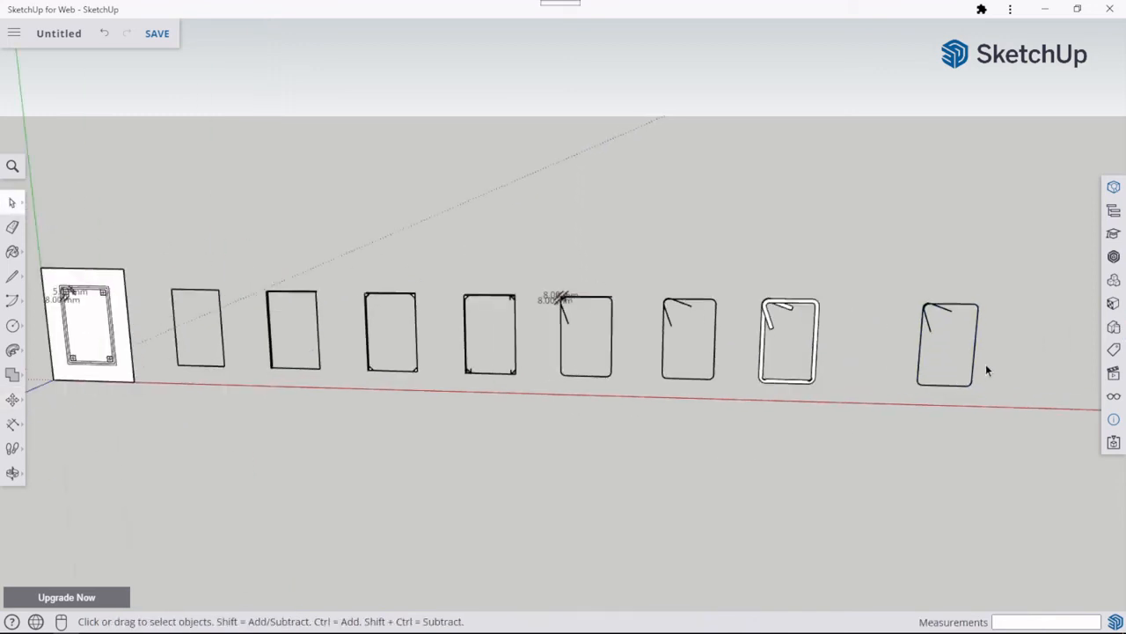
middle_drag(986, 363, 642, 408)
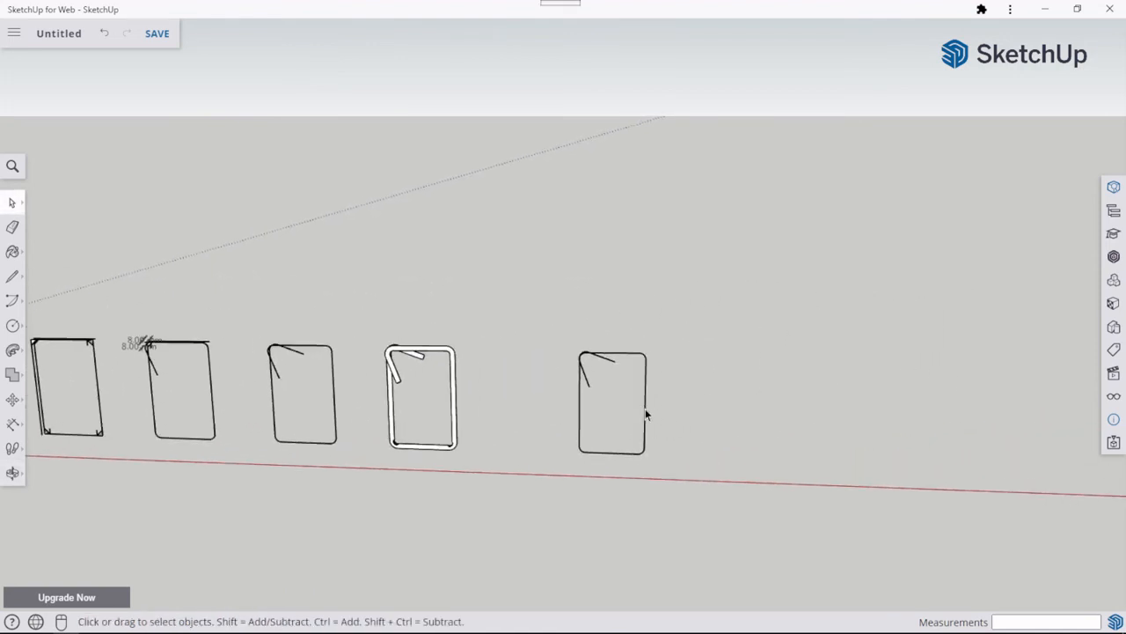
right_click(645, 414)
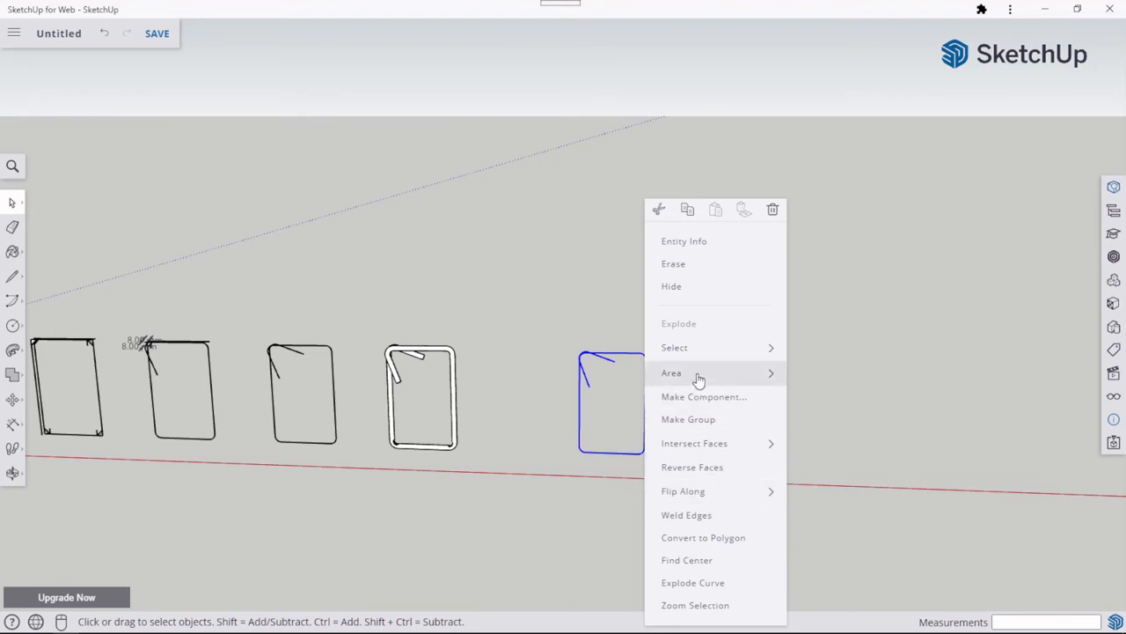
click(702, 515)
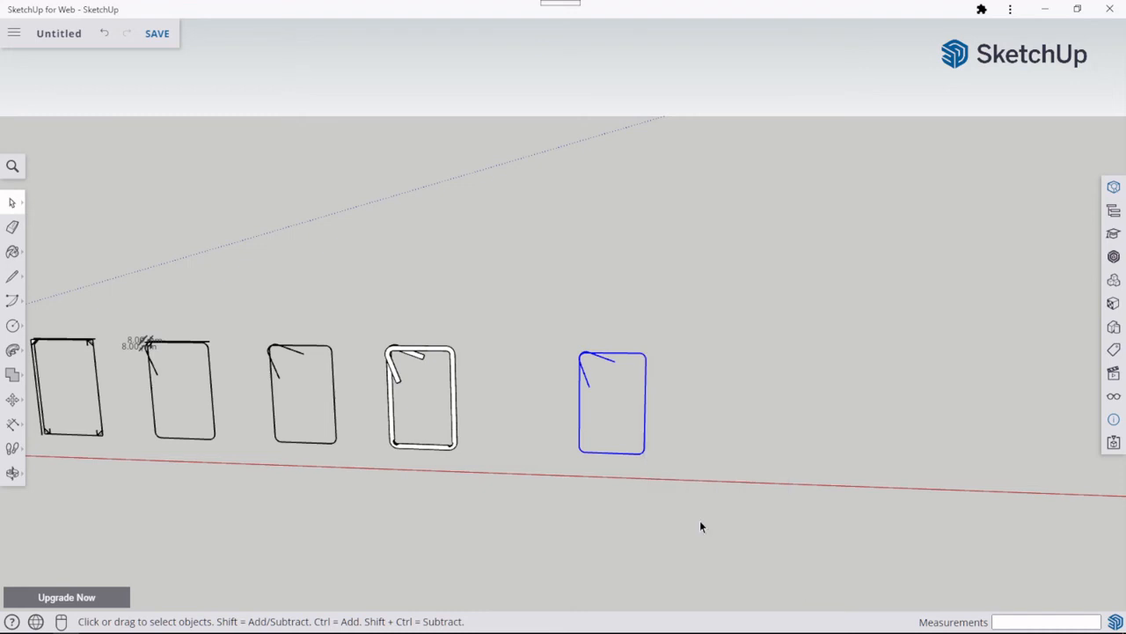
right_click(644, 421)
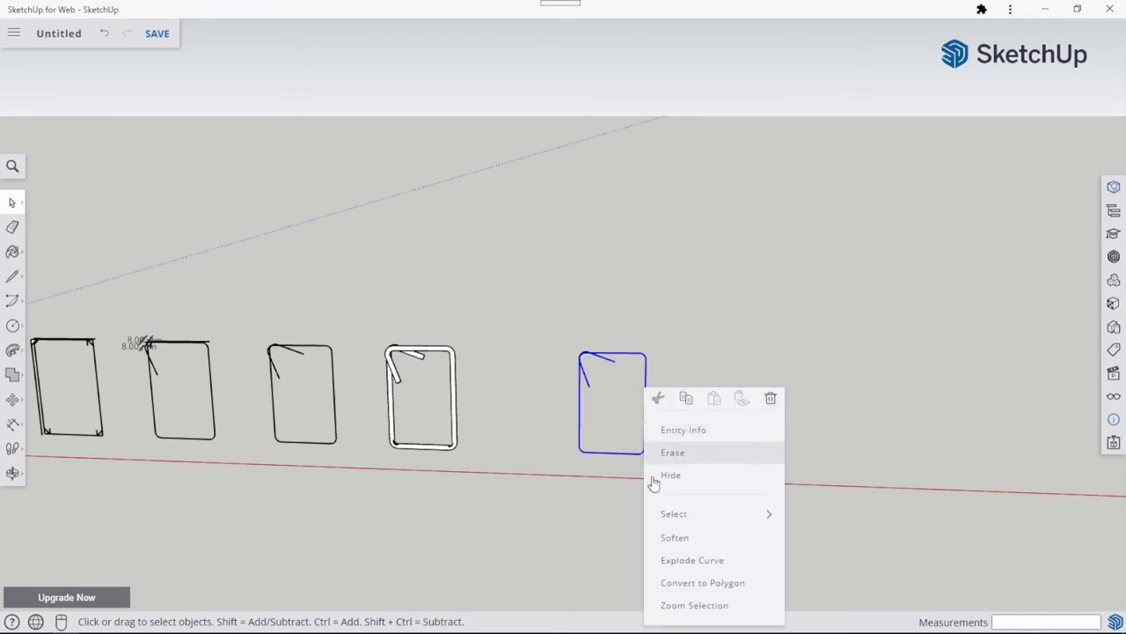
click(670, 546)
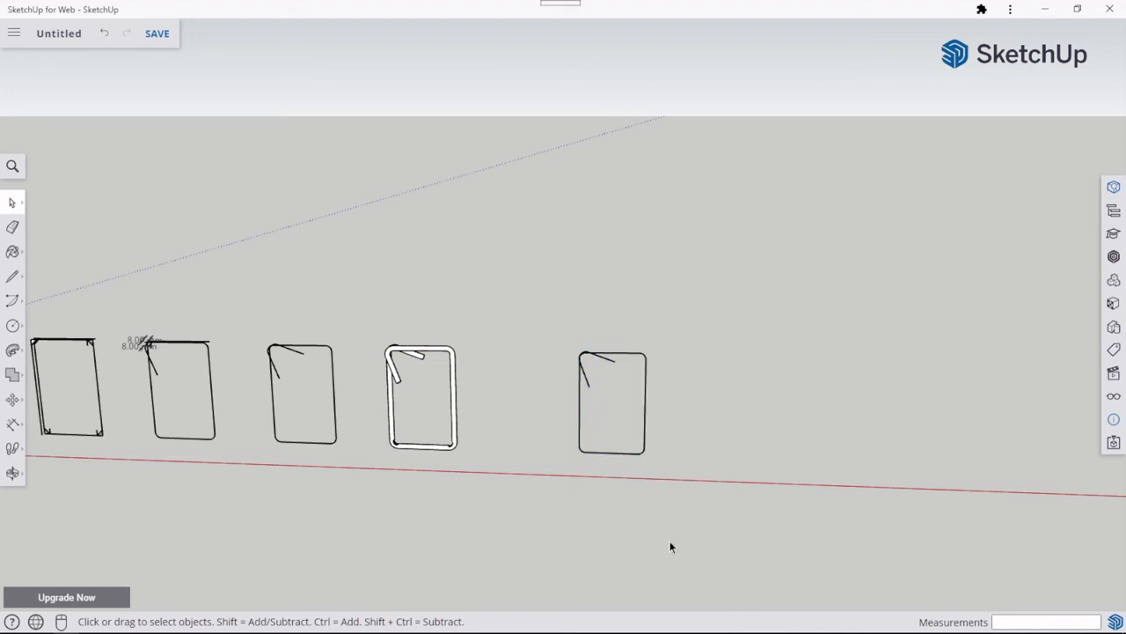
scroll(645, 451, up, 6)
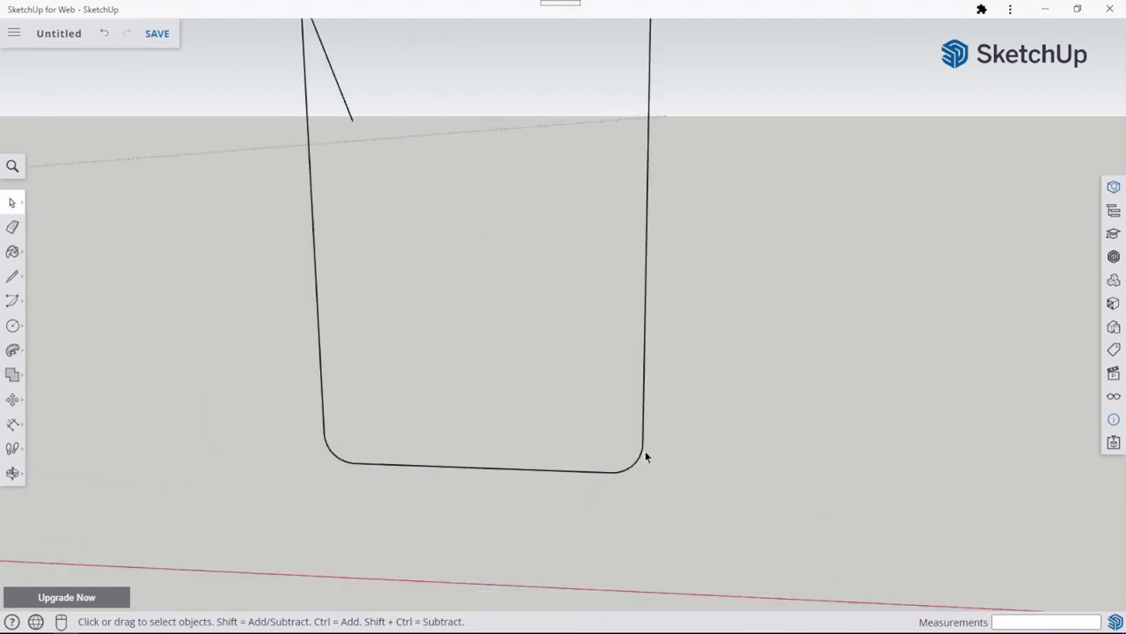
scroll(645, 451, down, 5)
scroll(649, 473, down, 4)
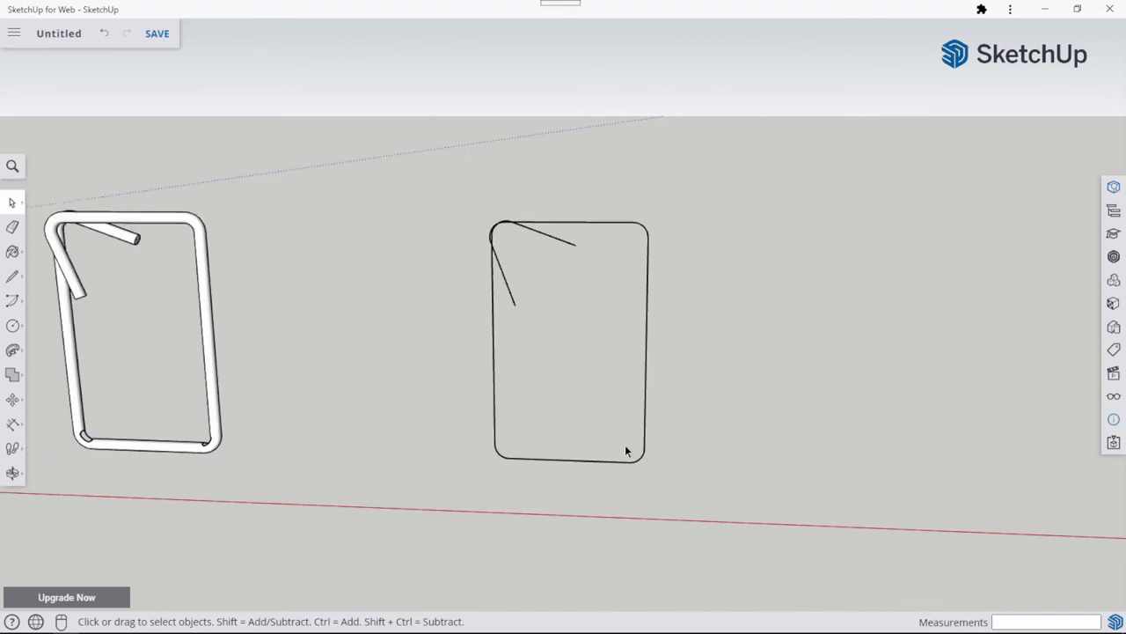
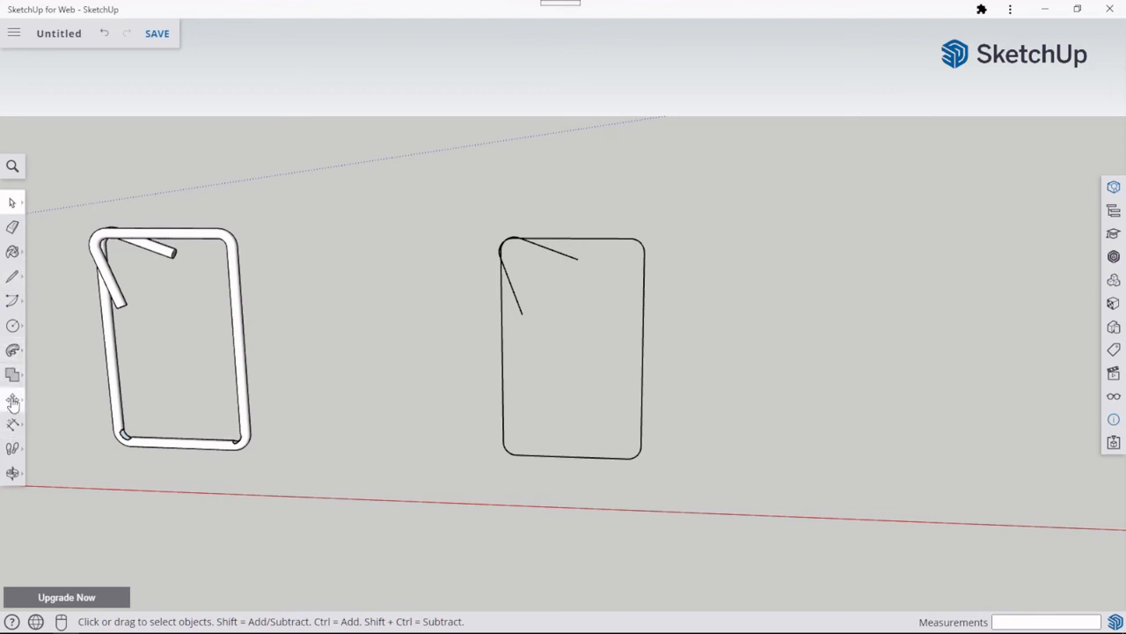
Move the drawing axes to the free end of the lower hook on the copied outline, with the red axis along the hook.
click(13, 424)
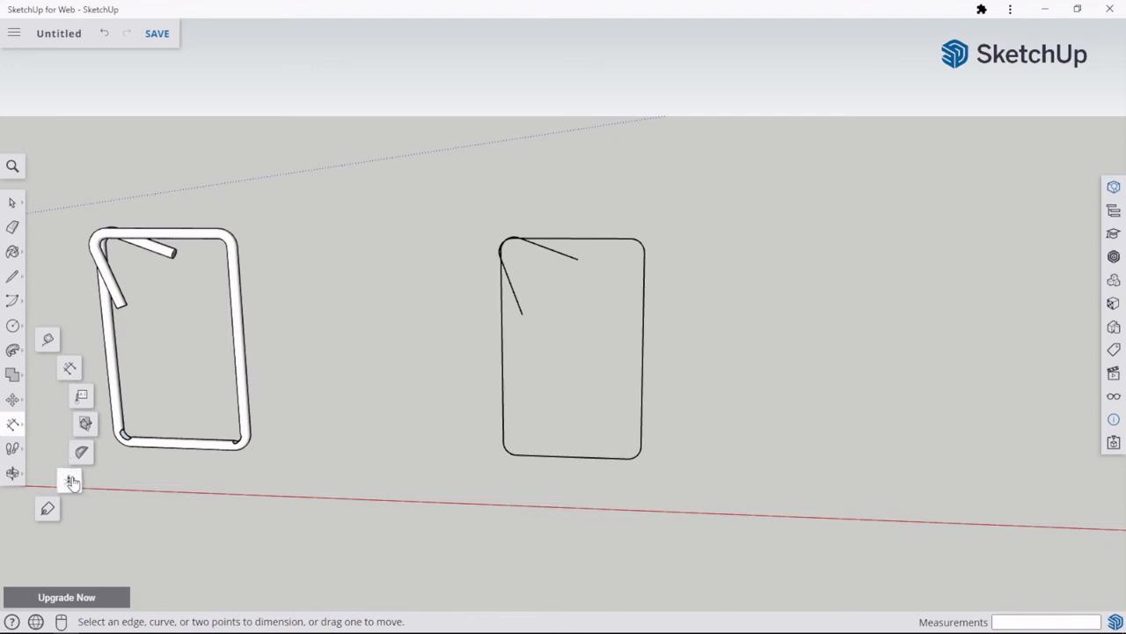
click(69, 477)
scroll(641, 307, up, 3)
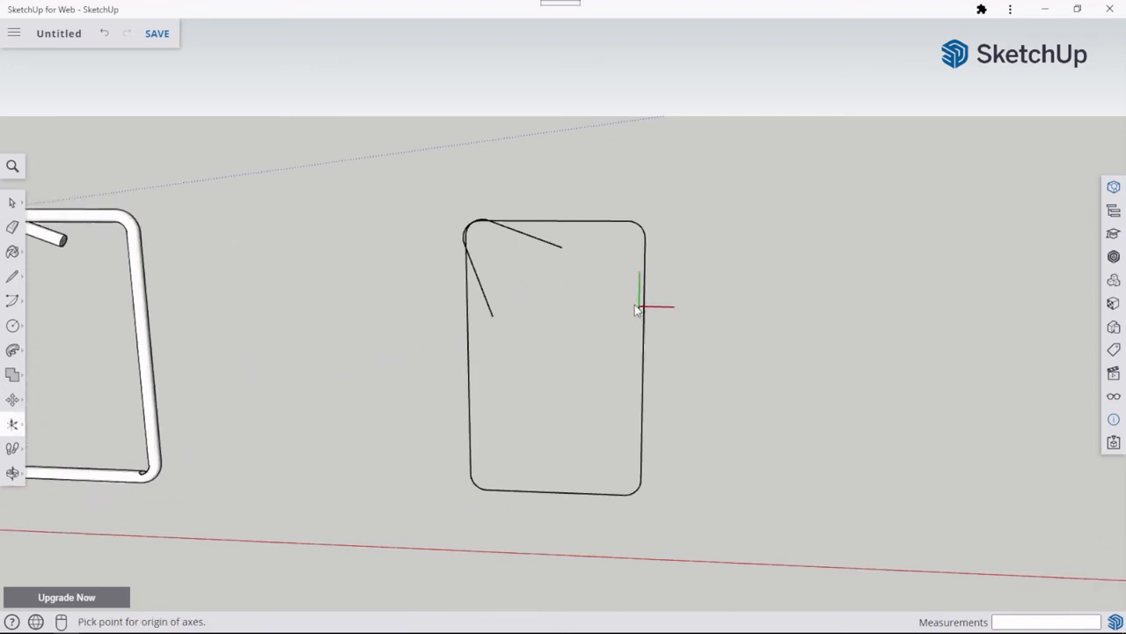
click(474, 318)
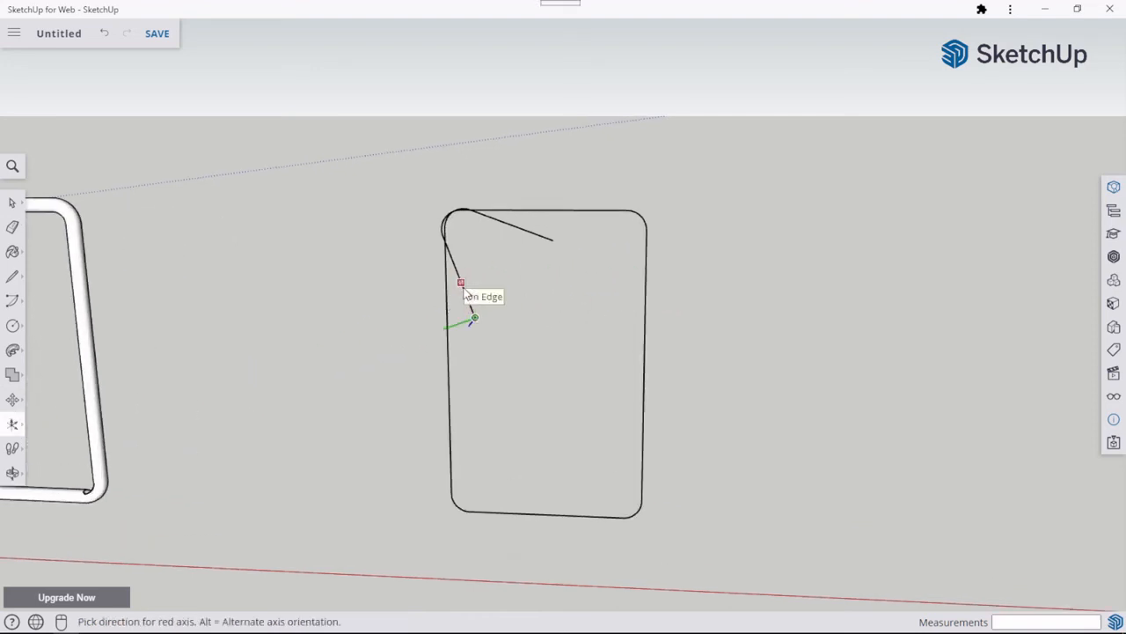
click(464, 290)
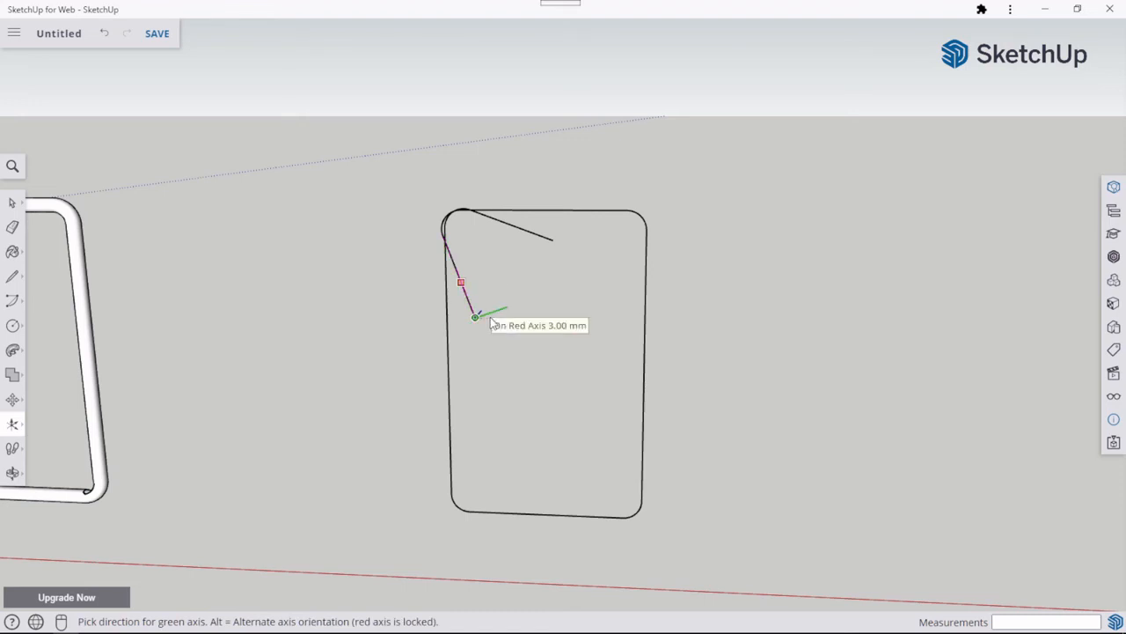
click(491, 322)
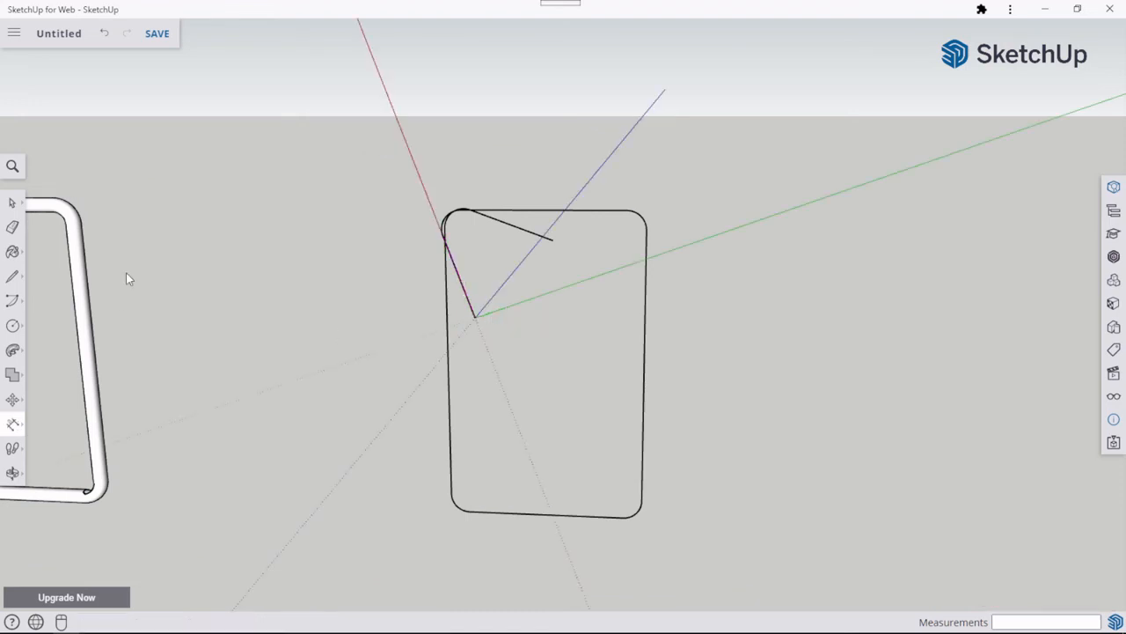
Draw a circle of 3 mm radius centred on the hook's free end, perpendicular to the hook line.
click(12, 325)
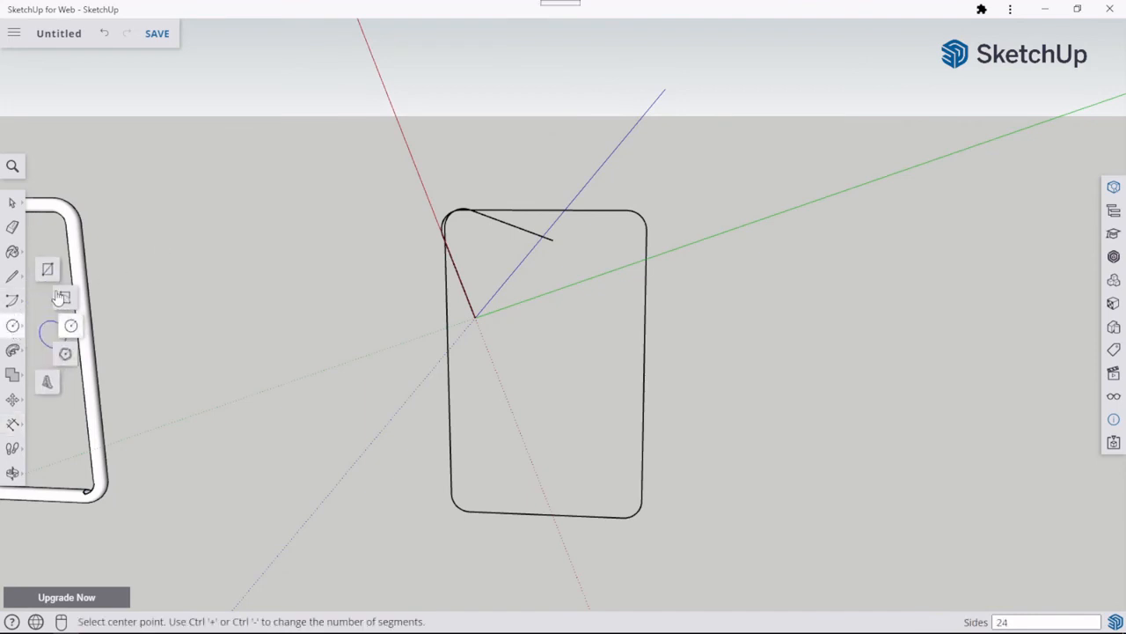
click(73, 326)
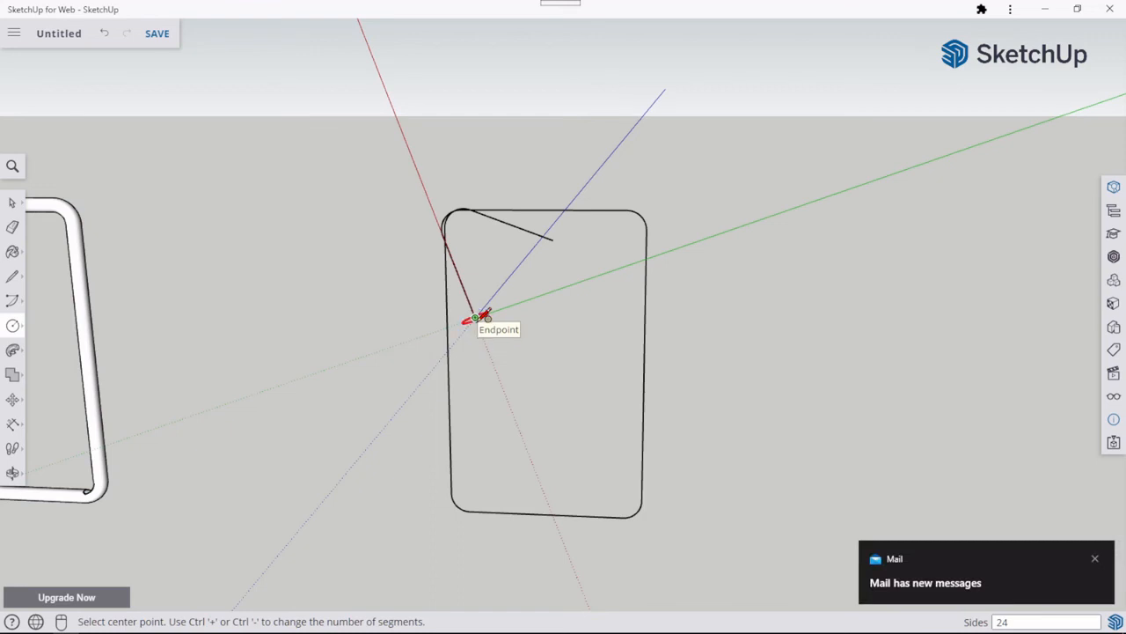
click(475, 316)
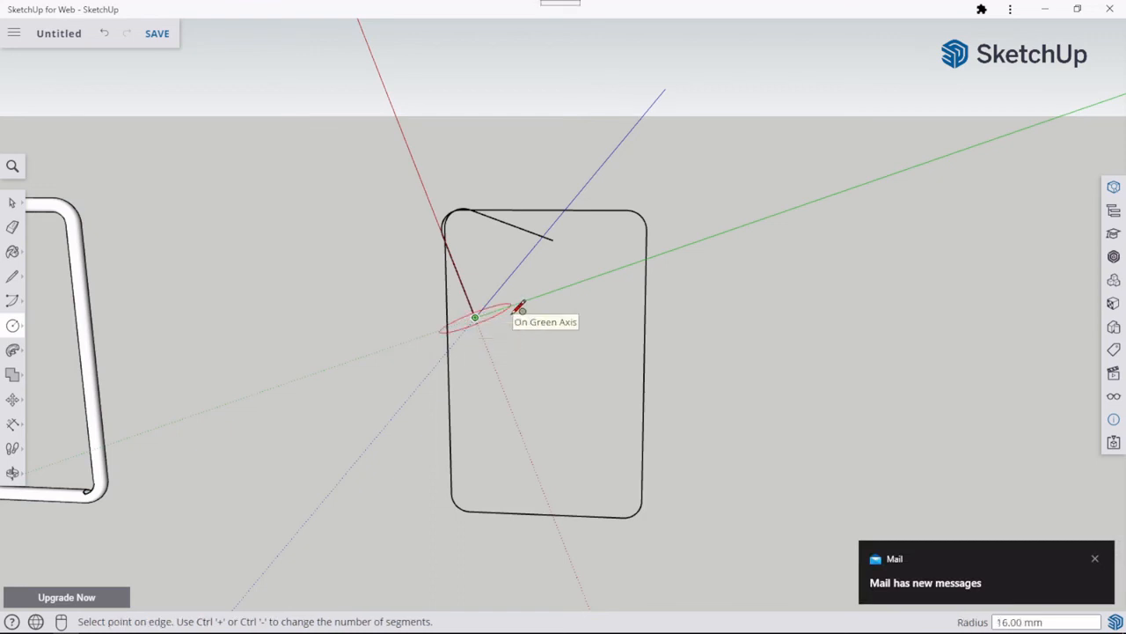
text(3)
key(Return)
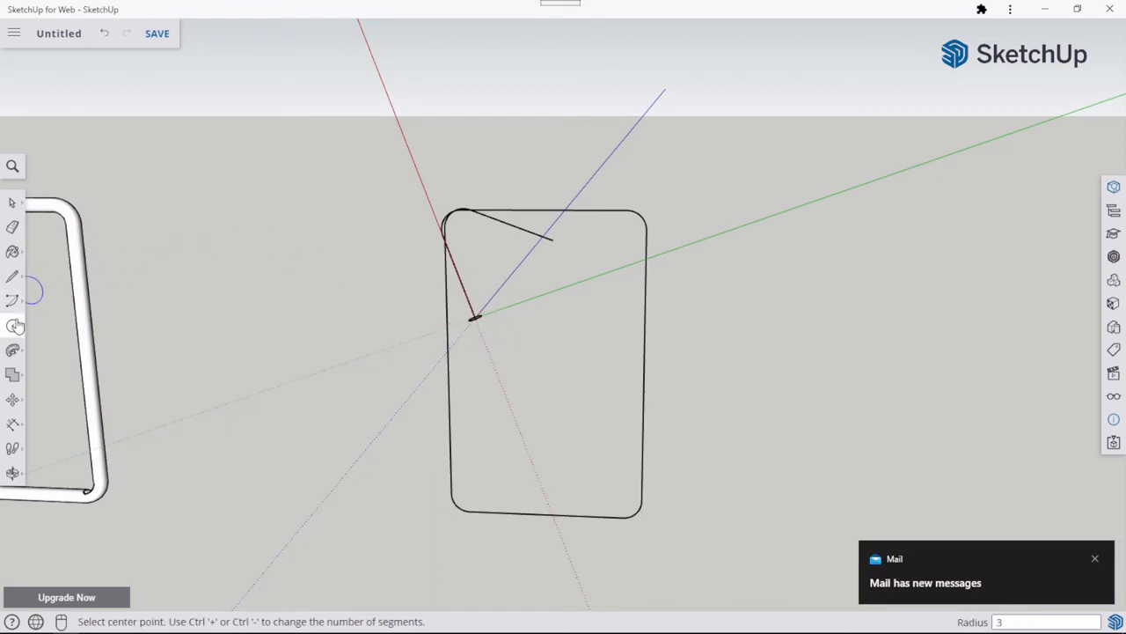
Sweep the circle along the whole welded outline up to the end of the other hook with Follow Me.
click(12, 349)
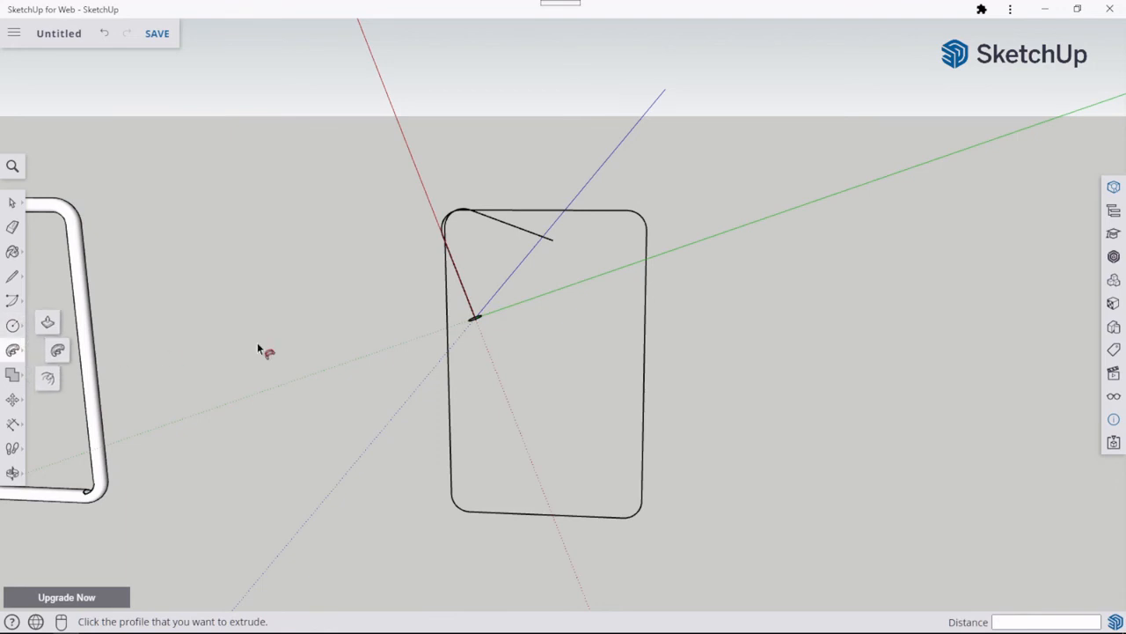
click(53, 350)
scroll(489, 317, up, 4)
middle_drag(482, 301, 515, 350)
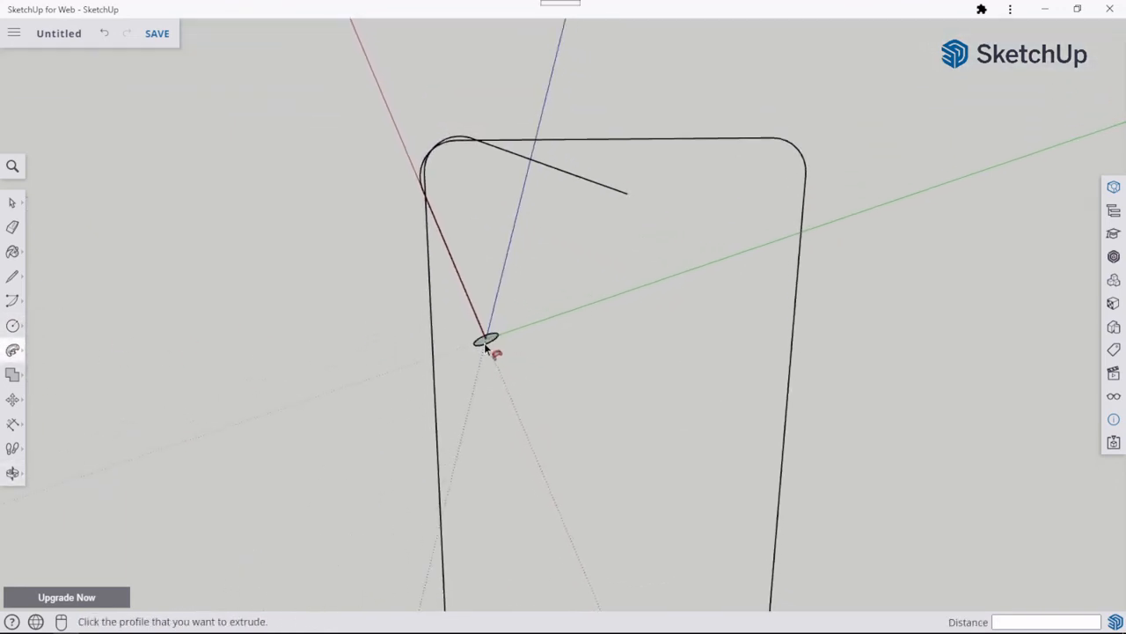
drag(484, 342, 460, 287)
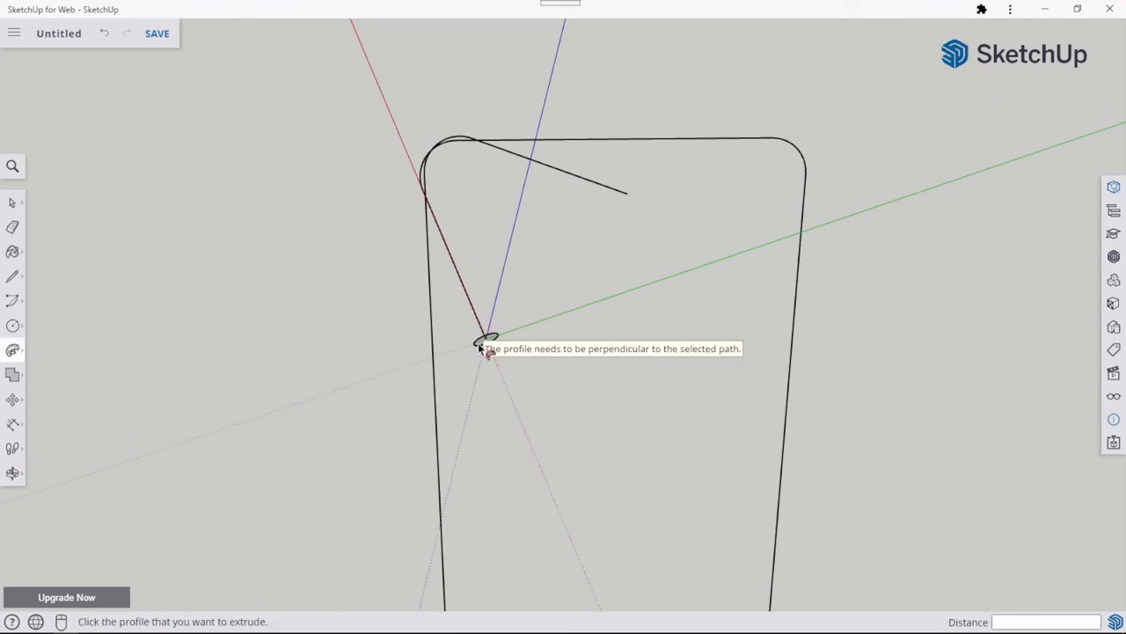
drag(479, 348, 628, 200)
scroll(709, 273, down, 3)
middle_drag(749, 218, 558, 463)
scroll(549, 511, up, 2)
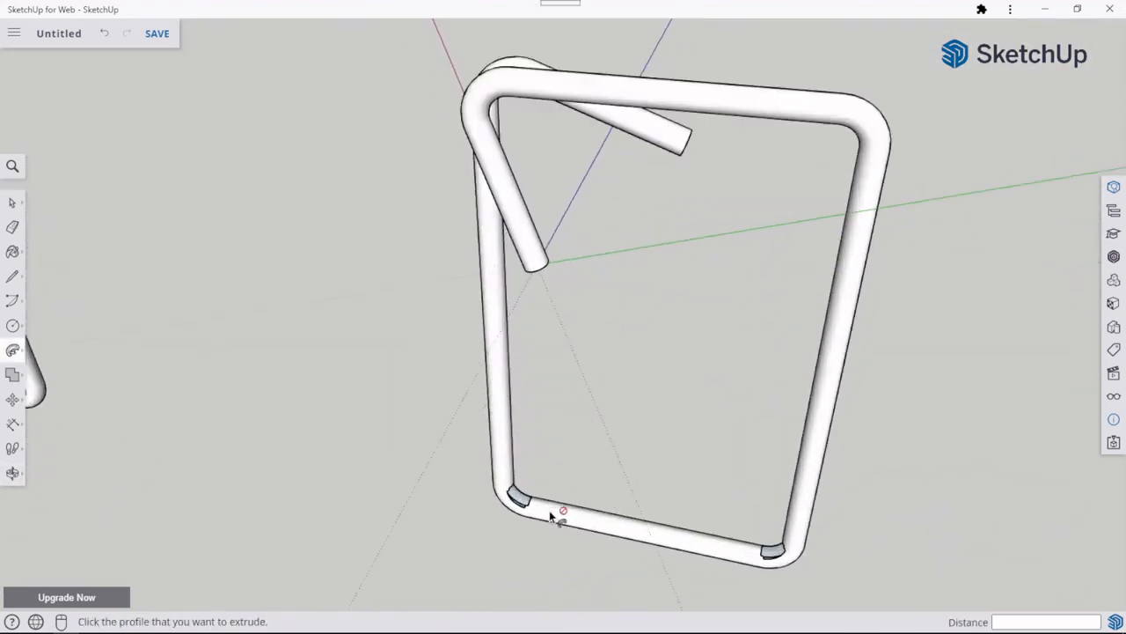
Examine the row of stages, including the corner circles and offsets on the large rectangular face and both swept bars.
scroll(549, 511, down, 4)
middle_drag(632, 540, 731, 349)
scroll(724, 343, down, 4)
scroll(234, 352, down, 2)
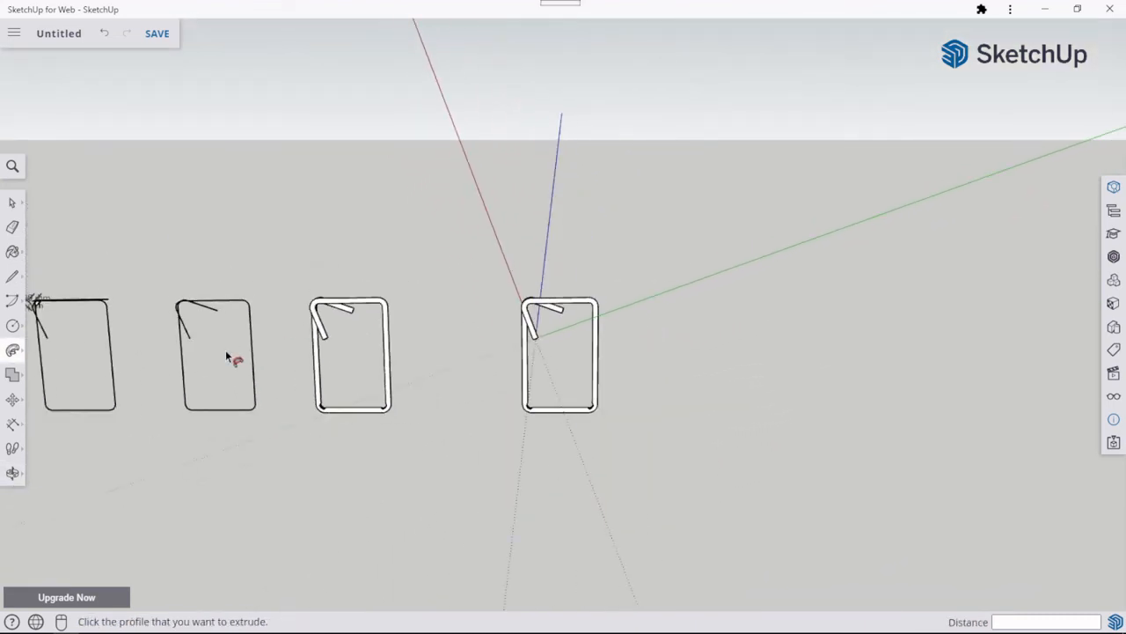
middle_drag(234, 352, 216, 317)
scroll(259, 360, down, 2)
scroll(297, 258, up, 6)
scroll(262, 268, up, 2)
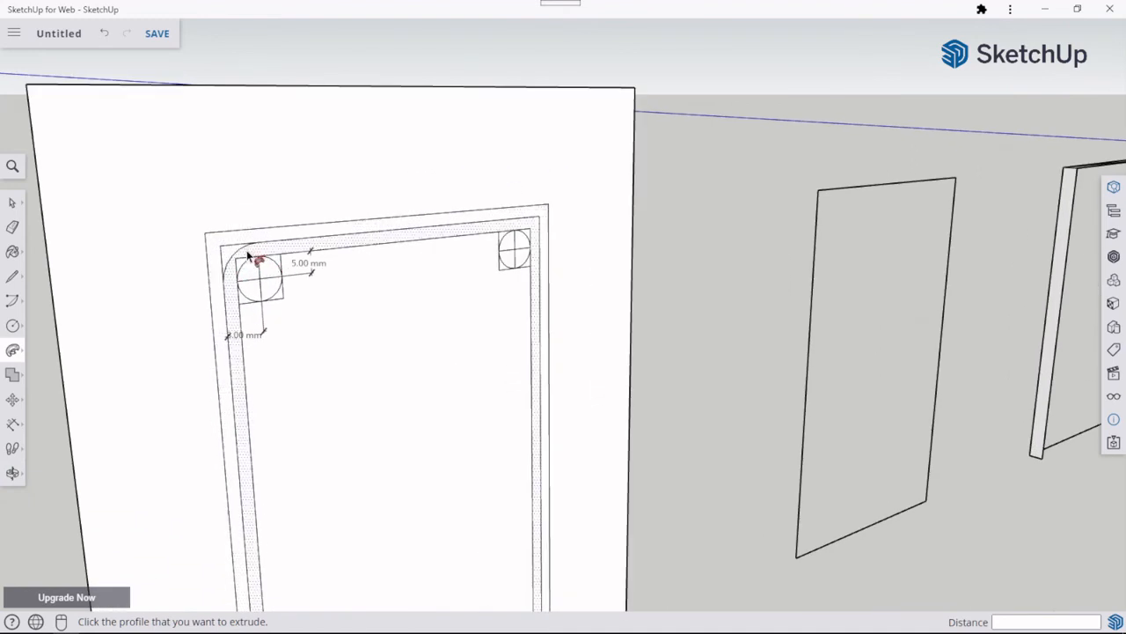
scroll(227, 296, up, 2)
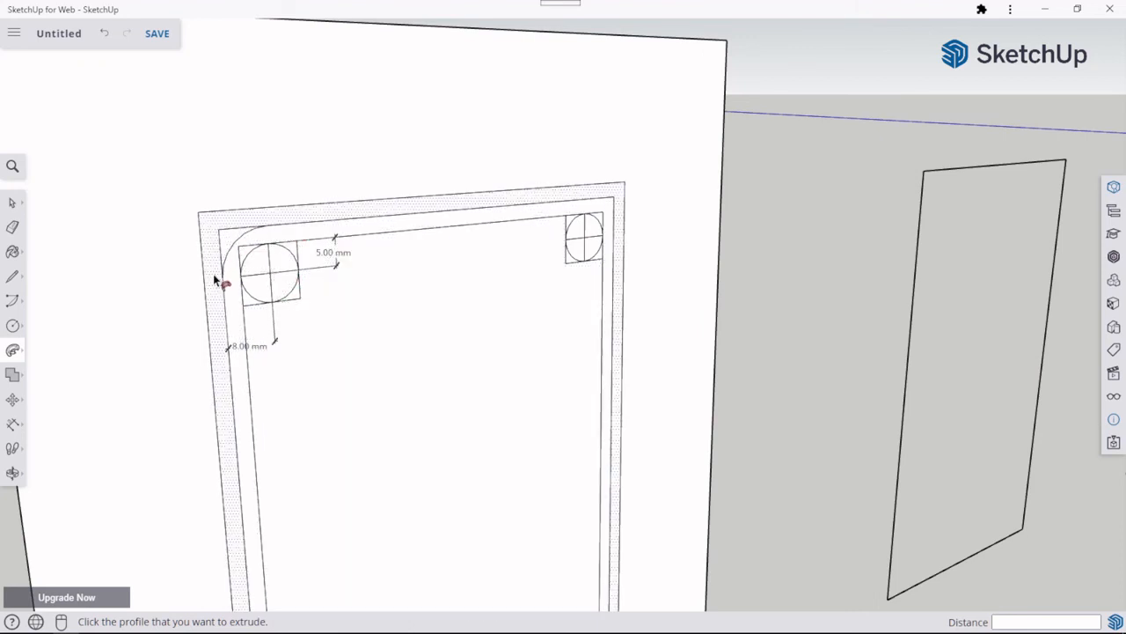
scroll(268, 230, down, 8)
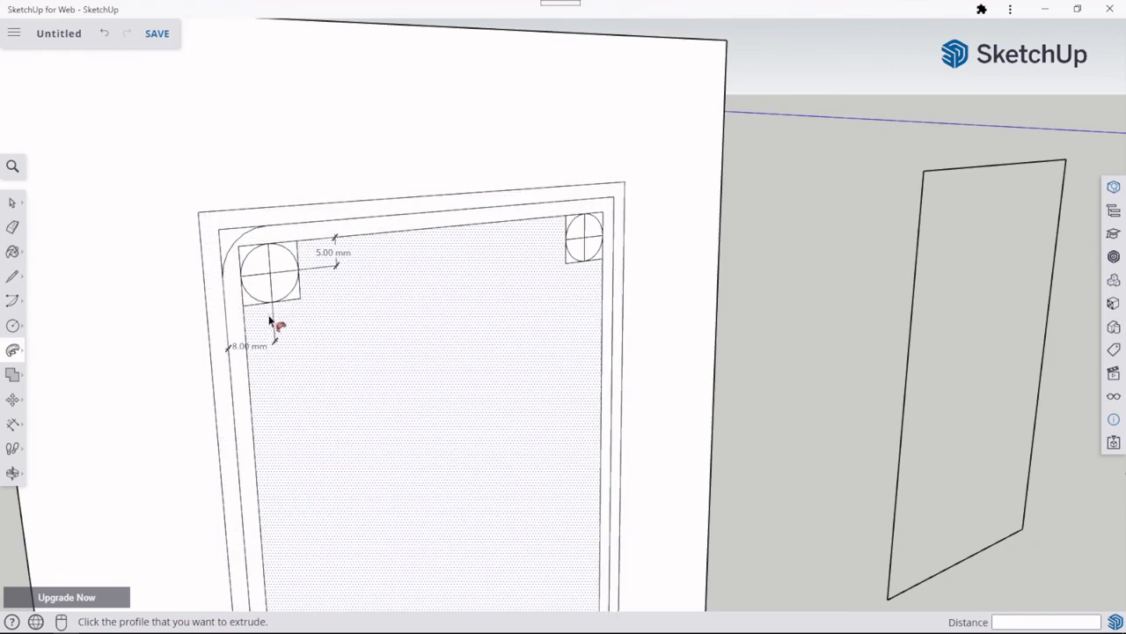
middle_drag(672, 409, 443, 355)
scroll(785, 359, down, 4)
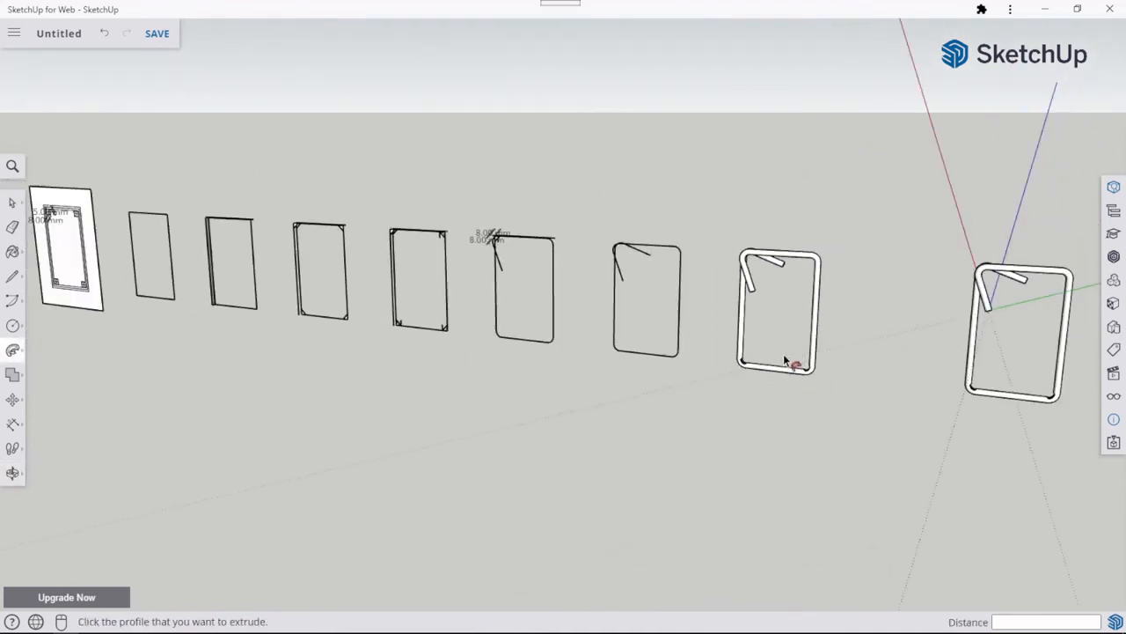
scroll(929, 351, up, 1)
middle_drag(929, 351, 510, 368)
scroll(739, 303, up, 2)
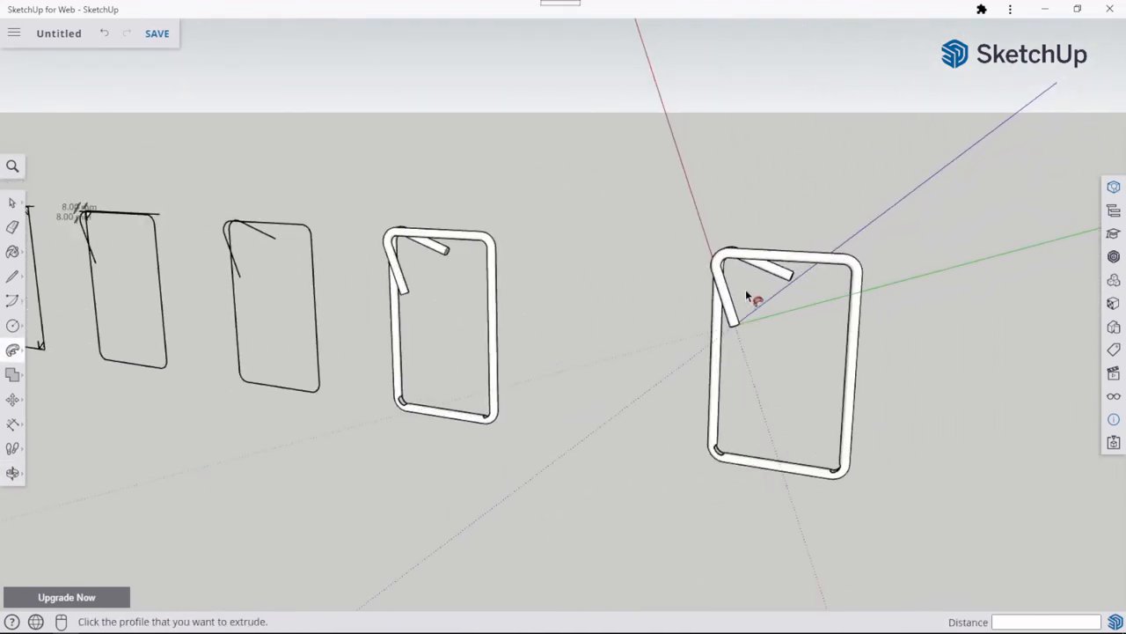
scroll(749, 296, down, 4)
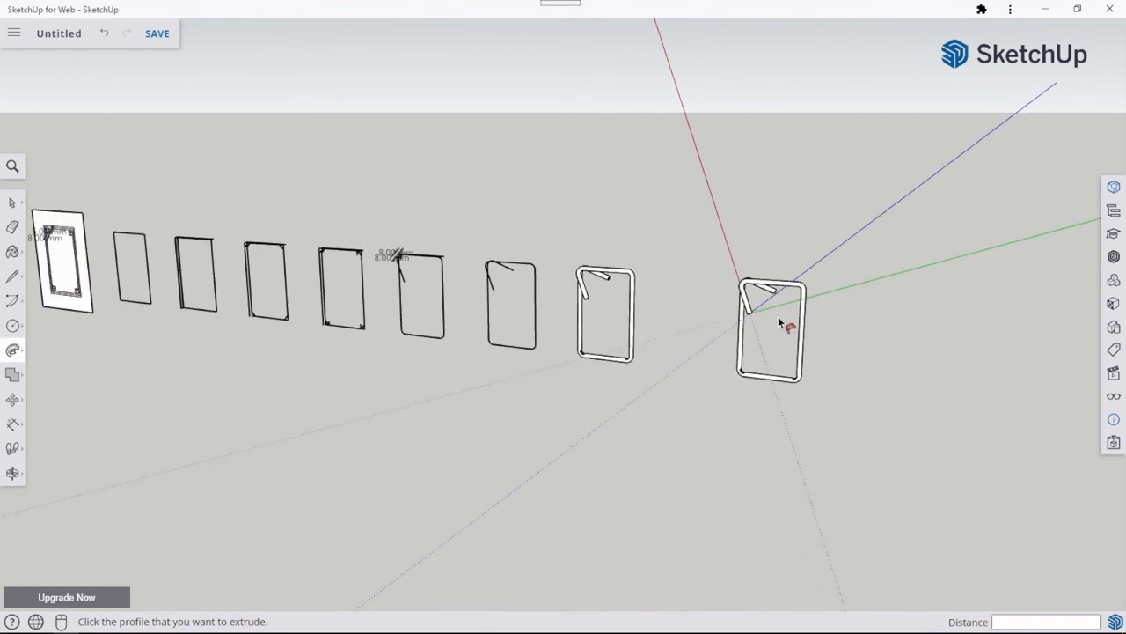
Align the drawing axes to the large rectangular face that starts the row.
click(12, 279)
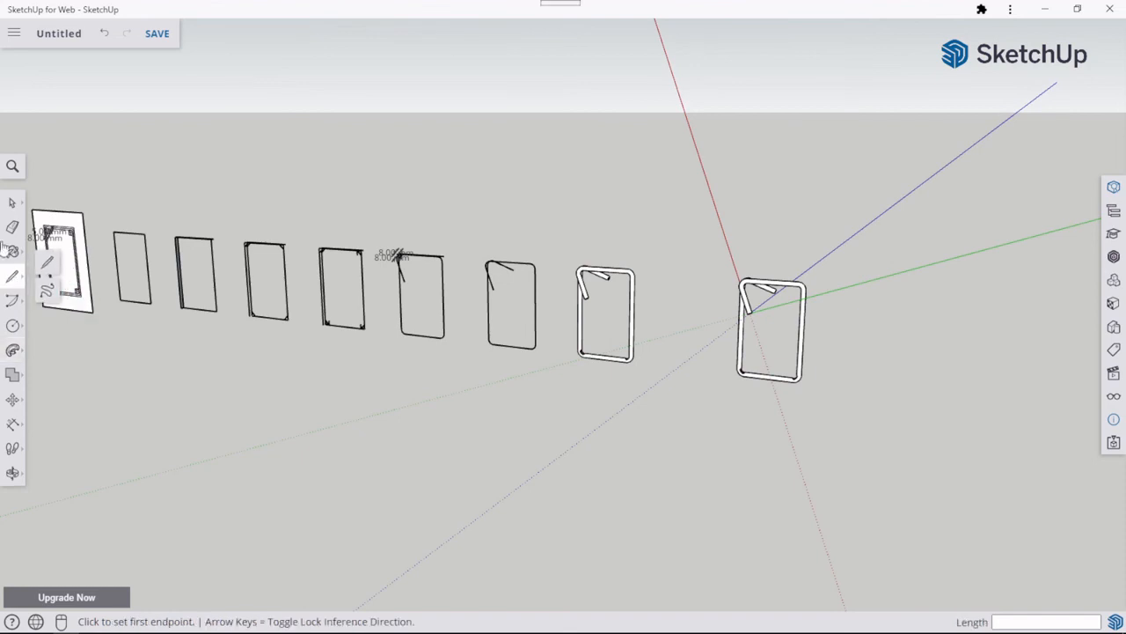
click(11, 203)
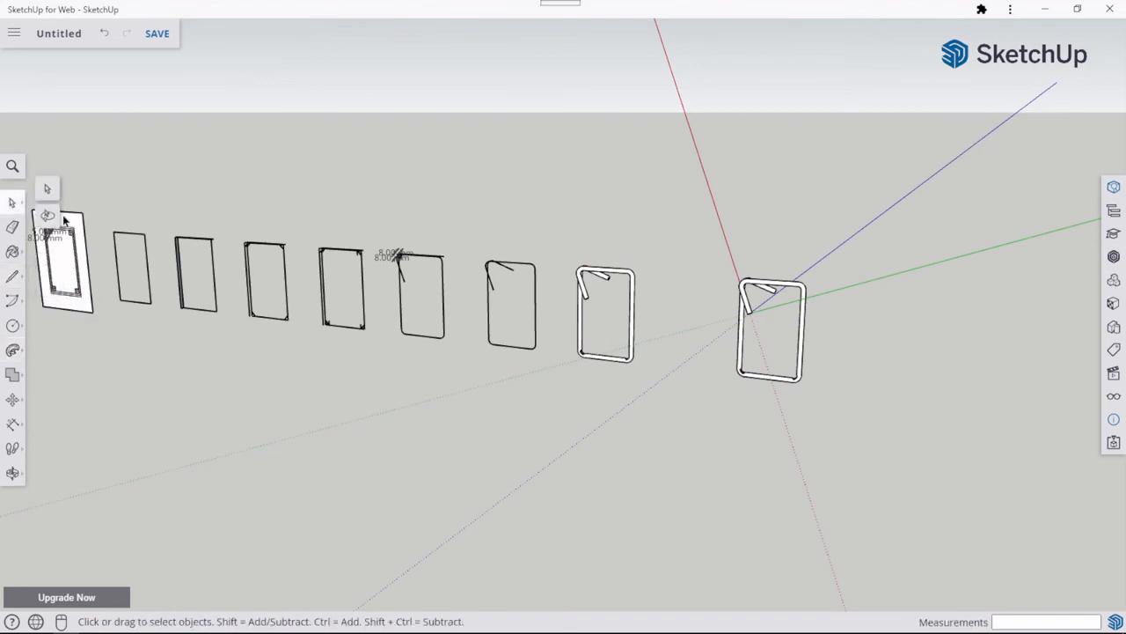
right_click(84, 304)
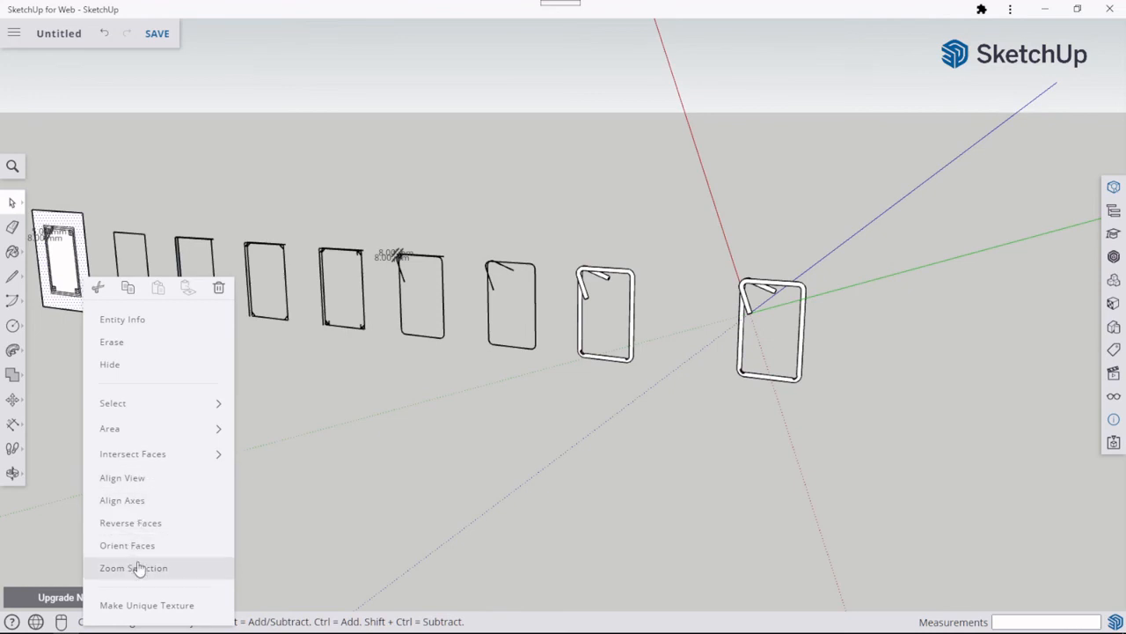
click(132, 500)
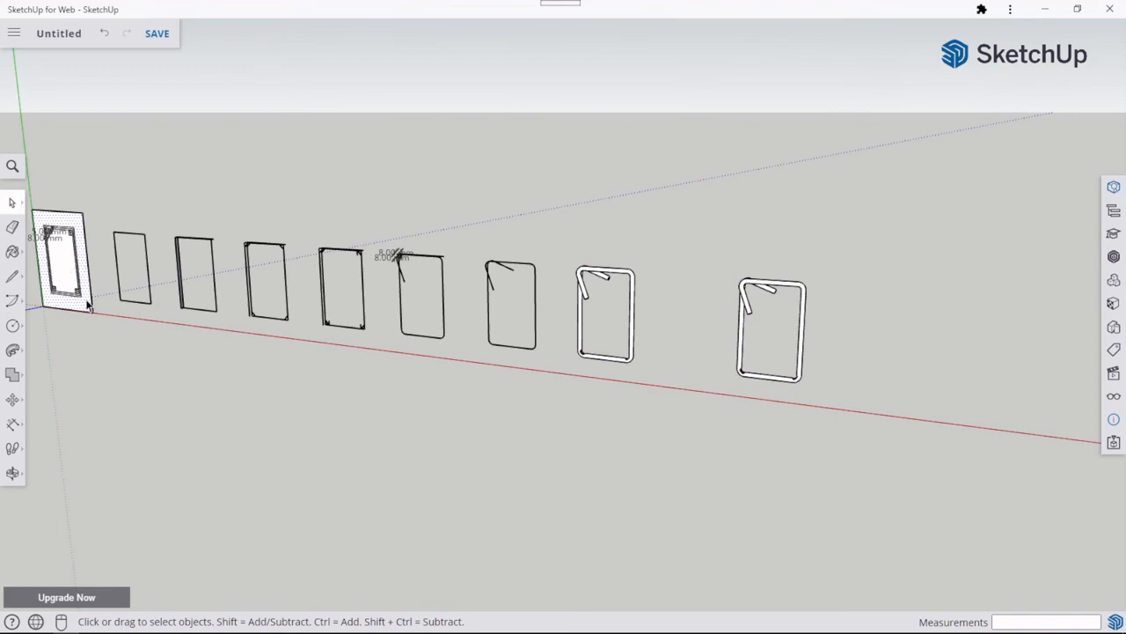
Copy the four corner circles with their squares from the first face along the red axis into the gap between the two swept bars.
scroll(86, 220, up, 5)
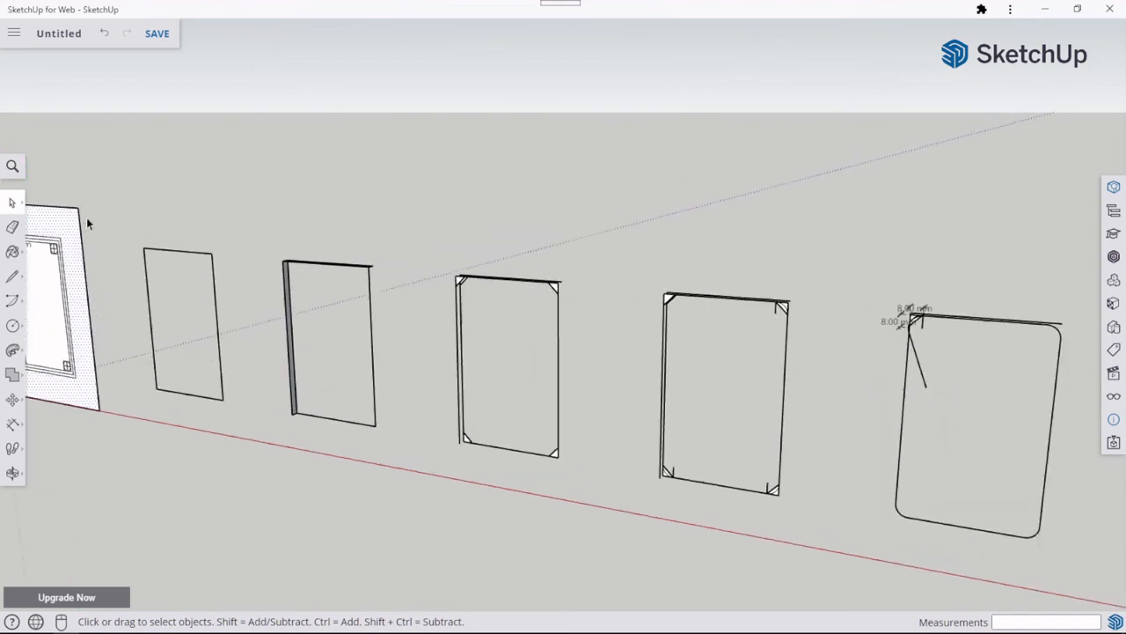
scroll(87, 220, down, 3)
shift+middle_drag(158, 218, 349, 199)
scroll(321, 209, up, 6)
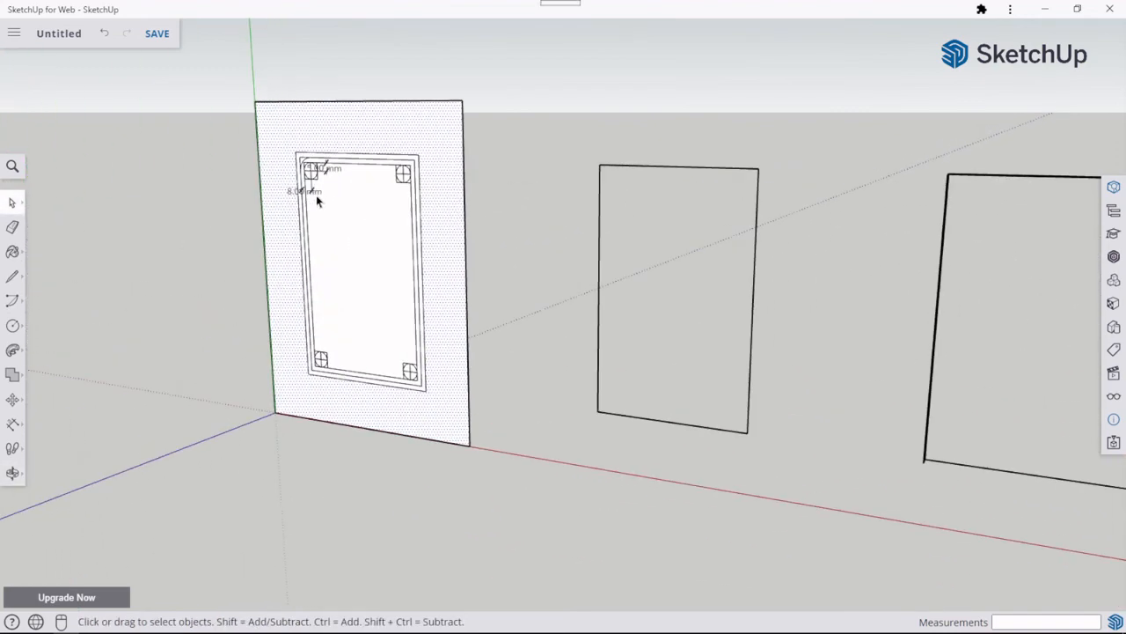
scroll(317, 199, up, 5)
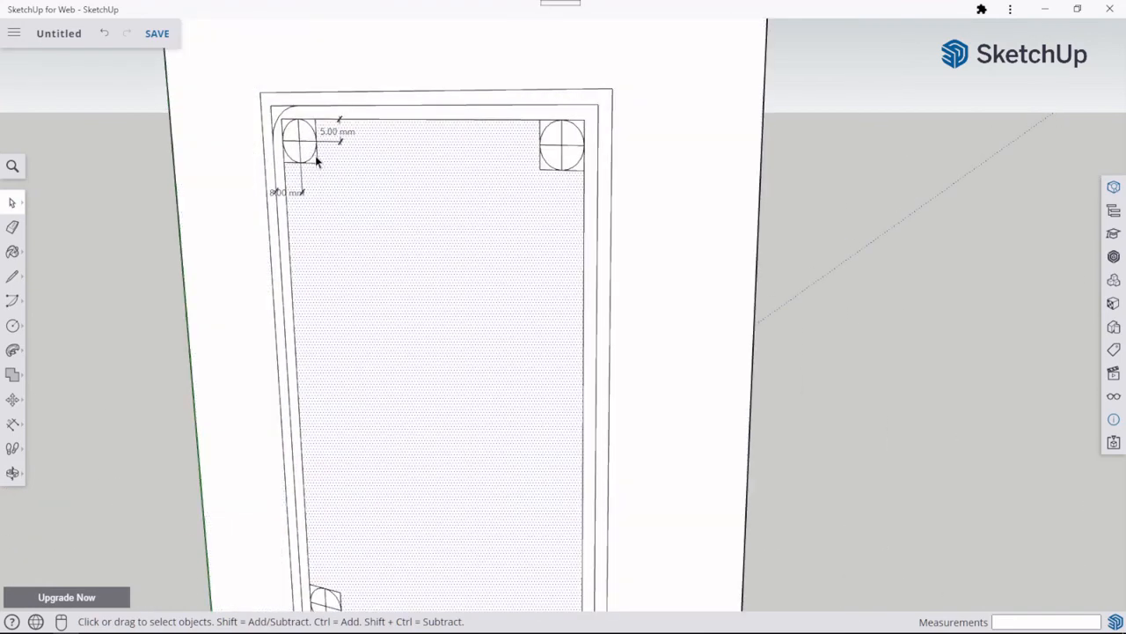
scroll(315, 155, down, 5)
drag(267, 113, 328, 167)
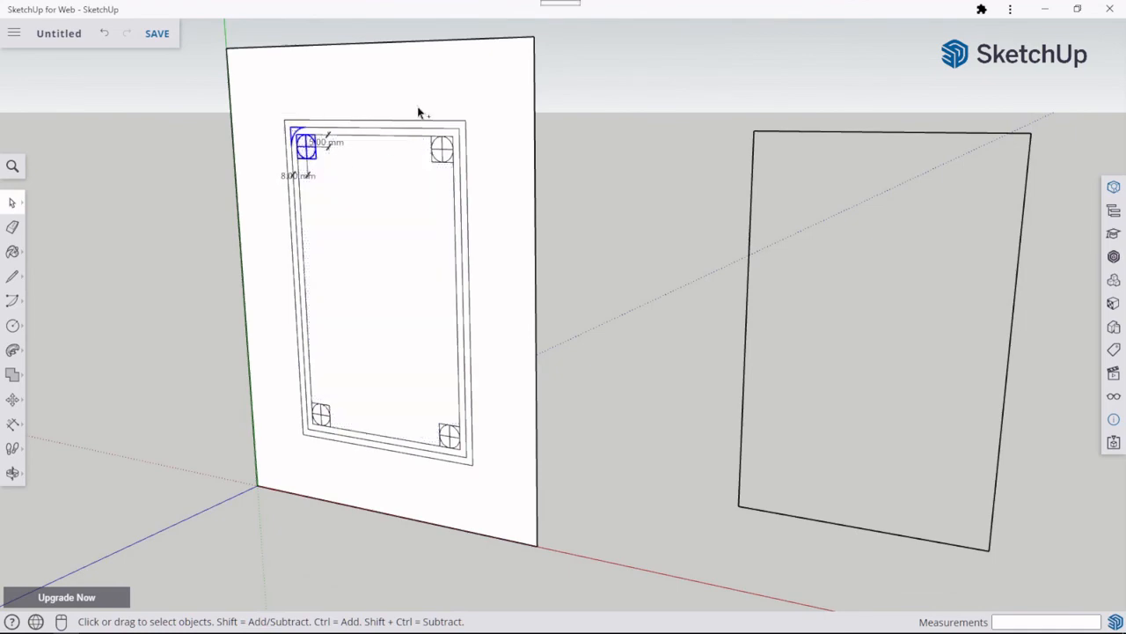
ctrl+drag(290, 393, 339, 434)
ctrl+drag(417, 405, 467, 456)
click(13, 399)
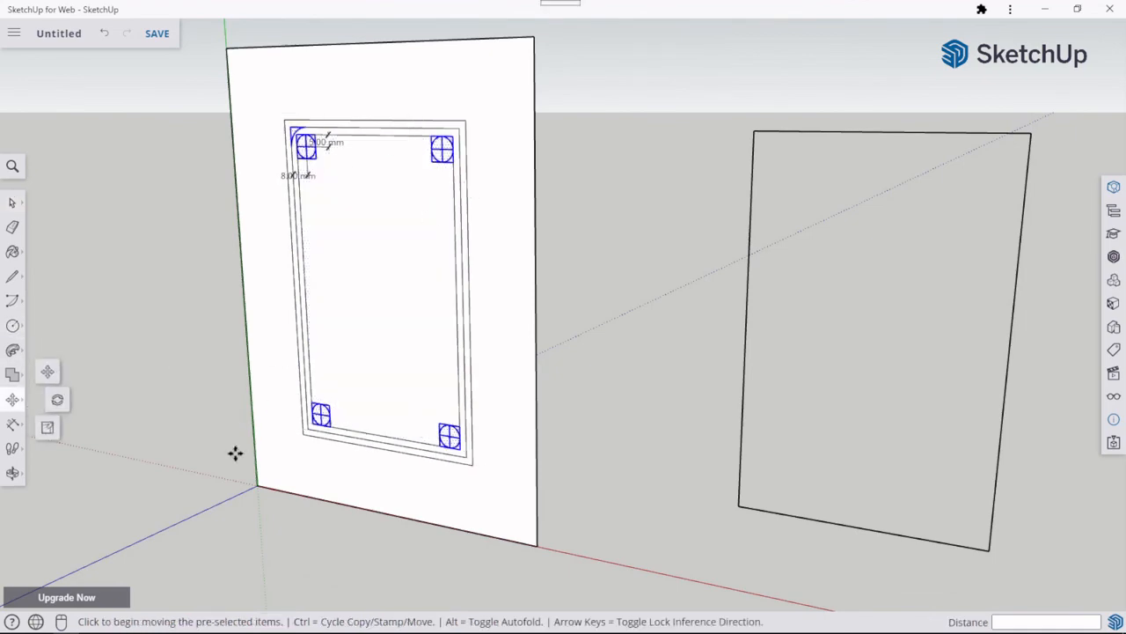
click(258, 485)
key(ctrl)
scroll(567, 536, down, 5)
shift+middle_drag(863, 572, 369, 423)
shift+middle_drag(801, 475, 422, 439)
scroll(812, 536, down, 1)
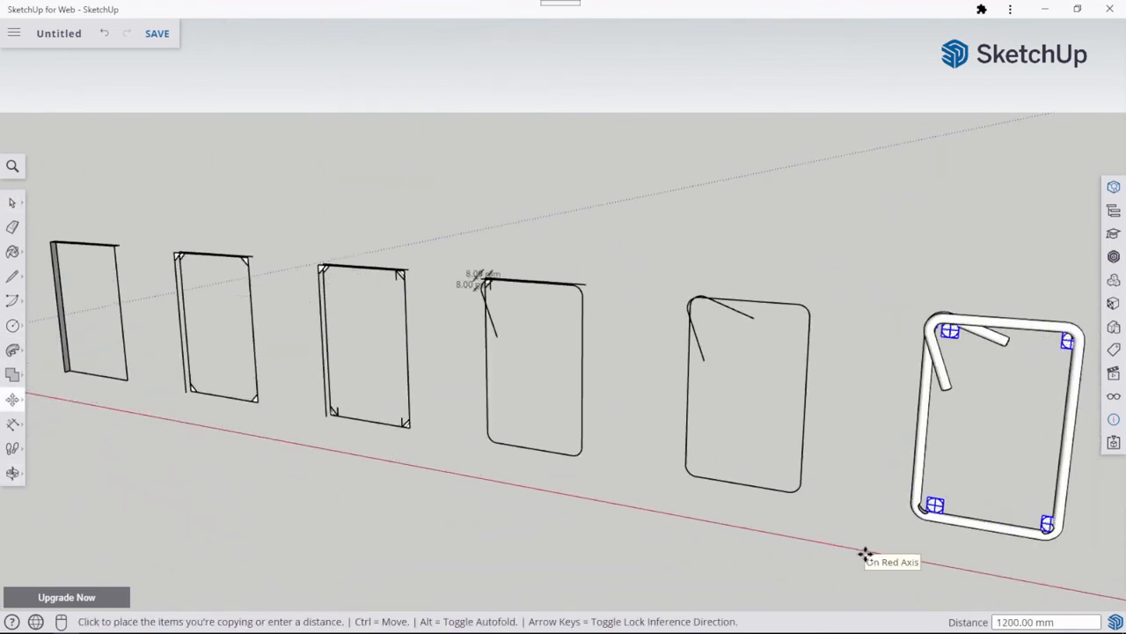
shift+middle_drag(915, 563, 442, 442)
click(423, 437)
key(Escape)
Erase the corner arc piece, squares and cross lines around the two upper copied circles, keeping only the circles.
scroll(515, 242, up, 5)
shift+middle_drag(520, 228, 576, 330)
click(13, 202)
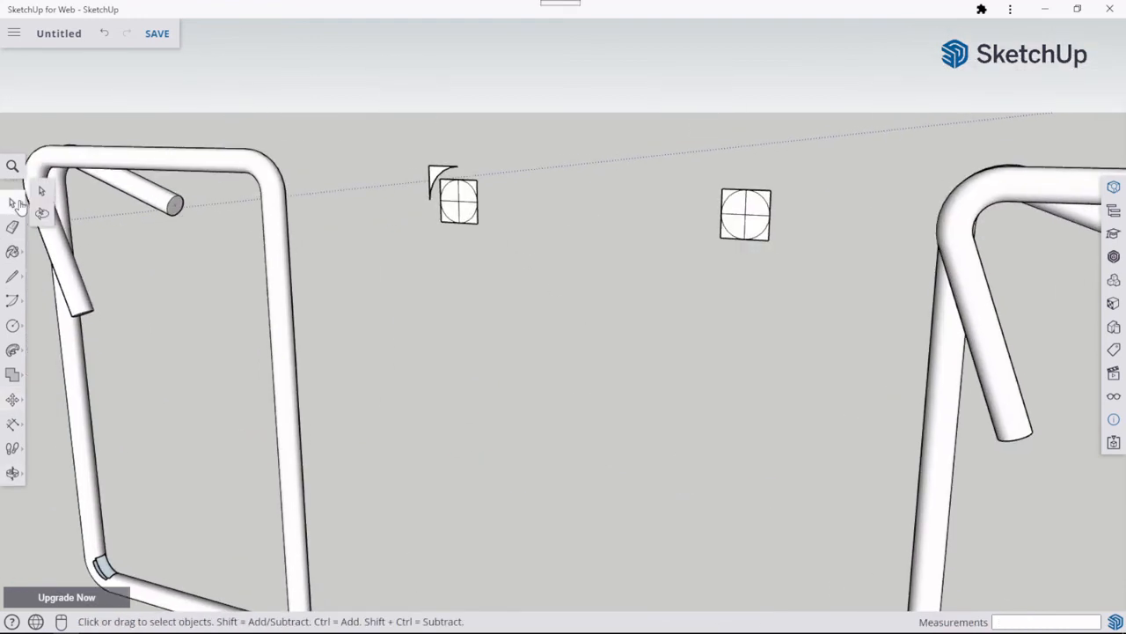
key(e)
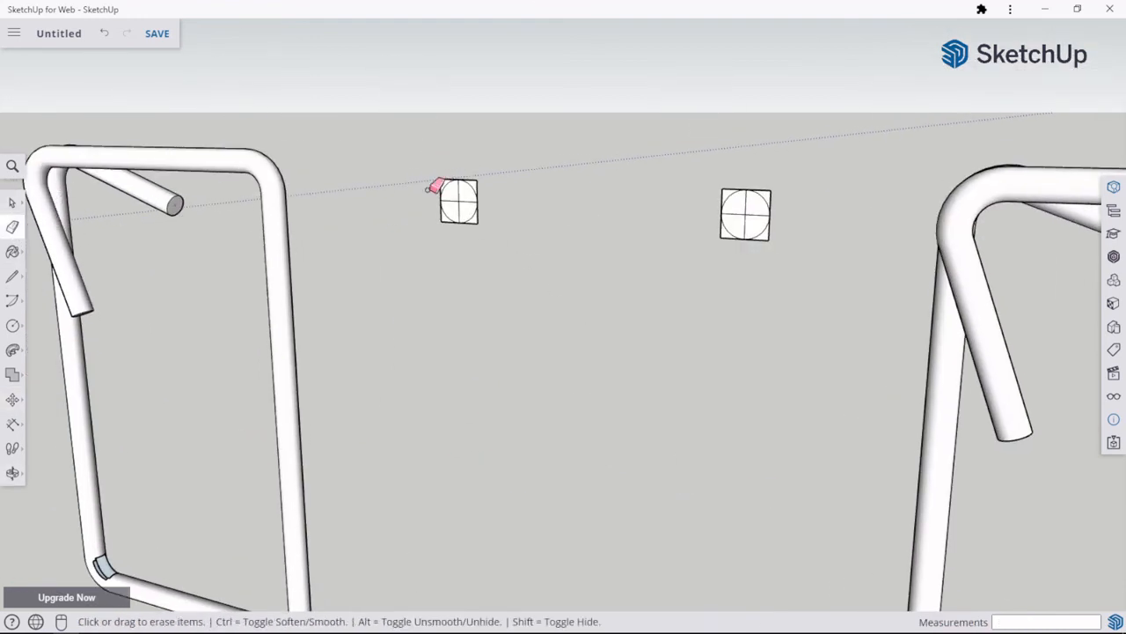
mouse_move(464, 178)
mouse_down()
mouse_move(451, 220)
mouse_move(478, 205)
mouse_up()
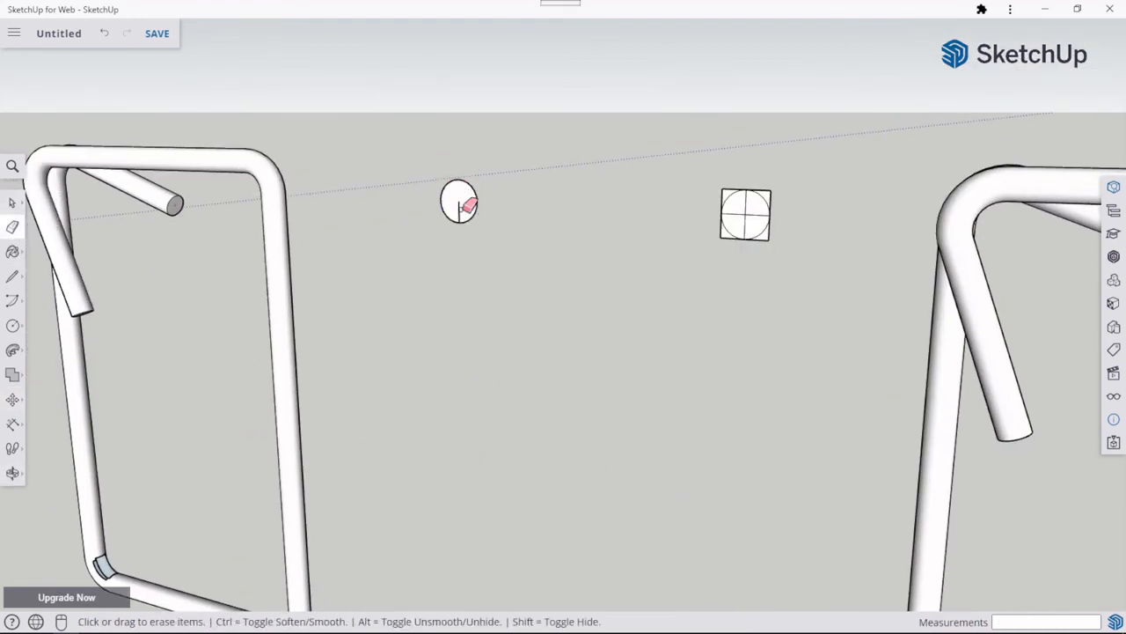
mouse_move(723, 211)
mouse_down()
mouse_move(754, 204)
mouse_move(729, 195)
mouse_move(775, 198)
mouse_move(729, 247)
mouse_move(718, 227)
mouse_up()
Erase the squares, corner arc pieces and cross lines around the two lower copied circles, keeping only the circles.
scroll(655, 294, down, 4)
shift+middle_drag(655, 293, 626, 145)
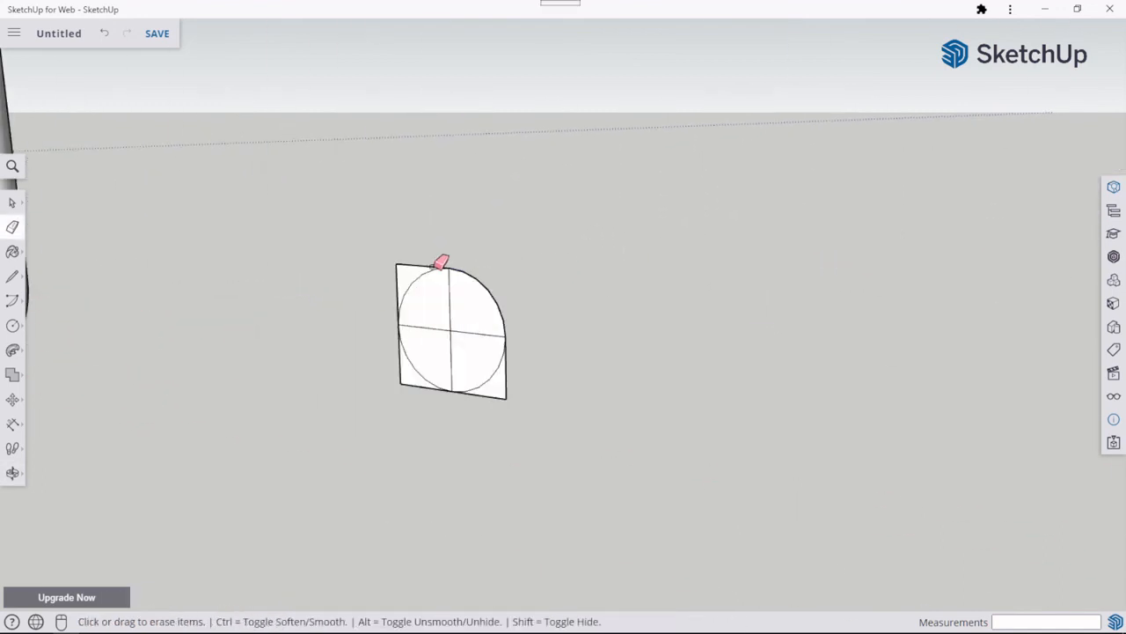
mouse_move(440, 256)
mouse_down()
mouse_move(485, 395)
mouse_move(422, 372)
mouse_move(601, 339)
mouse_up()
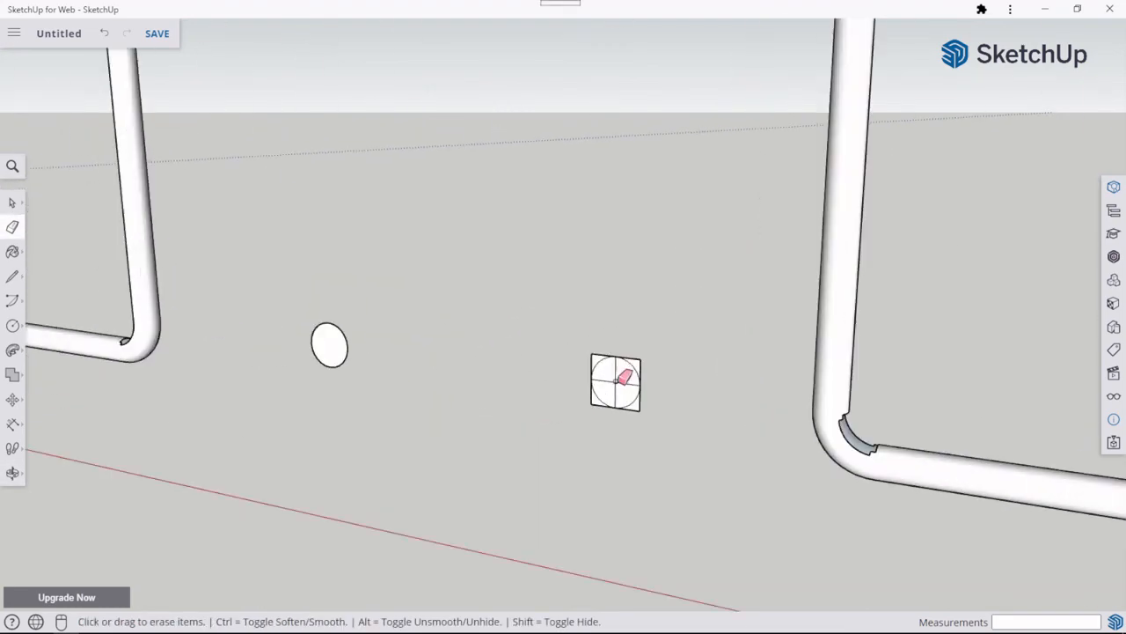
mouse_move(678, 377)
mouse_down()
mouse_move(654, 359)
mouse_move(641, 407)
mouse_up()
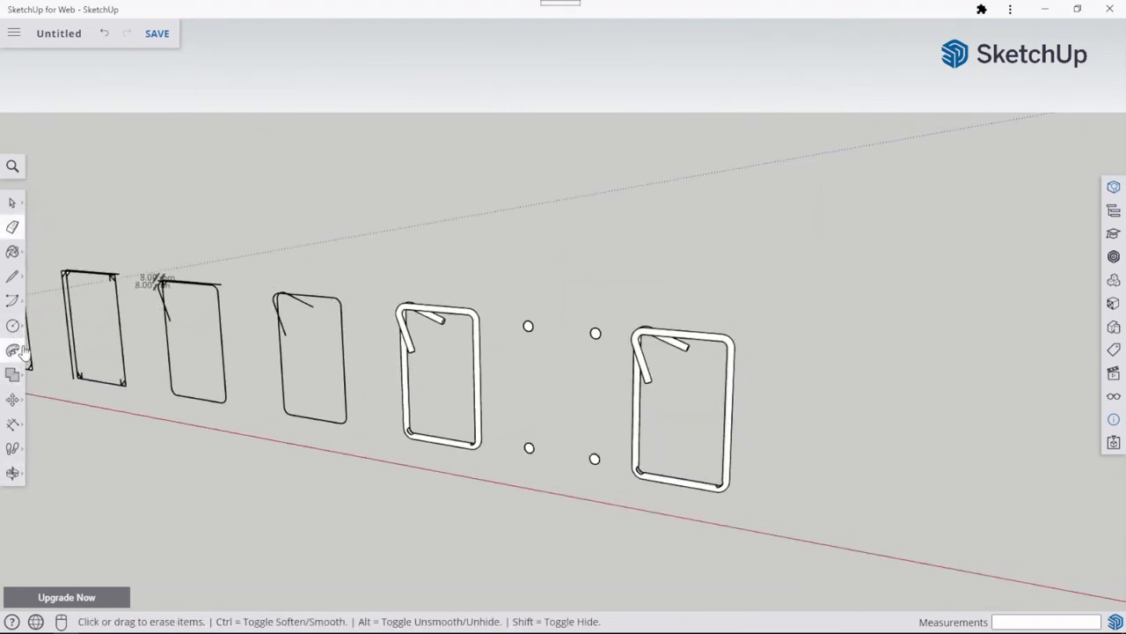
Push/Pull the two upper circles between the swept stirrups into bars 1000 mm long.
click(13, 351)
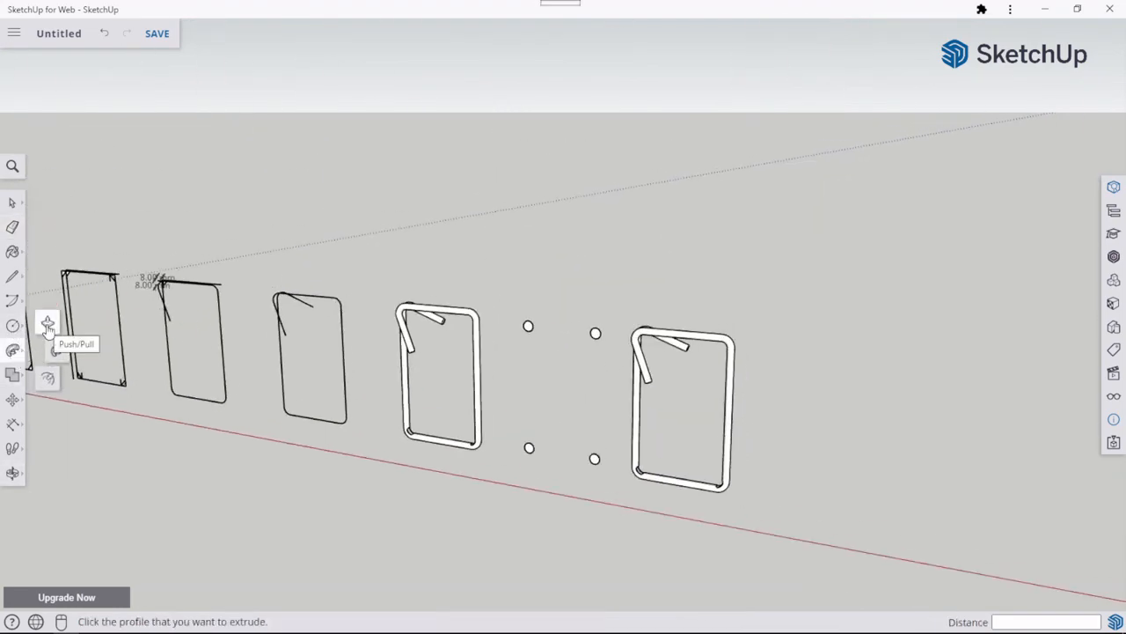
click(47, 325)
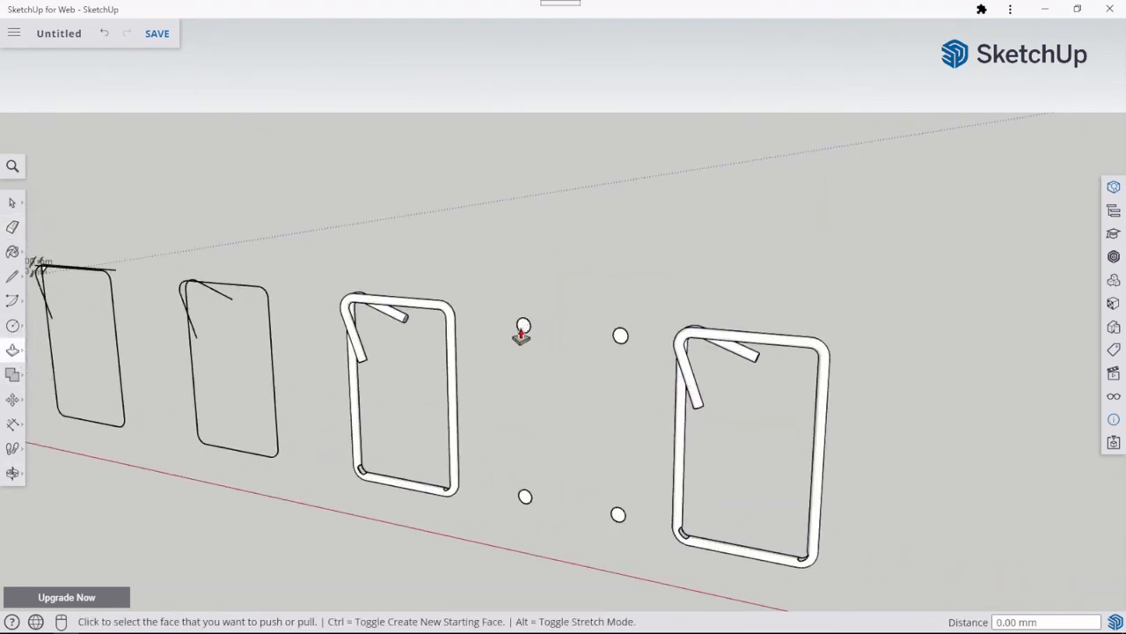
click(522, 325)
text(1000)
key(Return)
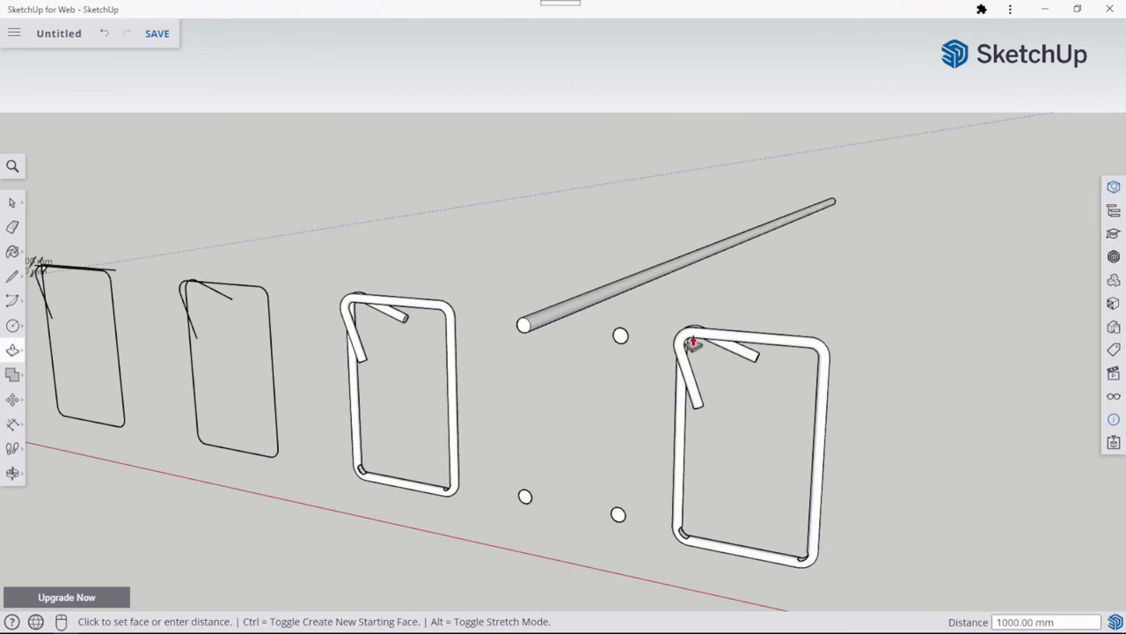
click(621, 335)
text(1000)
key(Return)
Push/Pull the two lower circles between the swept stirrups into bars 1000 mm long.
click(525, 496)
text(1)
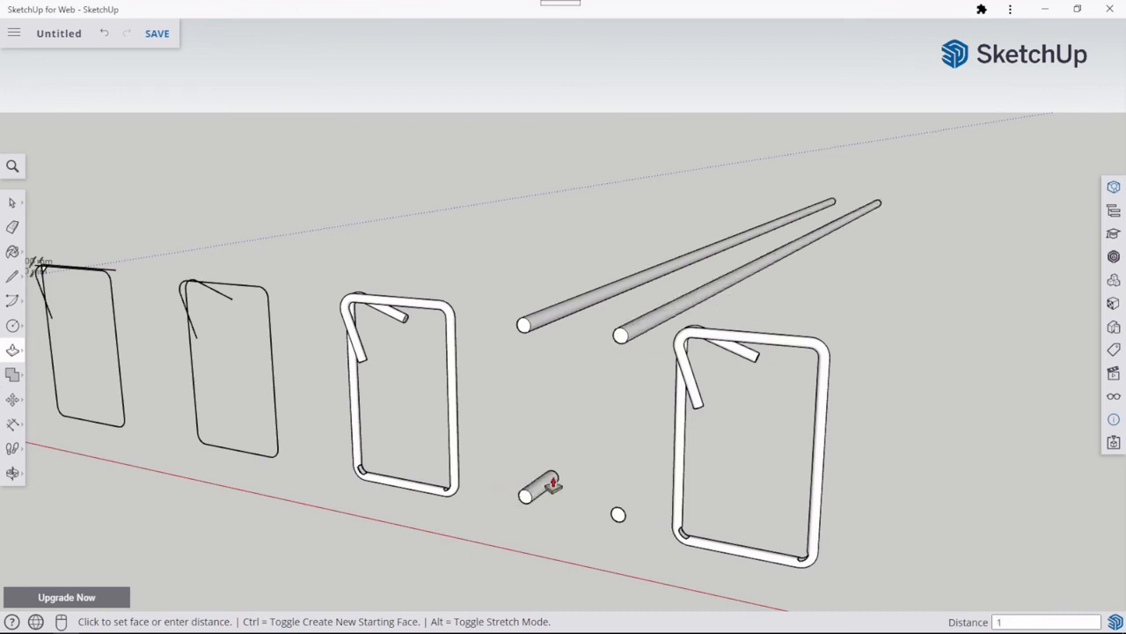
key(Return)
click(618, 514)
text(1000)
key(Return)
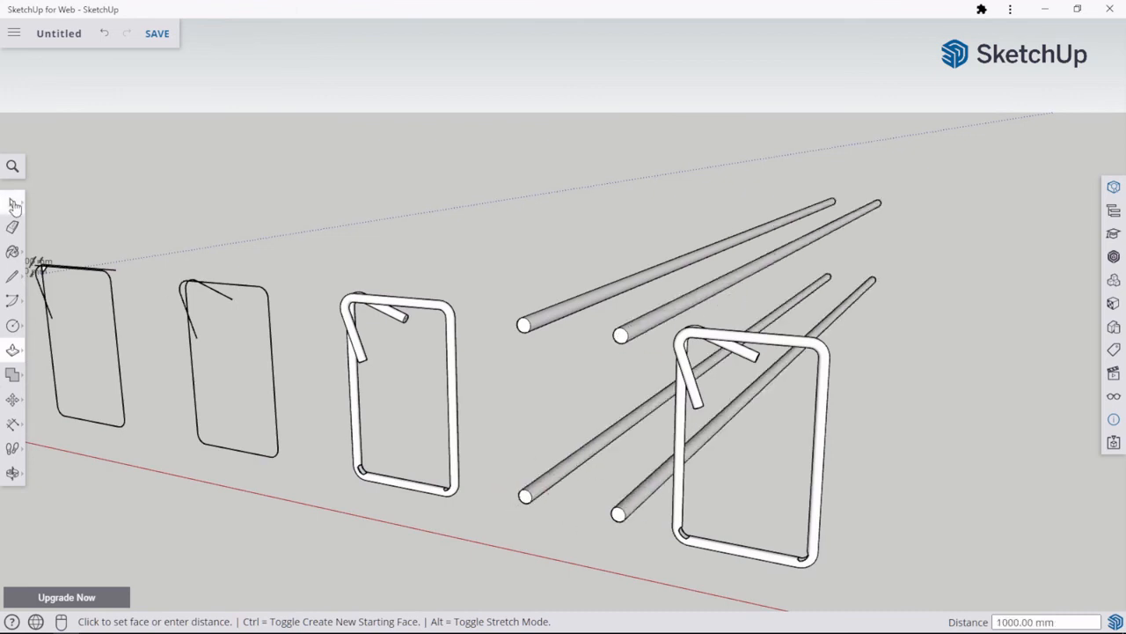
Align the view to the circular bar ends and make the four longitudinal bars one group.
click(13, 203)
right_click(523, 324)
click(573, 474)
right_click(668, 509)
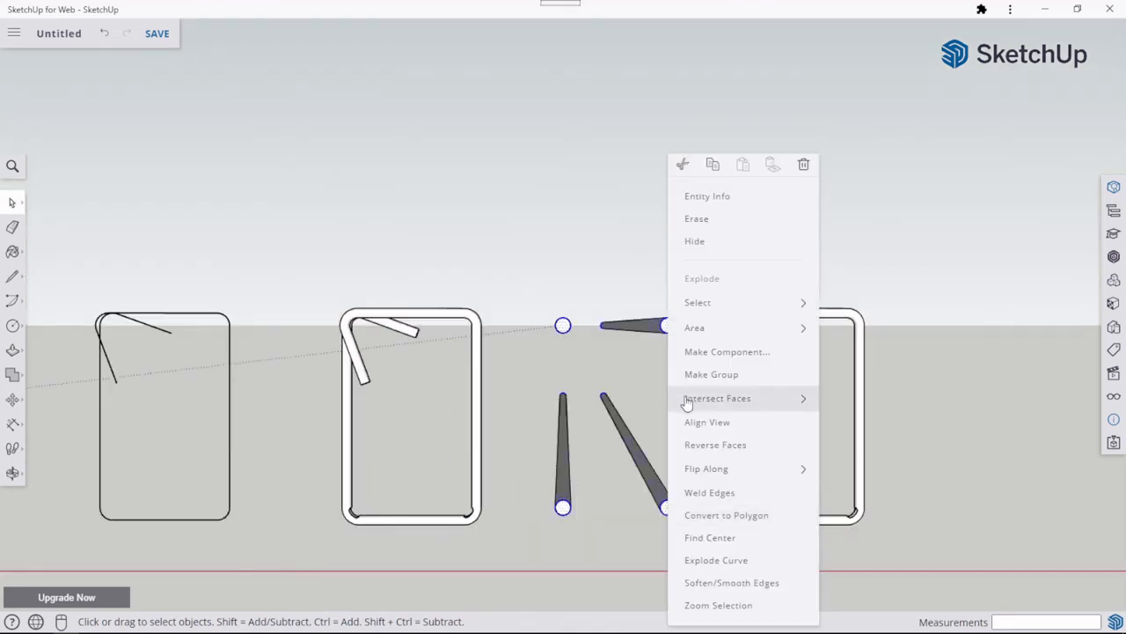
click(704, 374)
Move the bar group into the corners of the last swept stirrup, with the bar ends projecting past it, and inspect the fit.
middle_drag(669, 414, 422, 438)
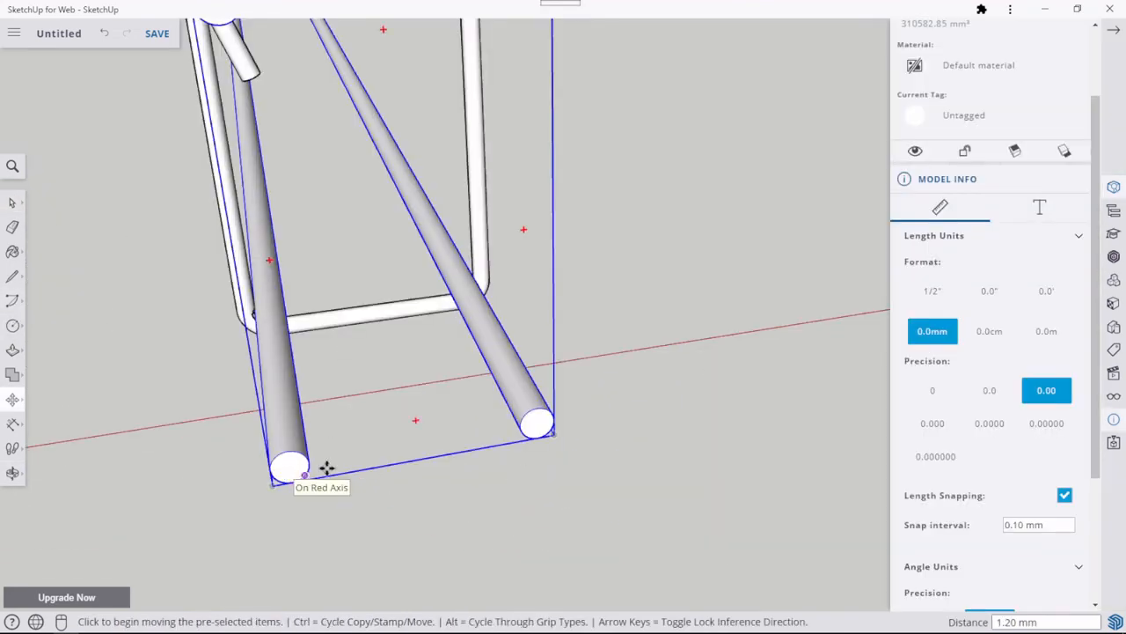
scroll(734, 247, down, 5)
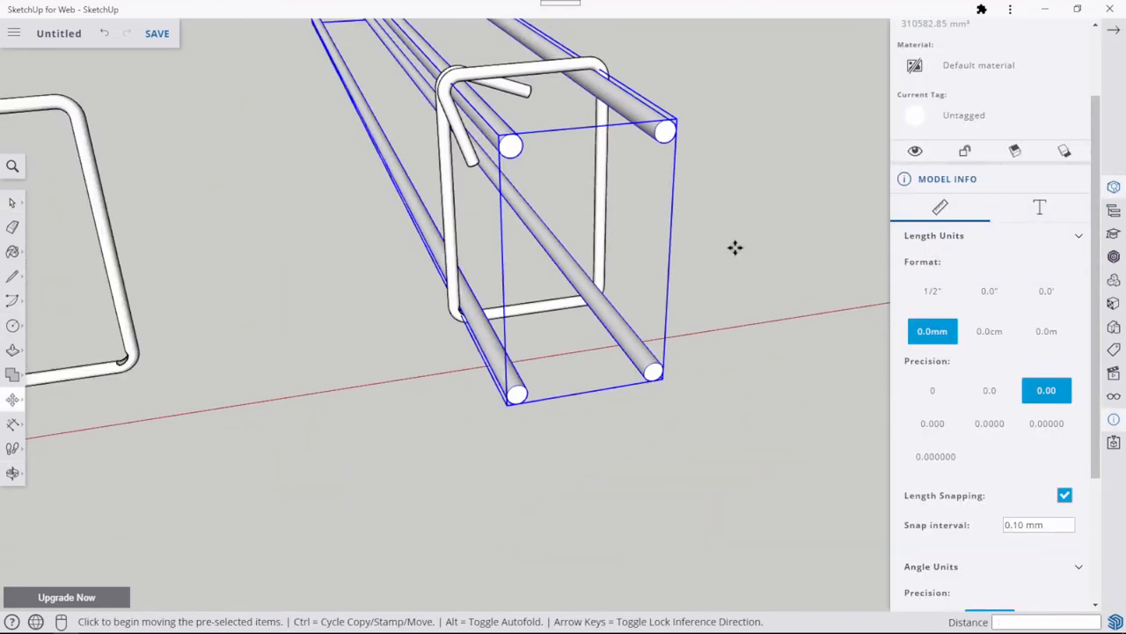
middle_drag(734, 252, 405, 213)
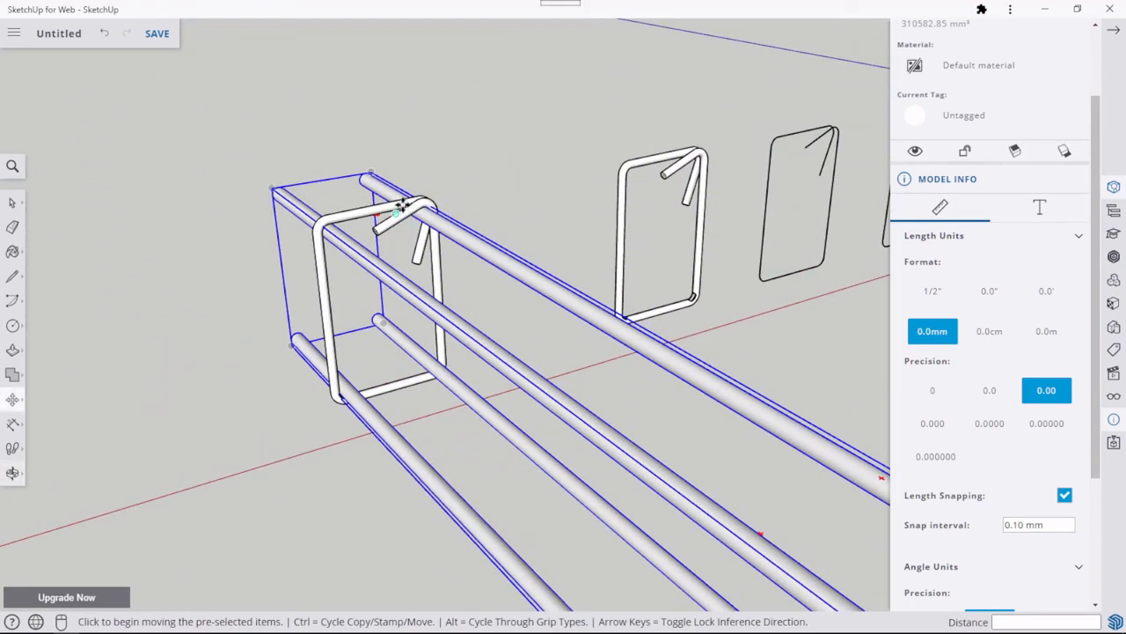
scroll(406, 214, up, 10)
scroll(416, 203, down, 5)
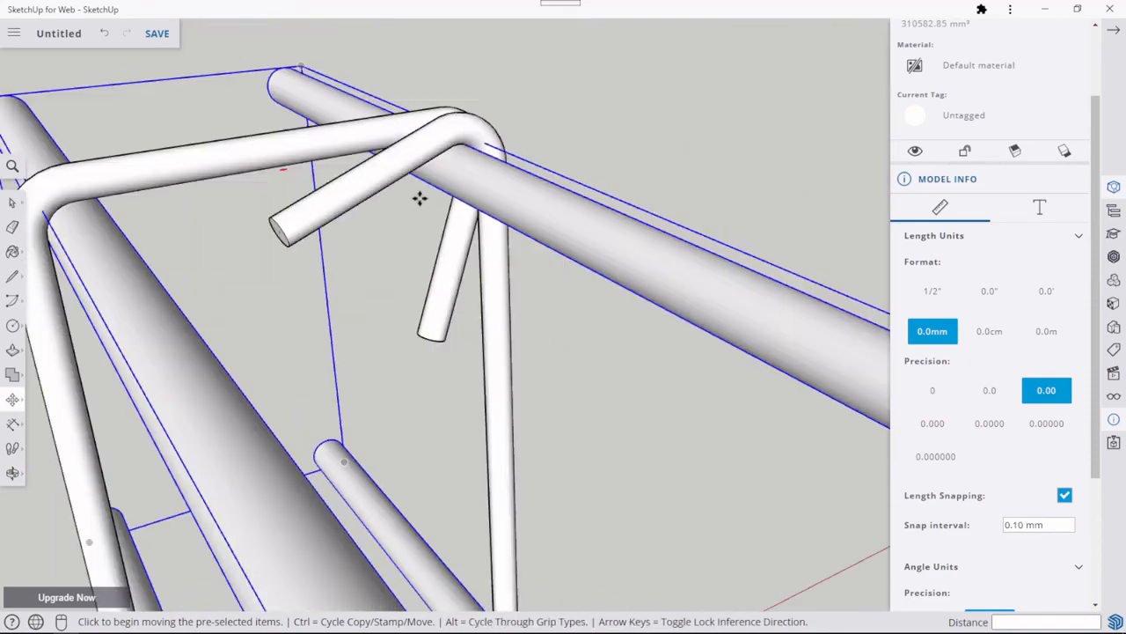
scroll(430, 332, up, 3)
middle_drag(479, 457, 807, 361)
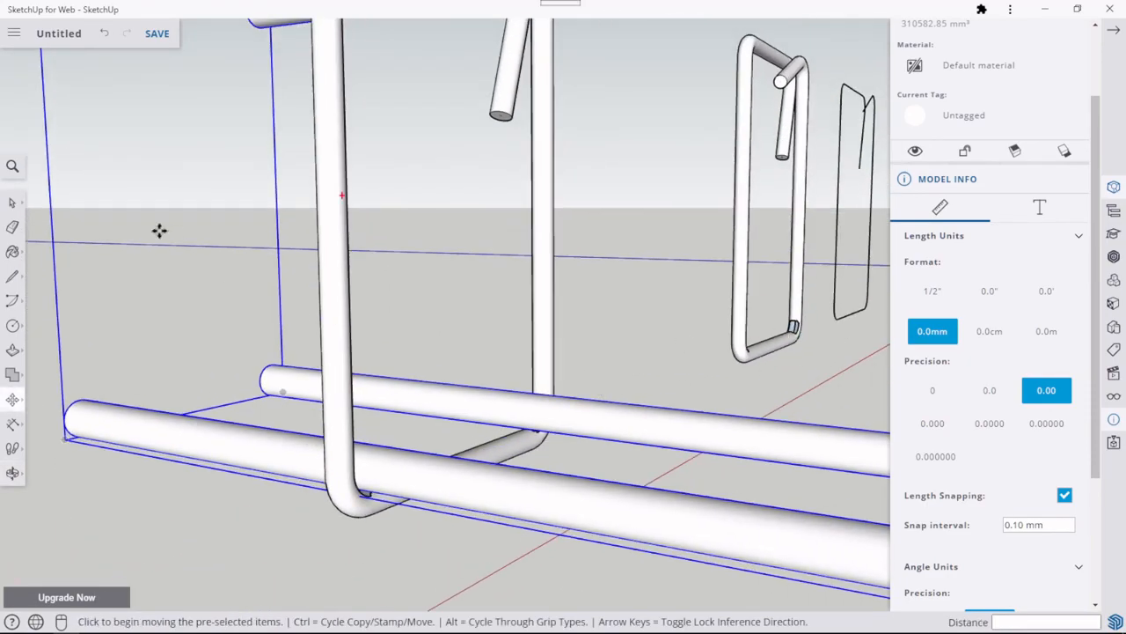
key(space)
Make the swept stirrup around the four bars a group and pick its lower end as the move's base point.
scroll(175, 223, down, 3)
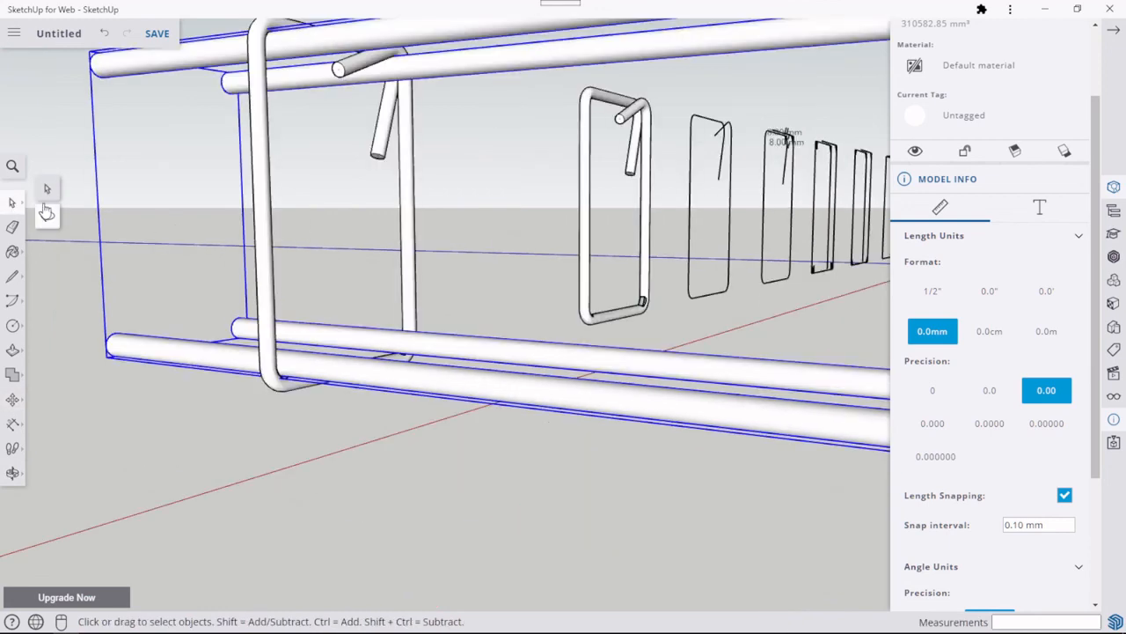
scroll(70, 215, down, 3)
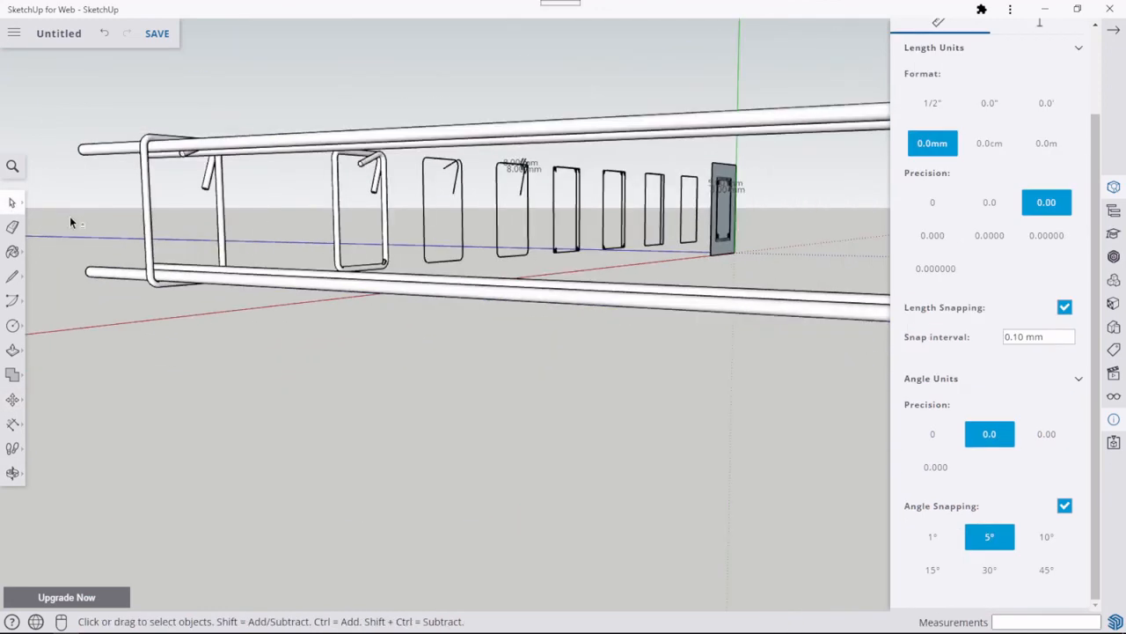
middle_drag(71, 221, 438, 310)
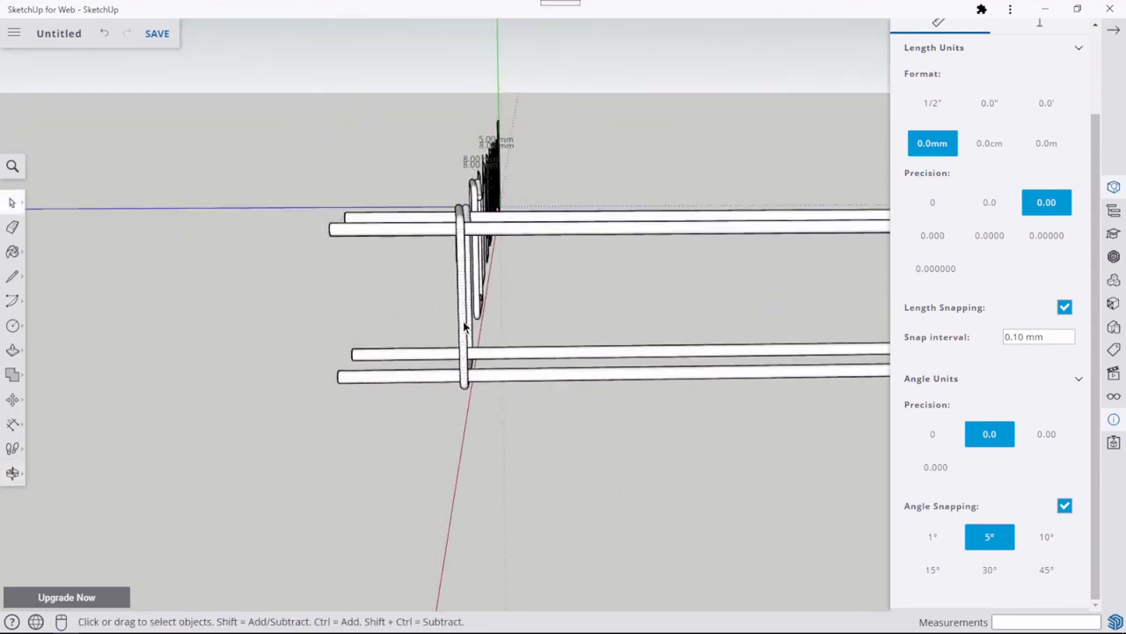
right_click(464, 327)
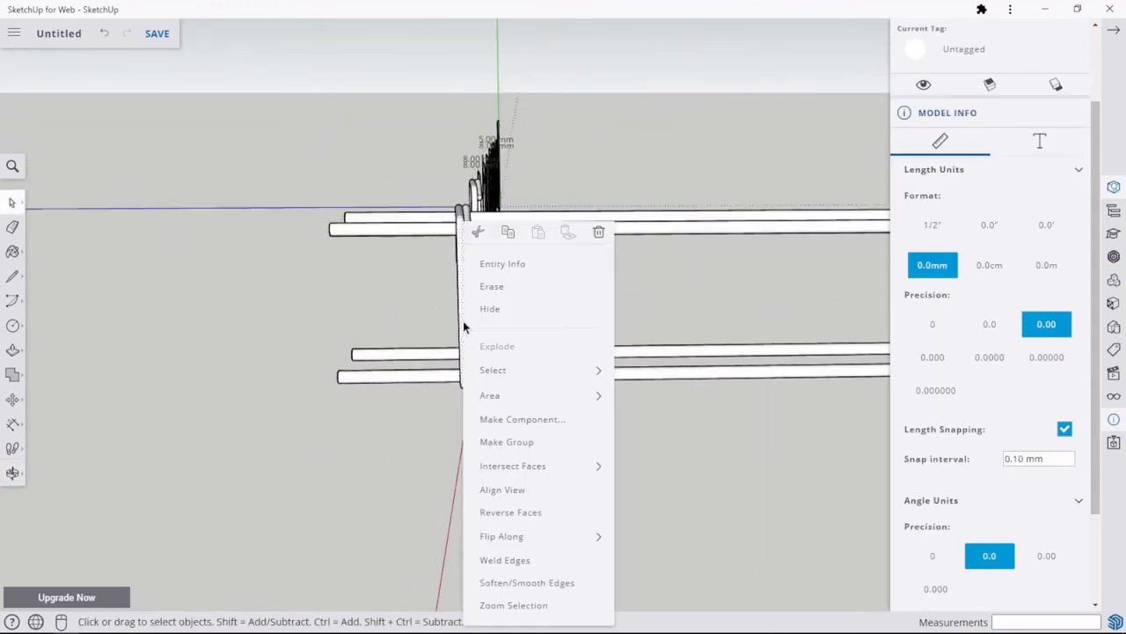
click(434, 304)
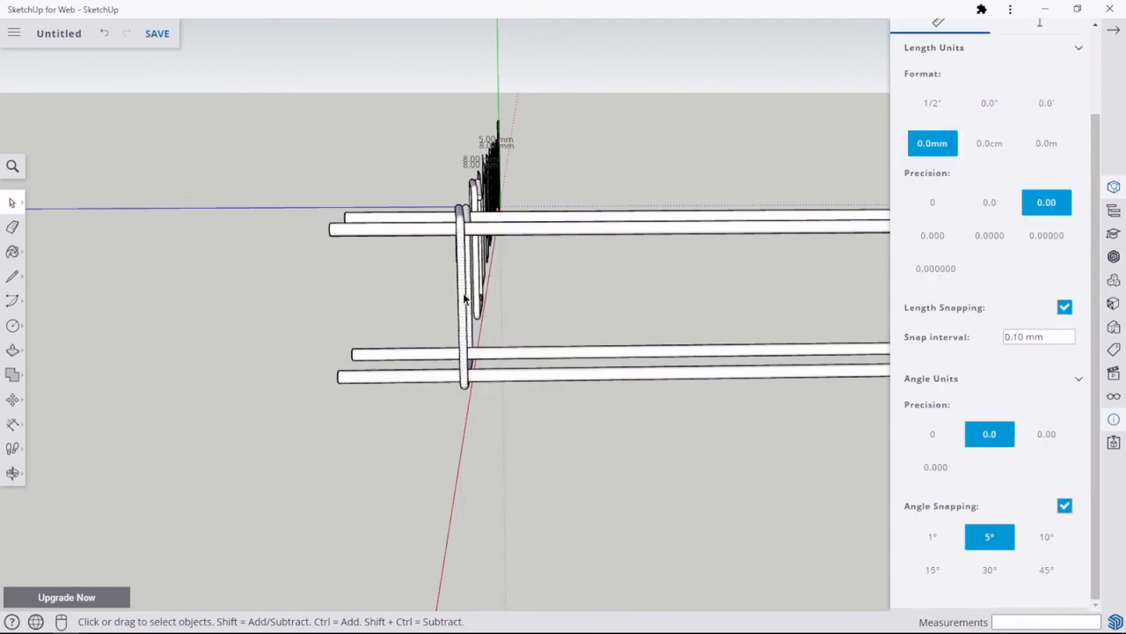
triple_click(464, 295)
right_click(465, 298)
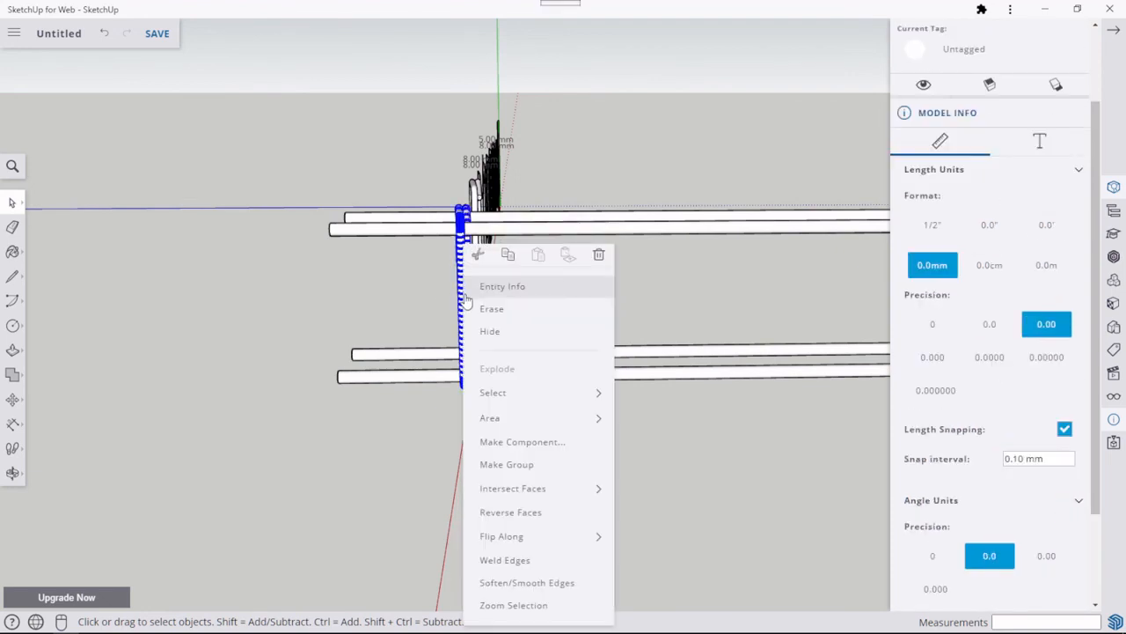
click(508, 464)
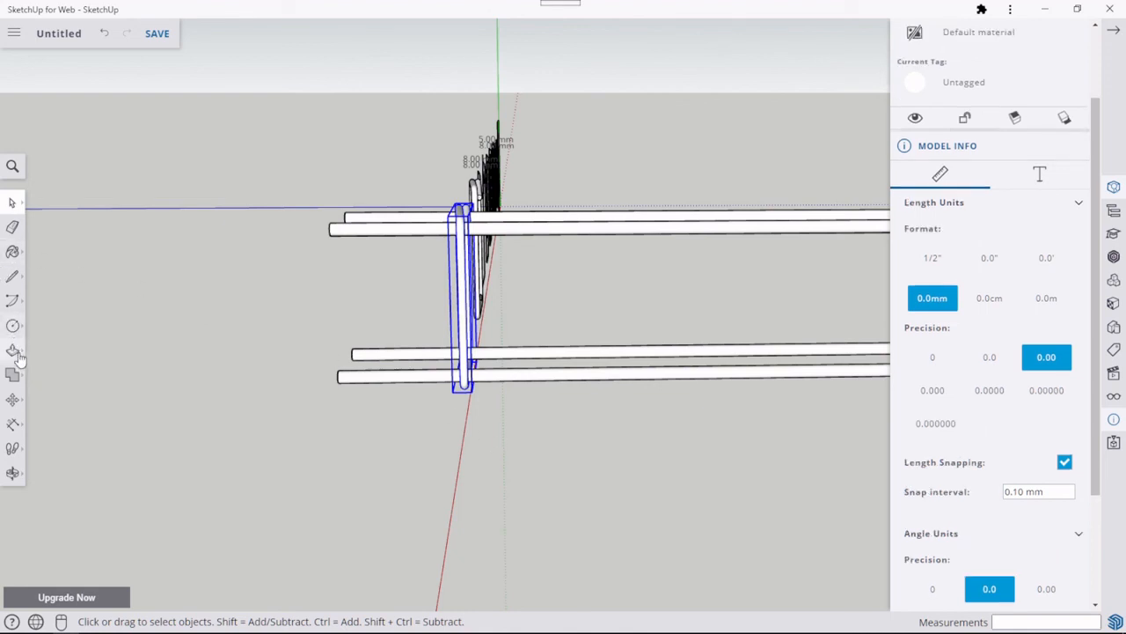
click(16, 398)
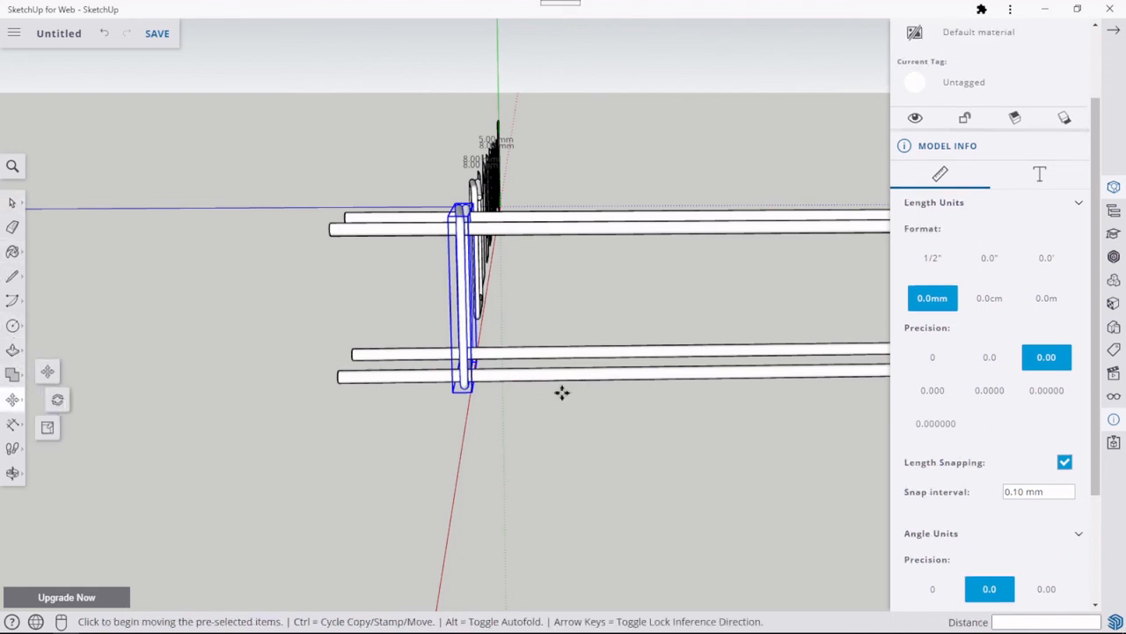
click(467, 394)
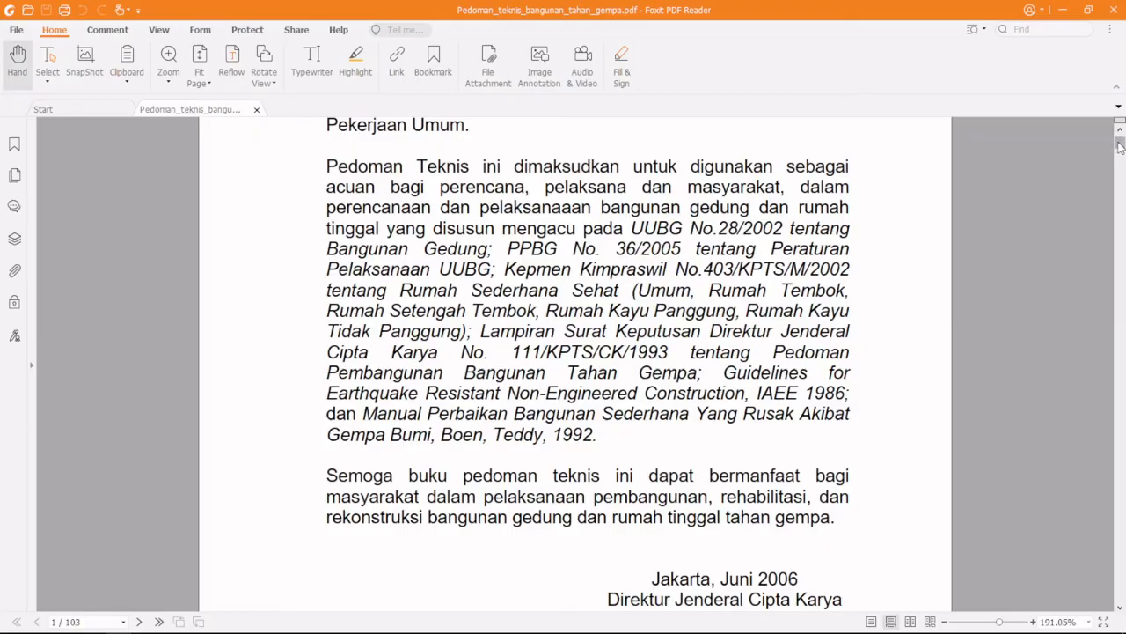
Switch to Foxit PDF Reader and look up the beam and column reinforcement details in Pedoman_teknis_bangunan_tahan_gempa.pdf, around pages 69 to 71.
drag(1119, 143, 1119, 463)
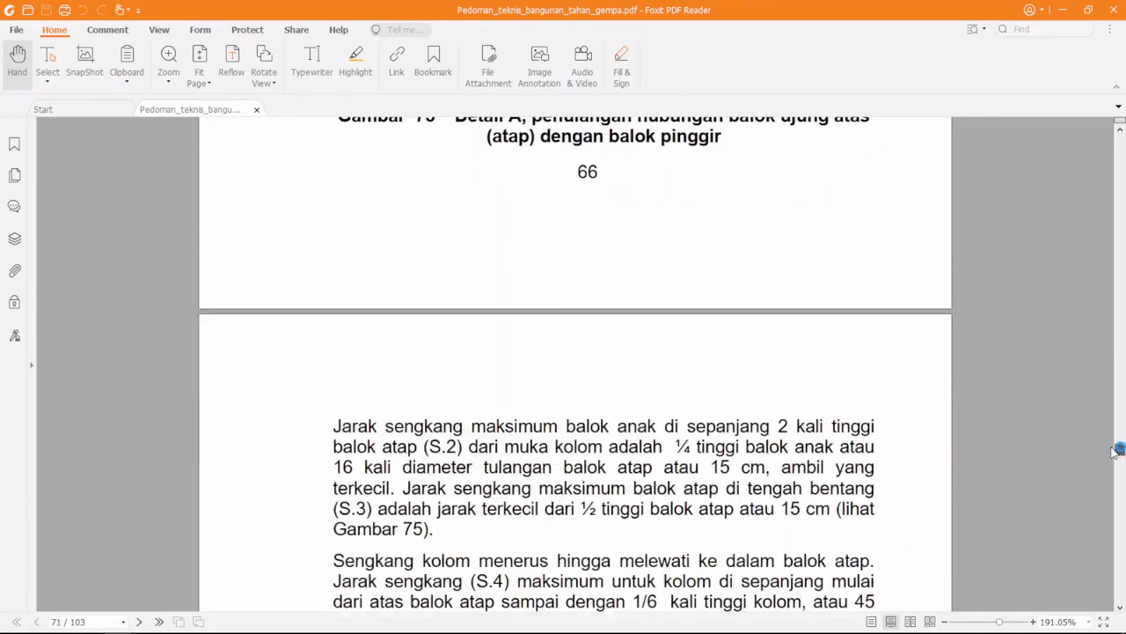
scroll(744, 430, up, 20)
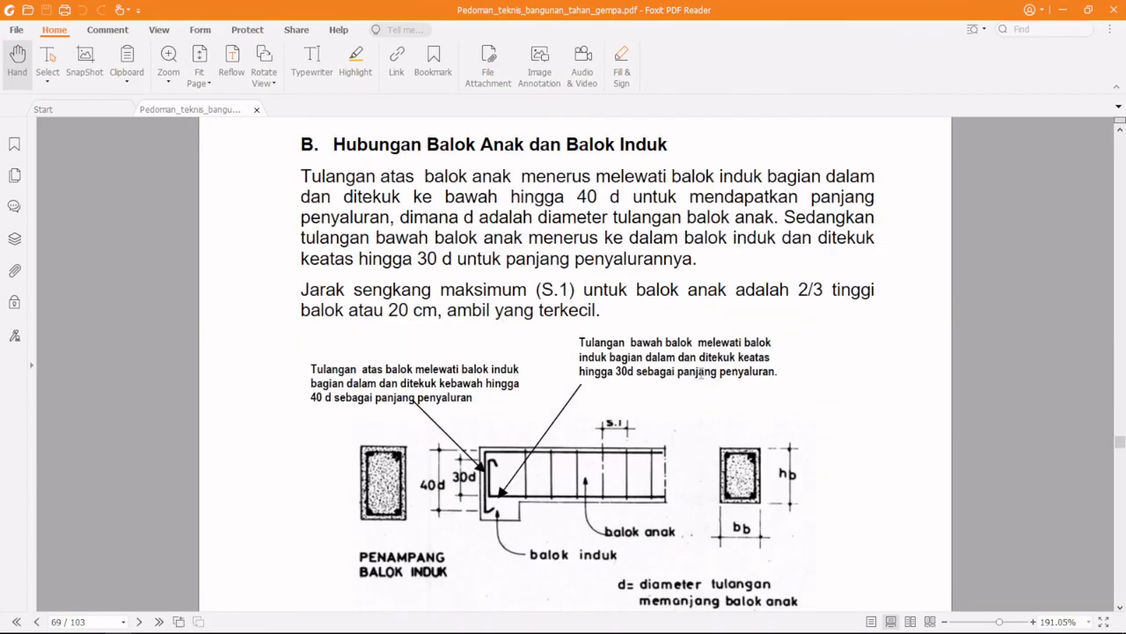
scroll(699, 372, up, 6)
scroll(699, 373, down, 20)
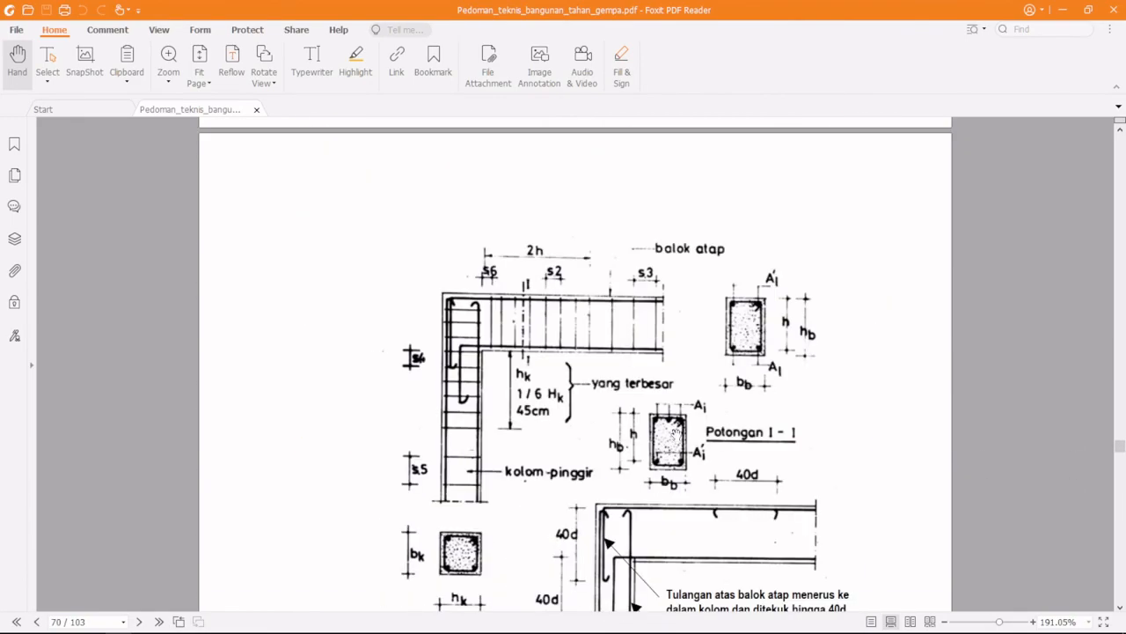
scroll(675, 432, down, 1)
scroll(475, 274, down, 4)
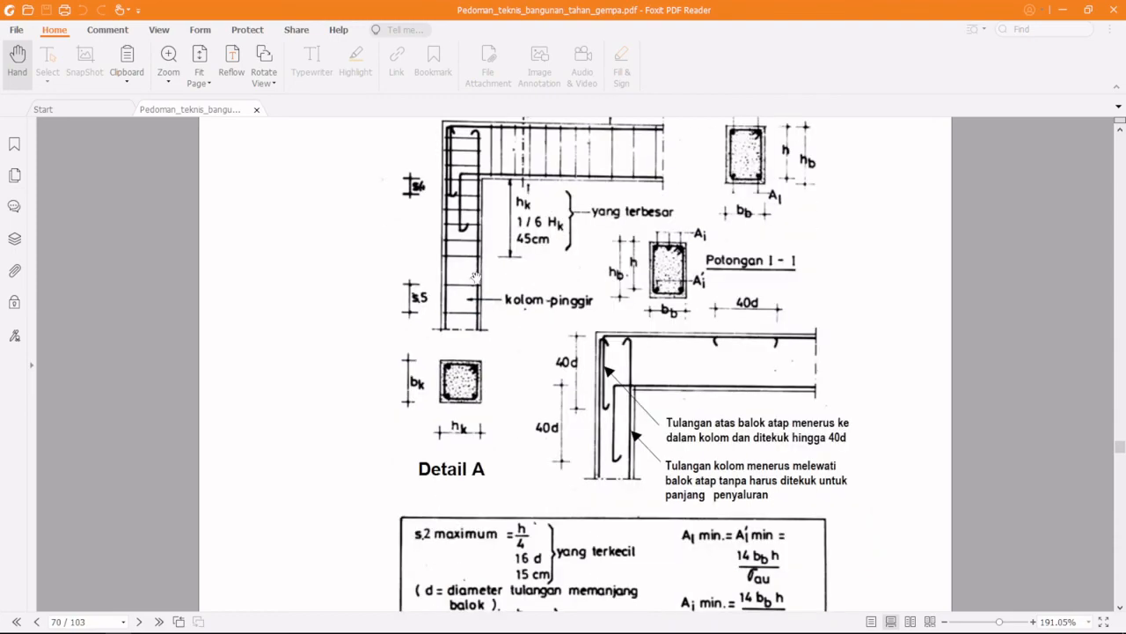
scroll(476, 274, down, 3)
Compare the stirrup spacing rules in Gambar 74 with the roof beam to edge column drawing of Detail A.
scroll(476, 275, up, 10)
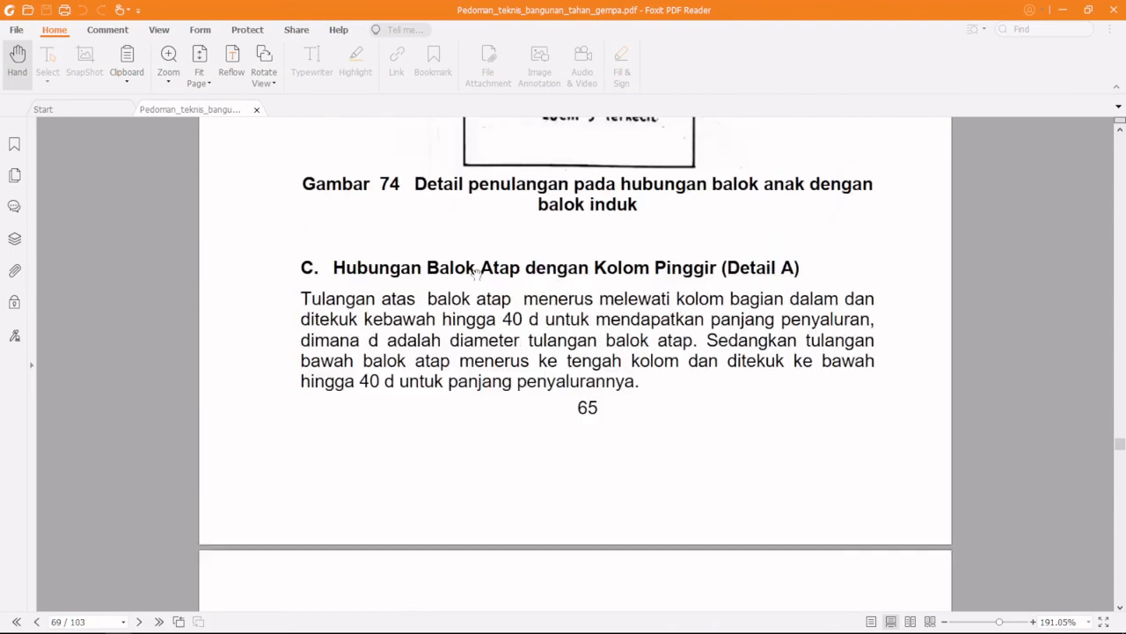
scroll(475, 274, up, 3)
scroll(478, 266, down, 10)
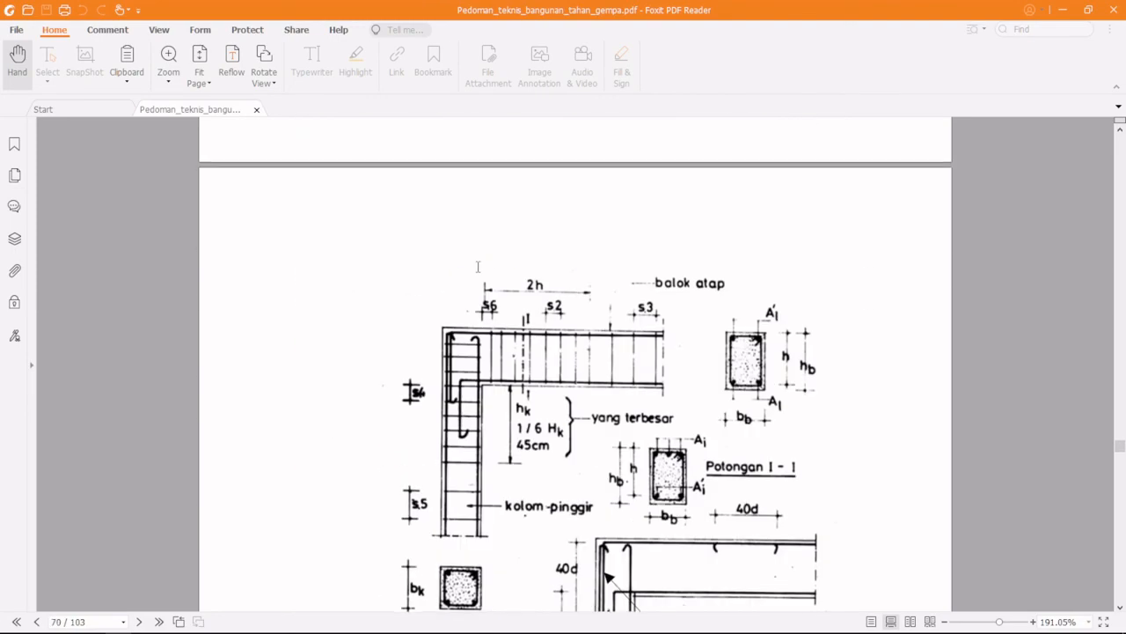
scroll(477, 268, down, 2)
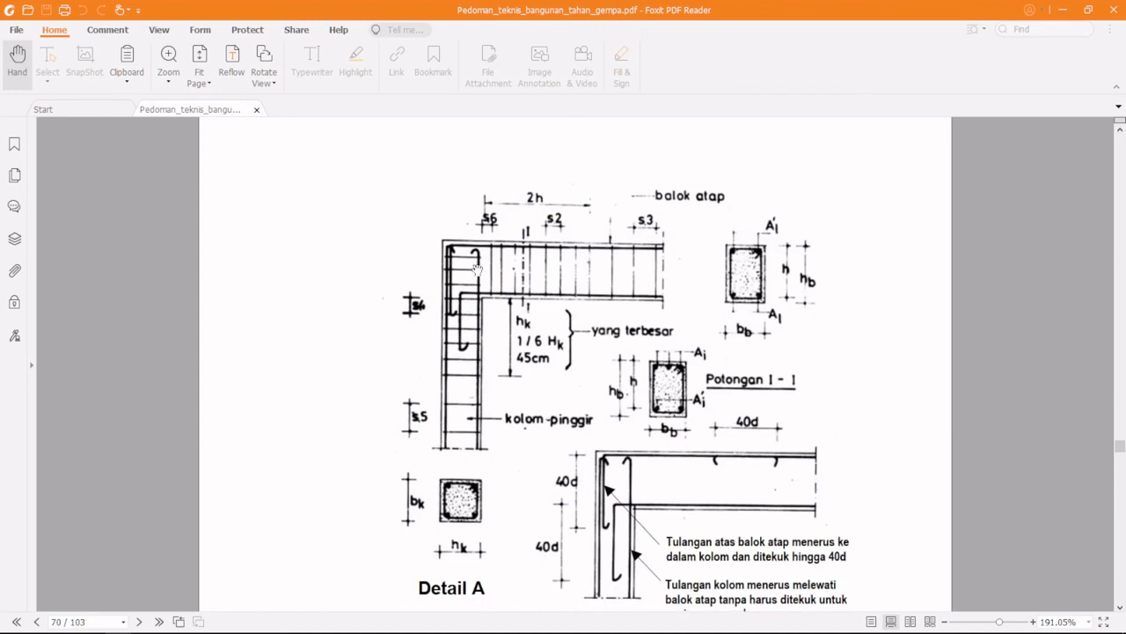
scroll(478, 266, up, 10)
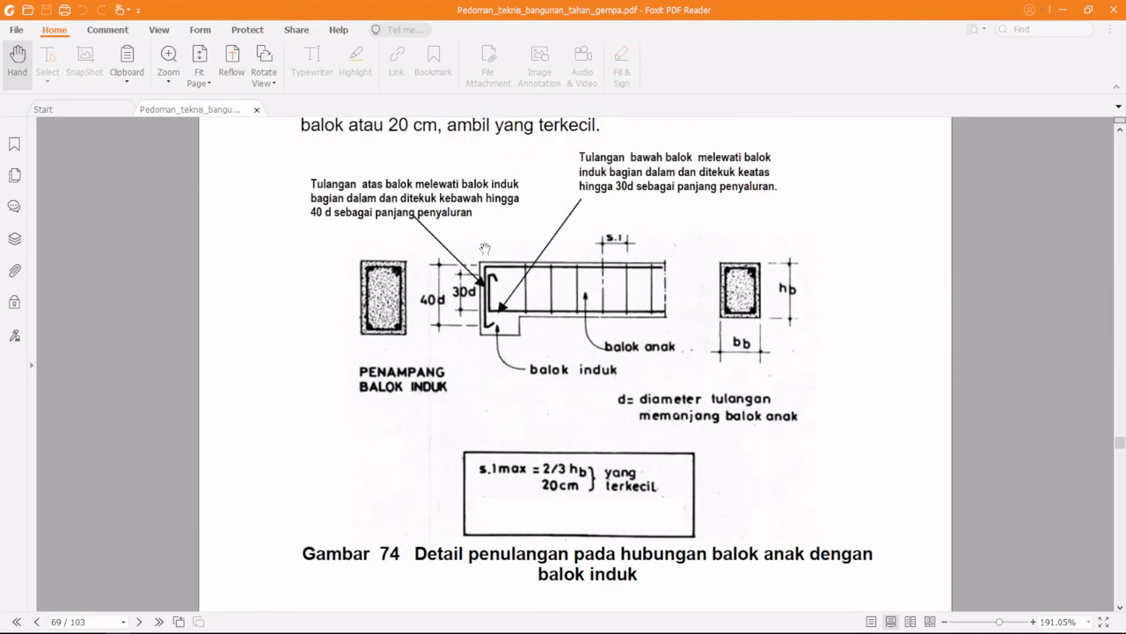
scroll(486, 249, up, 3)
scroll(488, 249, down, 18)
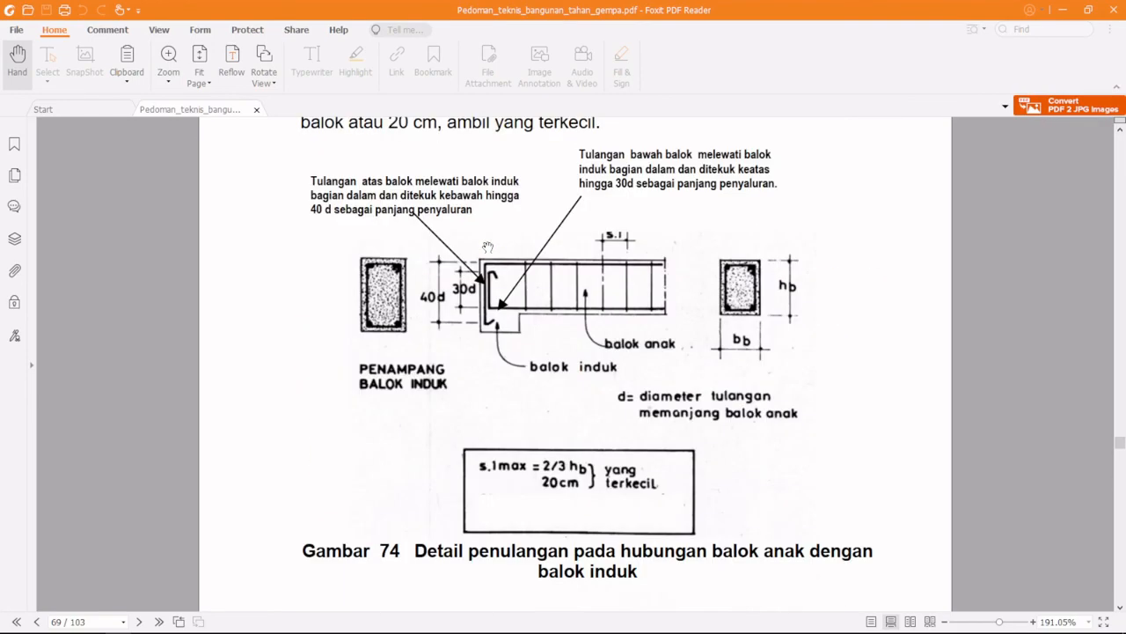
scroll(493, 244, up, 6)
scroll(491, 242, down, 4)
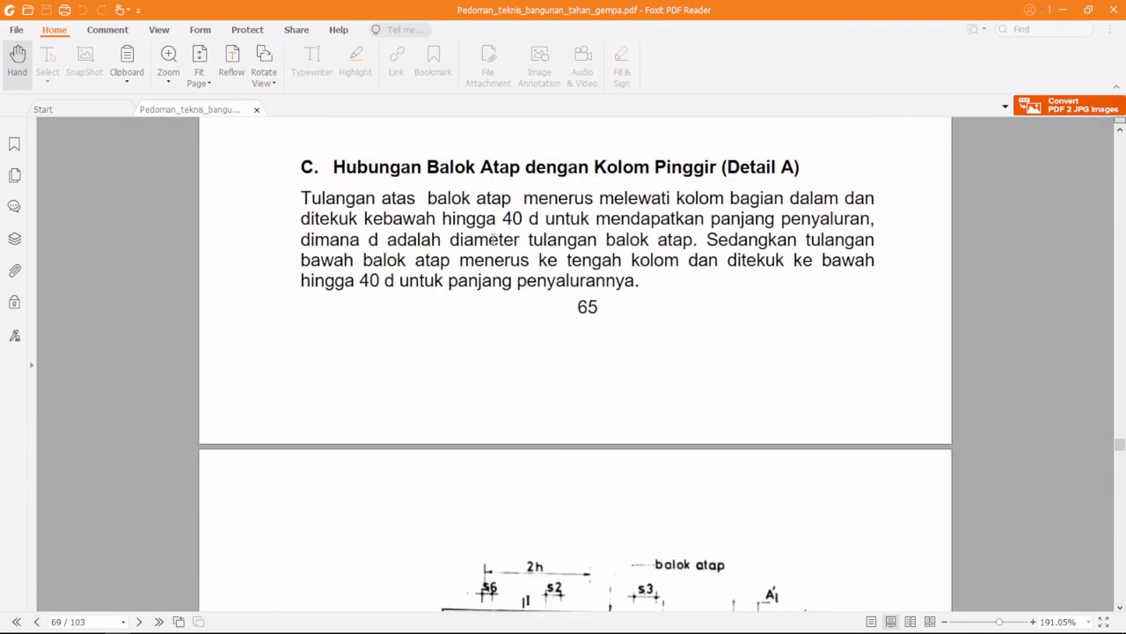
scroll(492, 241, up, 2)
scroll(493, 239, down, 5)
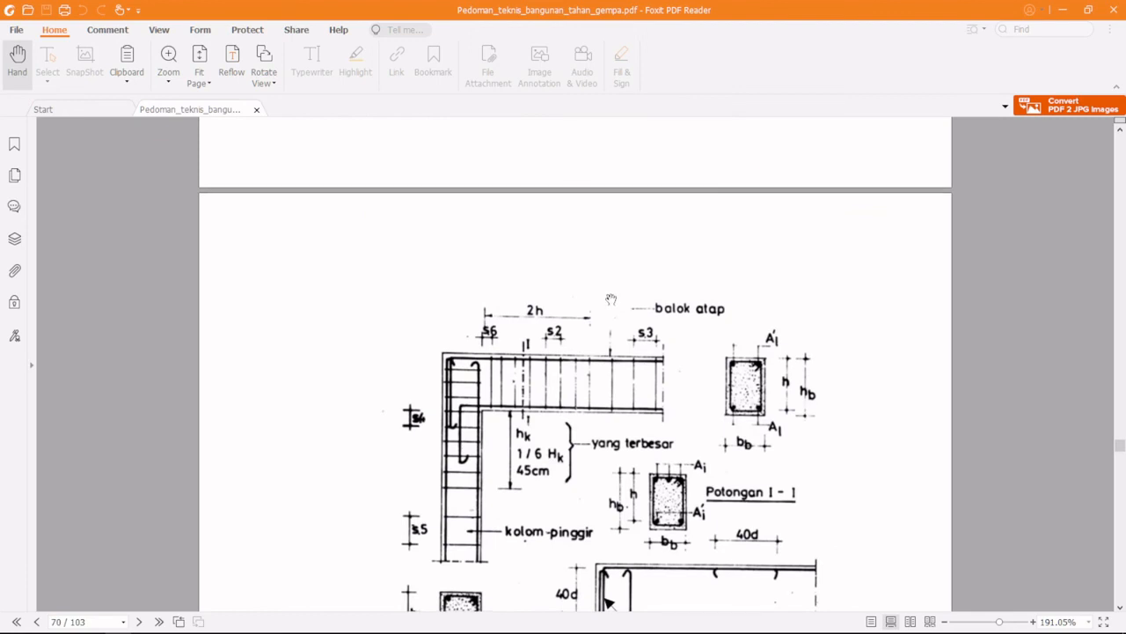